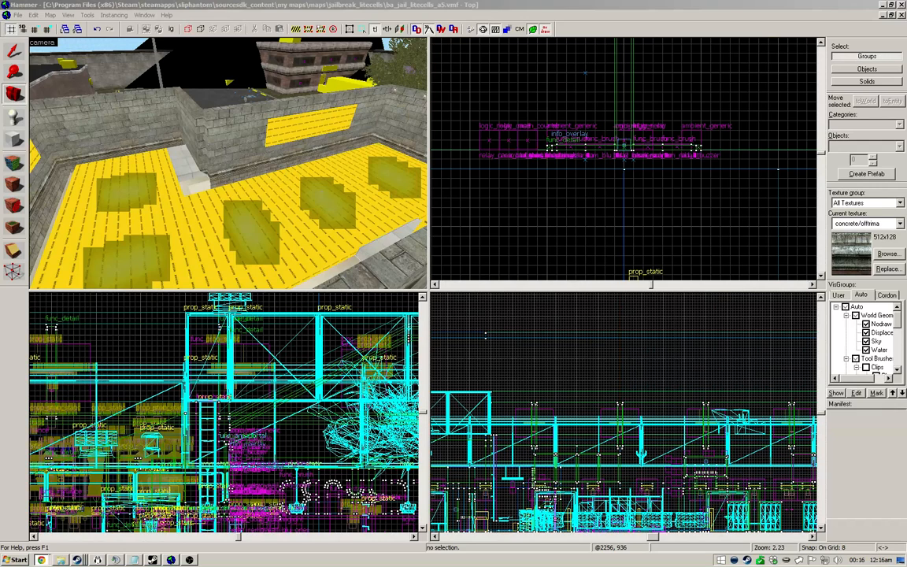
# Step: Examine the open-roofed building from above and from the yard, including its outer staircase, nodraw faces and the barred cell
pyautogui.click(228, 163)
pyautogui.press('z')
pyautogui.press('s')
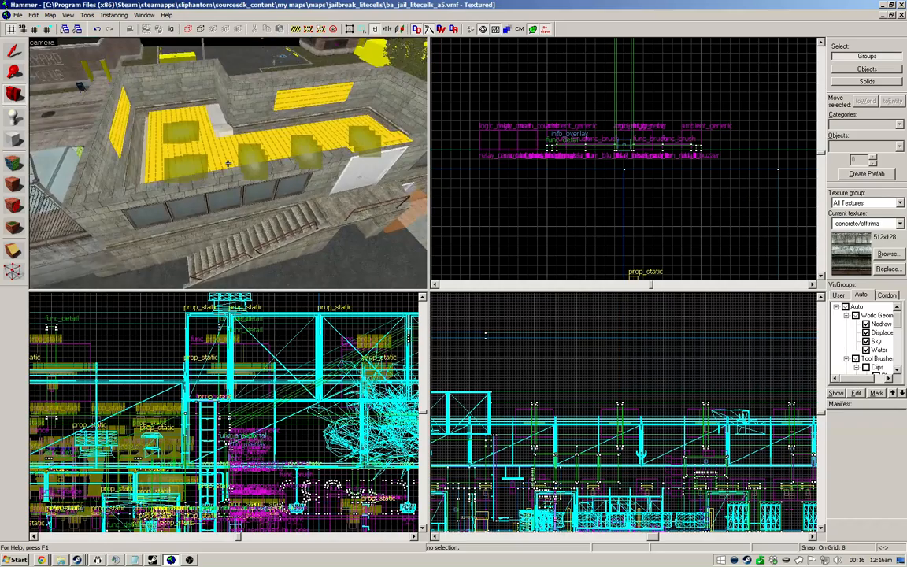
pyautogui.press('d')
pyautogui.press('w')
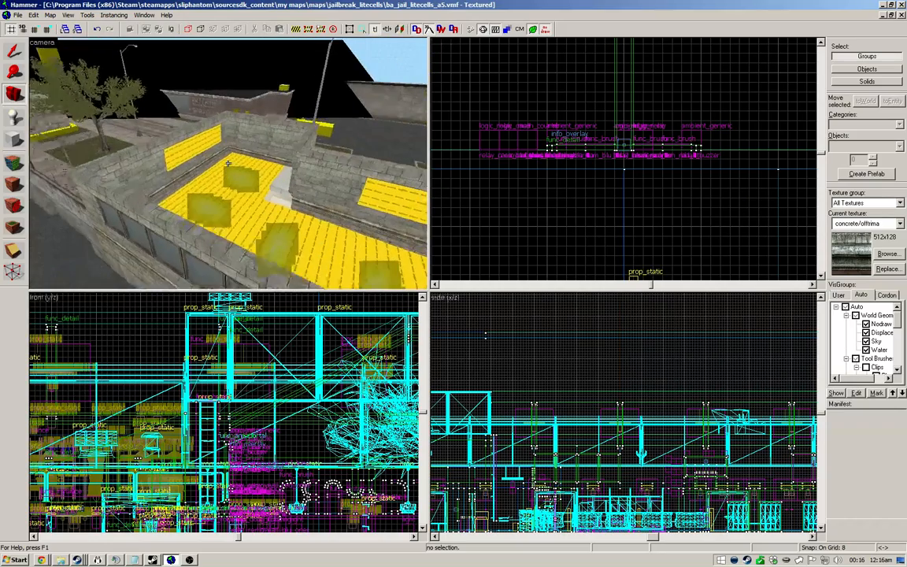
pyautogui.press('a')
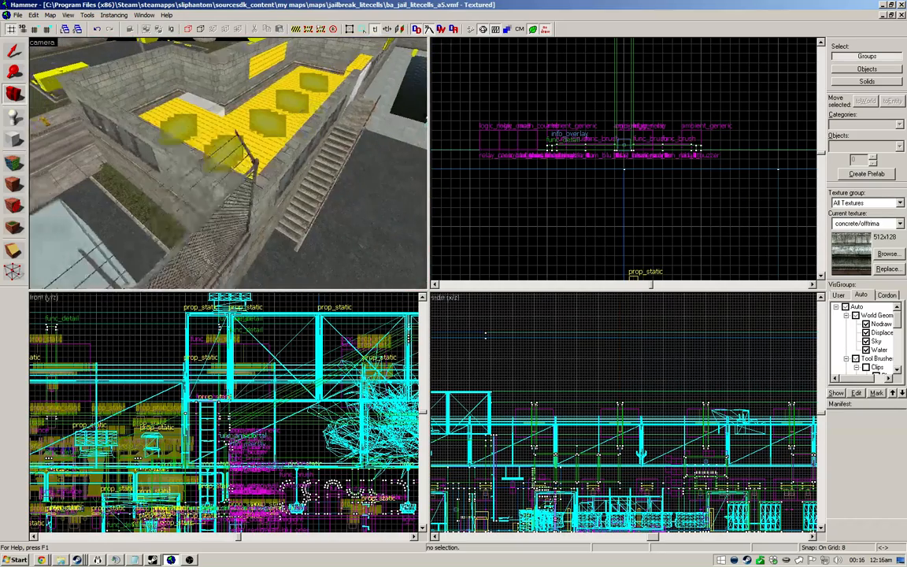
pyautogui.press('a')
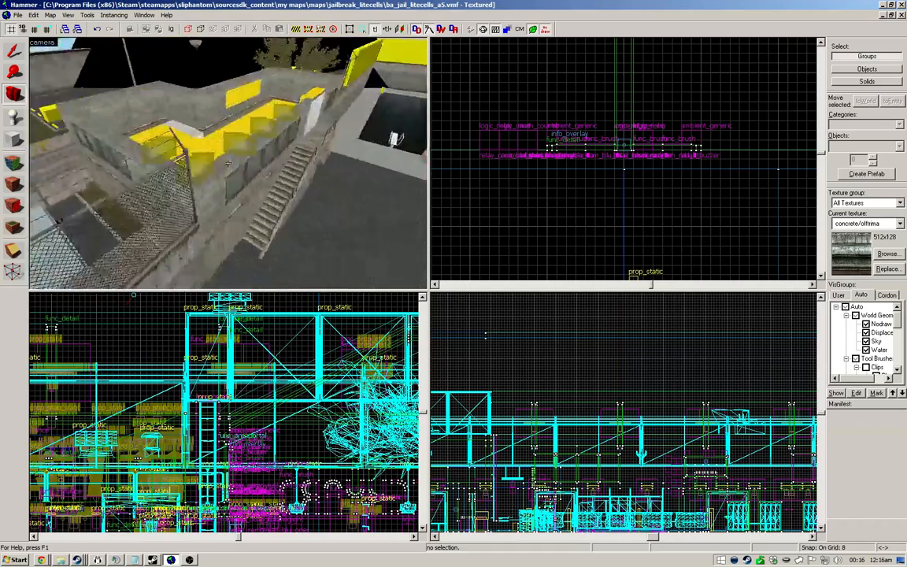
pyautogui.press('s')
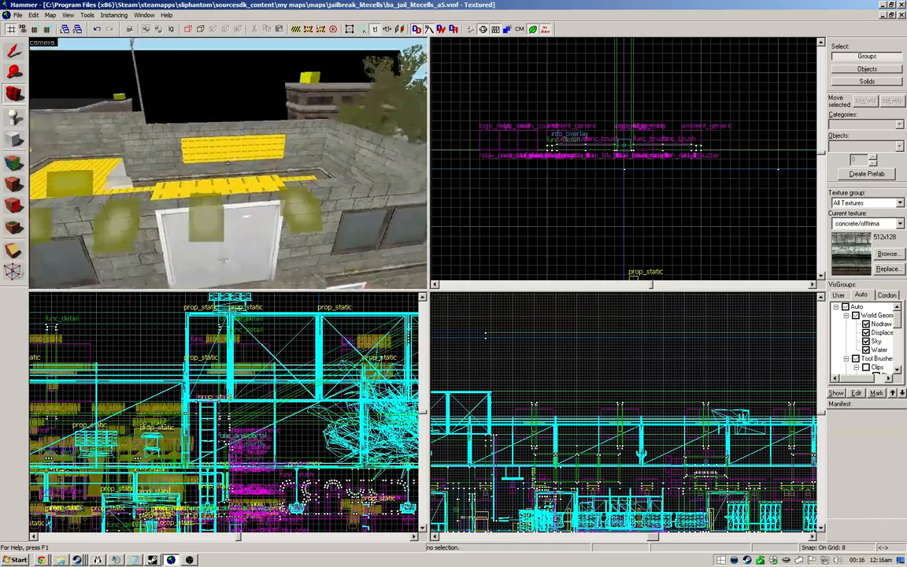
pyautogui.press('s')
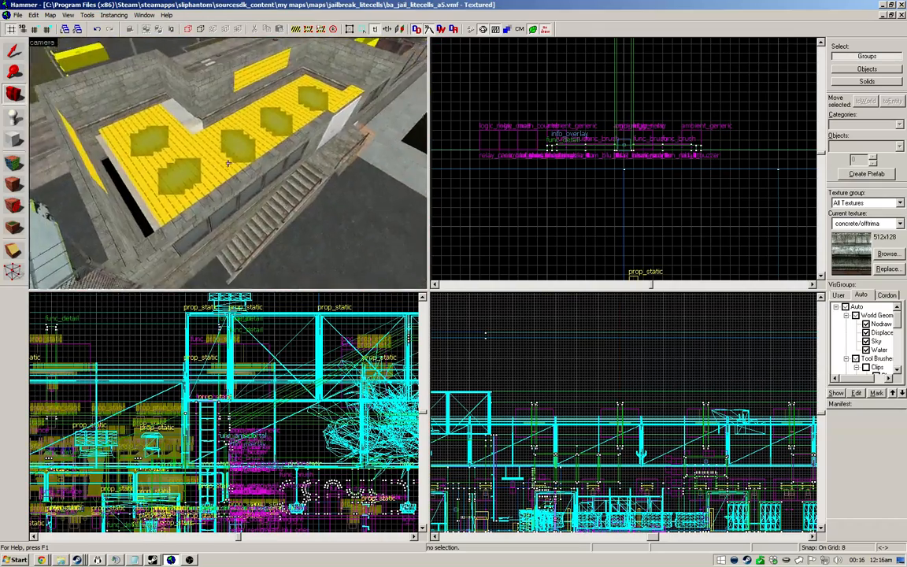
pyautogui.press('s')
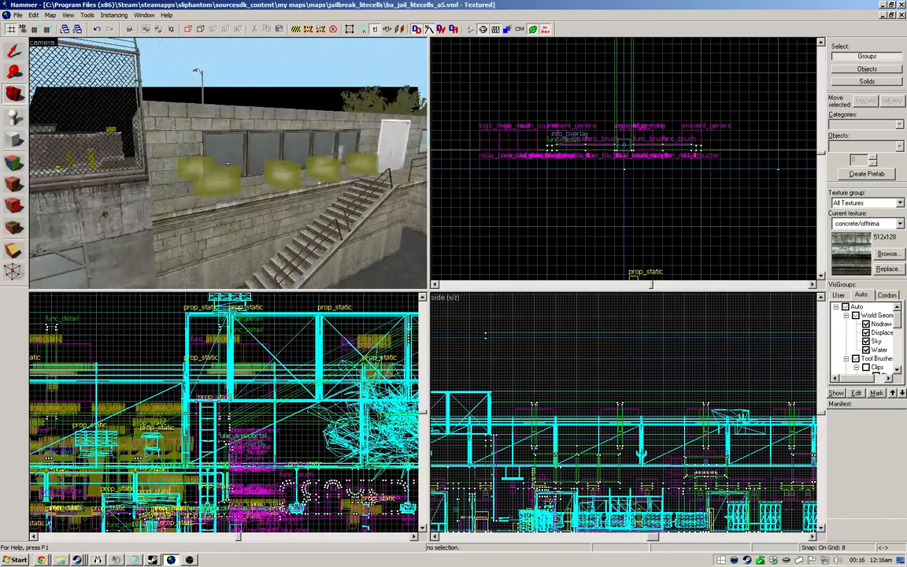
pyautogui.press('w')
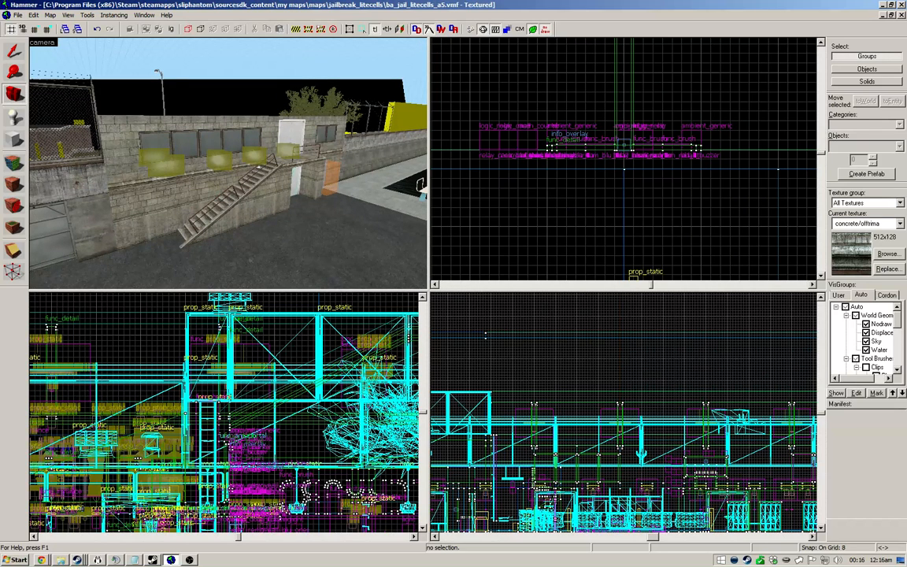
pyautogui.press('w')
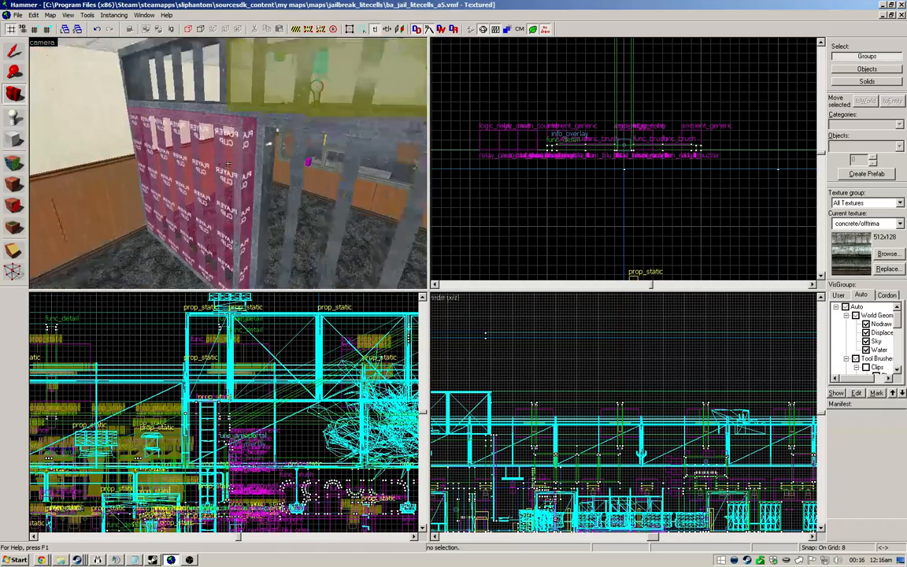
pyautogui.press('w')
pyautogui.press('s')
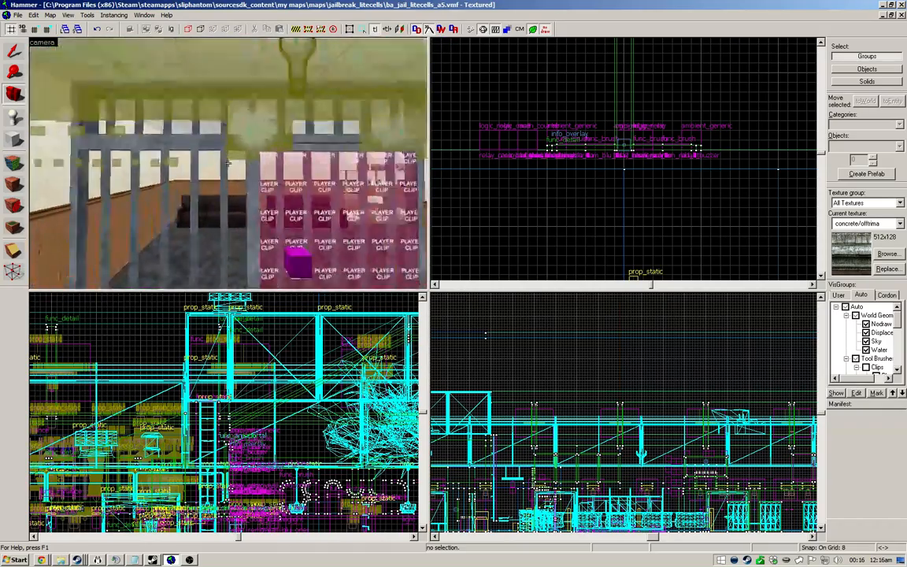
pyautogui.press('s')
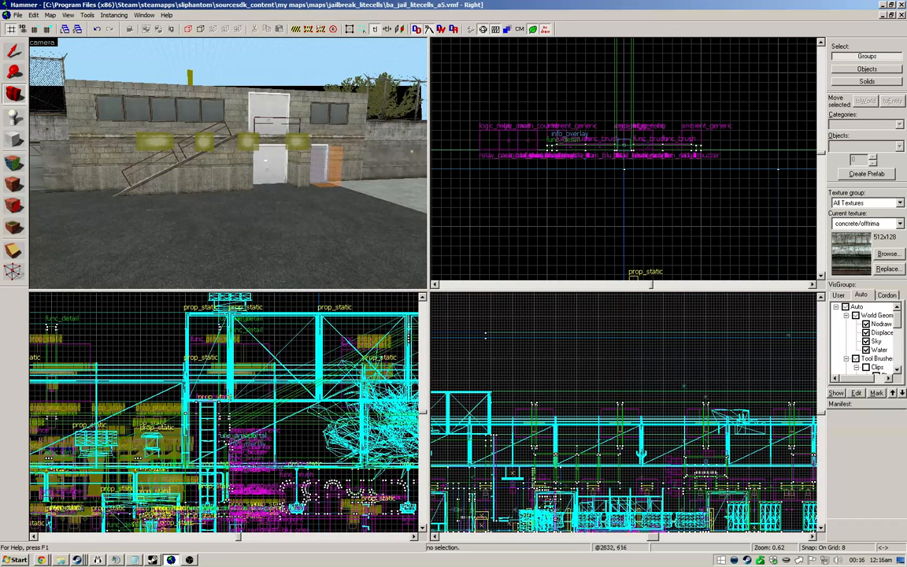
# Step: Show the Clips auto visgroup and inspect the player clip brushes covering the building's stairs, windows and fences
pyautogui.moveTo(898, 319); pyautogui.dragTo(898, 332)
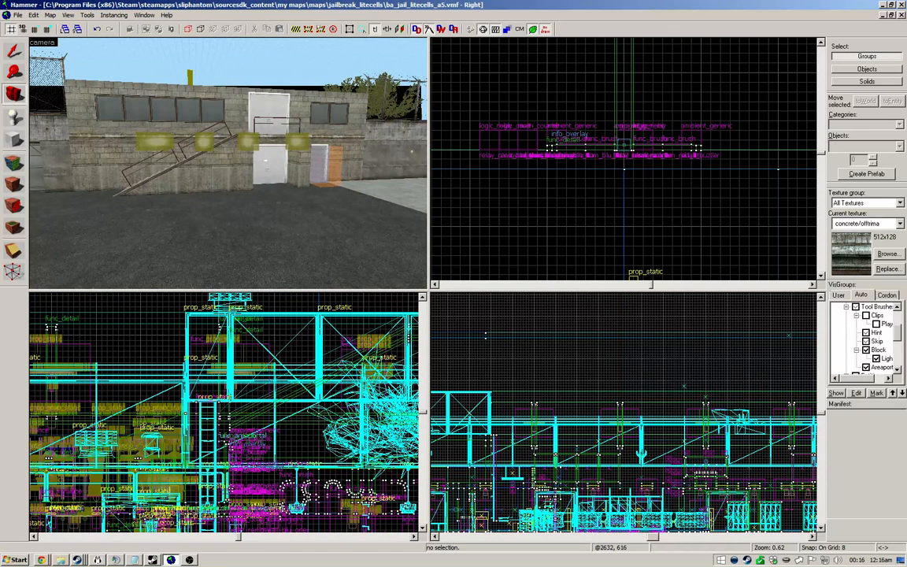
pyautogui.press('w')
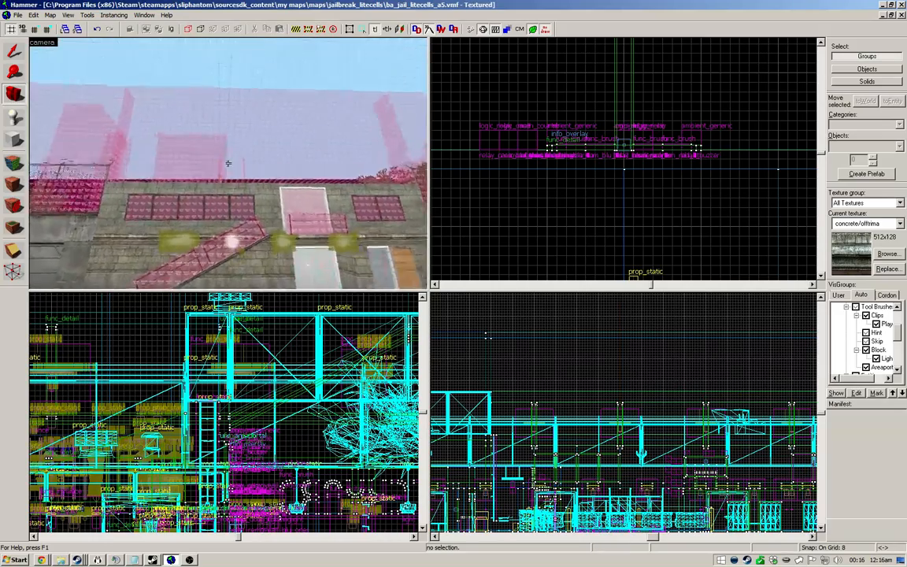
pyautogui.press('s')
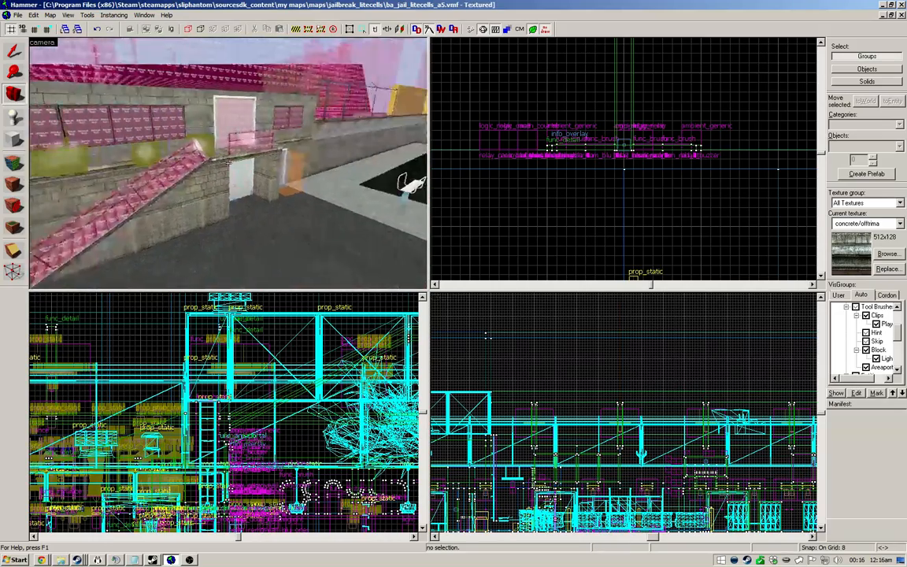
pyautogui.press('w')
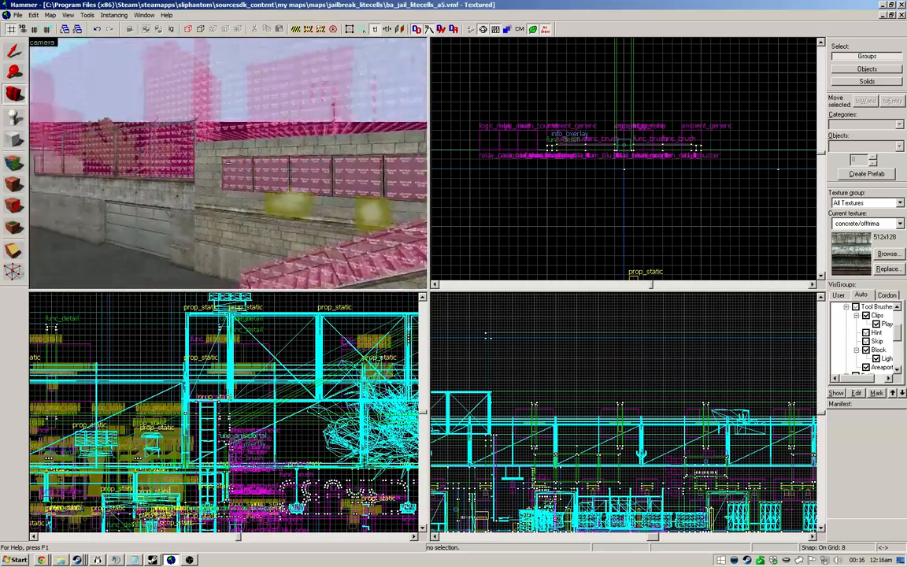
pyautogui.press('s')
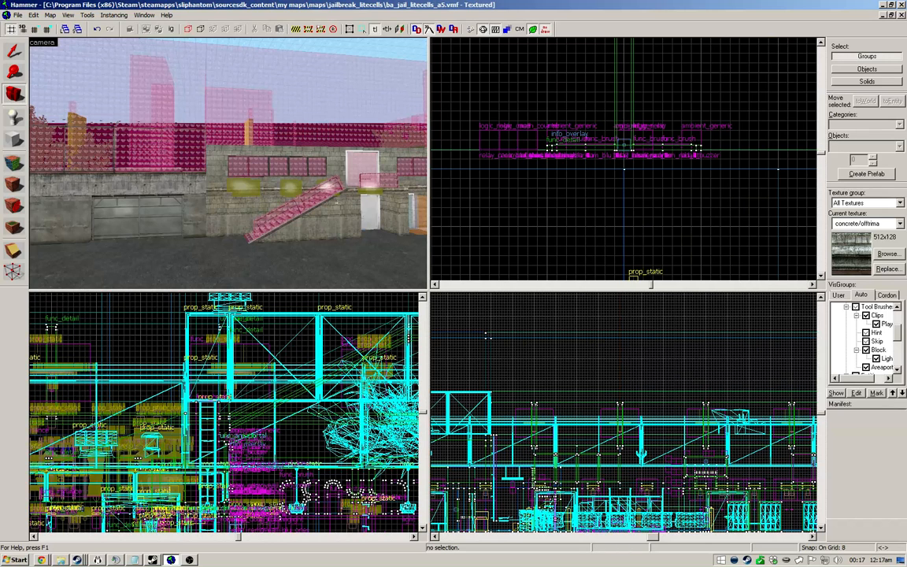
pyautogui.press('w')
pyautogui.press('a')
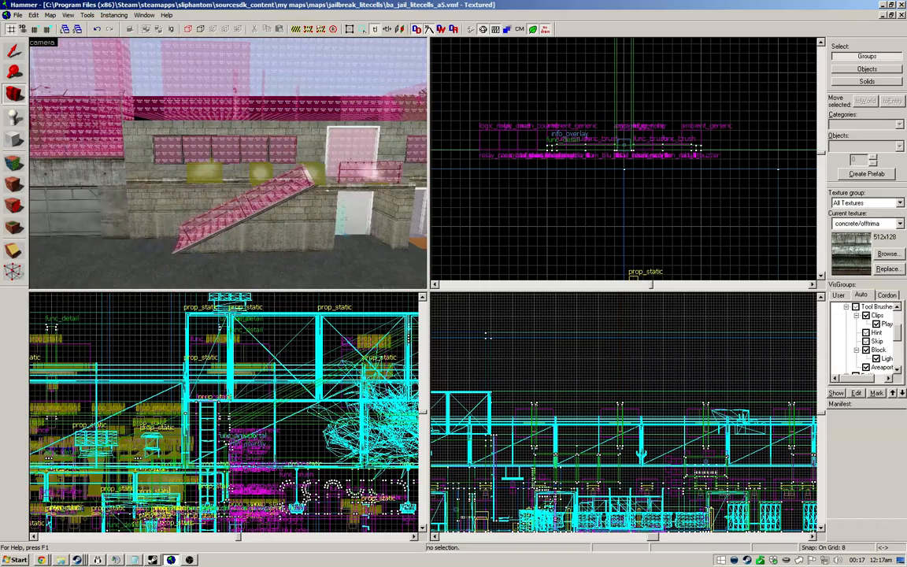
# Step: Select the block wall section beside the nodraw face, centre the 2D views on it, inspect its surroundings, and clear the selection
pyautogui.press('w')
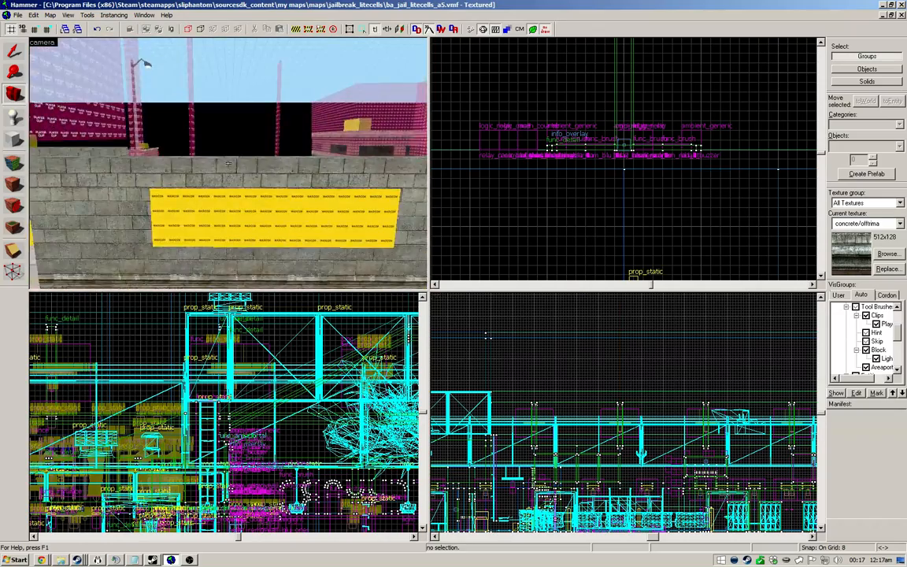
pyautogui.press('w')
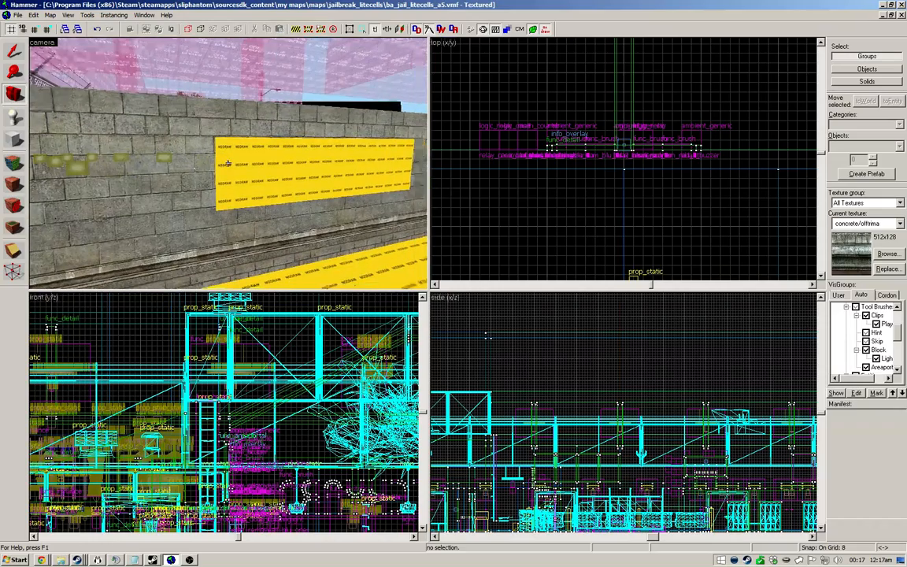
pyautogui.press('z')
pyautogui.click(14, 52)
pyautogui.click(158, 154)
pyautogui.hotkey('ctrl', 'e')
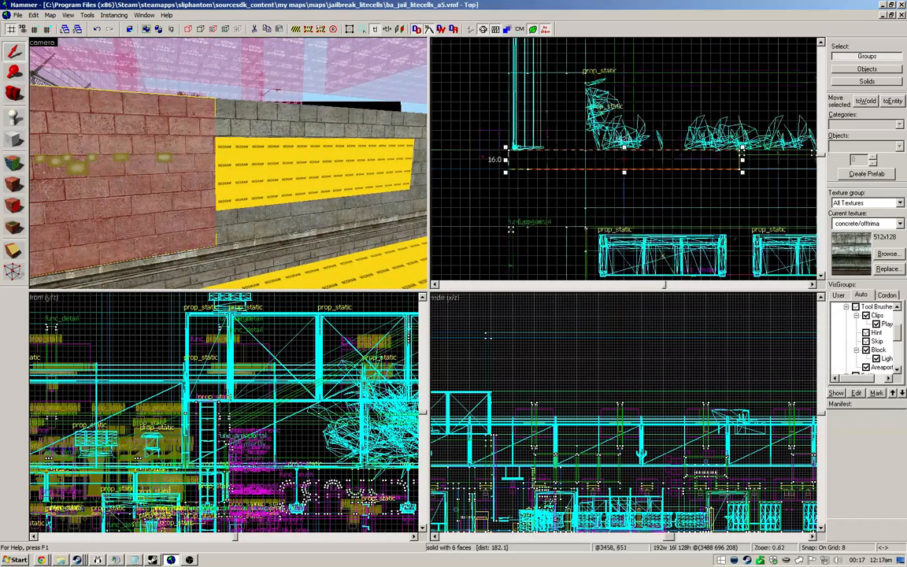
pyautogui.scroll(-9, 584, 200)
pyautogui.scroll(4, 656, 186)
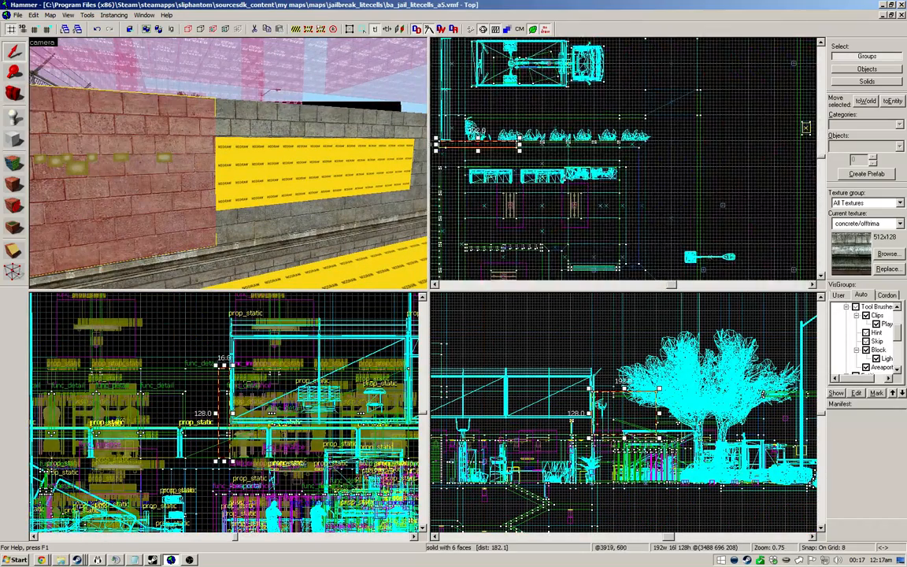
pyautogui.scroll(5, 647, 182)
pyautogui.scroll(-5, 661, 104)
pyautogui.press('Escape')
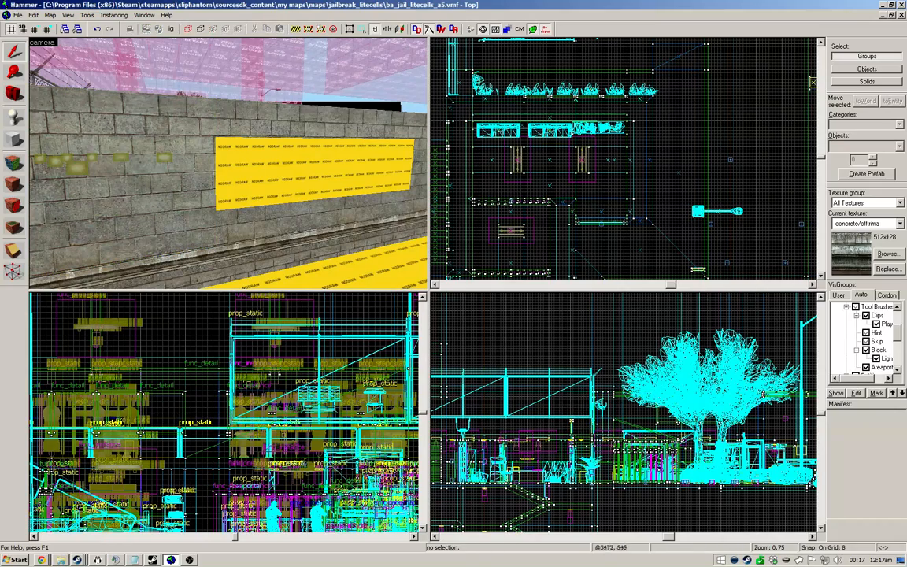
# Step: Select the long lower brick wall beside the yard, inspect its position in the 2D views, and clear the selection
pyautogui.press('w')
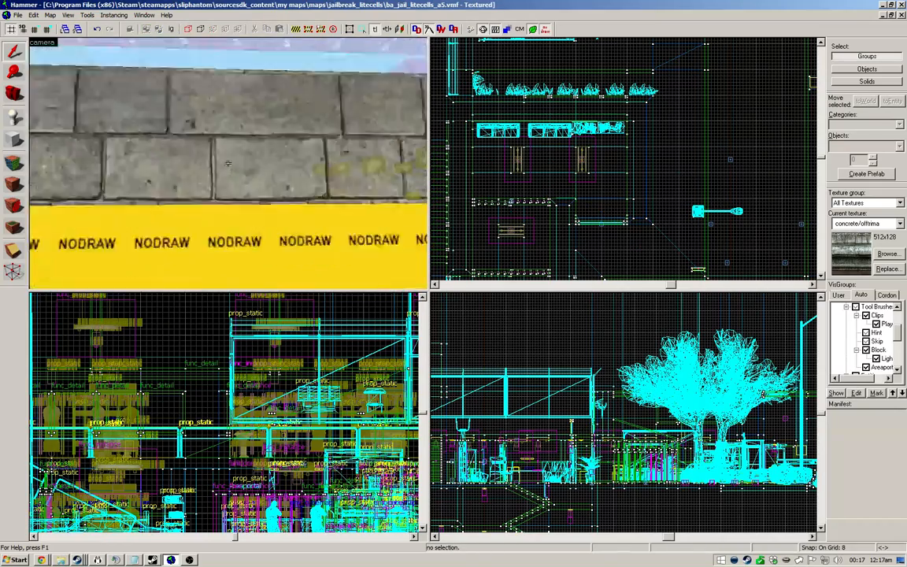
pyautogui.click(228, 163)
pyautogui.press('z')
pyautogui.hotkey('ctrl', 'e')
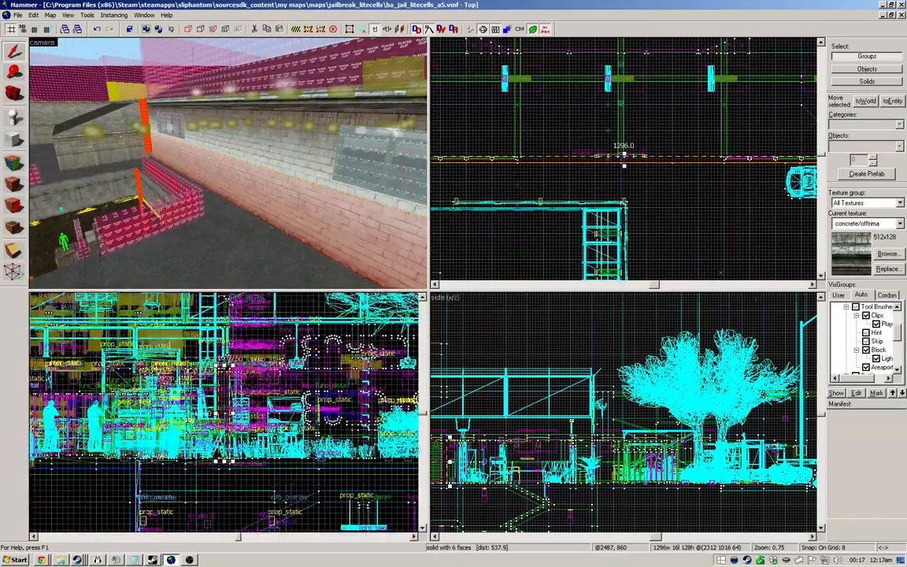
pyautogui.scroll(-4, 616, 168)
pyautogui.scroll(7, 729, 223)
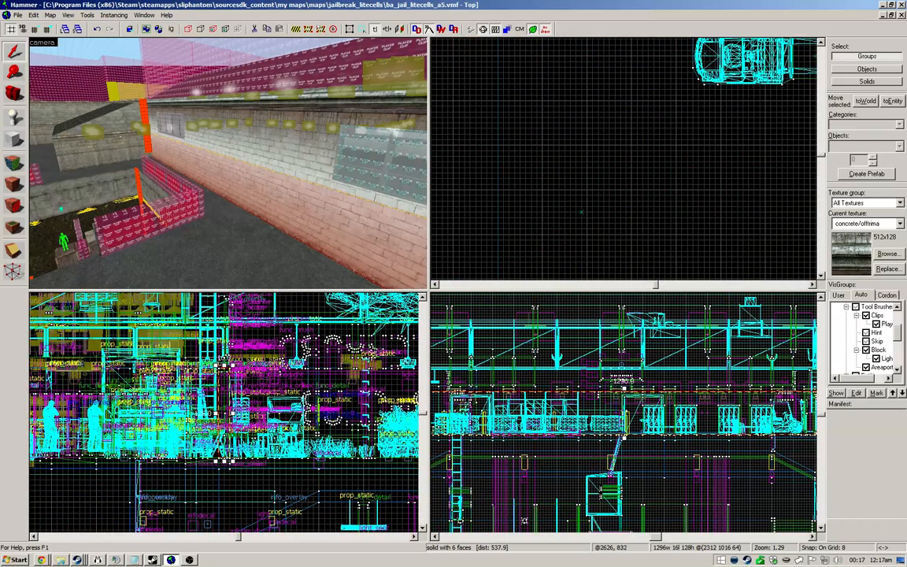
pyautogui.moveTo(632, 146)
pyautogui.mouseDown()
pyautogui.moveTo(664, 188)
pyautogui.moveTo(677, 190)
pyautogui.mouseUp()
pyautogui.press('Escape')
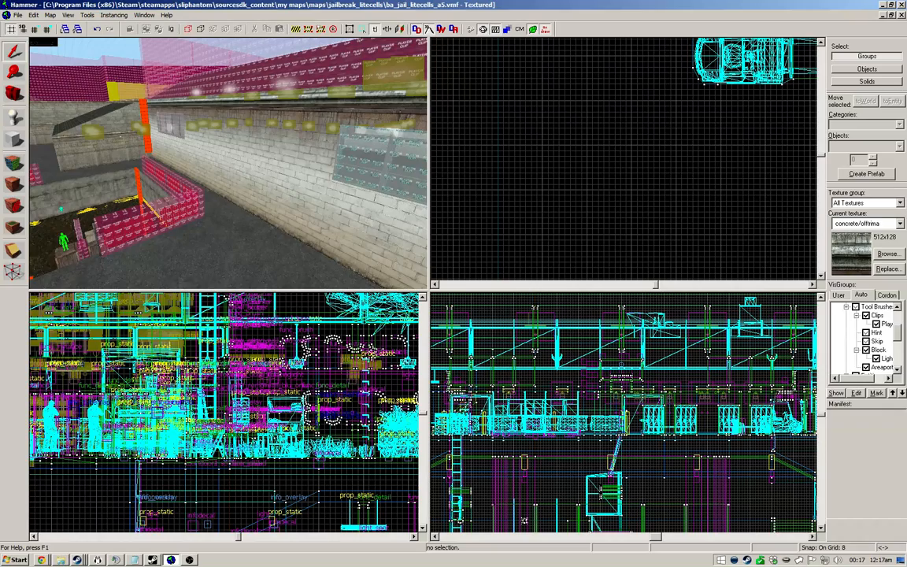
# Step: Return to the long lower yard wall, select it again, and examine its full extent in the centred top view
pyautogui.press('w')
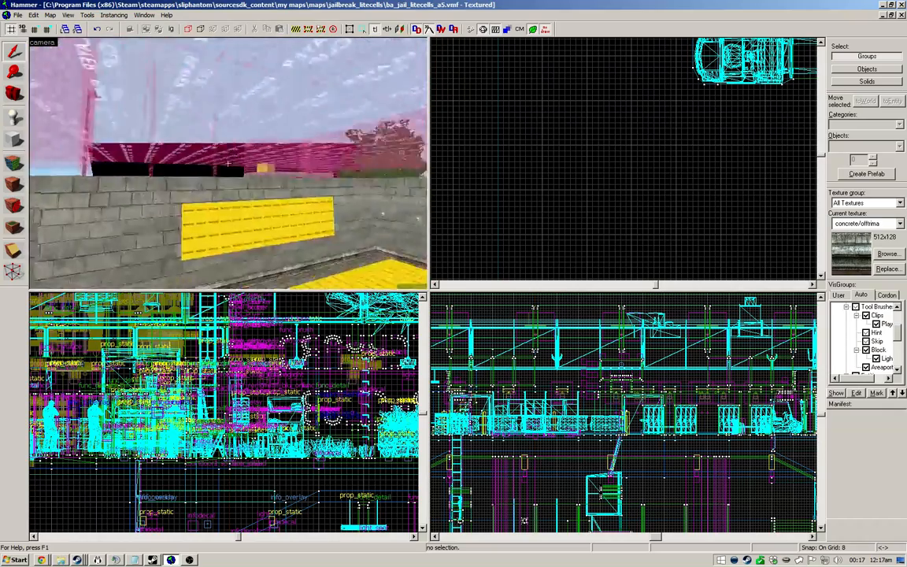
pyautogui.press('w')
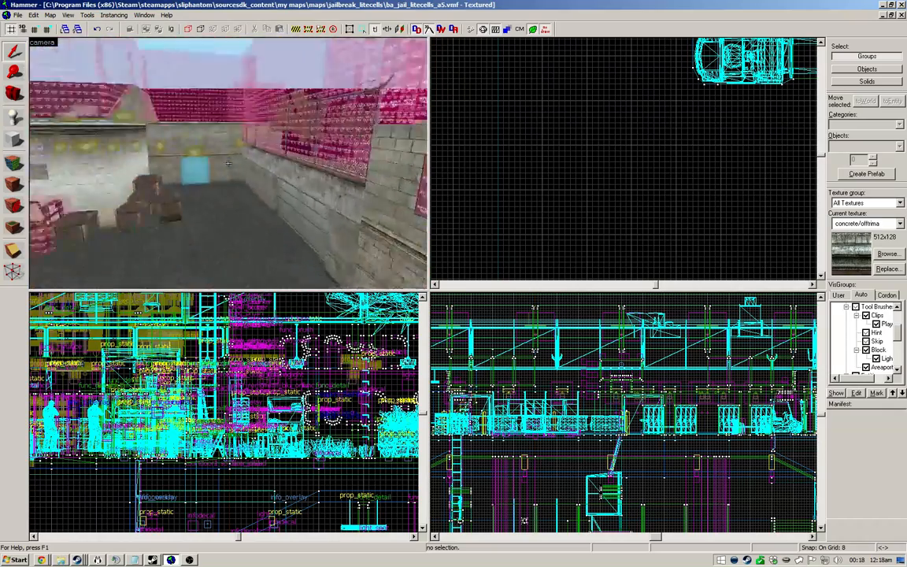
pyautogui.press('w')
pyautogui.click(228, 163)
pyautogui.press('z')
pyautogui.hotkey('ctrl', 'e')
pyautogui.scroll(-2, 552, 130)
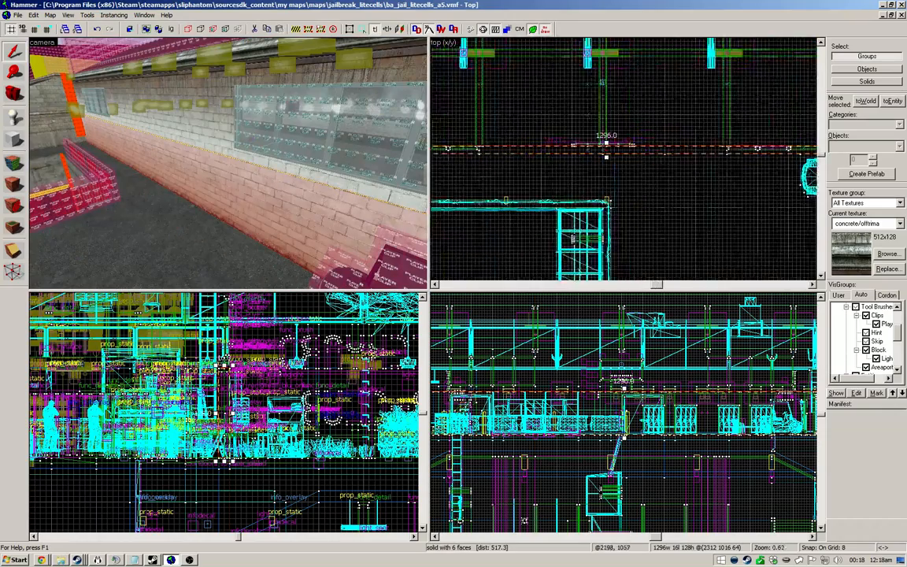
pyautogui.scroll(-4, 490, 170)
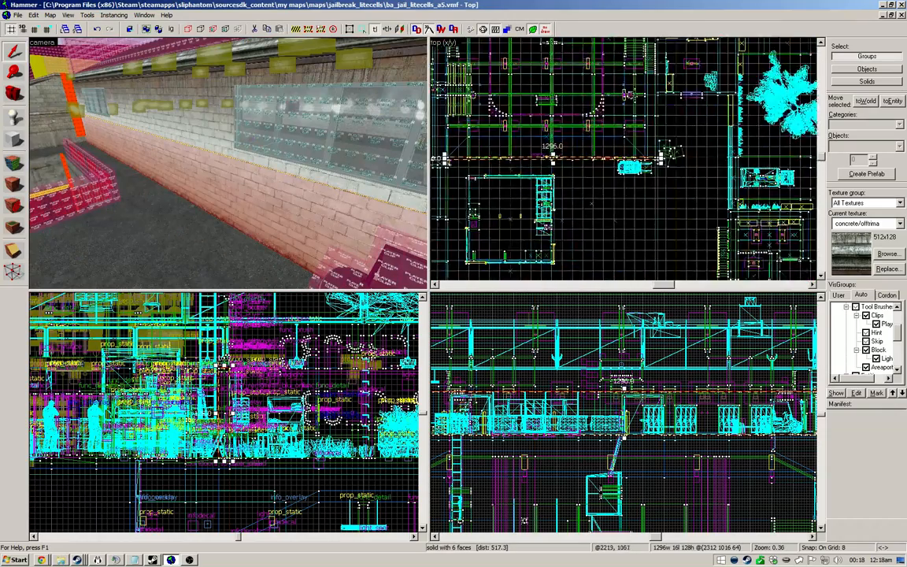
pyautogui.scroll(5, 528, 154)
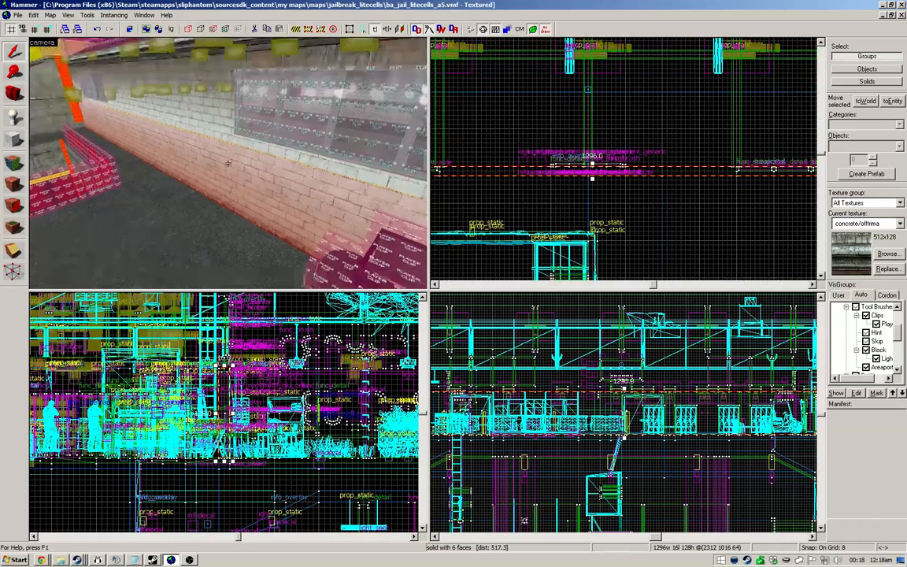
# Step: Select the wooden floor brush of the indoor basketball court and frame its full outline in the top view
pyautogui.press('w')
pyautogui.press('z')
pyautogui.scroll(-4, 481, 171)
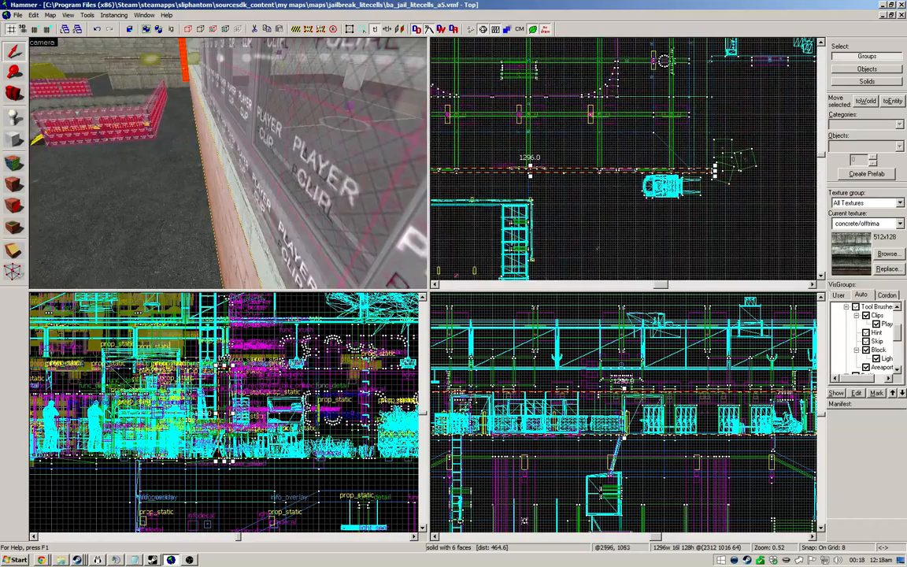
pyautogui.scroll(-1, 547, 154)
pyautogui.scroll(3, 519, 155)
pyautogui.scroll(-3, 722, 187)
pyautogui.press('d')
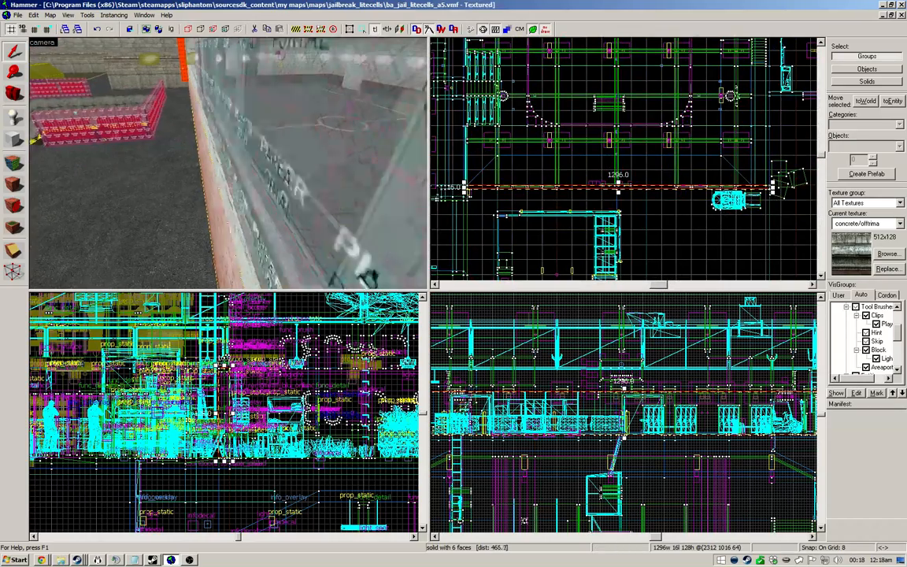
pyautogui.press('d')
pyautogui.click(268, 170)
pyautogui.scroll(-2, 649, 213)
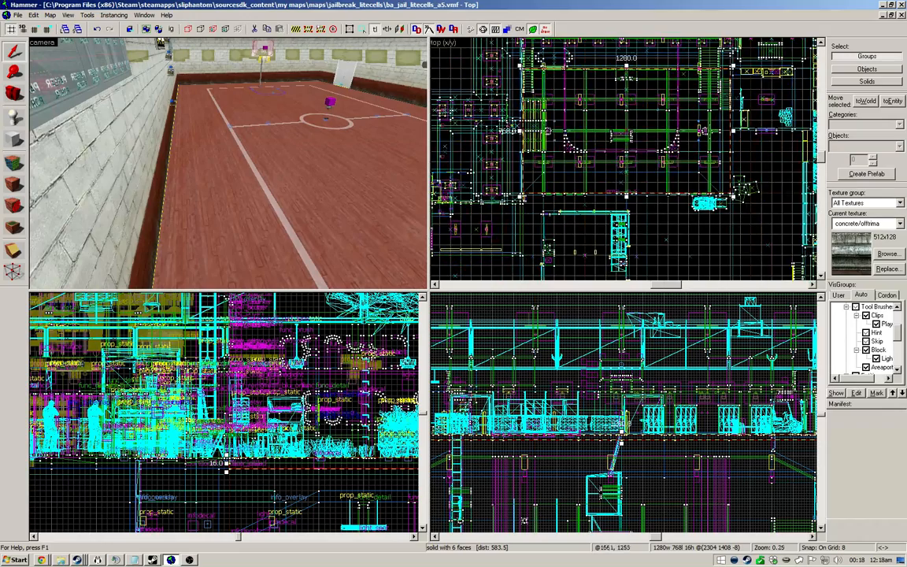
pyautogui.scroll(2, 693, 158)
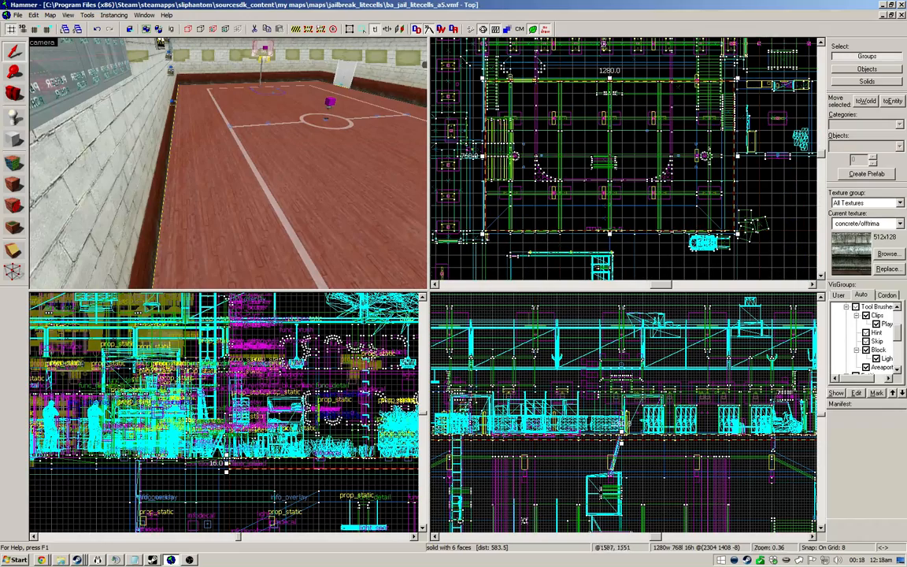
# Step: Select the ground strip between the player clip fence and the brick wall, centre the 2D views on it, examine its outline, and clear the selection
pyautogui.scroll(9, 739, 234)
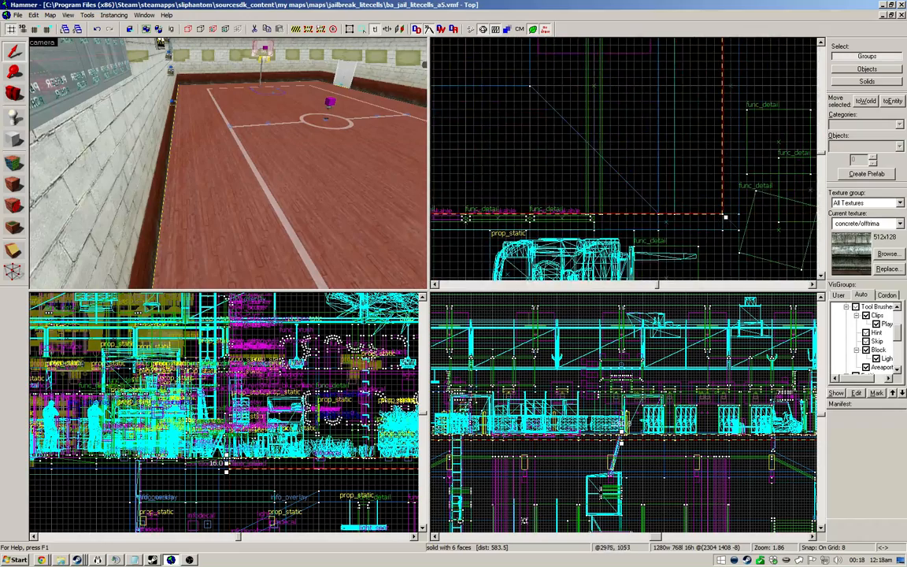
pyautogui.press('a')
pyautogui.press('w')
pyautogui.click(228, 163)
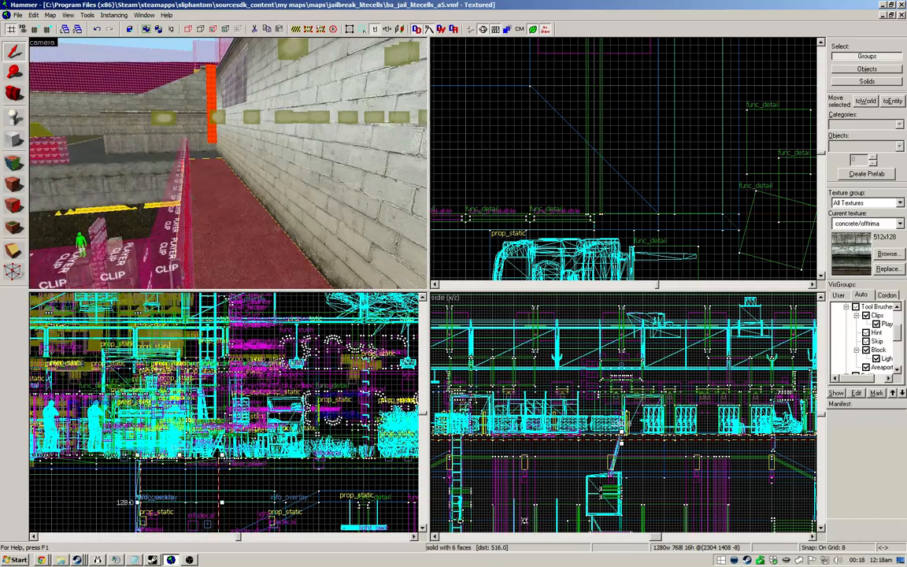
pyautogui.hotkey('ctrl', 'e')
pyautogui.scroll(-1, 655, 128)
pyautogui.scroll(-4, 656, 128)
pyautogui.press('z')
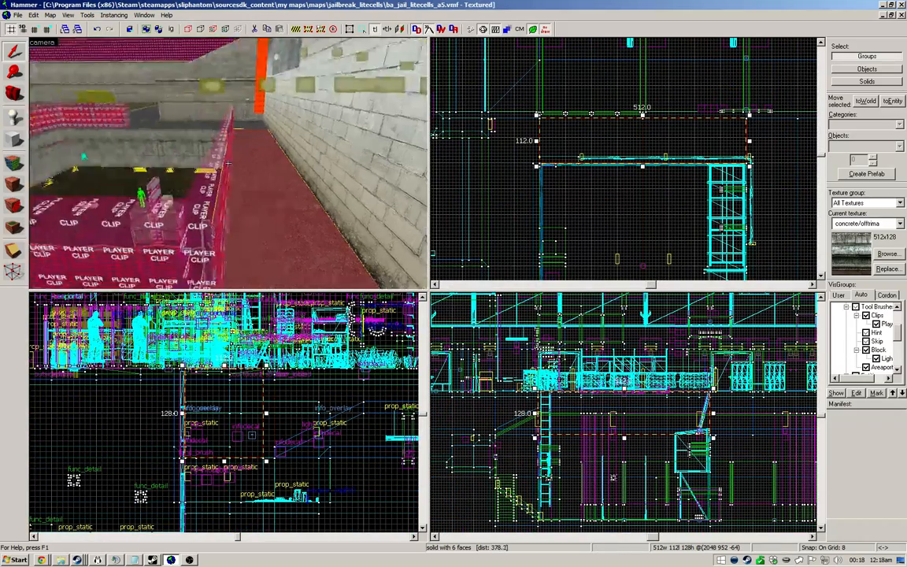
pyautogui.scroll(5, 535, 136)
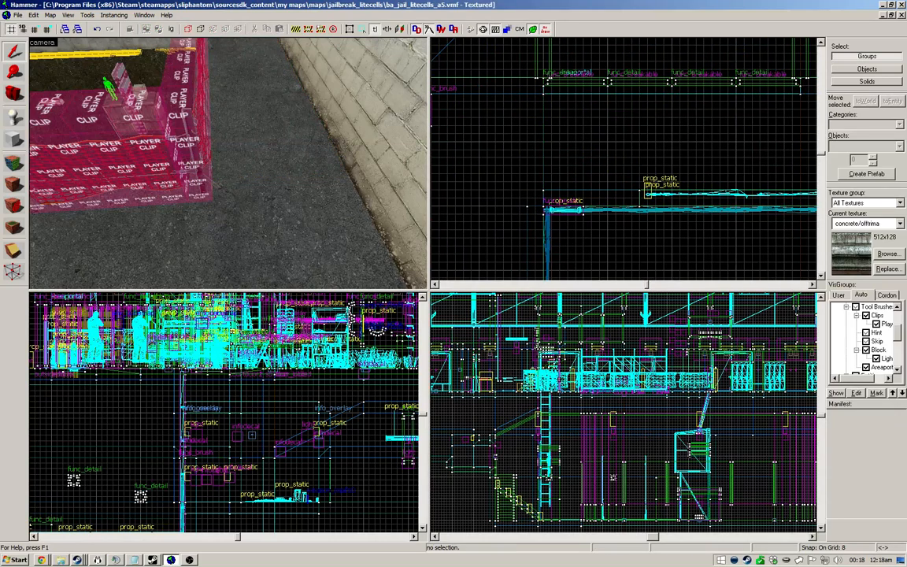
pyautogui.press('Escape')
# Step: Select the asphalt ground strip beside the pit again, check its extent in the top view, and deselect it
pyautogui.press('z')
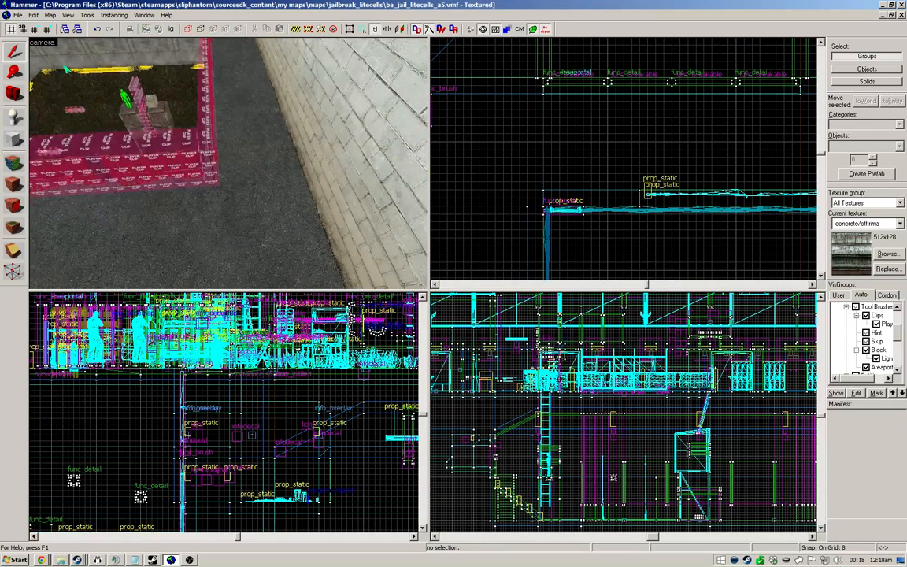
pyautogui.click(245, 177)
pyautogui.press('Escape')
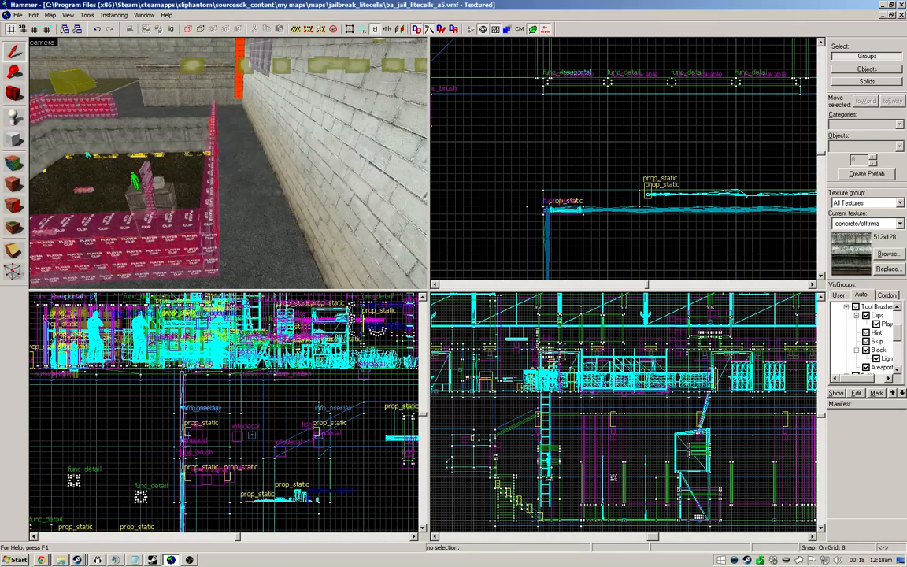
pyautogui.click(245, 177)
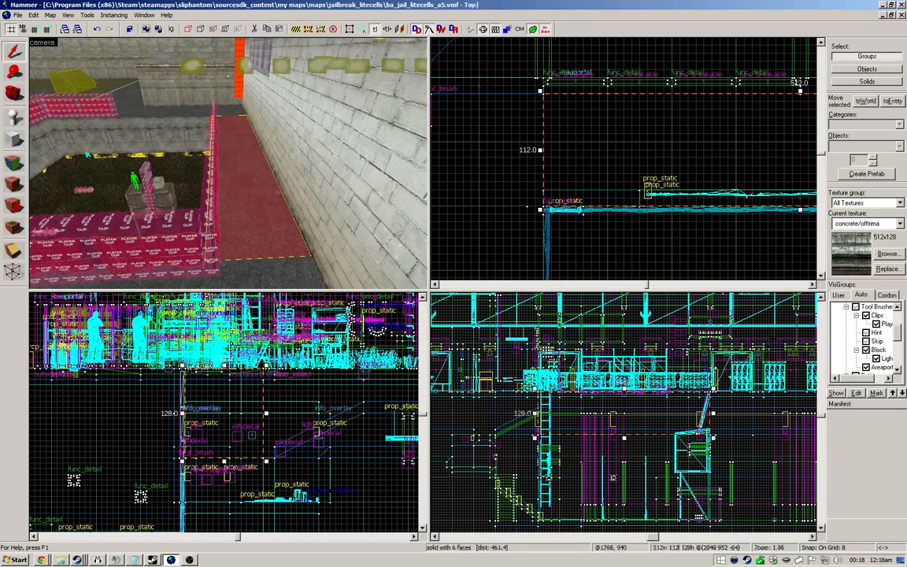
pyautogui.press('Escape')
pyautogui.press('z')
# Step: Select the lower brick wall bordering the asphalt strip, check its position in the top view, and clear the selection
pyautogui.click(319, 150)
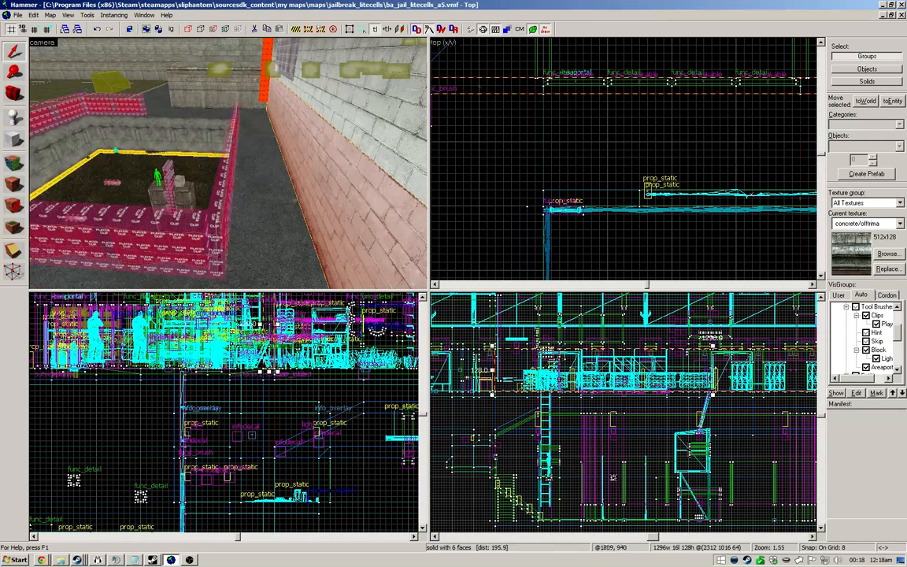
pyautogui.scroll(-2, 564, 163)
pyautogui.press('Escape')
pyautogui.press('z')
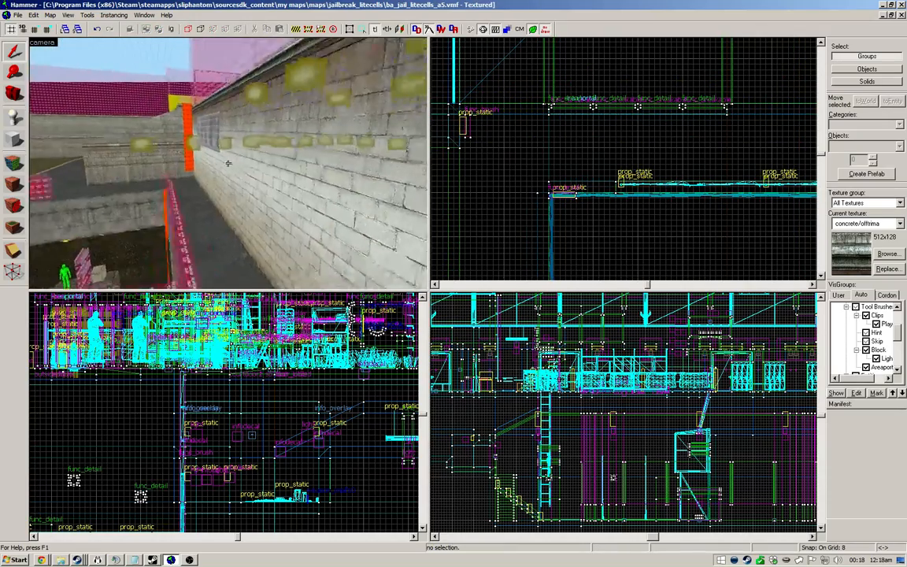
# Step: From above the pit, select the asphalt strip once more, inspect its surroundings in the top view, and clear the selection
pyautogui.press('s')
pyautogui.press('w')
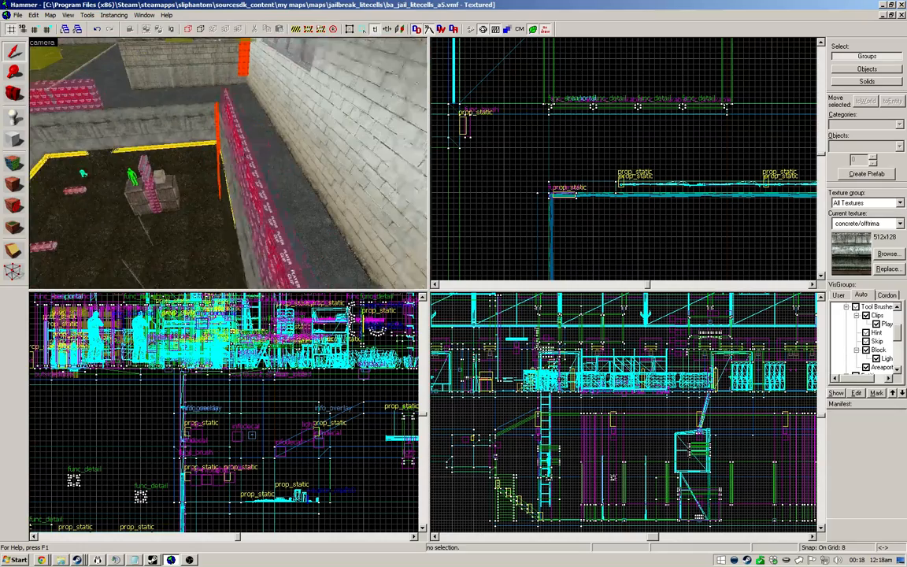
pyautogui.press('z')
pyautogui.click(276, 169)
pyautogui.moveTo(722, 142); pyautogui.dragTo(618, 148, button='middle')
pyautogui.scroll(-3, 618, 148)
pyautogui.press('Escape')
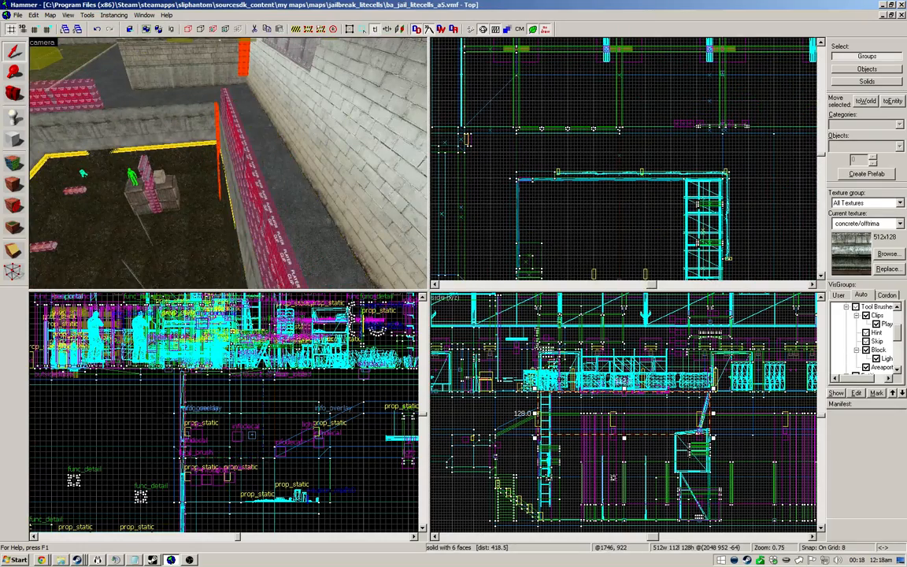
# Step: Go to the open-topped nodraw building, select a block wall section, centre the 2D views on it, and add a second wall section
pyautogui.press('z')
pyautogui.press('w')
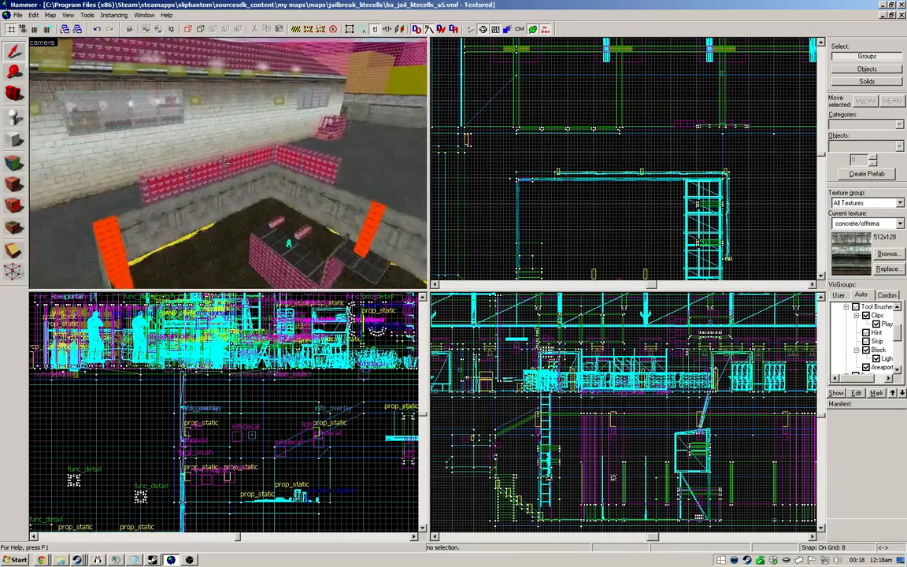
pyautogui.press('w')
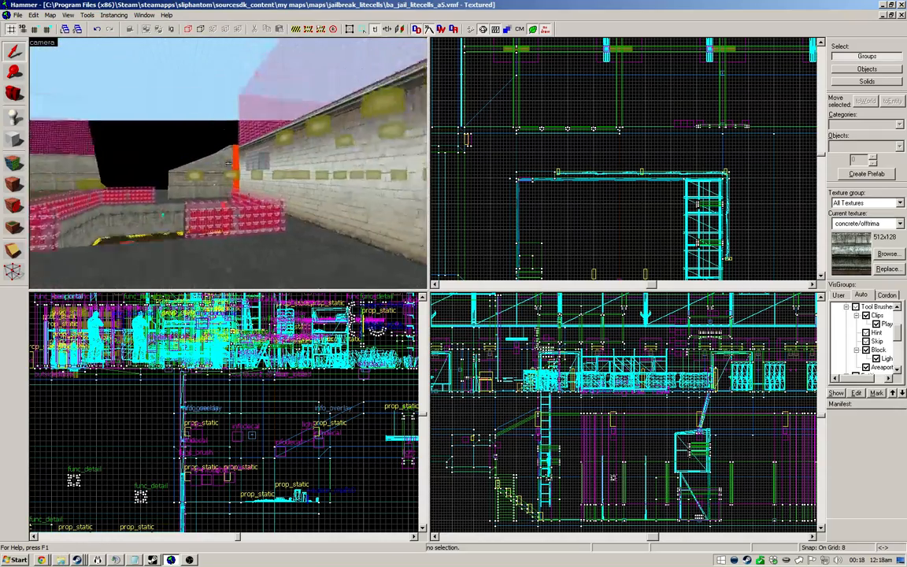
pyautogui.press('w')
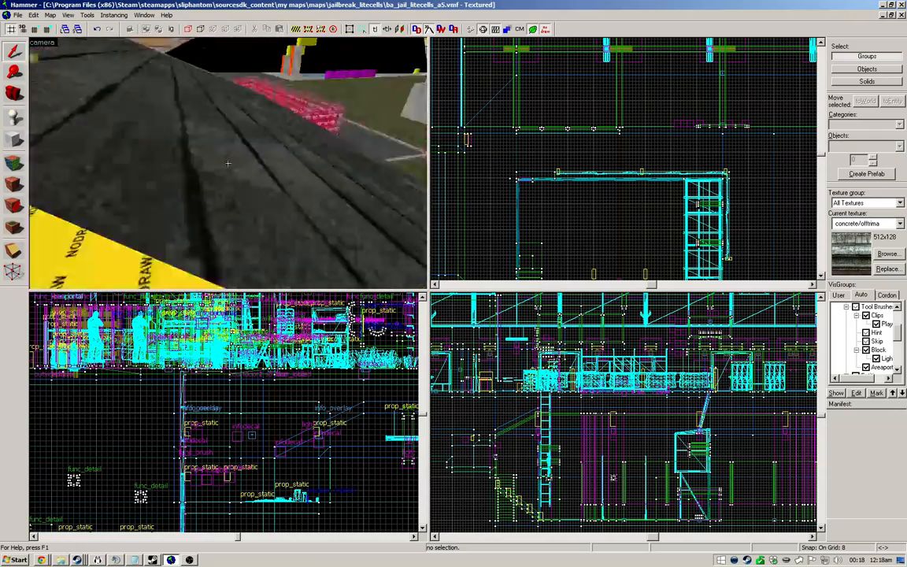
pyautogui.press('w')
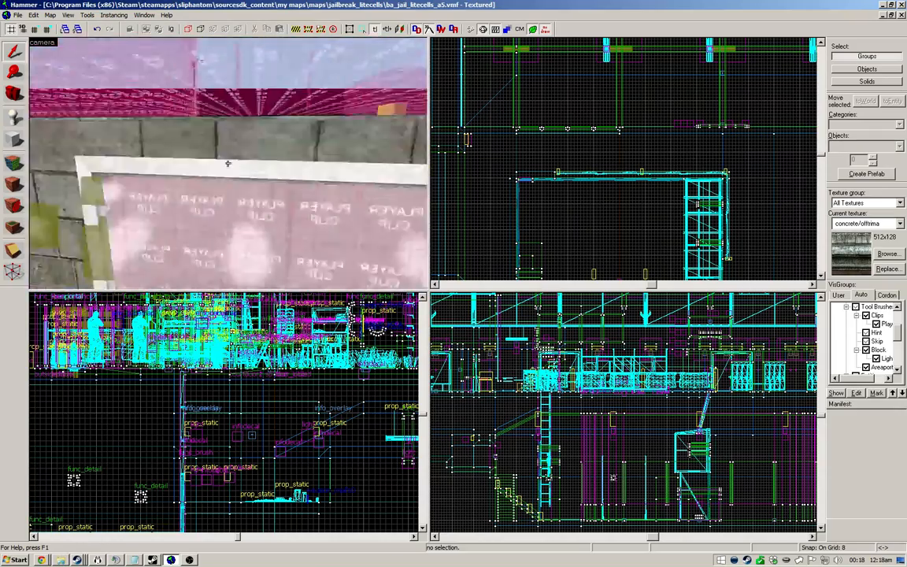
pyautogui.press('w')
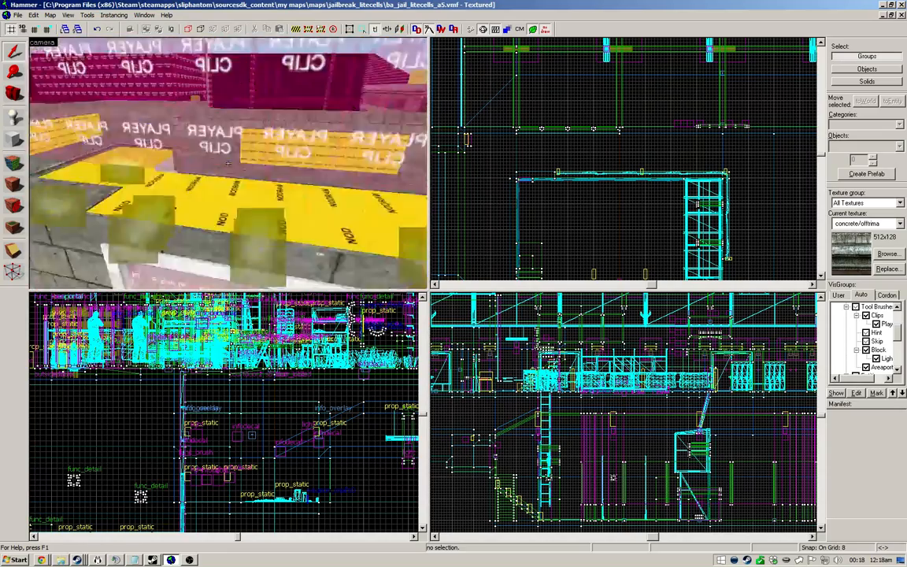
pyautogui.click(228, 163)
pyautogui.hotkey('ctrl', 'e')
pyautogui.press('w')
pyautogui.keyDown('ctrl'); pyautogui.click(229, 163); pyautogui.keyUp('ctrl')
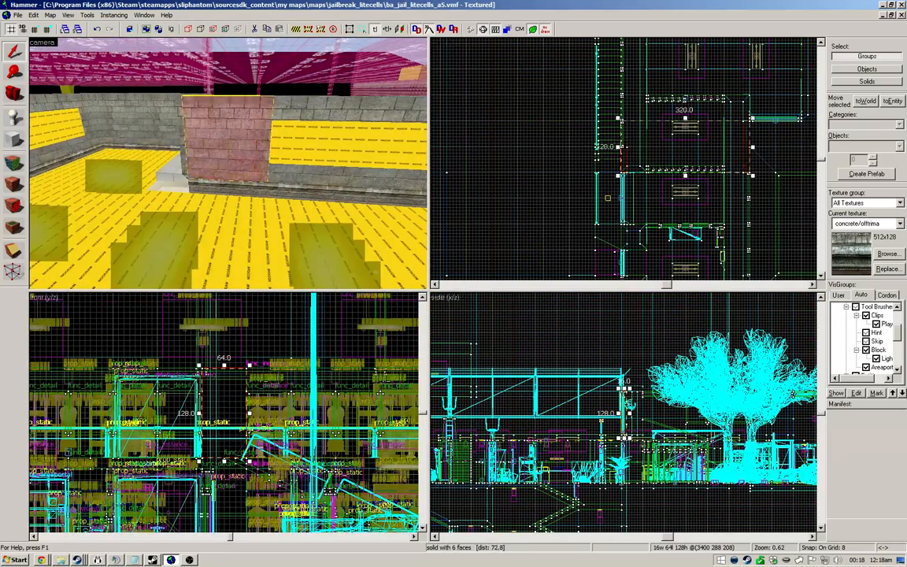
pyautogui.keyDown('ctrl'); pyautogui.click(228, 163); pyautogui.keyUp('ctrl')
pyautogui.keyDown('ctrl'); pyautogui.click(228, 163); pyautogui.keyUp('ctrl')
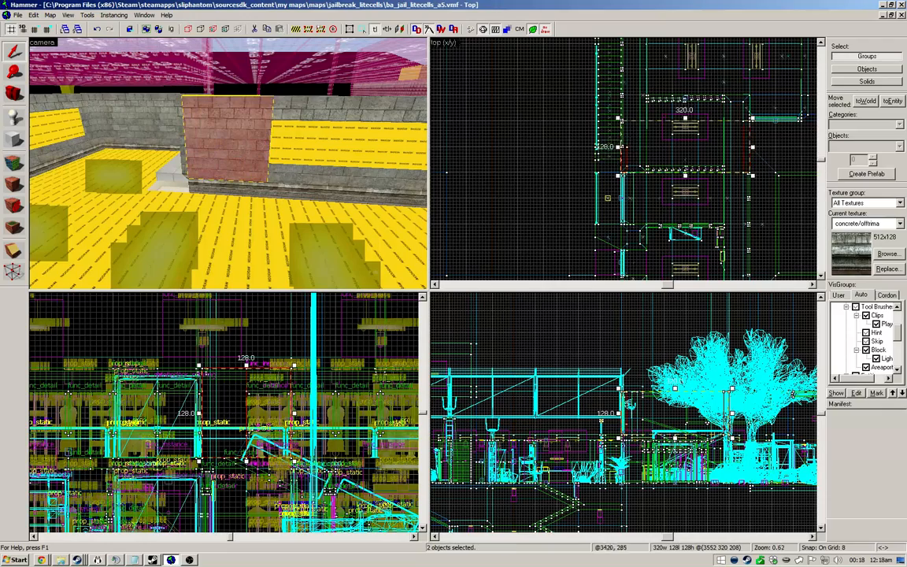
# Step: Swap the second selected wall for the building's far wall, examine the combined extent in the top view, and clear the selection
pyautogui.scroll(-3, 587, 158)
pyautogui.scroll(2, 670, 145)
pyautogui.keyDown('ctrl'); pyautogui.click(227, 138); pyautogui.keyUp('ctrl')
pyautogui.keyDown('ctrl'); pyautogui.click(138, 122); pyautogui.keyUp('ctrl')
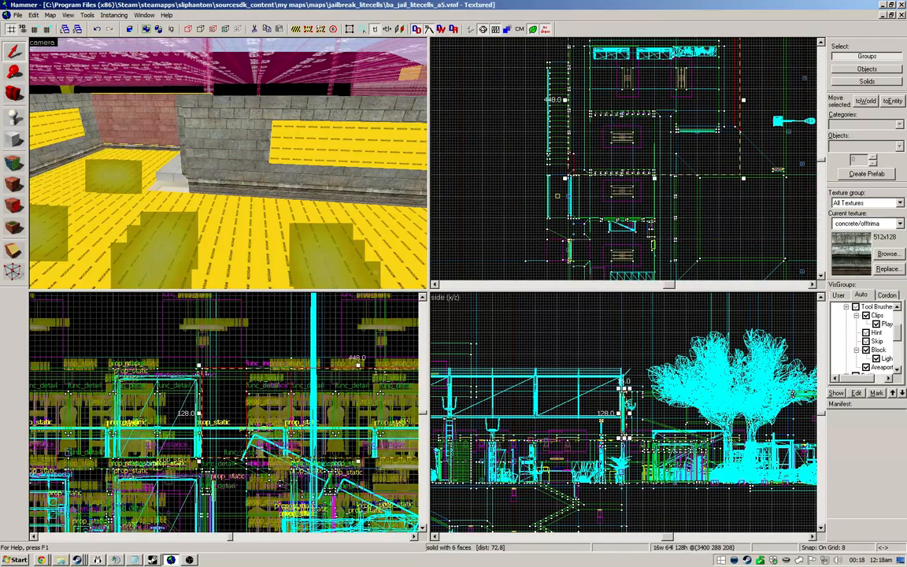
pyautogui.scroll(-2, 661, 218)
pyautogui.scroll(2, 660, 66)
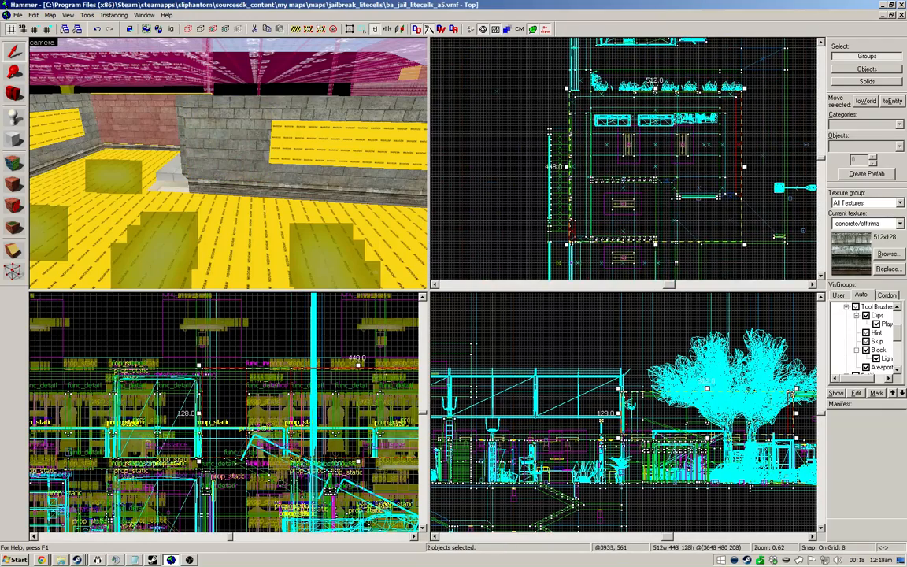
pyautogui.press('z')
pyautogui.press('Escape')
# Step: Select the building's two opposite end walls together, check their overall extent in the top view, and clear the selection
pyautogui.click(228, 163)
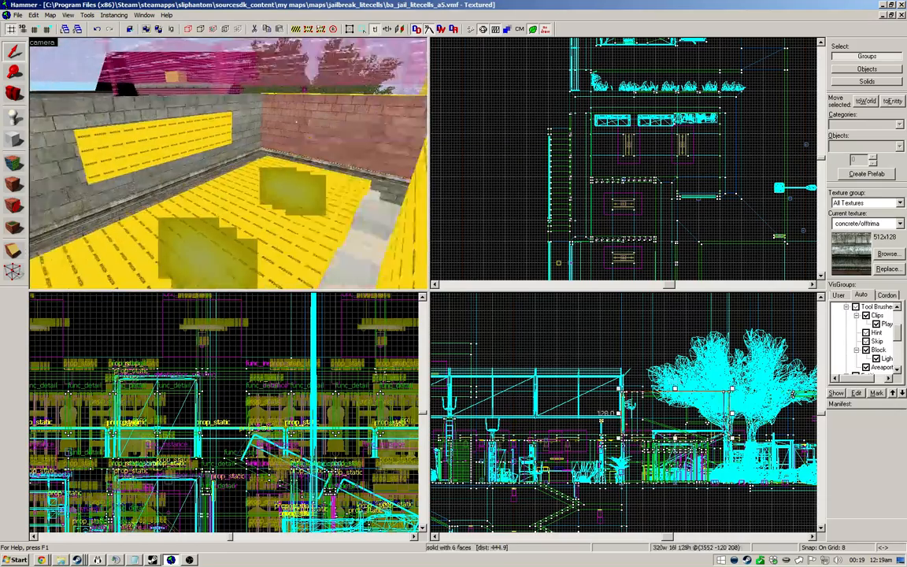
pyautogui.keyDown('ctrl'); pyautogui.click(228, 163); pyautogui.keyUp('ctrl')
pyautogui.press('z')
pyautogui.scroll(-2, 539, 94)
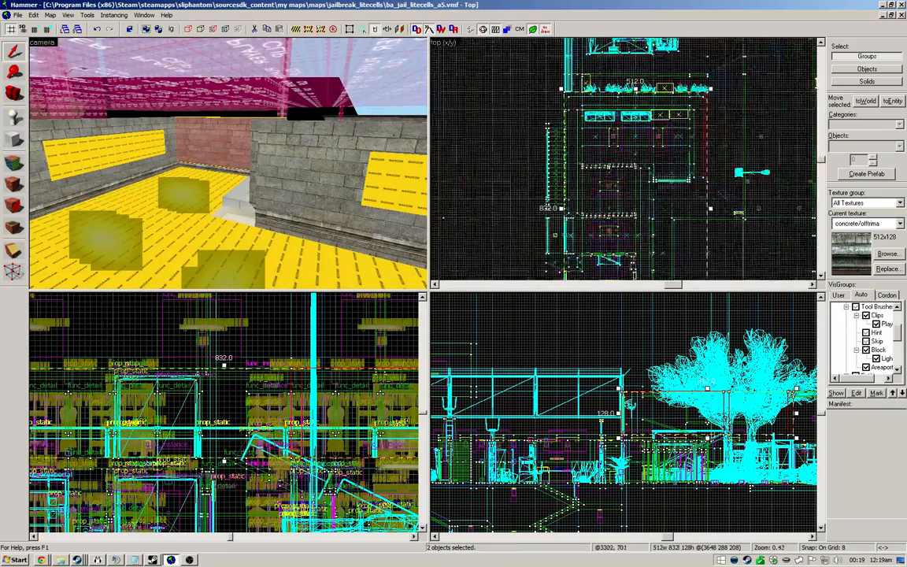
pyautogui.press('Escape')
# Step: Delete the nodraw brush that fills the doorway opening in the building's block wall
pyautogui.press('z')
pyautogui.press('s')
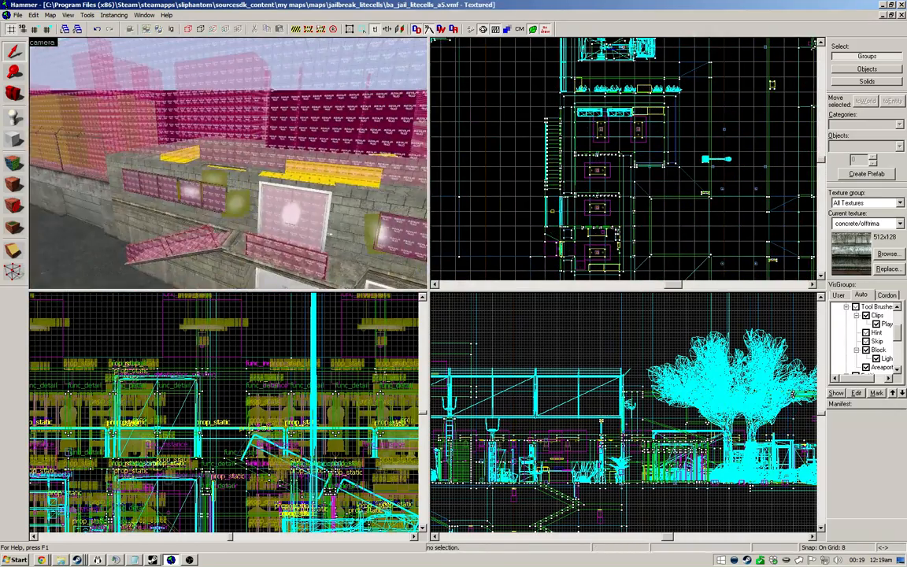
pyautogui.press('w')
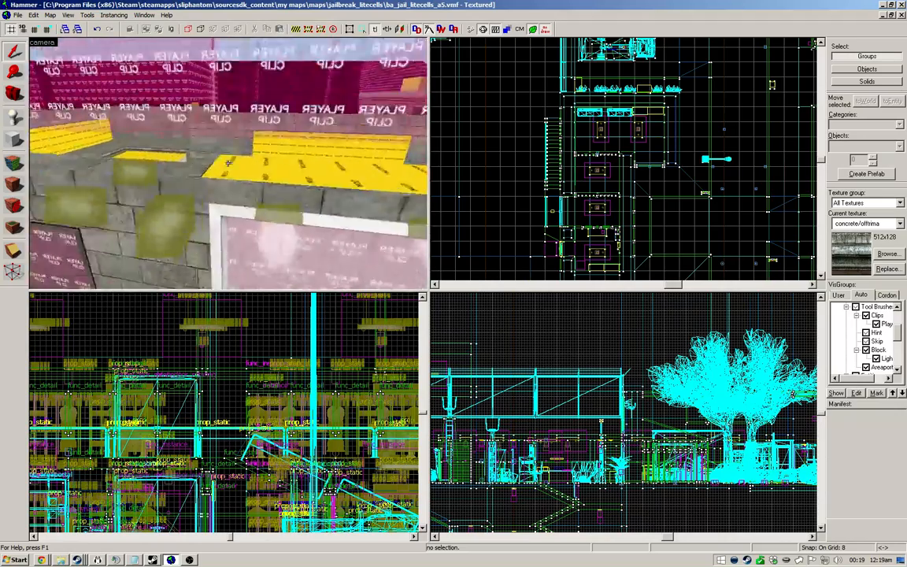
pyautogui.press('w')
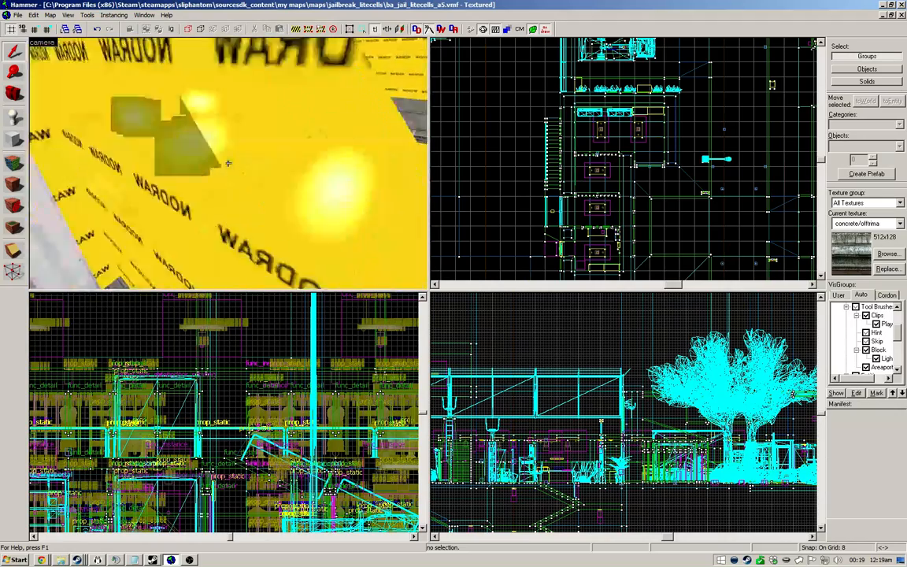
pyautogui.press('s')
pyautogui.click(228, 163)
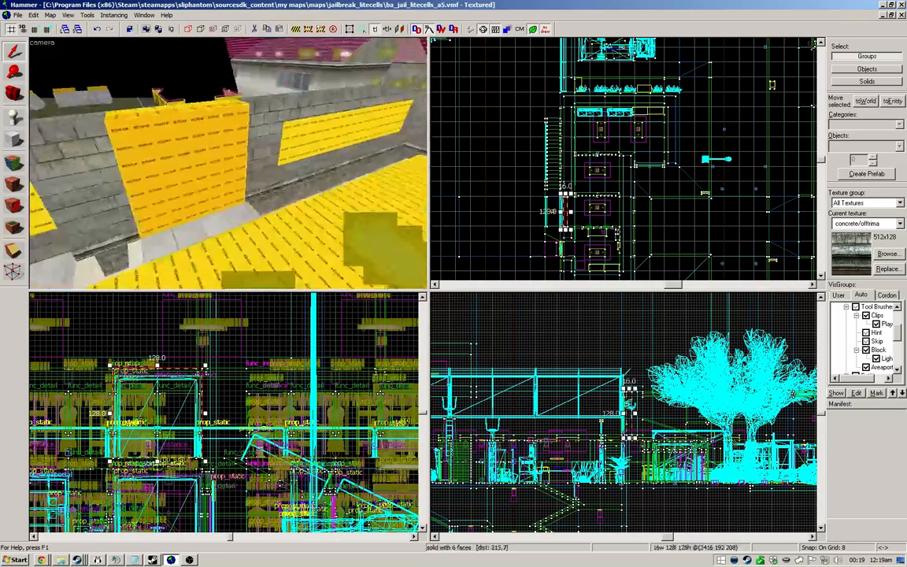
pyautogui.press('z')
pyautogui.press('Delete')
# Step: Examine the opened doorway with its player clip from inside the building, and check its location in the top view
pyautogui.press('z')
pyautogui.press('w')
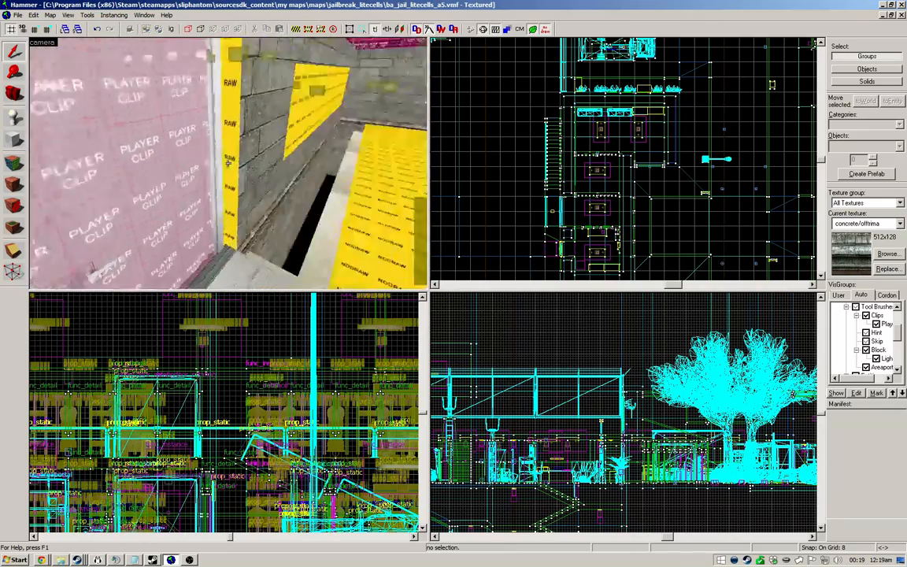
pyautogui.press('w')
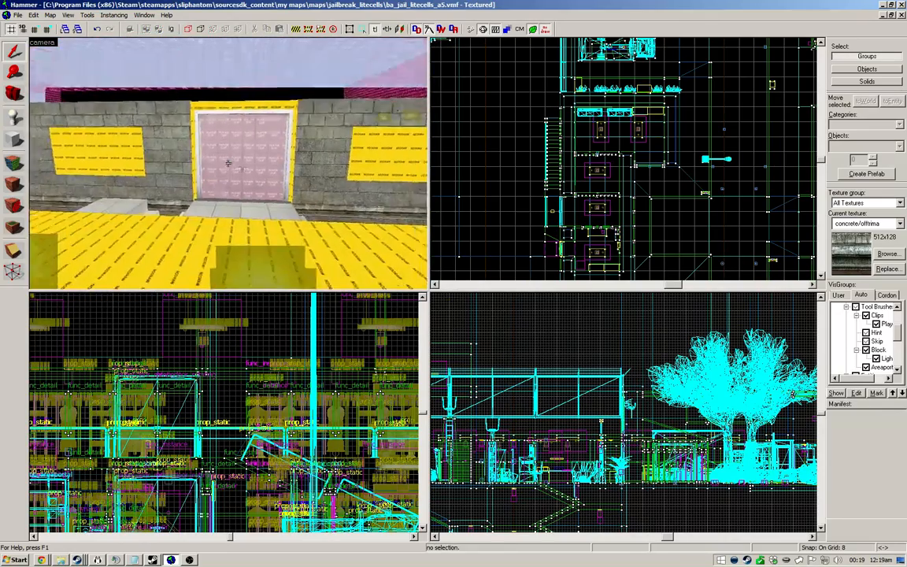
pyautogui.press('w')
pyautogui.press('z')
pyautogui.scroll(4, 630, 146)
pyautogui.scroll(-4, 626, 98)
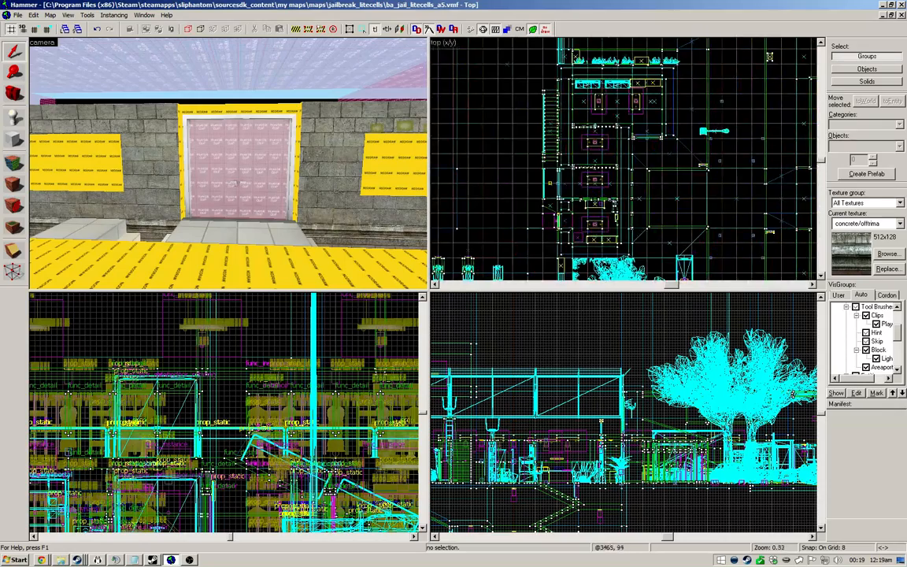
pyautogui.scroll(3, 575, 206)
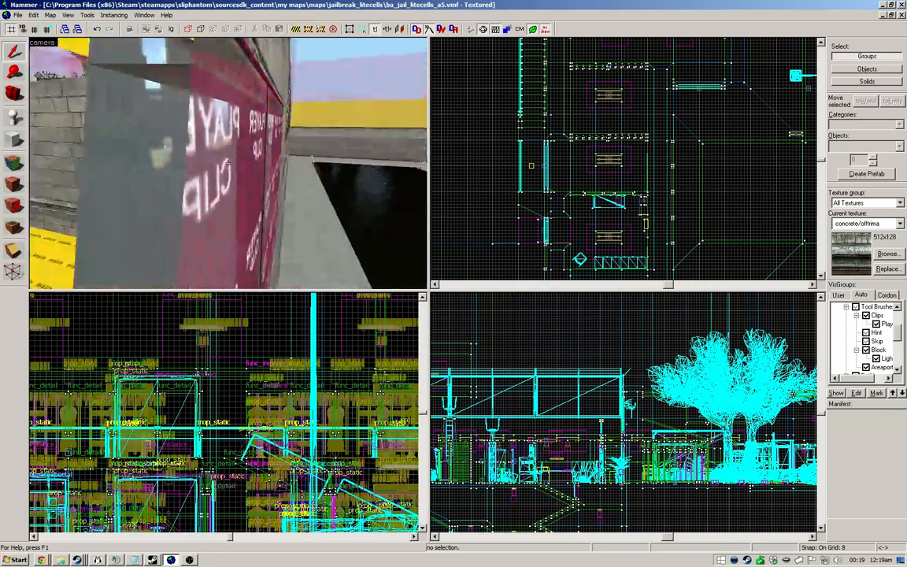
# Step: Delete the two player clip brushes covering the windows on either side of the doorway
pyautogui.click(229, 163)
pyautogui.press('a')
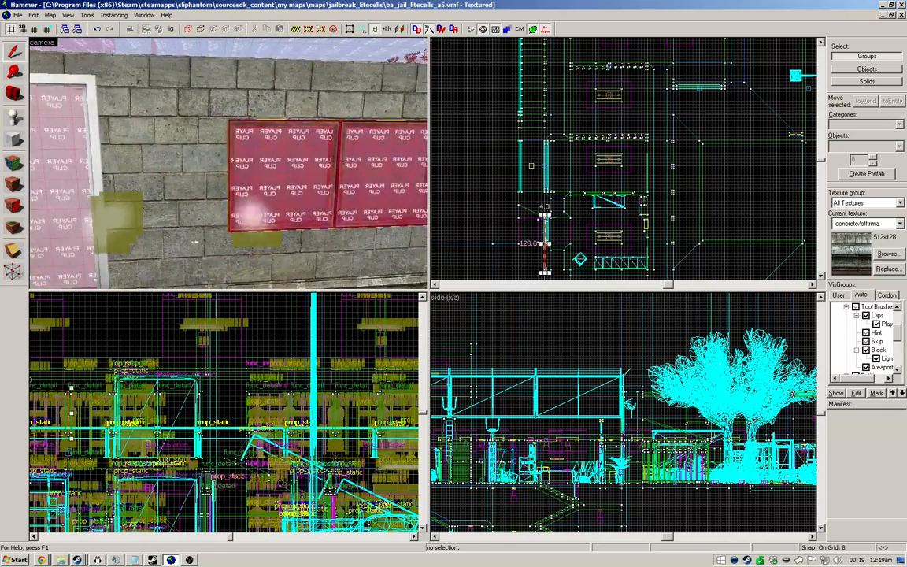
pyautogui.keyDown('ctrl'); pyautogui.click(228, 163); pyautogui.keyUp('ctrl')
pyautogui.press('w')
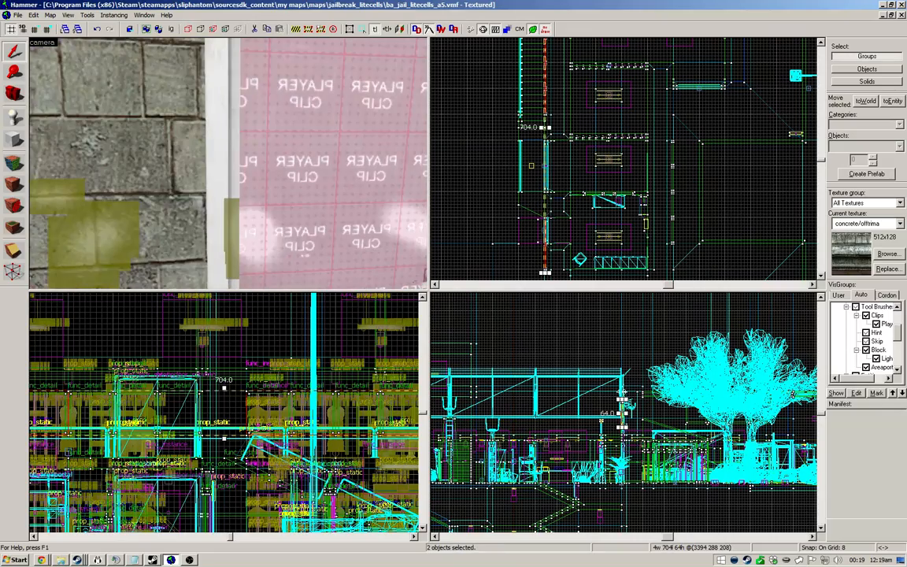
pyautogui.press('Delete')
# Step: Select the glass brush of the long window row, check its size and position in the 2D views, and clear the selection
pyautogui.press('s')
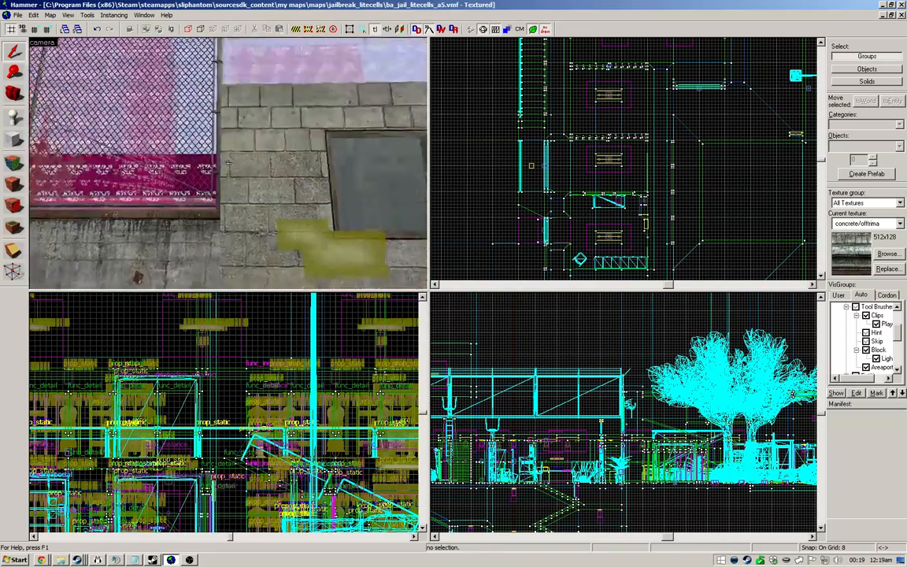
pyautogui.press('s')
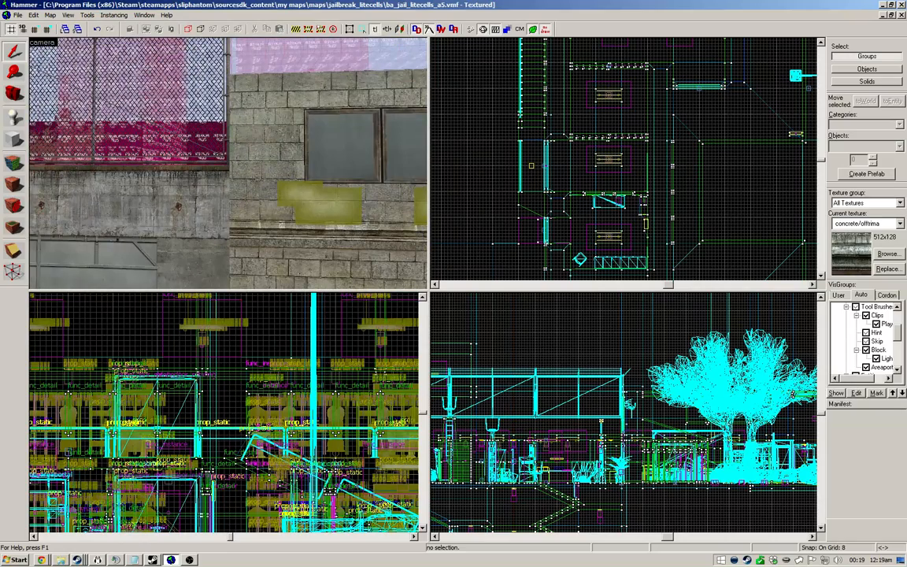
pyautogui.click(344, 146)
pyautogui.hotkey('ctrl', 'e')
pyautogui.scroll(3, 634, 438)
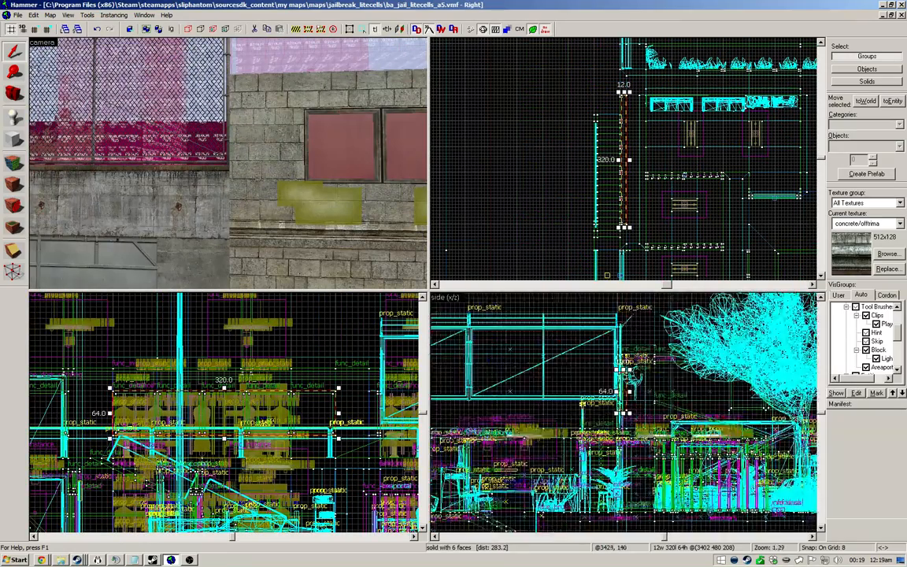
pyautogui.scroll(5, 641, 407)
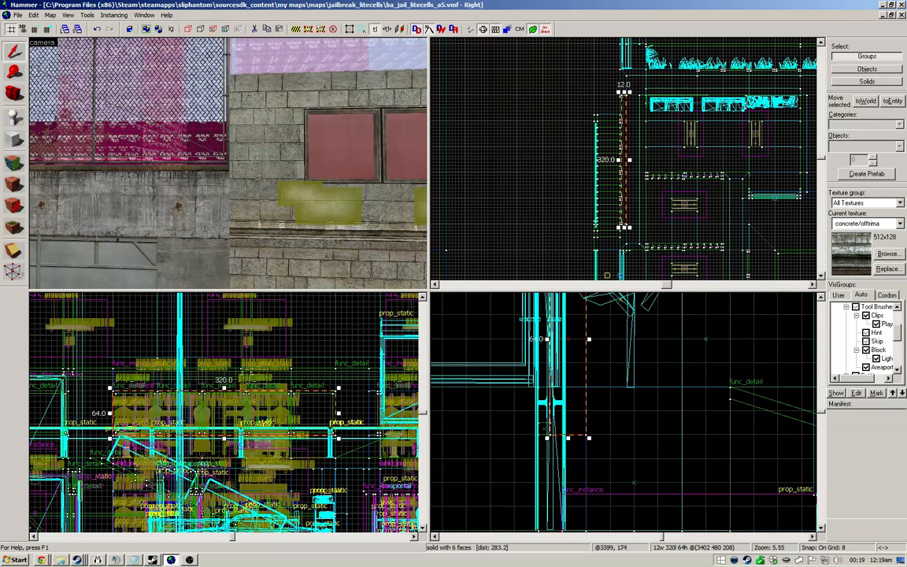
pyautogui.press('Escape')
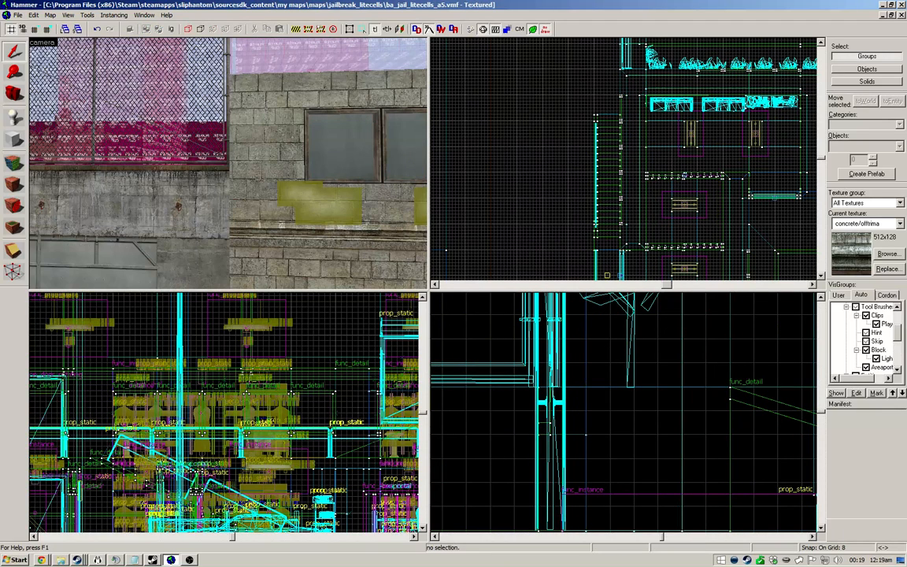
pyautogui.click(272, 146)
pyautogui.press('Escape')
pyautogui.click(379, 149)
pyautogui.press('Escape')
# Step: Examine the nodraw-floored interior, the building's stair facade and the neighbouring court in the camera view
pyautogui.press('z')
pyautogui.press('w')
pyautogui.press('w')
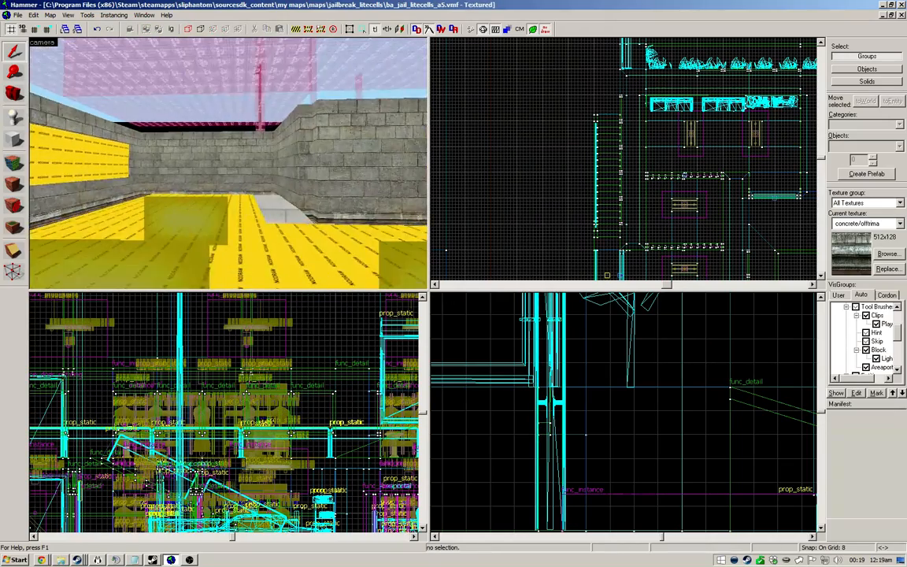
pyautogui.press('w')
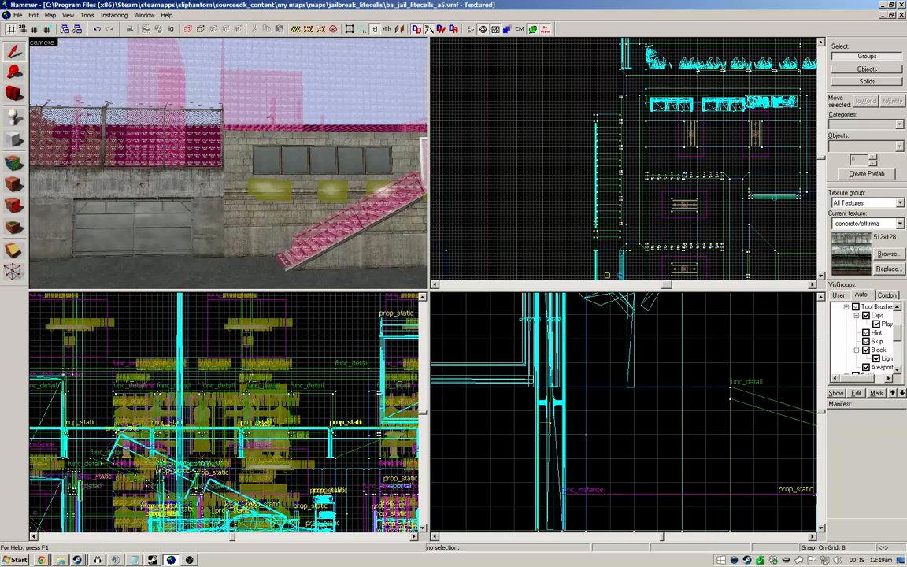
pyautogui.press('w')
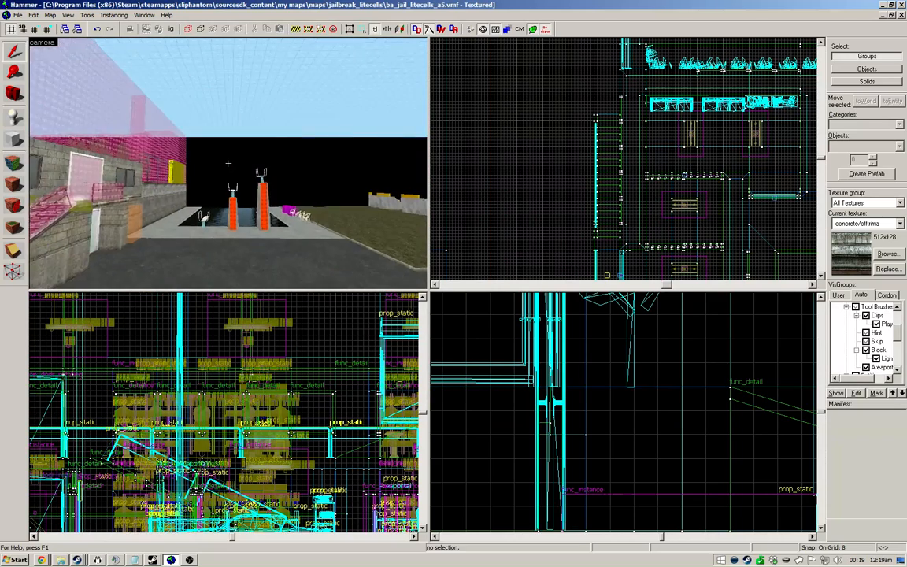
# Step: Delete the player clip brush covering the long row of windows in the block wall
pyautogui.press('w')
pyautogui.press('s')
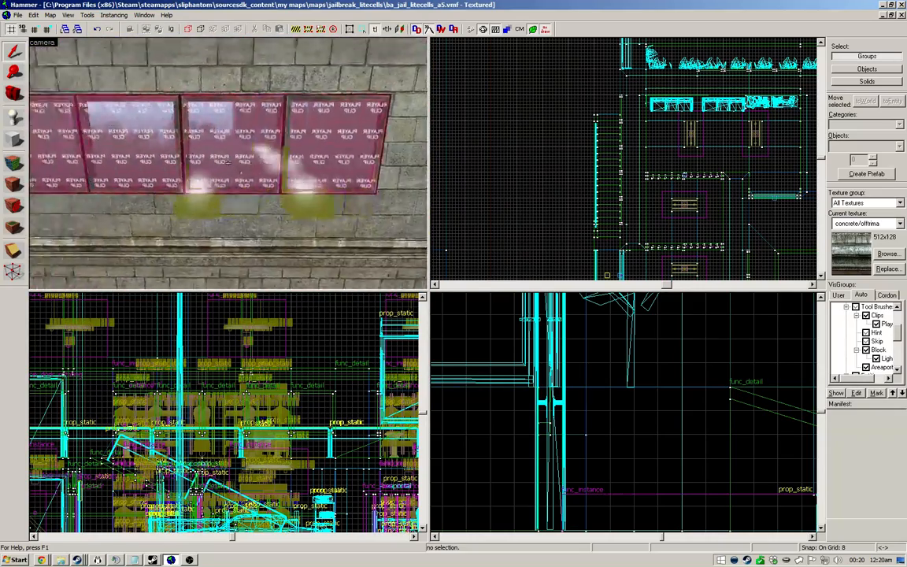
pyautogui.click(228, 163)
pyautogui.press('Delete')
# Step: Select the end window's frame, the glass and the surrounding block wall together, check their extent in the top view, and clear the selection
pyautogui.click(228, 163)
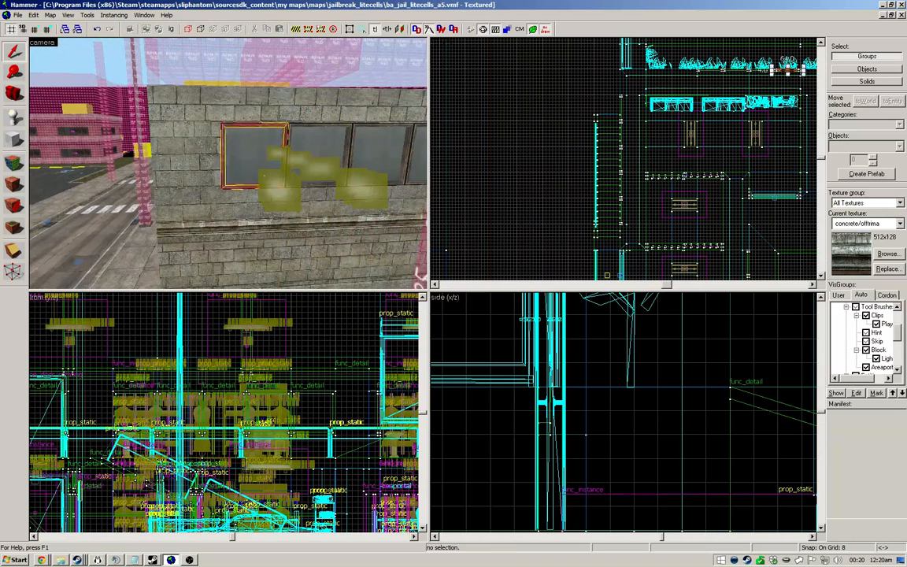
pyautogui.keyDown('ctrl'); pyautogui.click(228, 163); pyautogui.keyUp('ctrl')
pyautogui.keyDown('ctrl'); pyautogui.click(251, 160); pyautogui.keyUp('ctrl')
pyautogui.keyDown('ctrl'); pyautogui.click(246, 201); pyautogui.keyUp('ctrl')
pyautogui.keyDown('ctrl'); pyautogui.click(252, 108); pyautogui.keyUp('ctrl')
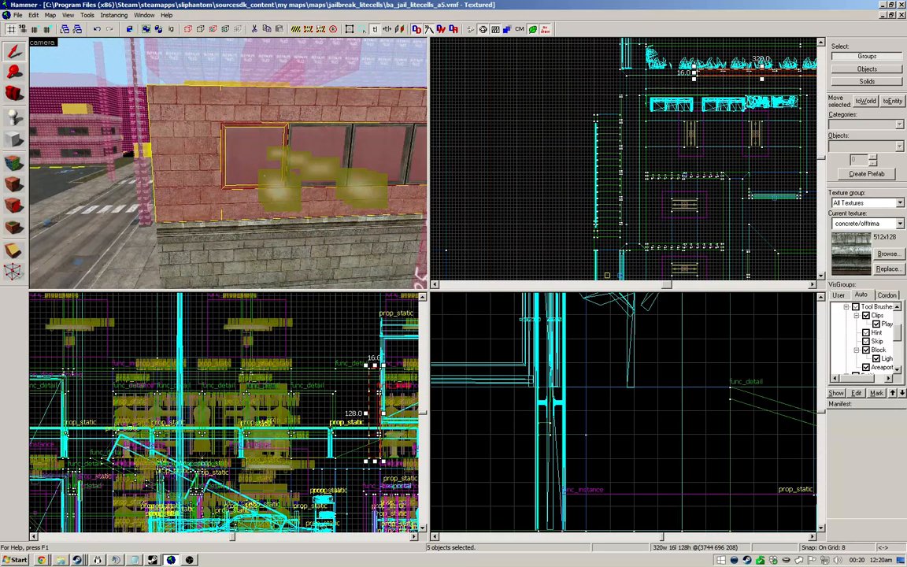
pyautogui.press('d')
pyautogui.press('Escape')
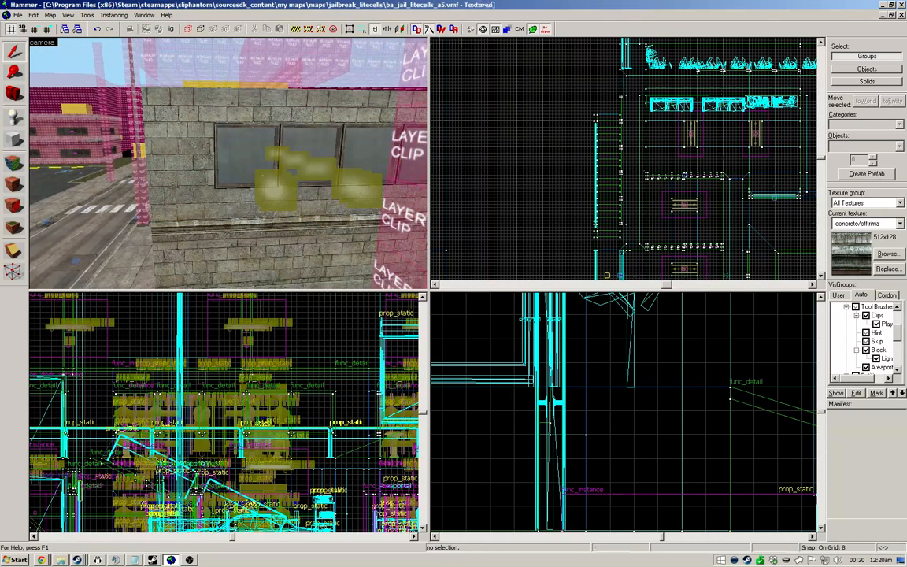
# Step: Examine the stair building with the cordon bounds shown and compare their extent in the top, front and side views
pyautogui.press('d')
pyautogui.press('s')
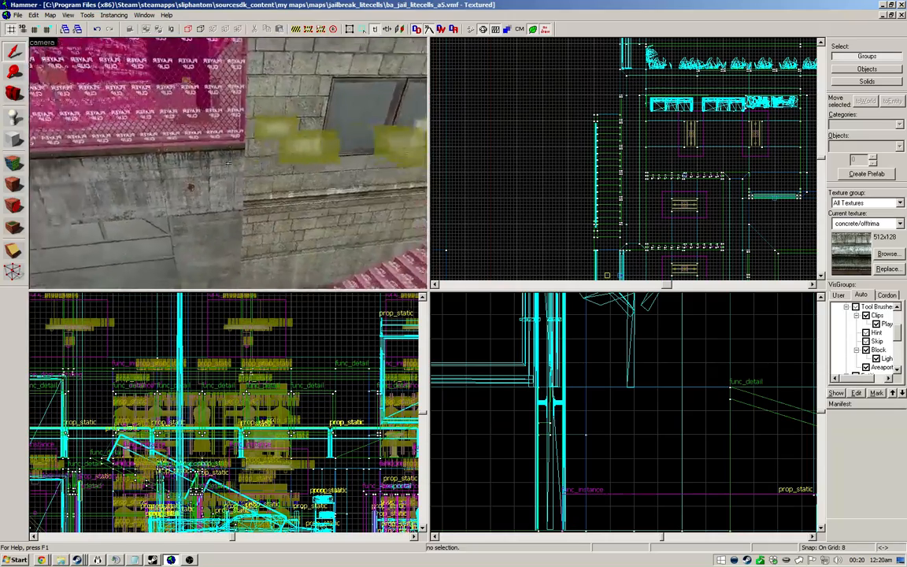
pyautogui.press('s')
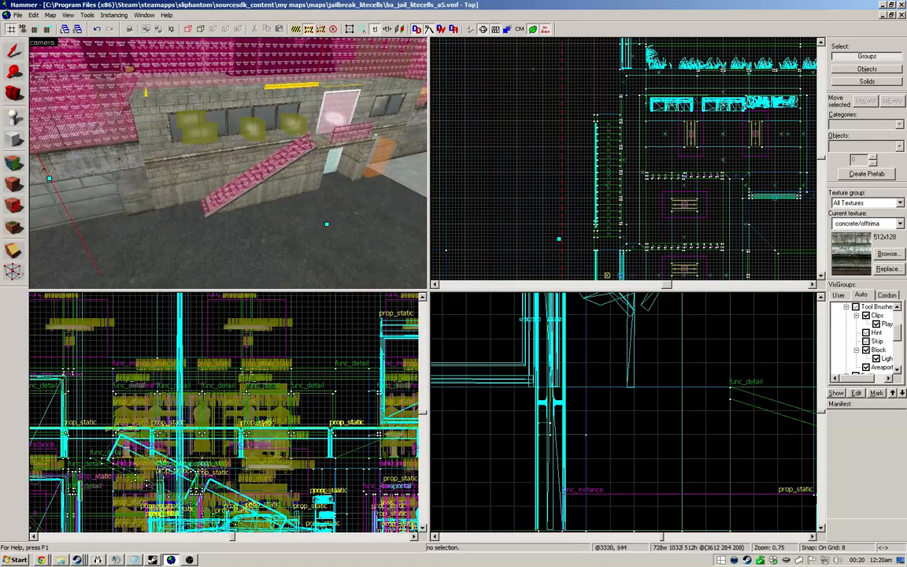
pyautogui.scroll(-6, 623, 158)
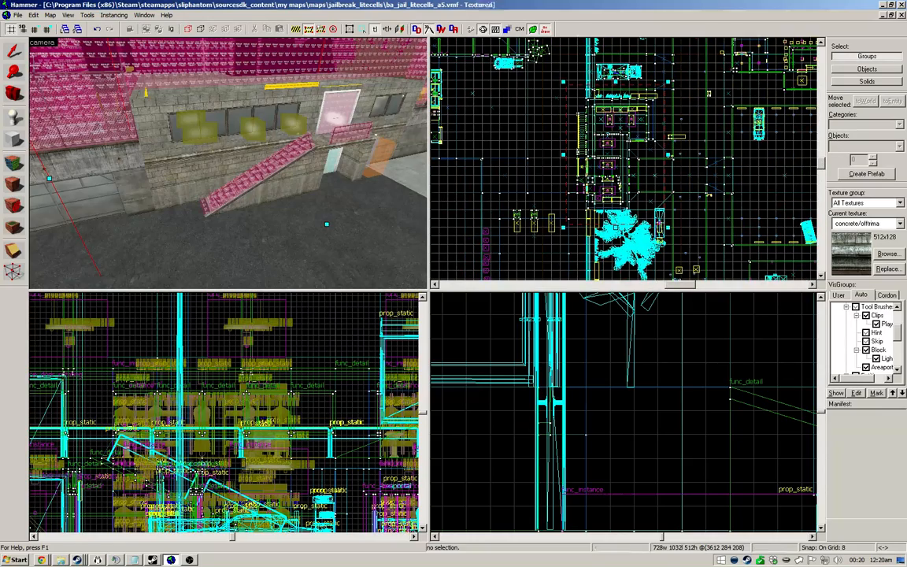
pyautogui.scroll(-3, 152, 461)
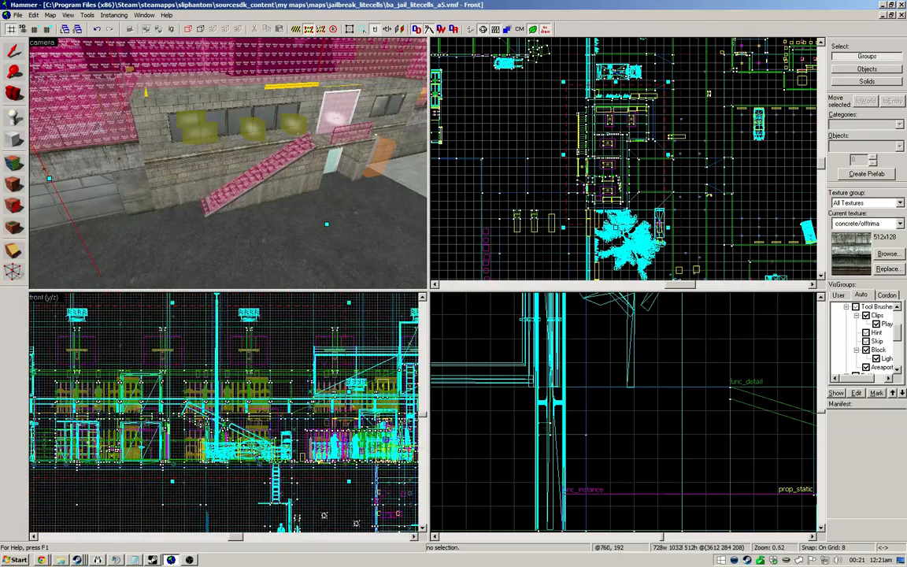
pyautogui.scroll(-4, 217, 393)
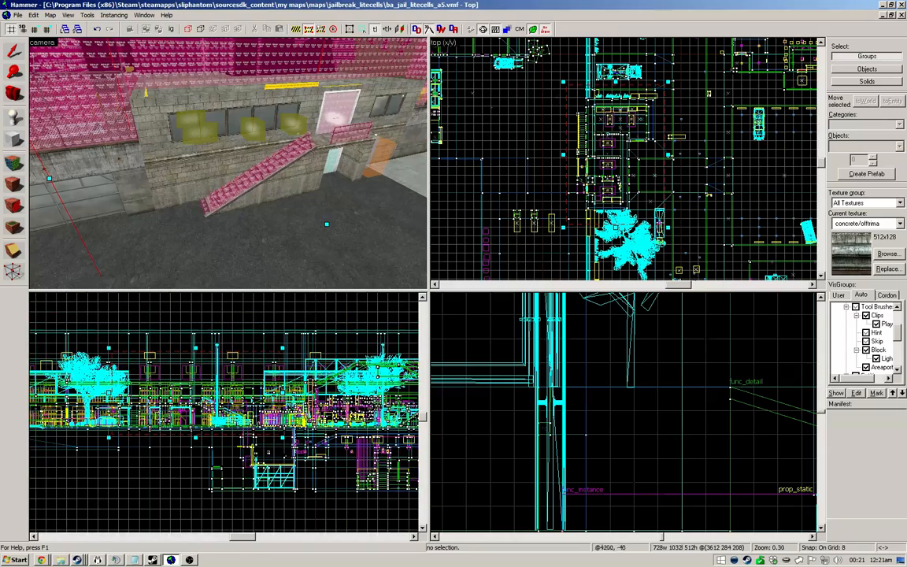
pyautogui.scroll(3, 623, 157)
pyautogui.scroll(-10, 622, 410)
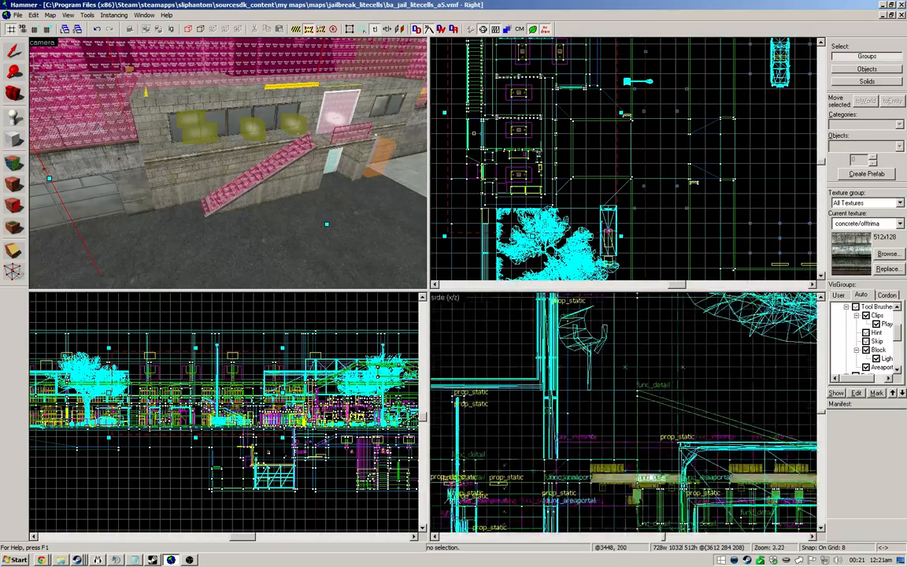
pyautogui.scroll(8, 623, 409)
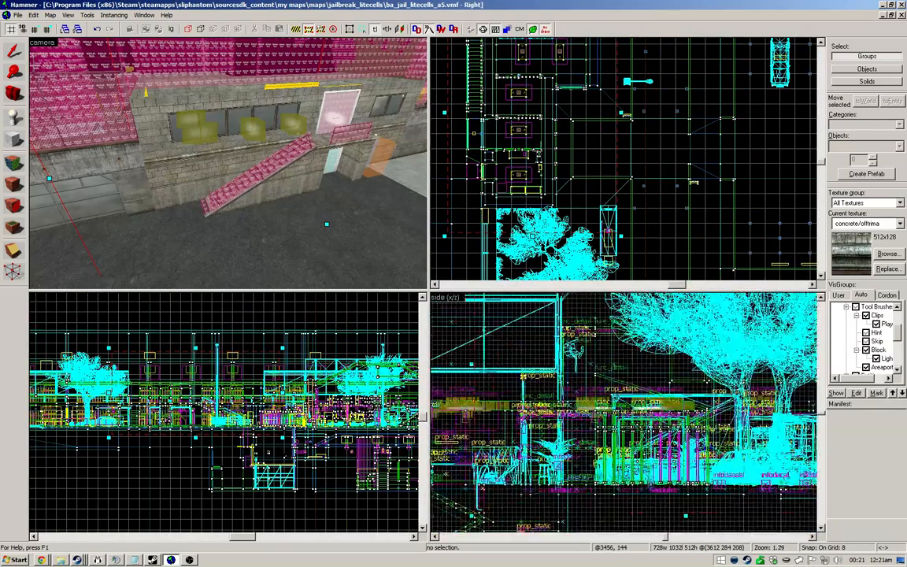
pyautogui.scroll(4, 227, 409)
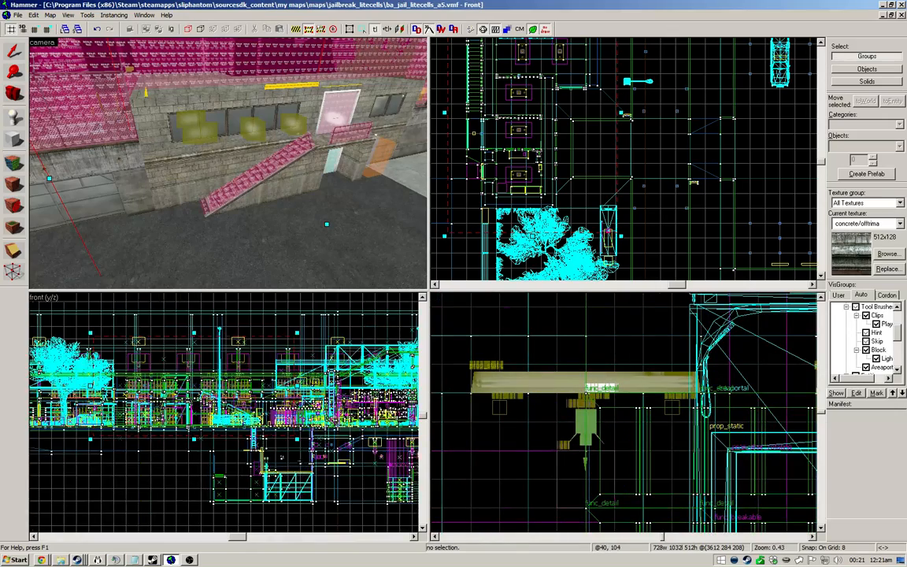
pyautogui.scroll(-4, 626, 166)
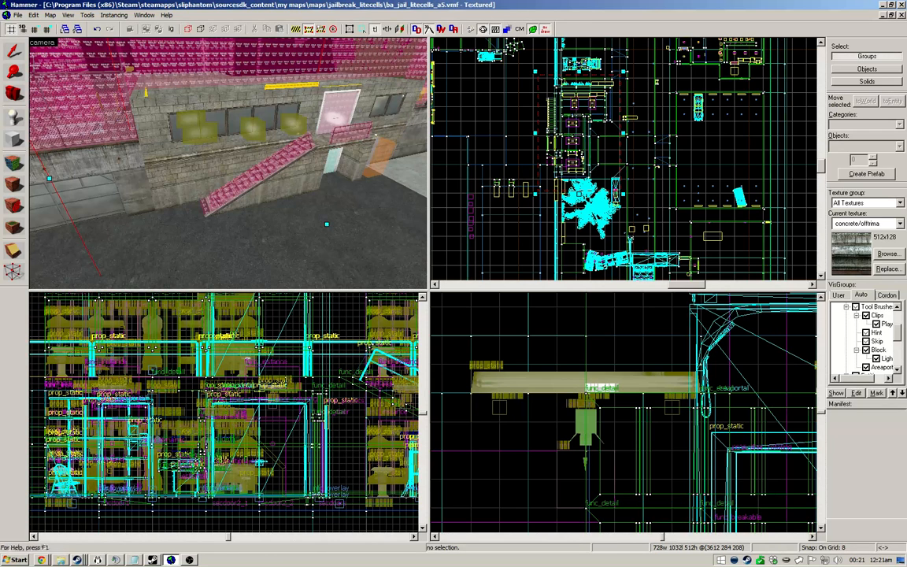
pyautogui.scroll(-1, 579, 186)
pyautogui.scroll(1, 541, 85)
# Step: Enlarge the cordon in the top view to 952 by 1184 units so it extends farther beyond the building
pyautogui.hotkey('shift', 's')
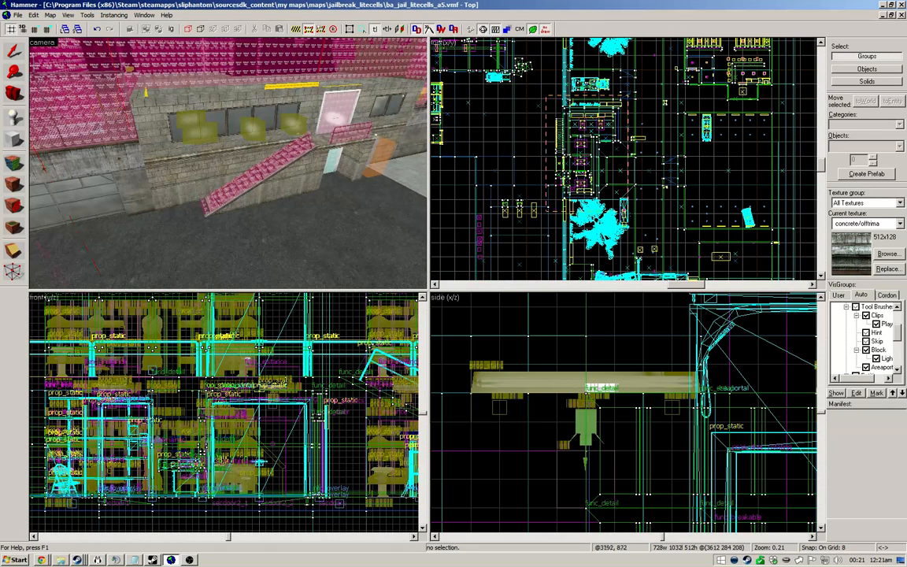
pyautogui.moveTo(540, 87); pyautogui.dragTo(532, 76)
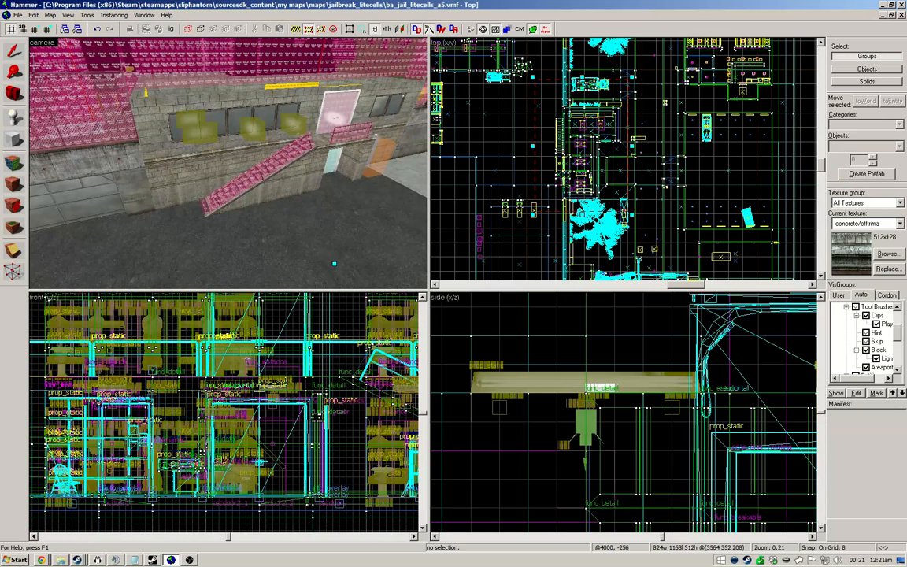
pyautogui.moveTo(632, 214); pyautogui.dragTo(646, 217)
# Step: Turn on the cordon and examine the isolated stair building and its cut-off surroundings from several angles
pyautogui.press('z')
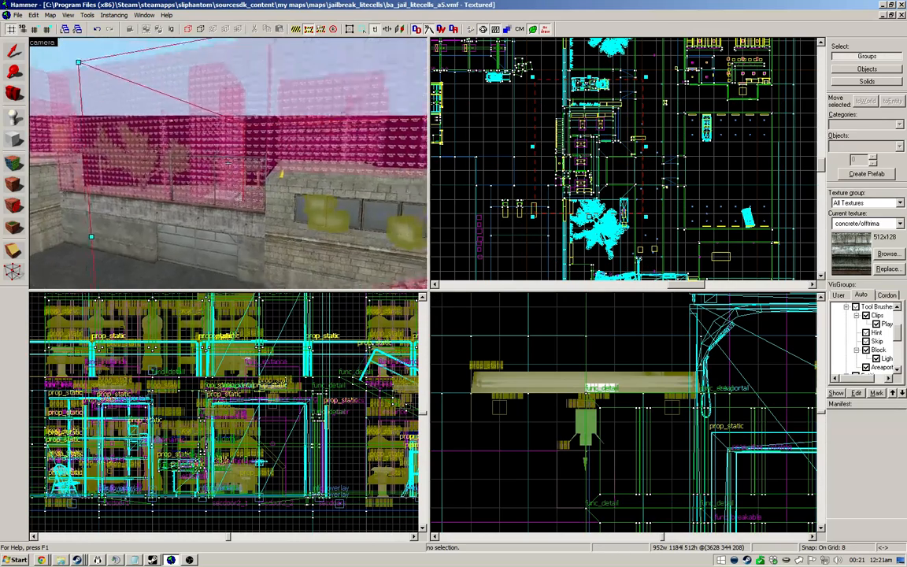
pyautogui.press('s')
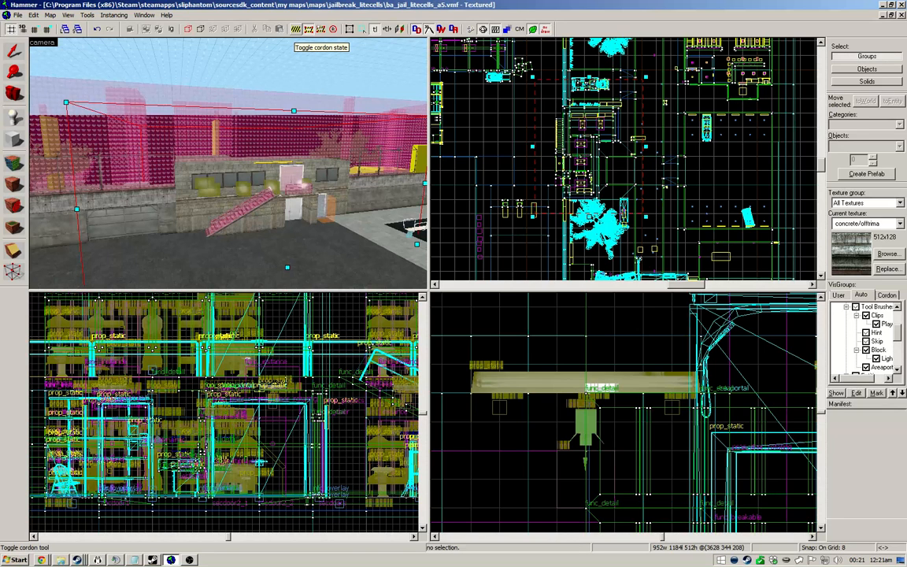
pyautogui.click(296, 30)
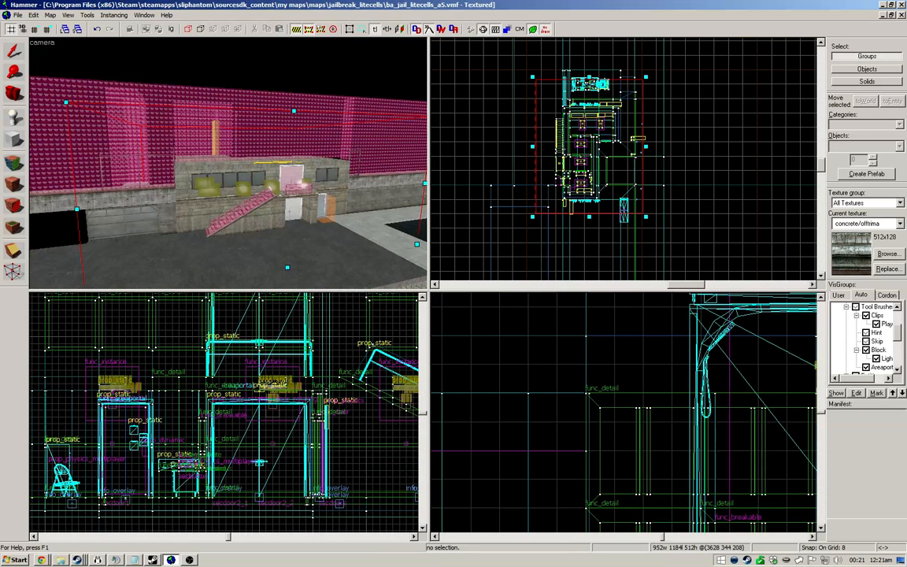
pyautogui.press('z')
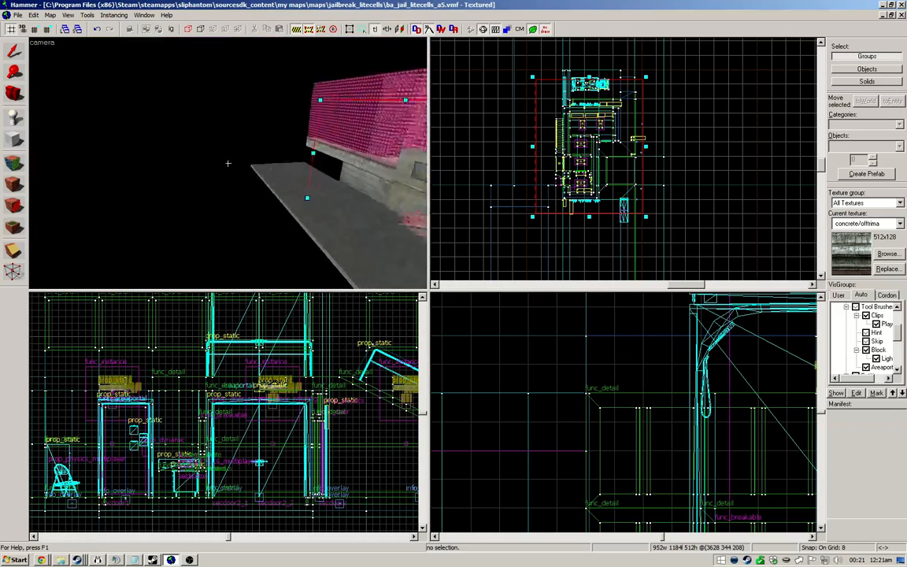
pyautogui.press('d')
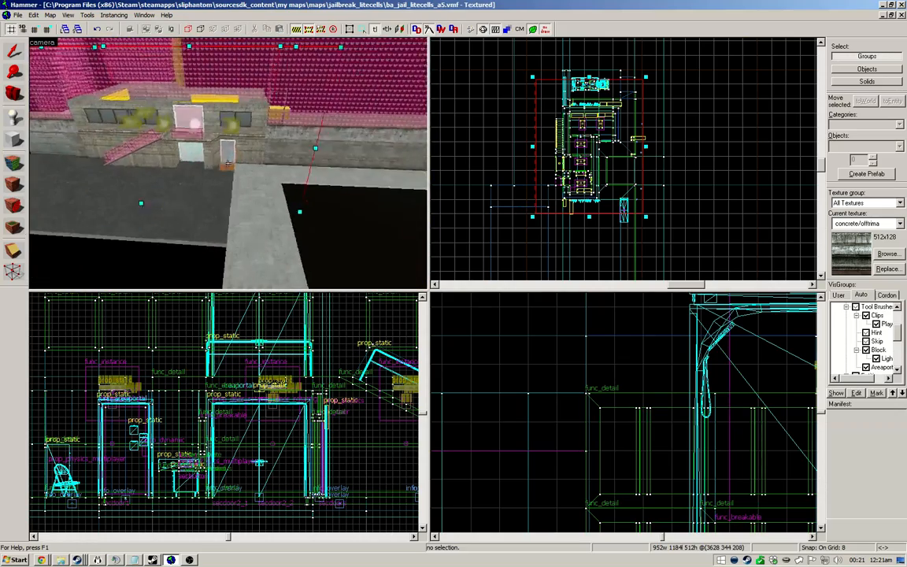
pyautogui.press('z')
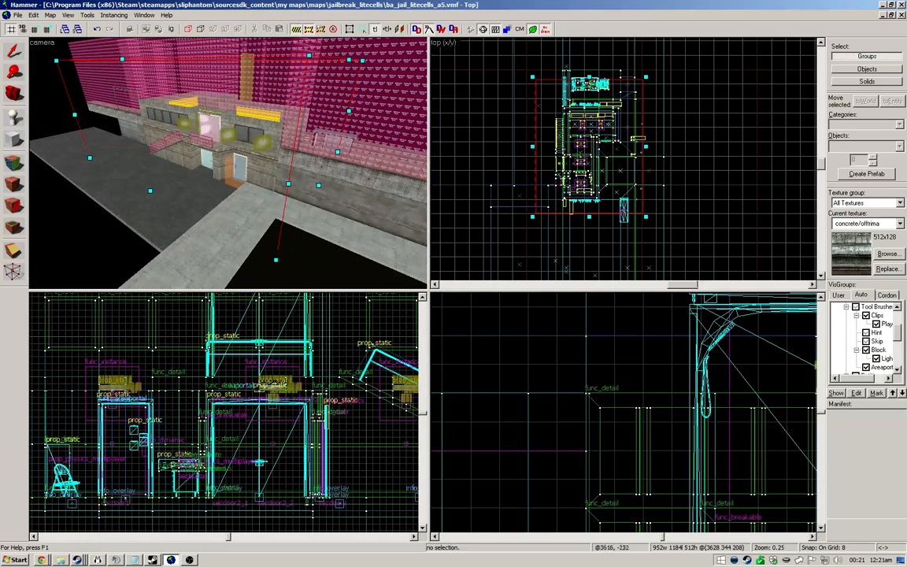
# Step: Shorten the cordon to 1120 units by pulling in its lower edge in the top view, and check the building's surroundings
pyautogui.scroll(3, 588, 214)
pyautogui.moveTo(589, 216); pyautogui.dragTo(591, 202)
pyautogui.press('z')
pyautogui.press('w')
pyautogui.press('s')
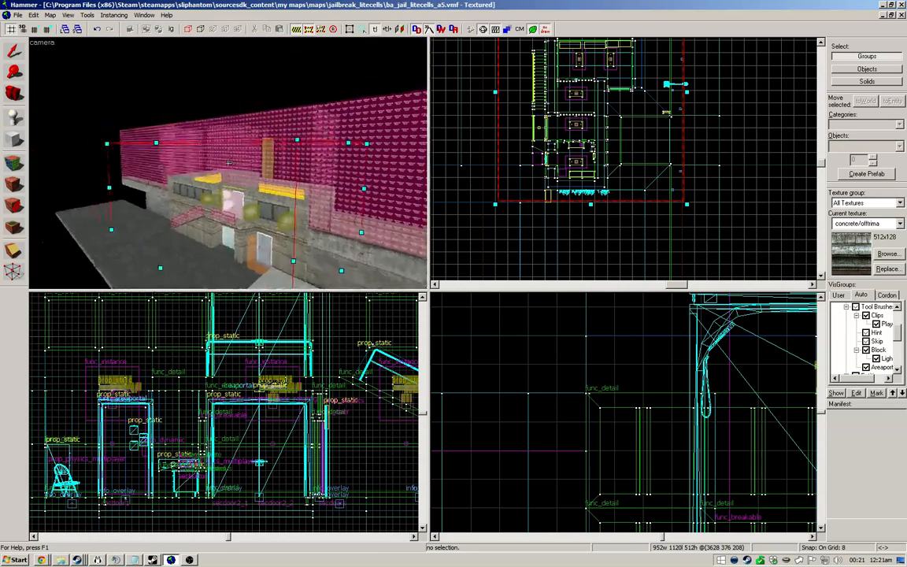
pyautogui.press('a')
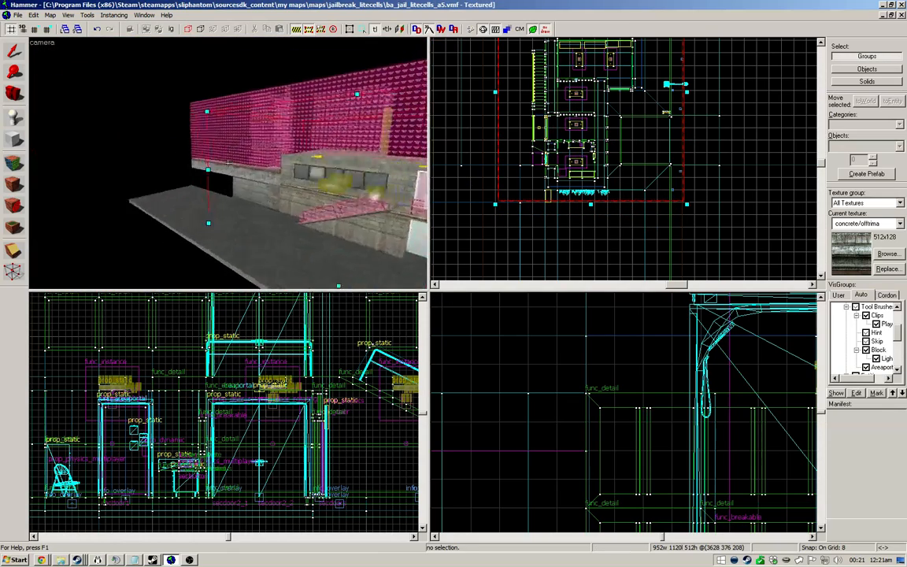
pyautogui.press('z')
pyautogui.scroll(-1, 637, 118)
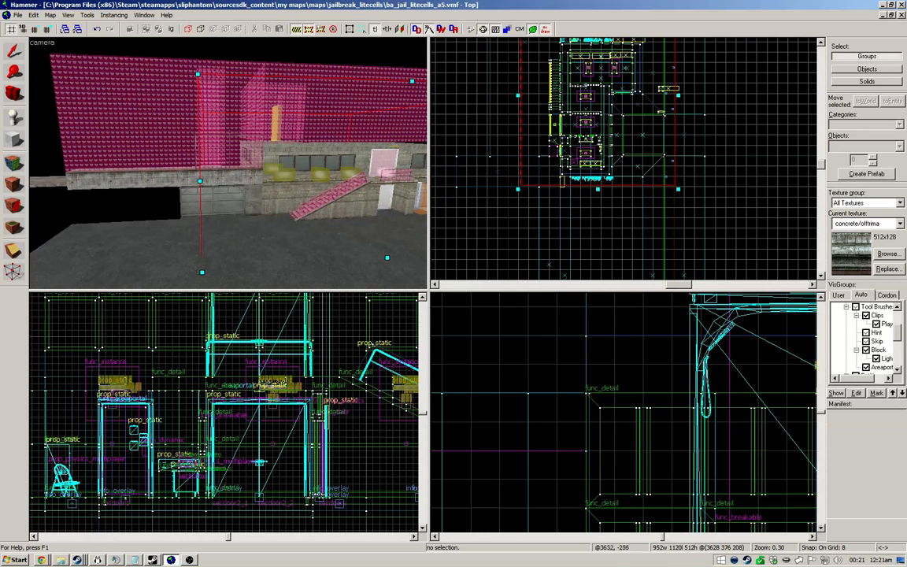
# Step: Shorten the cordon to 1056 units by pulling in its upper edge in the top view, and inspect that end of the cordoned area
pyautogui.moveTo(598, 189); pyautogui.dragTo(599, 189)
pyautogui.scroll(-4, 618, 244)
pyautogui.scroll(6, 602, 145)
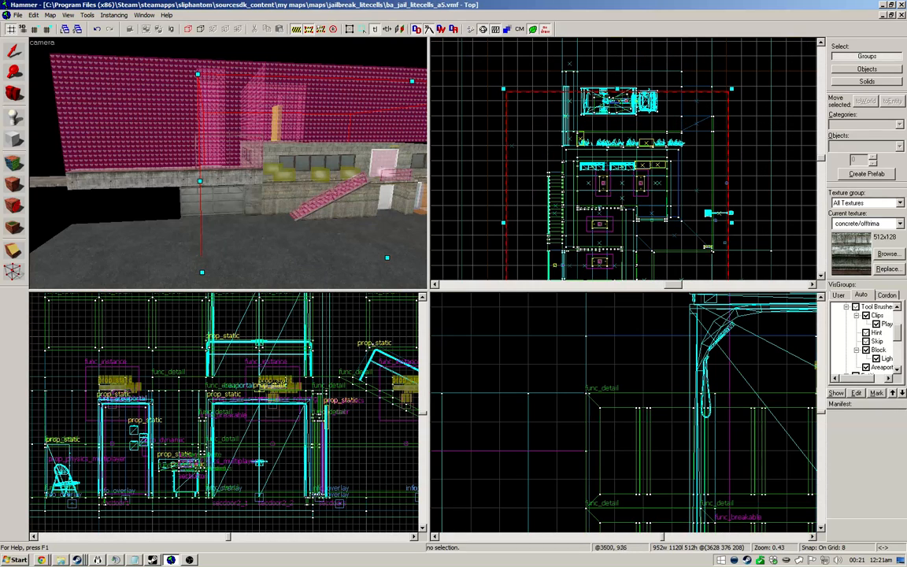
pyautogui.moveTo(618, 89); pyautogui.dragTo(618, 103)
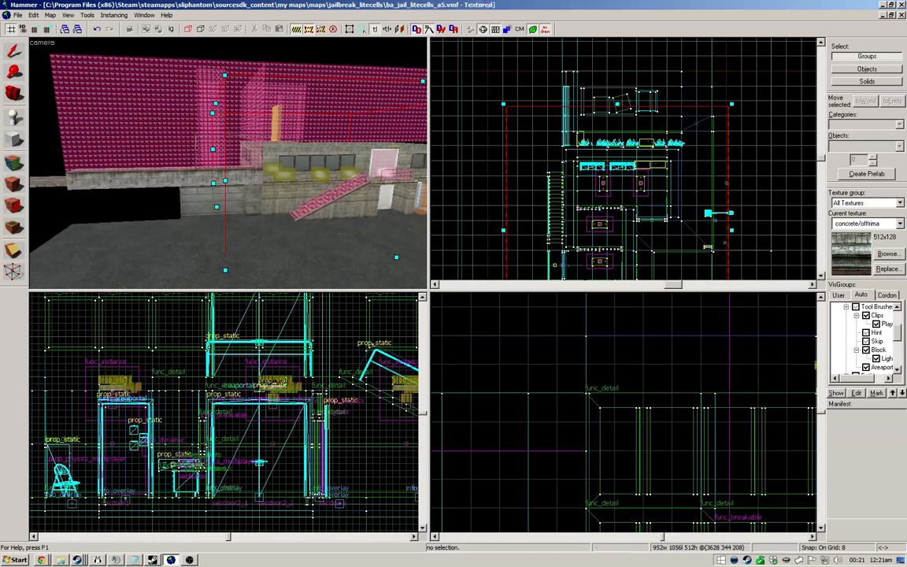
pyautogui.scroll(2, 228, 163)
pyautogui.press('w')
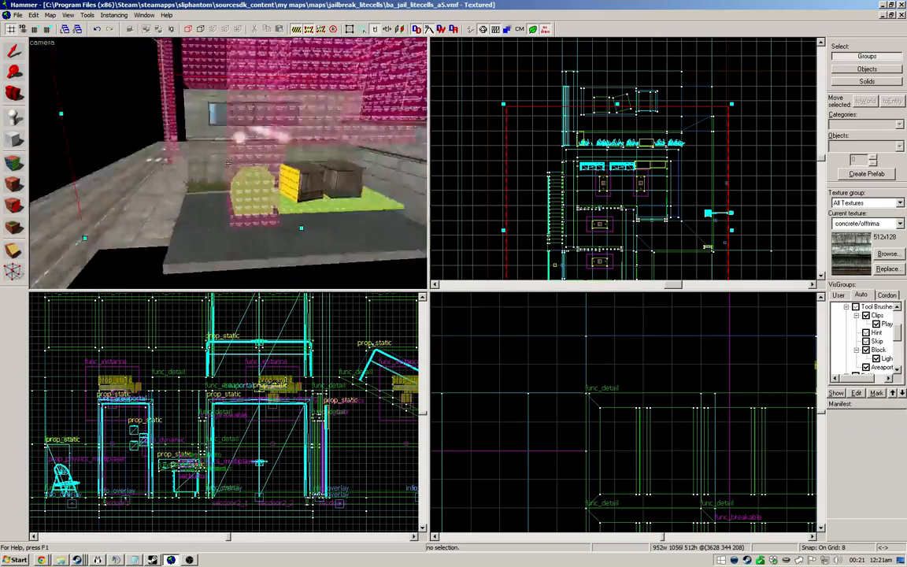
# Step: Shorten the cordon to 1008 units by pulling in its upper edge in the top view, and check that end of the building
pyautogui.press('s')
pyautogui.press('z')
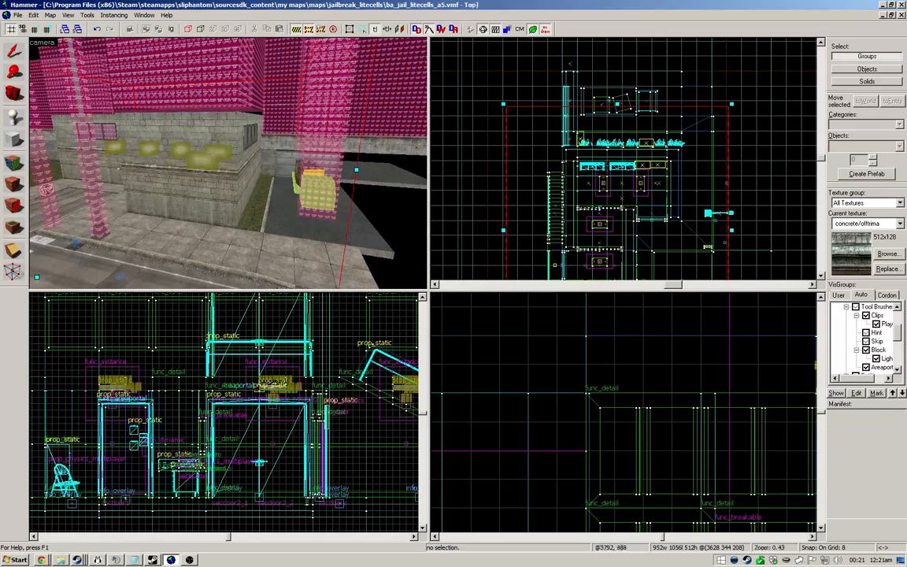
pyautogui.moveTo(618, 103); pyautogui.dragTo(620, 116)
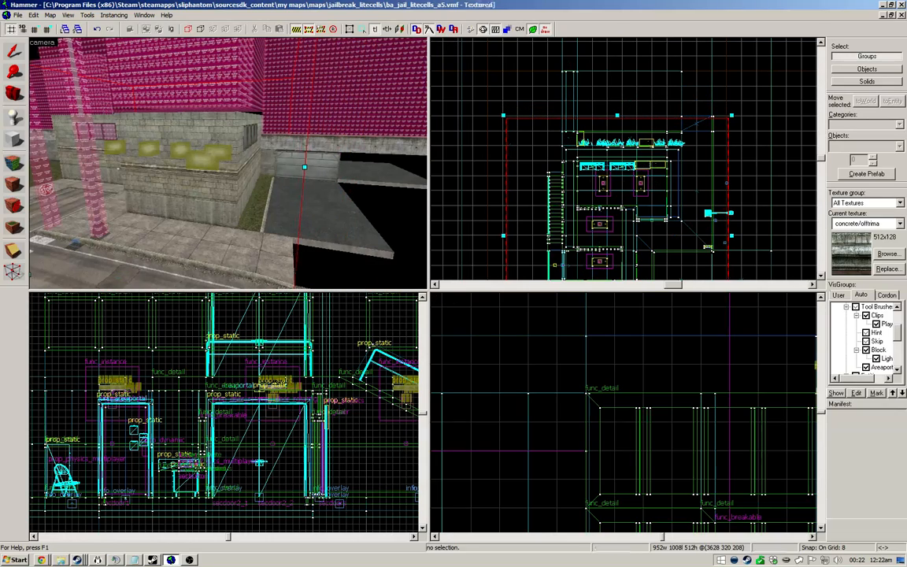
pyautogui.press('z')
pyautogui.press('d')
pyautogui.press('z')
pyautogui.click(636, 110)
pyautogui.press('z')
pyautogui.press('w')
pyautogui.press('d')
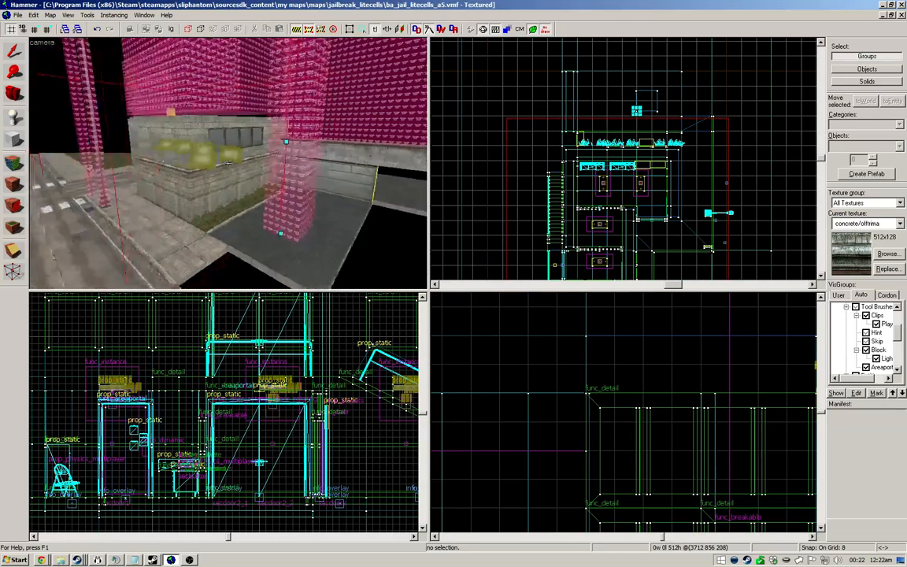
pyautogui.press('d')
pyautogui.press('d')
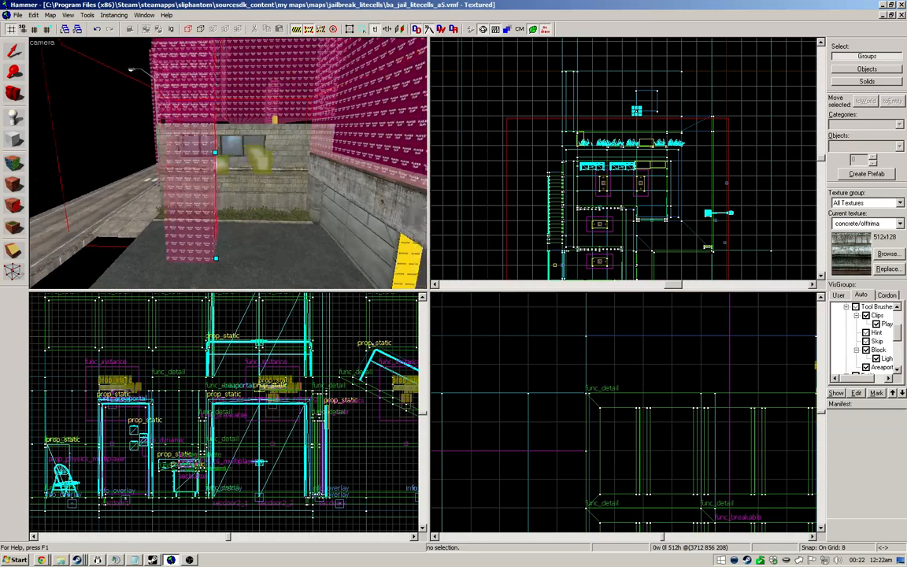
pyautogui.press('z')
pyautogui.hotkey('ctrl', 'z')
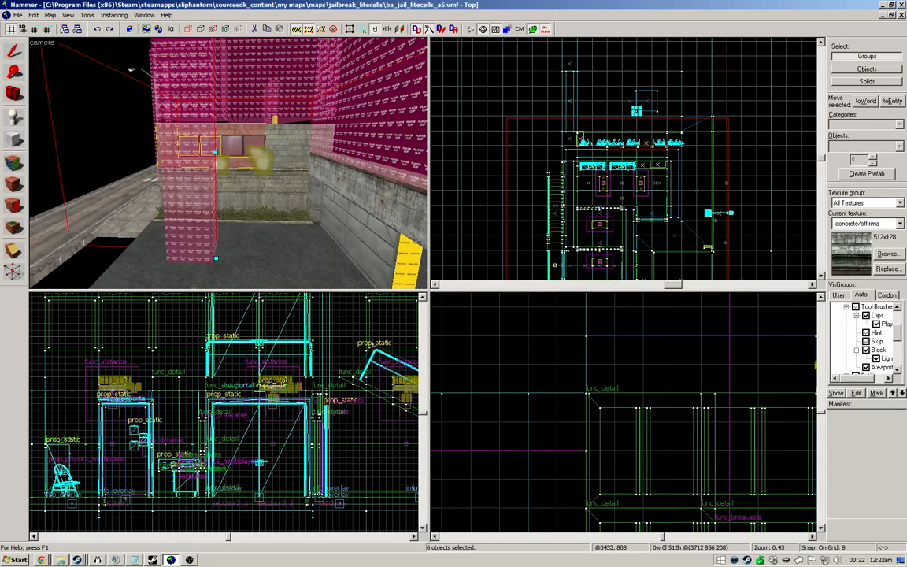
pyautogui.click(14, 51)
pyautogui.press('Escape')
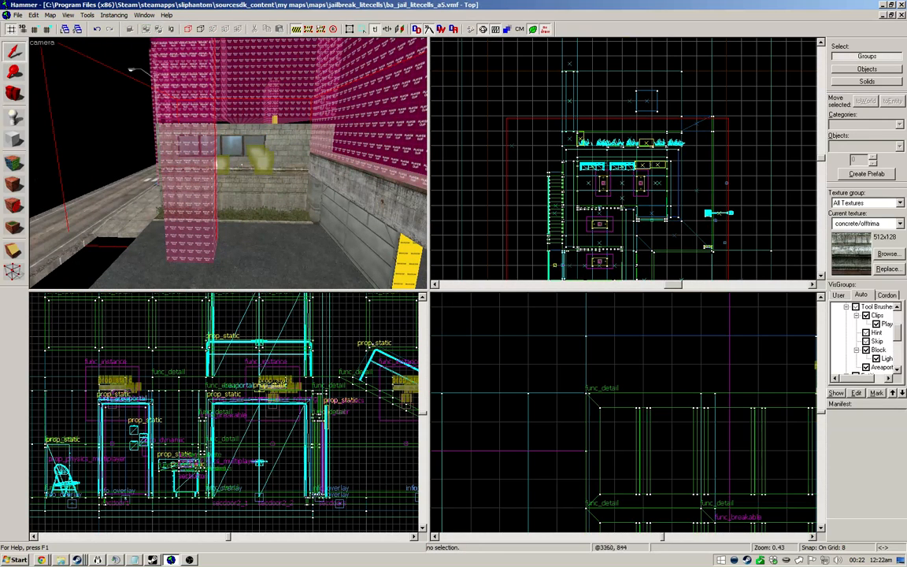
# Step: Try to place a cordon corner just behind the building in the top view, and undo the last two changes
pyautogui.press('z')
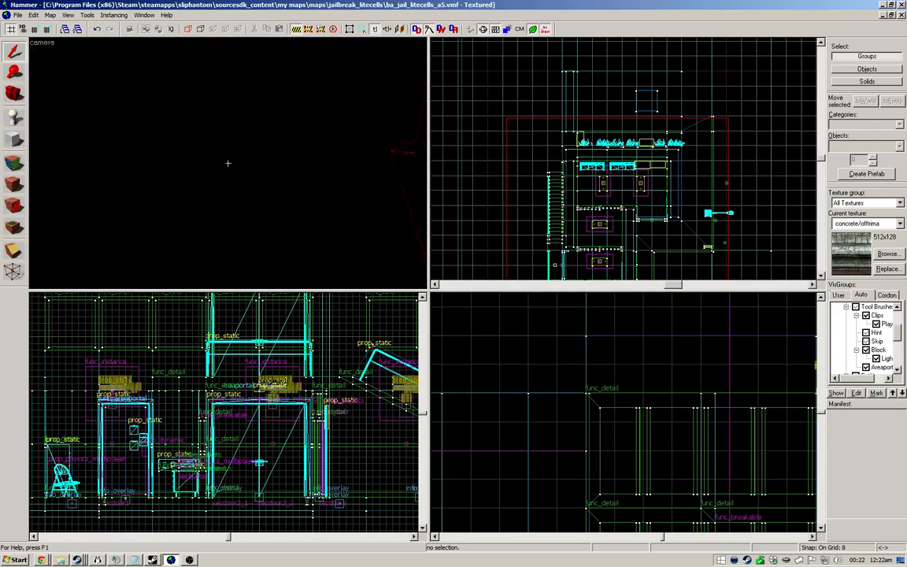
pyautogui.press('s')
pyautogui.press('w')
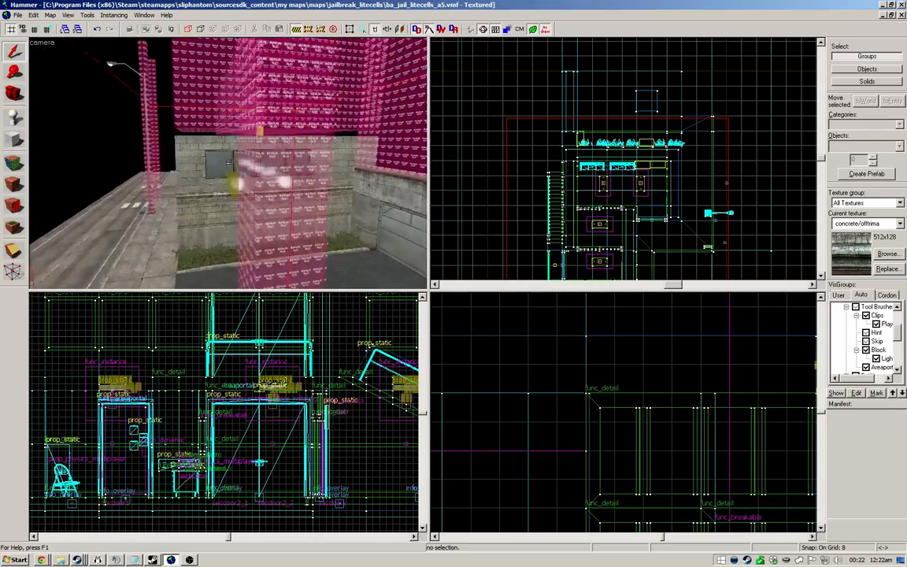
pyautogui.press('z')
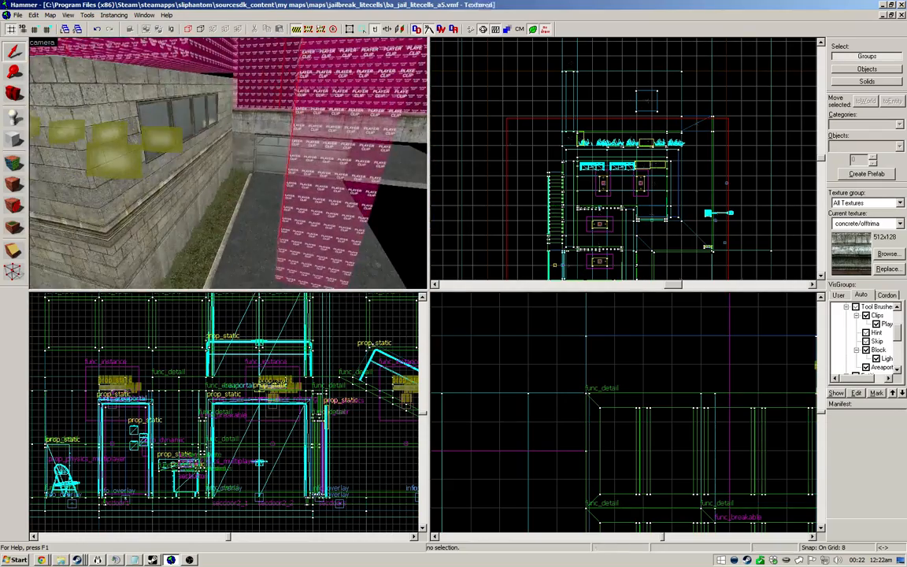
pyautogui.scroll(3, 640, 116)
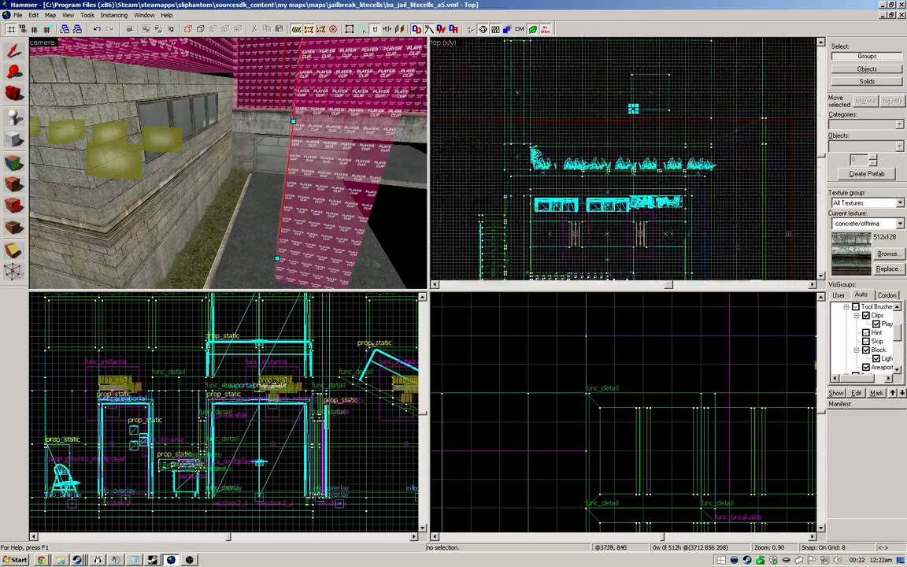
pyautogui.click(623, 116)
pyautogui.rightClick(627, 113)
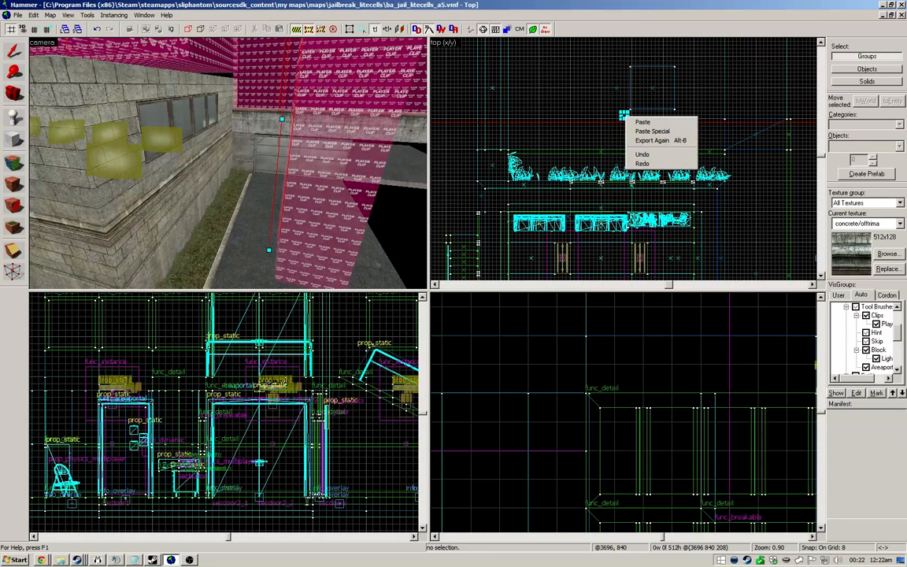
pyautogui.click(641, 122)
pyautogui.click(594, 108)
pyautogui.hotkey('ctrl', 'z')
pyautogui.hotkey('ctrl', 'z')
pyautogui.click(620, 112)
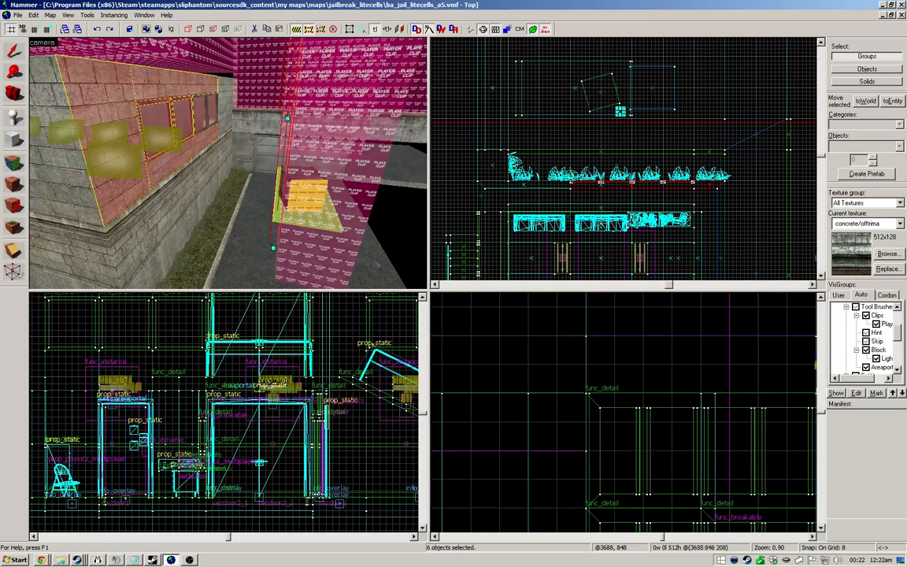
# Step: Shorten the cordon to 1000 units by pulling in its upper edge in the top view, and switch the cordon off and on again
pyautogui.scroll(-3, 690, 109)
pyautogui.scroll(-3, 624, 157)
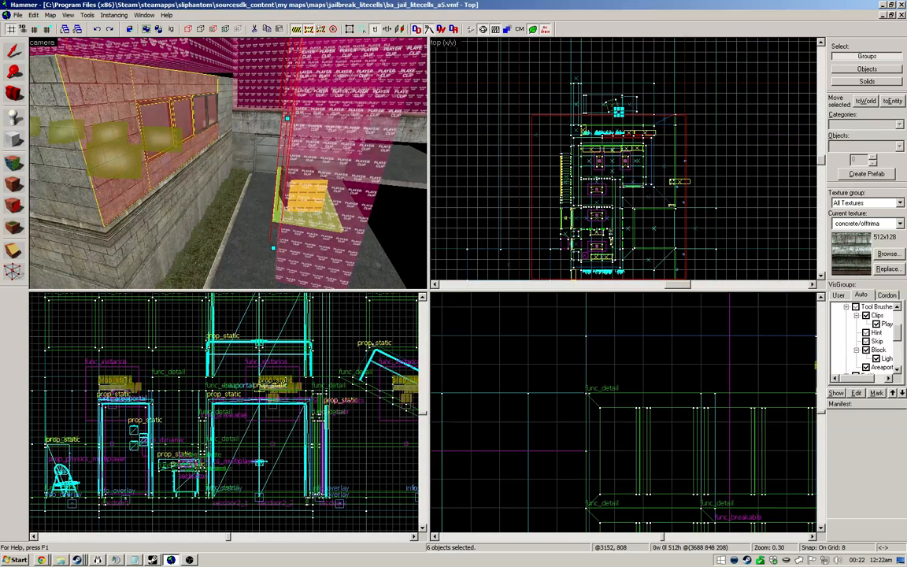
pyautogui.scroll(3, 552, 110)
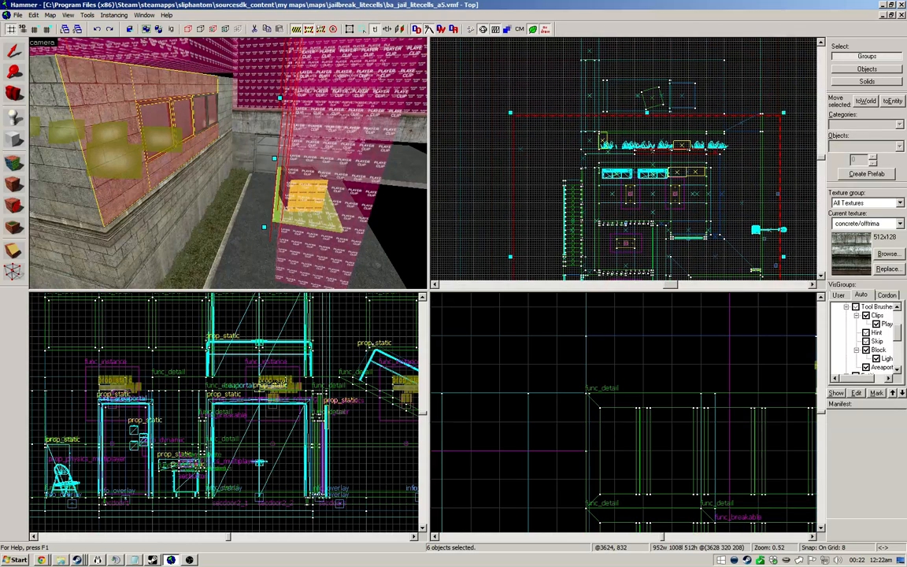
pyautogui.scroll(6, 670, 102)
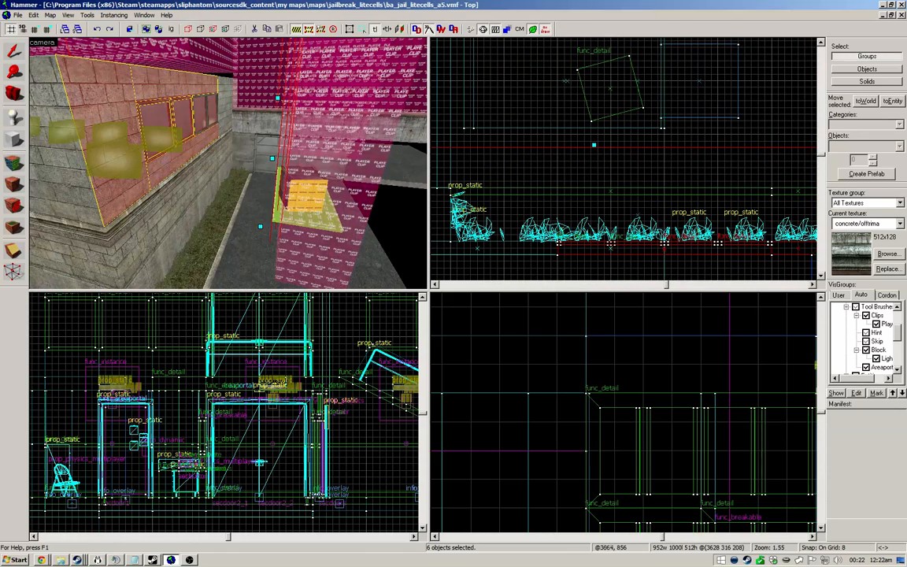
pyautogui.click(296, 30)
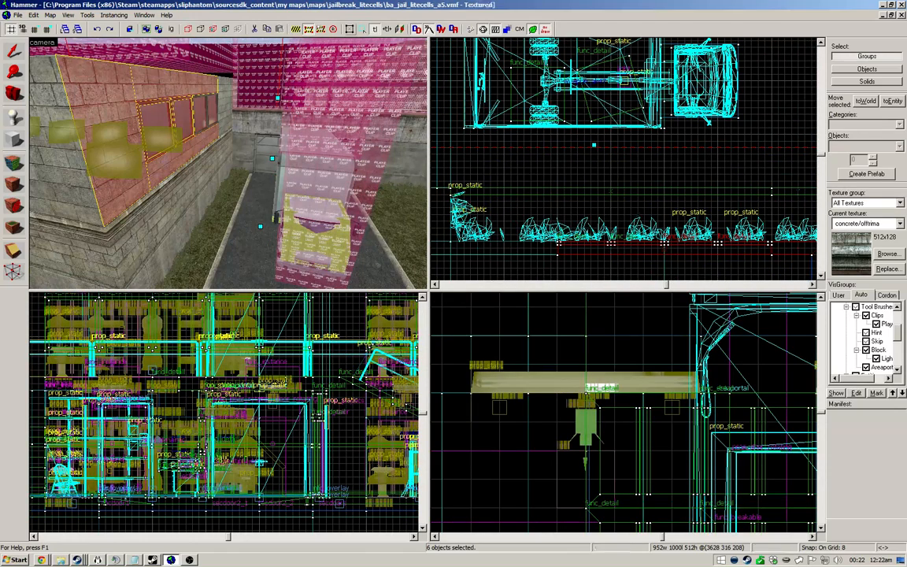
pyautogui.click(296, 29)
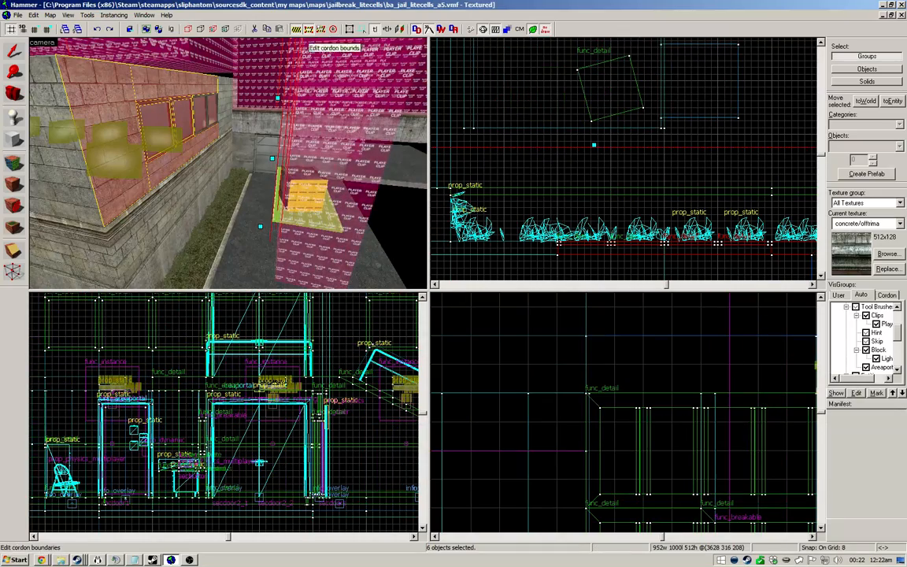
# Step: Inspect the player clip brushes around the cordoned area and save the map
pyautogui.press('z')
pyautogui.press('w')
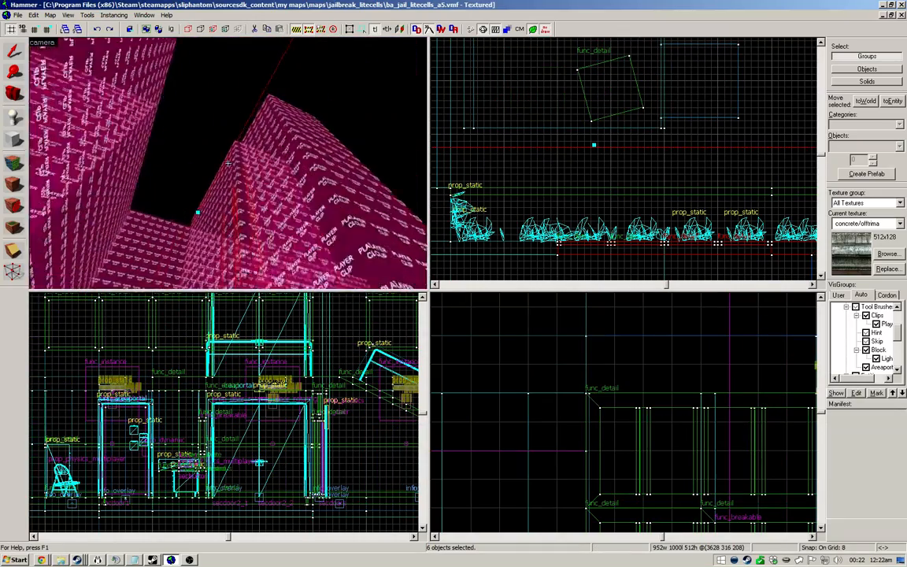
pyautogui.press('w')
pyautogui.press('w')
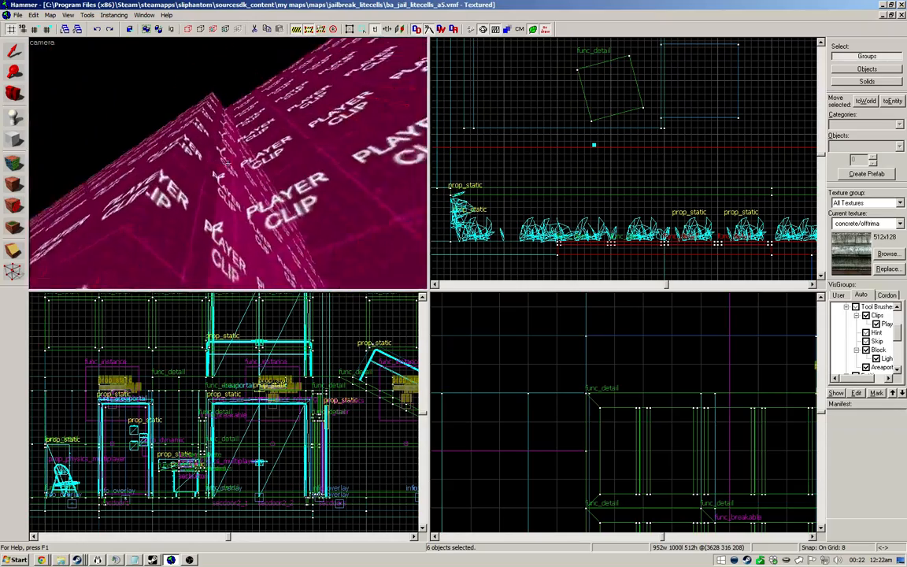
pyautogui.press('z')
pyautogui.scroll(-3, 581, 151)
pyautogui.press('z')
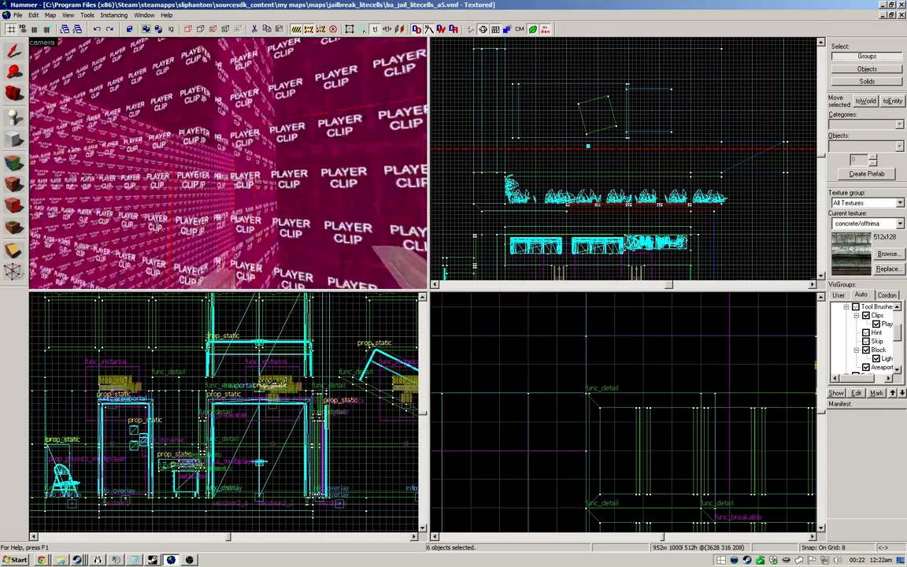
pyautogui.press('w')
pyautogui.hotkey('ctrl', 's')
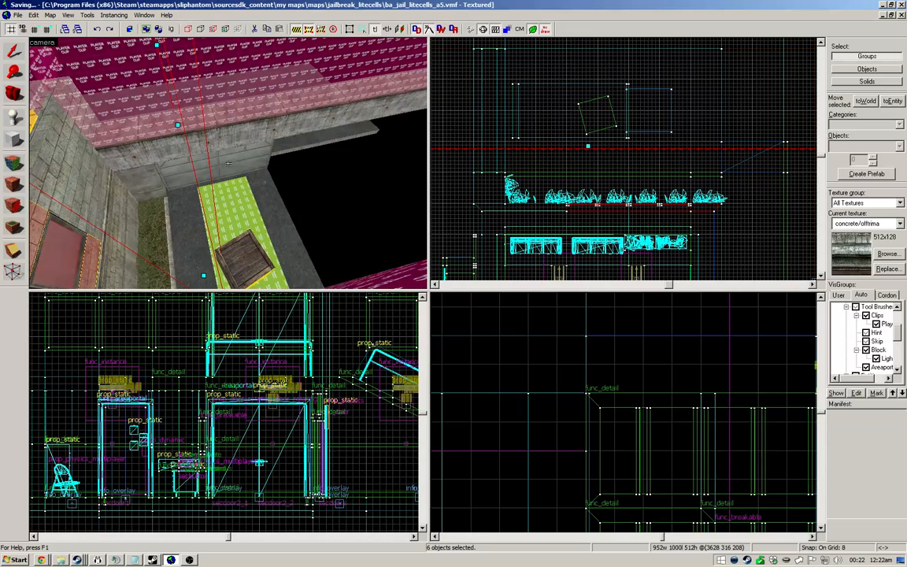
# Step: Delete the player clip brush covering the building's roof
pyautogui.press('s')
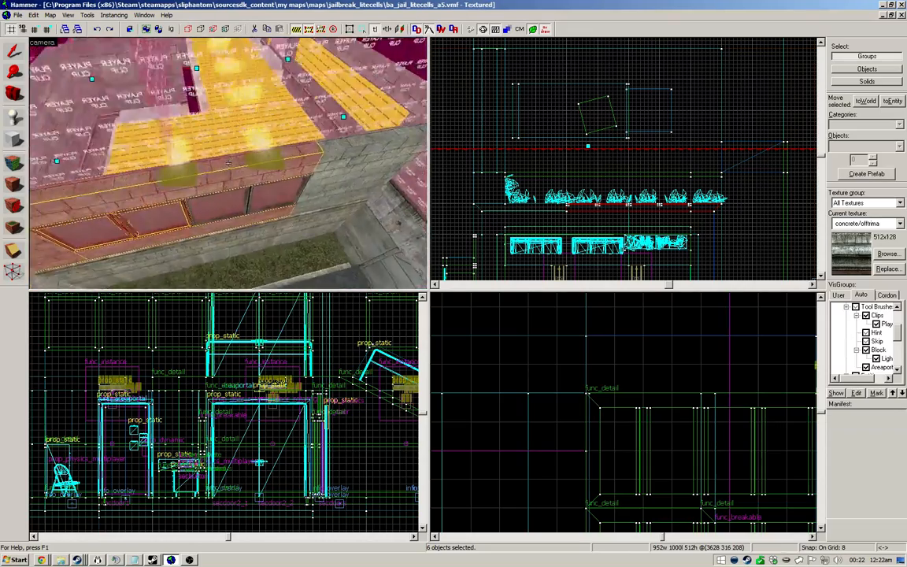
pyautogui.press('w')
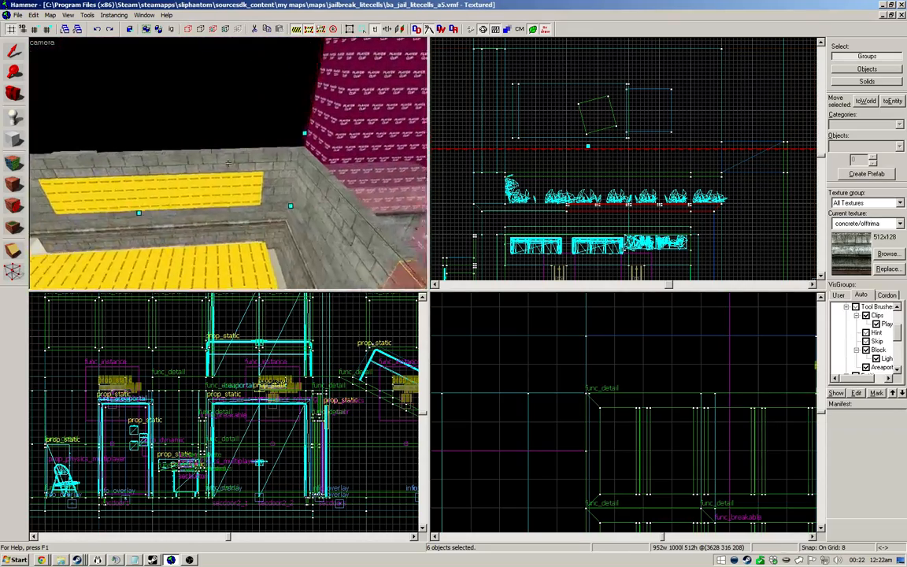
pyautogui.press('s')
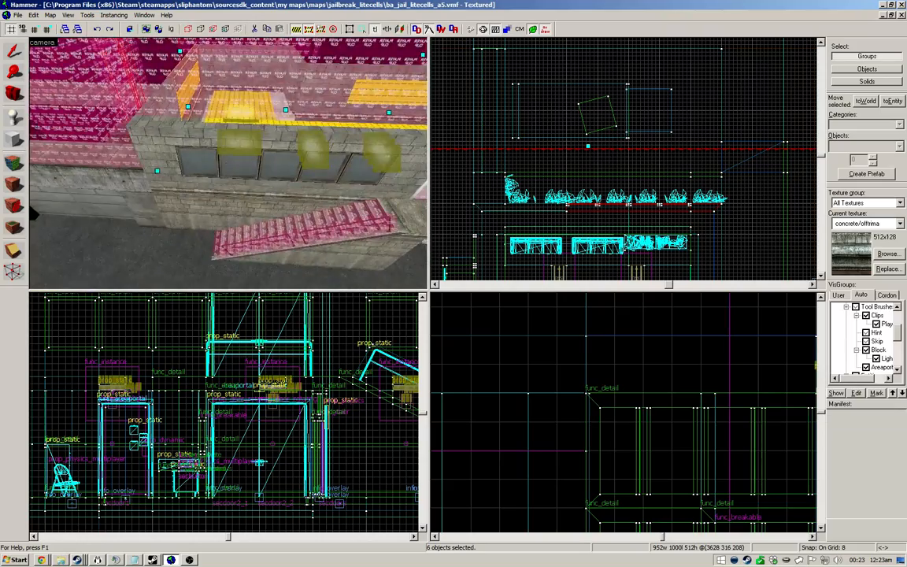
pyautogui.press('s')
pyautogui.click(228, 163)
pyautogui.click(228, 164)
pyautogui.press('Delete')
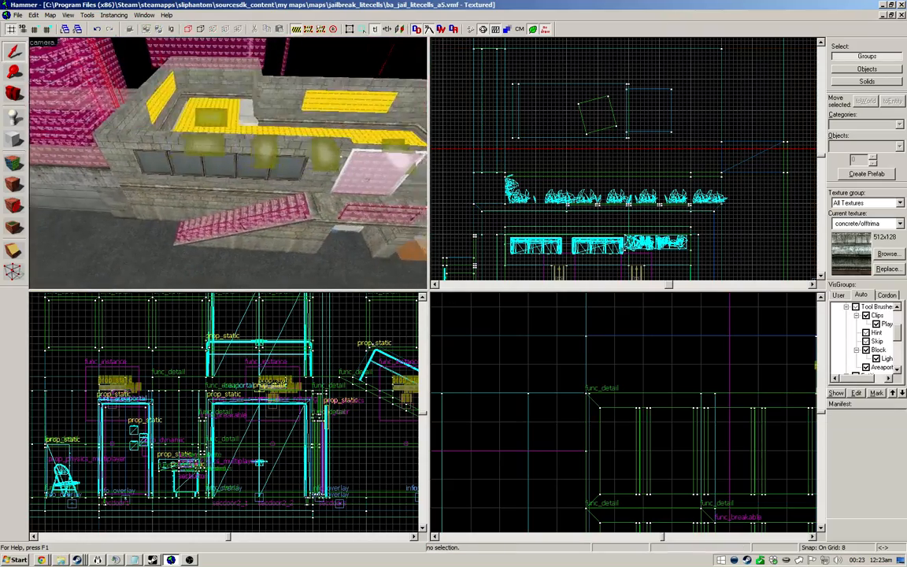
# Step: Delete the 256 by 12 by 64 unit nodraw block behind the row of windows inside the building's end wall
pyautogui.press('w')
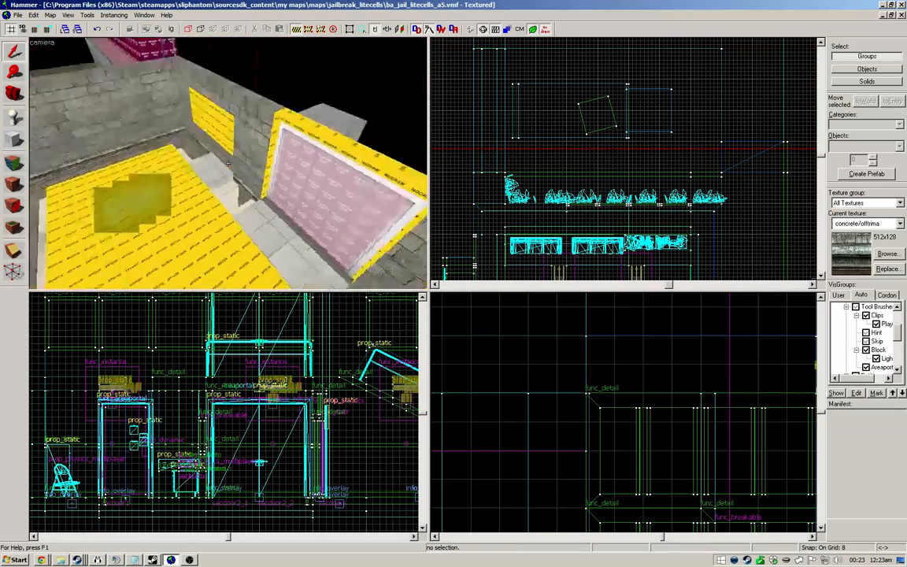
pyautogui.press('w')
pyautogui.click(229, 163)
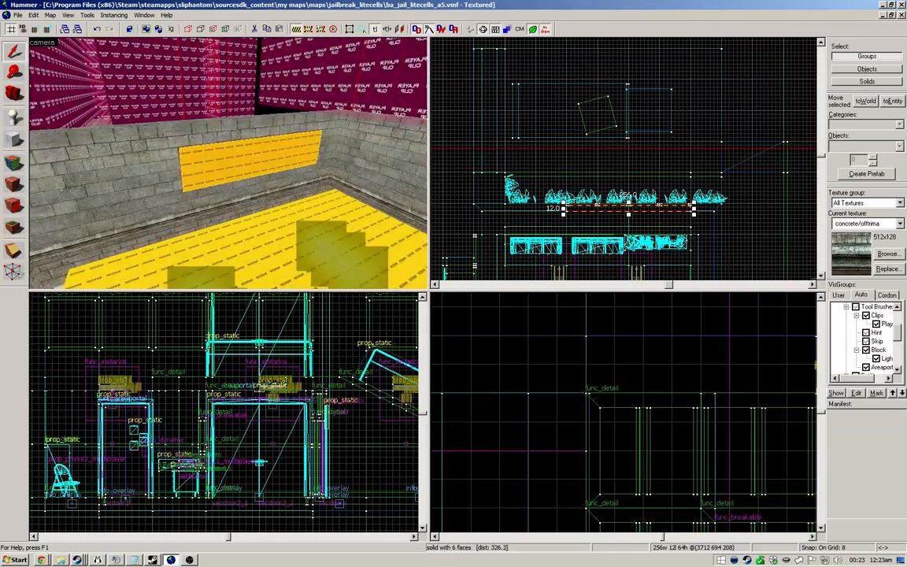
pyautogui.press('Delete')
pyautogui.press('s')
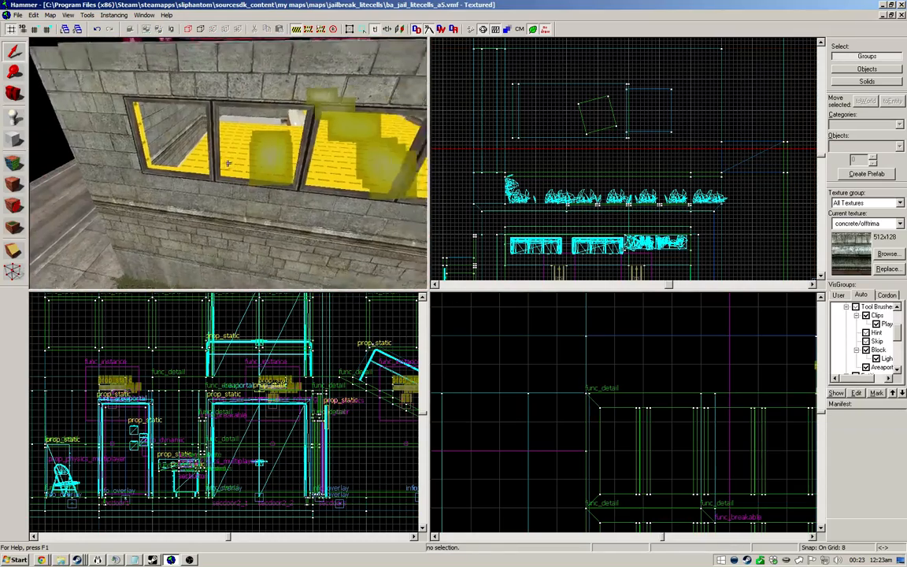
# Step: Delete the window frames together with the wall brushes surrounding them on the building's end wall
pyautogui.press('z')
pyautogui.click(214, 163)
pyautogui.keyDown('ctrl'); pyautogui.click(228, 163); pyautogui.keyUp('ctrl')
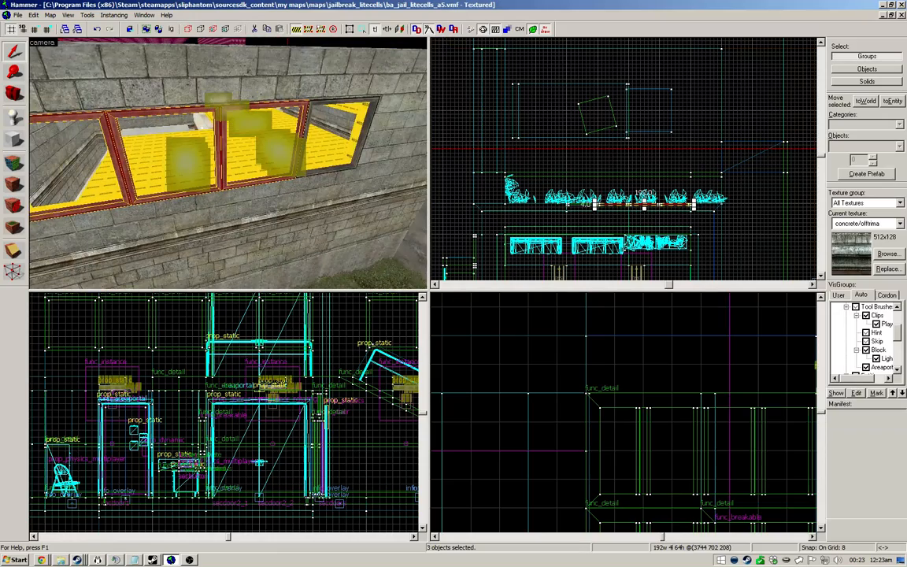
pyautogui.press('a')
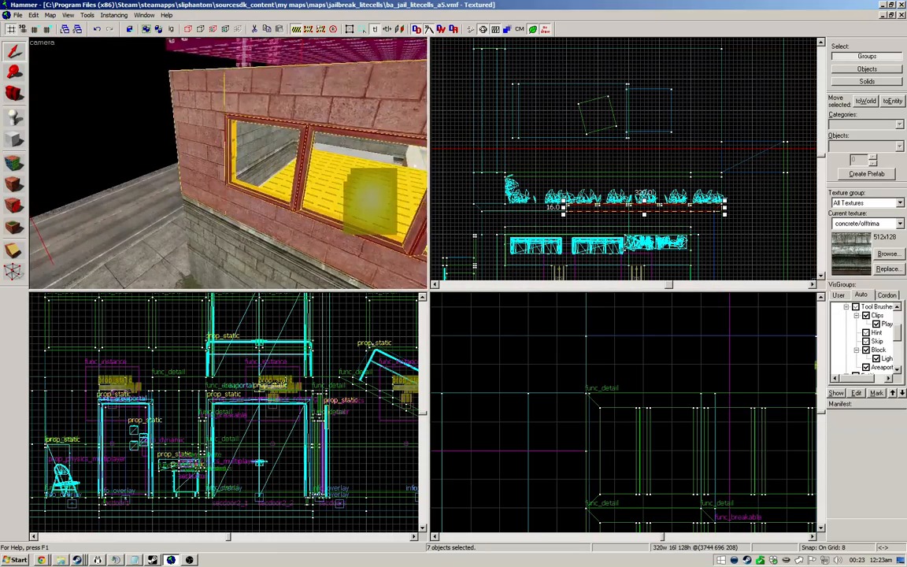
pyautogui.press('Delete')
# Step: Stretch the remaining end wall brush to 512 units long by moving its end vertices with the Vertex tool, filling the former window section
pyautogui.click(229, 163)
pyautogui.hotkey('ctrl', 'e')
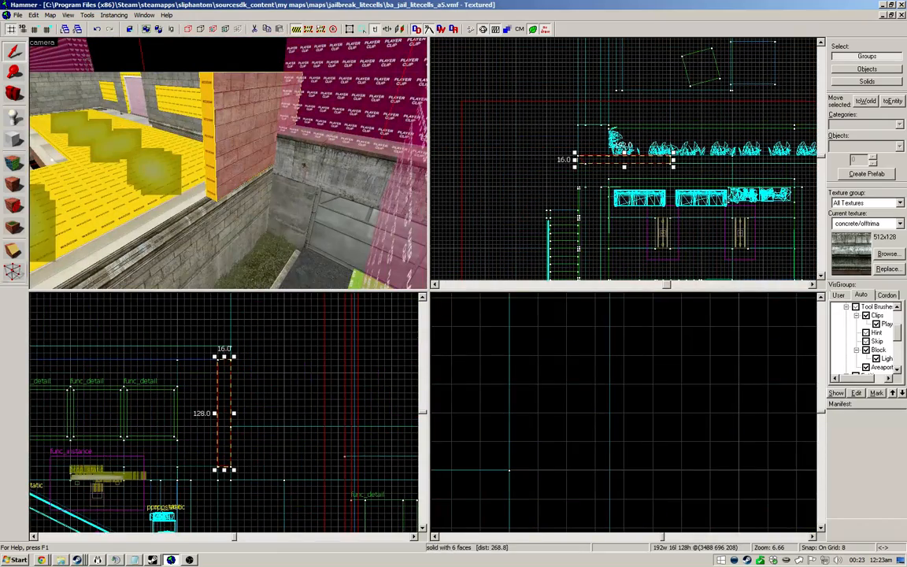
pyautogui.click(13, 271)
pyautogui.scroll(-5, 607, 173)
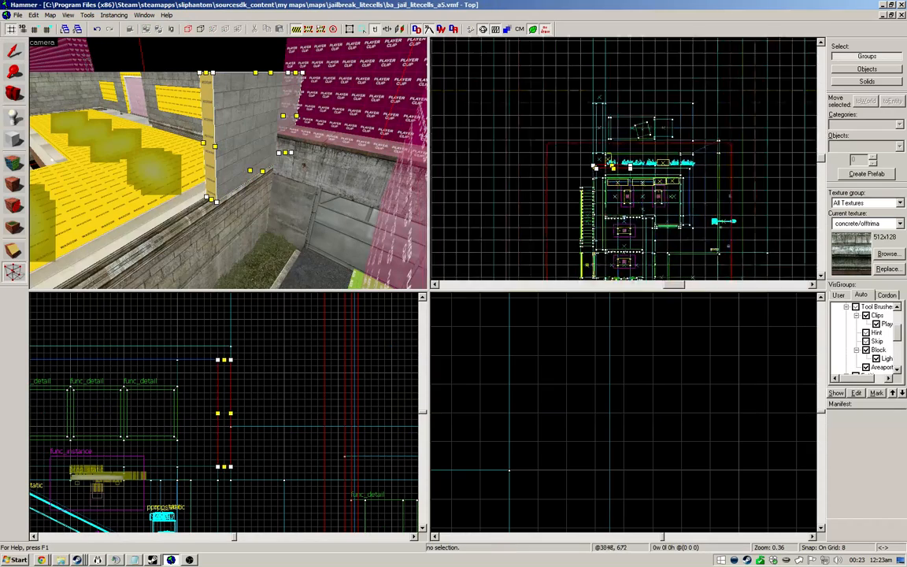
pyautogui.scroll(6, 642, 173)
pyautogui.moveTo(588, 155); pyautogui.dragTo(759, 155)
pyautogui.scroll(3, 759, 155)
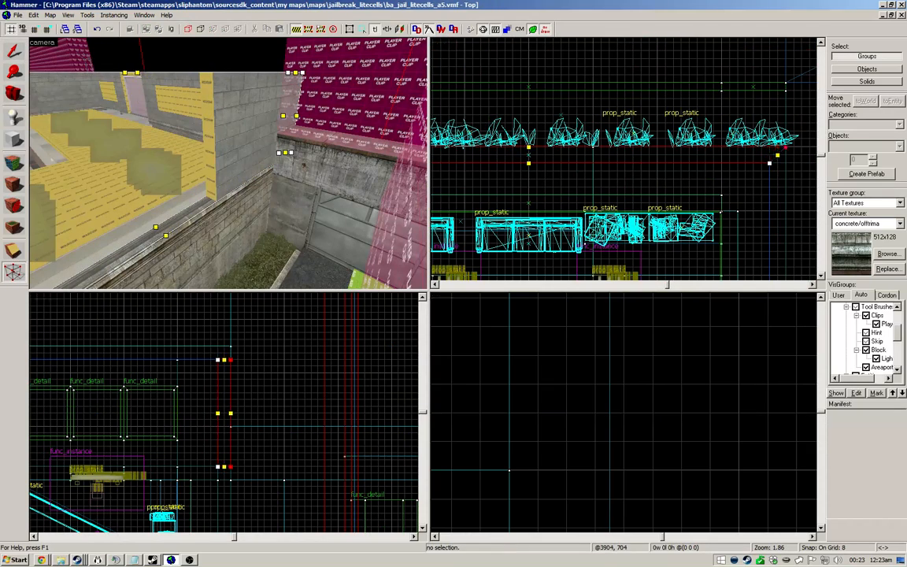
pyautogui.scroll(-4, 677, 150)
pyautogui.scroll(1, 678, 151)
pyautogui.press('z')
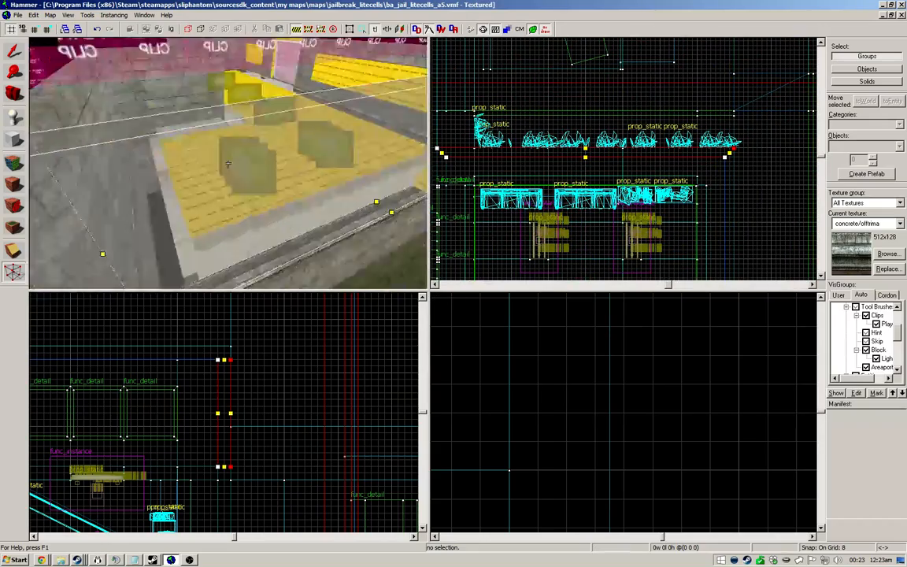
pyautogui.press('z')
pyautogui.hotkey('shift', 's')
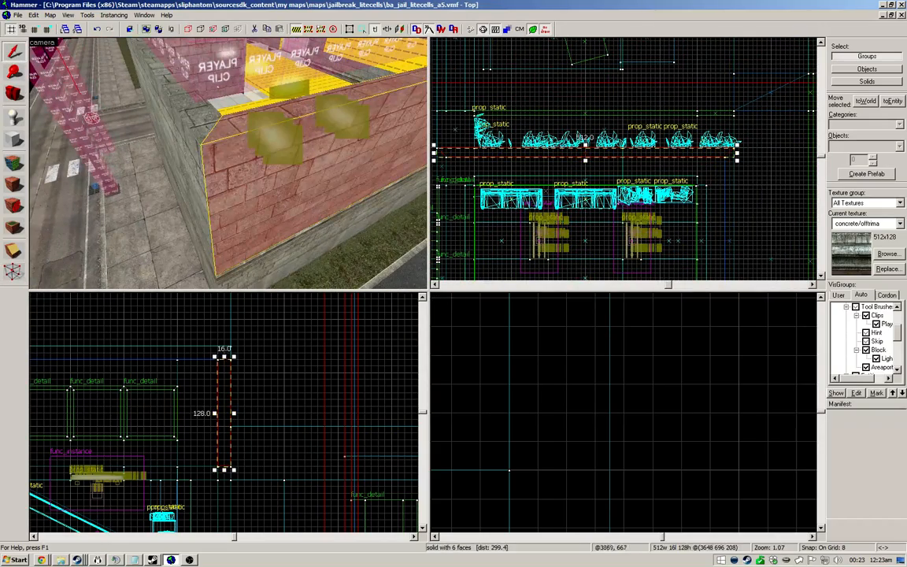
# Step: Examine the corner where the stretched end wall meets the side wall, zooming in on the angled joint and looking at its top edge
pyautogui.press('Escape')
pyautogui.click(237, 170)
pyautogui.click(180, 169)
pyautogui.click(237, 169)
pyautogui.press('z')
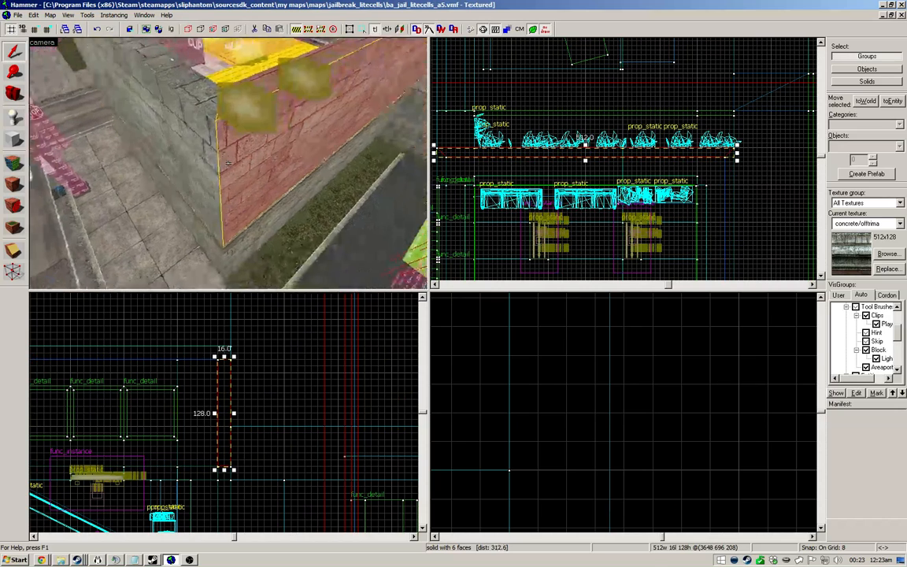
pyautogui.scroll(5, 742, 168)
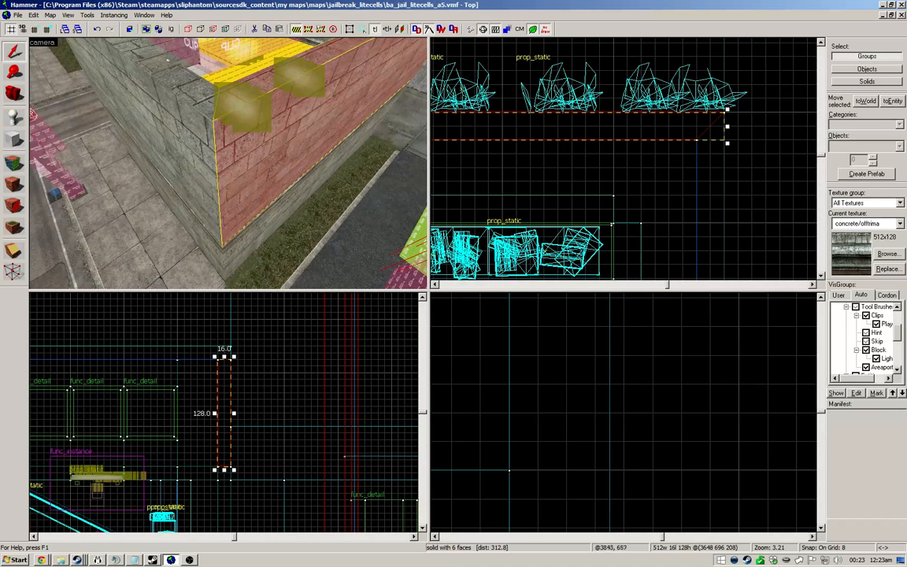
pyautogui.press('Escape')
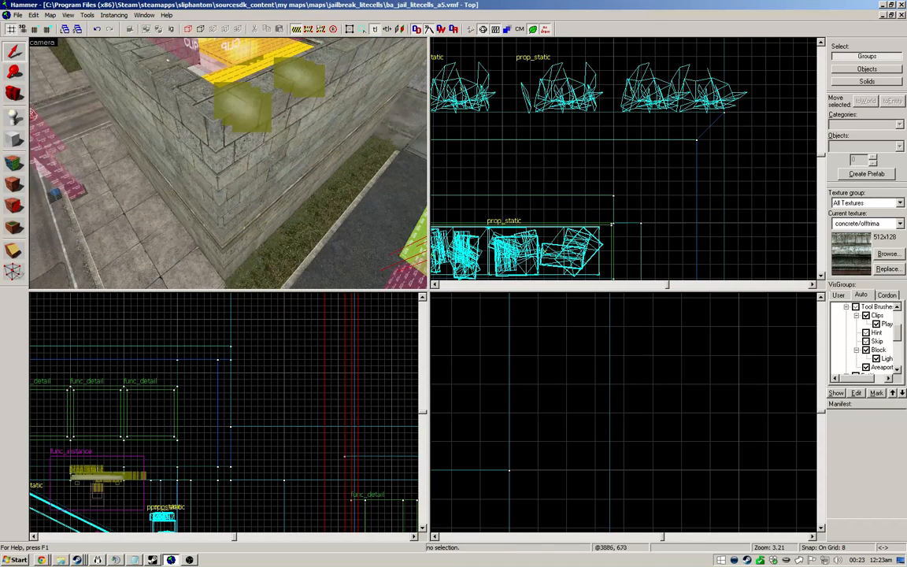
pyautogui.click(242, 169)
pyautogui.click(201, 169)
pyautogui.click(242, 170)
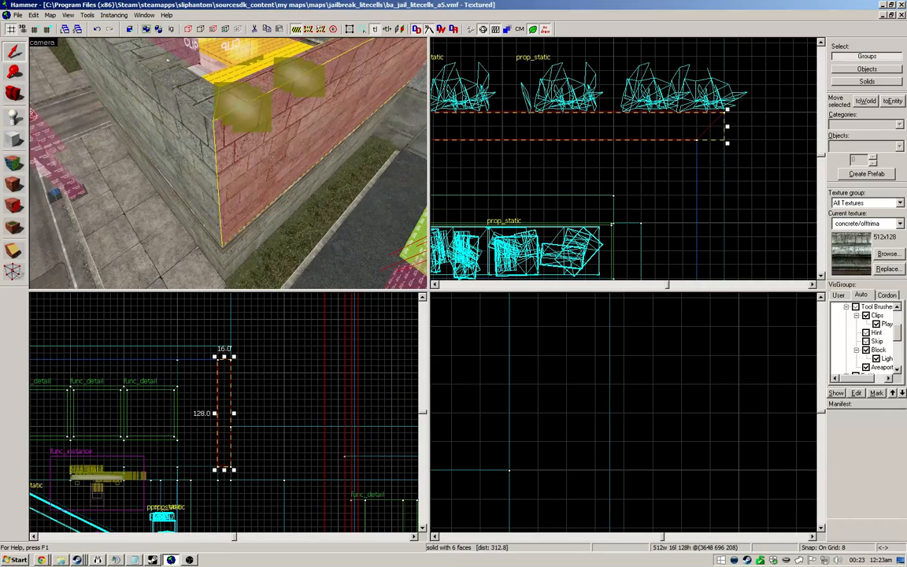
pyautogui.press('z')
pyautogui.press('w')
pyautogui.press('w')
pyautogui.press('s')
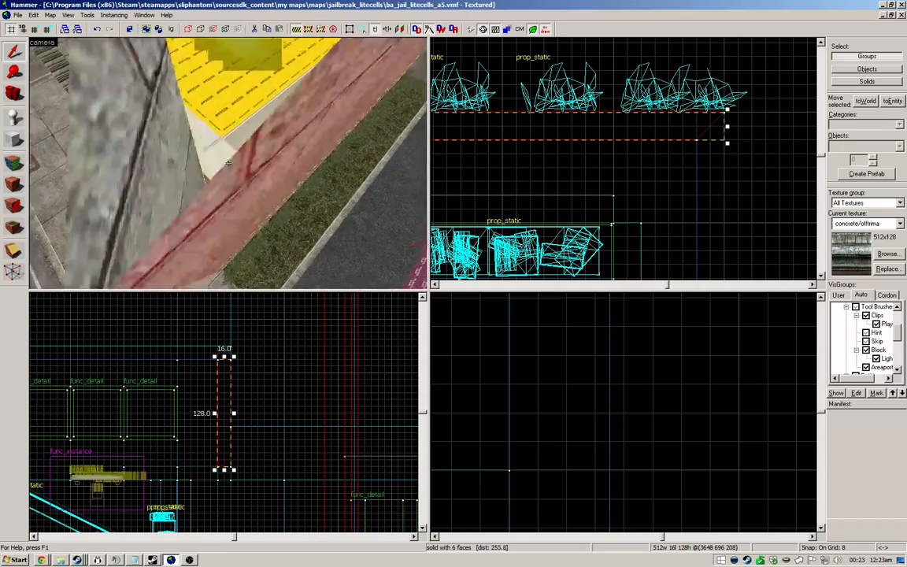
pyautogui.press('w')
pyautogui.press('s')
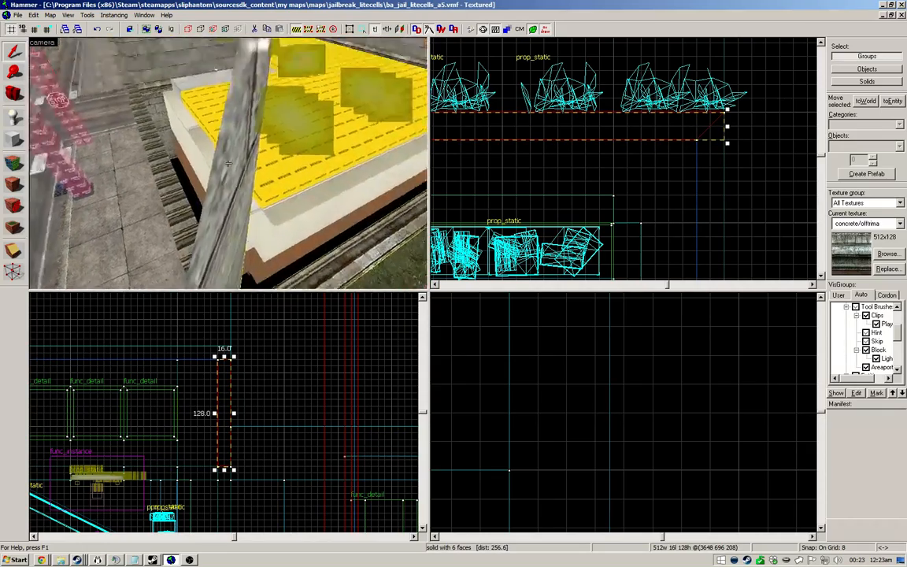
pyautogui.press('Escape')
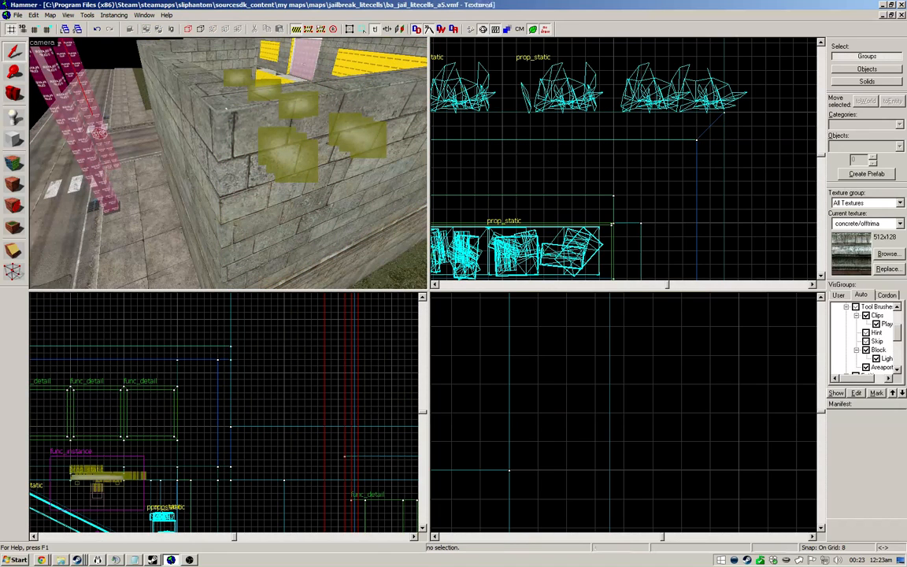
# Step: Compare the top-view outlines of the side wall and end wall brushes that share the mitred corner
pyautogui.press('w')
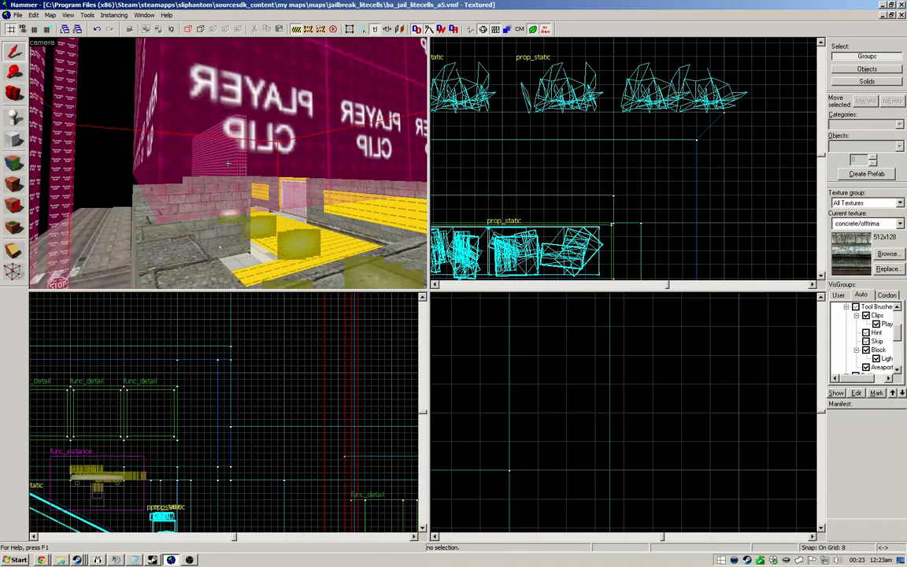
pyautogui.press('s')
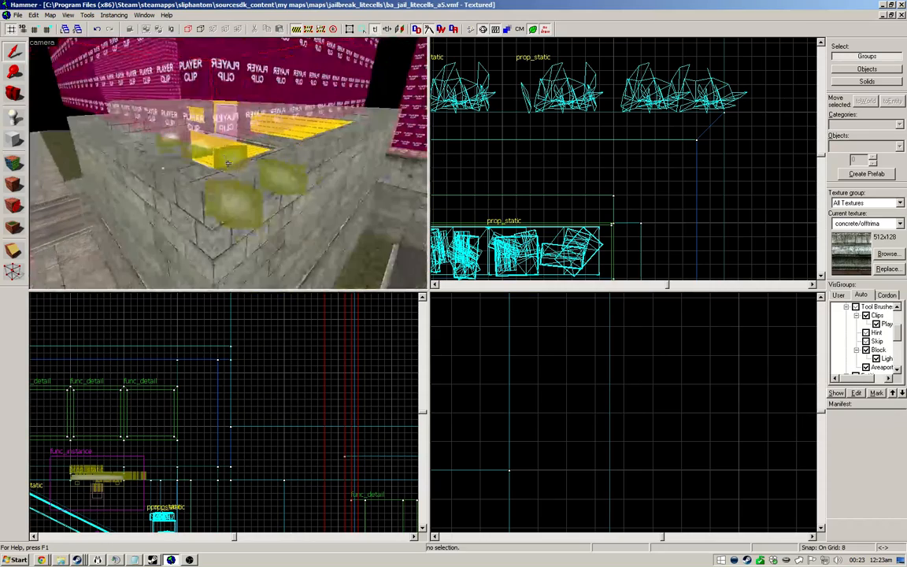
pyautogui.click(150, 207)
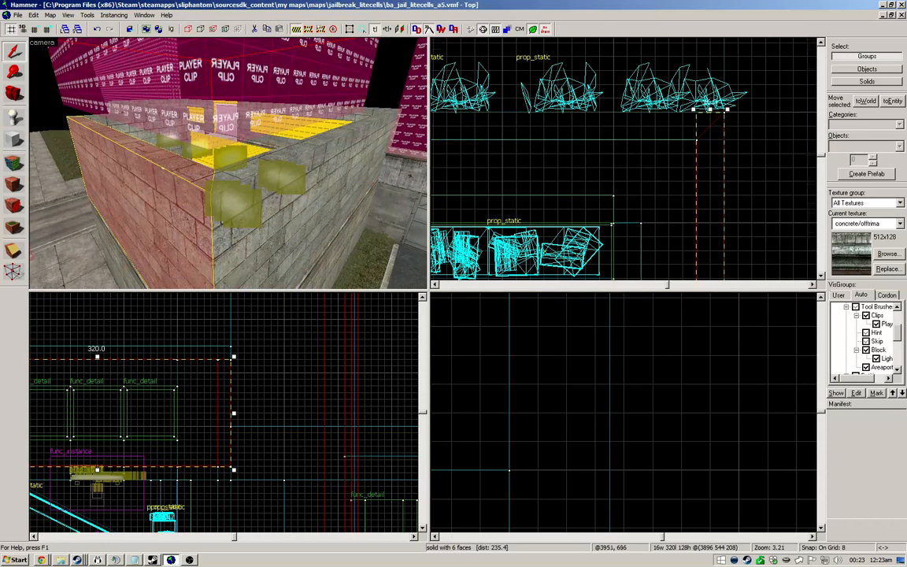
pyautogui.scroll(-4, 622, 158)
pyautogui.click(298, 214)
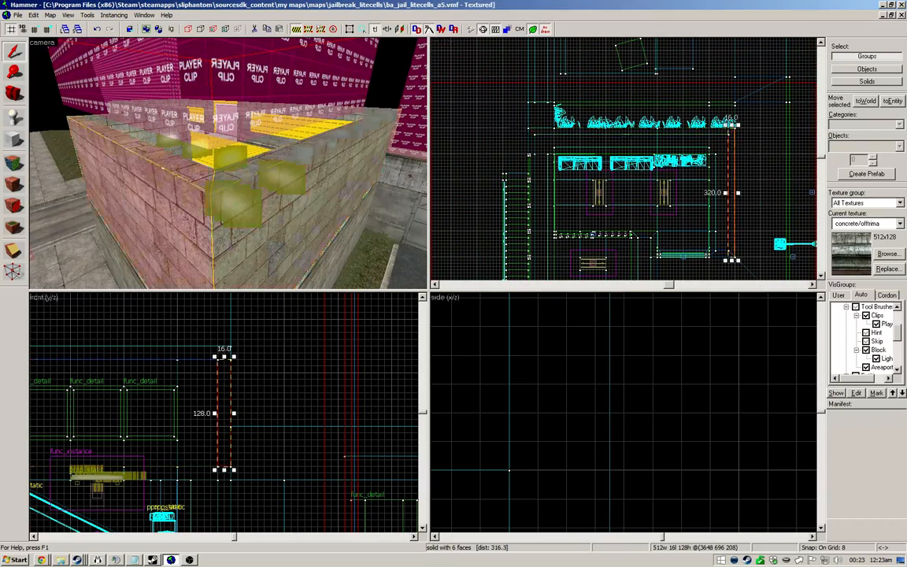
pyautogui.scroll(4, 722, 139)
pyautogui.press('Escape')
pyautogui.click(267, 224)
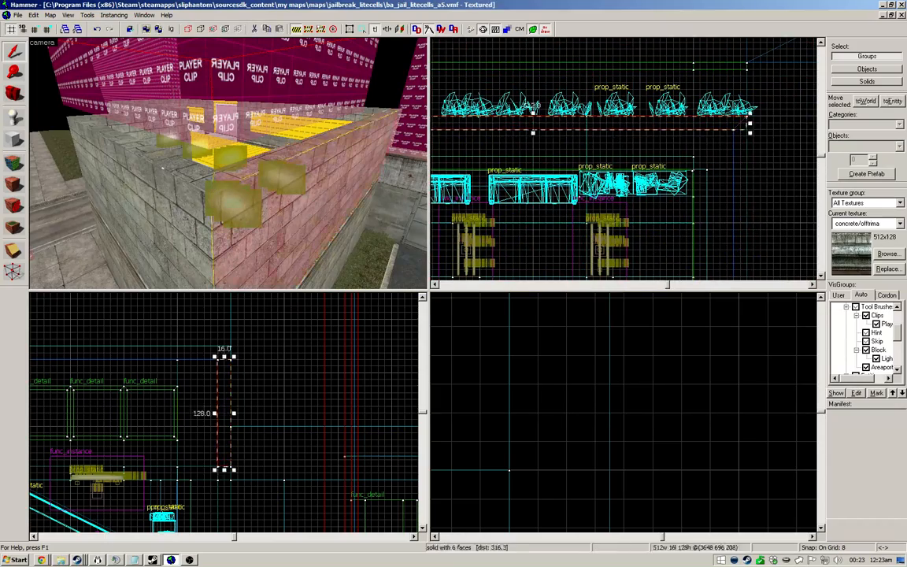
pyautogui.click(194, 230)
pyautogui.press('Escape')
# Step: Mitre the wall brush on one side of the door opening by moving its inner corner vertices 16 units with the Vertex tool
pyautogui.press('z')
pyautogui.press('w')
pyautogui.press('w')
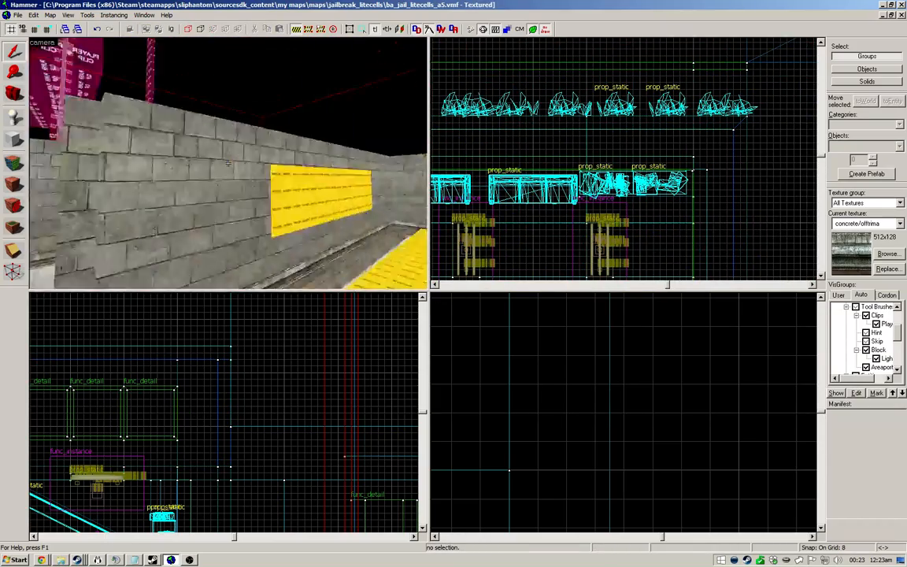
pyautogui.press('w')
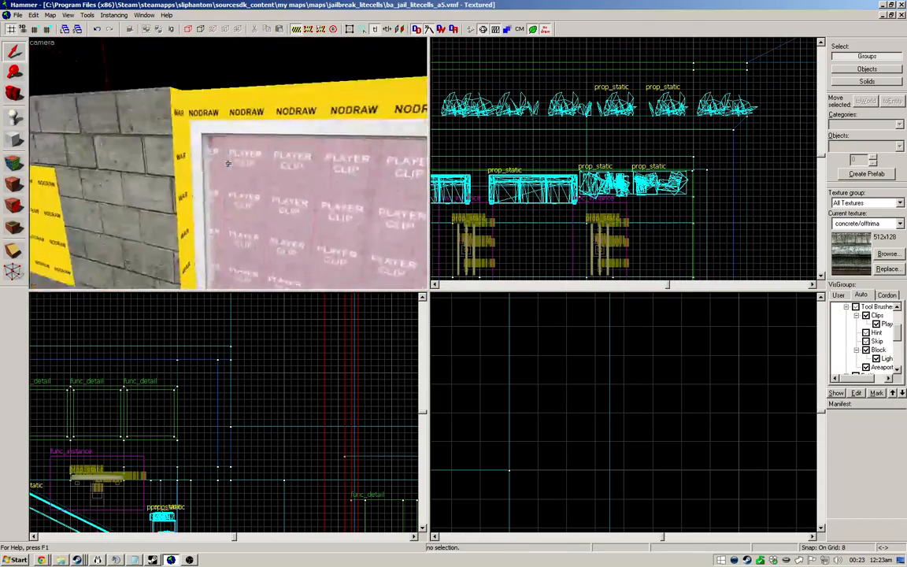
pyautogui.press('s')
pyautogui.hotkey('shift', 'a')
pyautogui.click(228, 164)
pyautogui.hotkey('shift', 's')
pyautogui.click(229, 164)
pyautogui.hotkey('ctrl', 'e')
pyautogui.hotkey('shift', 'v')
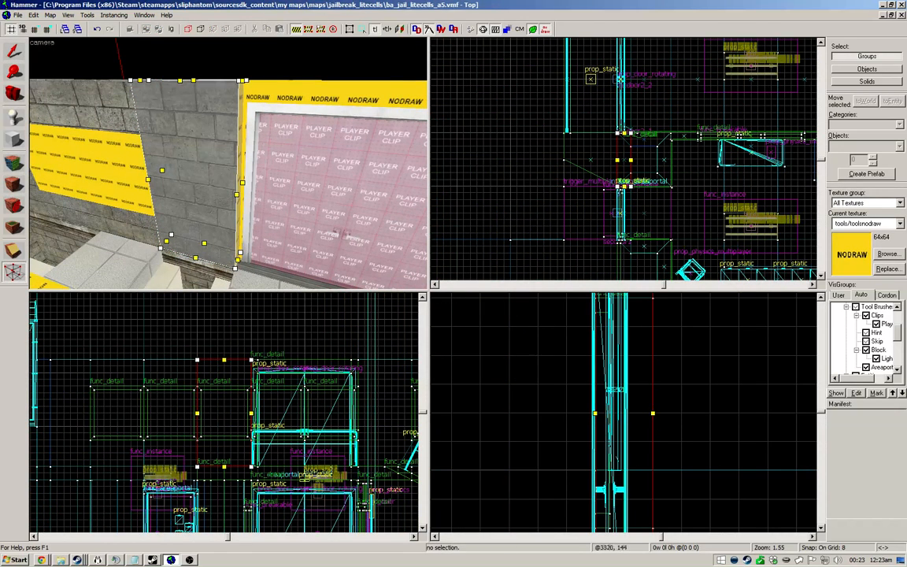
pyautogui.scroll(4, 630, 126)
pyautogui.moveTo(632, 150); pyautogui.dragTo(632, 183)
pyautogui.scroll(-8, 614, 225)
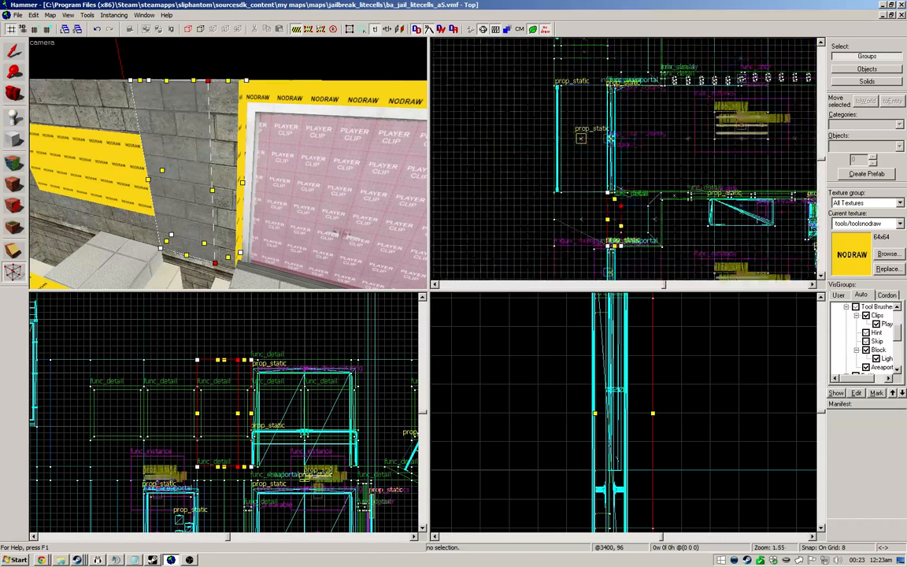
# Step: Mitre the wall brush on the opposite side of the door opening by moving its matching corner vertices 16 units
pyautogui.scroll(7, 613, 115)
pyautogui.press('z')
pyautogui.press('z')
pyautogui.click(285, 119)
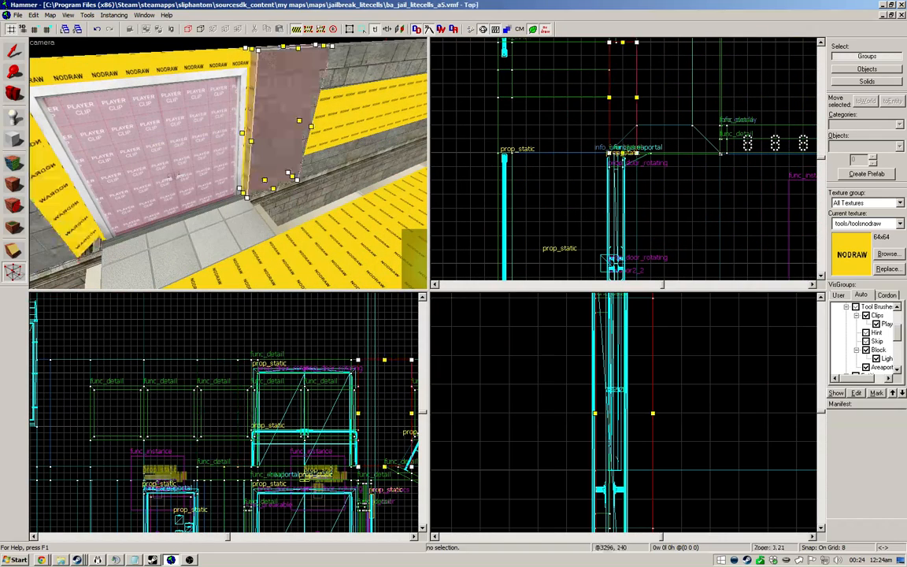
pyautogui.moveTo(637, 153); pyautogui.dragTo(637, 125)
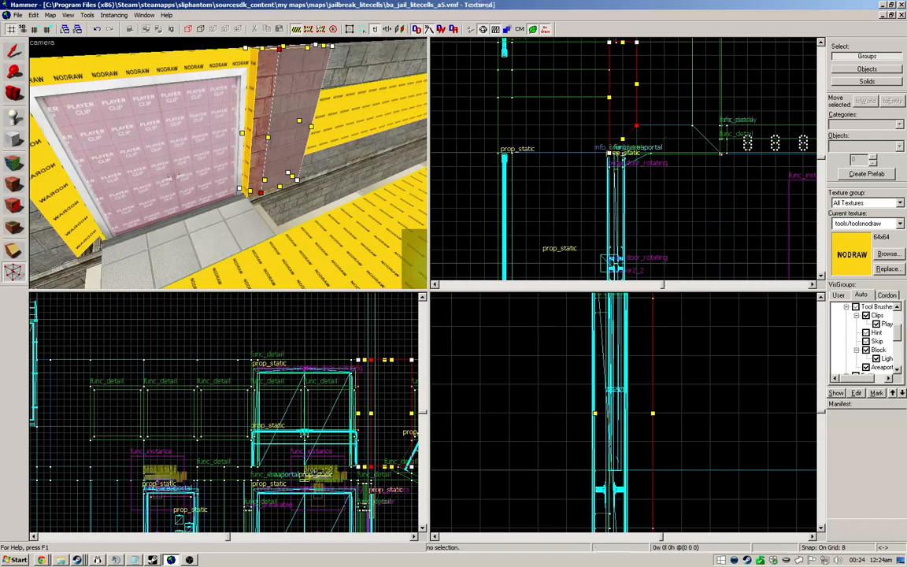
pyautogui.click(13, 51)
pyautogui.press('Escape')
# Step: Delete the 4 by 256 by 64 unit nodraw block covering the row of windows in the building's side wall
pyautogui.press('z')
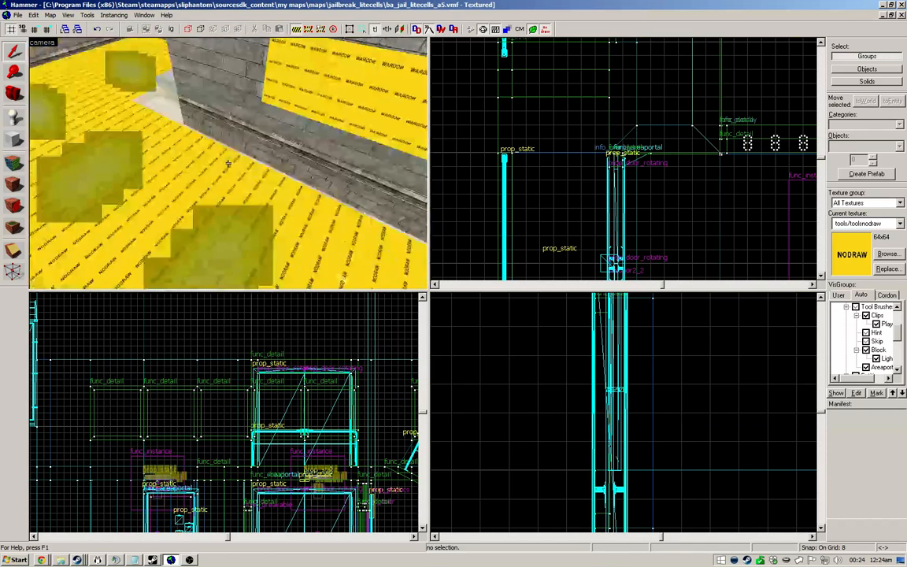
pyautogui.press('z')
pyautogui.click(228, 163)
pyautogui.press('Delete')
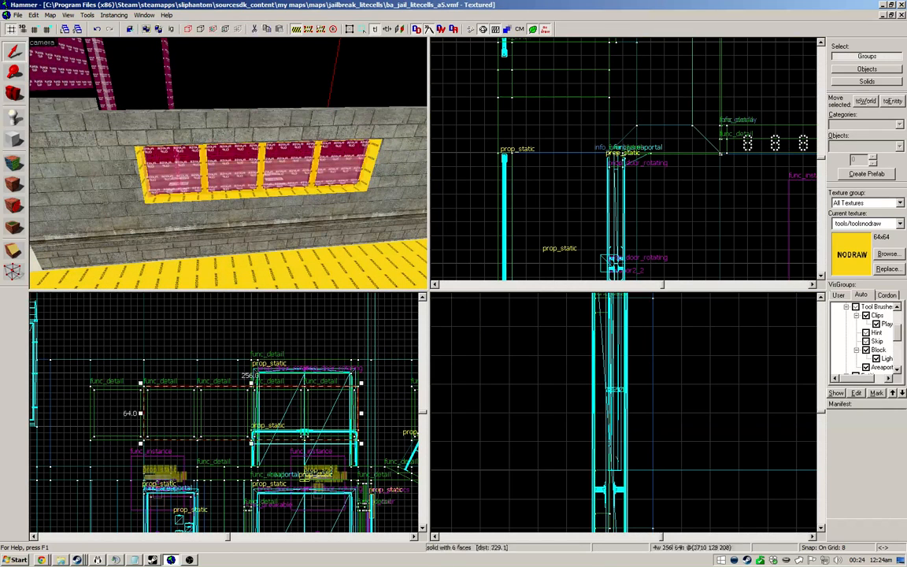
# Step: Delete the side wall's window frames together with the wall brushes above, below and beside the windows
pyautogui.click(260, 168)
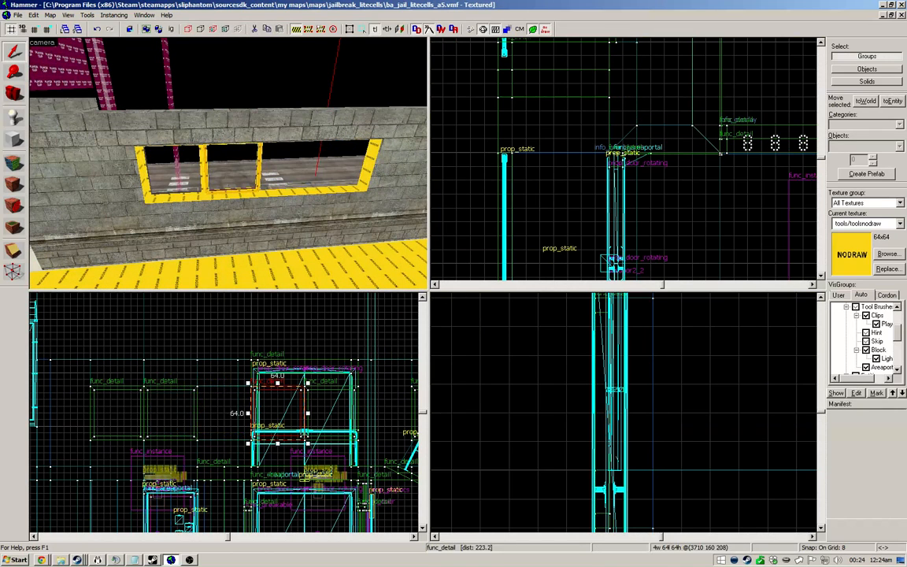
pyautogui.press('Delete')
pyautogui.click(203, 168)
pyautogui.press('Delete')
pyautogui.click(250, 194)
pyautogui.press('Delete')
pyautogui.click(236, 126)
pyautogui.press('Delete')
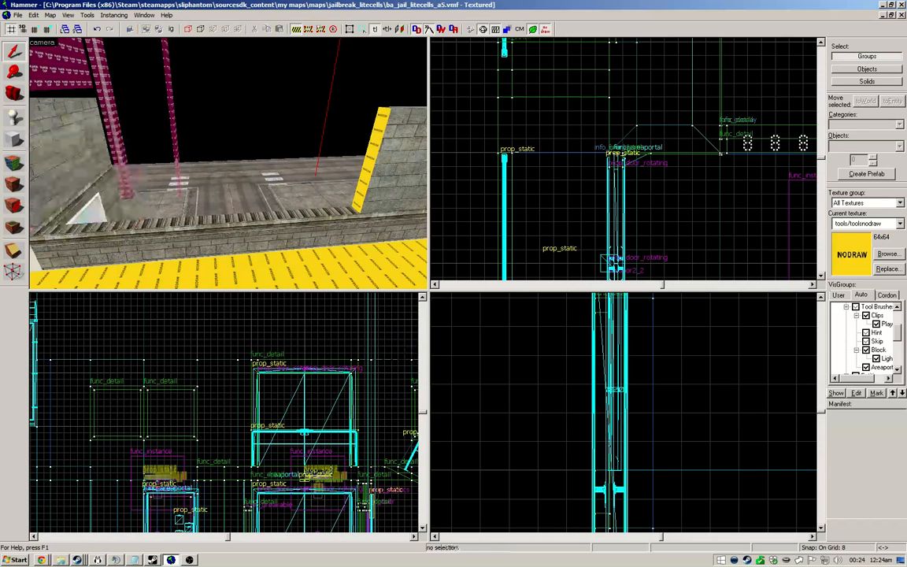
# Step: Stretch the remaining side wall brush across the former window section toward the double doors by moving its end vertices with the Vertex tool
pyautogui.click(370, 157)
pyautogui.scroll(-3, 613, 157)
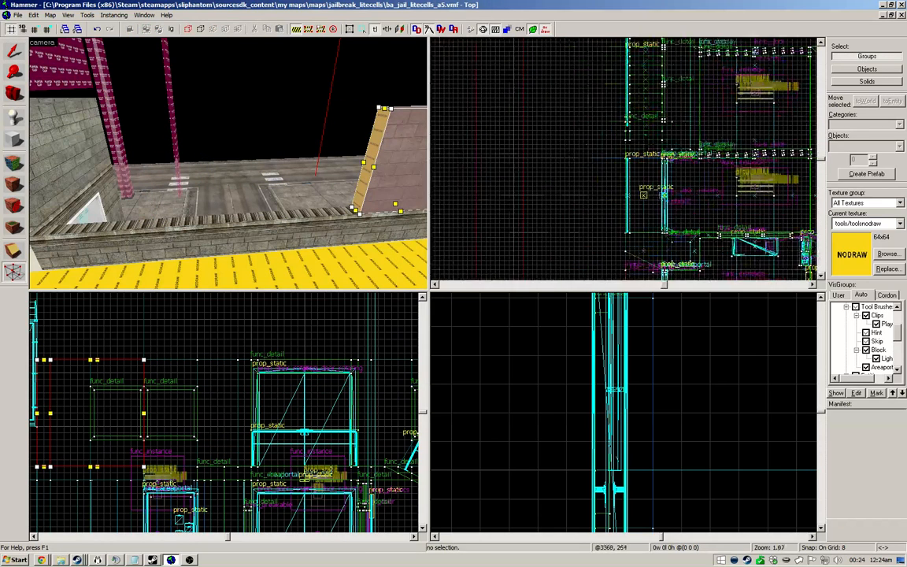
pyautogui.rightClick(614, 157)
pyautogui.press('Escape')
pyautogui.scroll(-3, 614, 156)
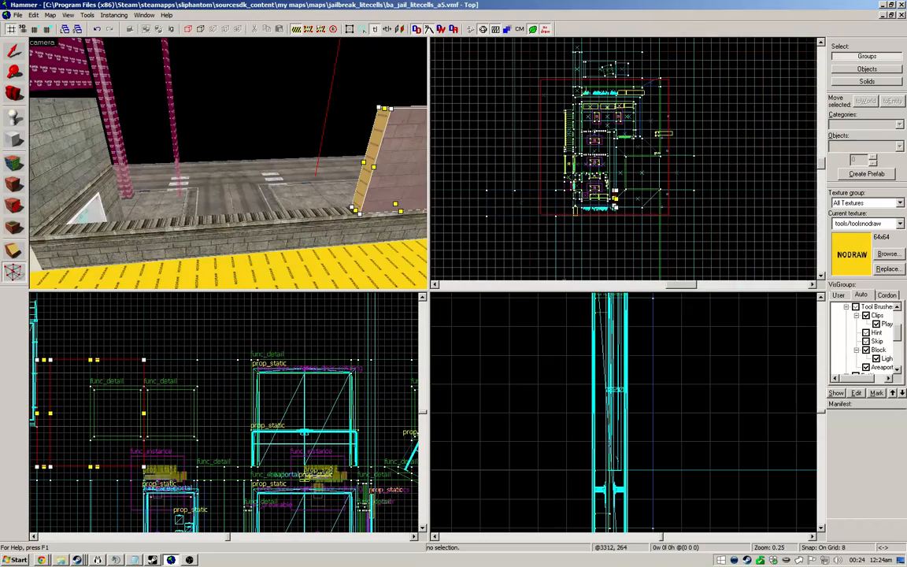
pyautogui.scroll(5, 614, 198)
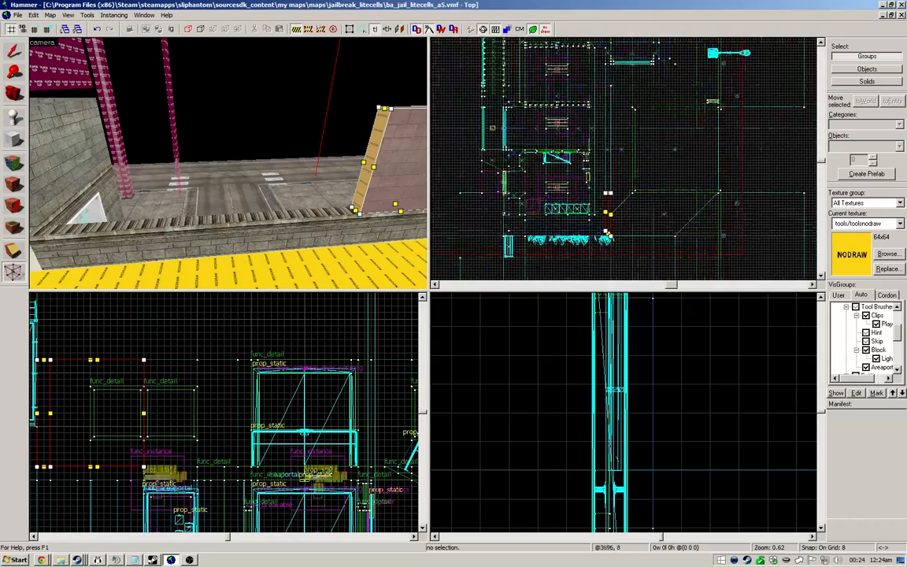
pyautogui.scroll(-3, 610, 200)
pyautogui.moveTo(609, 199); pyautogui.dragTo(612, 67)
pyautogui.scroll(1, 611, 160)
pyautogui.scroll(-1, 611, 142)
pyautogui.scroll(5, 612, 76)
pyautogui.scroll(1, 612, 74)
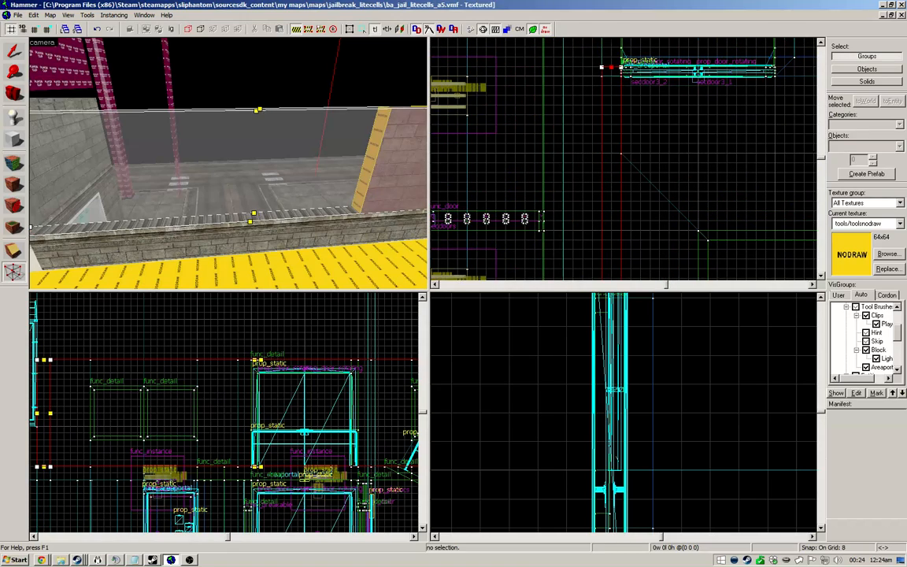
# Step: Move the stretched wall's end vertices so they line up with the near face of the adjoining wall by the double doors
pyautogui.press('z')
pyautogui.press('w')
pyautogui.scroll(-5, 542, 209)
pyautogui.scroll(9, 565, 161)
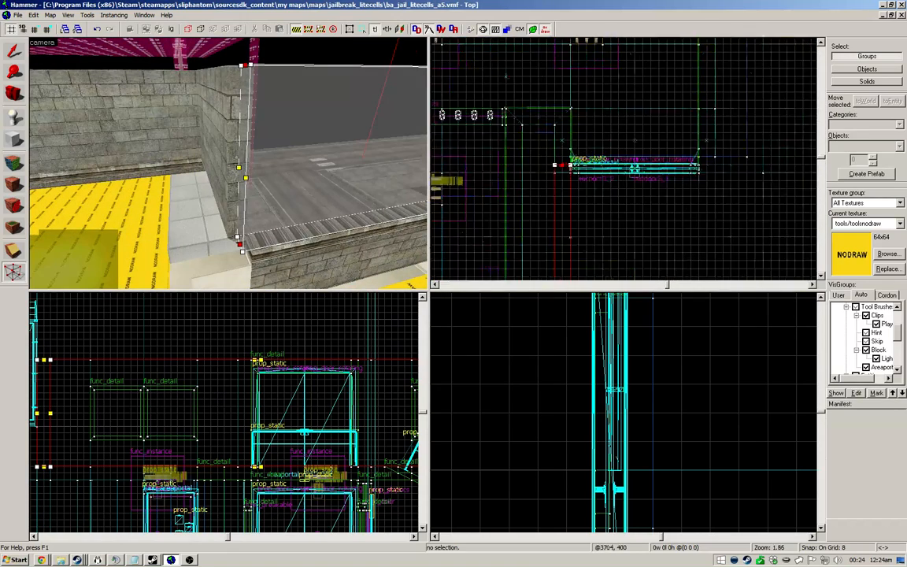
pyautogui.moveTo(565, 167); pyautogui.dragTo(565, 186)
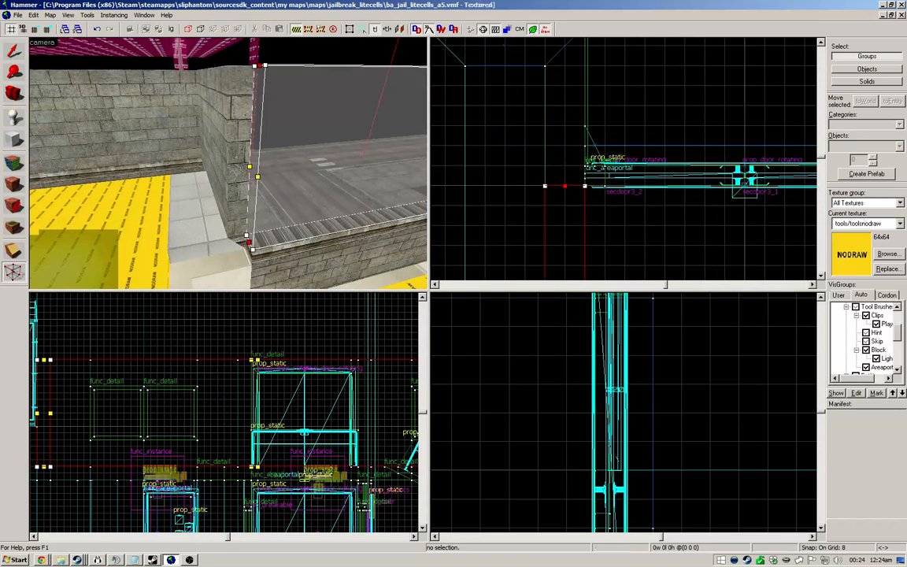
# Step: Mitre the stretched wall's end by moving its outer corner vertices 16 units, making the brush 528 units long
pyautogui.click(226, 142)
pyautogui.click(339, 167)
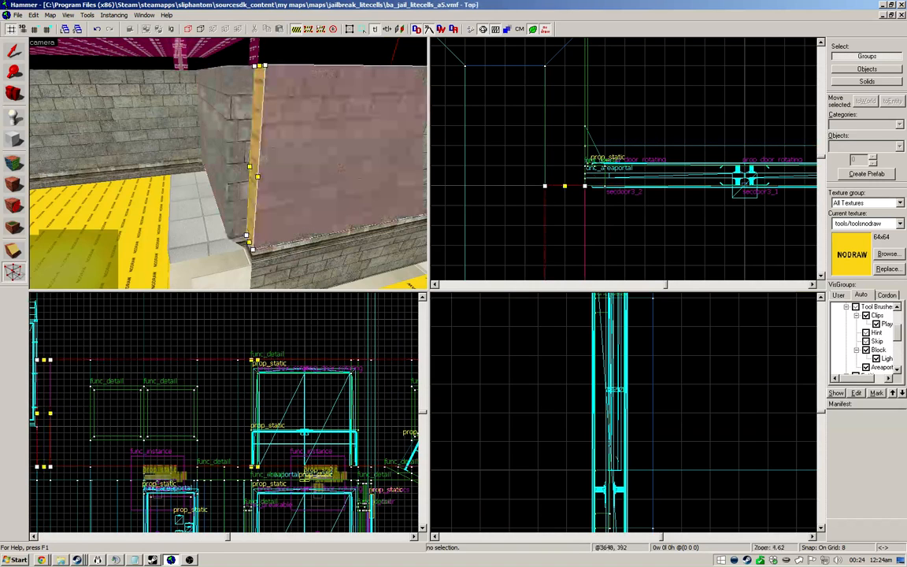
pyautogui.moveTo(545, 185); pyautogui.dragTo(545, 146)
# Step: Extend the adjoining wall's outer corner vertices 16 units to meet the mitred corner, making that brush 208 units long
pyautogui.click(220, 146)
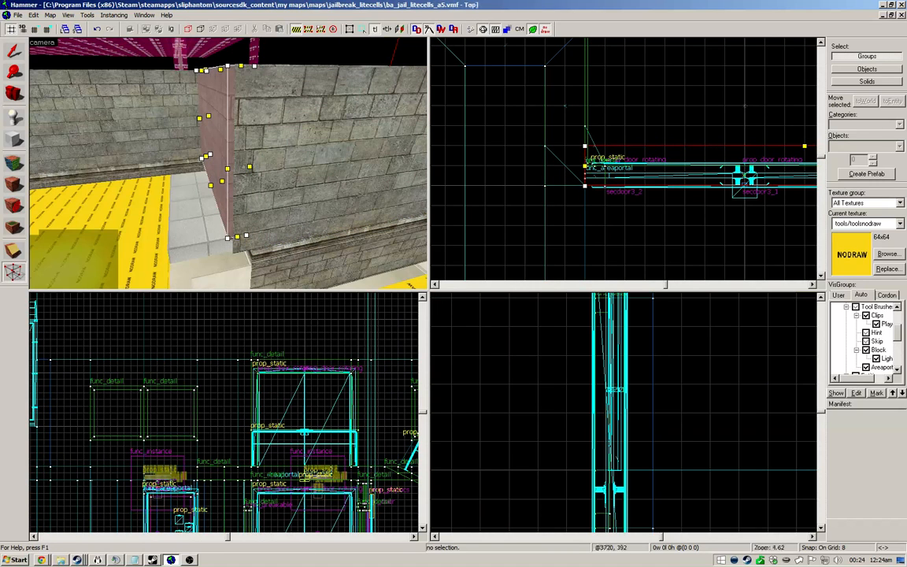
pyautogui.click(229, 263)
pyautogui.click(220, 167)
pyautogui.moveTo(584, 146); pyautogui.dragTo(545, 146)
pyautogui.hotkey('shift', 's')
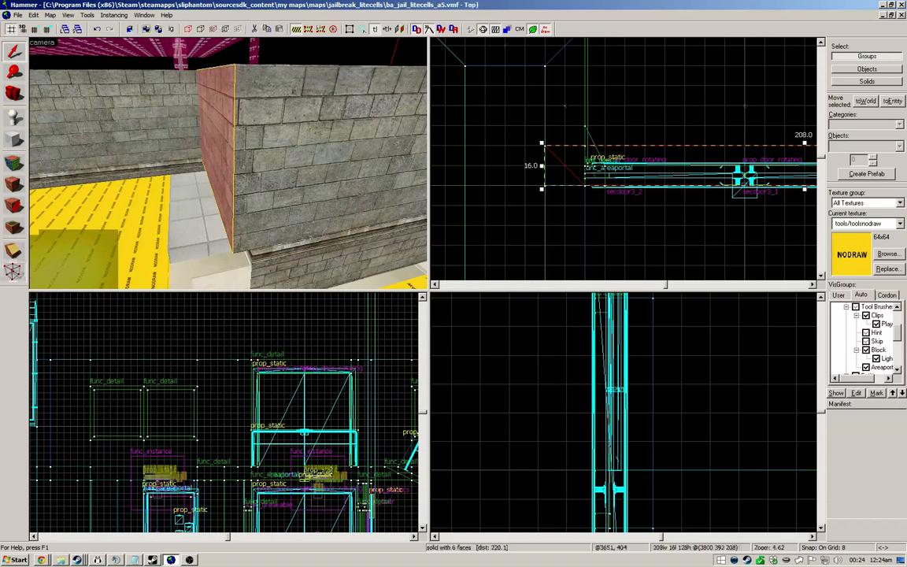
pyautogui.hotkey('shift', 'v')
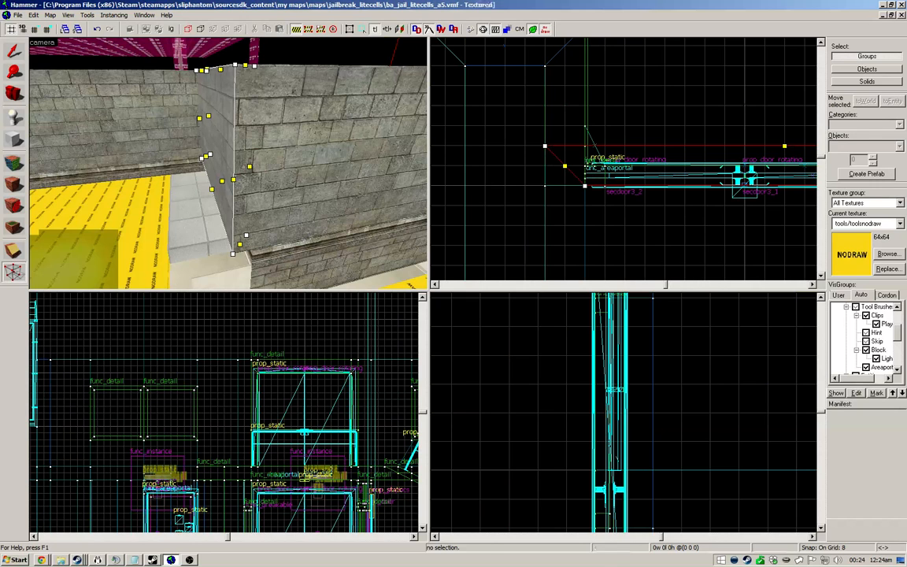
pyautogui.hotkey('shift', 's')
pyautogui.press('Escape')
# Step: Square off the two walls' mitred ends by moving their outer corner vertices back 16 units, making the brushes 512 and 192 units long
pyautogui.press('z')
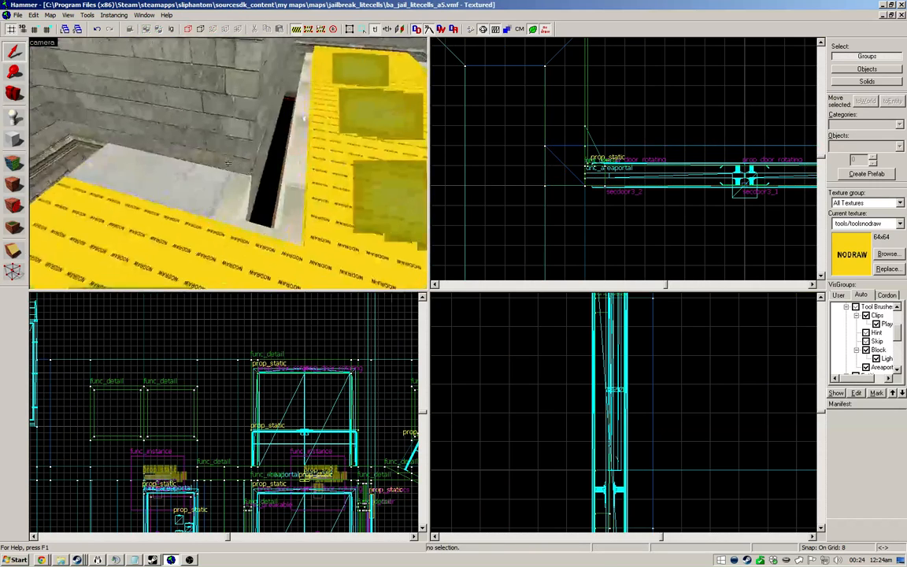
pyautogui.press('d')
pyautogui.press('z')
pyautogui.click(272, 150)
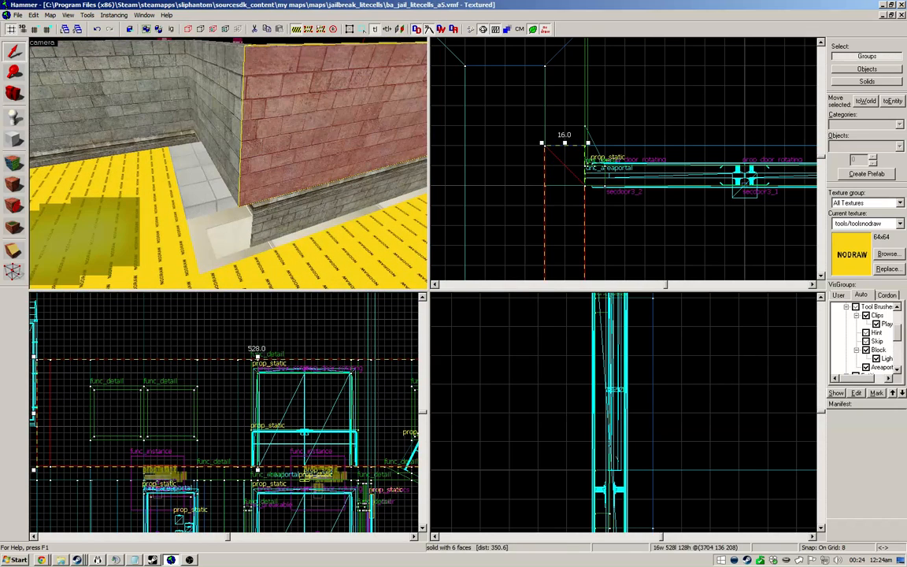
pyautogui.hotkey('shift', 'v')
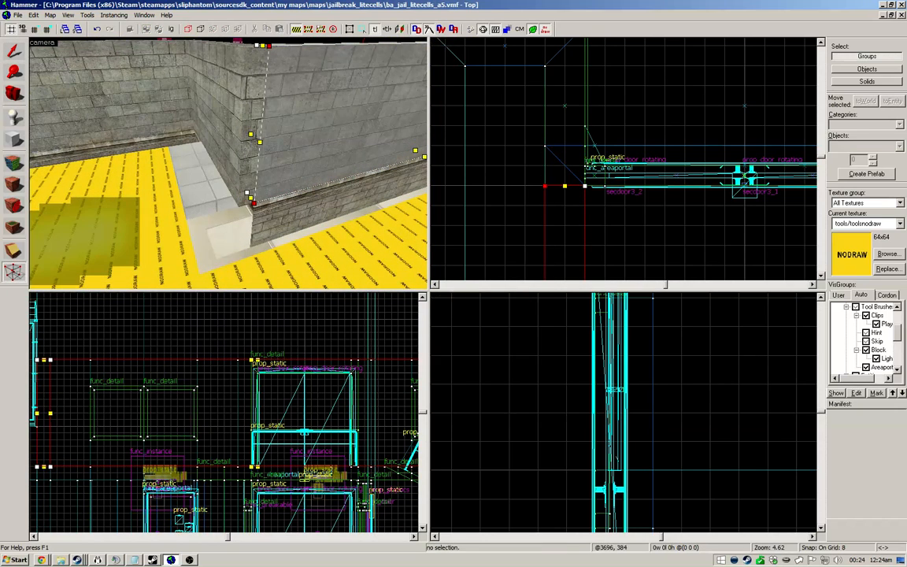
pyautogui.click(565, 167)
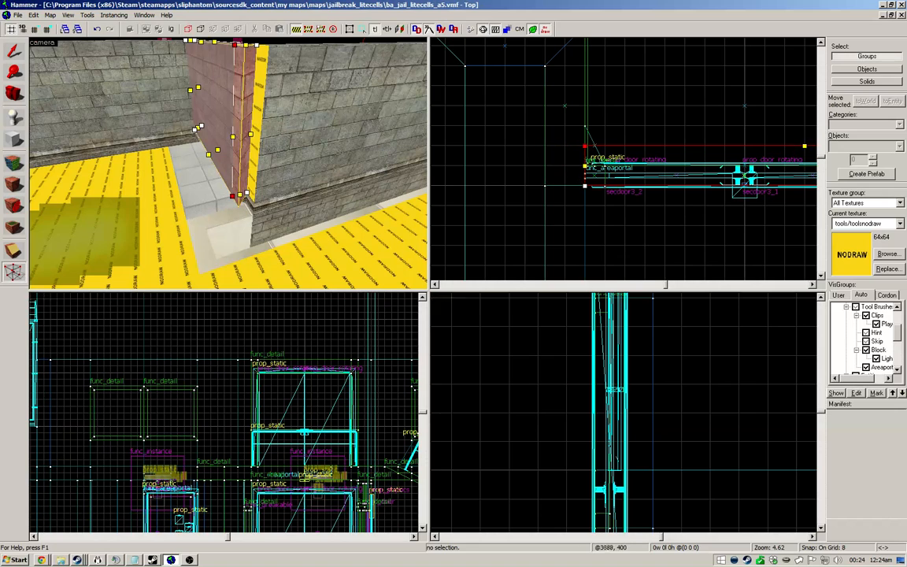
pyautogui.click(13, 51)
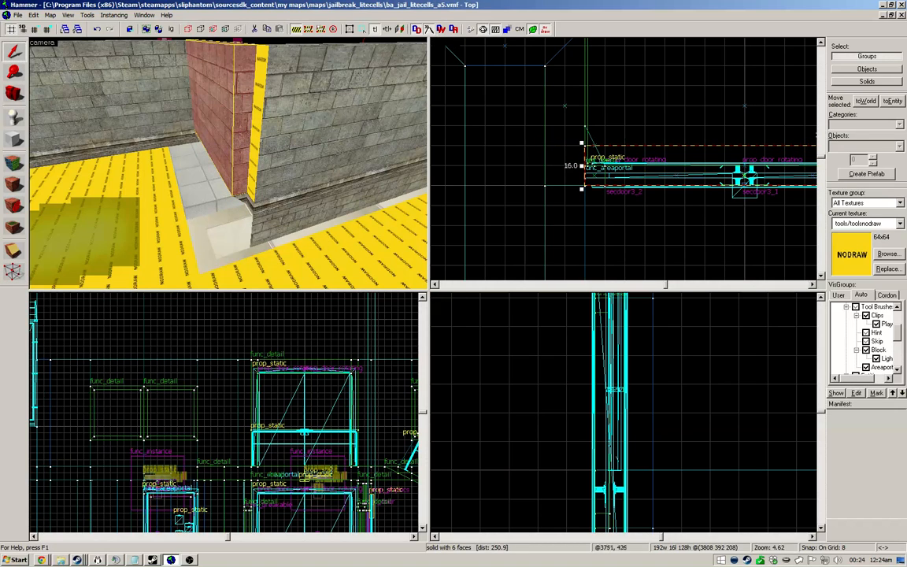
pyautogui.press('Escape')
pyautogui.press('z')
pyautogui.press('z')
pyautogui.click(228, 164)
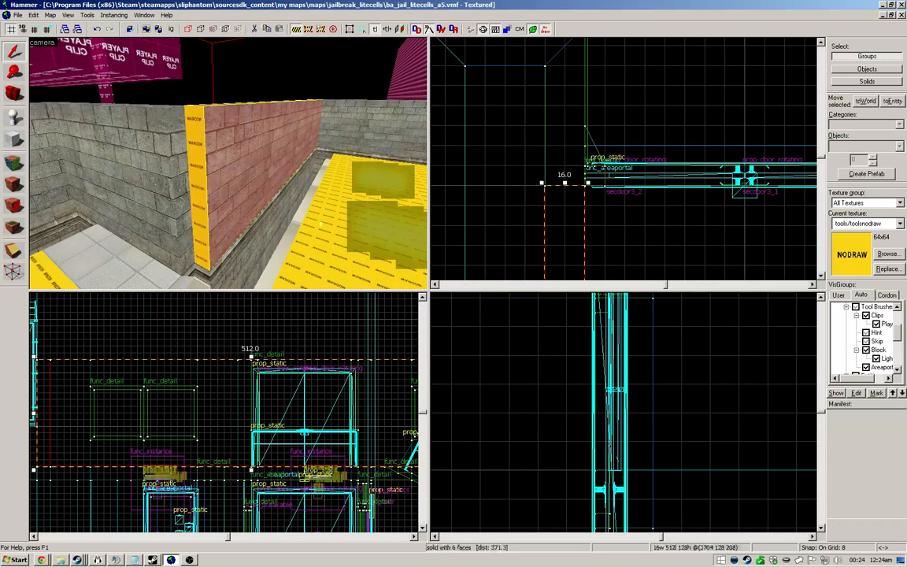
pyautogui.keyDown('ctrl'); pyautogui.click(167, 157); pyautogui.keyUp('ctrl')
pyautogui.hotkey('shift', 'a')
pyautogui.click(199, 178)
pyautogui.rightClick(181, 181)
pyautogui.hotkey('shift', 's')
pyautogui.press('z')
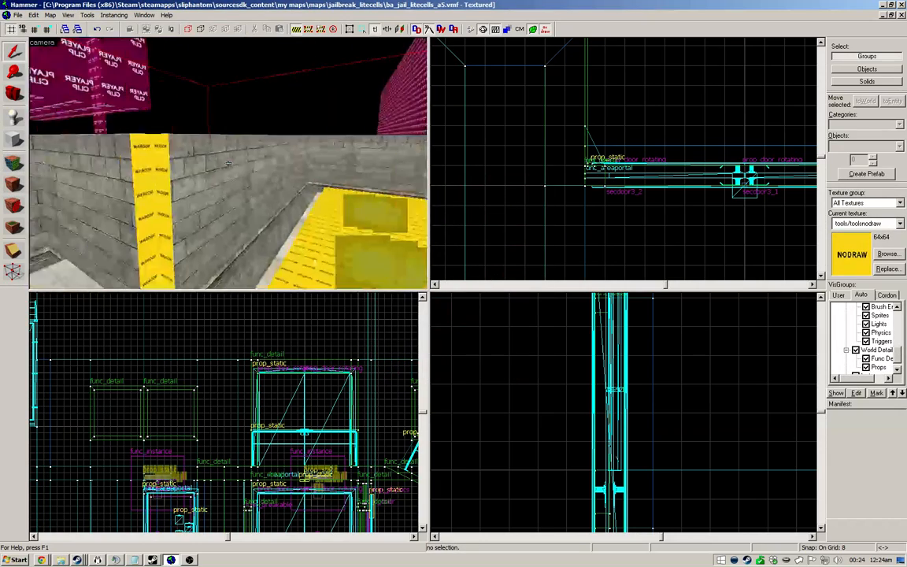
# Step: Create a nodraw block about 32 by 16 units beside the double doors' frame, matching the height of the adjoining brick wall brush
pyautogui.press('w')
pyautogui.click(228, 163)
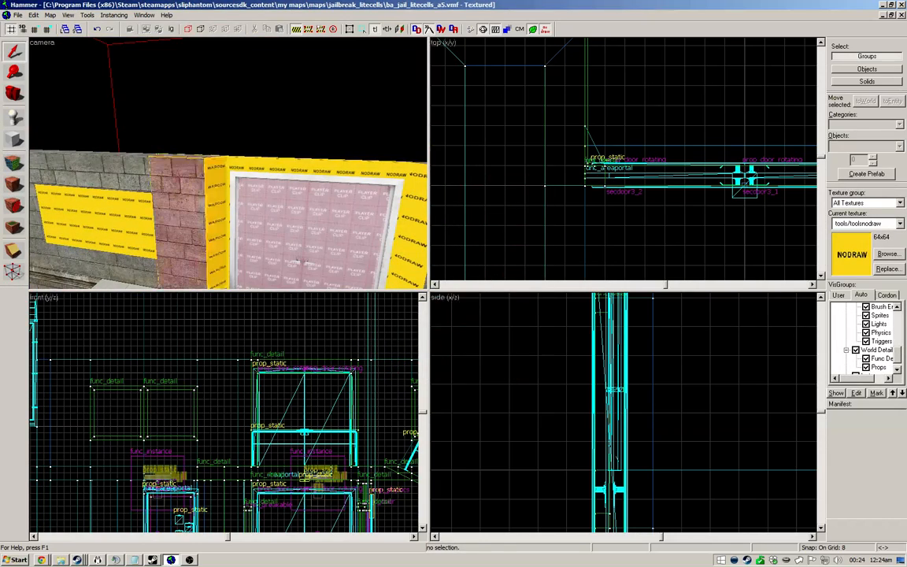
pyautogui.hotkey('ctrl', 'e')
pyautogui.click(13, 140)
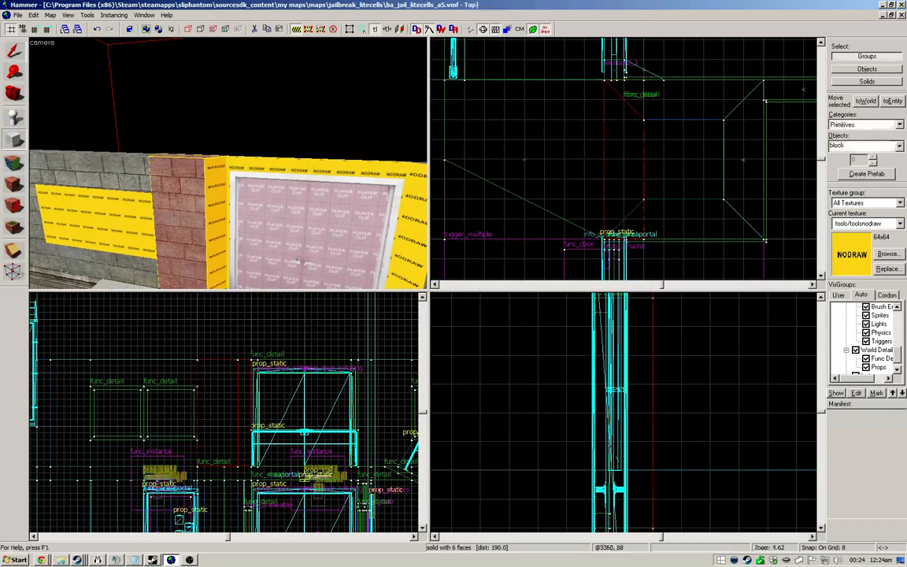
pyautogui.scroll(-6, 496, 201)
pyautogui.scroll(5, 545, 156)
pyautogui.moveTo(547, 154); pyautogui.dragTo(614, 187)
pyautogui.press('Return')
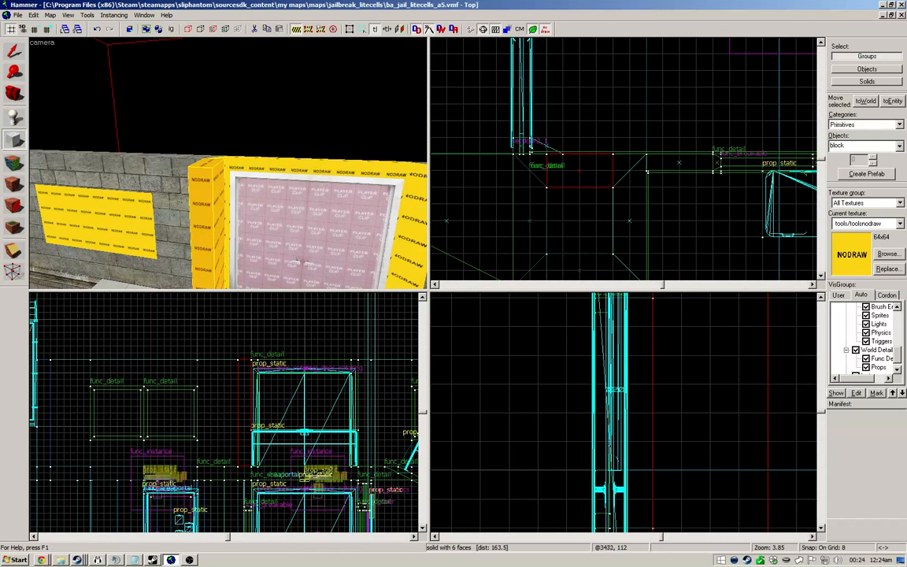
# Step: Mitre both ends of the new nodraw block by moving its outer corner vertices 16 units outward with the Vertex tool
pyautogui.hotkey('shift', 'v')
pyautogui.moveTo(547, 155); pyautogui.dragTo(514, 154)
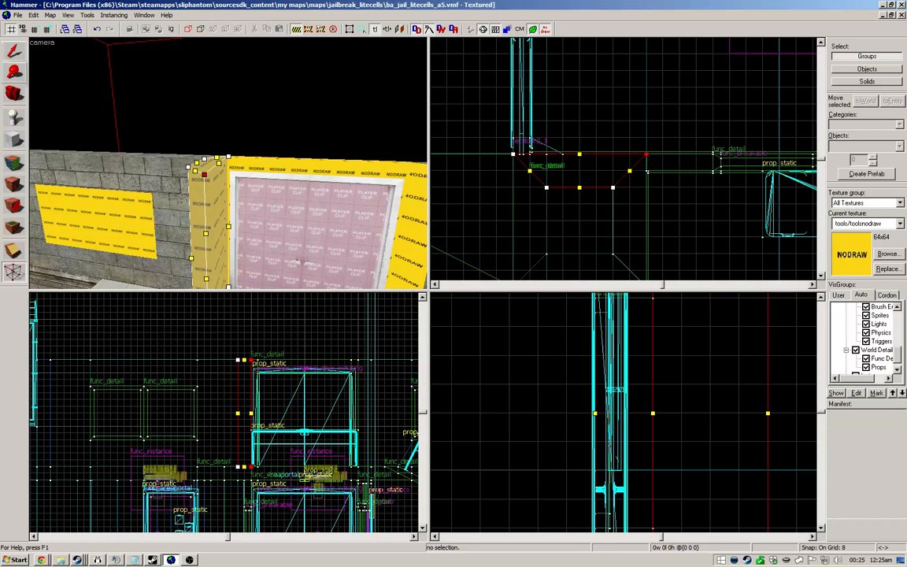
pyautogui.click(14, 51)
# Step: Create a 32 by 16 by 128 unit nodraw block on the opposite side of the double doors' frame
pyautogui.press('z')
pyautogui.hotkey('shift', 'b')
pyautogui.scroll(-5, 575, 230)
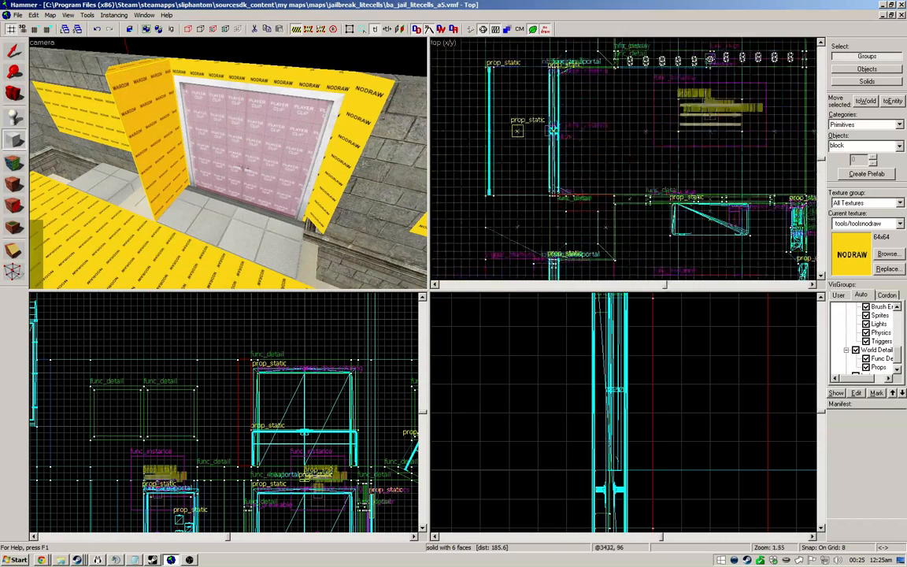
pyautogui.scroll(5, 568, 82)
pyautogui.moveTo(554, 79); pyautogui.dragTo(621, 128)
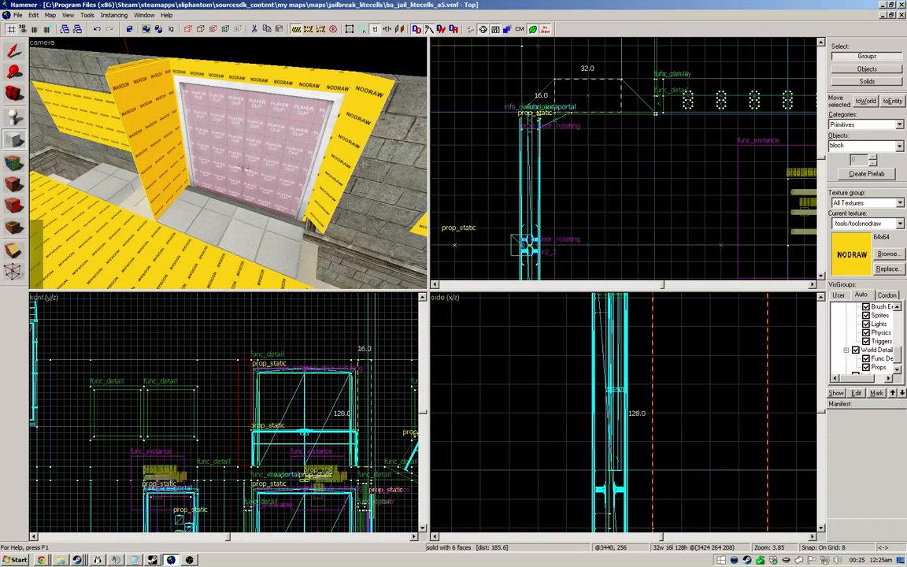
pyautogui.press('Return')
# Step: Mitre both ends of this block by moving its door-side corner vertices 16 units outward, making it 64 units long
pyautogui.hotkey('shift', 'v')
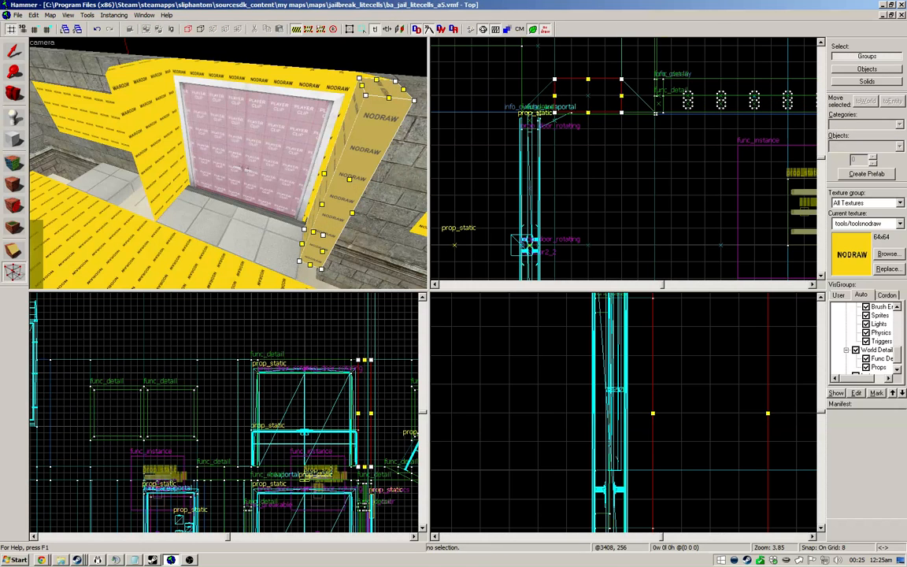
pyautogui.moveTo(554, 112); pyautogui.dragTo(521, 111)
pyautogui.moveTo(621, 112); pyautogui.dragTo(687, 113)
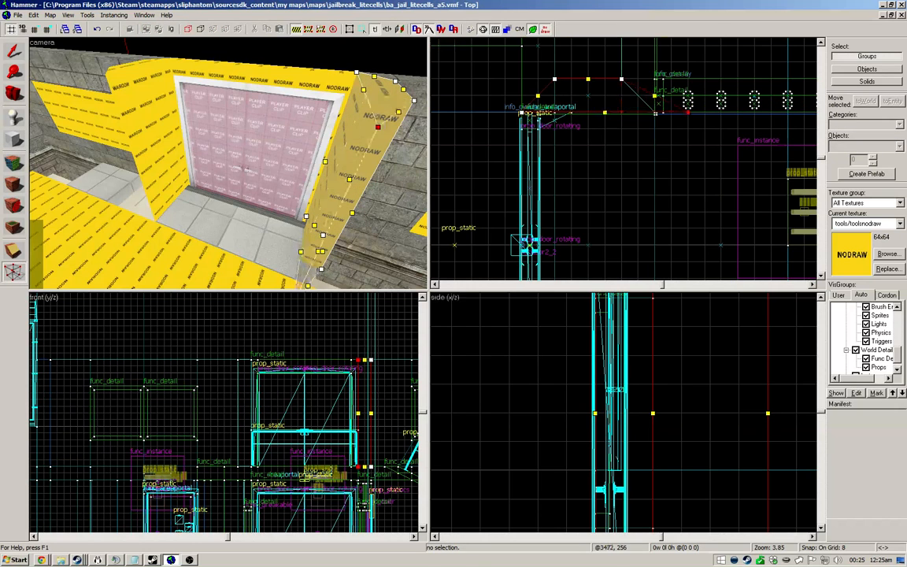
pyautogui.click(14, 51)
pyautogui.press('Escape')
# Step: Create a 16 by 40 by 128 unit nodraw block perpendicular to the first mitred block, closing the side facing the room
pyautogui.press('z')
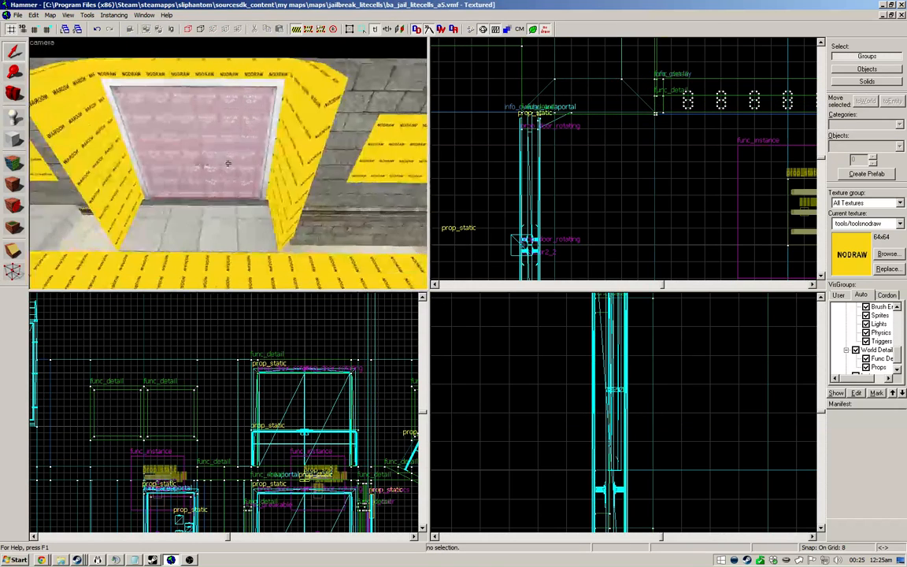
pyautogui.press('z')
pyautogui.click(266, 163)
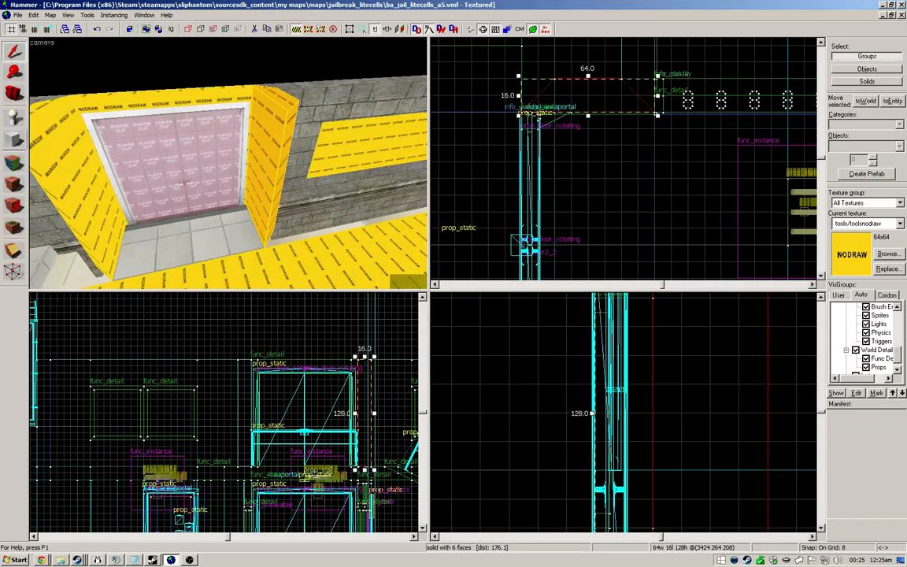
pyautogui.click(14, 139)
pyautogui.scroll(-8, 536, 112)
pyautogui.scroll(5, 549, 178)
pyautogui.moveTo(541, 145); pyautogui.dragTo(552, 155)
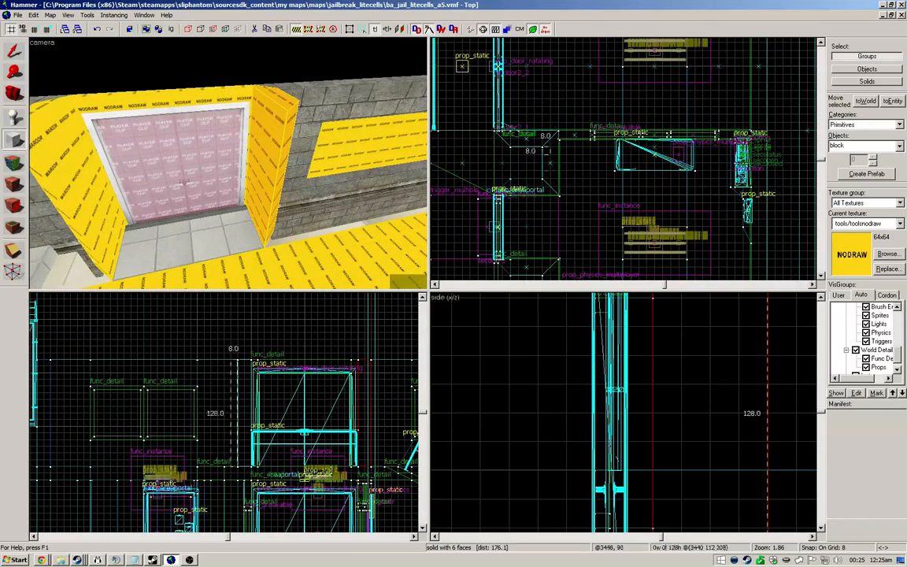
pyautogui.press('s')
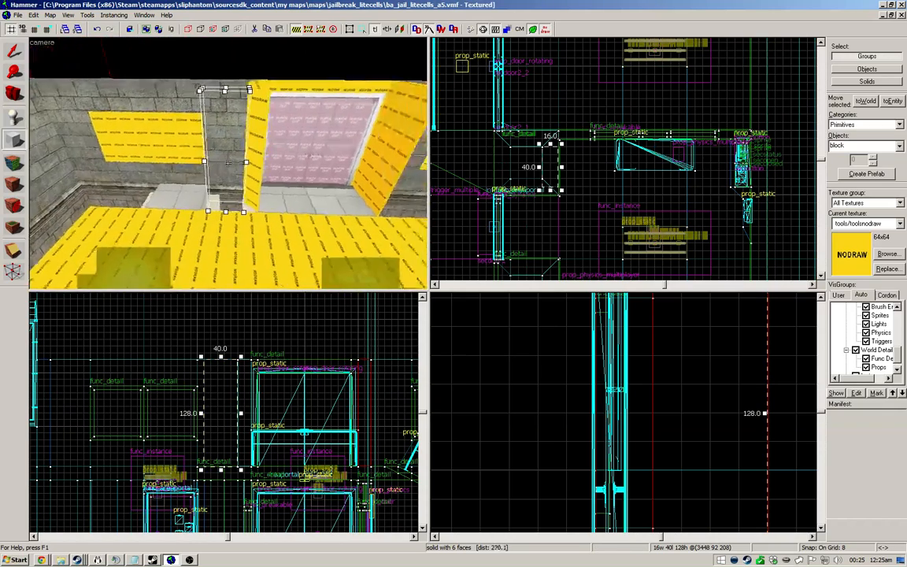
pyautogui.press('z')
pyautogui.scroll(2, 536, 173)
pyautogui.scroll(2, 511, 188)
pyautogui.press('Return')
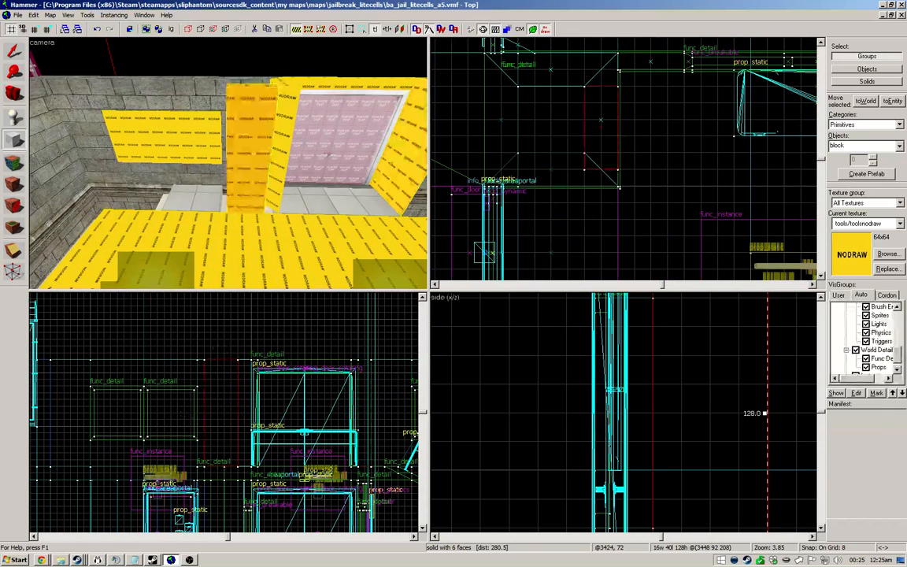
# Step: Mitre both ends of the perpendicular block by moving its end vertices, making it 64 units long and flush with the first block
pyautogui.hotkey('shift', 's')
pyautogui.hotkey('shift', 'v')
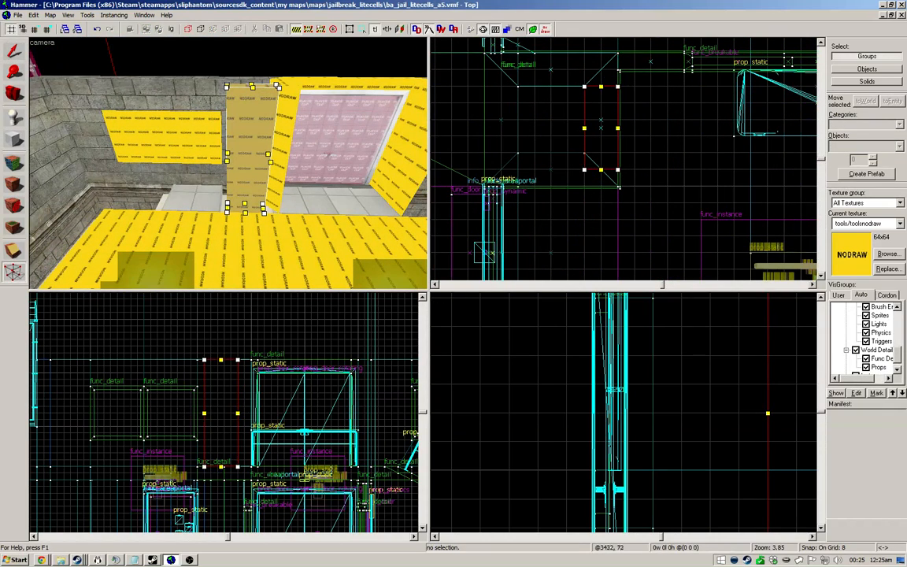
pyautogui.moveTo(619, 169); pyautogui.dragTo(619, 187)
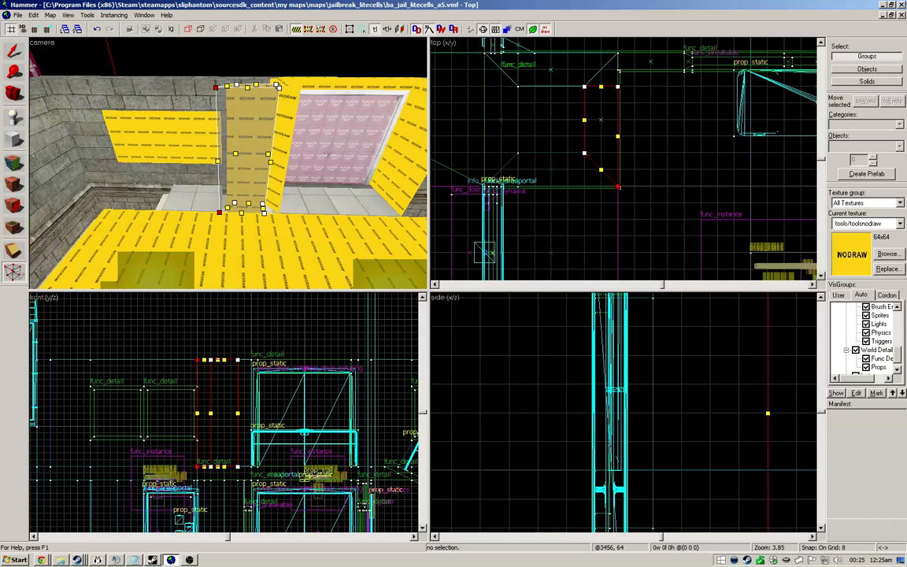
pyautogui.moveTo(618, 86); pyautogui.dragTo(618, 53)
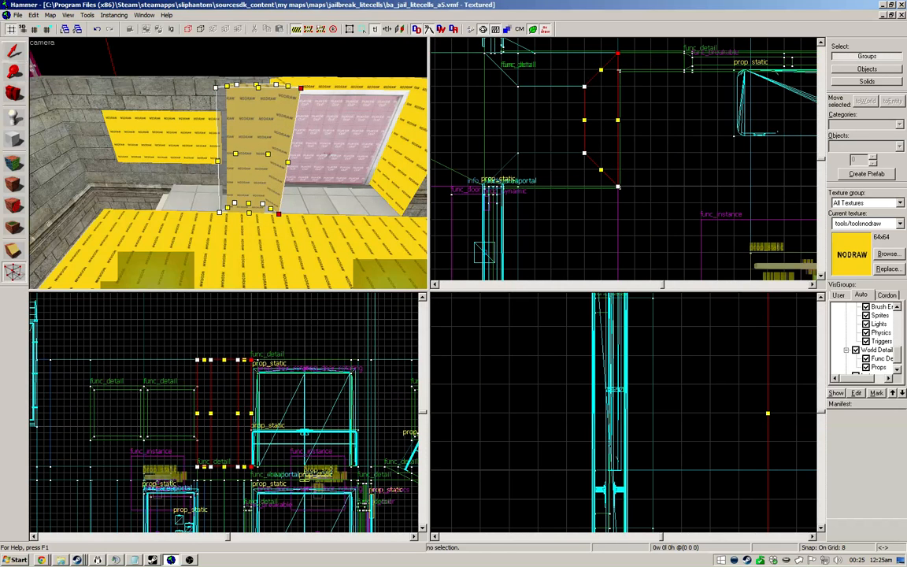
pyautogui.hotkey('shift', 's')
# Step: Add a 48 by 16 by 128 unit nodraw block opposite the first one, with its end mitred to meet the perpendicular block
pyautogui.press('w')
pyautogui.press('a')
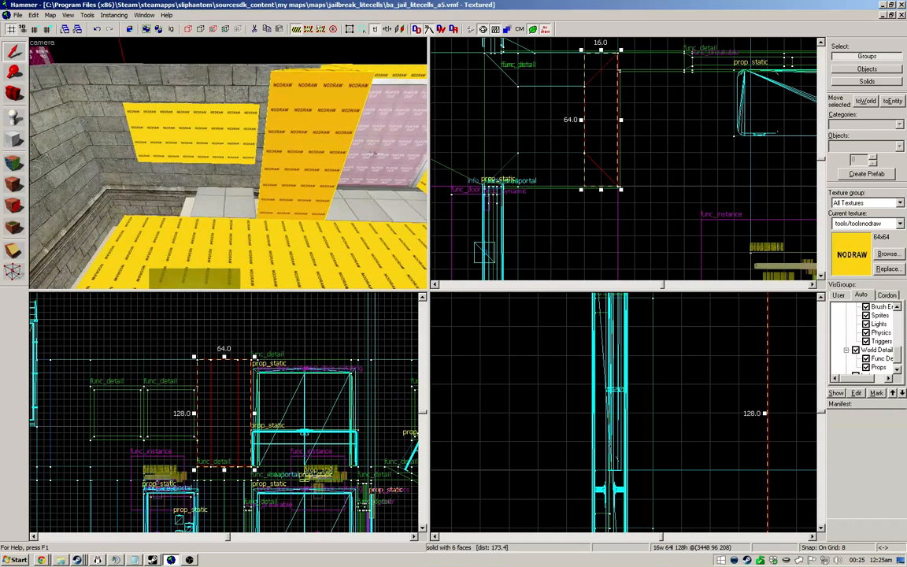
pyautogui.hotkey('shift', 'b')
pyautogui.press('w')
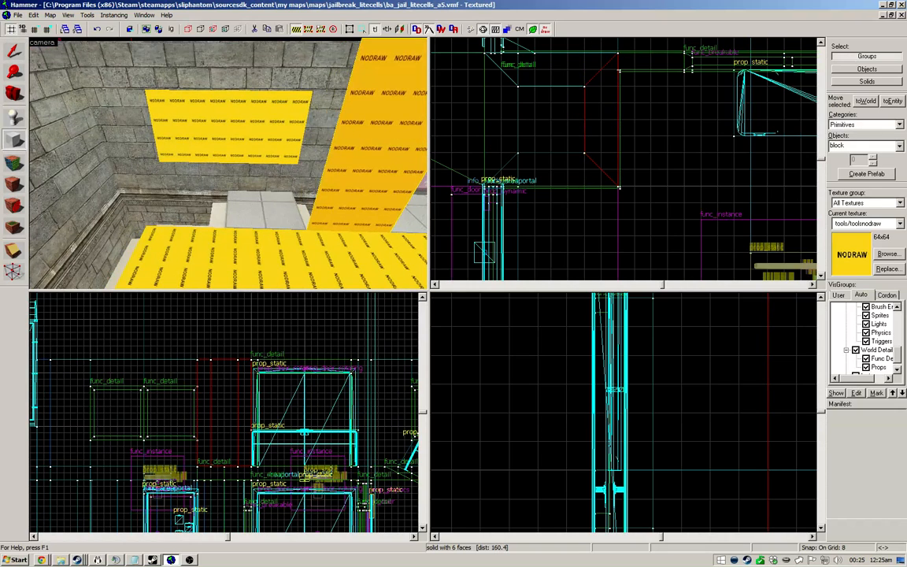
pyautogui.press('z')
pyautogui.press('z')
pyautogui.scroll(-1, 812, 77)
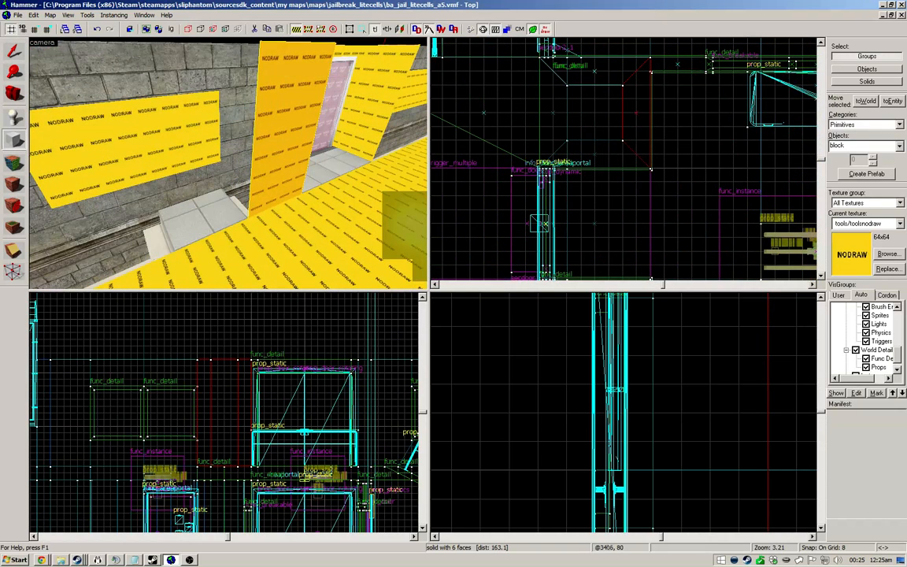
pyautogui.press('Return')
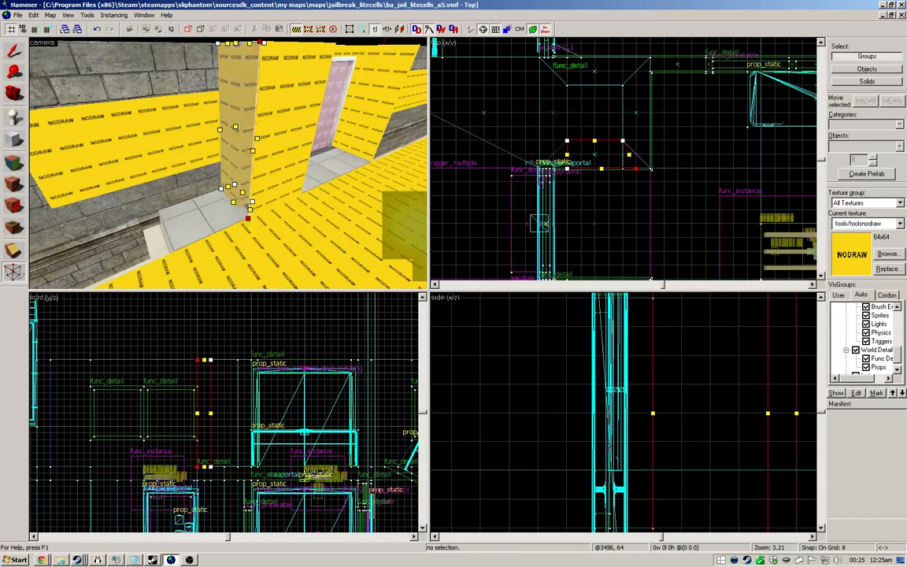
pyautogui.press('w')
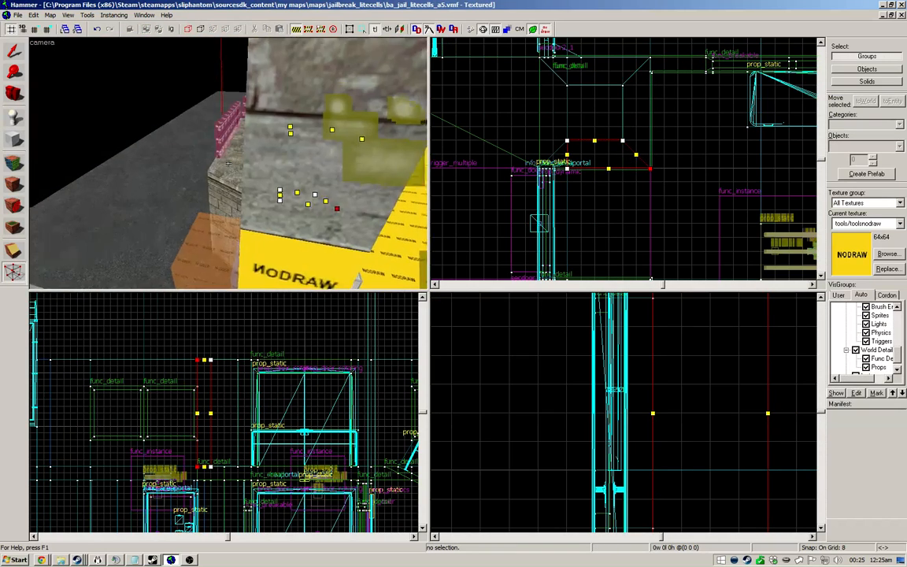
pyautogui.press('s')
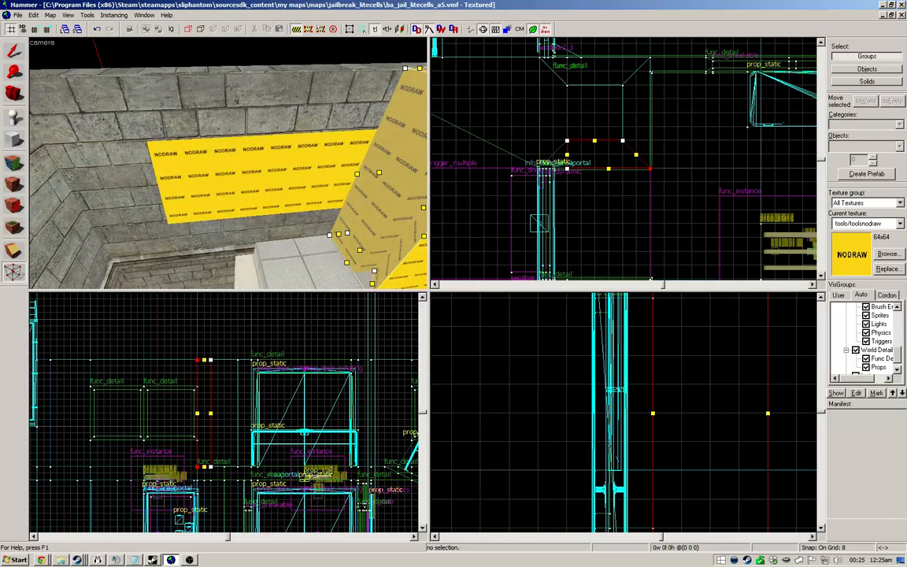
pyautogui.click(14, 51)
# Step: Create a 240 by 16 by 128 unit nodraw block across the room's end wall, beyond the row of static props
pyautogui.press('z')
pyautogui.press('s')
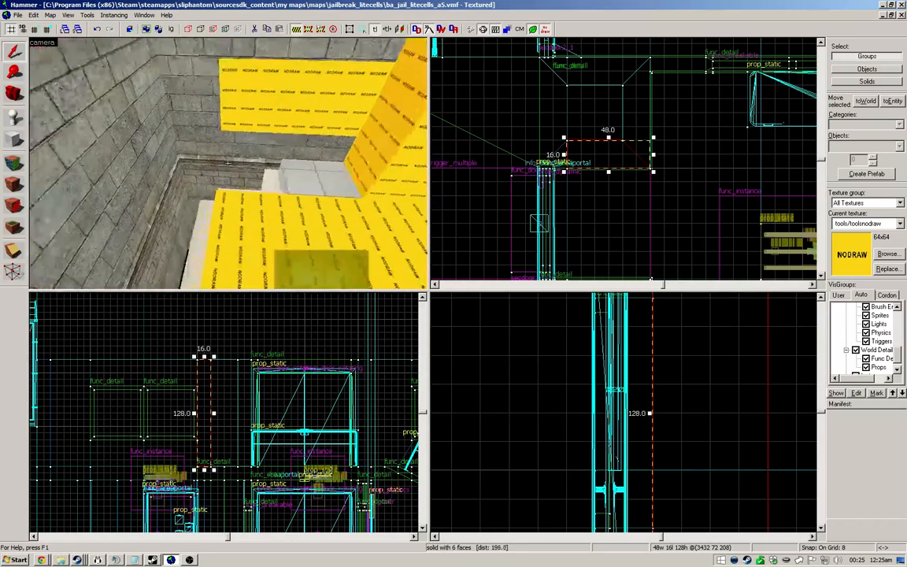
pyautogui.hotkey('shift', 'b')
pyautogui.scroll(-5, 618, 114)
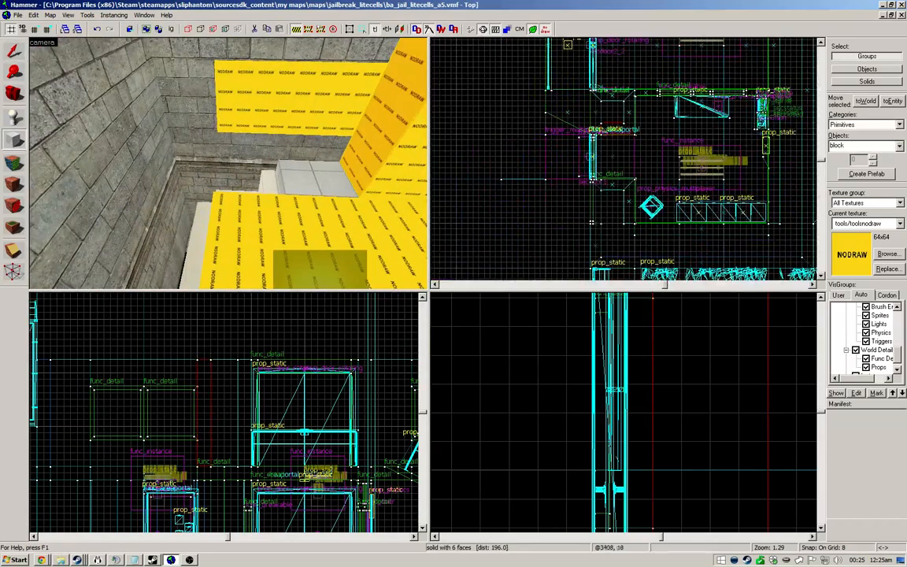
pyautogui.scroll(2, 624, 131)
pyautogui.scroll(-2, 598, 130)
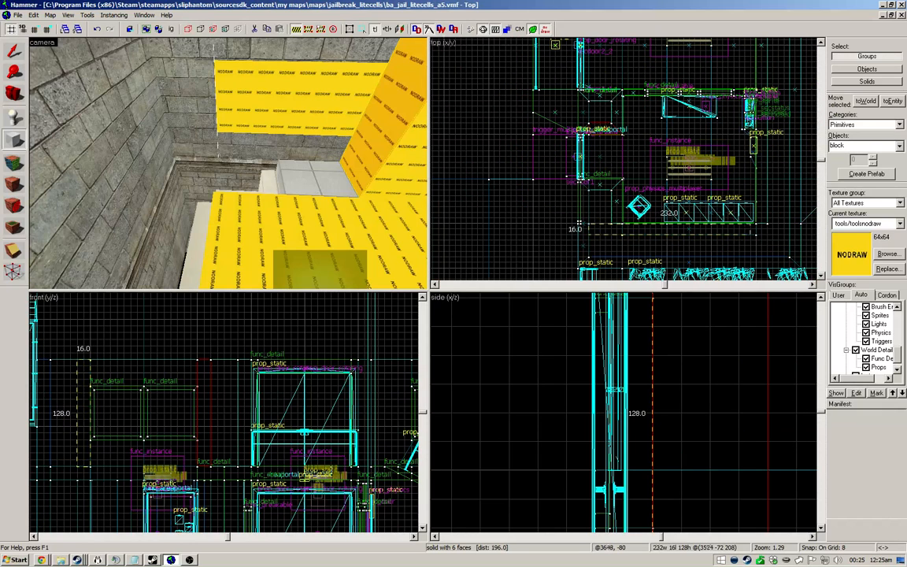
pyautogui.press('Return')
pyautogui.press('z')
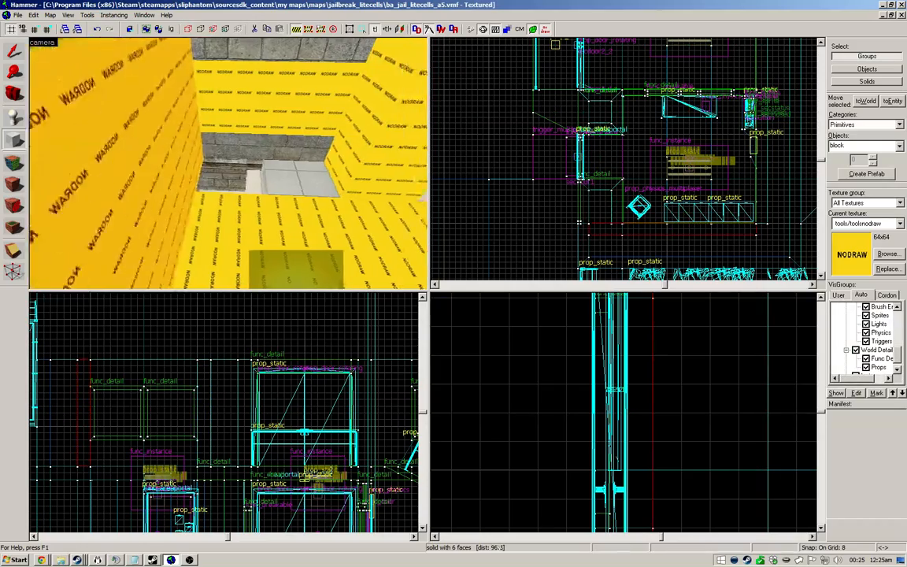
pyautogui.press('s')
pyautogui.press('w')
pyautogui.press('z')
pyautogui.click(13, 50)
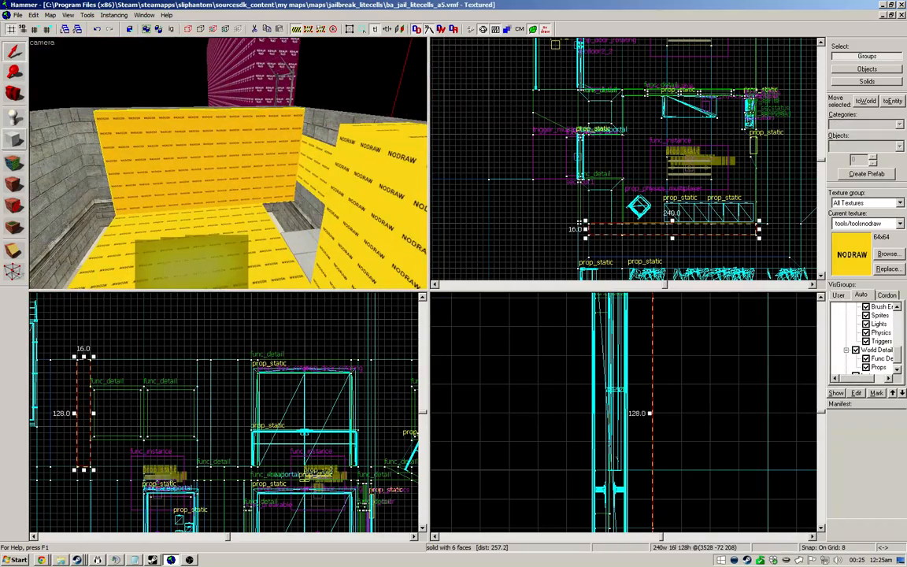
# Step: Create a 16 by 512 by 128 unit nodraw block along the long side of the room
pyautogui.click(14, 139)
pyautogui.scroll(-2, 644, 133)
pyautogui.scroll(2, 780, 225)
pyautogui.scroll(-5, 694, 184)
pyautogui.moveTo(694, 184); pyautogui.dragTo(691, 118)
pyautogui.scroll(5, 695, 93)
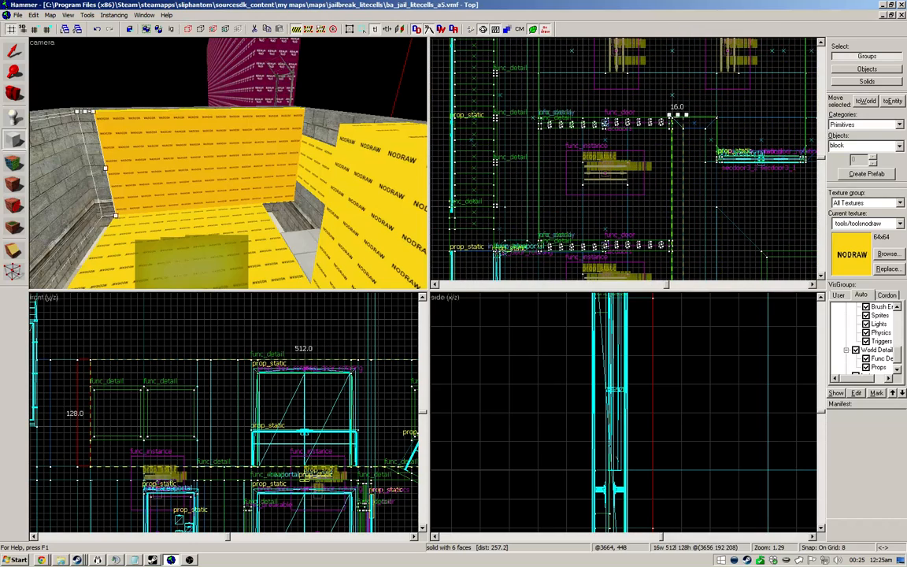
pyautogui.press('Return')
# Step: Mitre the end of the 512-unit block by pulling its outer corner vertices back with vertex manipulation
pyautogui.press('z')
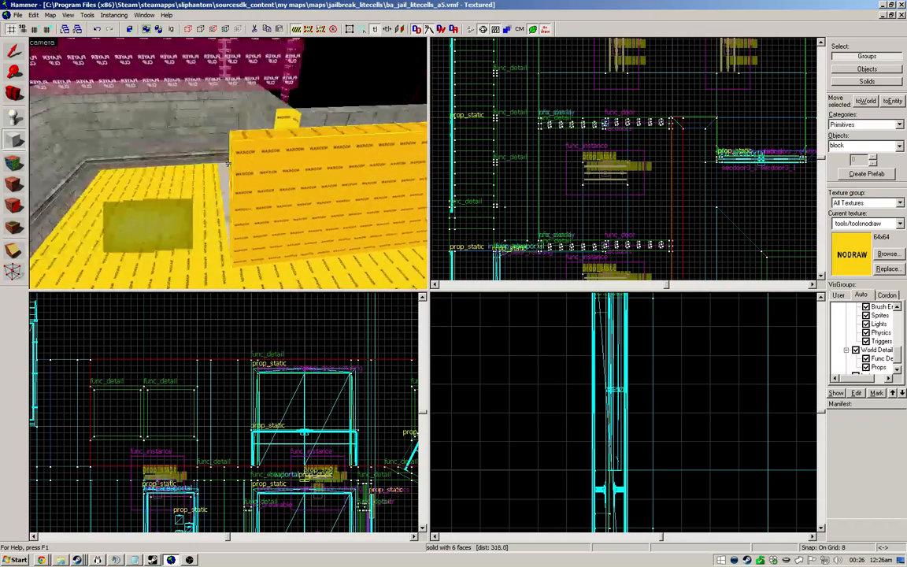
pyautogui.press('z')
pyautogui.click(14, 272)
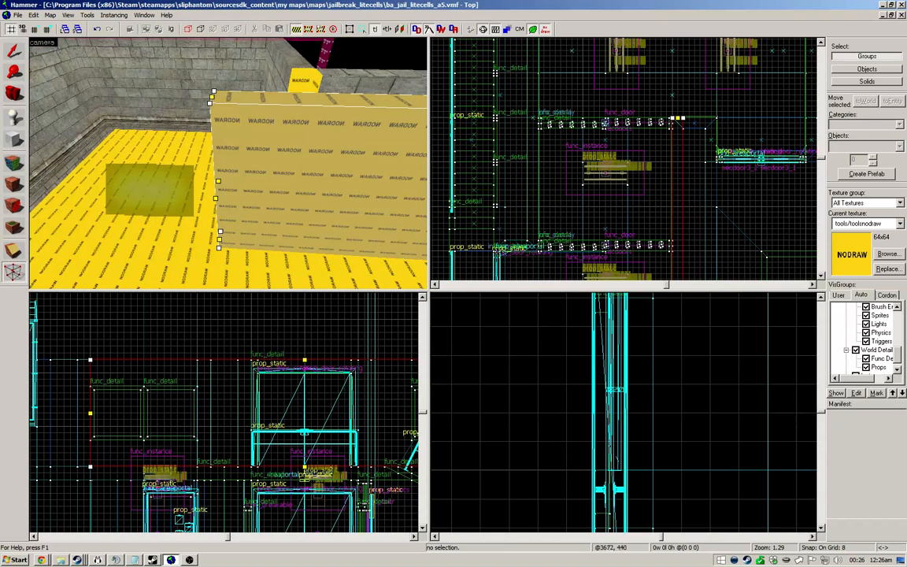
pyautogui.moveTo(683, 117); pyautogui.dragTo(682, 128)
pyautogui.click(13, 51)
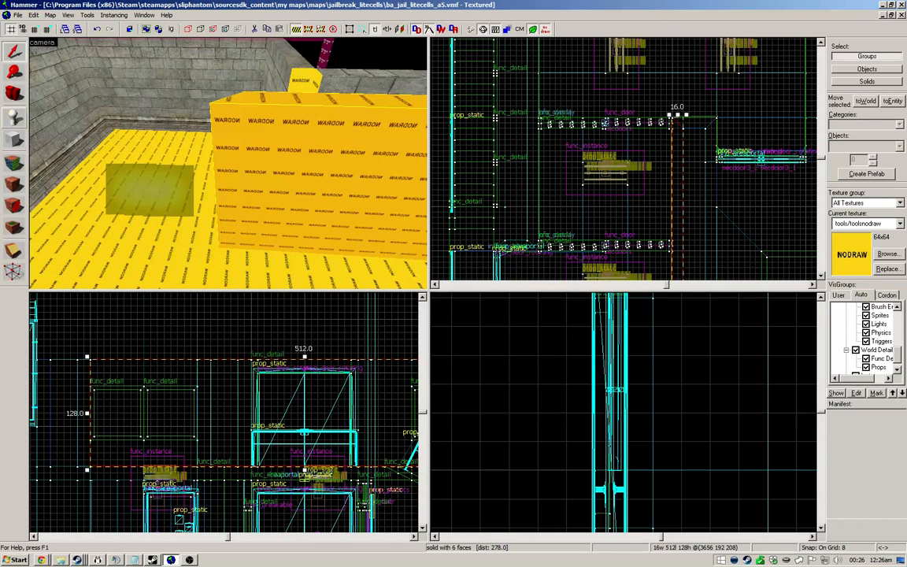
# Step: Create a nodraw block perpendicular to the mitred end of the 512-unit wall, running past the double doors
pyautogui.click(13, 139)
pyautogui.moveTo(677, 173); pyautogui.dragTo(615, 174, button='middle')
pyautogui.moveTo(621, 118); pyautogui.dragTo(755, 129)
pyautogui.press('Return')
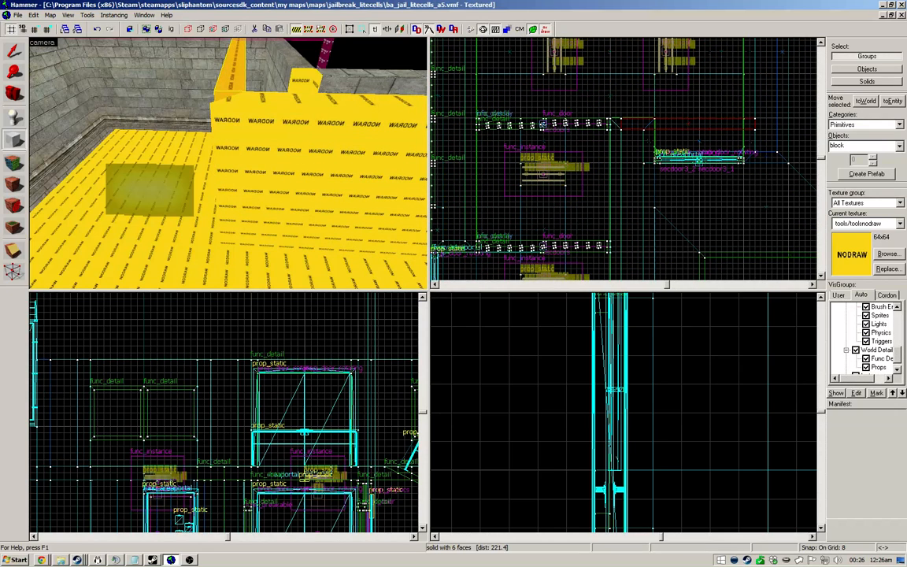
# Step: Mitre the perpendicular block's near end against the 512-unit wall and shorten its far end to the room's edge
pyautogui.click(14, 271)
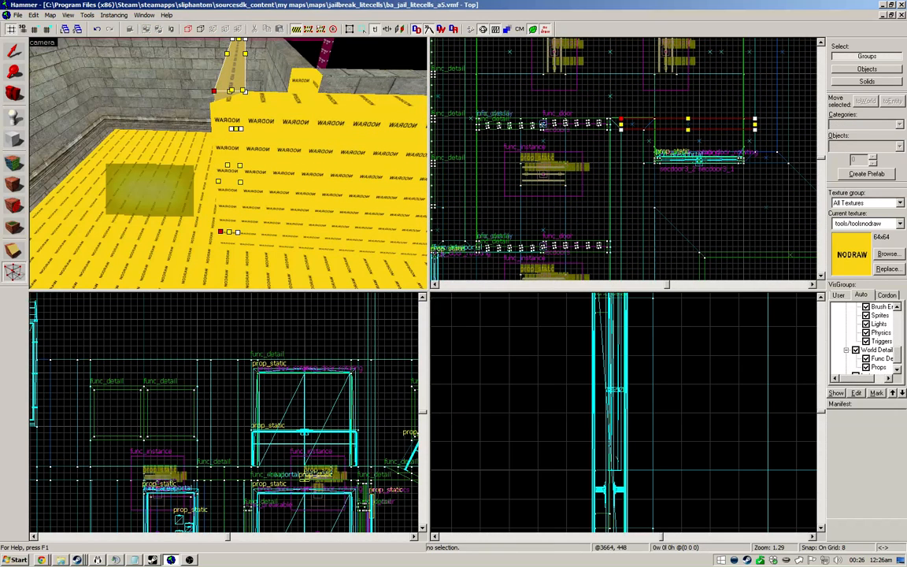
pyautogui.scroll(-3, 734, 177)
pyautogui.scroll(7, 627, 158)
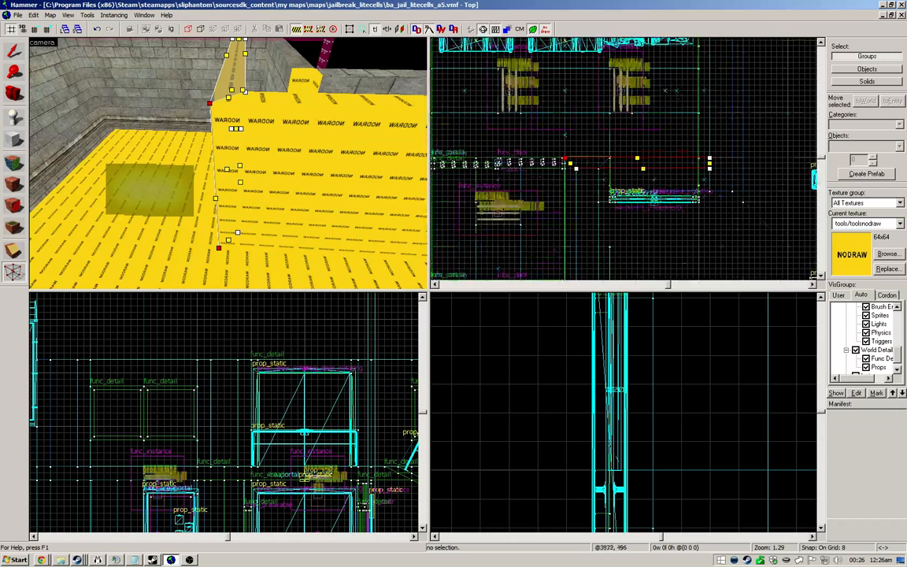
pyautogui.moveTo(679, 175); pyautogui.dragTo(692, 175)
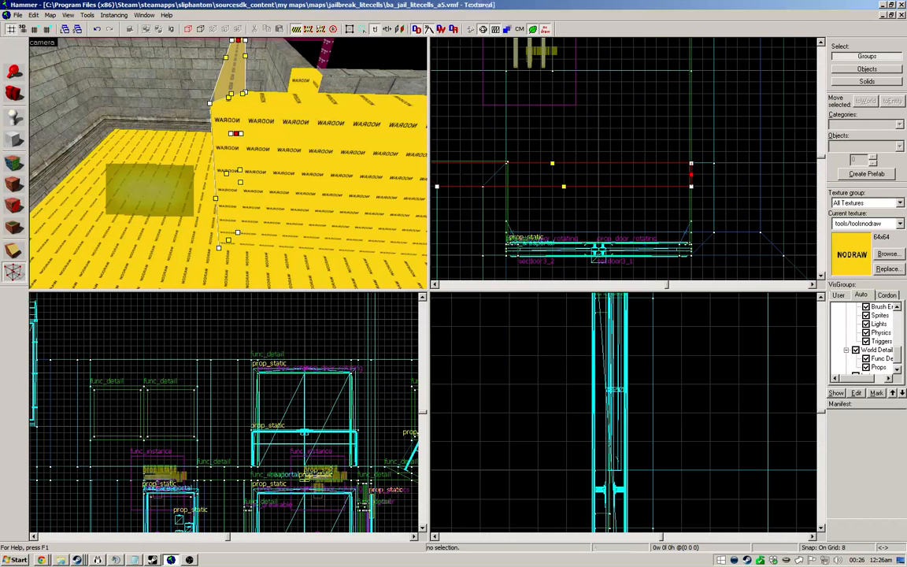
pyautogui.click(13, 52)
# Step: Create a nodraw block at a right angle to the shortened end, along the room's outer side up to the static props
pyautogui.click(14, 139)
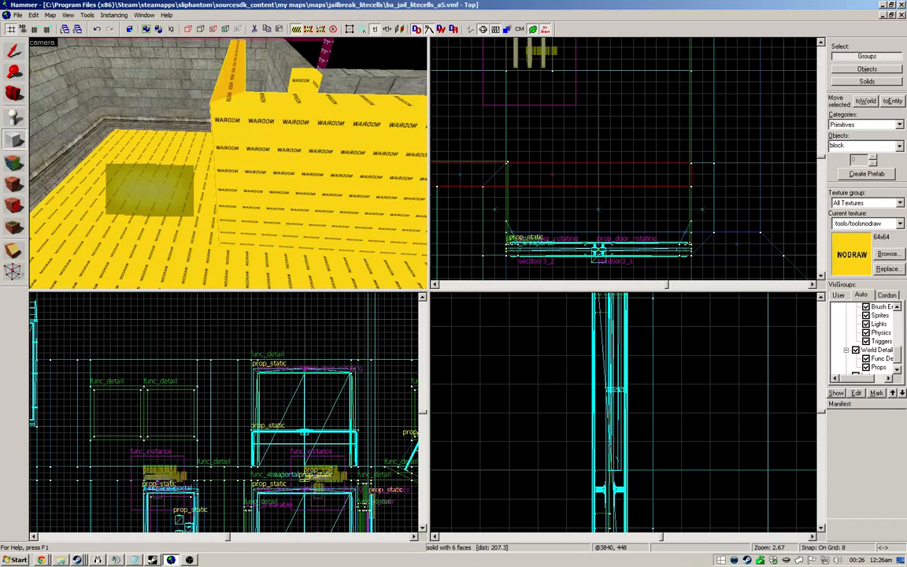
pyautogui.scroll(-4, 686, 165)
pyautogui.moveTo(692, 97); pyautogui.dragTo(681, 97)
pyautogui.press('Return')
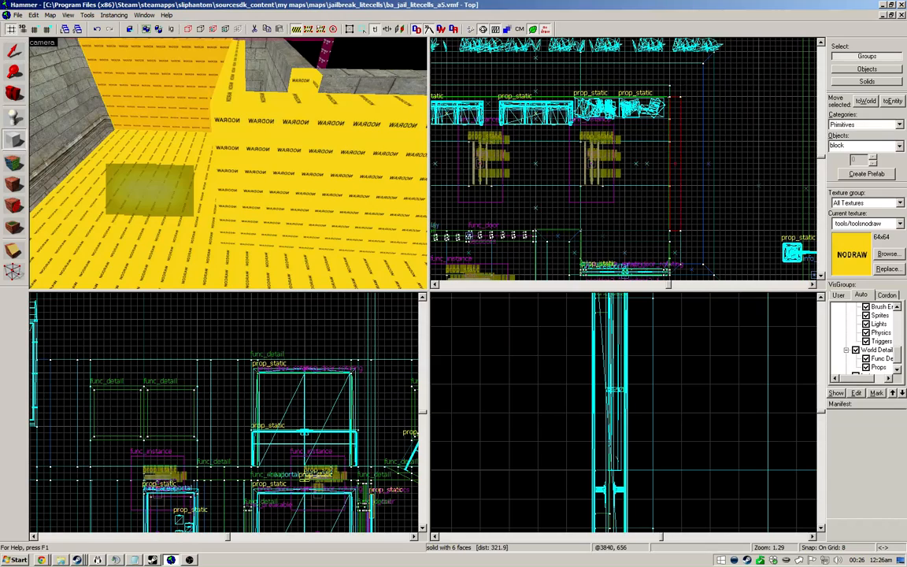
# Step: Create a 384 by 16 by 128 unit nodraw block along the wall behind the row of static props
pyautogui.moveTo(670, 85)
pyautogui.mouseDown()
pyautogui.moveTo(760, 90)
pyautogui.moveTo(613, 91)
pyautogui.mouseUp()
pyautogui.scroll(-4, 788, 90)
pyautogui.scroll(4, 614, 90)
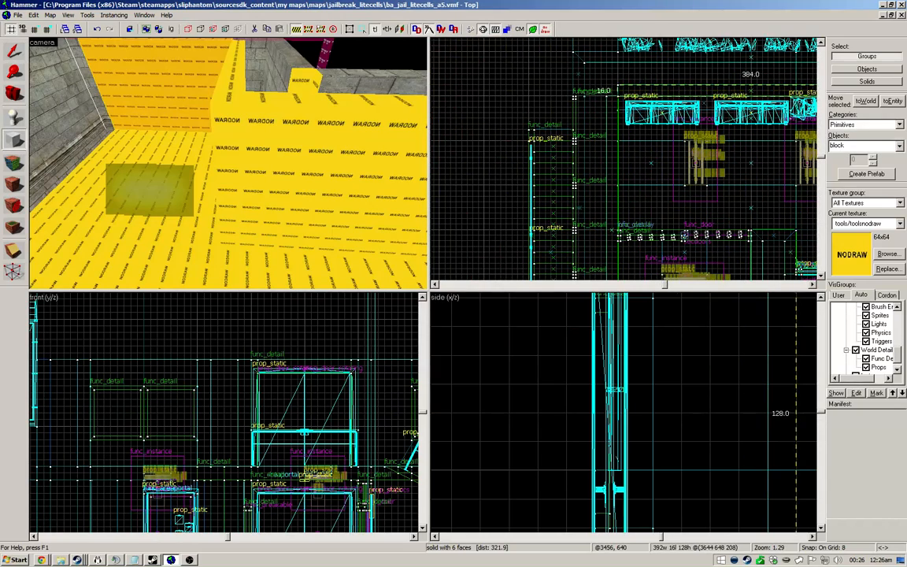
pyautogui.press('Return')
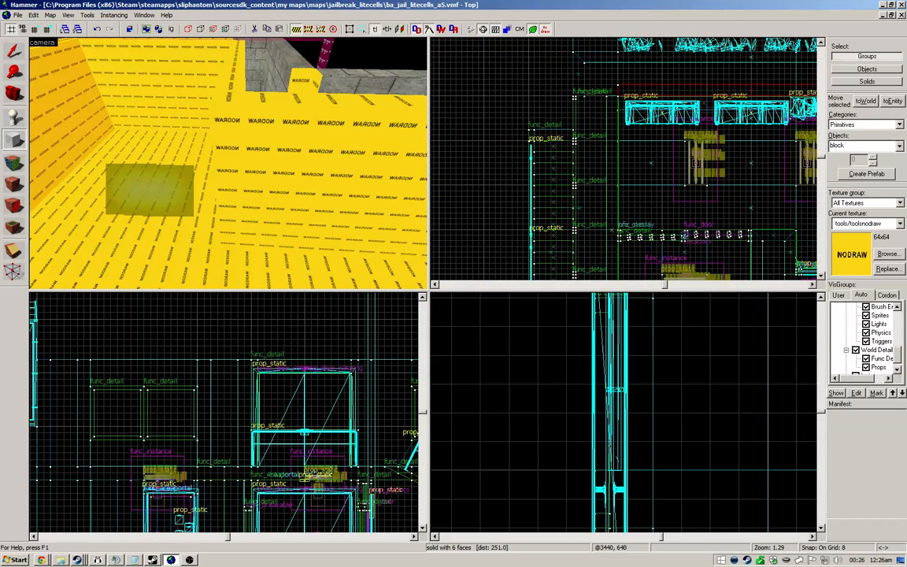
# Step: Create a 16 by 384 by 128 unit nodraw block along the remaining open side, down to the doorway corner
pyautogui.scroll(-4, 581, 72)
pyautogui.moveTo(607, 97); pyautogui.dragTo(599, 209)
pyautogui.scroll(6, 600, 213)
pyautogui.press('Return')
# Step: Mitre the doorway end of the 16 by 384 by 128 block by moving its corner vertices to meet the adjoining block
pyautogui.click(13, 272)
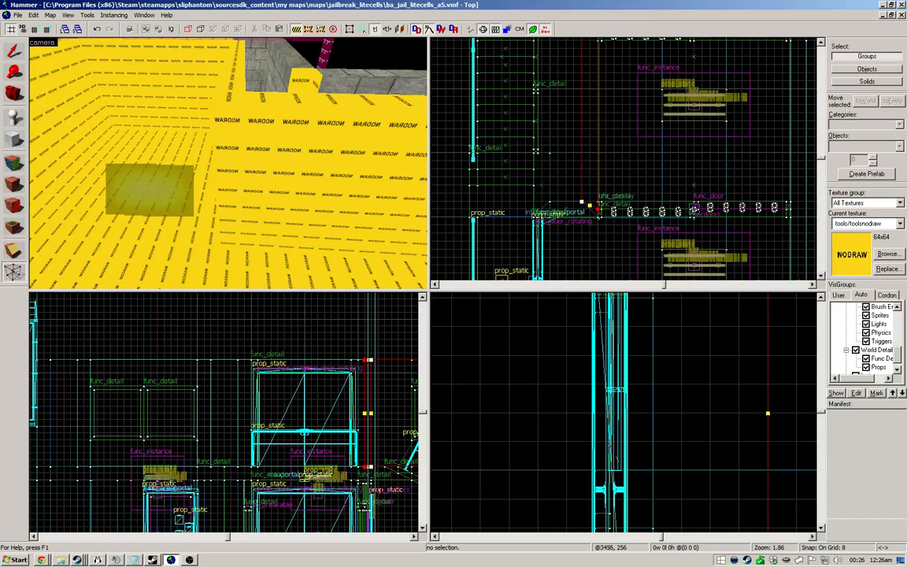
pyautogui.click(599, 218)
pyautogui.press('z')
pyautogui.click(229, 163)
pyautogui.press('z')
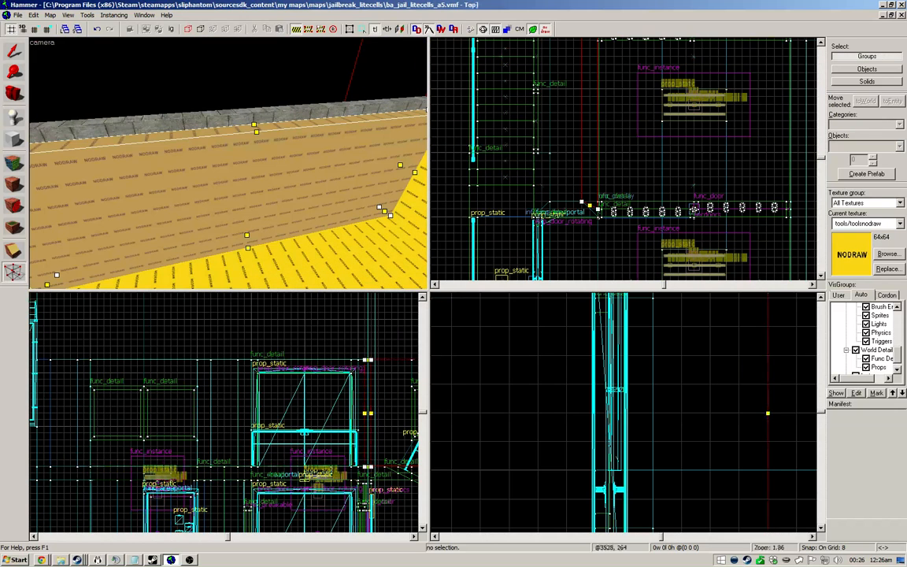
pyautogui.hotkey('shift', 's')
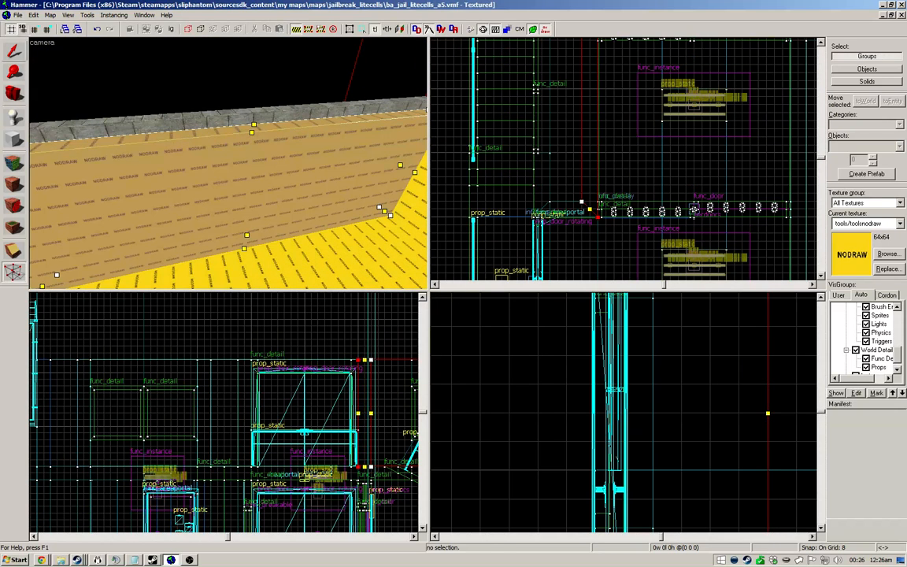
pyautogui.press('Delete')
pyautogui.press('z')
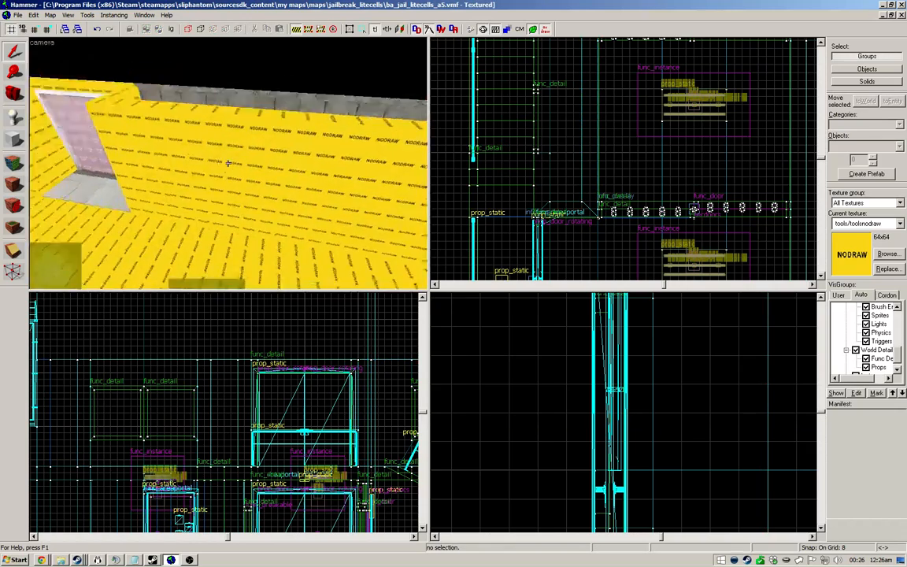
pyautogui.hotkey('ctrl', 'z')
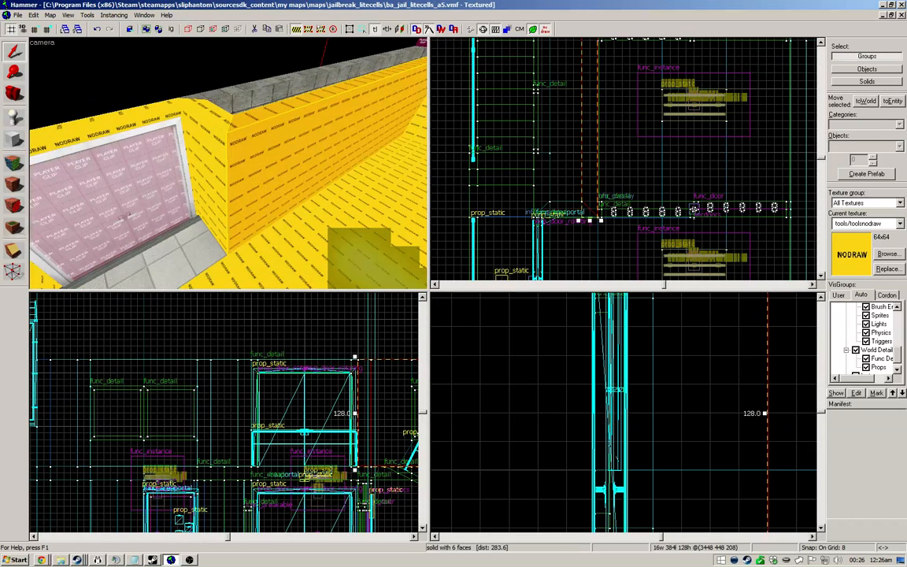
# Step: Try squaring off the mitred corner beside the doorway by moving the vertices of both adjoining blocks
pyautogui.hotkey('shift', 'v')
pyautogui.scroll(4, 596, 211)
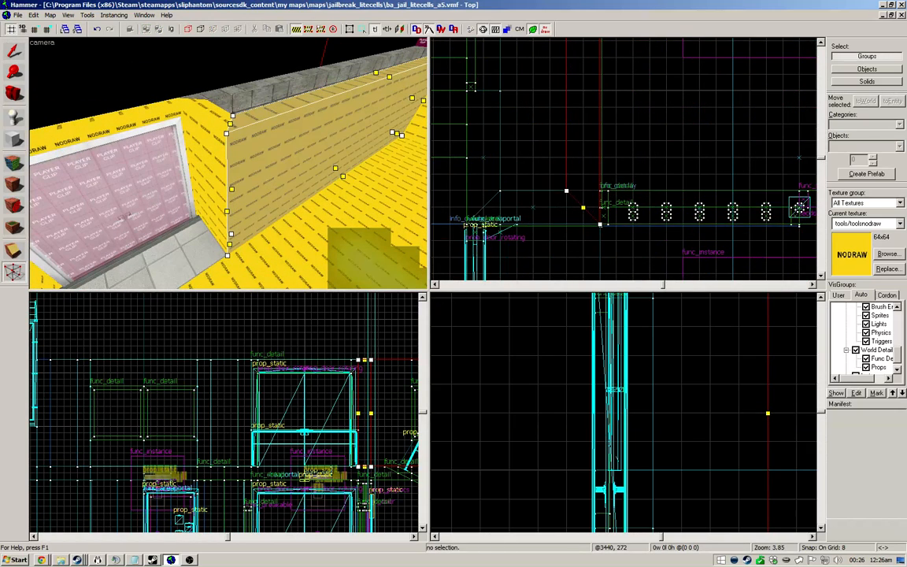
pyautogui.click(566, 191)
pyautogui.moveTo(566, 191); pyautogui.dragTo(566, 225)
pyautogui.click(207, 161)
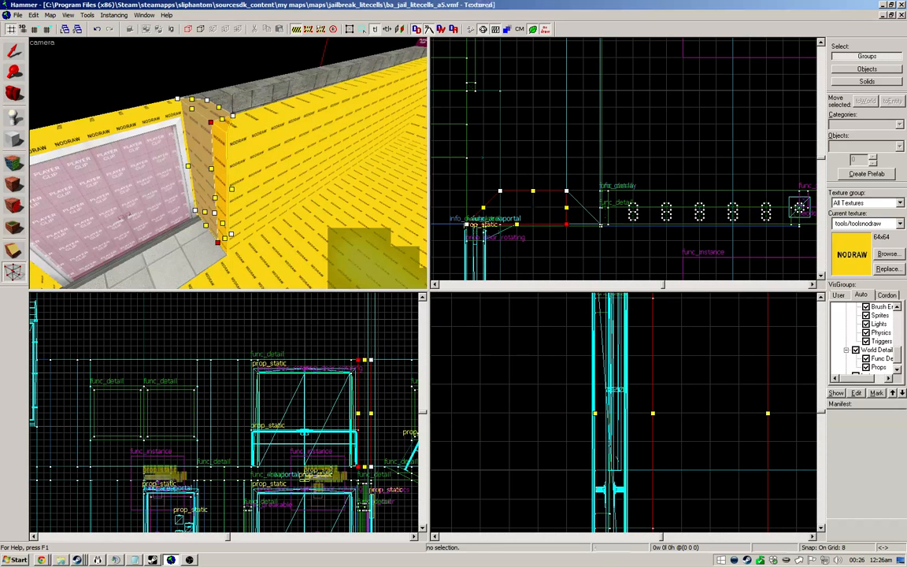
pyautogui.hotkey('shift', 'a')
pyautogui.press('z')
pyautogui.press('w')
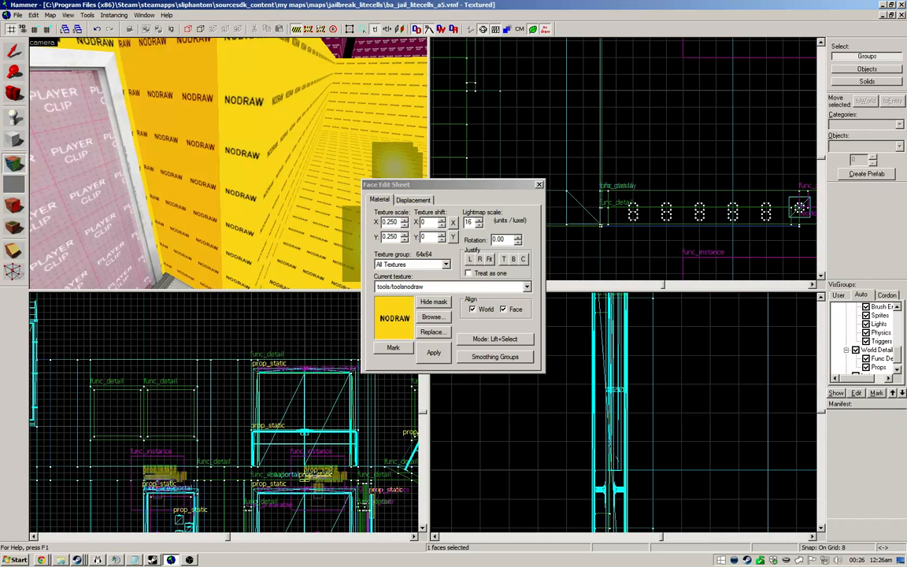
# Step: Restore the mitre beside the doorway by moving the end vertices of both adjoining blocks back to the shared corner
pyautogui.hotkey('shift', 'v')
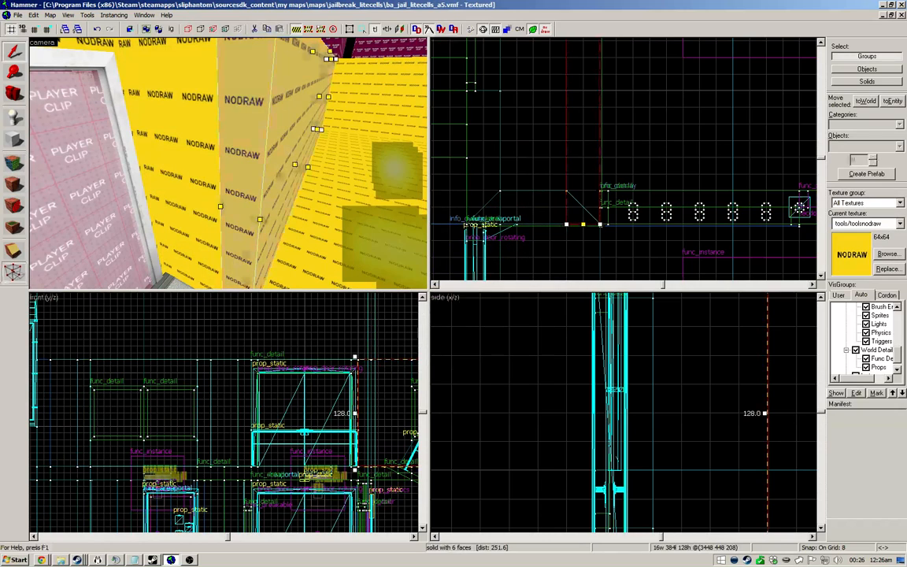
pyautogui.moveTo(567, 224); pyautogui.dragTo(566, 191)
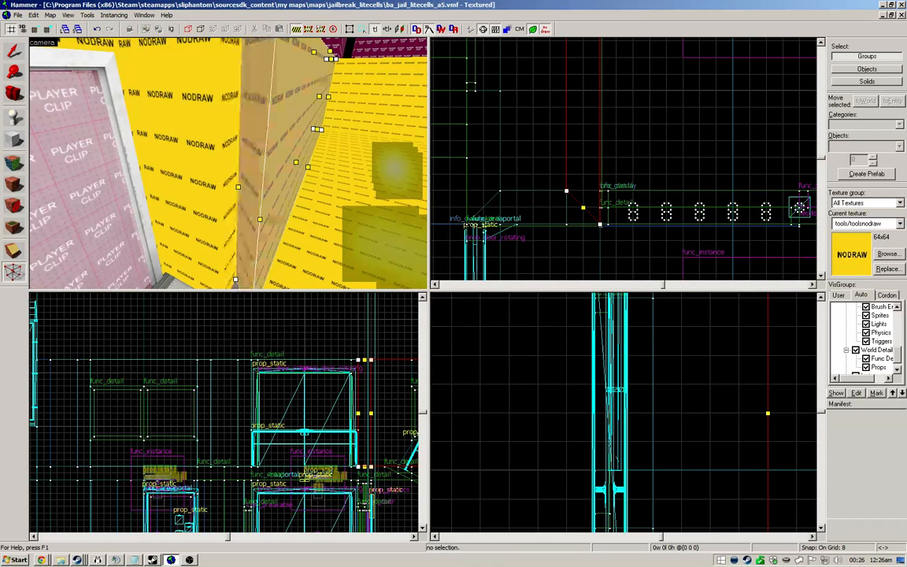
pyautogui.click(203, 150)
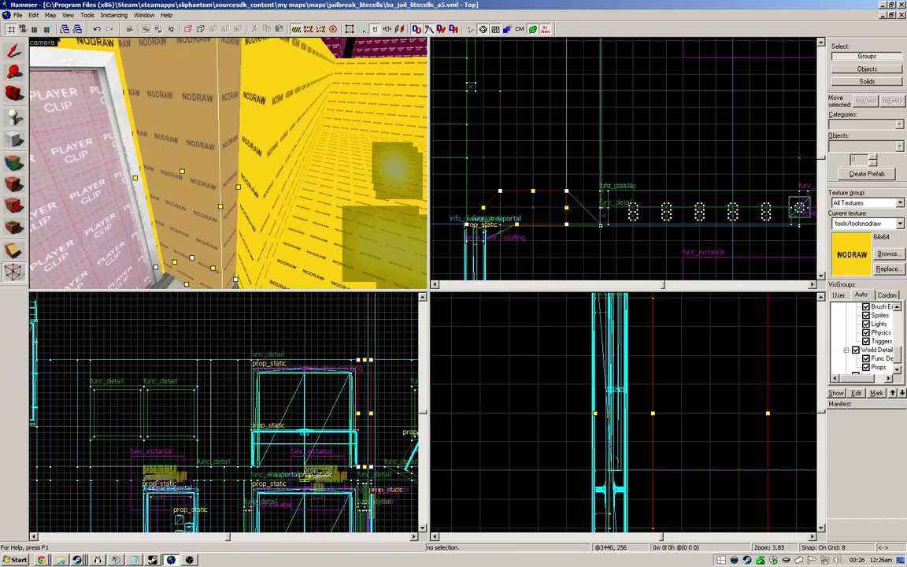
pyautogui.moveTo(567, 224); pyautogui.dragTo(601, 224)
pyautogui.click(13, 51)
pyautogui.press('Escape')
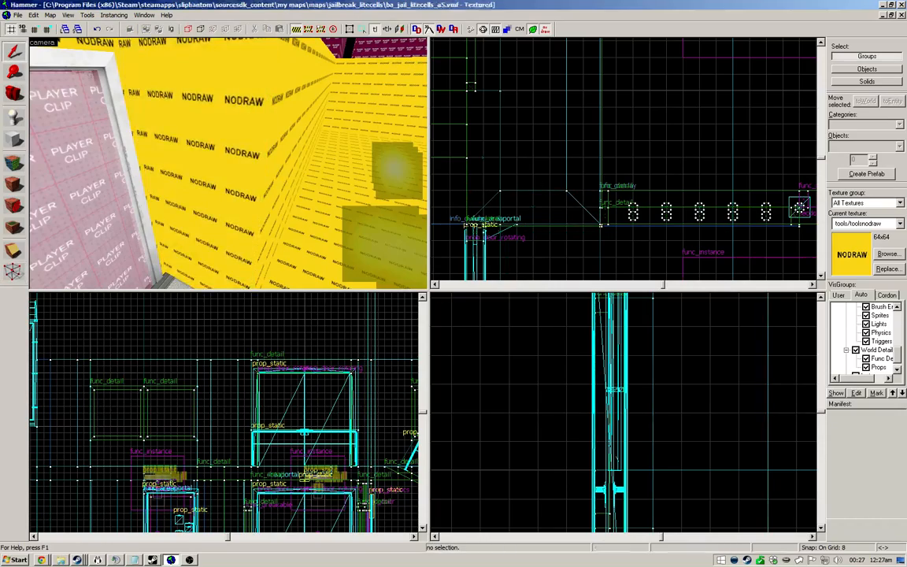
# Step: Inspect the rebuilt nodraw walls and their corners from inside and above the room
pyautogui.press('z')
pyautogui.press('s')
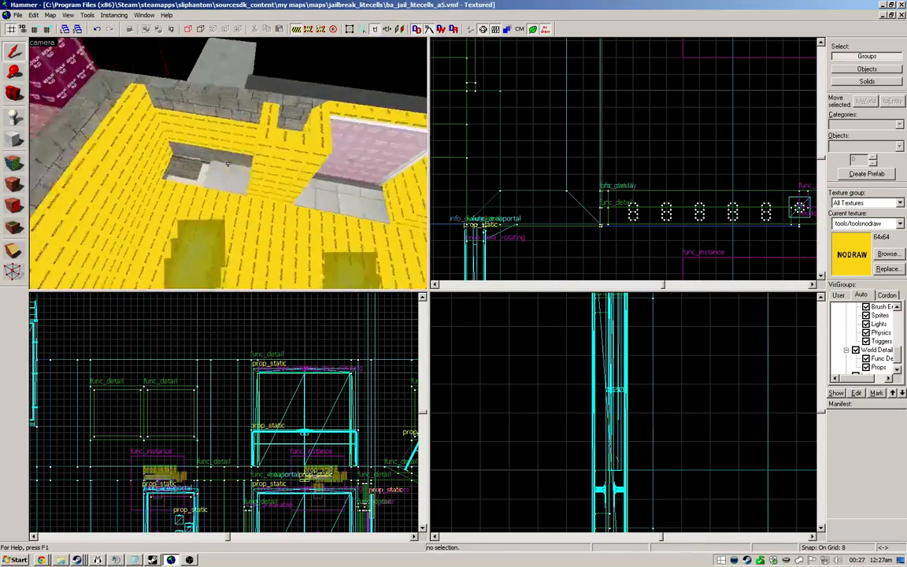
pyautogui.press('w')
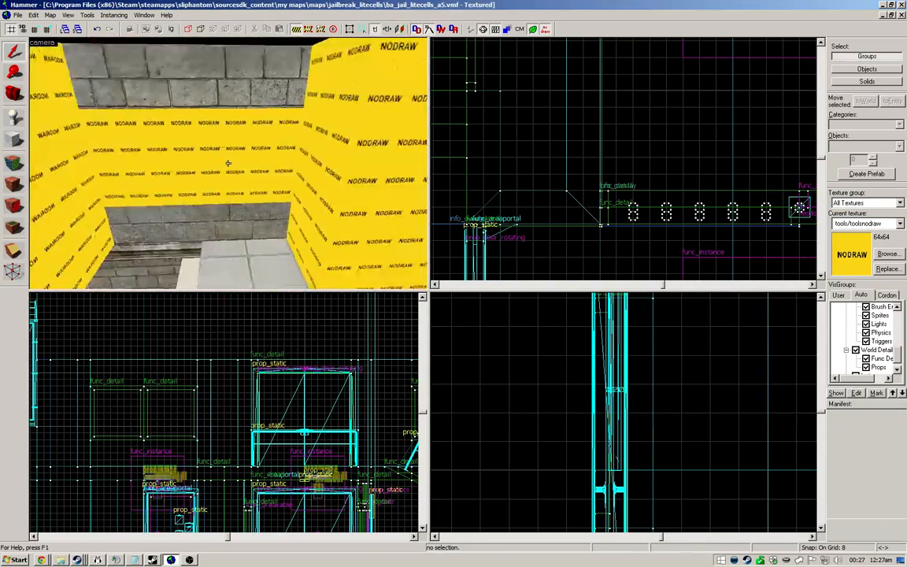
pyautogui.press('z')
pyautogui.click(146, 142)
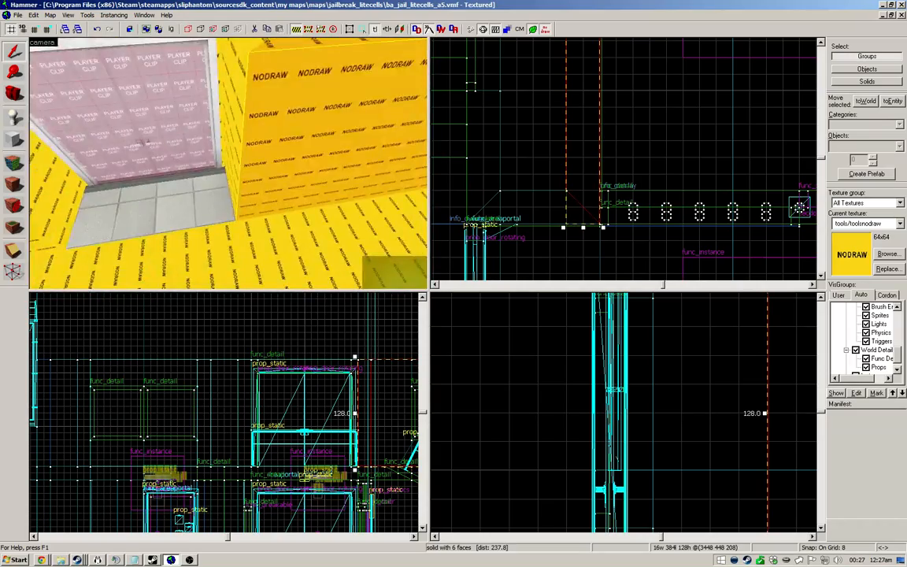
pyautogui.press('z')
pyautogui.press('s')
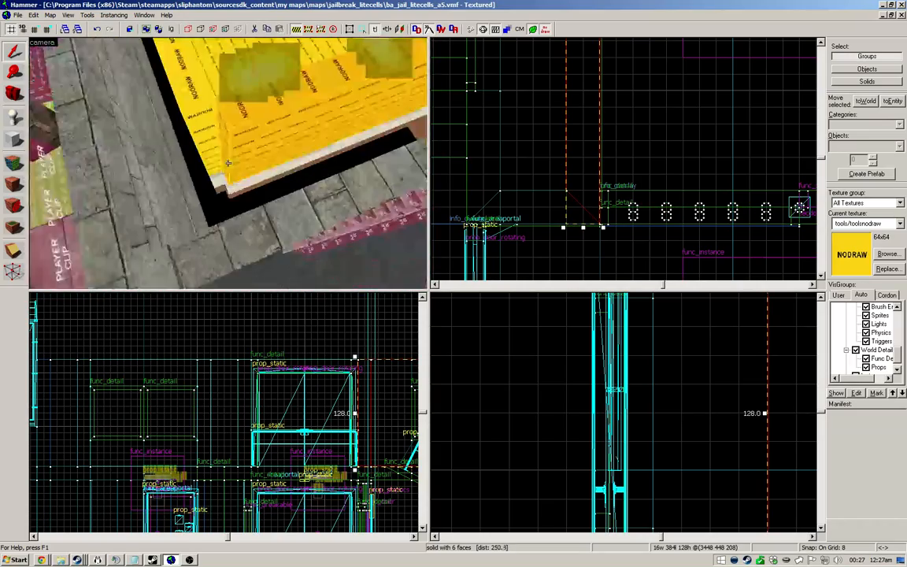
pyautogui.press('w')
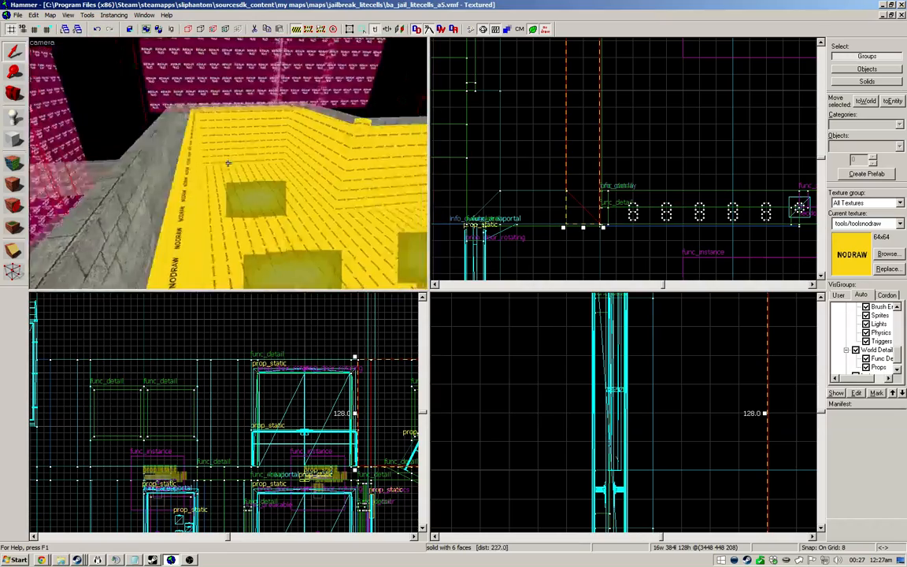
pyautogui.press('w')
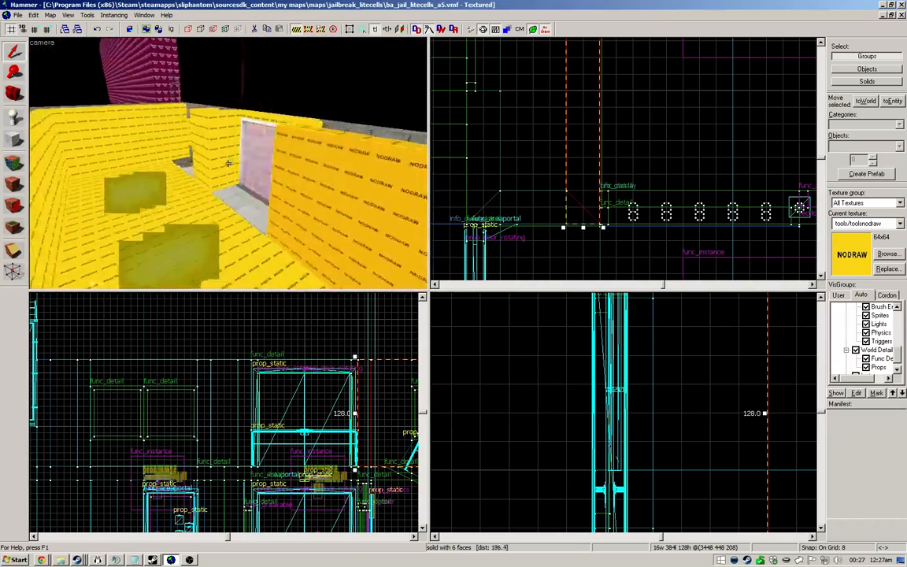
pyautogui.press('w')
# Step: Select the two outer nodraw floor strips and lower their top faces to about half the thickness
pyautogui.click(227, 164)
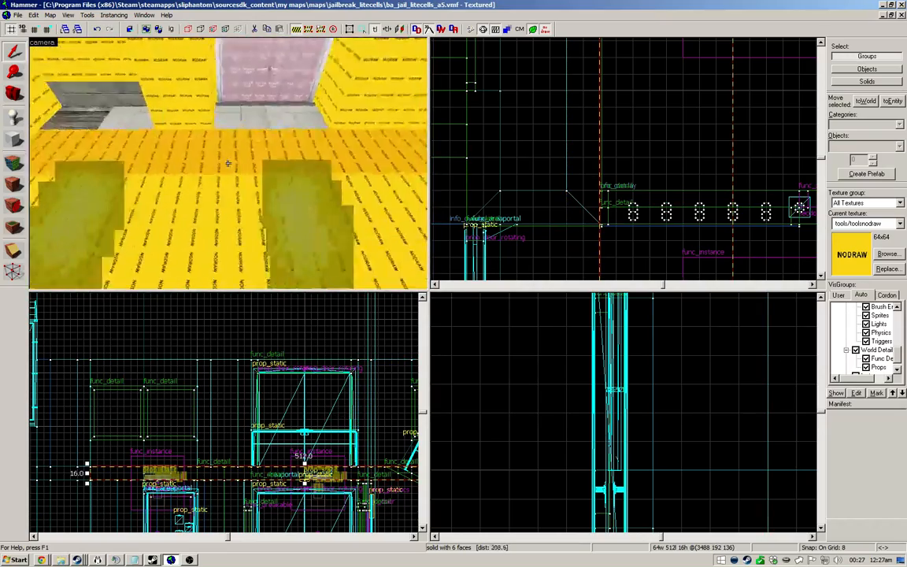
pyautogui.keyDown('ctrl'); pyautogui.click(228, 163); pyautogui.keyUp('ctrl')
pyautogui.press('Escape')
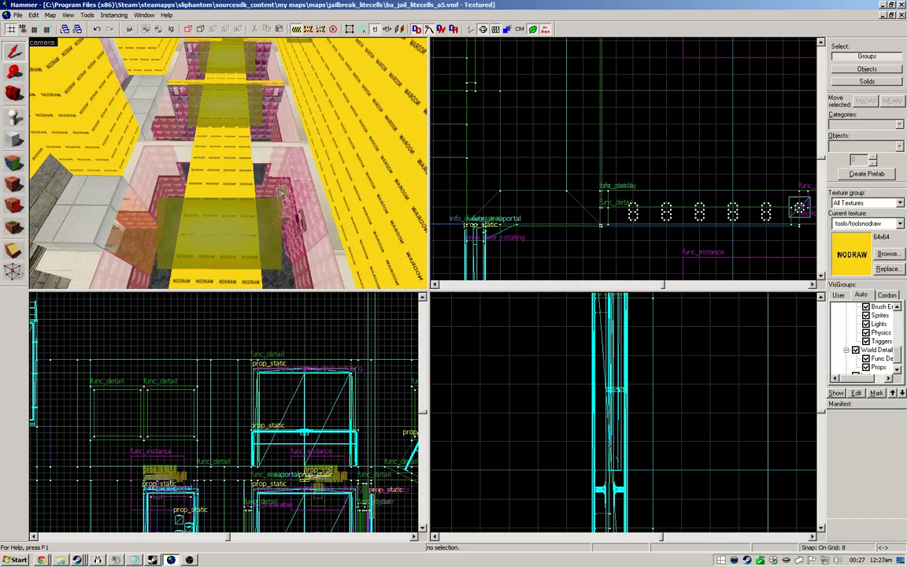
pyautogui.hotkey('ctrl', 'z')
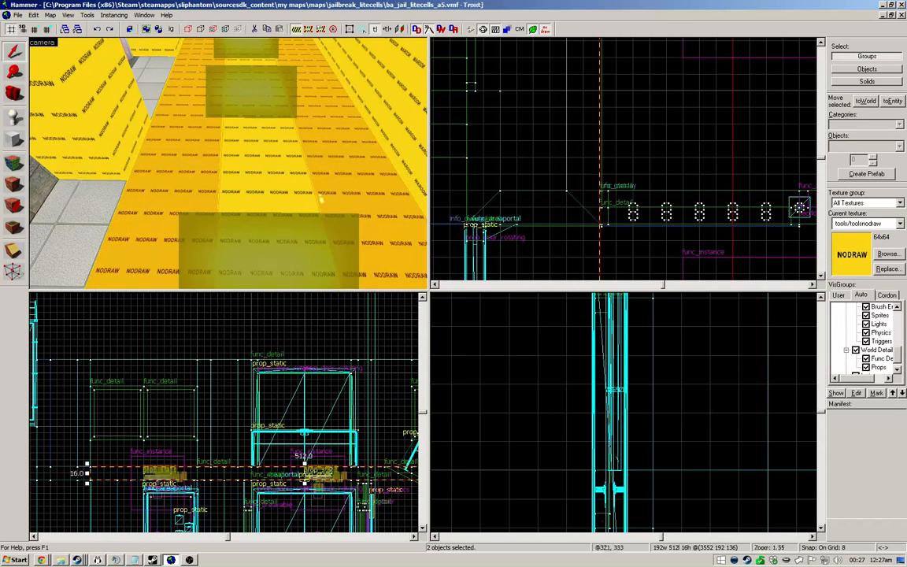
pyautogui.hotkey('ctrl', 'e')
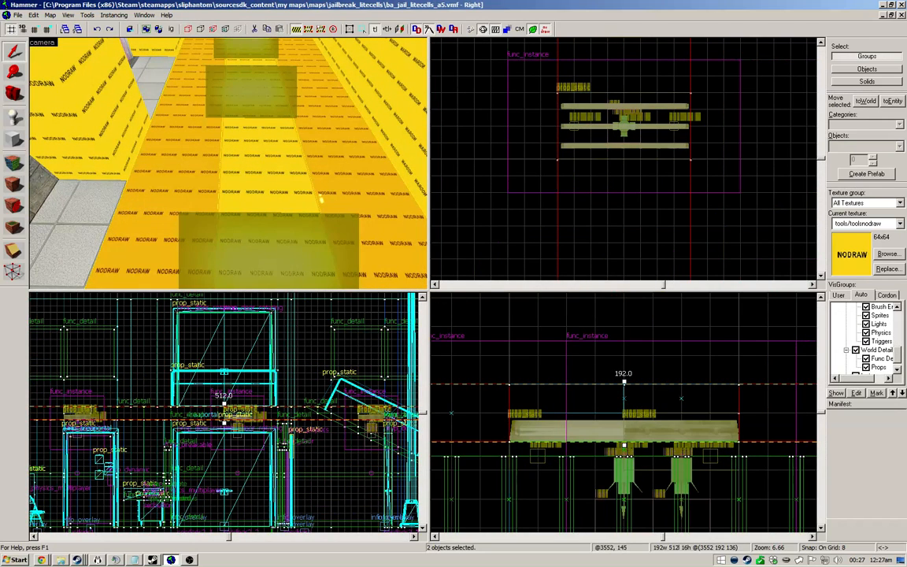
pyautogui.moveTo(624, 381); pyautogui.dragTo(624, 410)
pyautogui.press('Escape')
pyautogui.press('z')
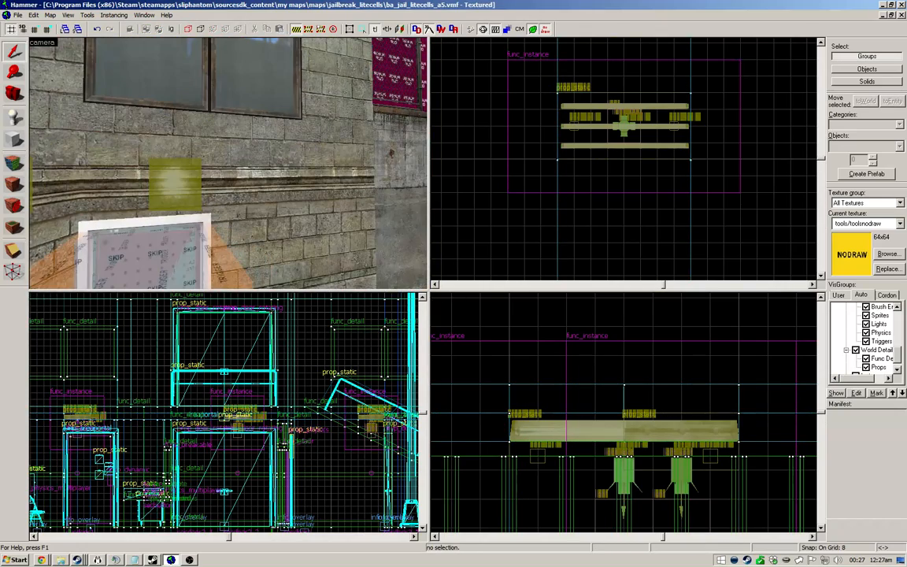
# Step: Delete the func_instance ceiling light and examine the nodraw recess it covered
pyautogui.click(264, 180)
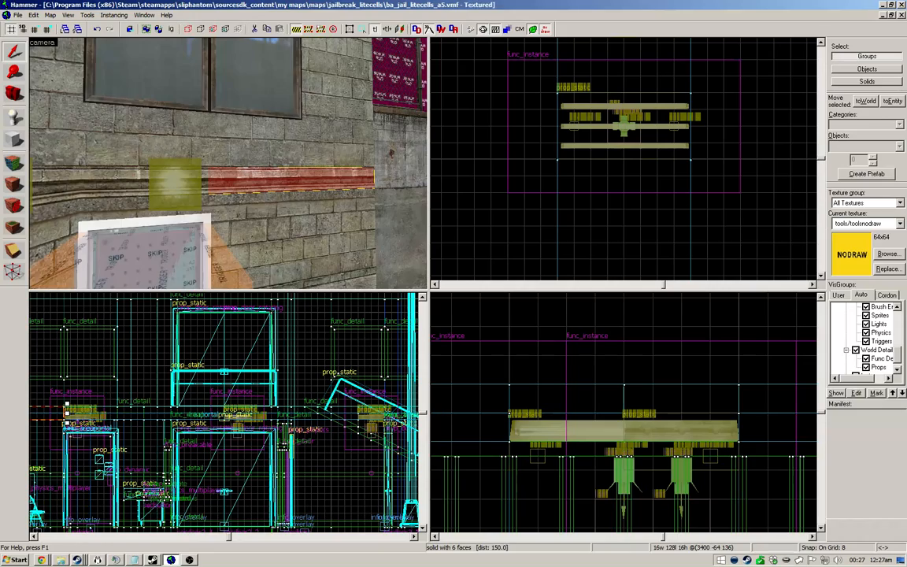
pyautogui.press('s')
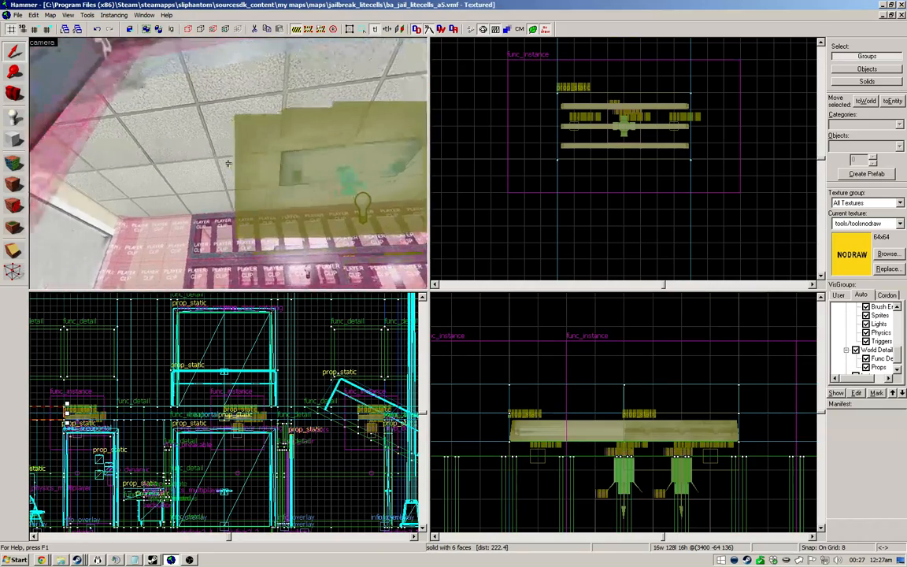
pyautogui.click(227, 163)
pyautogui.press('w')
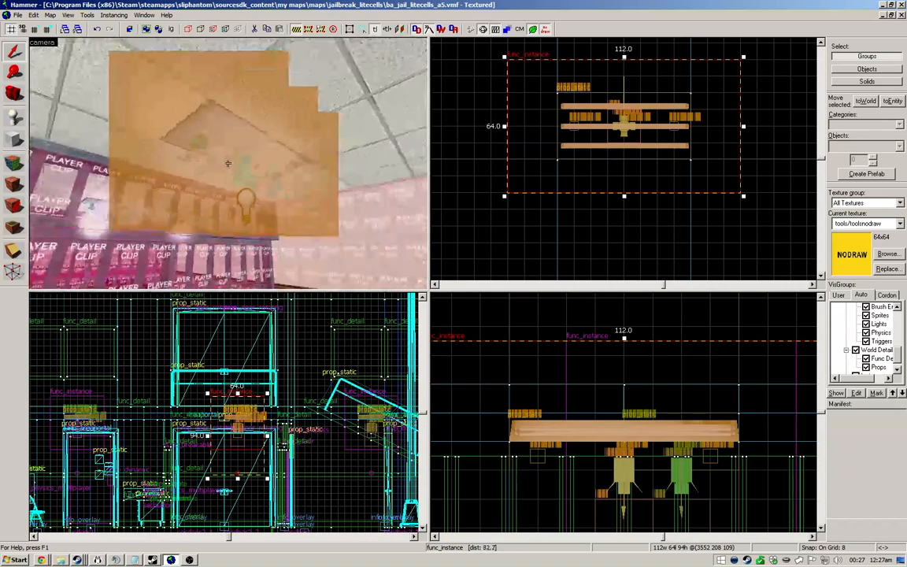
pyautogui.press('Delete')
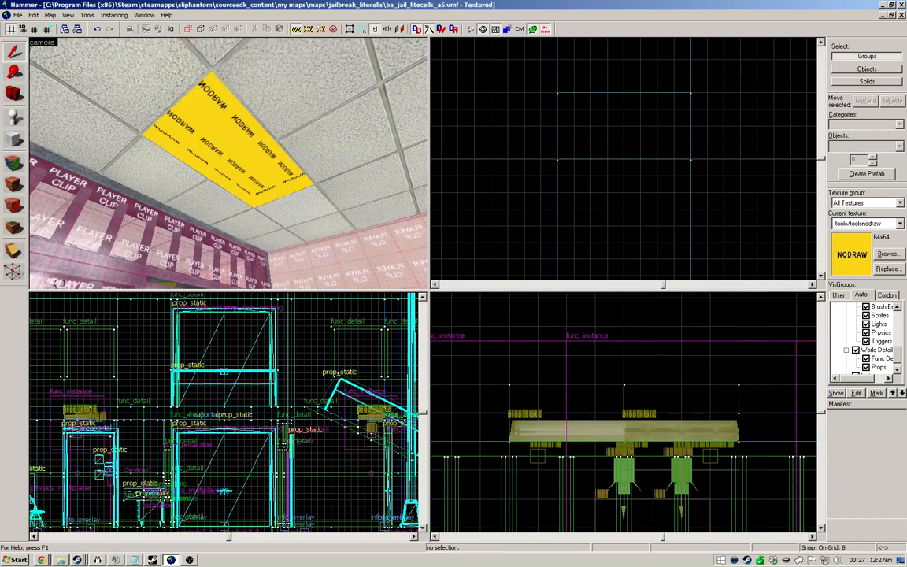
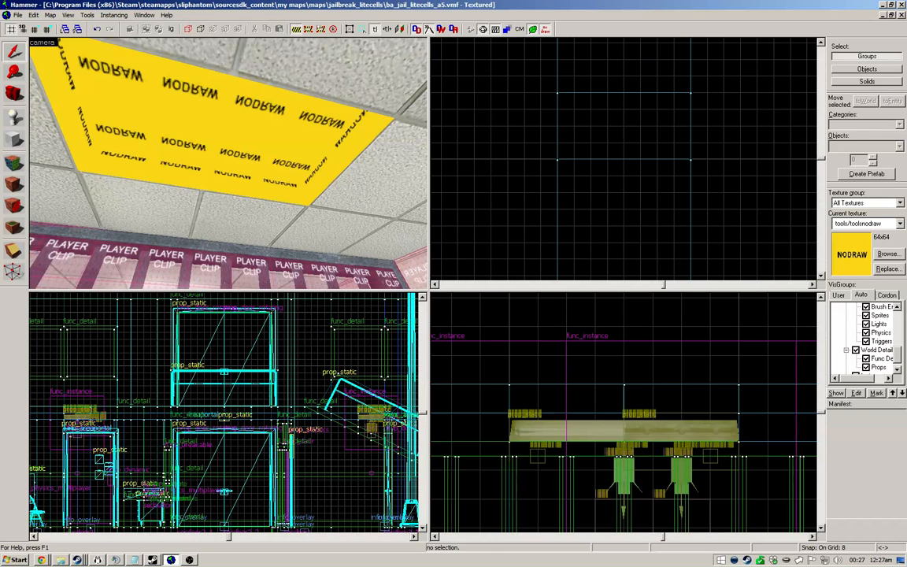
pyautogui.press('s')
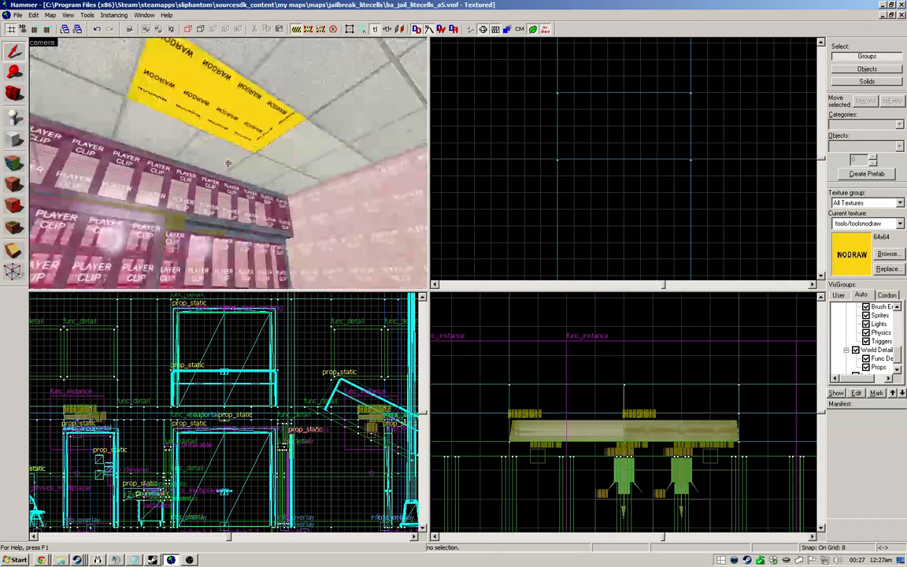
pyautogui.press('w')
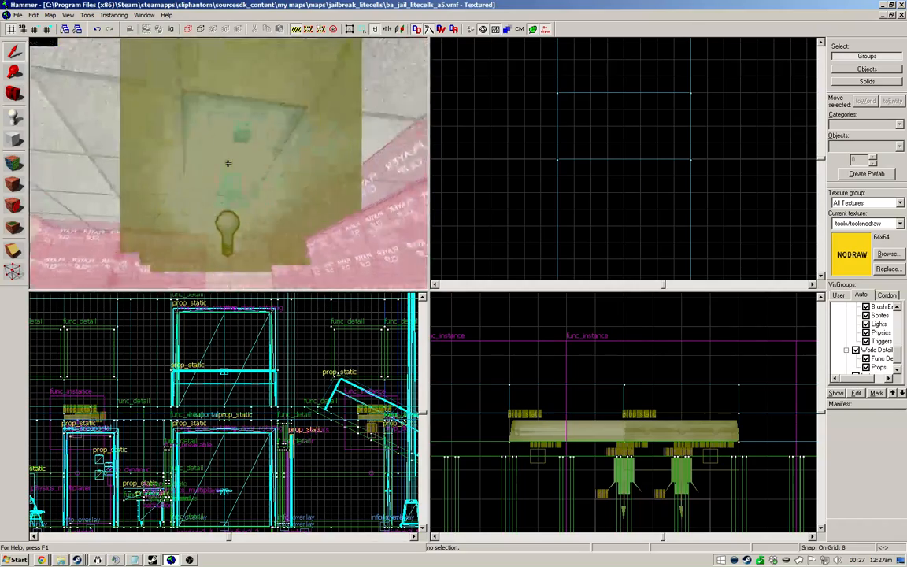
pyautogui.press('s')
pyautogui.press('s')
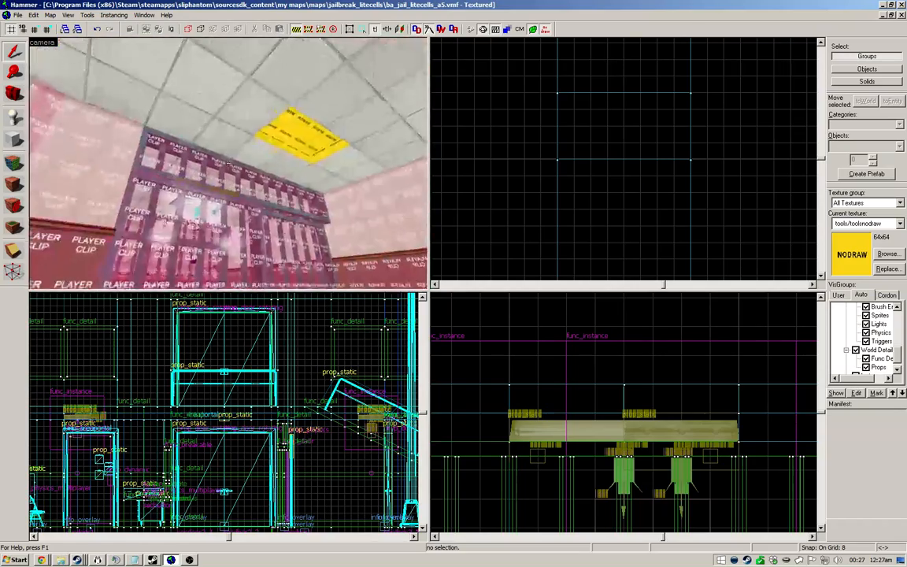
pyautogui.press('w')
pyautogui.press('w')
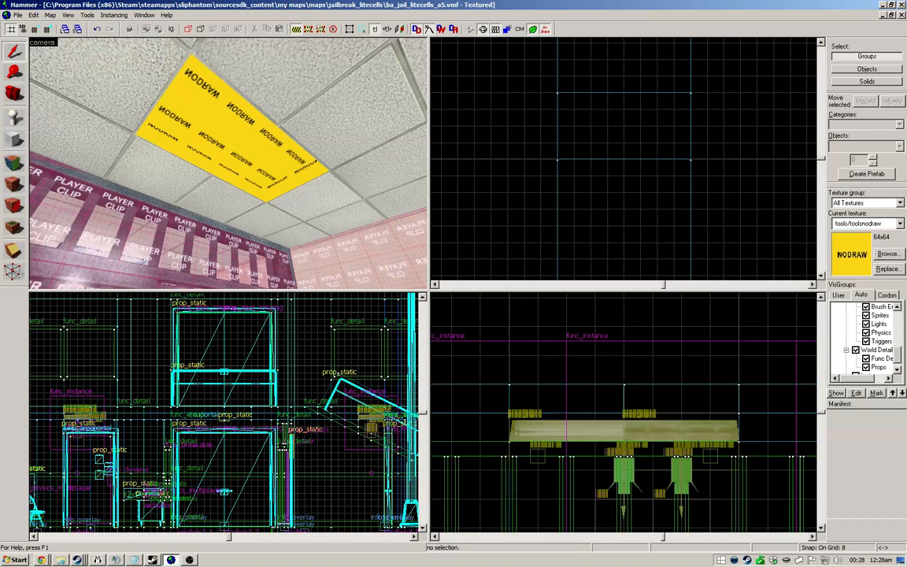
# Step: Undo the deletion of the ceiling light instance and clear the selection
pyautogui.hotkey('ctrl', 'z')
pyautogui.press('w')
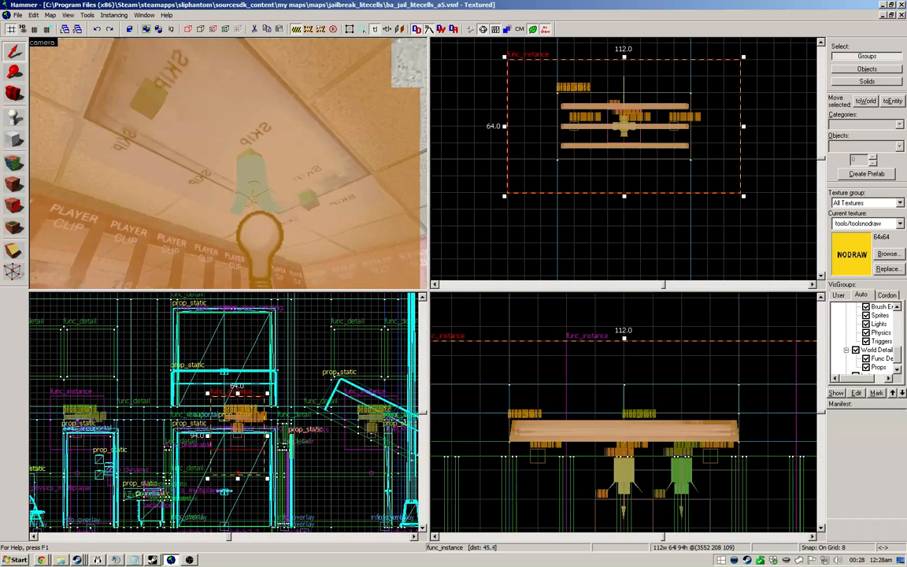
pyautogui.press('s')
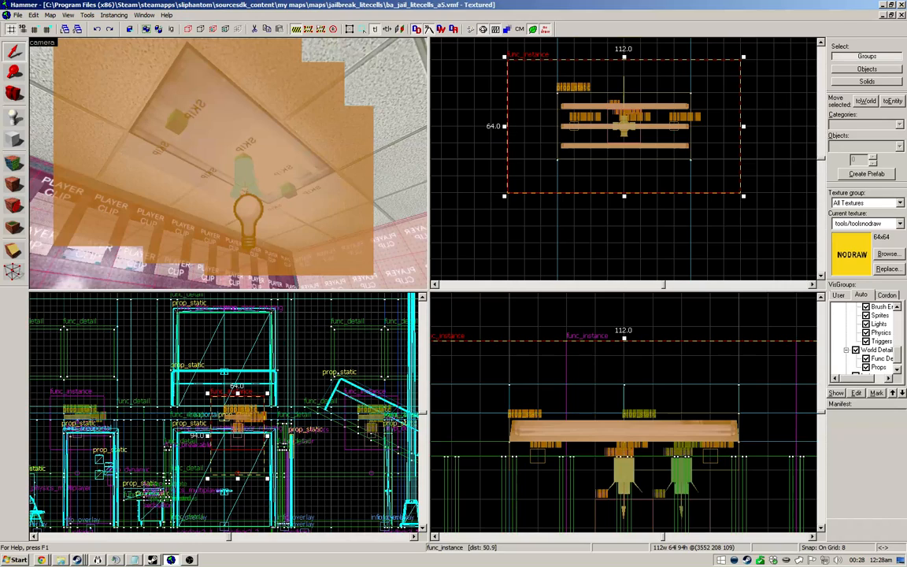
pyautogui.press('Escape')
# Step: Examine the nodraw cap above the ceiling light and the neighbouring floor strip from above
pyautogui.press('z')
pyautogui.press('w')
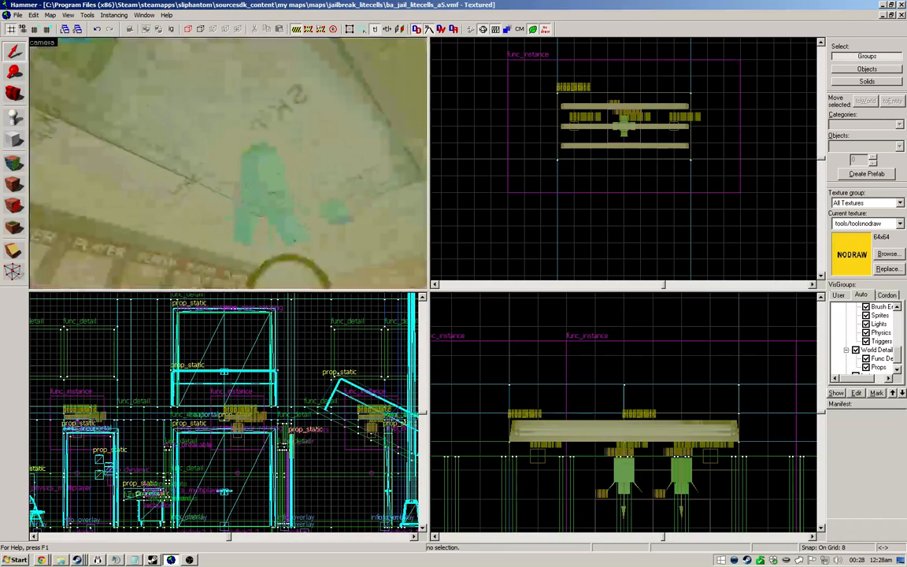
pyautogui.press('w')
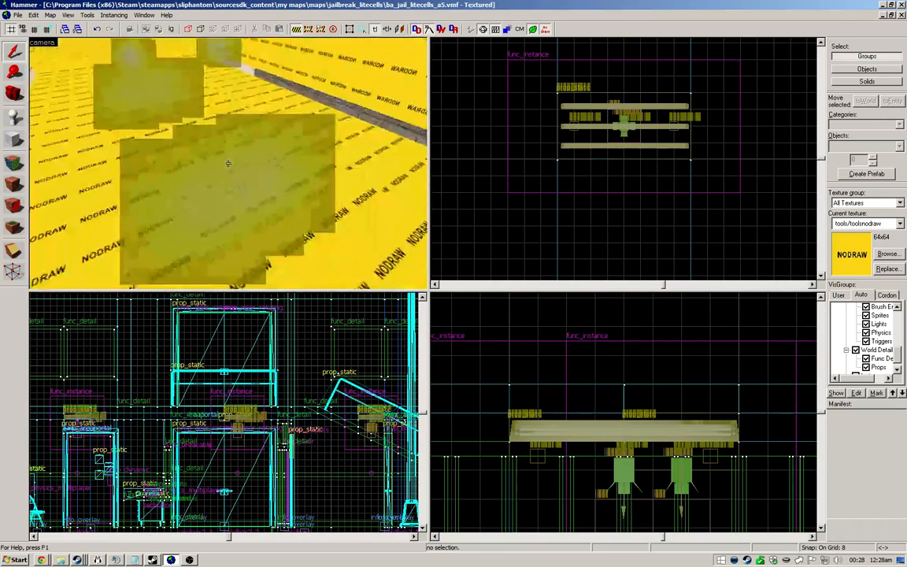
pyautogui.click(228, 163)
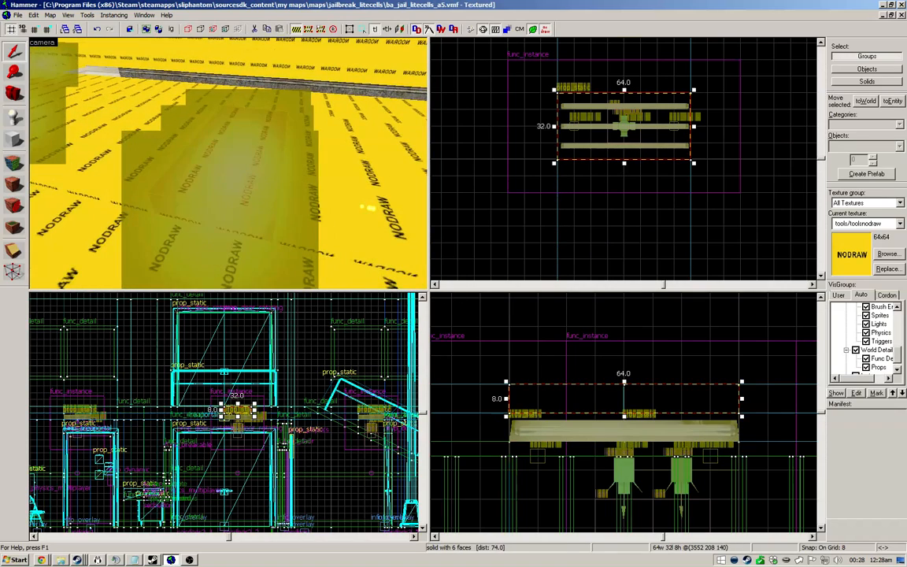
pyautogui.click(227, 163)
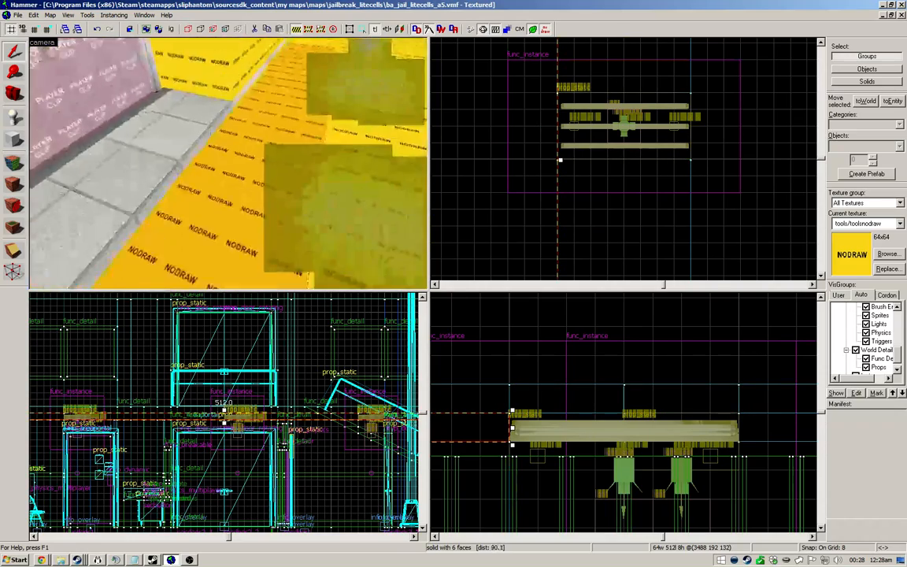
# Step: Select the eight thicker nodraw floor blocks around the light recesses and lower their tops together to a height of 8 units
pyautogui.click(228, 163)
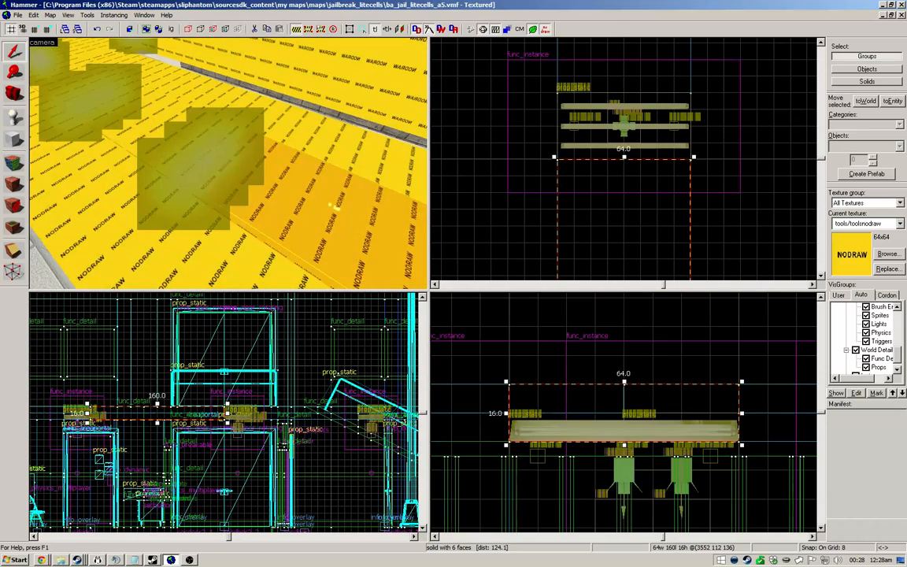
pyautogui.keyDown('ctrl'); pyautogui.click(304, 162); pyautogui.keyUp('ctrl')
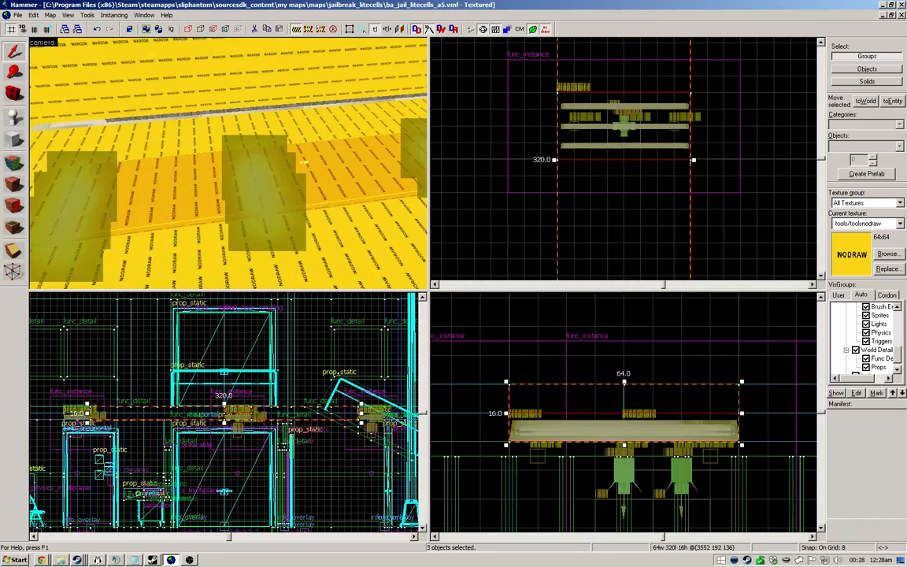
pyautogui.click(304, 162)
pyautogui.click(206, 164)
pyautogui.keyDown('ctrl'); pyautogui.click(301, 162); pyautogui.keyUp('ctrl')
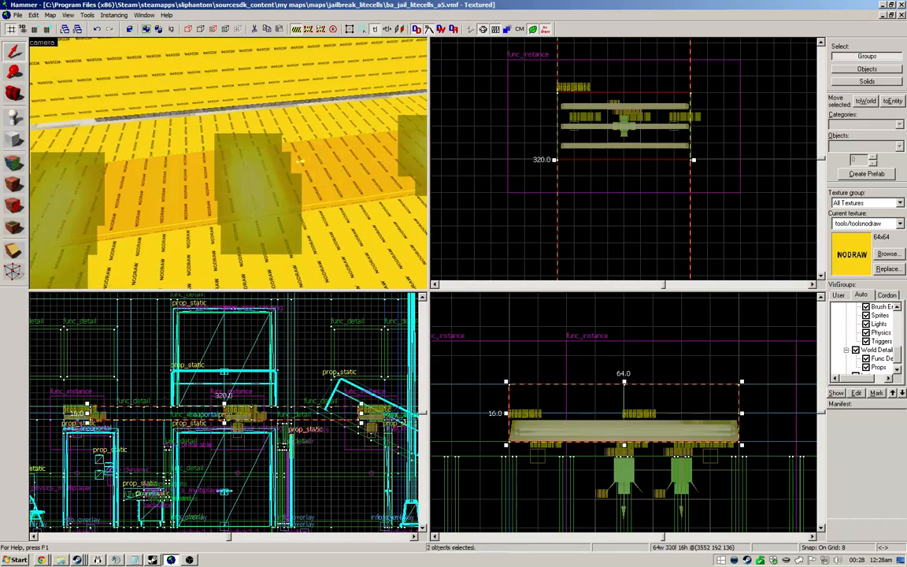
pyautogui.keyDown('ctrl'); pyautogui.click(303, 201); pyautogui.keyUp('ctrl')
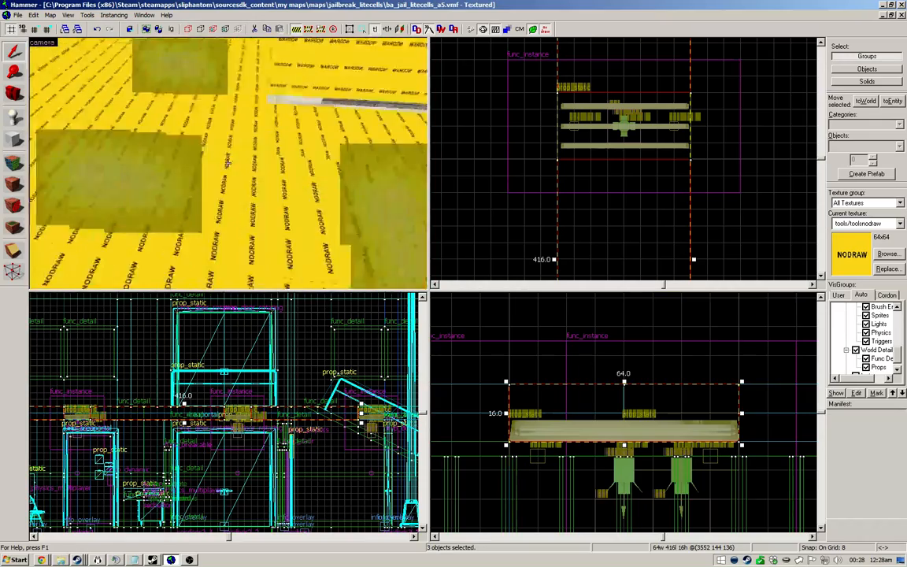
pyautogui.keyDown('ctrl'); pyautogui.click(229, 163); pyautogui.keyUp('ctrl')
pyautogui.keyDown('ctrl'); pyautogui.click(228, 163); pyautogui.keyUp('ctrl')
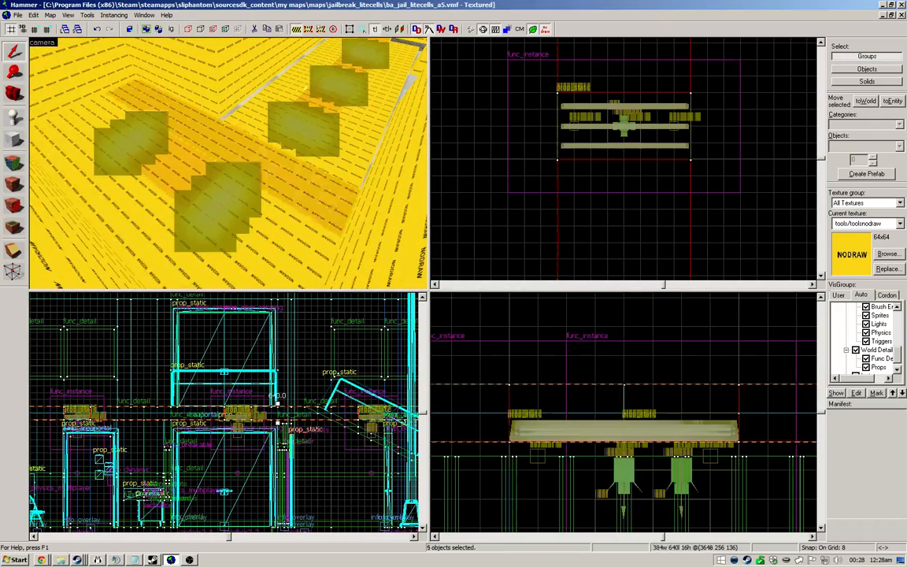
pyautogui.keyDown('ctrl'); pyautogui.click(228, 163); pyautogui.keyUp('ctrl')
pyautogui.keyDown('ctrl'); pyautogui.click(229, 163); pyautogui.keyUp('ctrl')
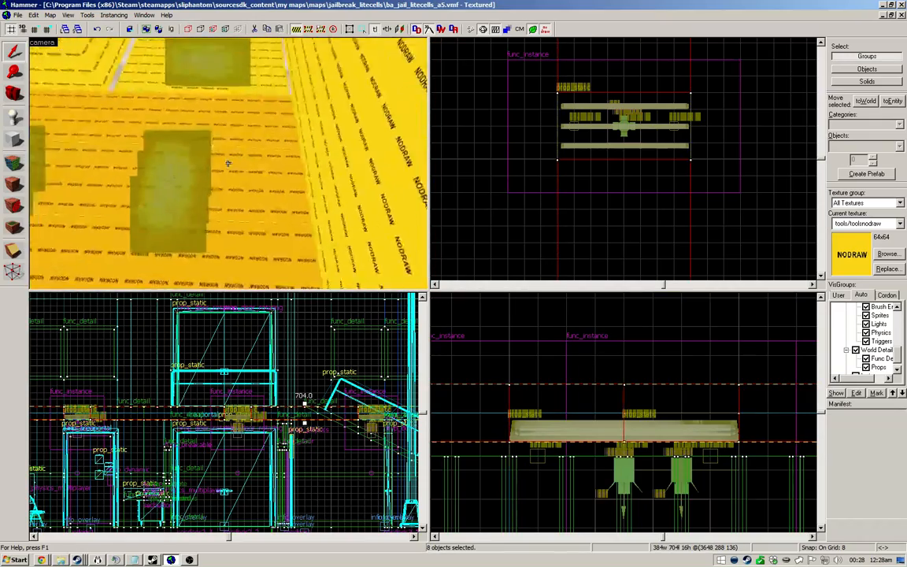
pyautogui.hotkey('ctrl', 'e')
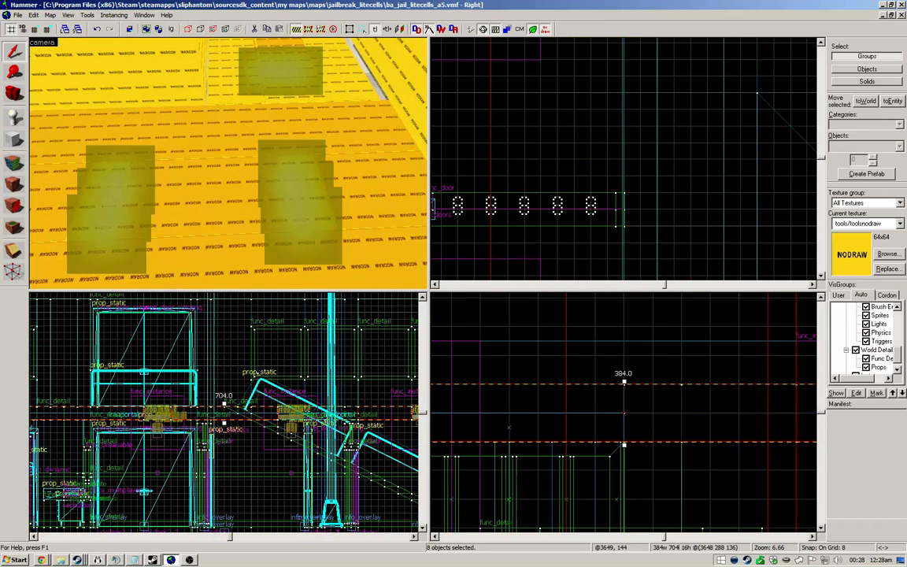
pyautogui.moveTo(625, 381); pyautogui.dragTo(624, 409)
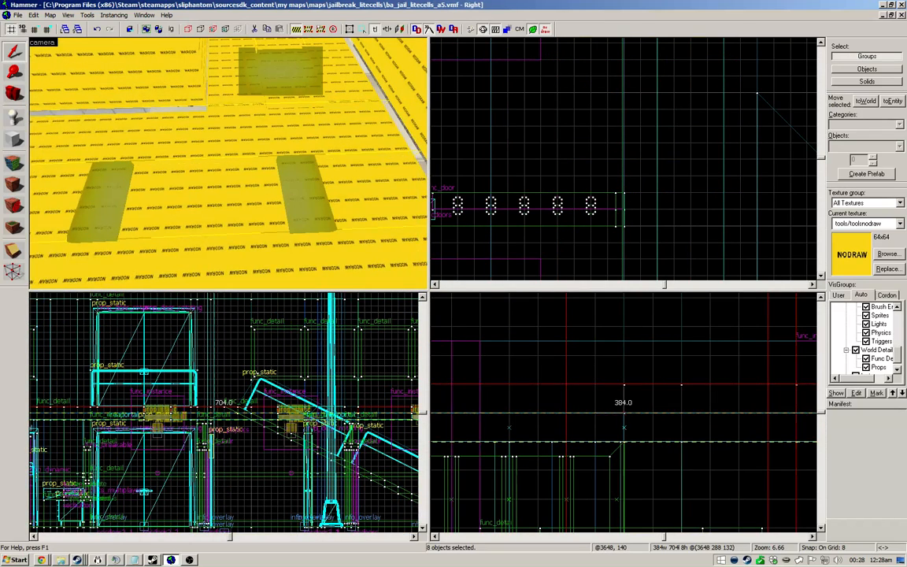
pyautogui.scroll(-5, 625, 410)
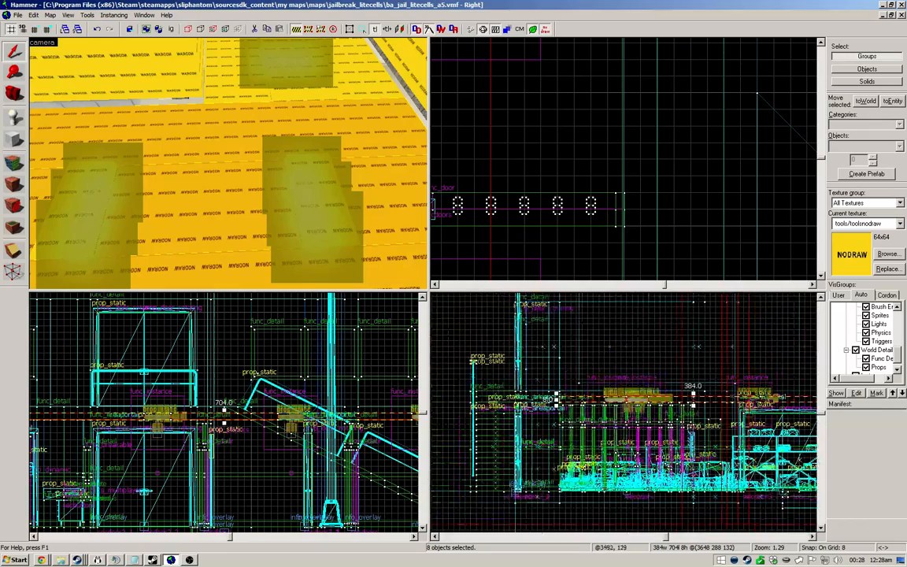
pyautogui.scroll(-6, 671, 373)
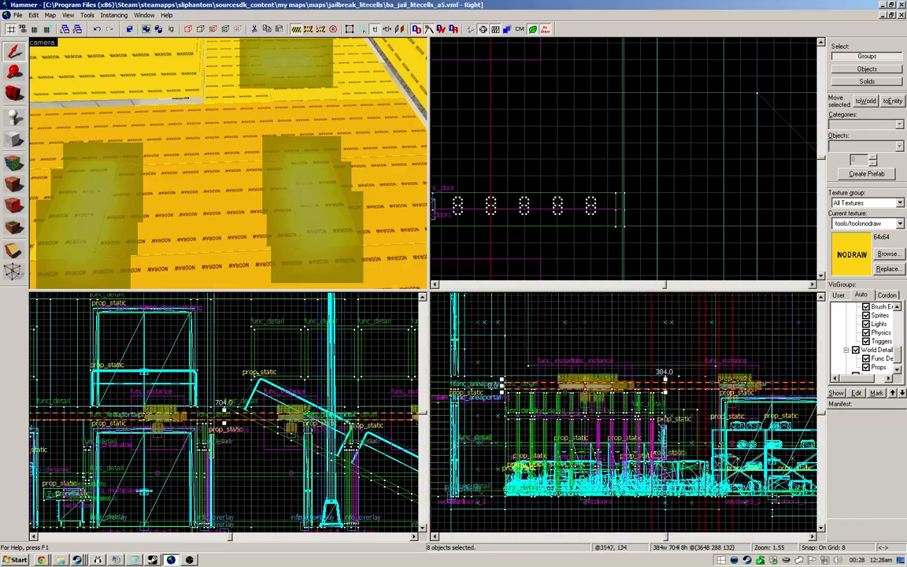
pyautogui.scroll(8, 704, 374)
pyautogui.press('Escape')
# Step: Lower the top of the remaining raised 64 by 64 nodraw floor block to a height of 8 units
pyautogui.press('a')
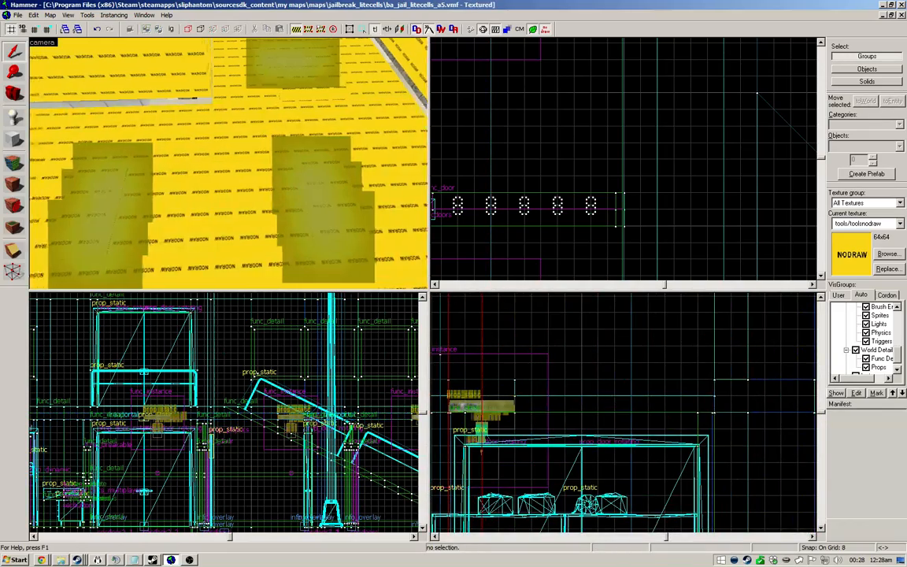
pyautogui.click(236, 133)
pyautogui.click(228, 163)
pyautogui.press('s')
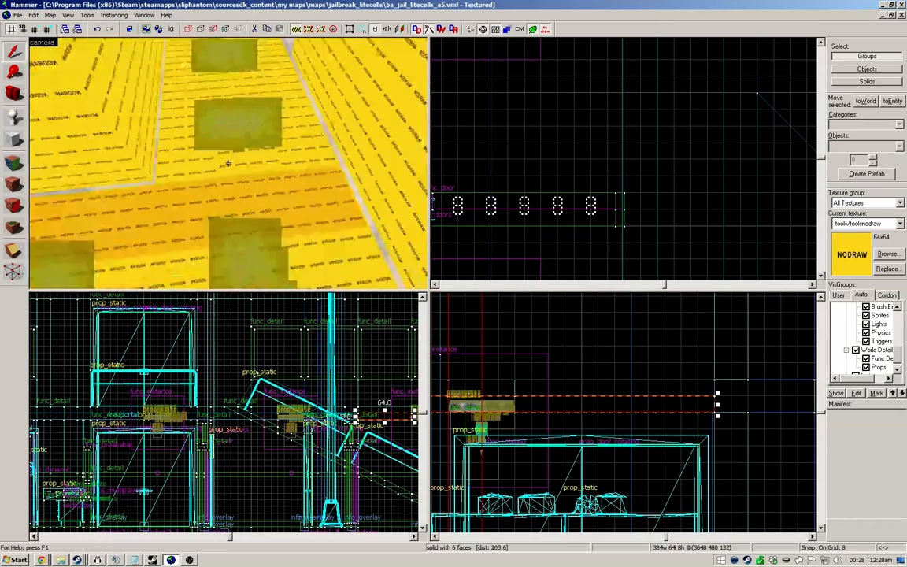
pyautogui.click(228, 164)
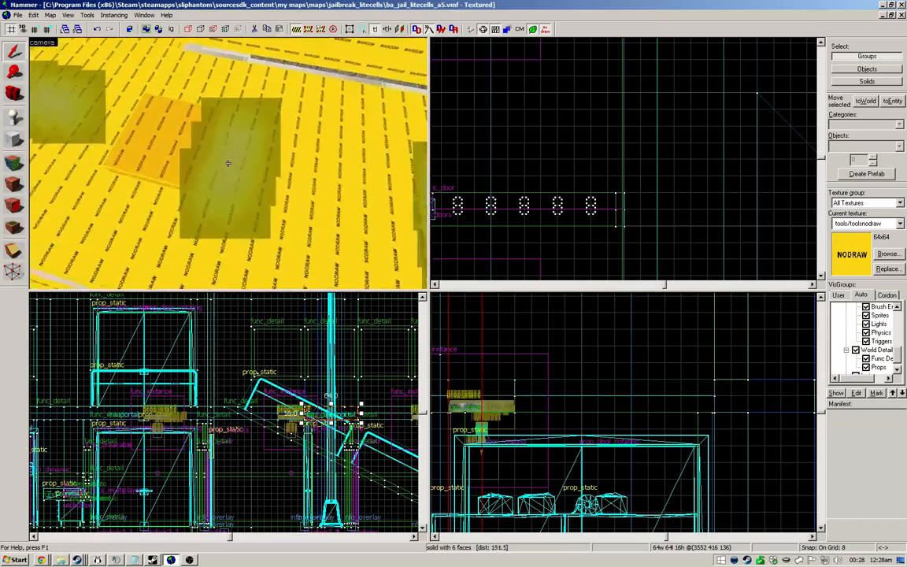
pyautogui.press('w')
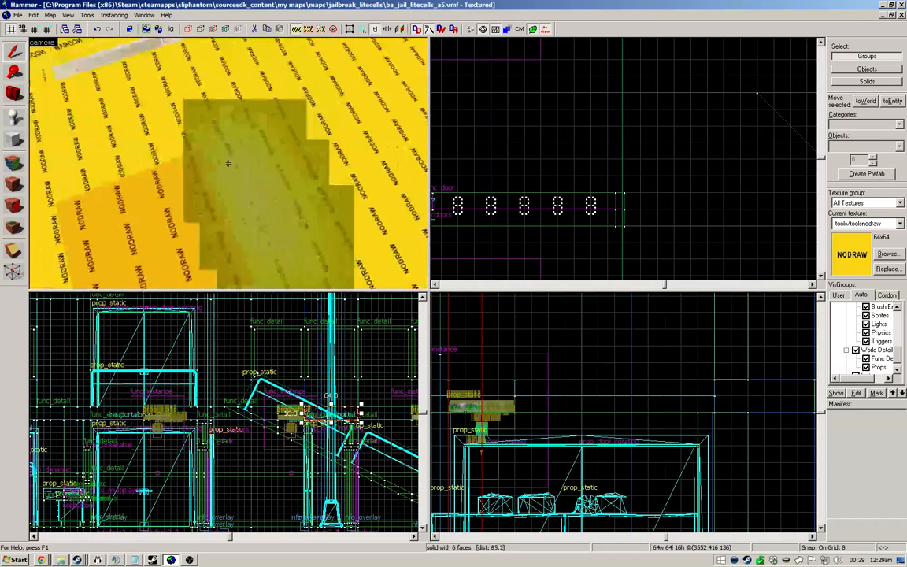
pyautogui.hotkey('ctrl', 'e')
pyautogui.moveTo(624, 394); pyautogui.dragTo(624, 412)
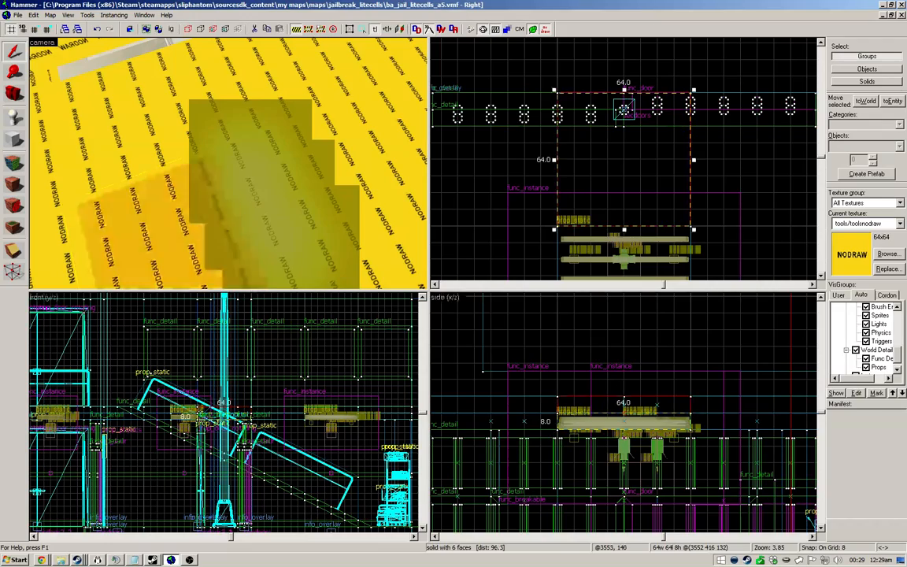
pyautogui.press('Escape')
# Step: Check the nodraw caps above the light recesses across the levelled floor
pyautogui.press('z')
pyautogui.press('s')
pyautogui.click(229, 164)
pyautogui.click(228, 164)
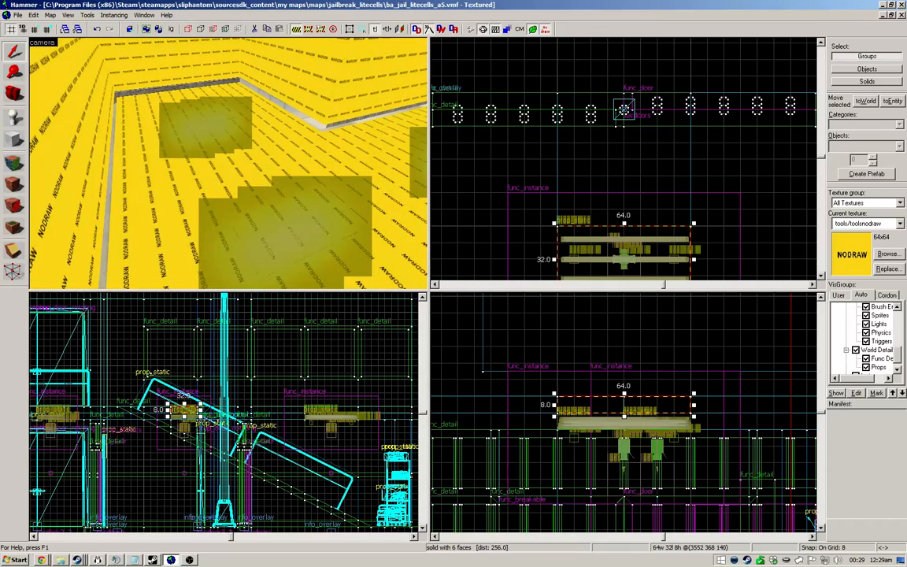
pyautogui.click(228, 164)
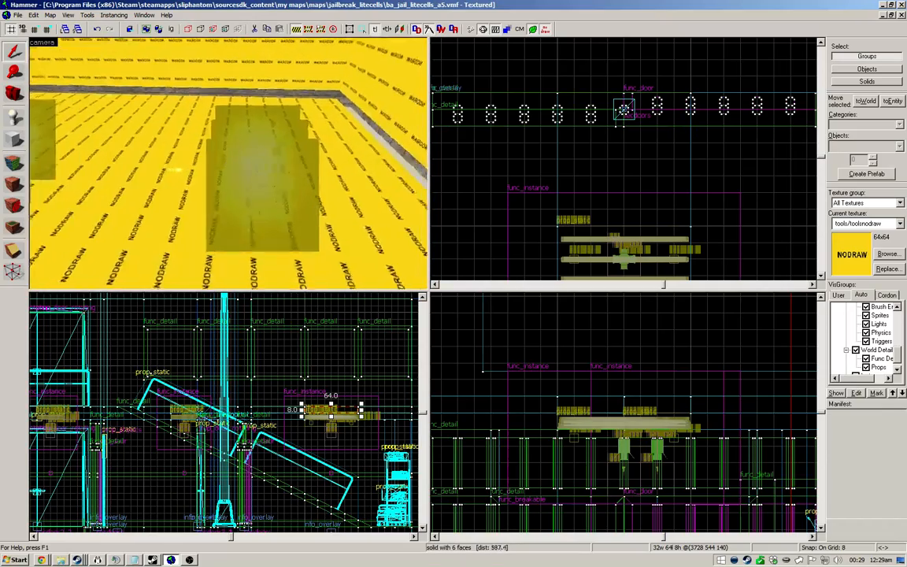
pyautogui.click(228, 164)
pyautogui.press('w')
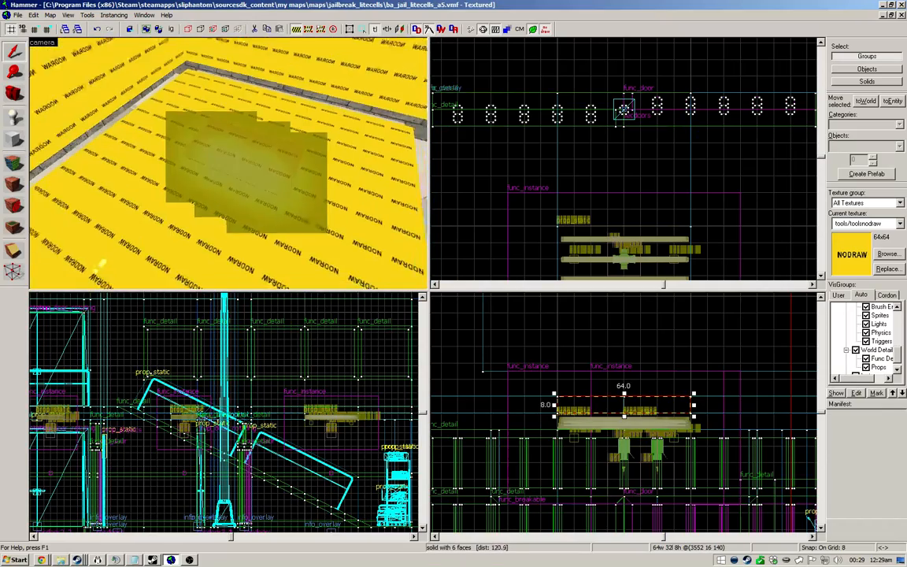
# Step: Apply the tile/ceilingtilea texture to the lowered nodraw floor brushes around the light recesses
pyautogui.press('w')
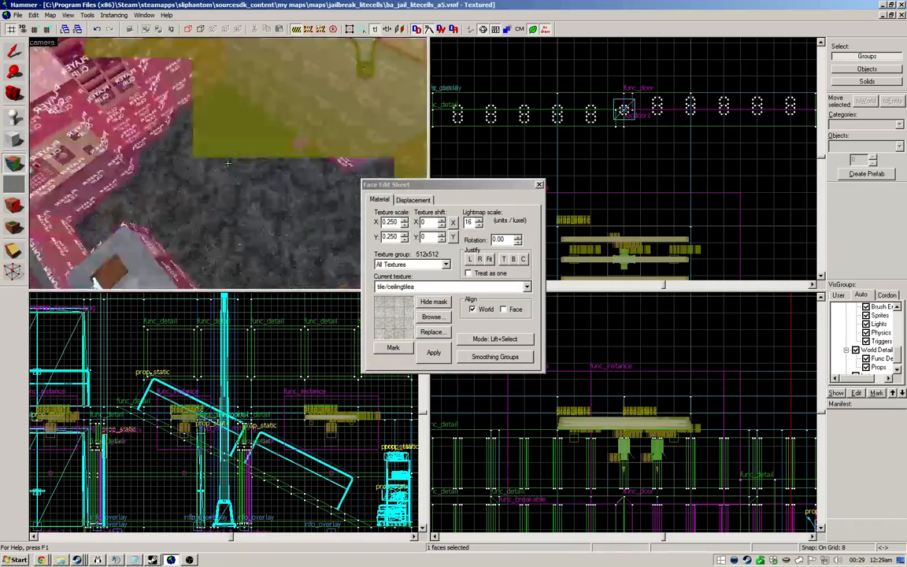
pyautogui.hotkey('shift', 'q')
pyautogui.rightClick(110, 180)
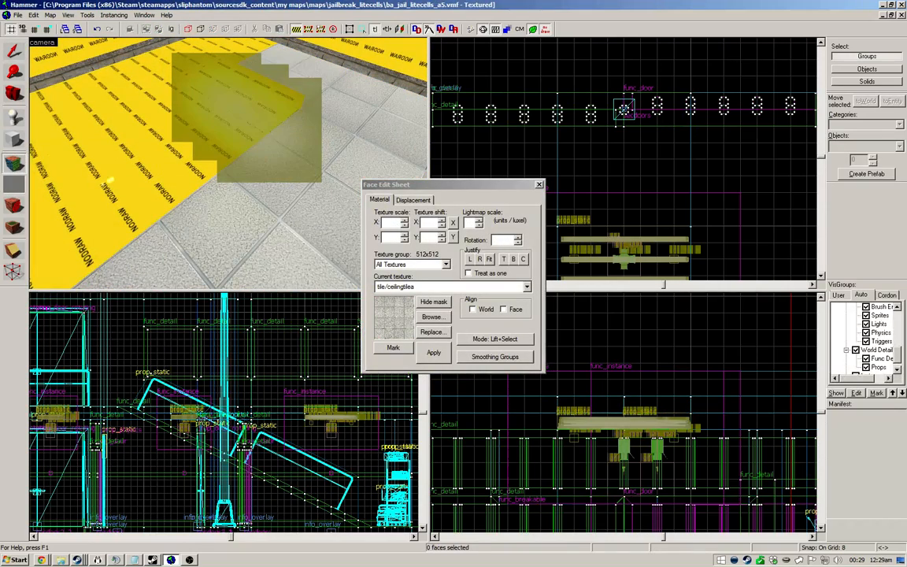
pyautogui.rightClick(108, 183)
pyautogui.hotkey('shift', 's')
# Step: Examine a tiled brush and the nodraw cap above the neighbouring light recess from above and below
pyautogui.click(185, 151)
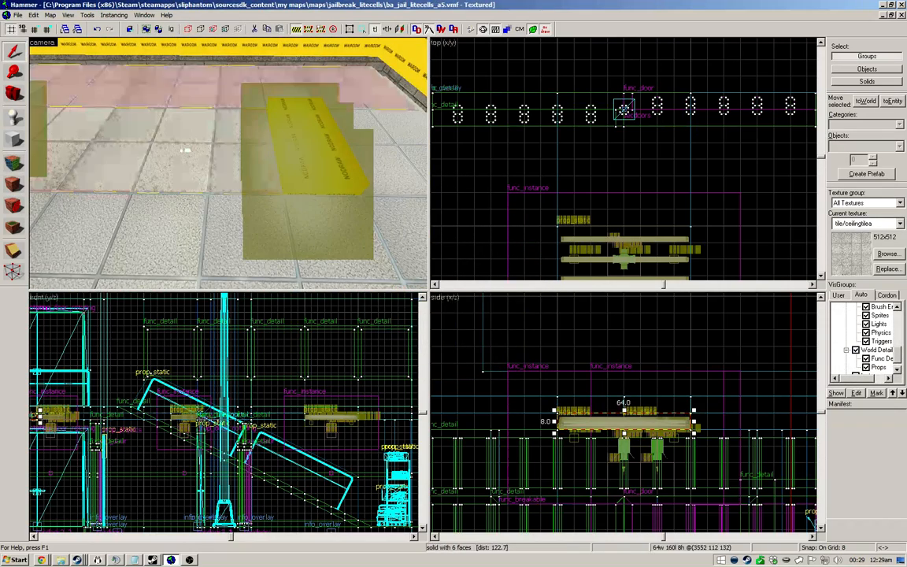
pyautogui.click(315, 146)
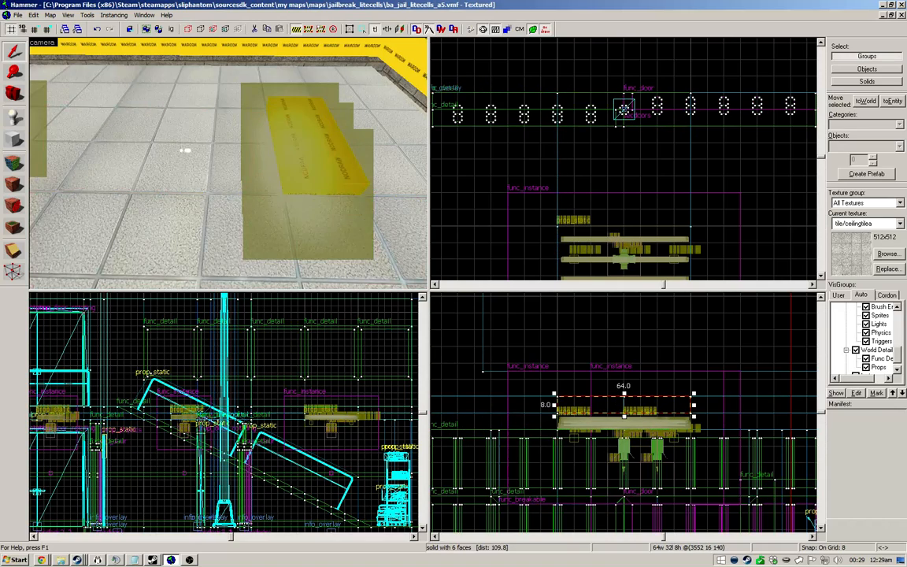
pyautogui.press('z')
pyautogui.press('w')
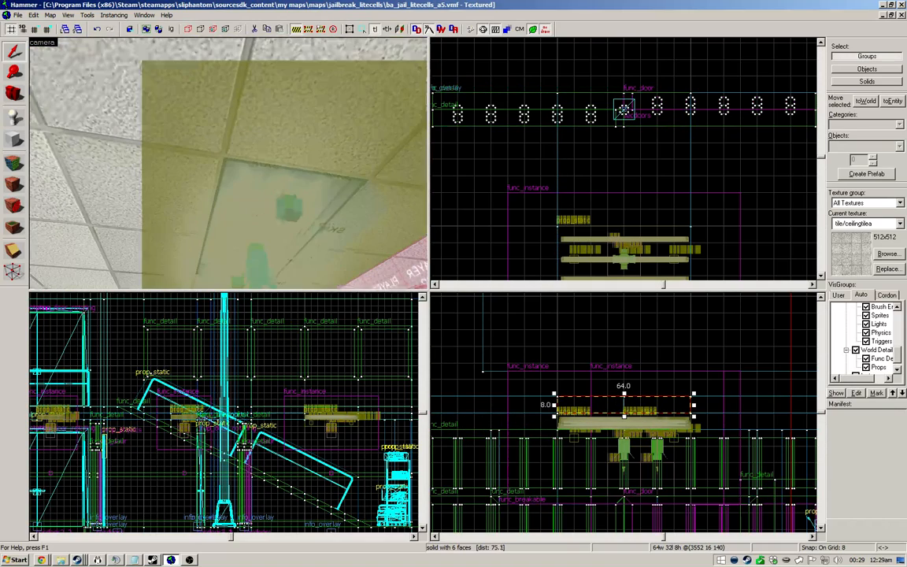
pyautogui.press('w')
pyautogui.press('z')
# Step: Select the four tiled brushes spanning 192 by 512 units and try to raise their tops together
pyautogui.click(206, 138)
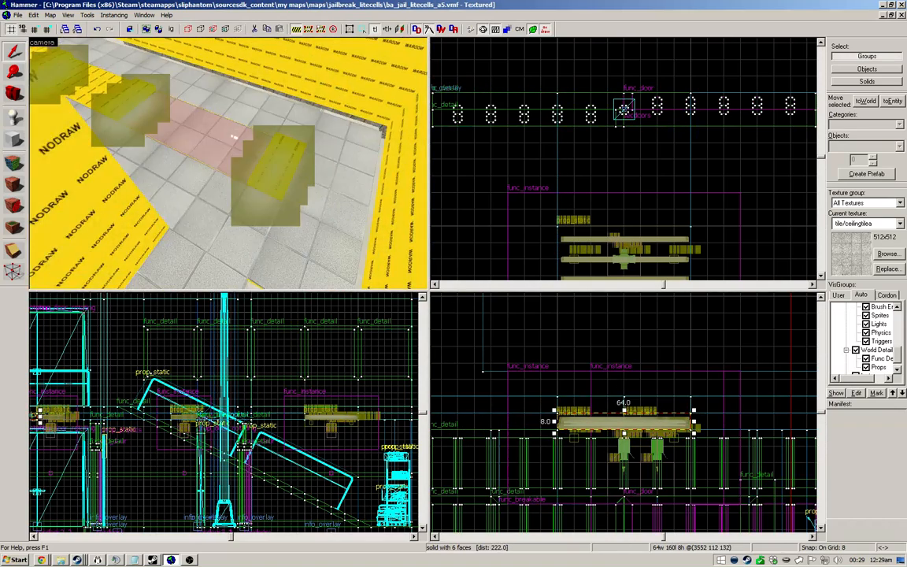
pyautogui.keyDown('ctrl'); pyautogui.click(186, 186); pyautogui.keyUp('ctrl')
pyautogui.keyDown('ctrl'); pyautogui.click(228, 103); pyautogui.keyUp('ctrl')
pyautogui.keyDown('ctrl'); pyautogui.click(331, 181); pyautogui.keyUp('ctrl')
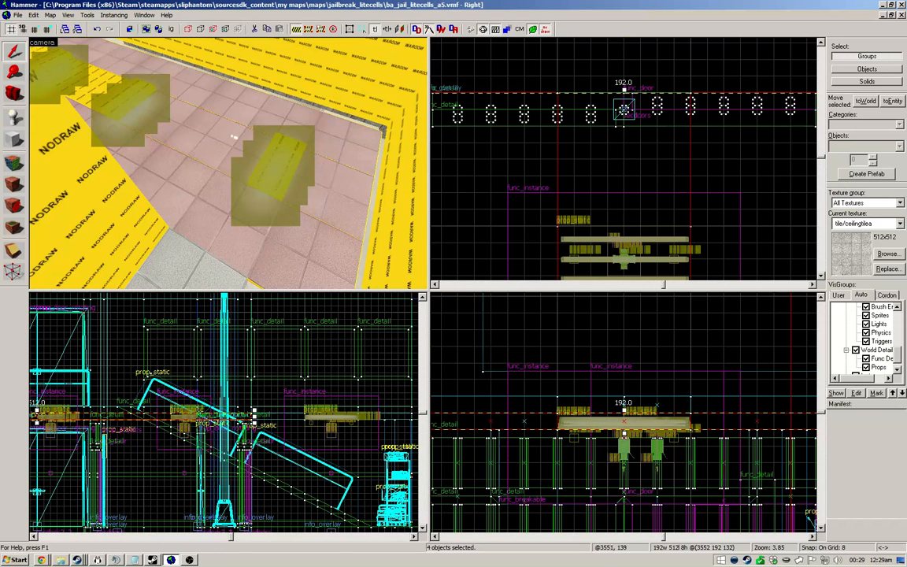
pyautogui.moveTo(624, 408)
pyautogui.mouseDown()
pyautogui.moveTo(624, 392)
pyautogui.moveTo(624, 406)
pyautogui.mouseUp()
pyautogui.scroll(3, 228, 163)
pyautogui.press('z')
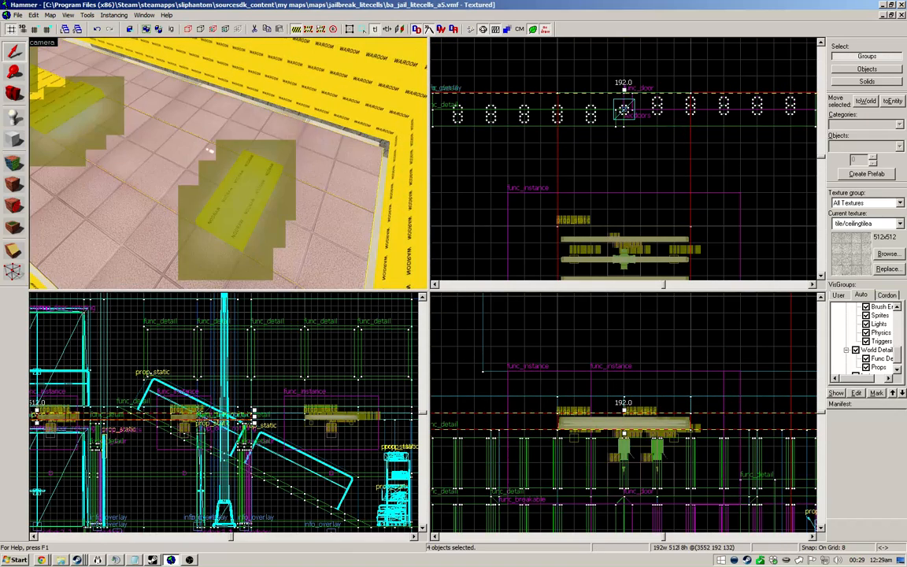
# Step: Try to select all the 64 by 32 nodraw caps above the light recesses together
pyautogui.click(227, 163)
pyautogui.click(227, 163)
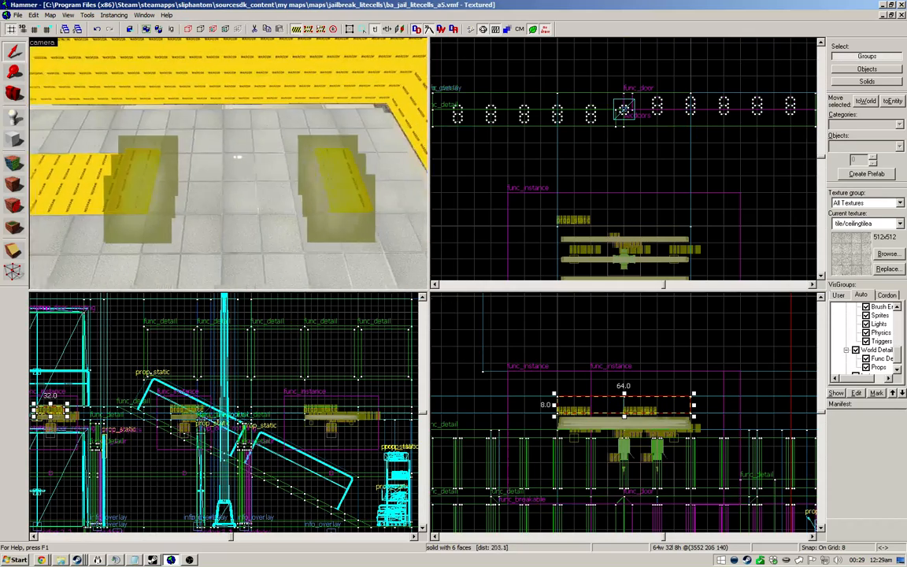
pyautogui.click(228, 163)
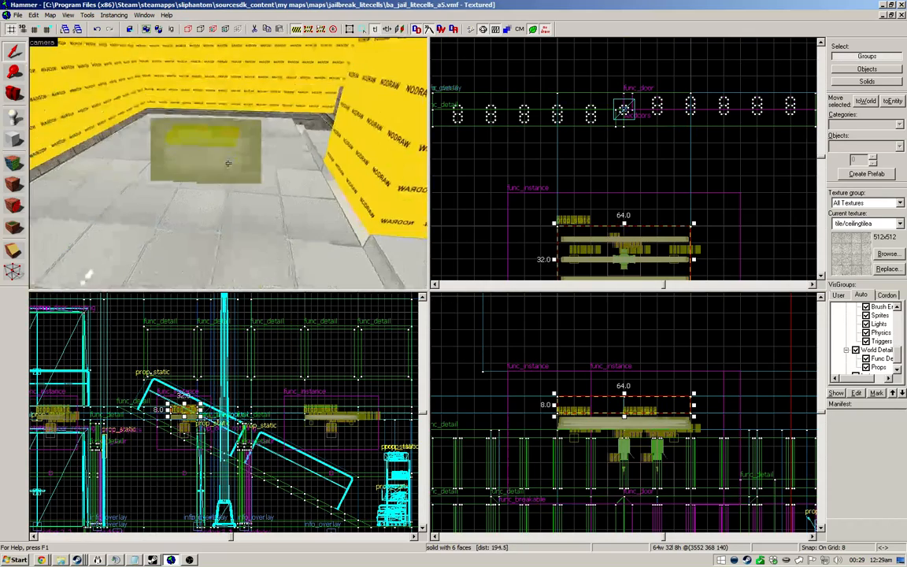
pyautogui.click(228, 163)
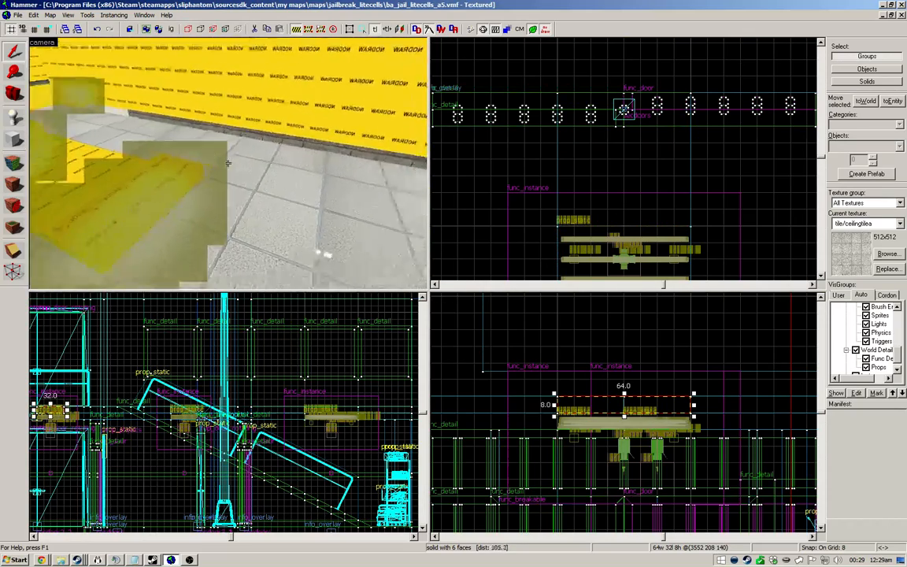
pyautogui.keyDown('ctrl'); pyautogui.click(228, 163); pyautogui.keyUp('ctrl')
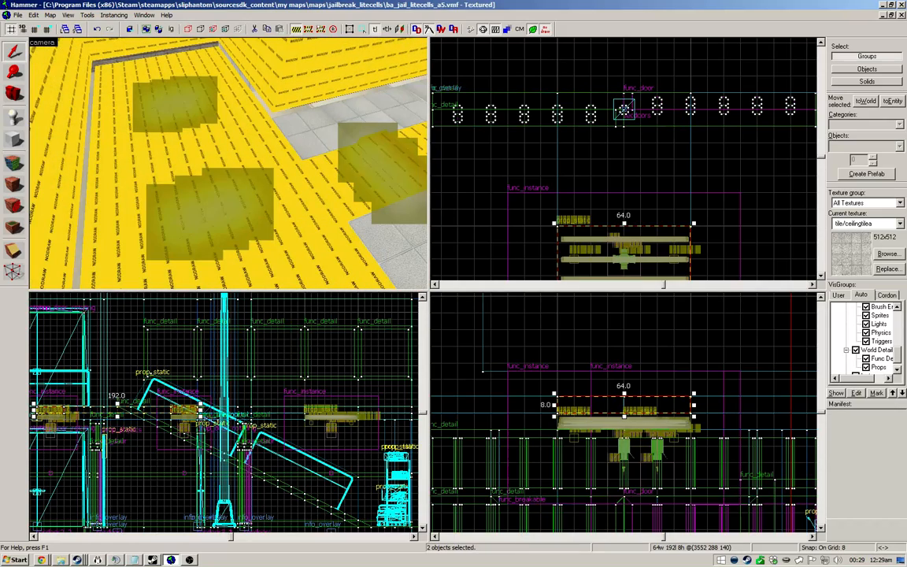
pyautogui.keyDown('ctrl'); pyautogui.click(228, 163); pyautogui.keyUp('ctrl')
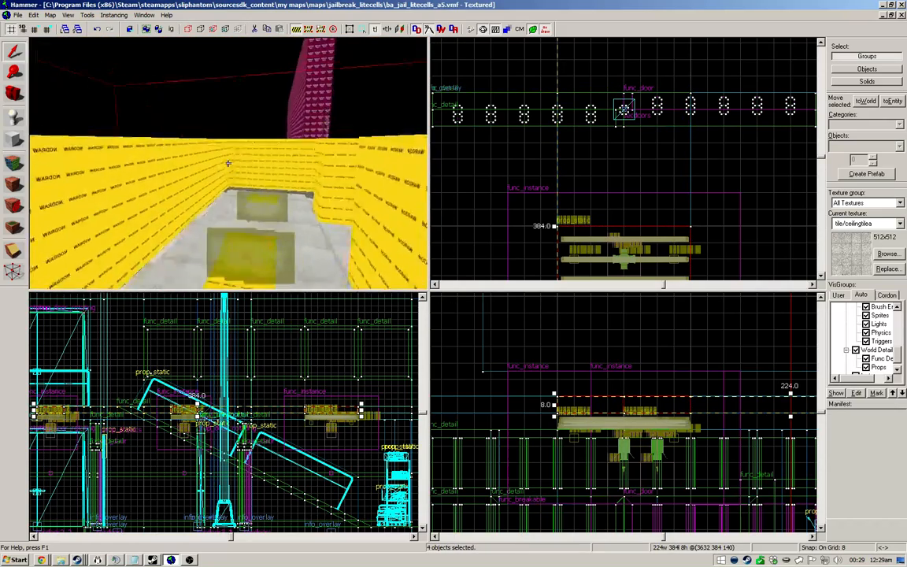
pyautogui.keyDown('ctrl'); pyautogui.click(227, 163); pyautogui.keyUp('ctrl')
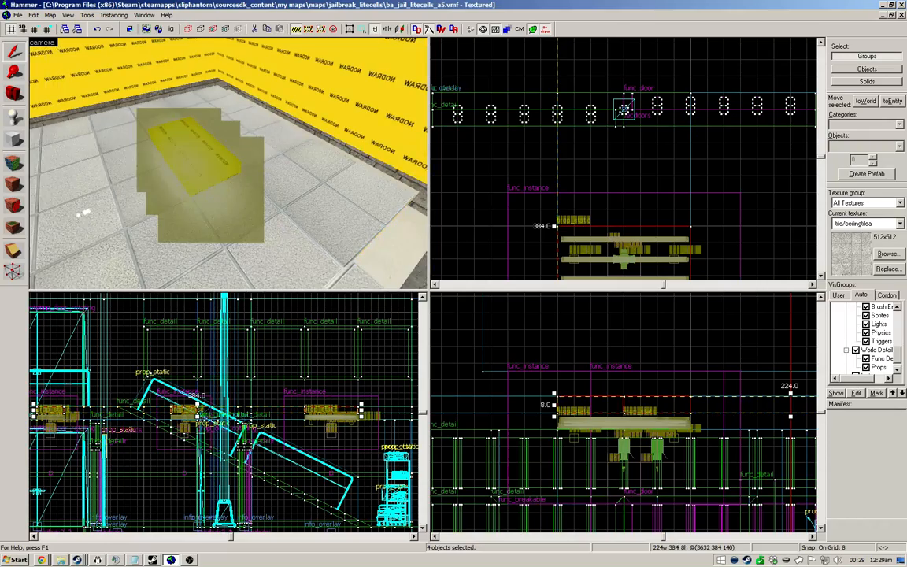
# Step: Select the nodraw cap over the light recess at the corridor's end and stretch it to 128 by 96 units into the room corner
pyautogui.click(228, 163)
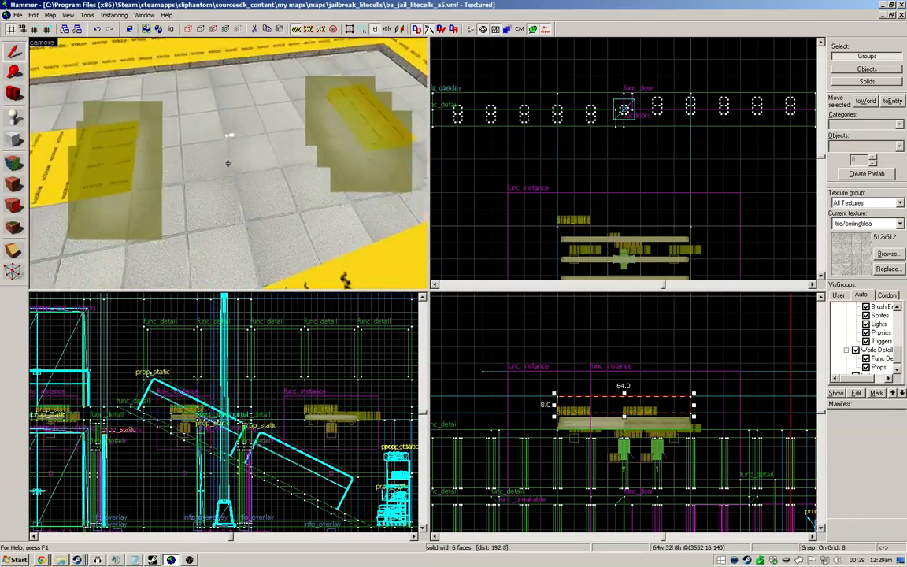
pyautogui.press('w')
pyautogui.press('s')
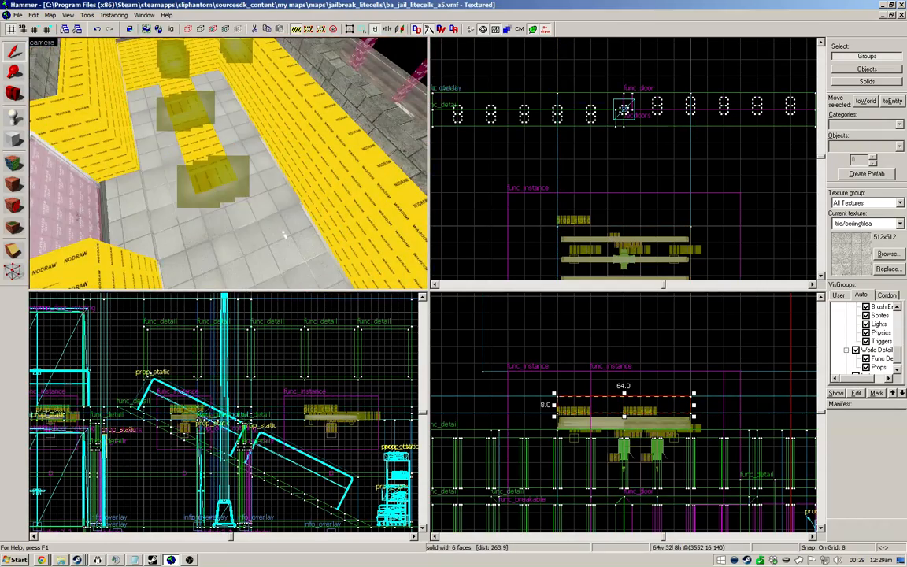
pyautogui.hotkey('ctrl', 'e')
pyautogui.scroll(-7, 662, 164)
pyautogui.scroll(3, 619, 169)
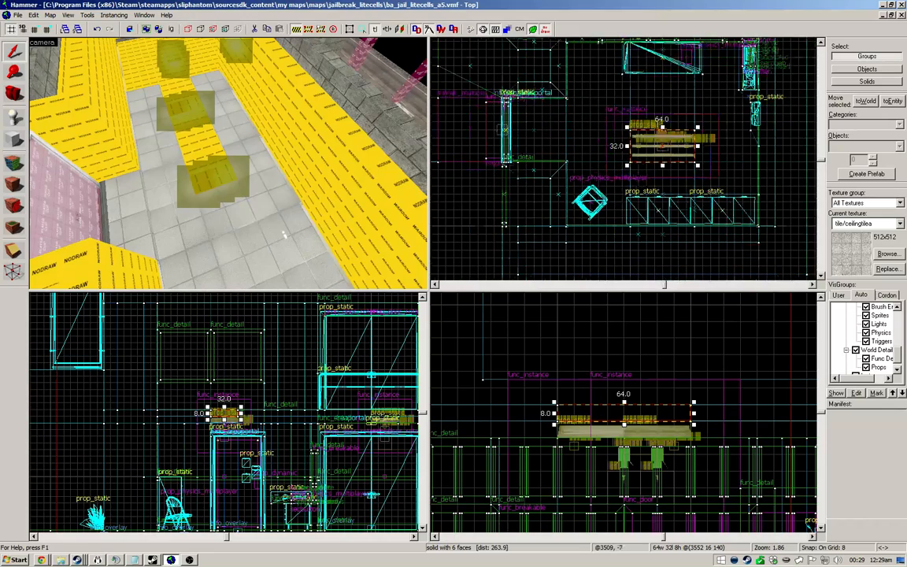
pyautogui.moveTo(628, 165); pyautogui.dragTo(564, 229)
pyautogui.press('z')
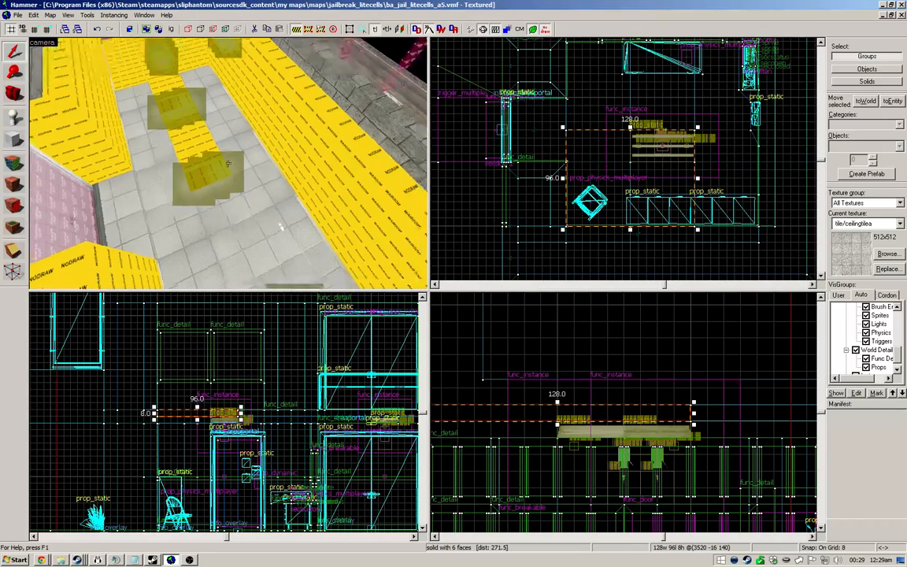
# Step: Extend the same nodraw slab to 192 by 512 units so it covers the whole run of light recesses
pyautogui.press('z')
pyautogui.scroll(-5, 606, 235)
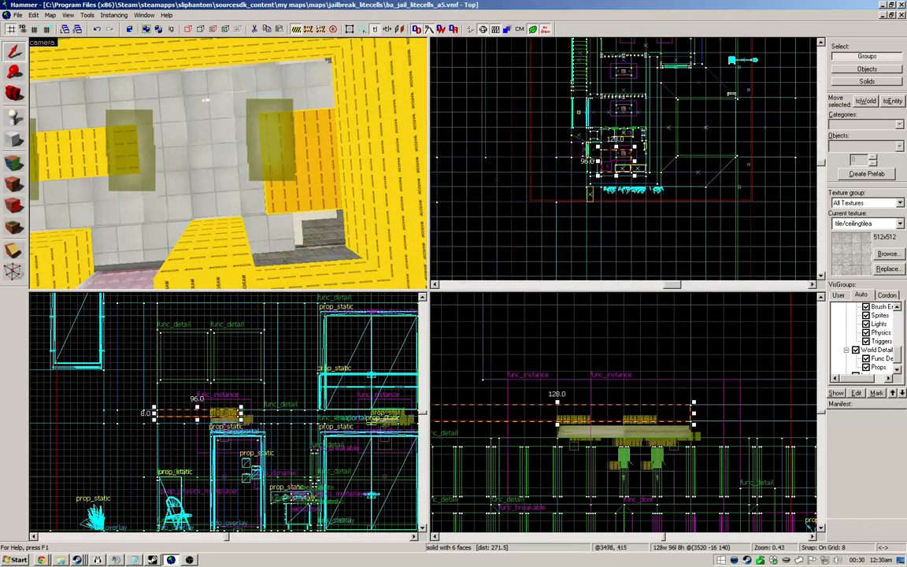
pyautogui.scroll(-3, 612, 218)
pyautogui.moveTo(636, 200); pyautogui.dragTo(638, 106)
pyautogui.scroll(8, 650, 104)
pyautogui.press('z')
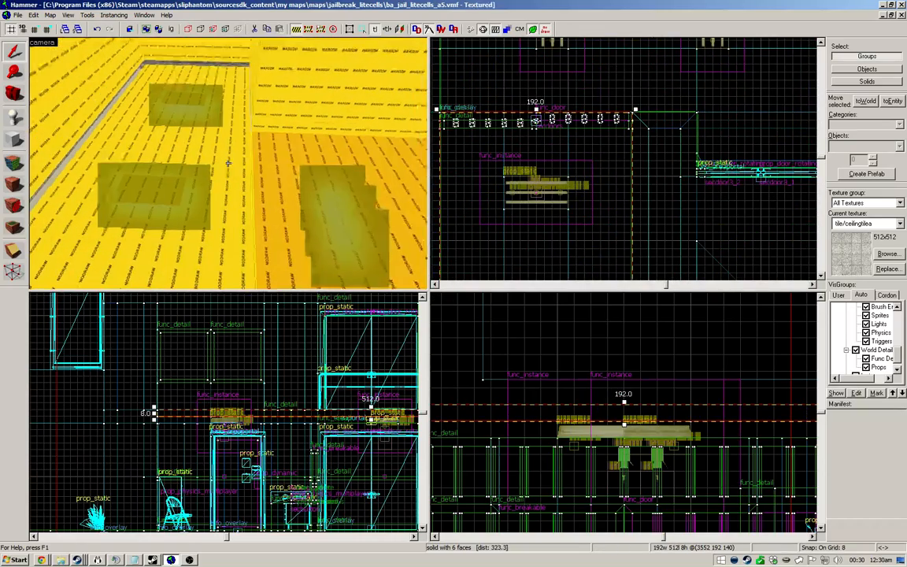
# Step: Create a nodraw block 384 by 192 by 8 units over the adjoining room's floor, then clear the selection
pyautogui.click(229, 163)
pyautogui.hotkey('shift', 'b')
pyautogui.scroll(-4, 626, 157)
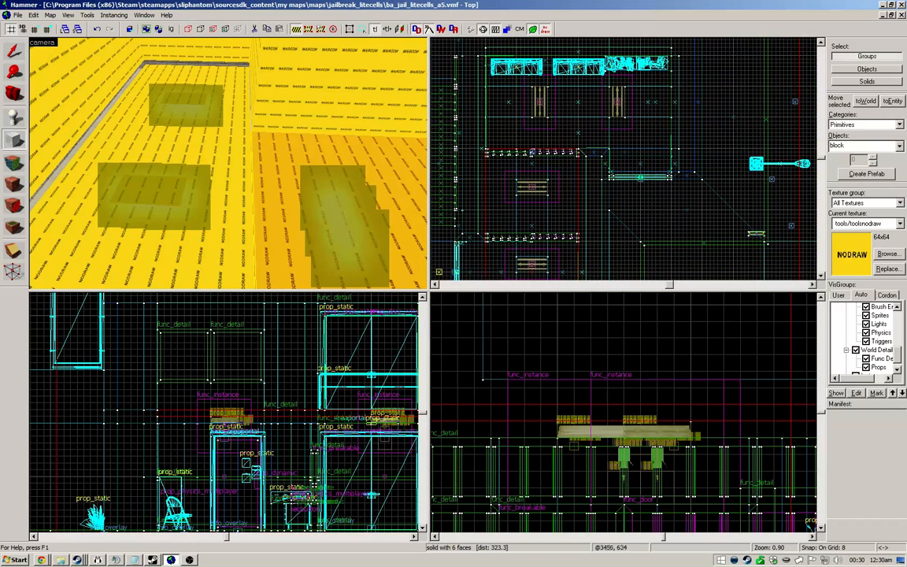
pyautogui.moveTo(486, 56); pyautogui.dragTo(669, 148)
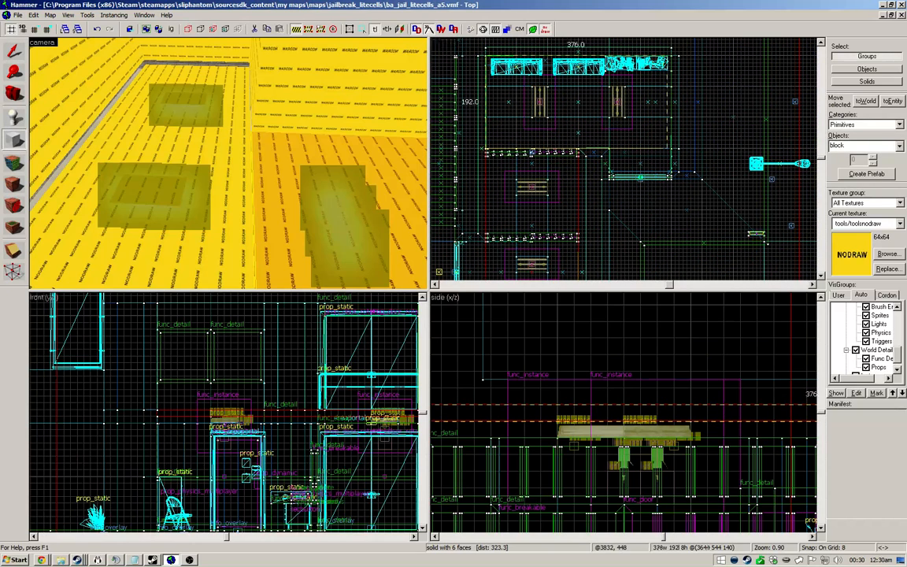
pyautogui.press('Return')
pyautogui.press('z')
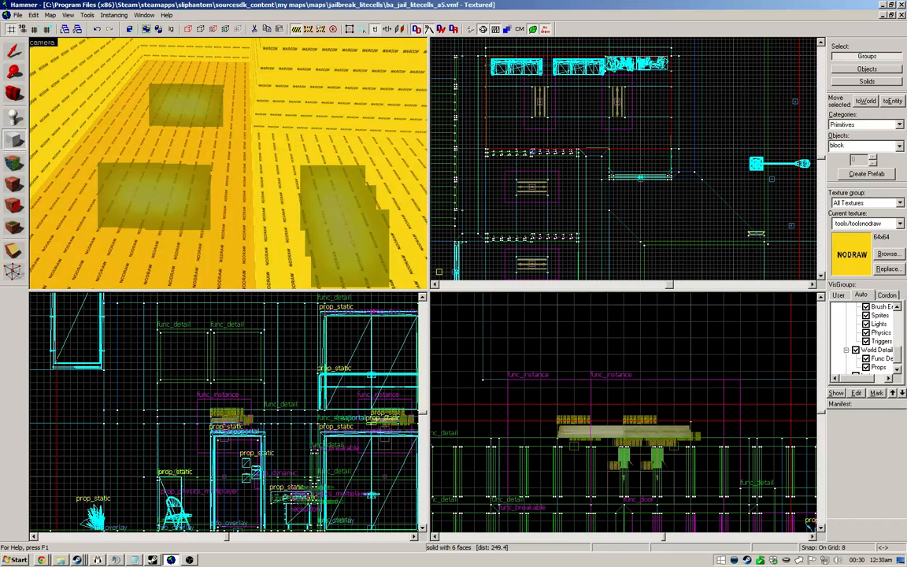
pyautogui.press('z')
pyautogui.hotkey('shift', 's')
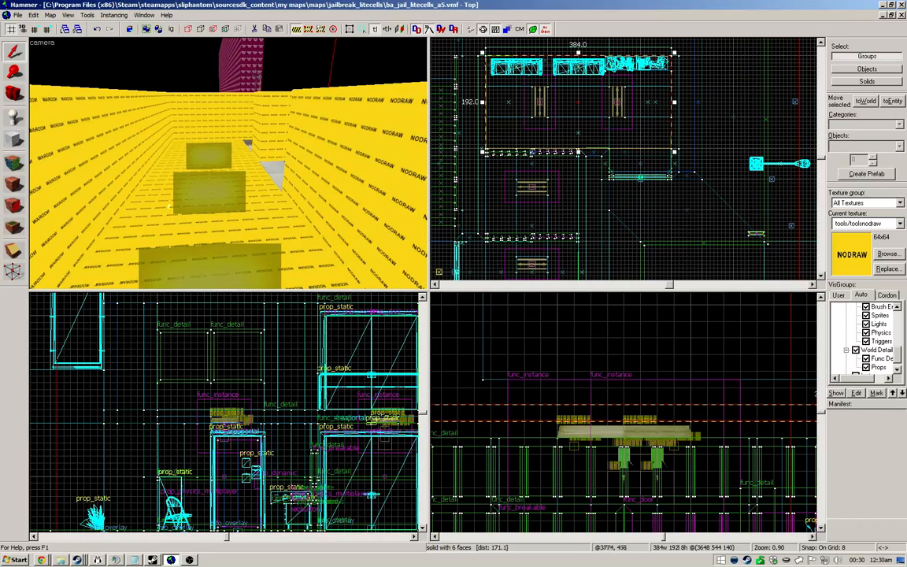
pyautogui.press('Escape')
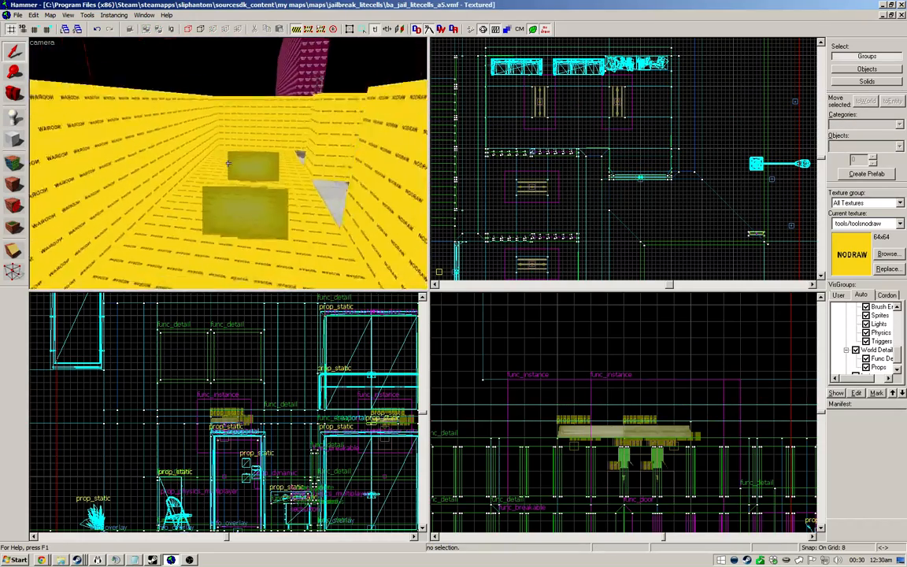
# Step: Apply the carpet/blue04_ssbump texture to the top faces of the two nodraw floor slabs
pyautogui.hotkey('shift', 'a')
pyautogui.click(228, 163)
pyautogui.hotkey('shift', 's')
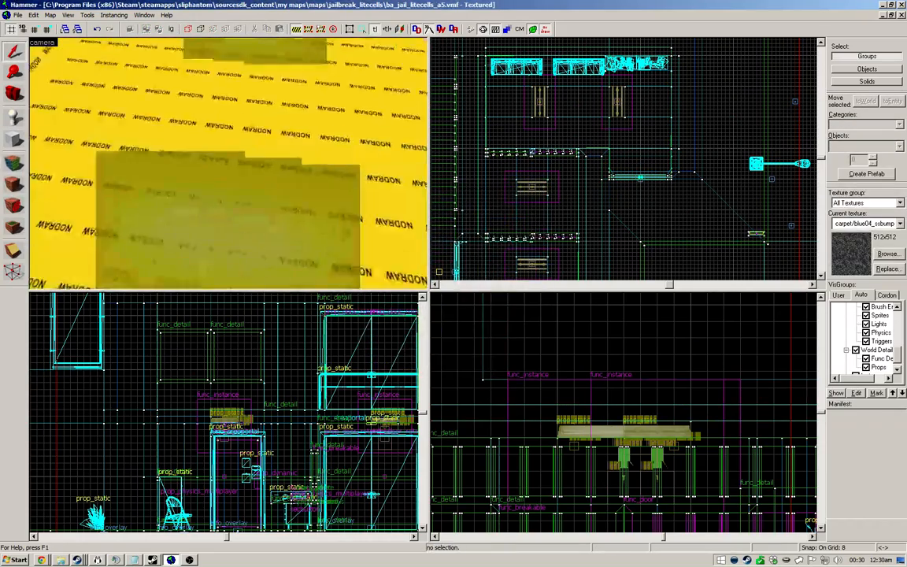
pyautogui.hotkey('shift', 'a')
pyautogui.rightClick(229, 163)
pyautogui.hotkey('shift', 's')
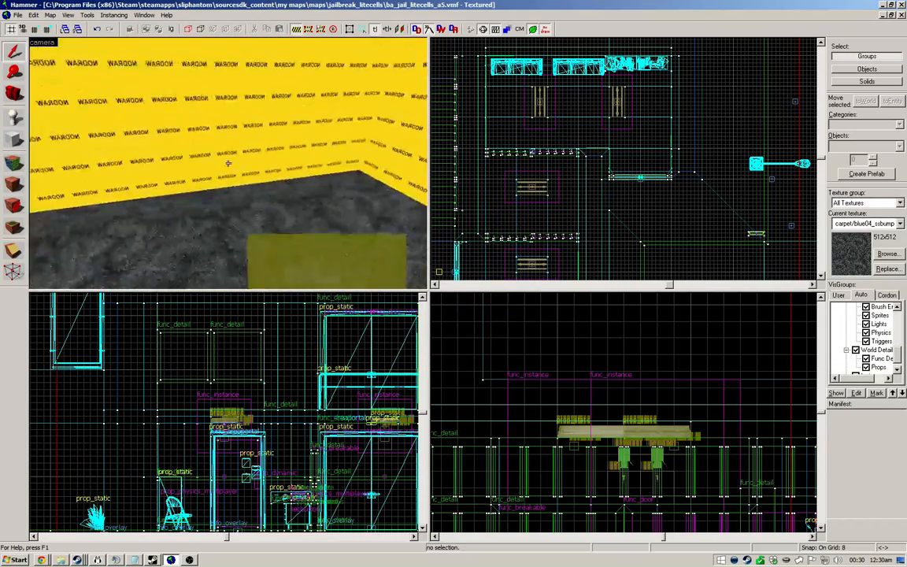
# Step: Select the 64 by 128 by 16 unit floor block above the doorway and centre all views on it
pyautogui.click(228, 163)
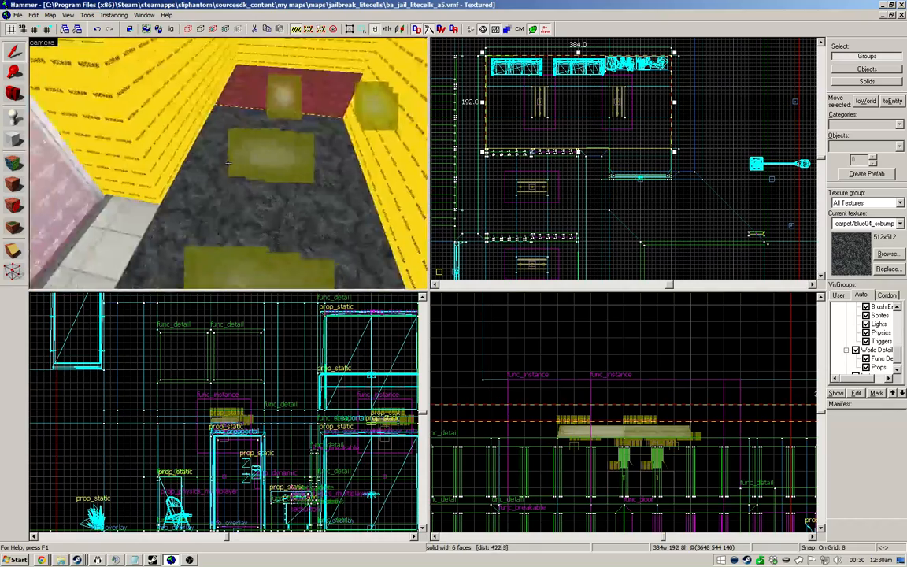
pyautogui.press('z')
pyautogui.click(443, 184)
pyautogui.click(245, 169)
pyautogui.click(126, 167)
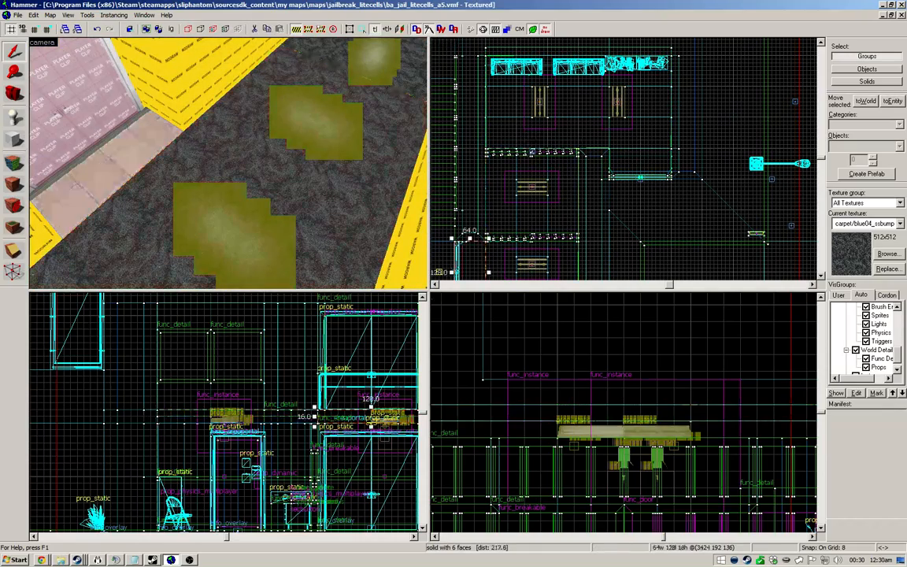
pyautogui.hotkey('ctrl', 'e')
pyautogui.hotkey('ctrl', 'shift', 'e')
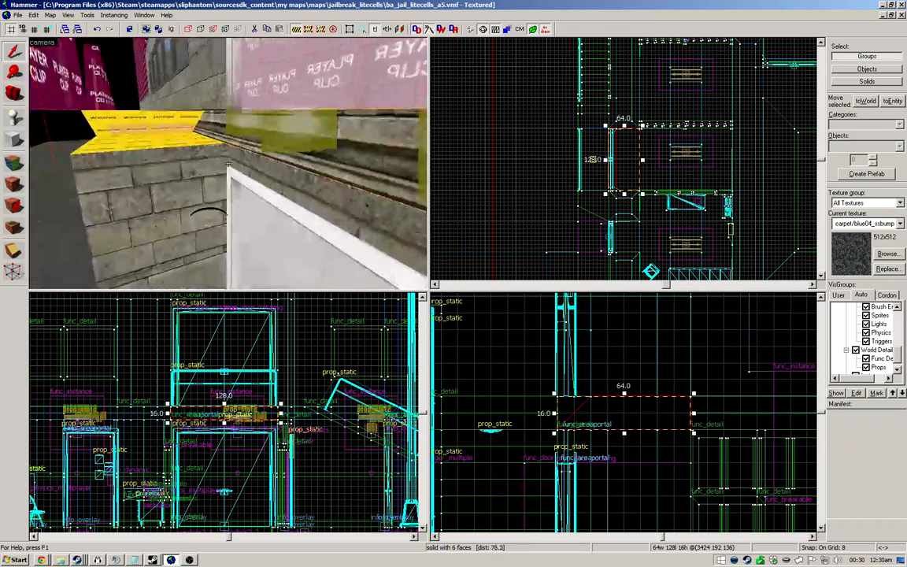
# Step: Delete the mitred 16 by 128 by 16 unit trim brush at the outer edge of the doorway's floor block
pyautogui.doubleClick(305, 170)
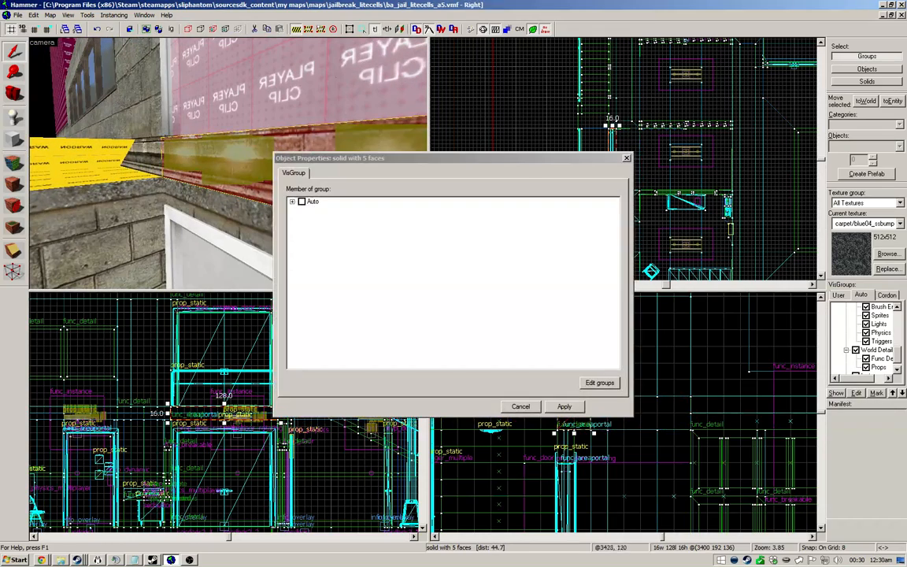
pyautogui.click(521, 406)
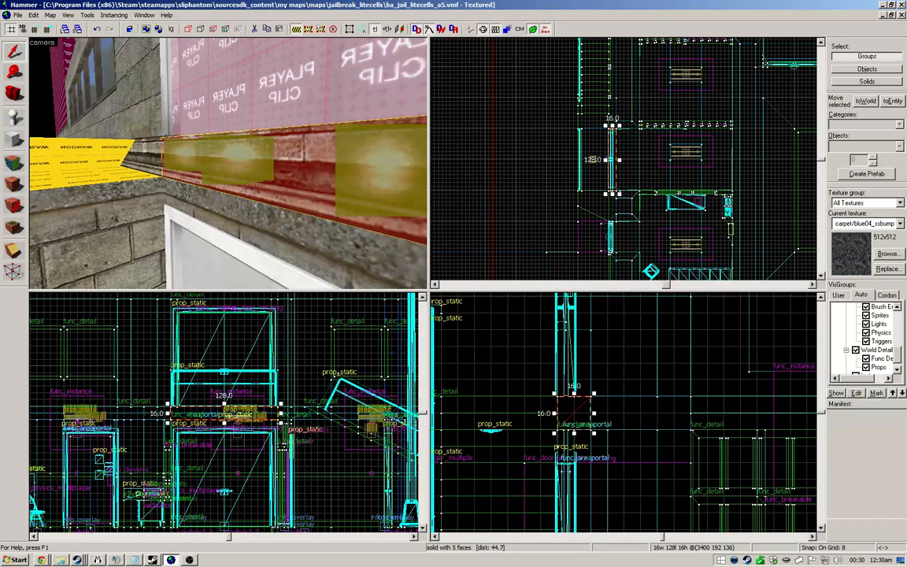
pyautogui.click(216, 124)
pyautogui.hotkey('ctrl', 'shift', 'e')
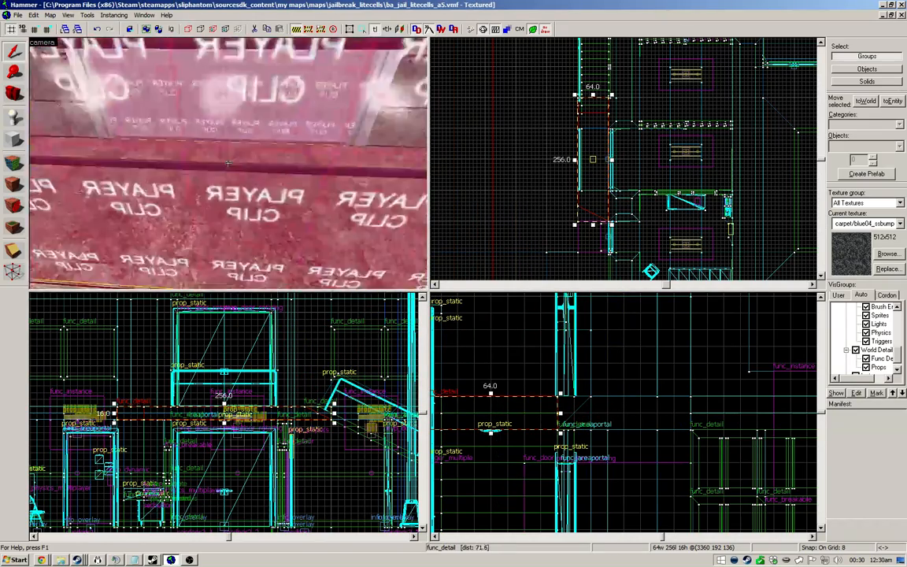
pyautogui.click(236, 185)
pyautogui.press('Delete')
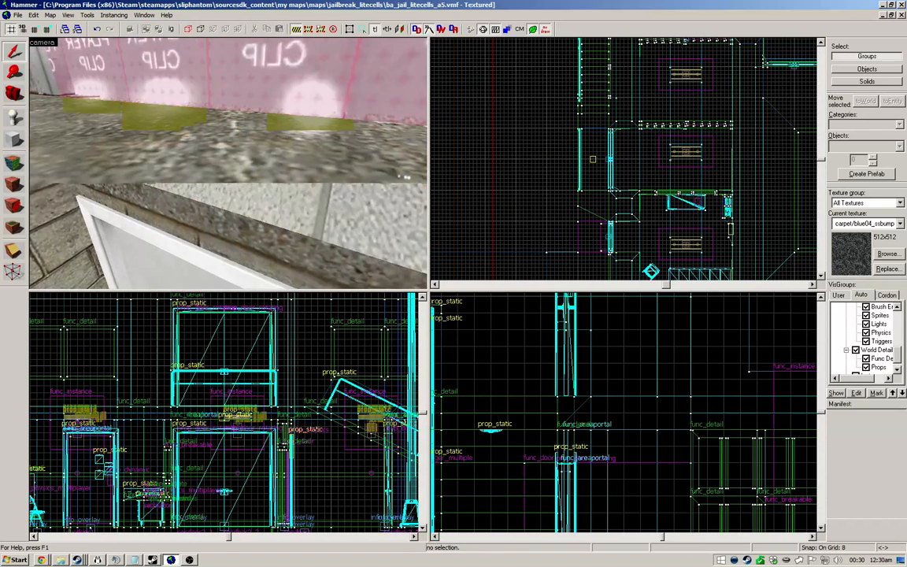
# Step: Delete the 64 by 128 by 16 unit floor block above the large doorway after checking its vertices
pyautogui.click(236, 185)
pyautogui.hotkey('shift', 'v')
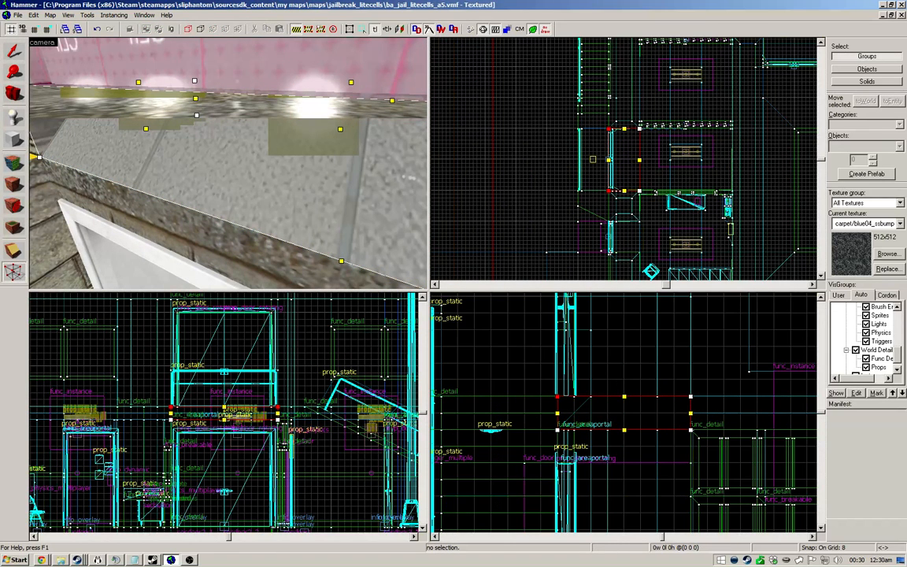
pyautogui.hotkey('shift', 's')
pyautogui.press('Delete')
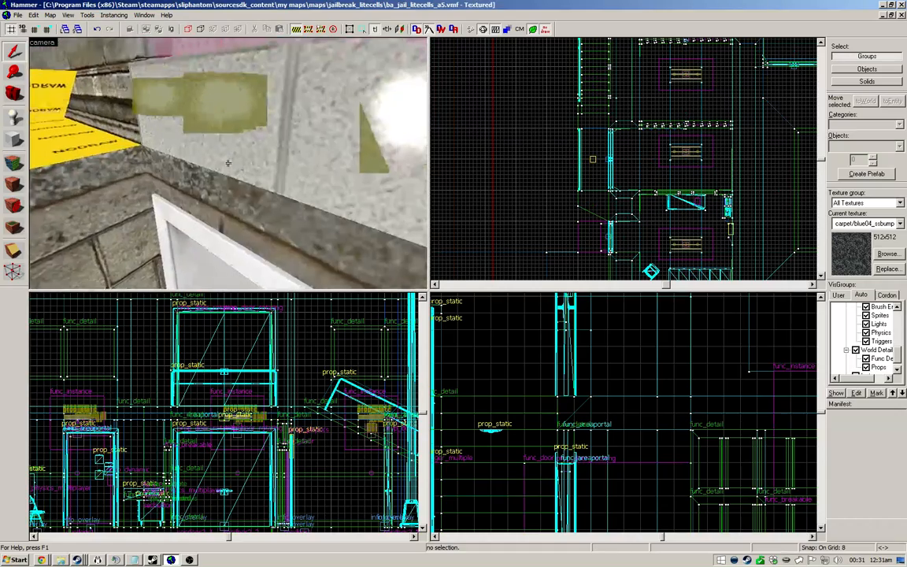
# Step: Check the object properties of the 64 by 256 by 16 unit outer ledge and the texture of the face behind it
pyautogui.click(228, 163)
pyautogui.doubleClick(229, 163)
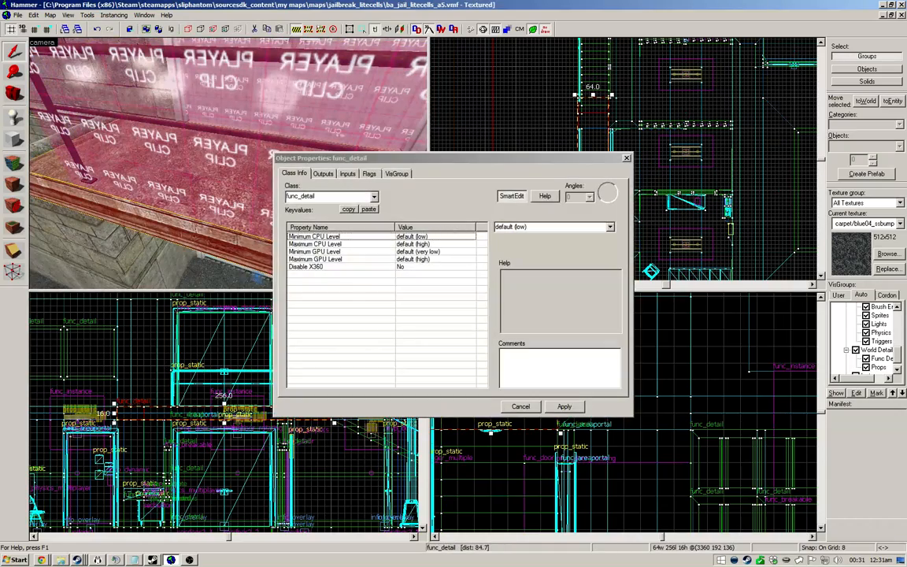
pyautogui.click(512, 406)
pyautogui.press('z')
pyautogui.hotkey('shift', 'a')
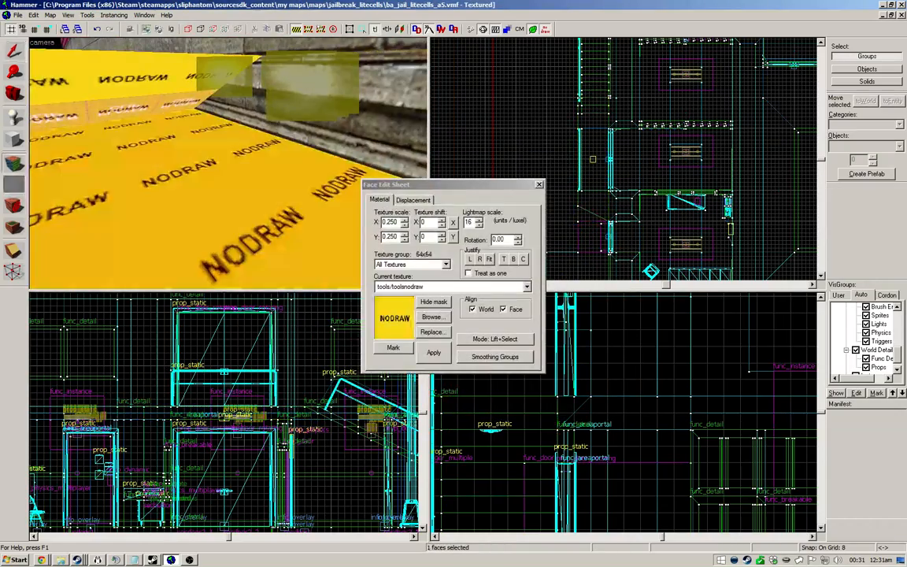
pyautogui.hotkey('shift', 's')
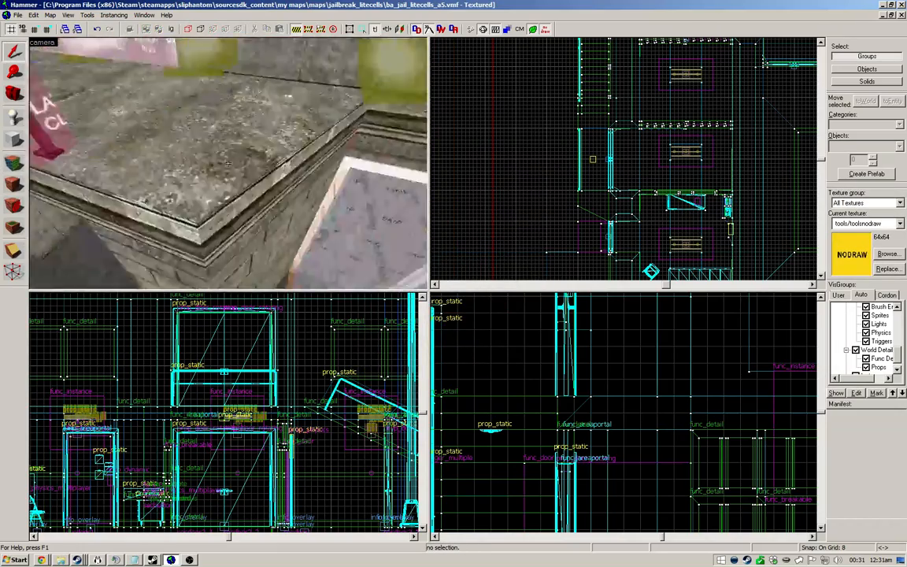
pyautogui.doubleClick(228, 163)
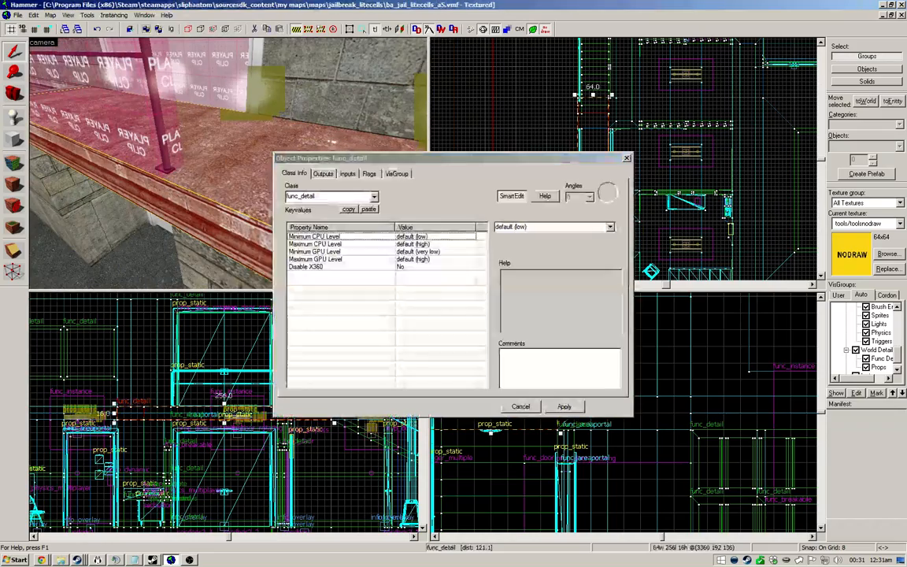
pyautogui.press('Escape')
pyautogui.press('Escape')
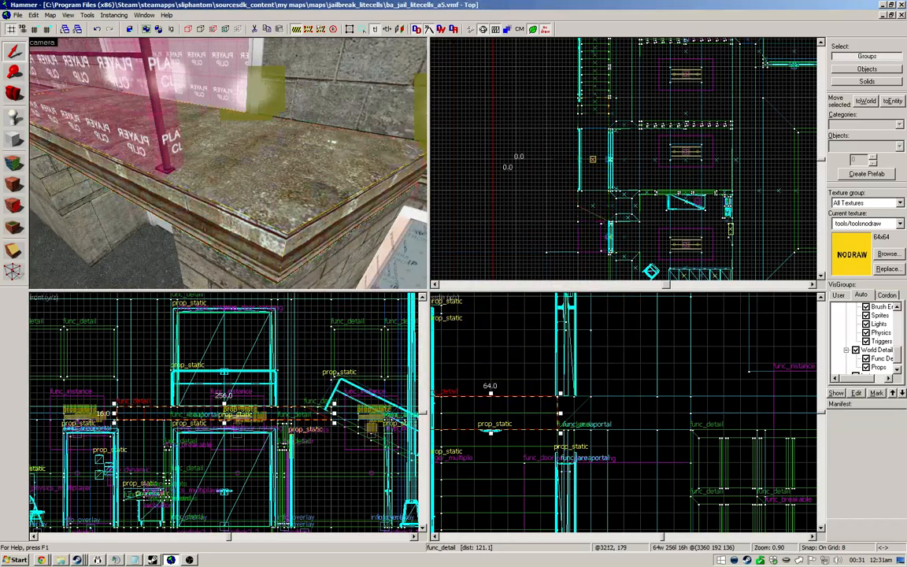
pyautogui.press('z')
pyautogui.press('w')
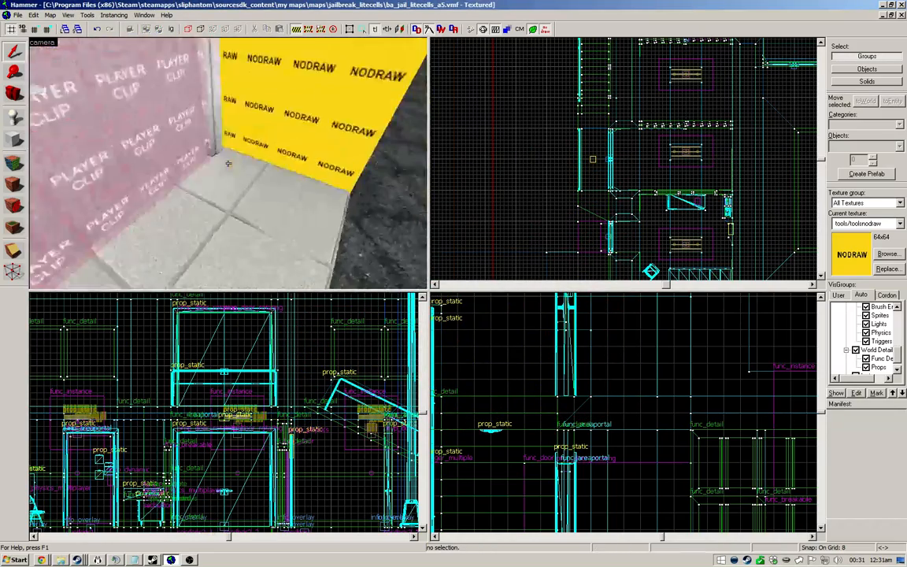
# Step: Pick up the carpet/blue04_ssbump texture from the upper floor and apply it to the neighbouring face
pyautogui.hotkey('shift', 'a')
pyautogui.click(229, 163)
pyautogui.rightClick(228, 164)
pyautogui.hotkey('shift', 'a')
pyautogui.press('s')
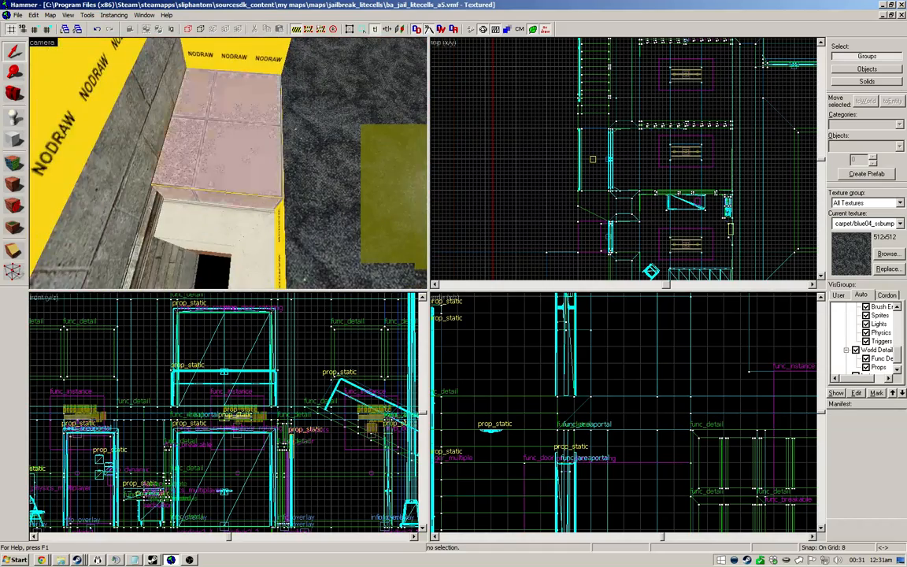
# Step: Select the 64 by 64 by 16 unit floor block above the smaller doorway and centre the 2D views on it
pyautogui.click(227, 163)
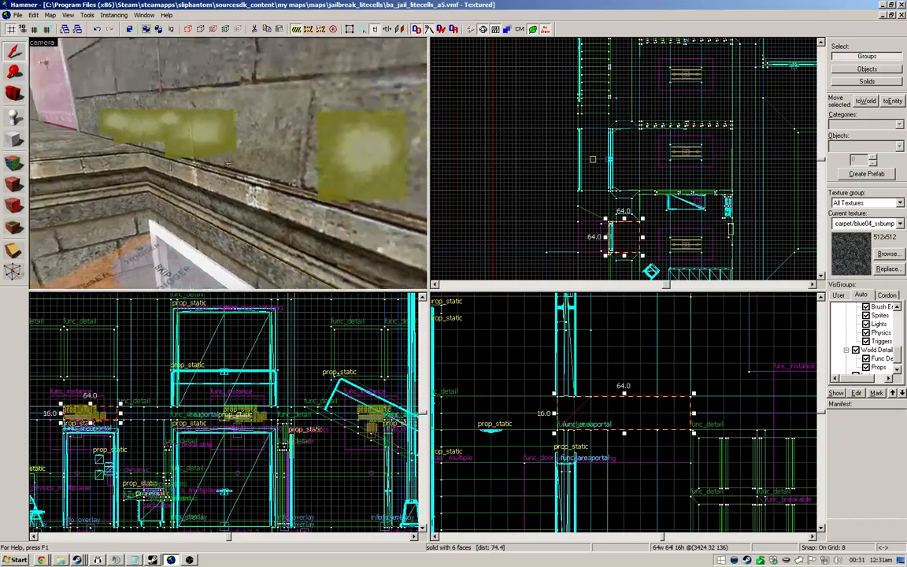
pyautogui.press('w')
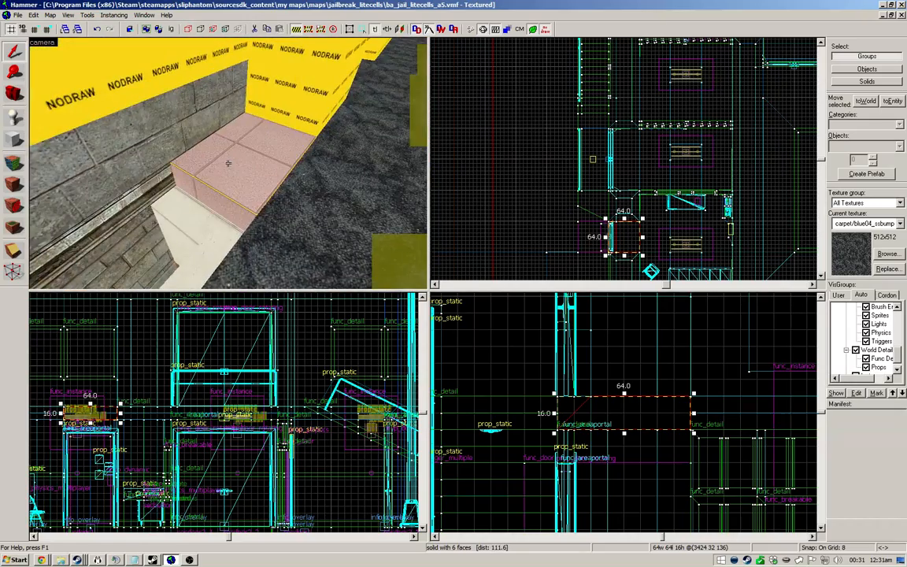
pyautogui.press('a')
pyautogui.hotkey('ctrl', 'e')
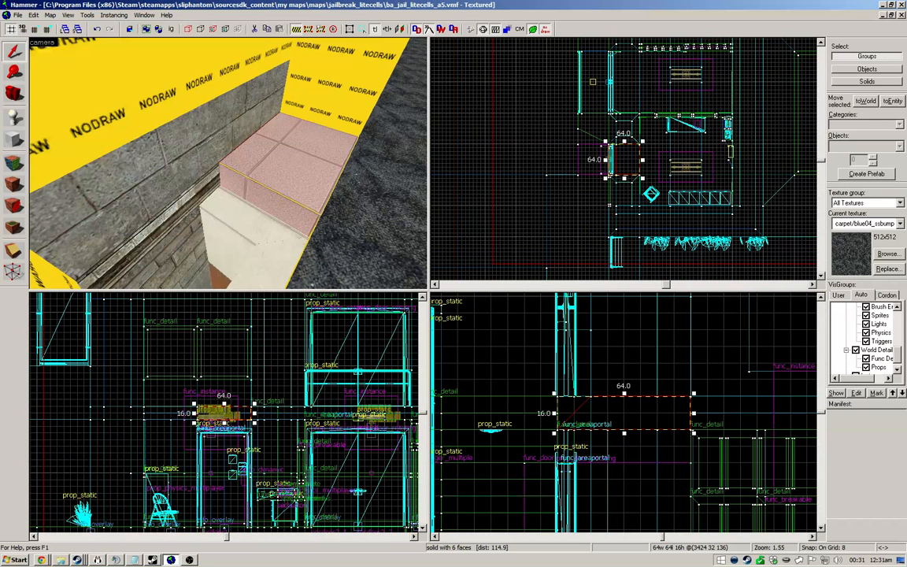
pyautogui.press('s')
# Step: Inspect the outer trim brushes above the smaller doorway and along the adjoining wall, then clear the selection
pyautogui.click(227, 145)
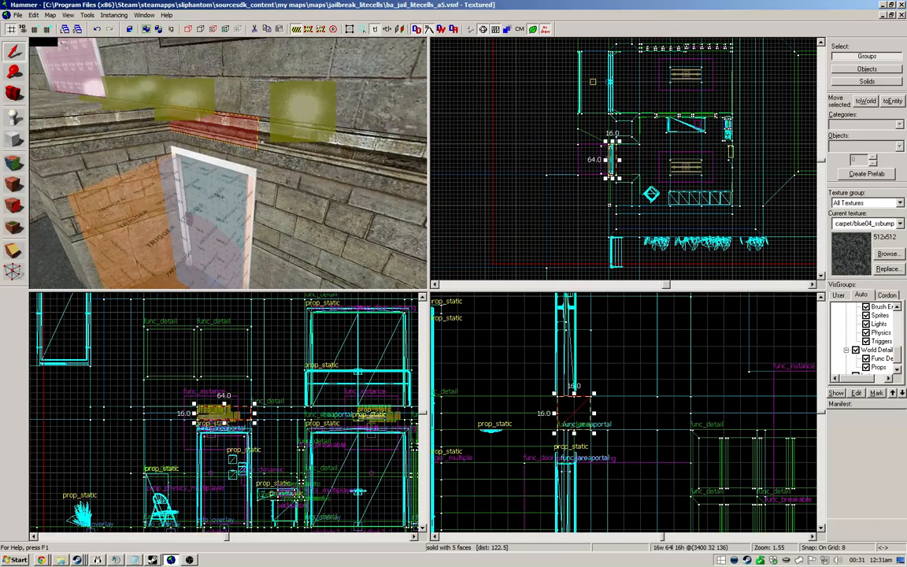
pyautogui.press('z')
pyautogui.press('a')
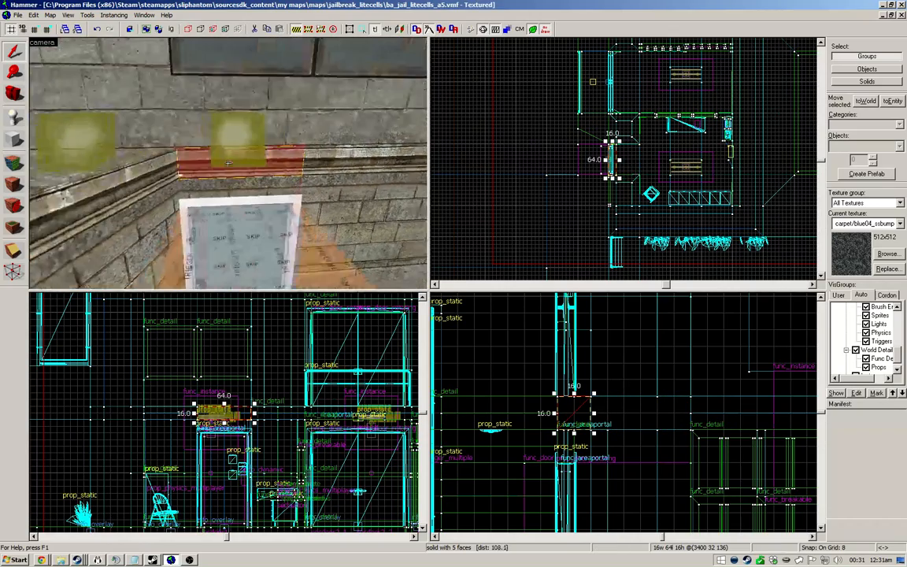
pyautogui.press('d')
pyautogui.press('s')
pyautogui.press('z')
pyautogui.click(251, 162)
pyautogui.click(229, 159)
pyautogui.click(251, 162)
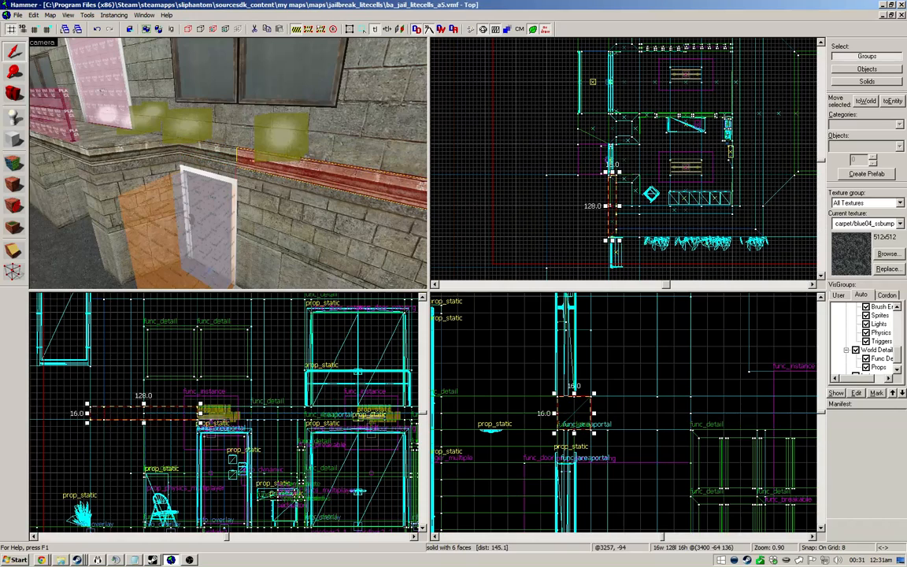
pyautogui.press('Escape')
# Step: Delete the 64 by 64 by 16 unit floor block above the smaller doorway
pyautogui.press('z')
pyautogui.press('w')
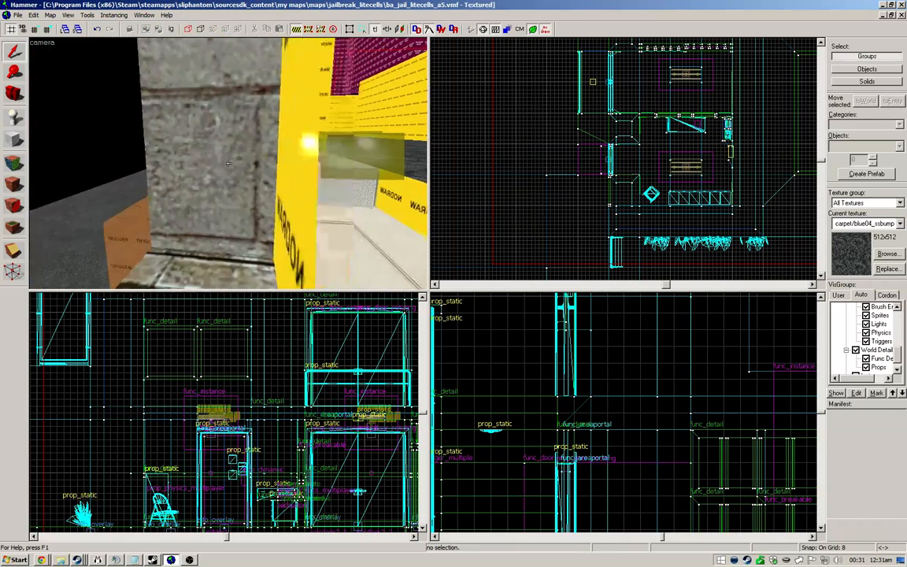
pyautogui.press('z')
pyautogui.click(229, 166)
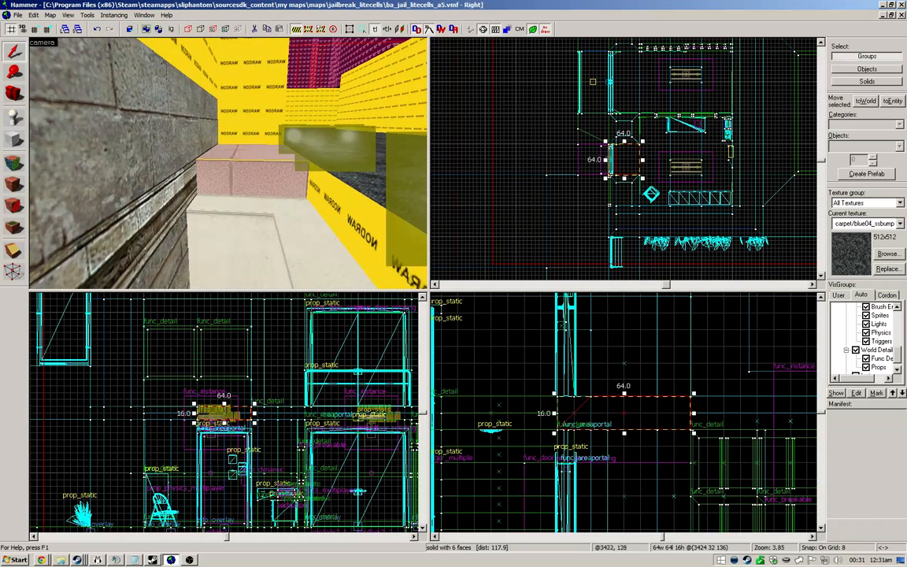
pyautogui.press('w')
pyautogui.press('d')
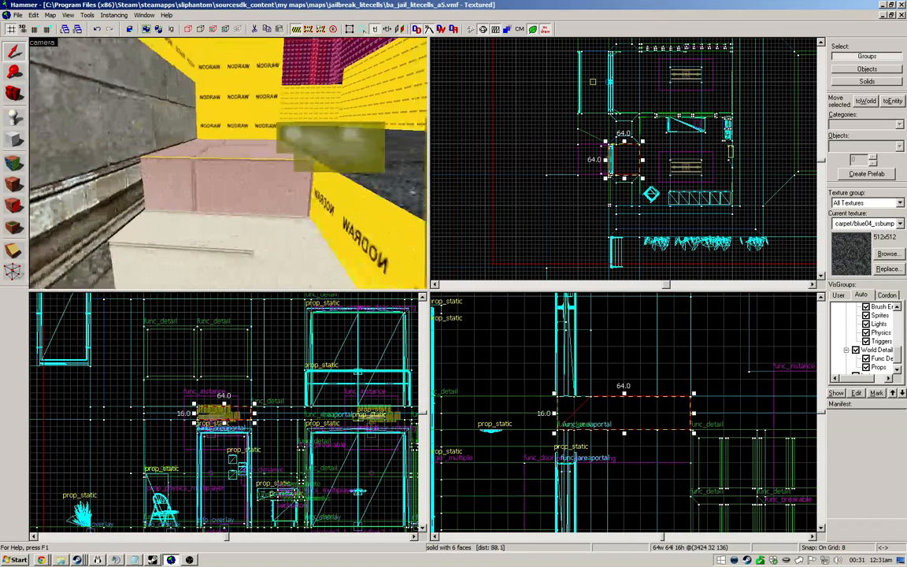
pyautogui.press('Delete')
# Step: Pick up tile/ceilingtilea as the current texture from the face at the opening above the smaller doorway
pyautogui.press('w')
pyautogui.hotkey('shift', 'a')
pyautogui.click(229, 163)
pyautogui.hotkey('shift', 's')
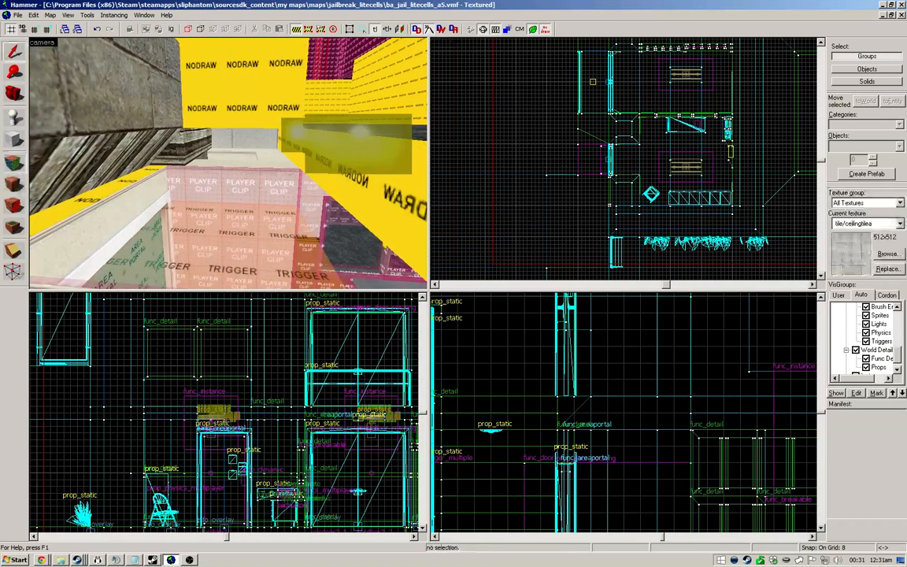
# Step: Select the 64 by 512 by 8 unit slab beside the opening above the smaller doorway
pyautogui.press('w')
pyautogui.click(228, 163)
pyautogui.click(122, 160)
pyautogui.click(13, 140)
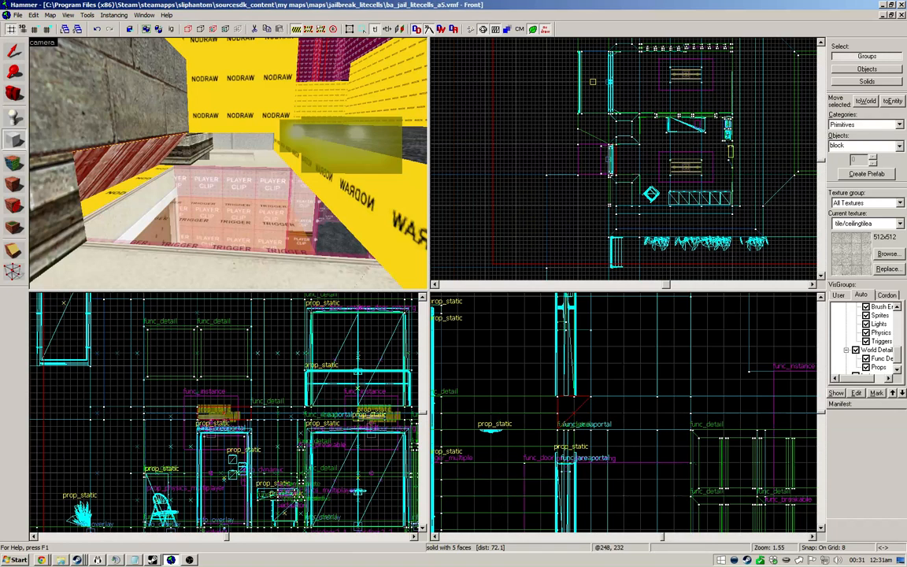
pyautogui.hotkey('shift', 's')
pyautogui.hotkey('ctrl', 'z')
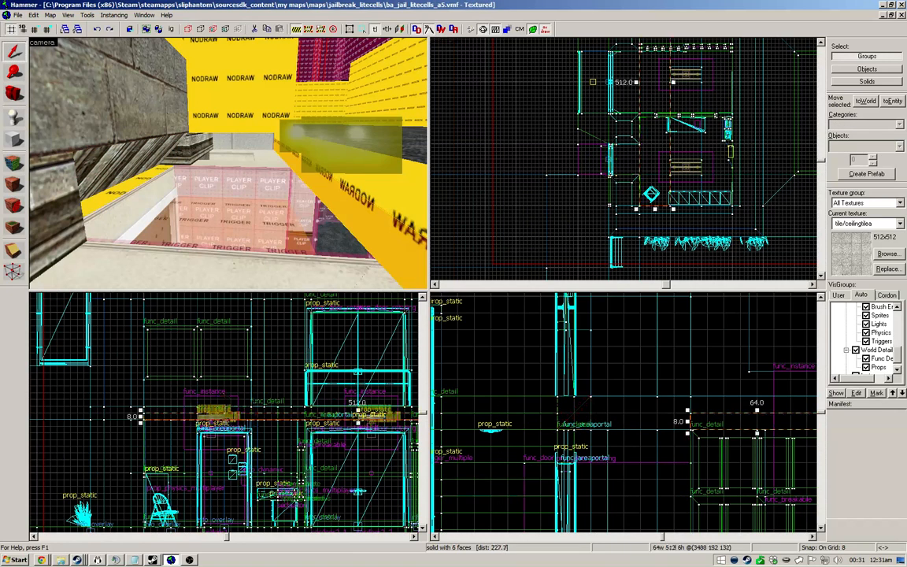
# Step: Undo the last two changes and delete the 64 × 64 × 16 ceiling-tile block over the doorway
pyautogui.hotkey('ctrl', 'z')
pyautogui.hotkey('ctrl', 'z')
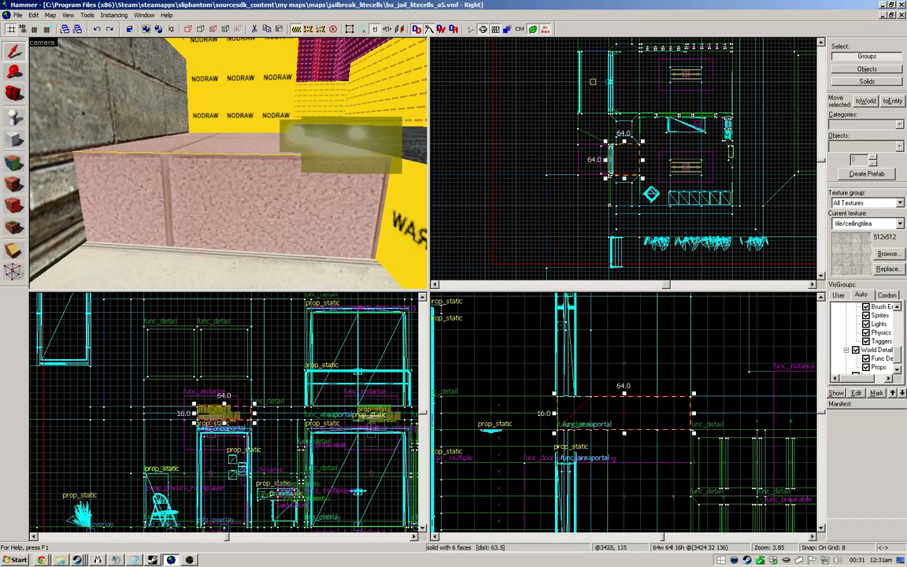
pyautogui.press('z')
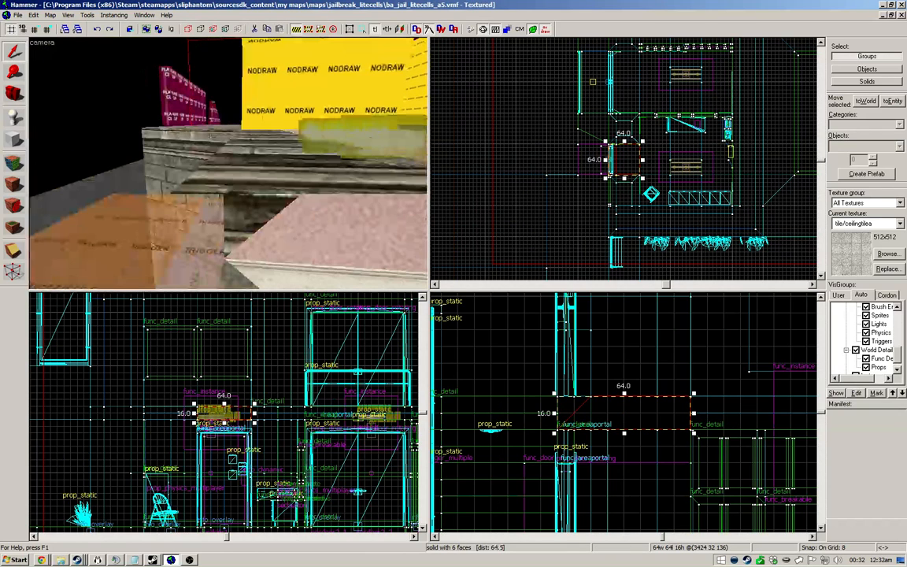
pyautogui.press('w')
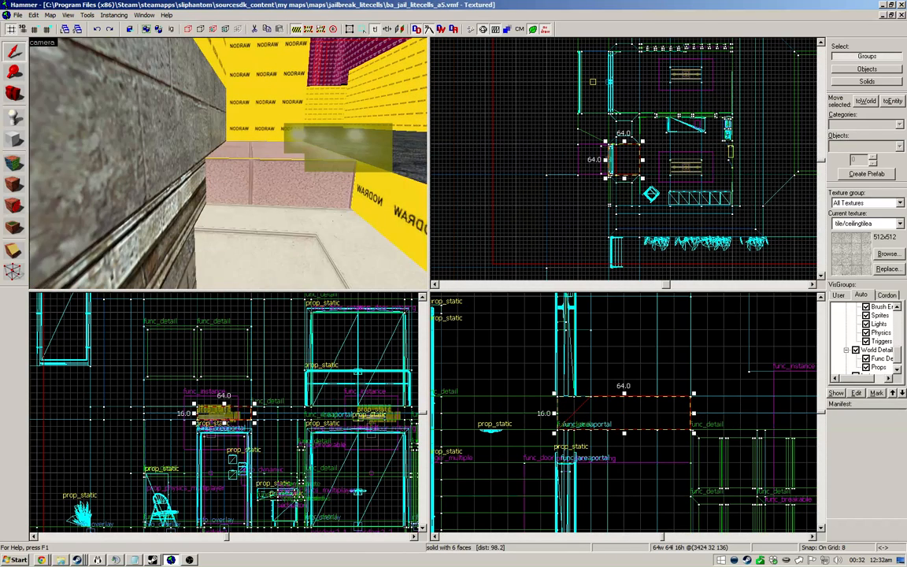
pyautogui.press('Delete')
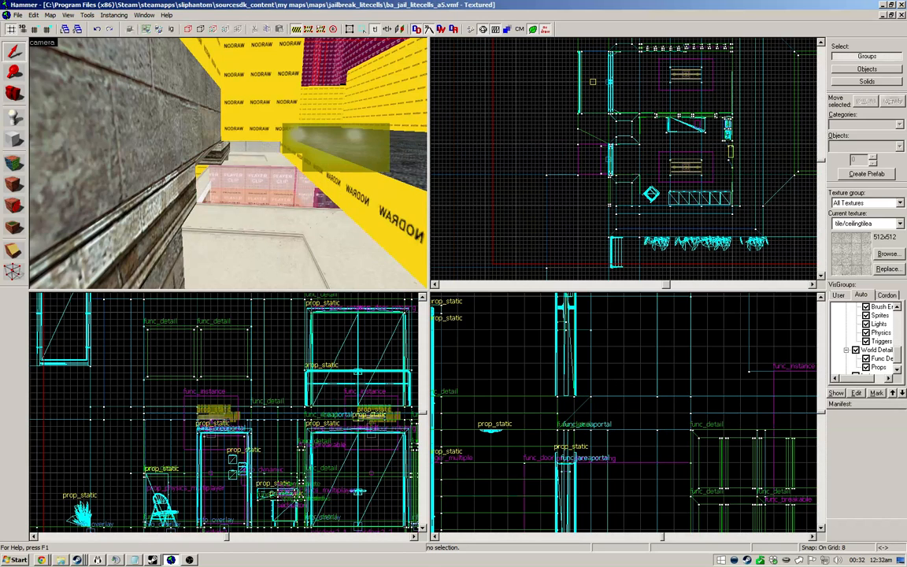
# Step: Try covering the opening above the doorway with a thinner, narrower block, and delete it
pyautogui.press('w')
pyautogui.press('z')
pyautogui.hotkey('shift', 'b')
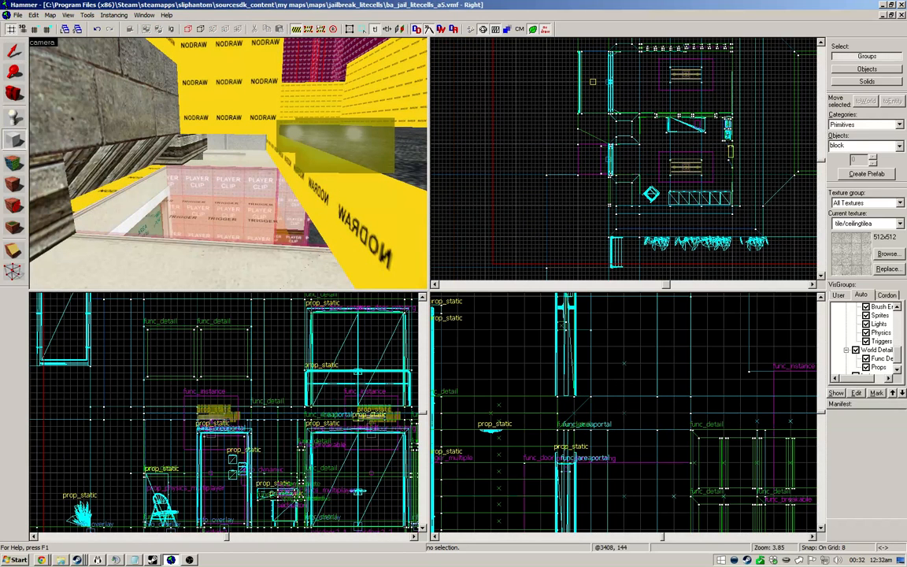
pyautogui.moveTo(590, 396); pyautogui.dragTo(691, 412)
pyautogui.press('Return')
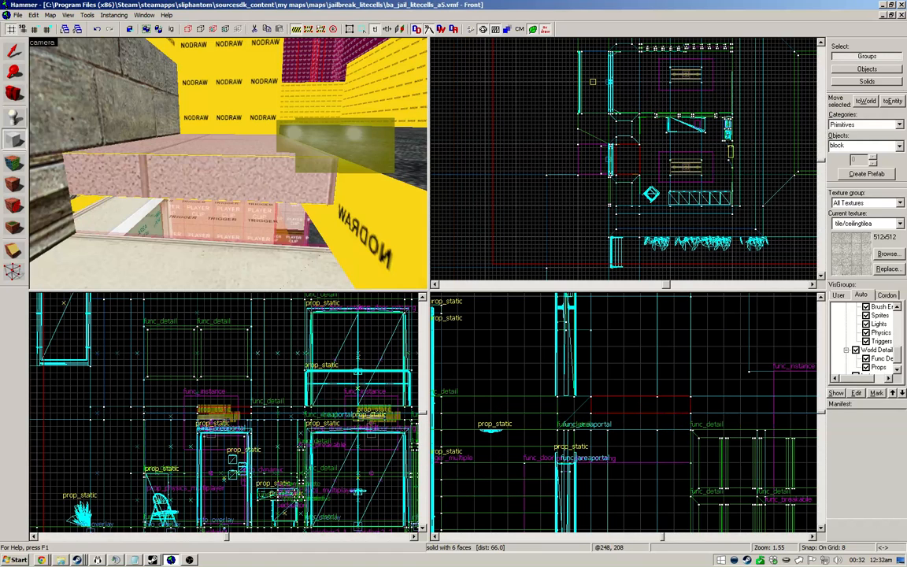
pyautogui.hotkey('shift', 's')
pyautogui.press('Delete')
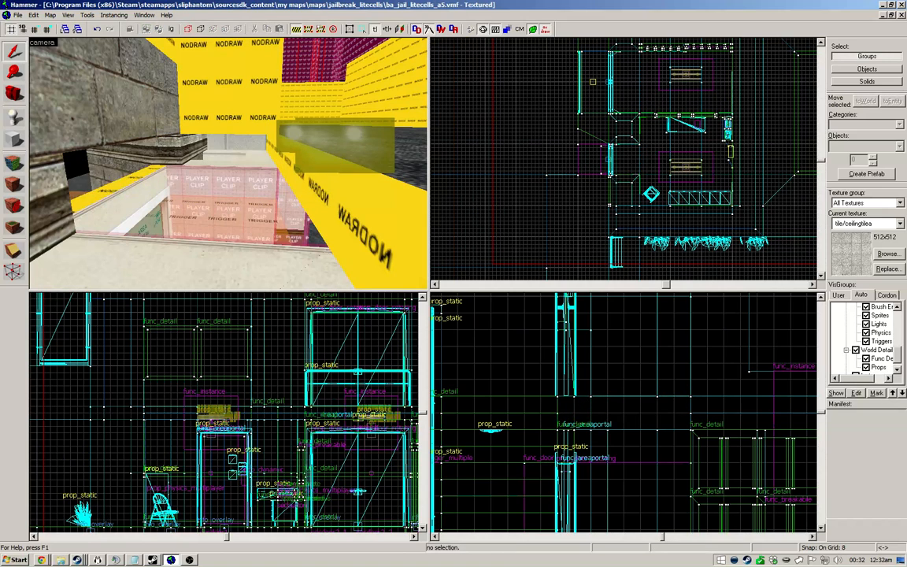
# Step: Create a 64 × 64 × 16 block with the tile/ceilingtilea texture over the opening above the doorway
pyautogui.click(118, 200)
pyautogui.click(13, 138)
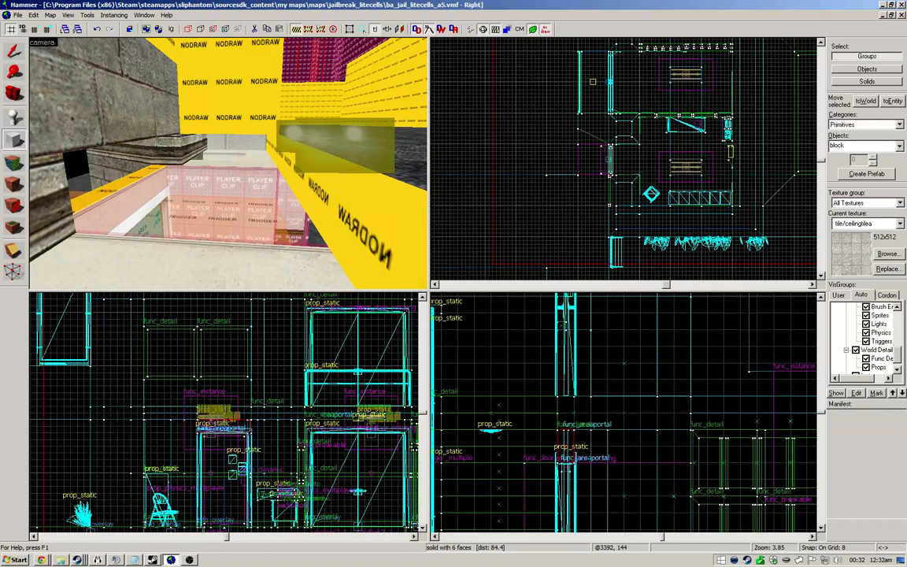
pyautogui.moveTo(557, 396); pyautogui.dragTo(705, 430)
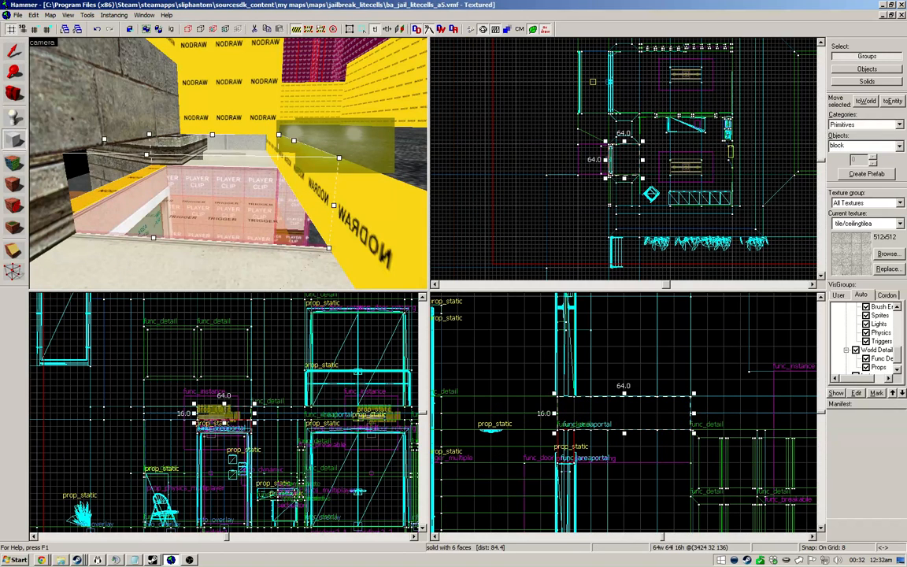
pyautogui.press('Return')
pyautogui.press('s')
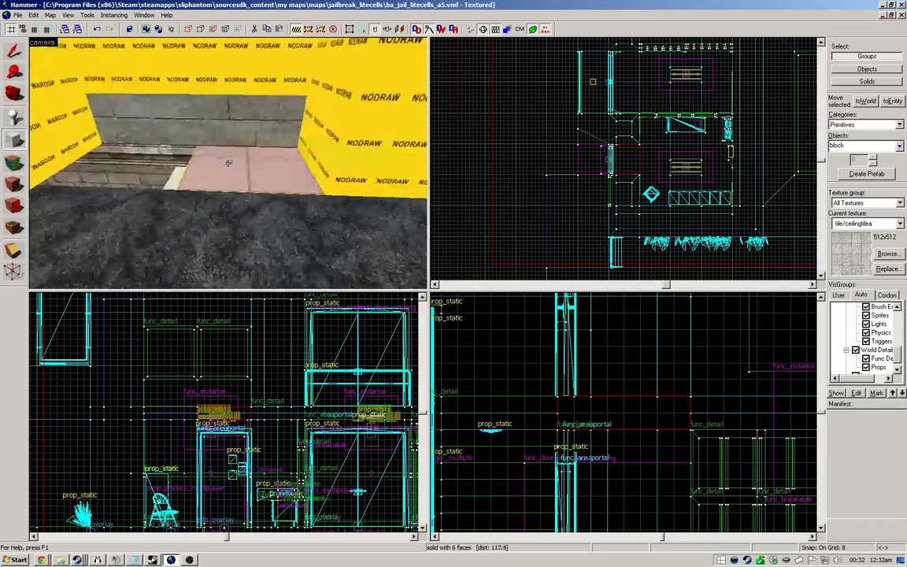
# Step: Clip the 128-unit stone trim brush beside the new block at its midpoint, keeping the half farther from the block
pyautogui.hotkey('shift', 's')
pyautogui.press('w')
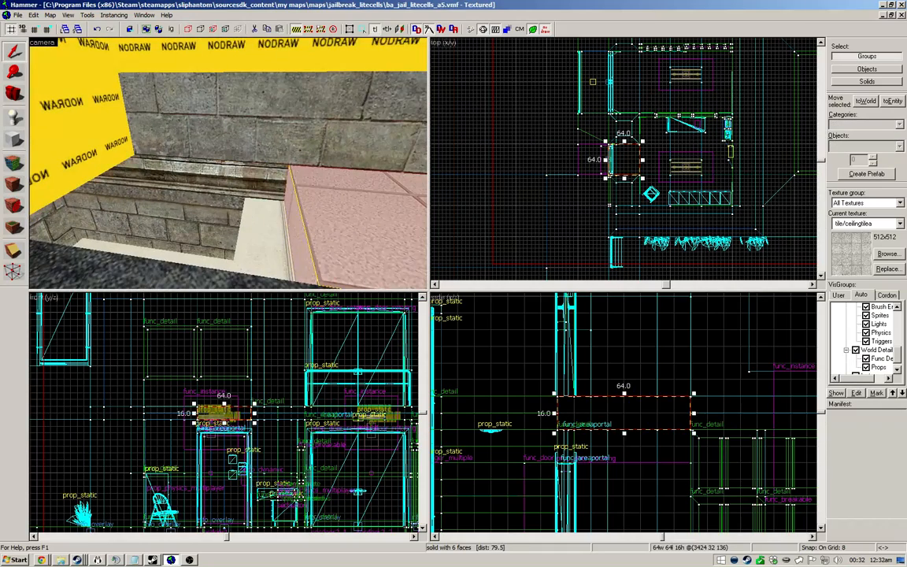
pyautogui.click(228, 163)
pyautogui.press('z')
pyautogui.click(12, 250)
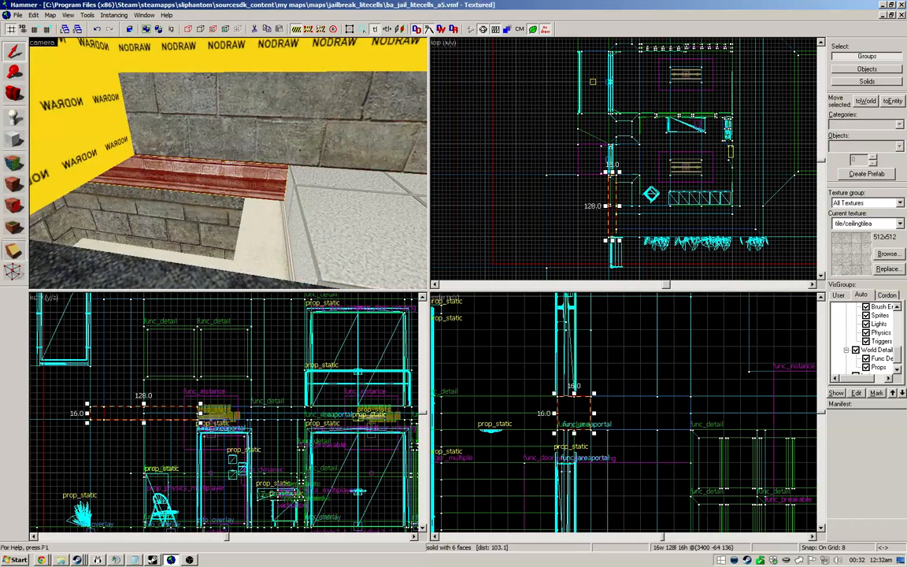
pyautogui.moveTo(617, 206); pyautogui.dragTo(609, 206)
pyautogui.press('Return')
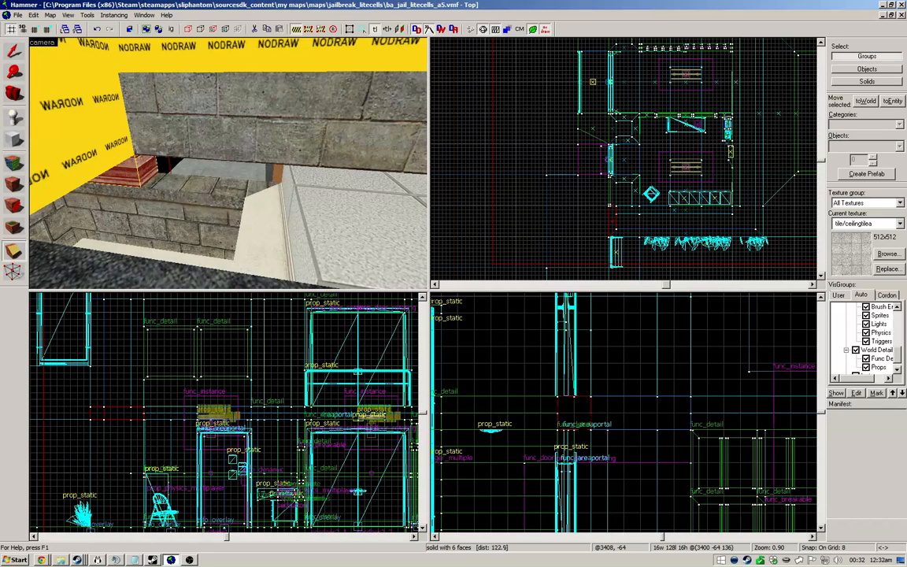
# Step: Extend the ceiling-tile block to 128 units long to fill the gap left by the cut trim
pyautogui.press('z')
pyautogui.hotkey('shift', 's')
pyautogui.click(227, 163)
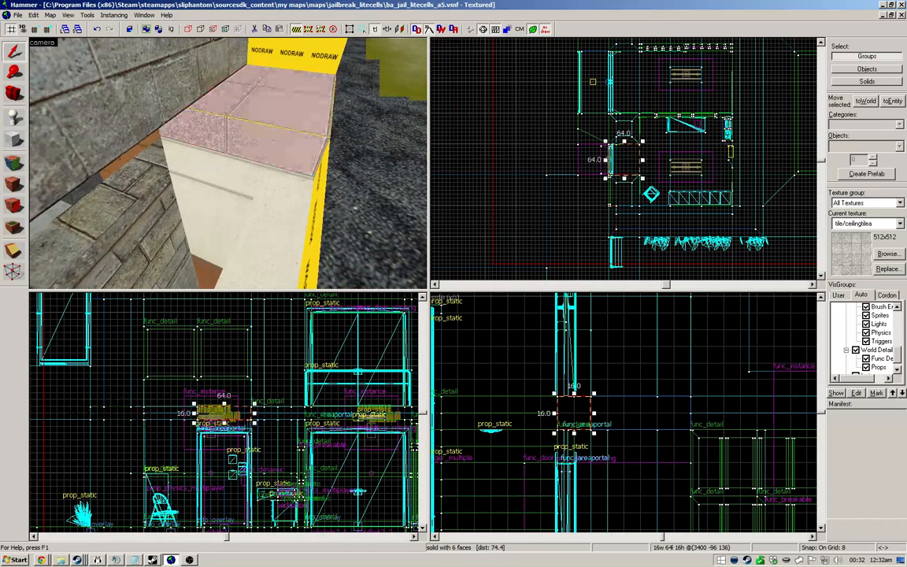
pyautogui.press('w')
pyautogui.press('z')
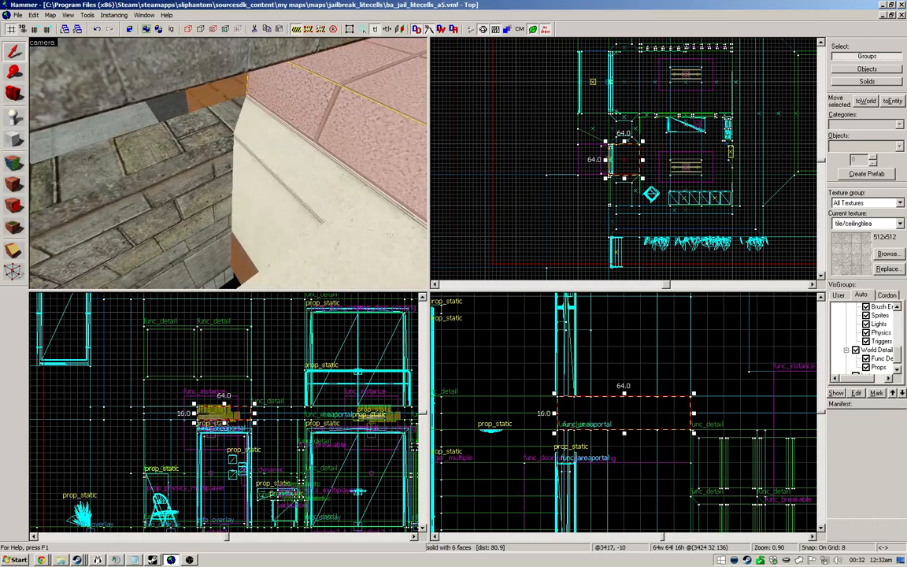
pyautogui.moveTo(625, 179); pyautogui.dragTo(625, 210)
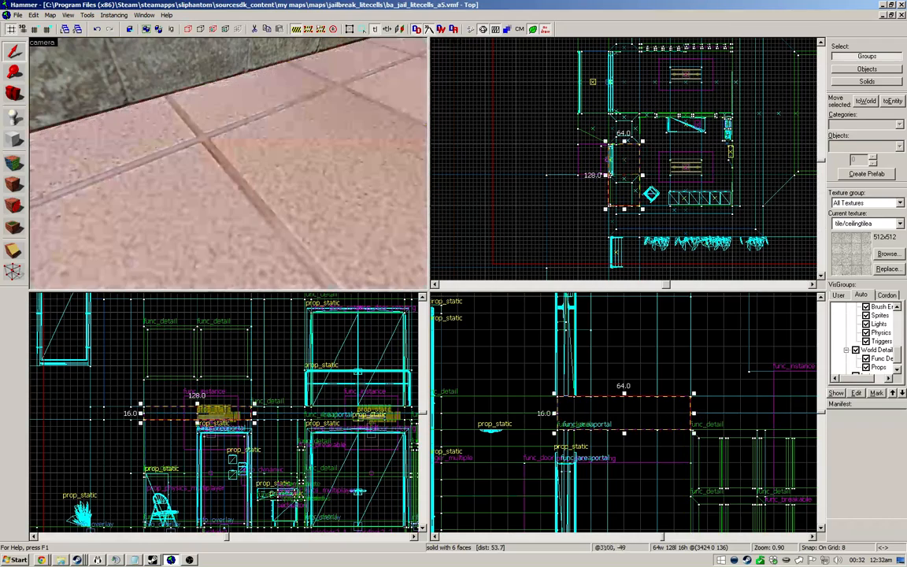
# Step: Apply the de_chateau/exttrim05 trim texture to the exterior face of the extended block
pyautogui.press('z')
pyautogui.press('s')
pyautogui.hotkey('shift', 'a')
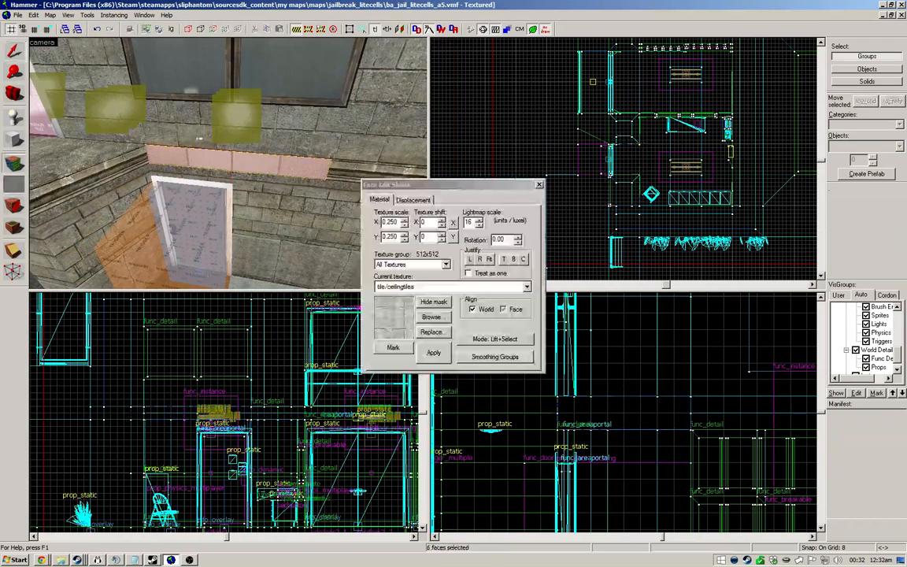
pyautogui.hotkey('shift', 's')
pyautogui.press('w')
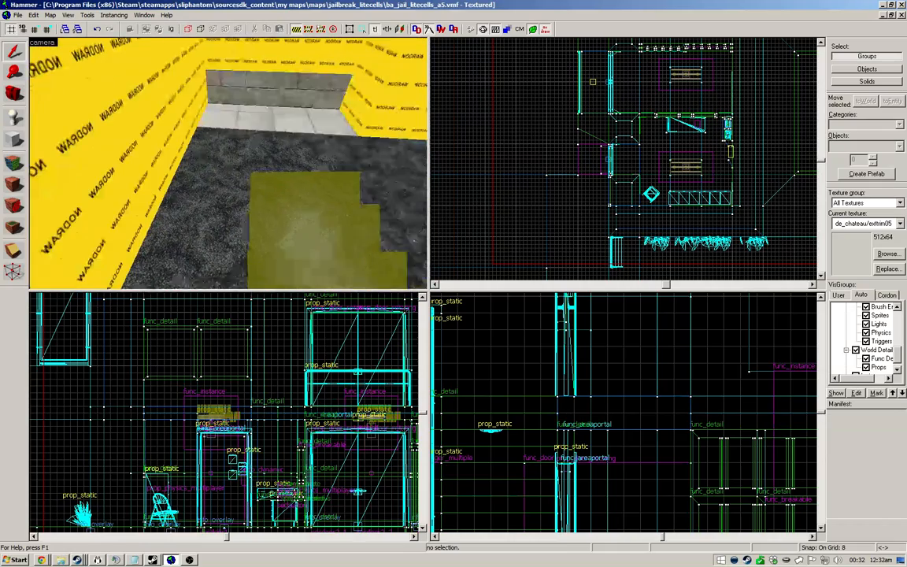
# Step: Sample the tools/toolsnodraw texture from the adjacent wall and apply it to the hidden back faces of the stone wall
pyautogui.hotkey('shift', 'a')
pyautogui.click(228, 163)
pyautogui.hotkey('shift', 's')
pyautogui.press('z')
pyautogui.hotkey('shift', 'a')
pyautogui.click(292, 126)
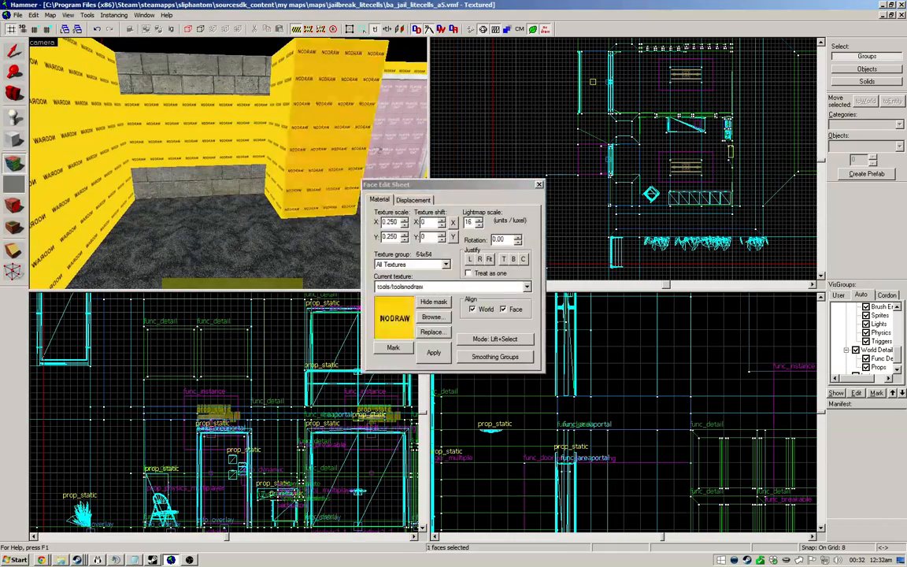
pyautogui.hotkey('shift', 'a')
pyautogui.hotkey('shift', 'a')
pyautogui.rightClick(179, 164)
pyautogui.rightClick(175, 68)
pyautogui.hotkey('shift', 'a')
pyautogui.press('z')
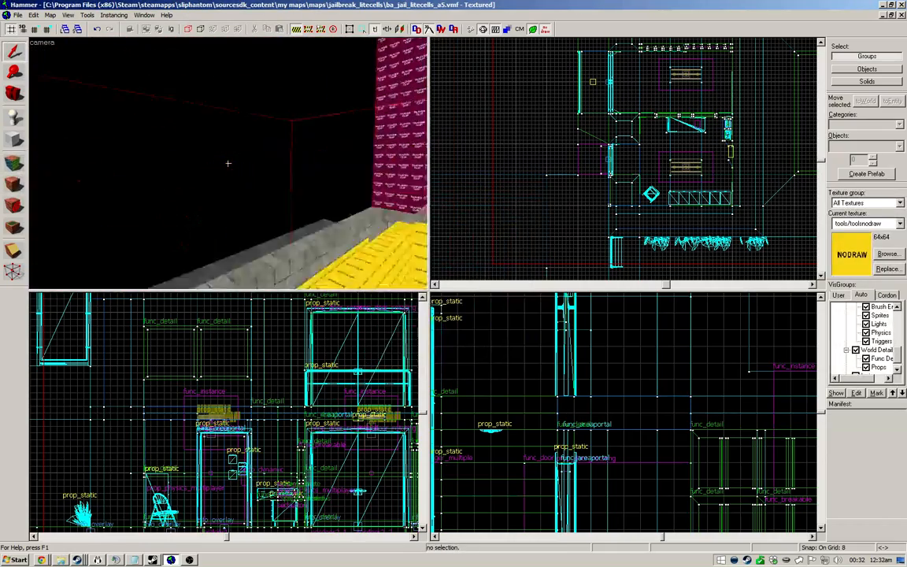
# Step: Split the 384-unit-long nodraw wall with a diagonal clip near its corner, keeping both pieces
pyautogui.press('z')
pyautogui.click(228, 164)
pyautogui.hotkey('ctrl', 'e')
pyautogui.click(14, 251)
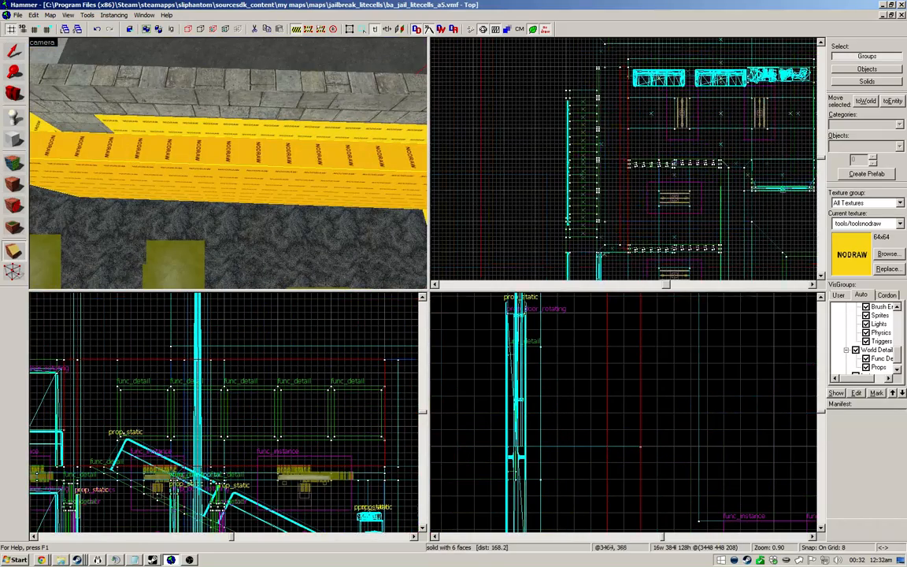
pyautogui.scroll(-3, 573, 237)
pyautogui.scroll(5, 599, 198)
pyautogui.scroll(5, 625, 161)
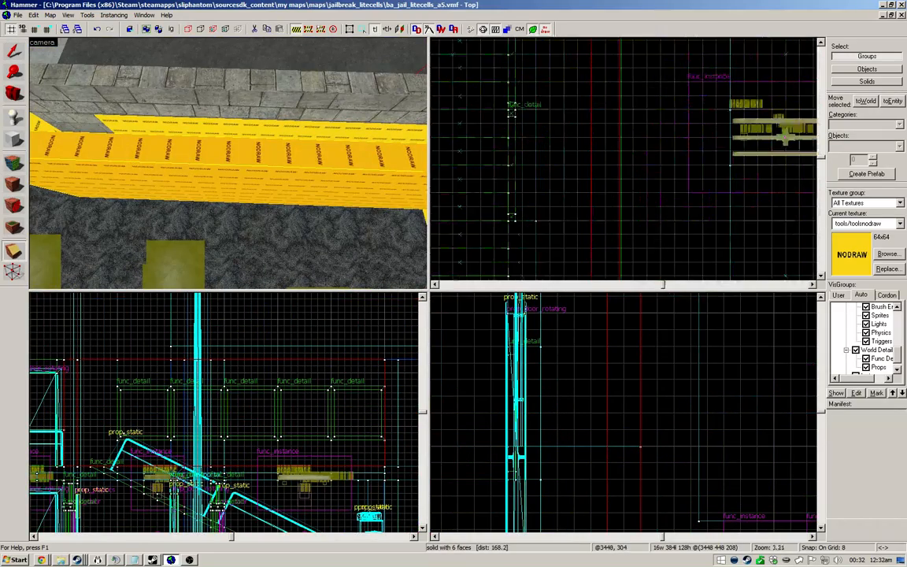
pyautogui.moveTo(591, 225); pyautogui.dragTo(591, 249)
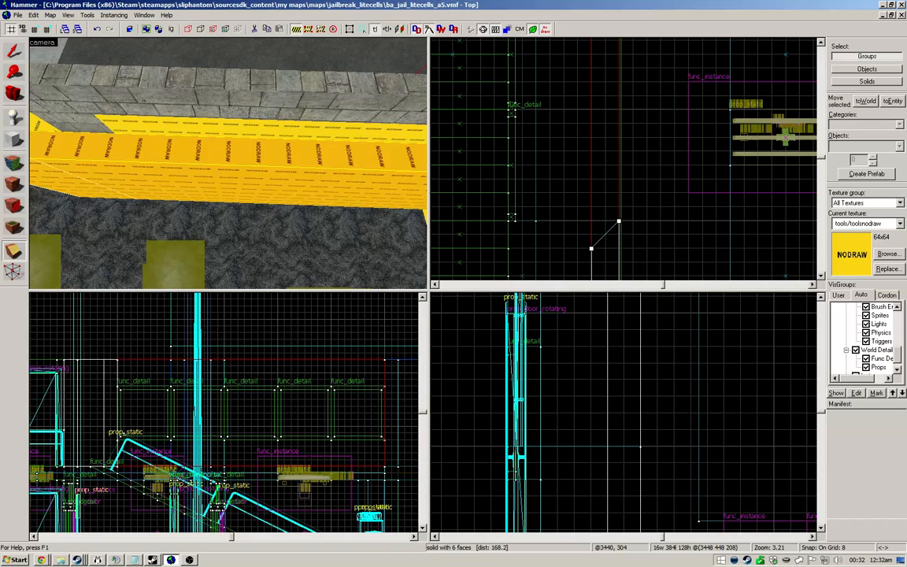
pyautogui.scroll(-3, 624, 162)
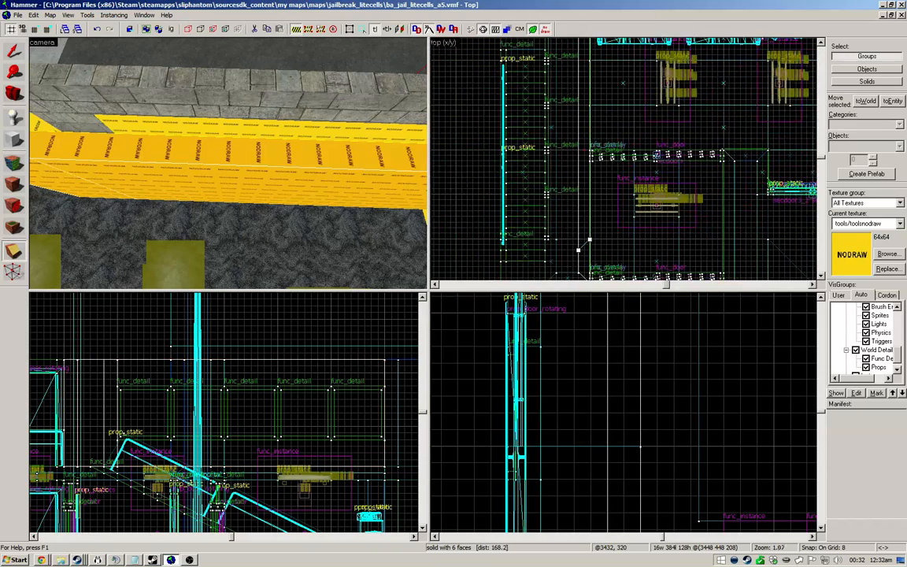
pyautogui.scroll(3, 579, 86)
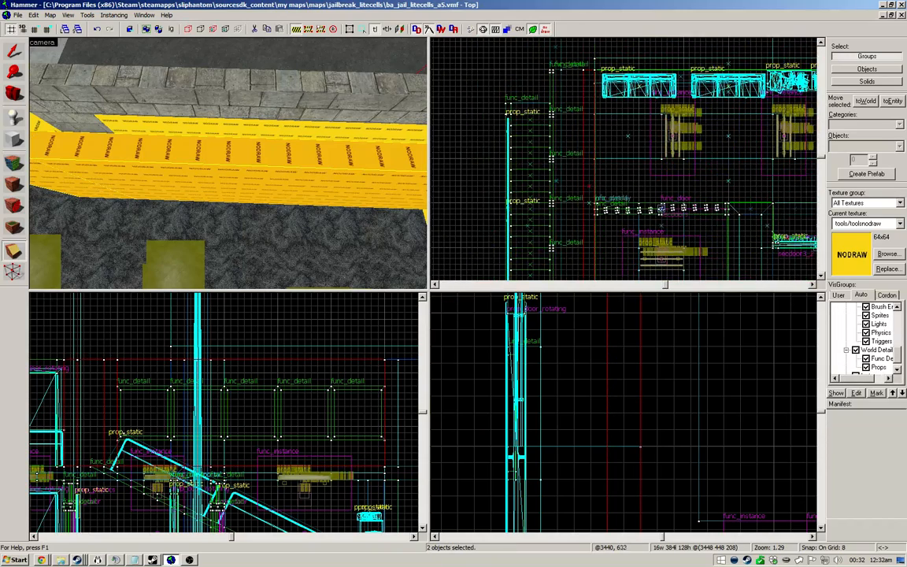
# Step: Delete the 336-unit-long piece of the split nodraw wall
pyautogui.scroll(-5, 586, 103)
pyautogui.press('a')
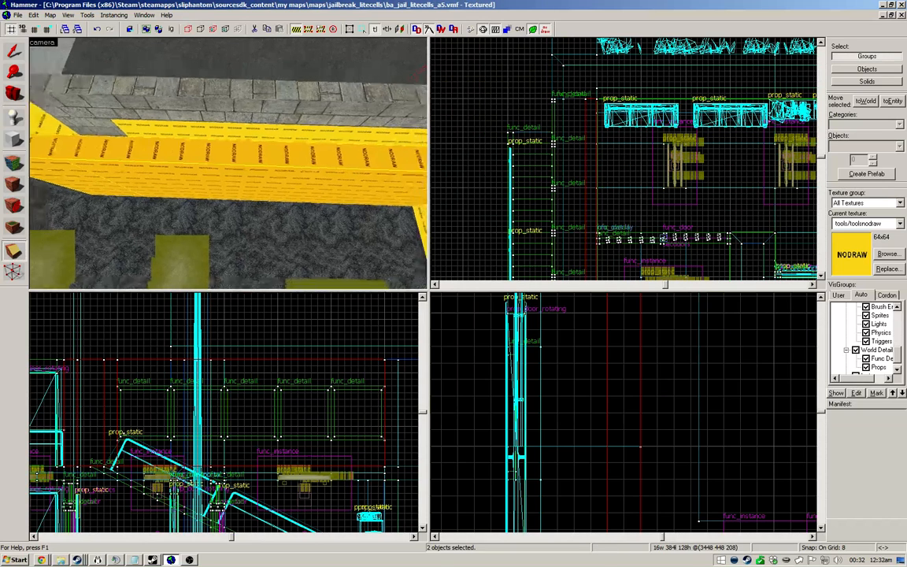
pyautogui.click(189, 162)
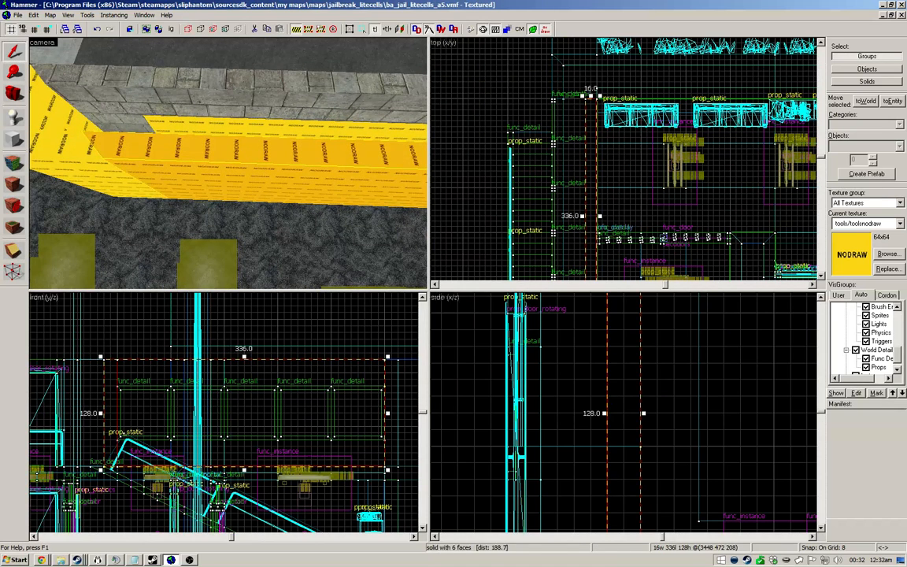
pyautogui.press('Delete')
# Step: Create a 24 × 16 × 128 nodraw block next to the remaining corner piece of the wall
pyautogui.hotkey('shift', 'a')
pyautogui.hotkey('shift', 's')
pyautogui.click(90, 158)
pyautogui.click(12, 138)
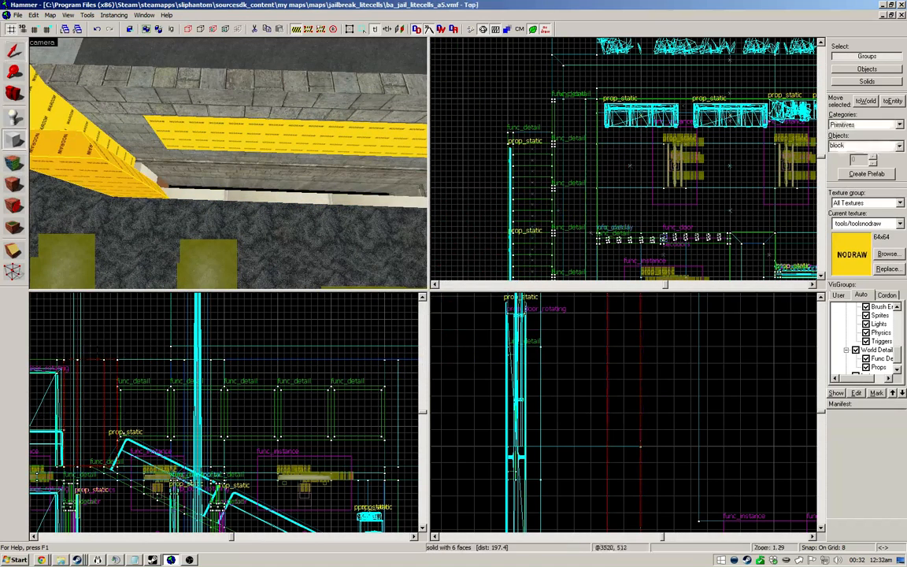
pyautogui.scroll(-3, 556, 93)
pyautogui.scroll(4, 557, 242)
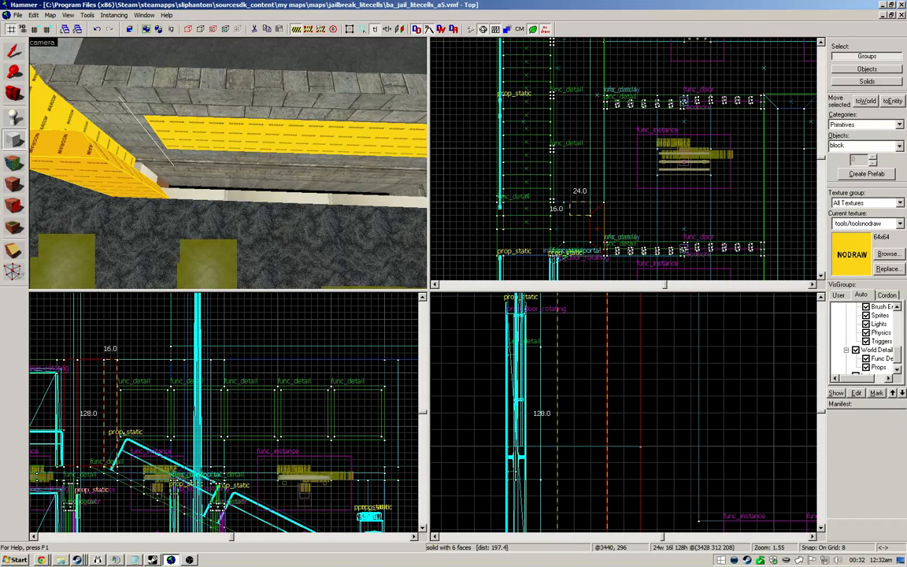
pyautogui.press('Return')
# Step: Stretch the new block's vertices to 48 units wide so its angled end meets the mitred corner piece
pyautogui.hotkey('shift', 'v')
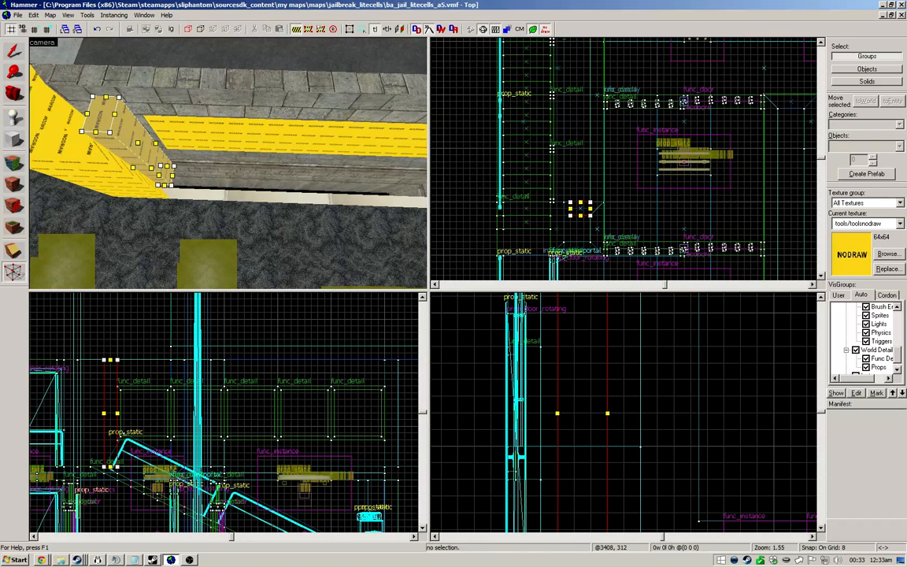
pyautogui.moveTo(557, 412); pyautogui.dragTo(541, 412)
pyautogui.moveTo(590, 203); pyautogui.dragTo(604, 203)
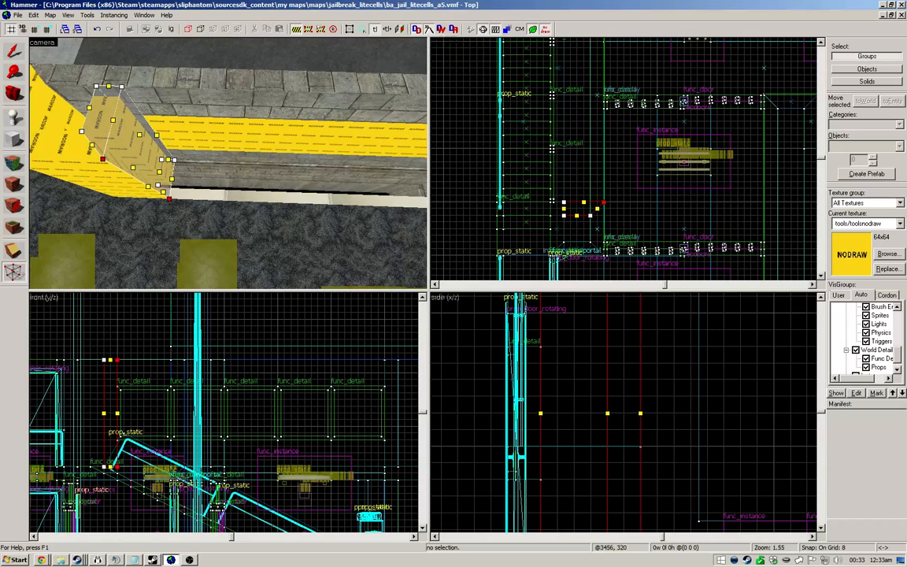
pyautogui.click(13, 72)
pyautogui.moveTo(228, 163); pyautogui.dragTo(114, 130)
pyautogui.click(14, 52)
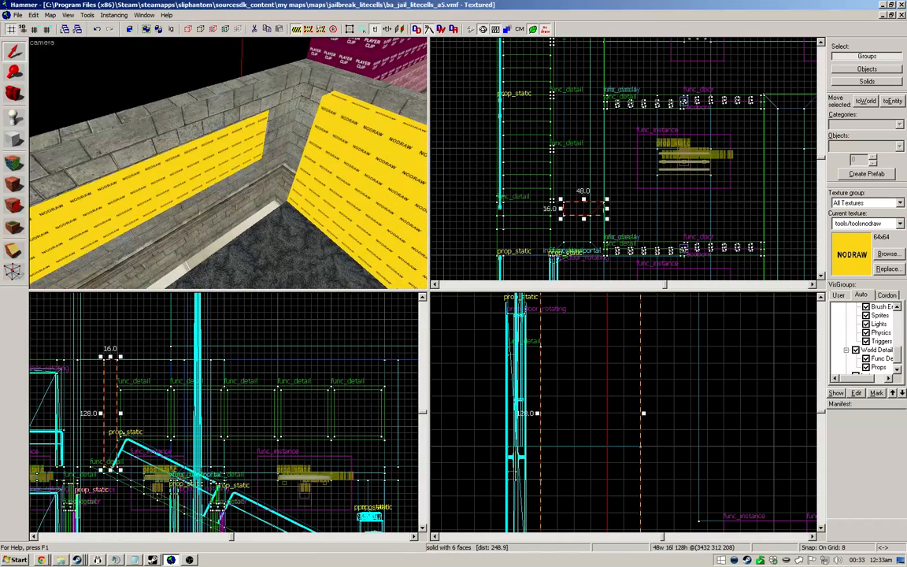
# Step: Extend the end vertices of the perpendicular nodraw wall out to the stone wall, making it 432 units wide
pyautogui.click(331, 165)
pyautogui.hotkey('ctrl', 'e')
pyautogui.click(13, 272)
pyautogui.scroll(-5, 620, 165)
pyautogui.scroll(5, 520, 169)
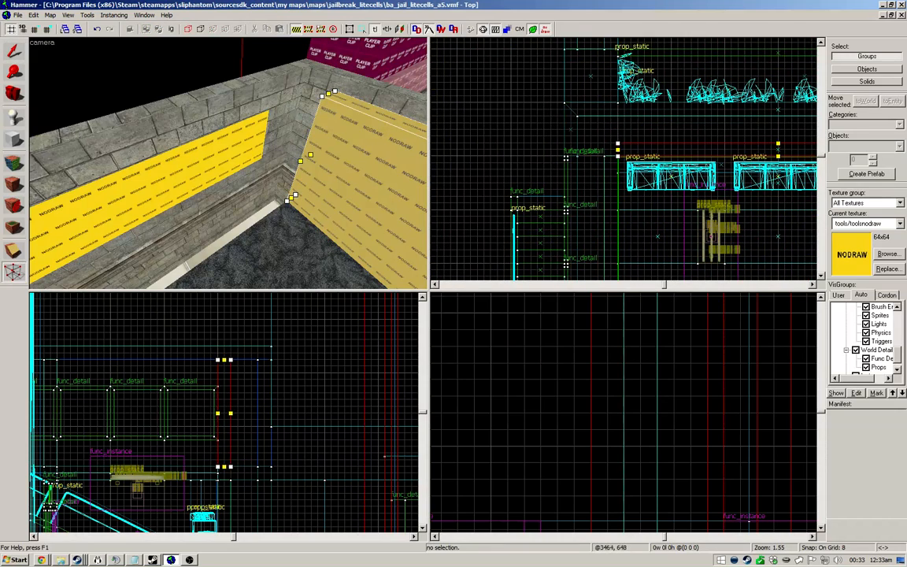
pyautogui.moveTo(618, 149); pyautogui.dragTo(578, 149)
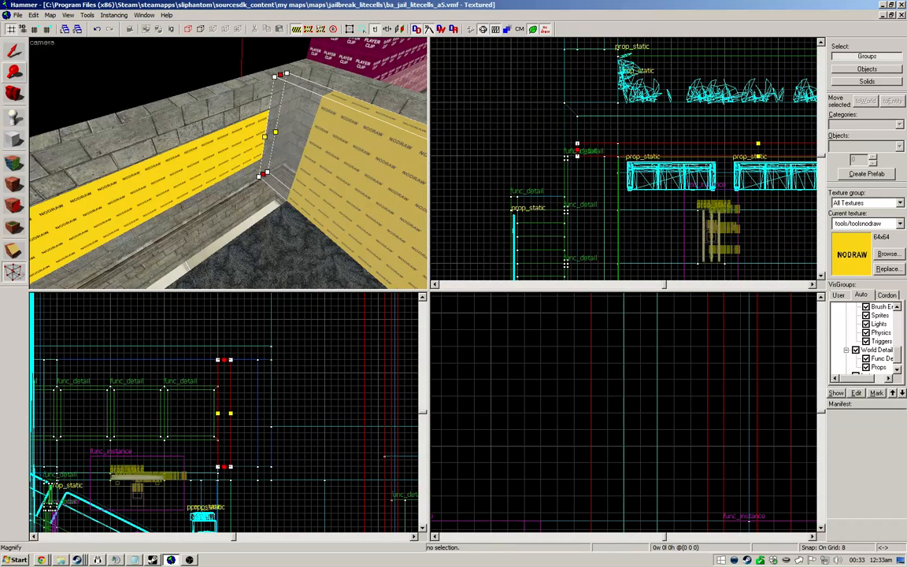
pyautogui.click(13, 72)
pyautogui.click(498, 117)
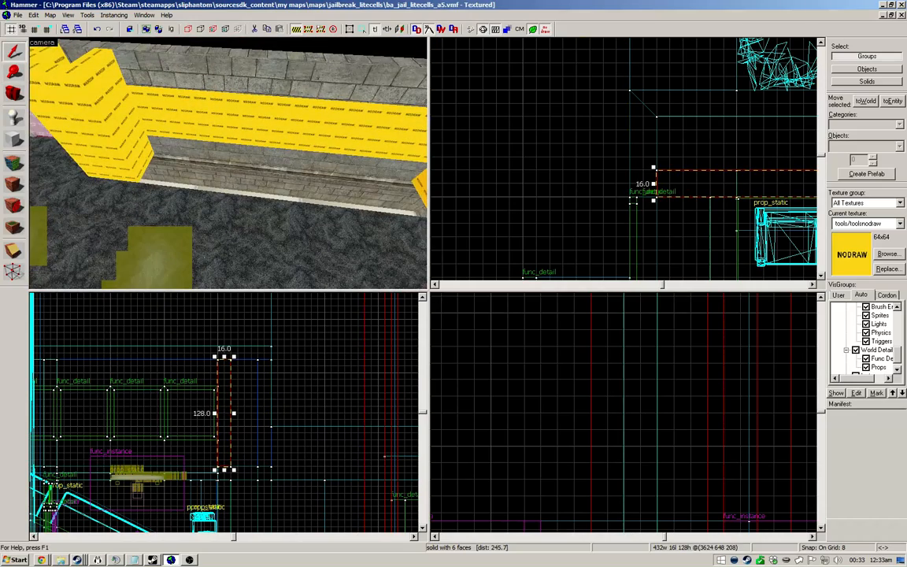
# Step: Create a 48 × 320 × 8 nodraw block filling the floor gap between the carpet and the stone wall, matching the carpet brush's height
pyautogui.hotkey('shift', 'a')
pyautogui.hotkey('shift', 's')
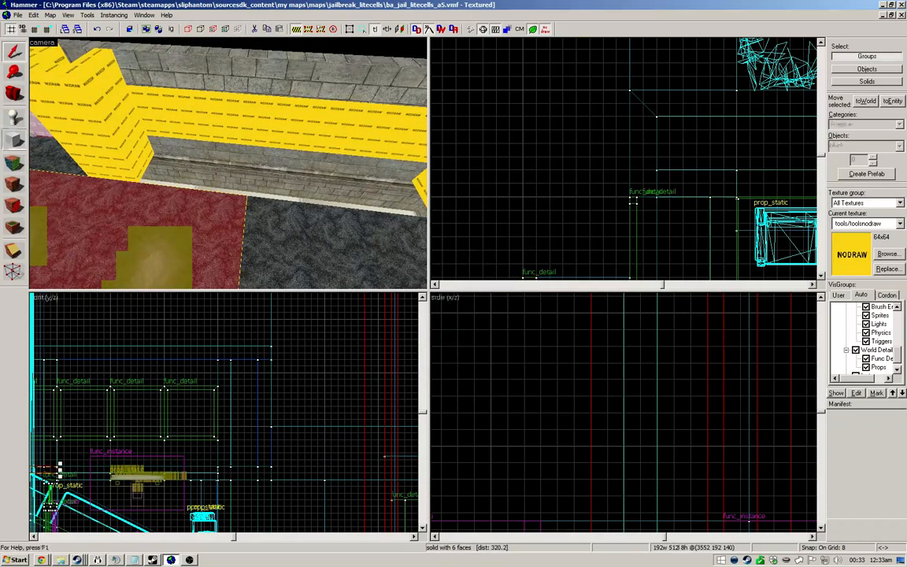
pyautogui.click(13, 139)
pyautogui.scroll(-8, 571, 102)
pyautogui.scroll(4, 586, 136)
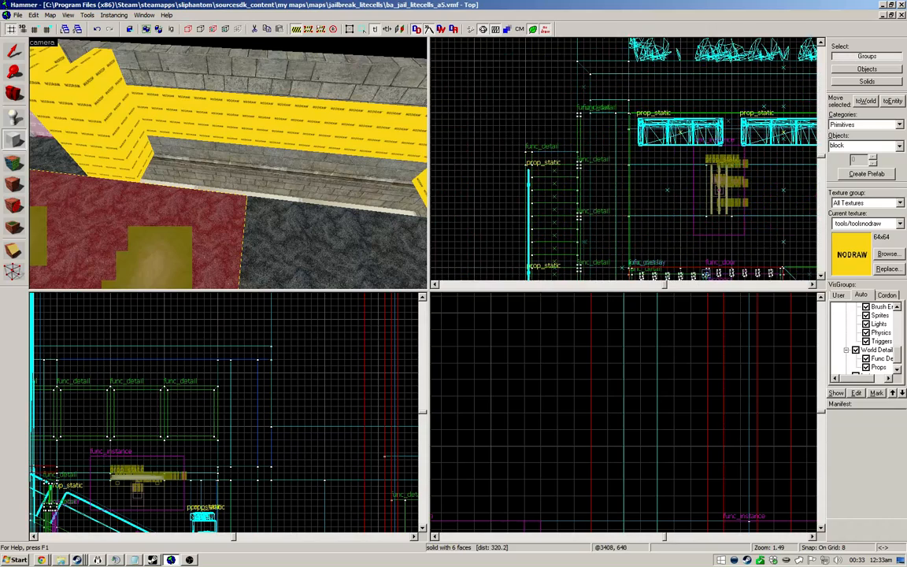
pyautogui.scroll(-5, 586, 90)
pyautogui.moveTo(587, 97)
pyautogui.mouseDown()
pyautogui.moveTo(608, 197)
pyautogui.moveTo(599, 205)
pyautogui.mouseUp()
pyautogui.scroll(2, 605, 199)
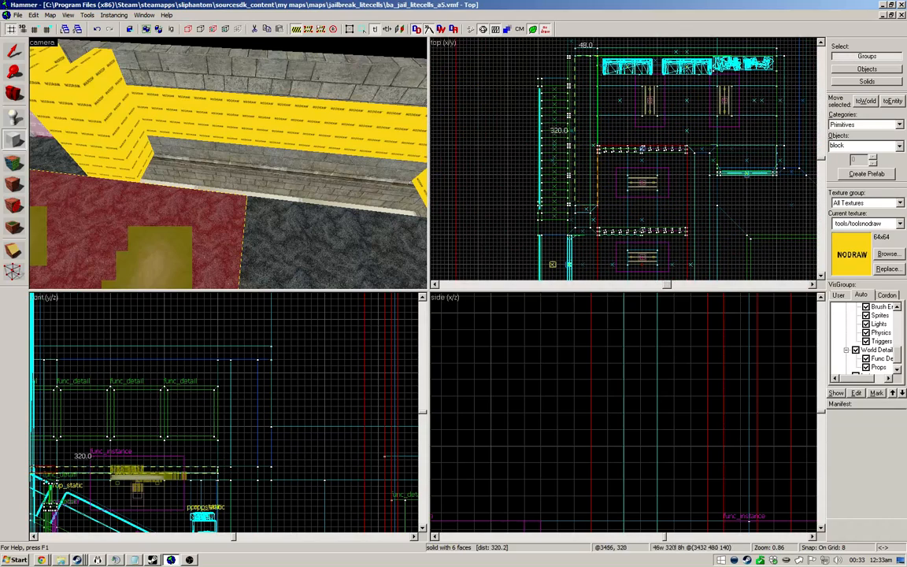
pyautogui.press('Return')
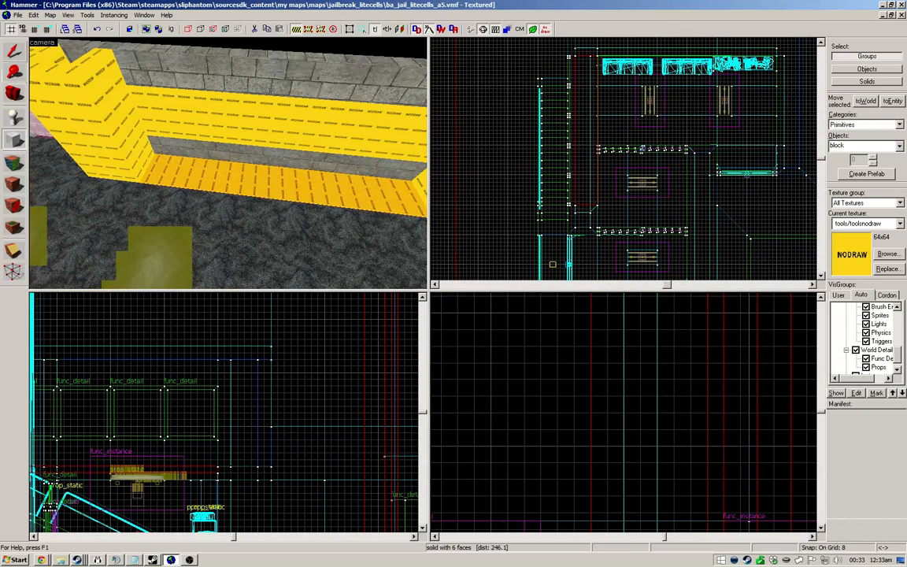
# Step: Centre the 2D views on the new floor block and examine its underside against the surrounding walls
pyautogui.hotkey('shift', 's')
pyautogui.press('w')
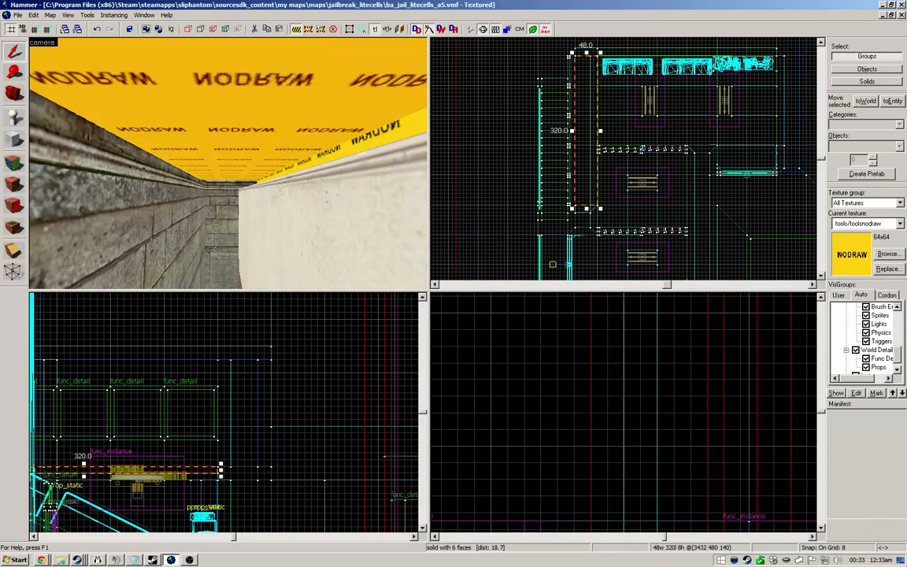
pyautogui.hotkey('ctrl', 'e')
pyautogui.press('Escape')
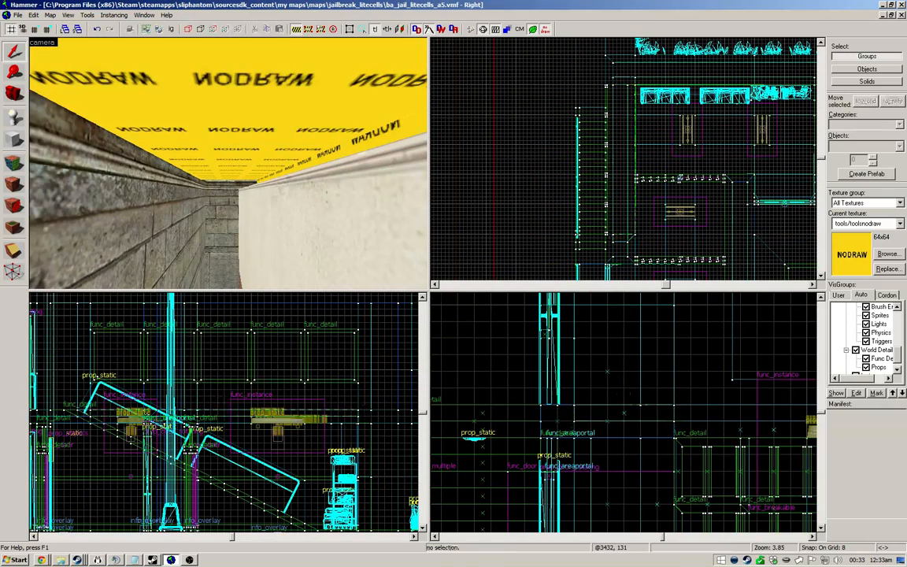
pyautogui.click(626, 418)
pyautogui.moveTo(625, 425); pyautogui.dragTo(624, 440)
pyautogui.press('Escape')
# Step: Lift the carpet/blue04_ssbump texture from the neighbouring floor and apply it to the top face of the new floor block
pyautogui.press('w')
pyautogui.press('w')
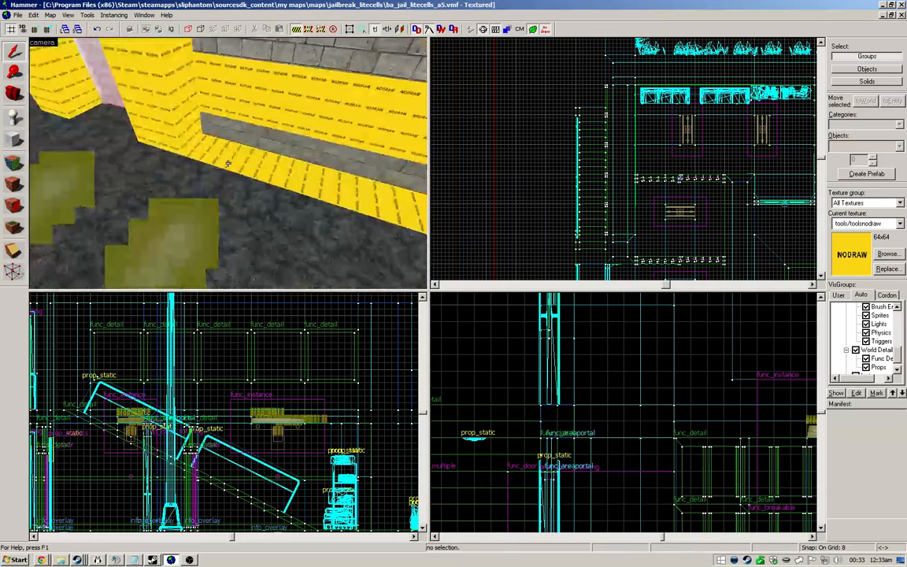
pyautogui.hotkey('shift', 'a')
pyautogui.click(228, 164)
pyautogui.hotkey('shift', 's')
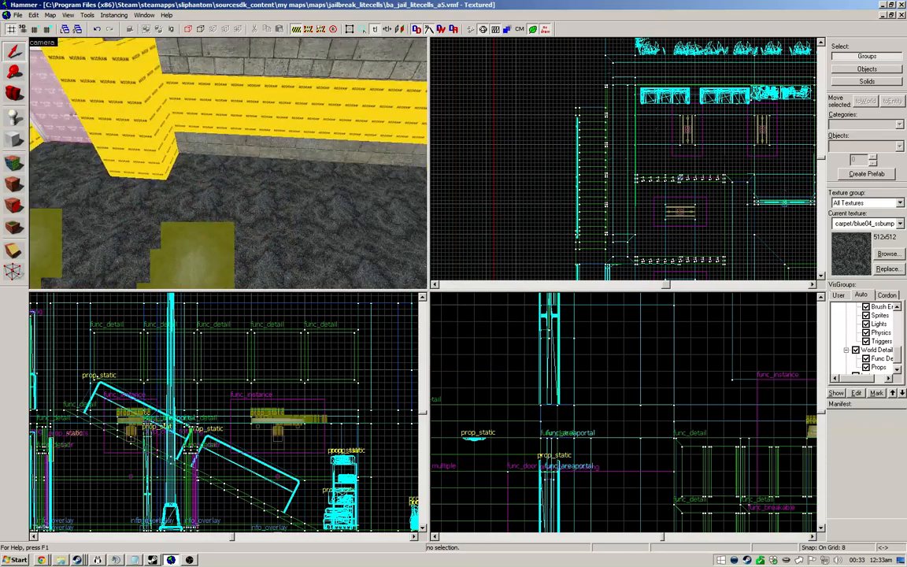
# Step: Apply the tools/toolsnodraw texture to the stone wall faces below and above the nodraw window band
pyautogui.press('z')
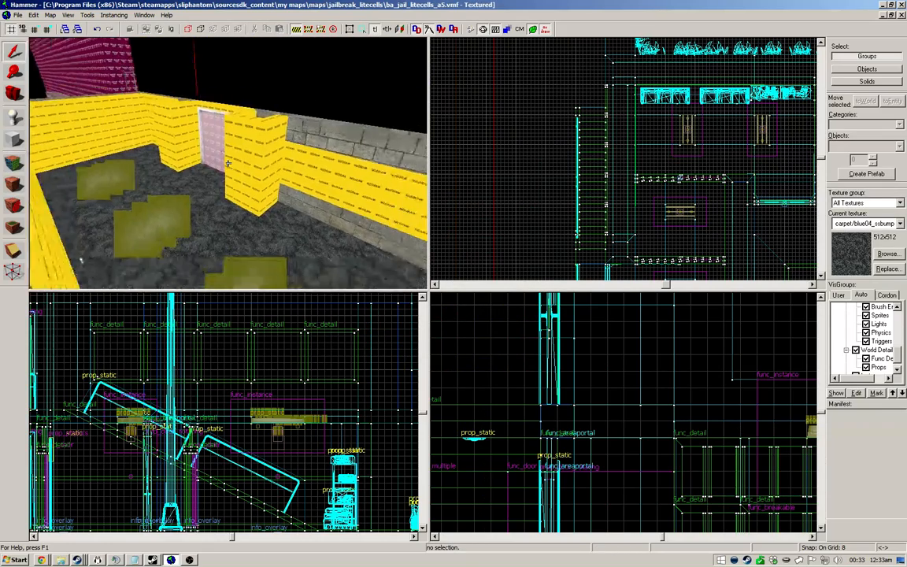
pyautogui.hotkey('shift', 'a')
pyautogui.hotkey('shift', 's')
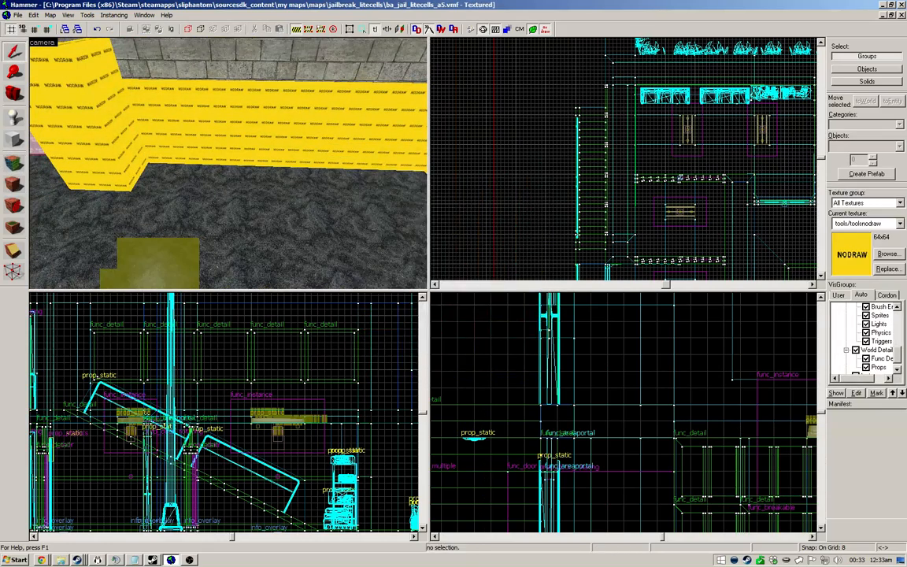
pyautogui.hotkey('shift', 'a')
pyautogui.hotkey('shift', 's')
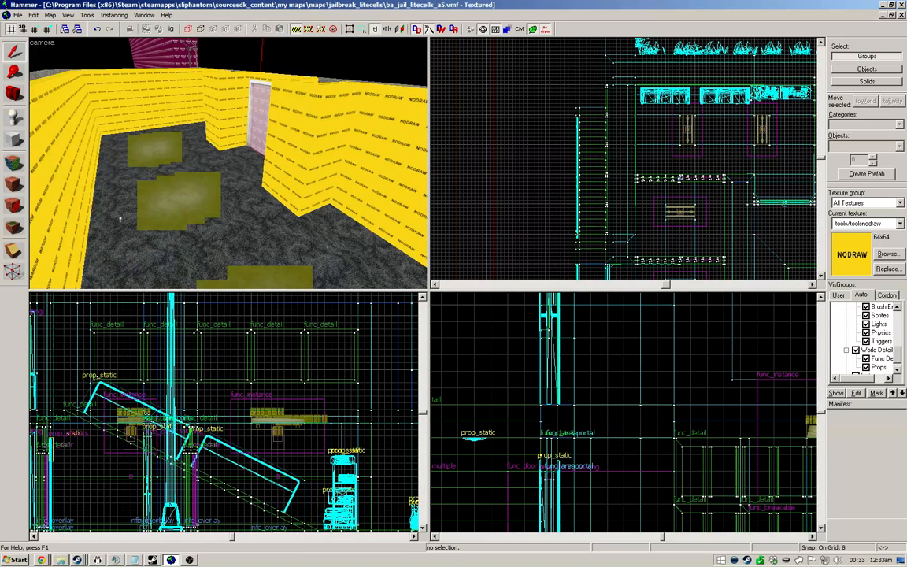
# Step: Pick up the plaster/plaster_int_18 texture from the wall inside the finished area beneath the tiled ceiling
pyautogui.press('w')
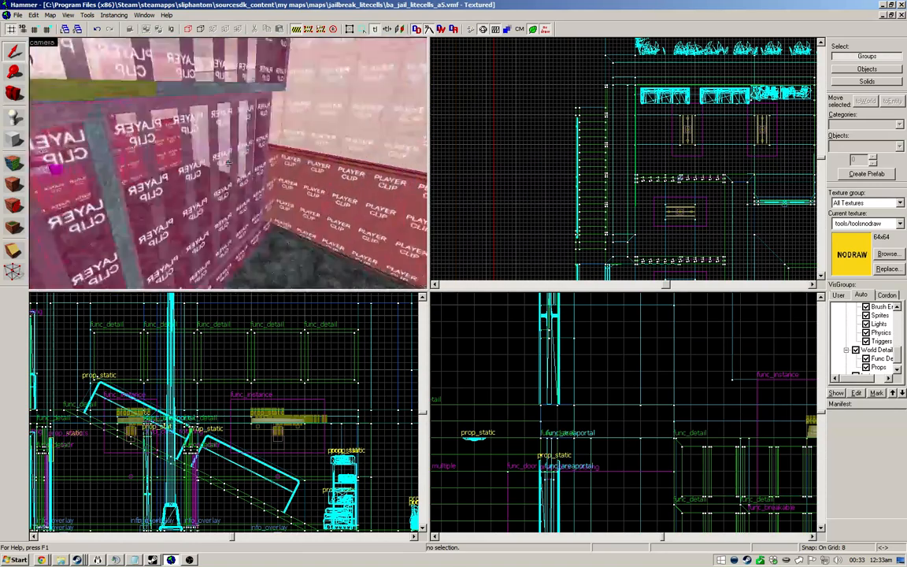
pyautogui.press('w')
pyautogui.hotkey('shift', 'a')
pyautogui.click(228, 163)
pyautogui.hotkey('shift', 's')
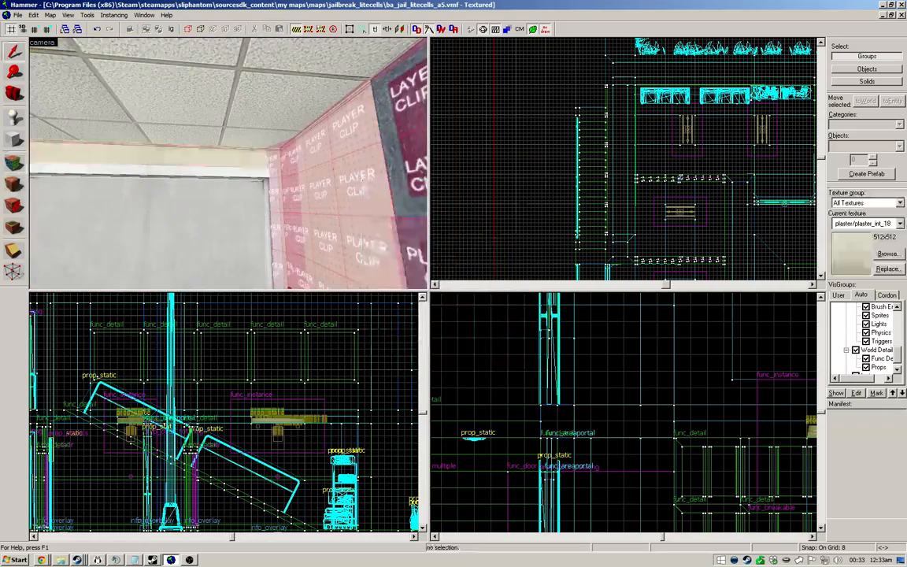
# Step: Apply plaster/plaster_int_18 to the nodraw wall faces beside the double door and justify the texture to the top
pyautogui.press('w')
pyautogui.press('w')
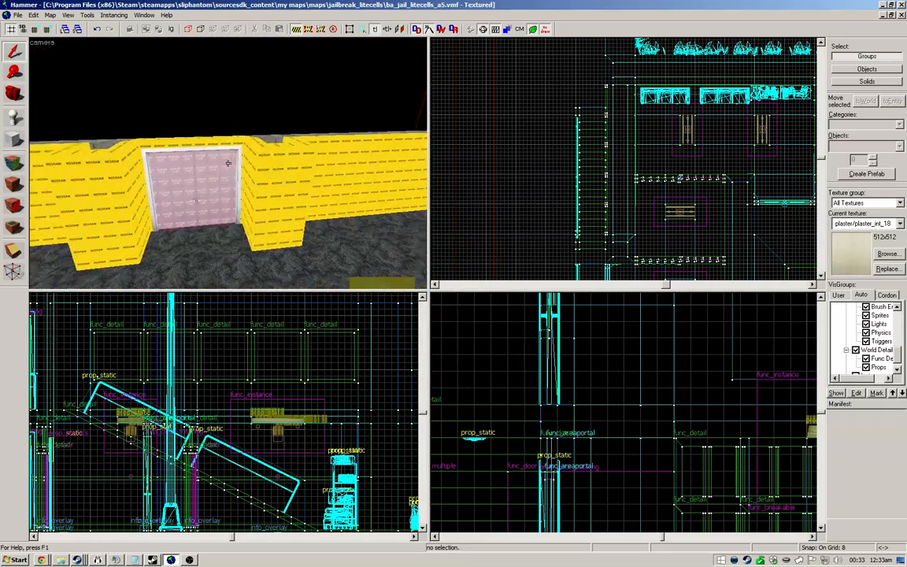
pyautogui.hotkey('shift', 'a')
pyautogui.press('w')
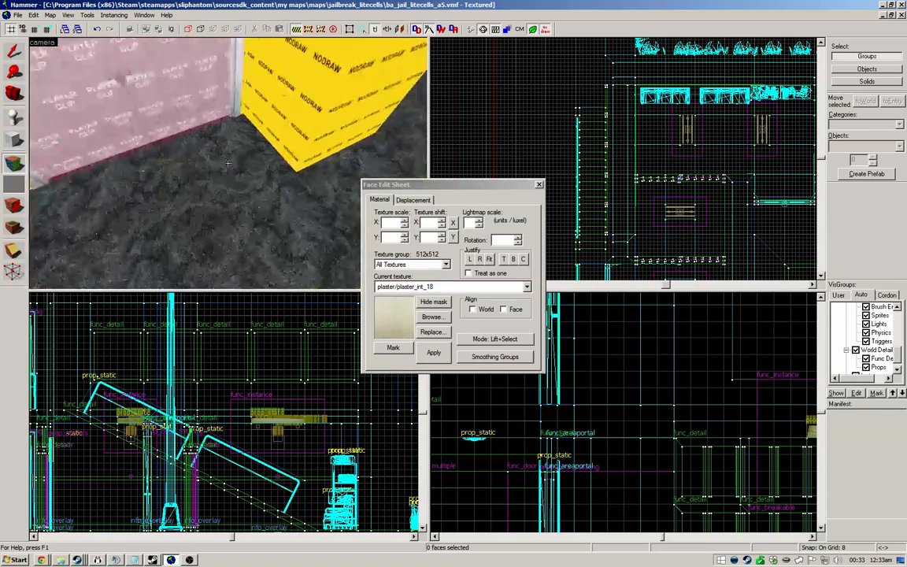
pyautogui.rightClick(229, 163)
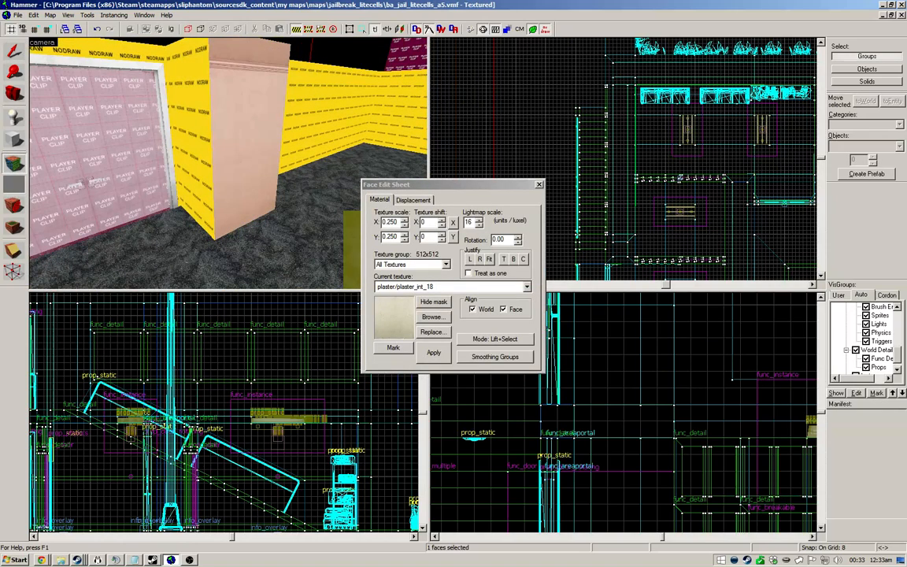
pyautogui.click(504, 260)
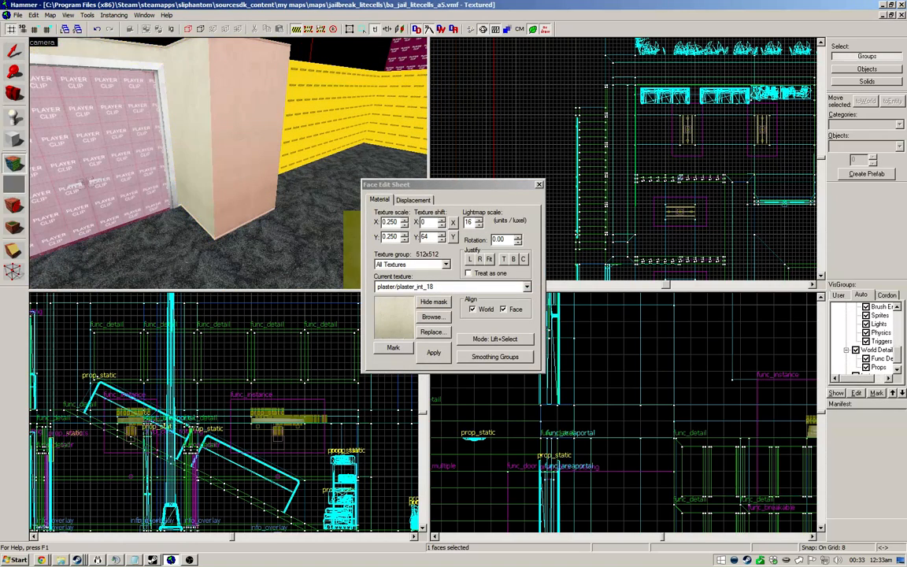
# Step: Apply the aligned plaster texture to the remaining nodraw walls around the carpeted room, leaving out the window band
pyautogui.rightClick(114, 162)
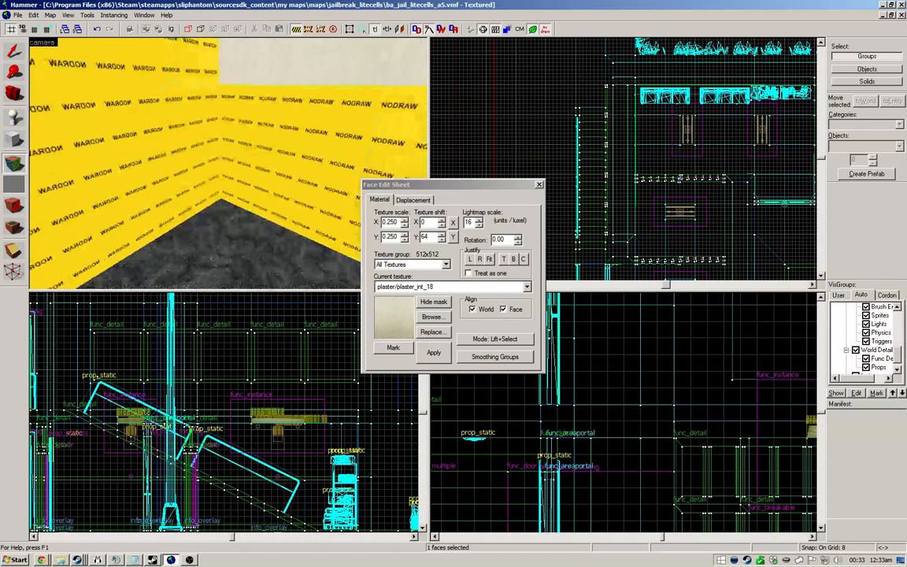
pyautogui.press('s')
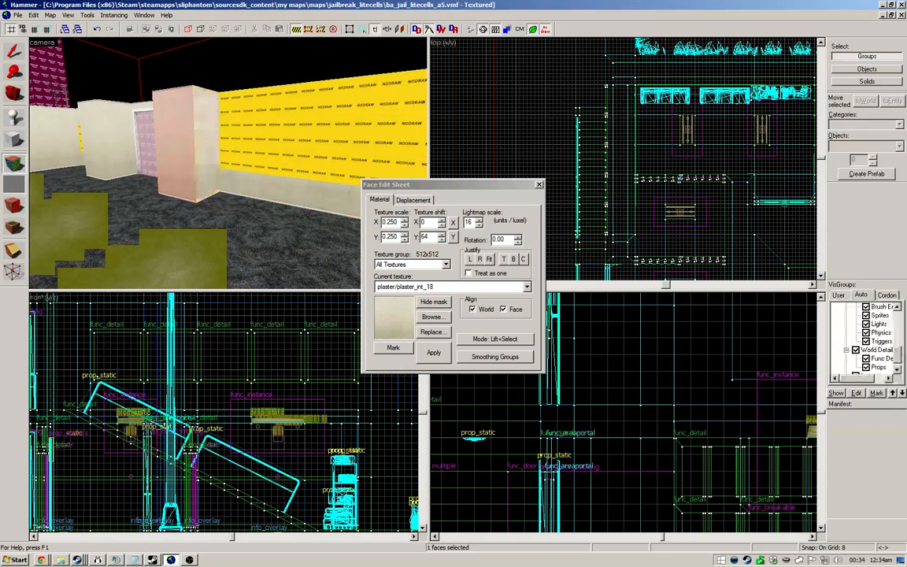
pyautogui.hotkey('shift', 's')
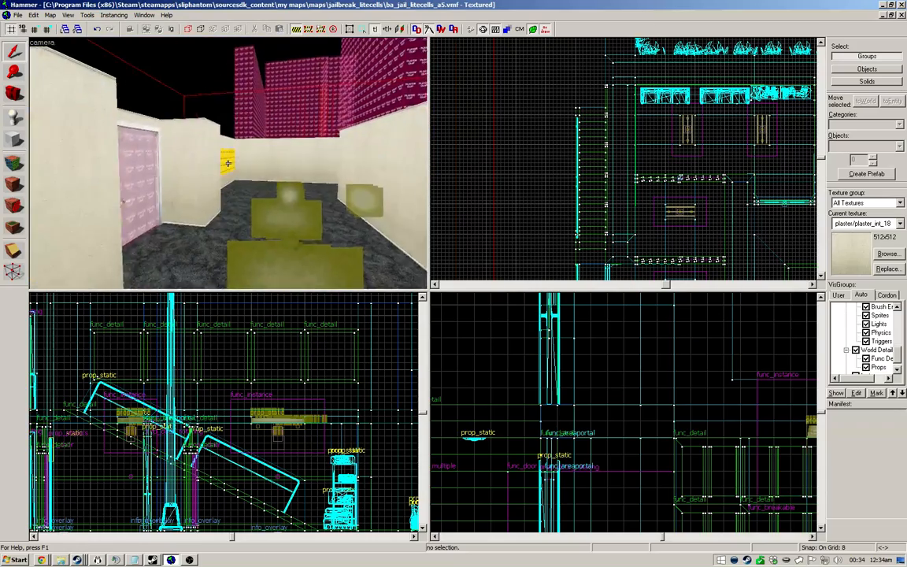
# Step: Filter the textures for glass, choose glass/glass01cull and apply it to the room-side face of the nodraw window band
pyautogui.press('w')
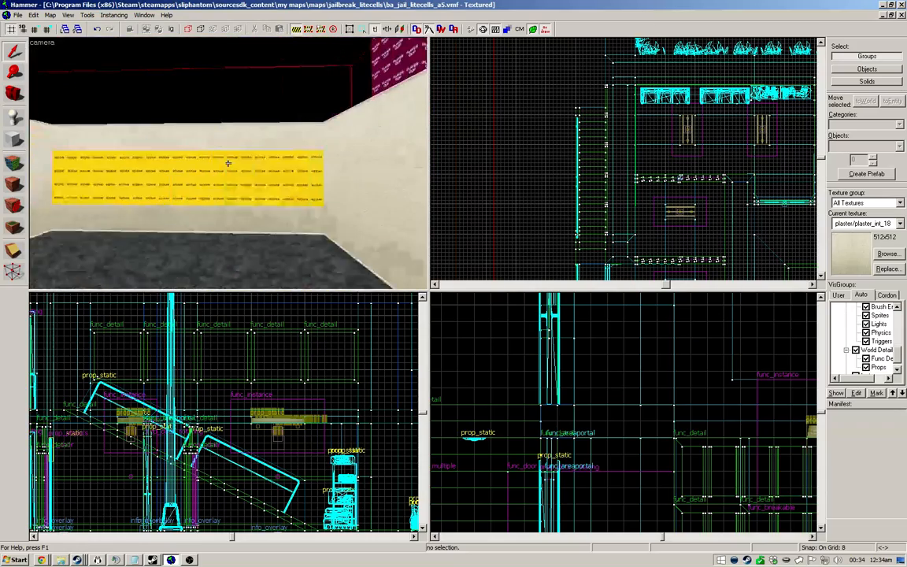
pyautogui.press('w')
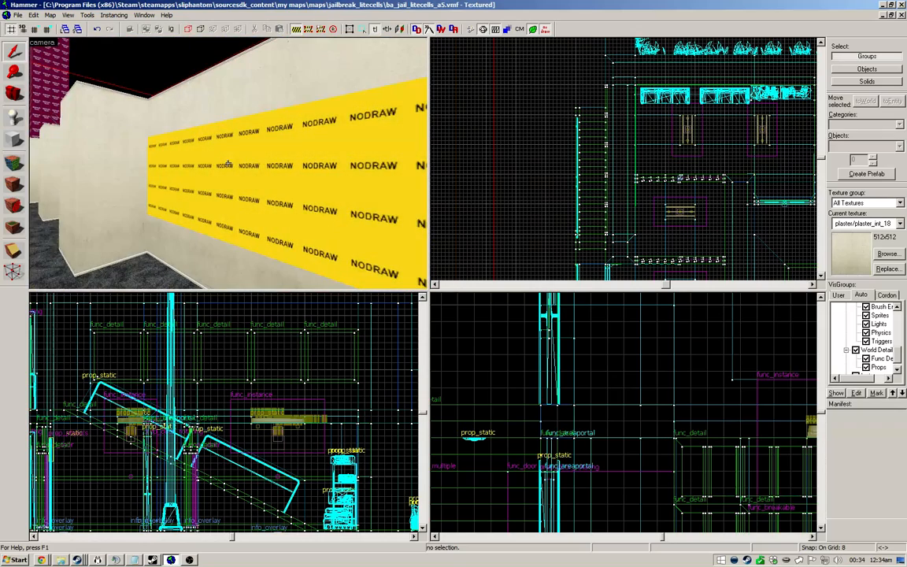
pyautogui.click(889, 254)
pyautogui.write('glass')
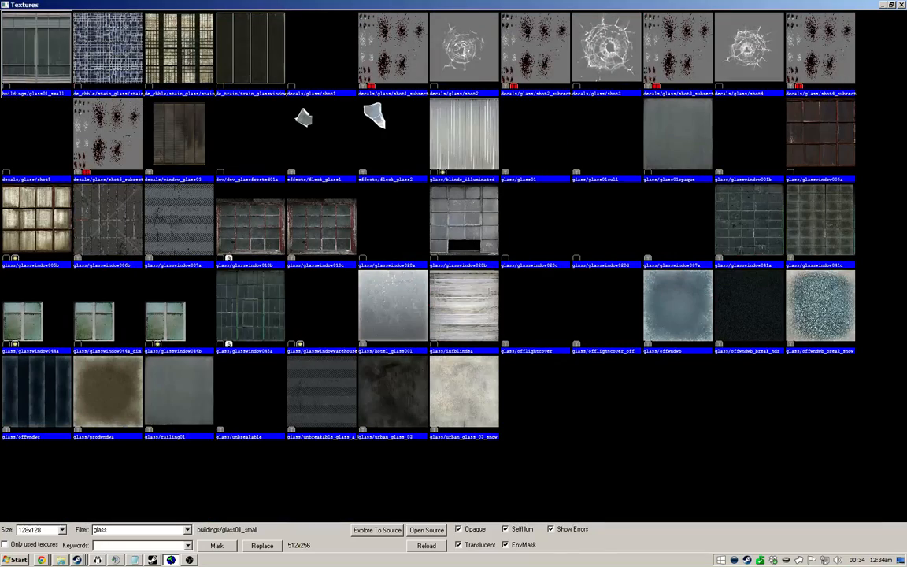
pyautogui.doubleClick(607, 135)
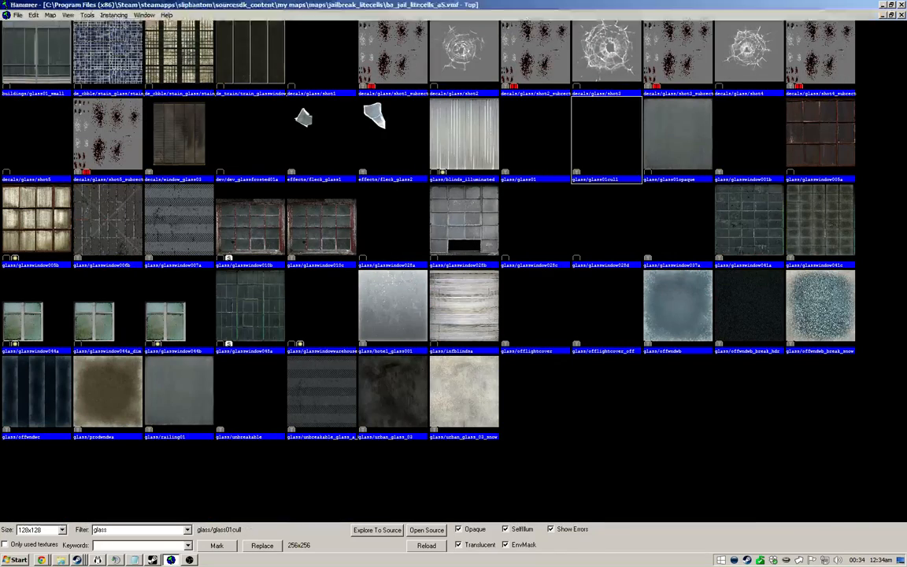
pyautogui.hotkey('shift', 'a')
pyautogui.press('z')
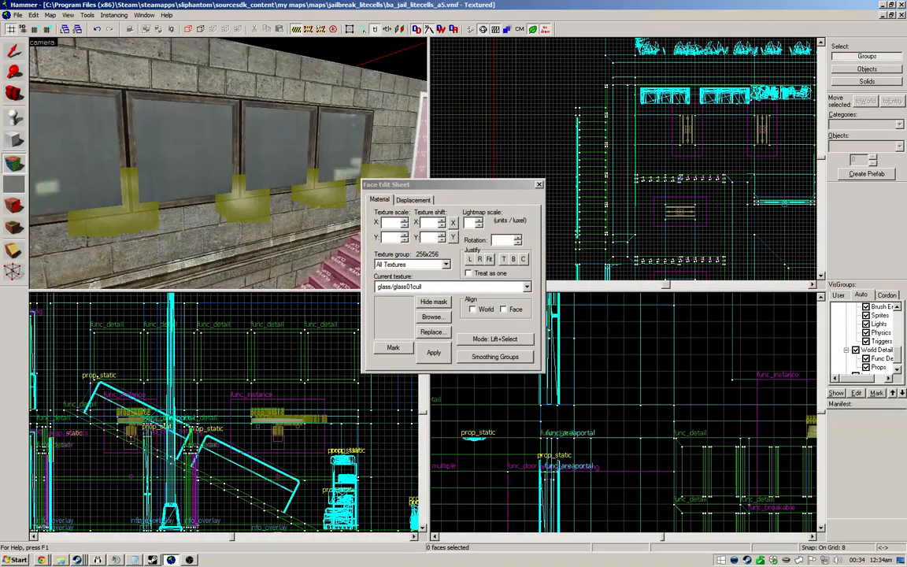
pyautogui.click(228, 163)
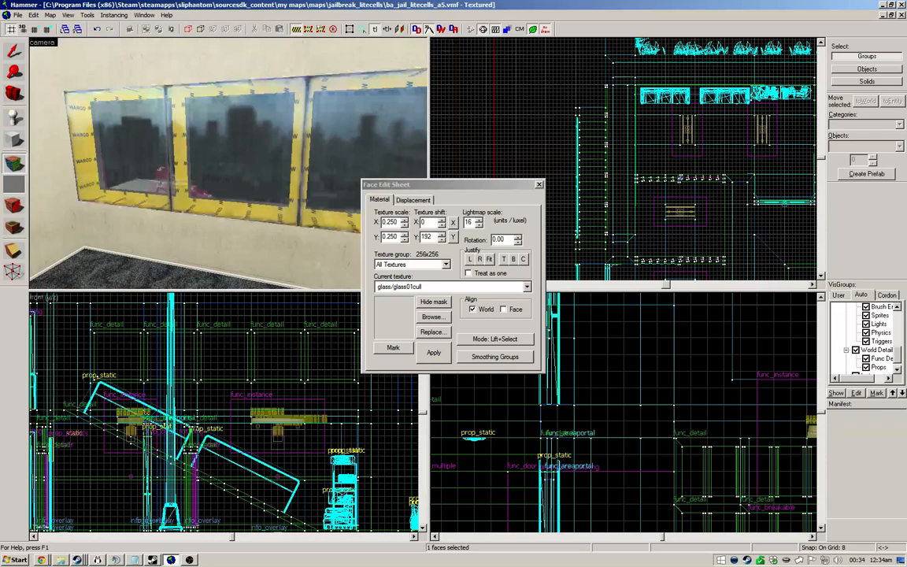
# Step: Examine the glass-faced window band and its window frames from inside the room and from outside
pyautogui.hotkey('shift', 's')
pyautogui.click(228, 163)
pyautogui.scroll(4, 603, 163)
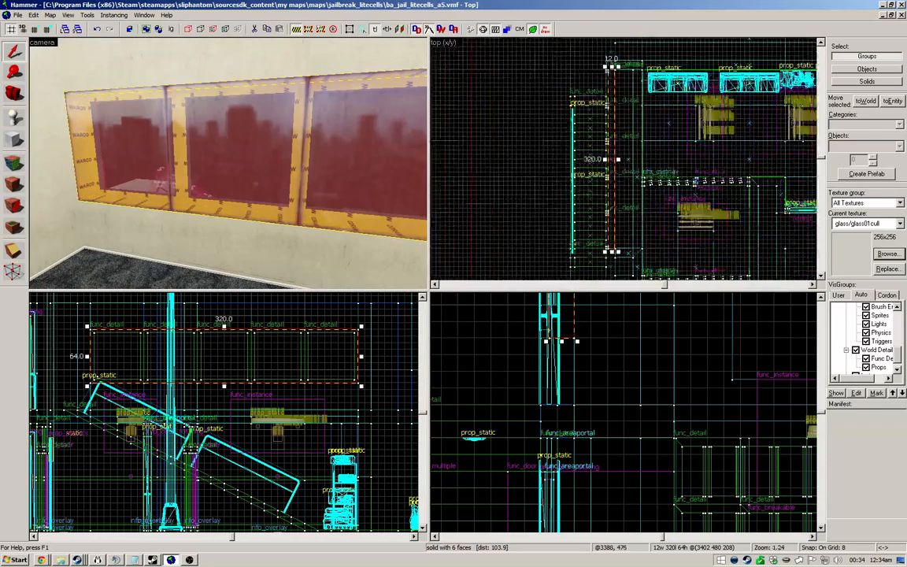
pyautogui.press('z')
pyautogui.press('w')
pyautogui.press('w')
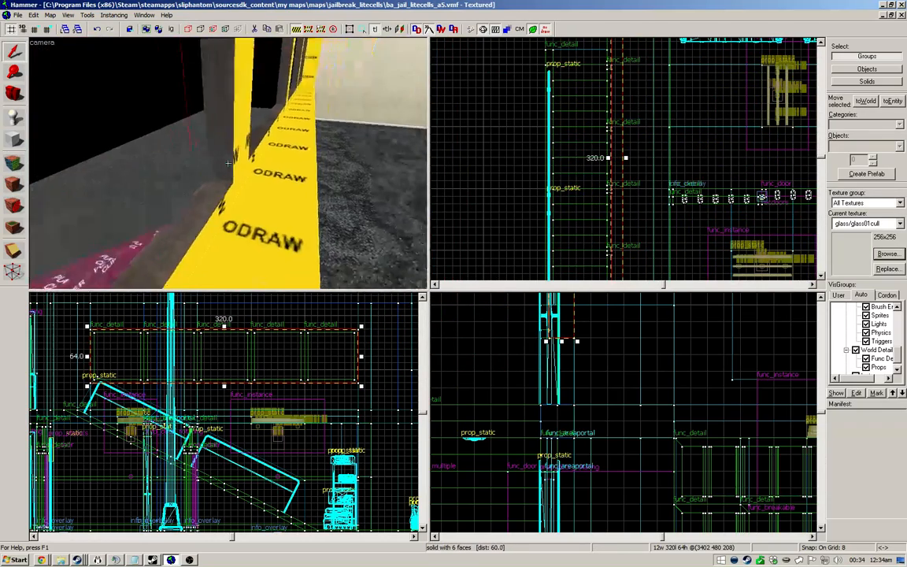
pyautogui.press('s')
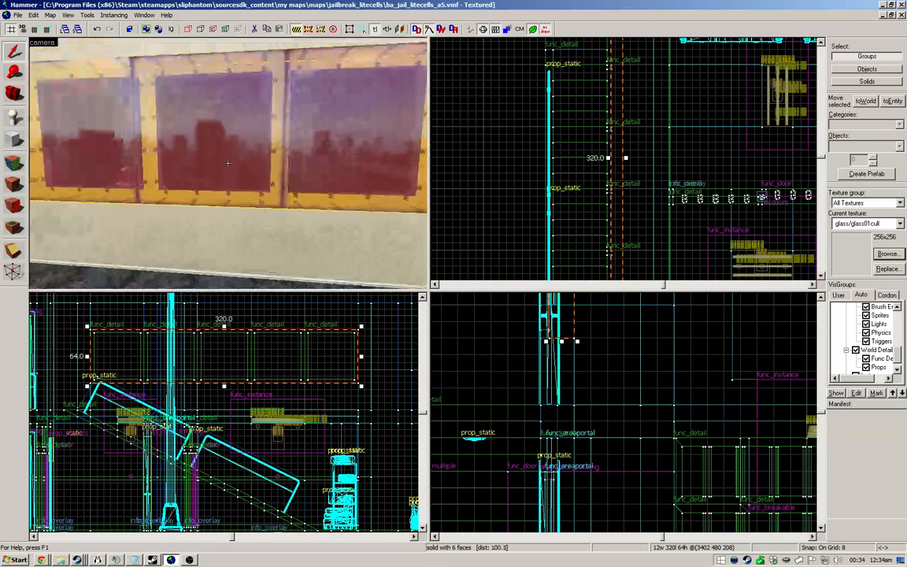
pyautogui.press('Escape')
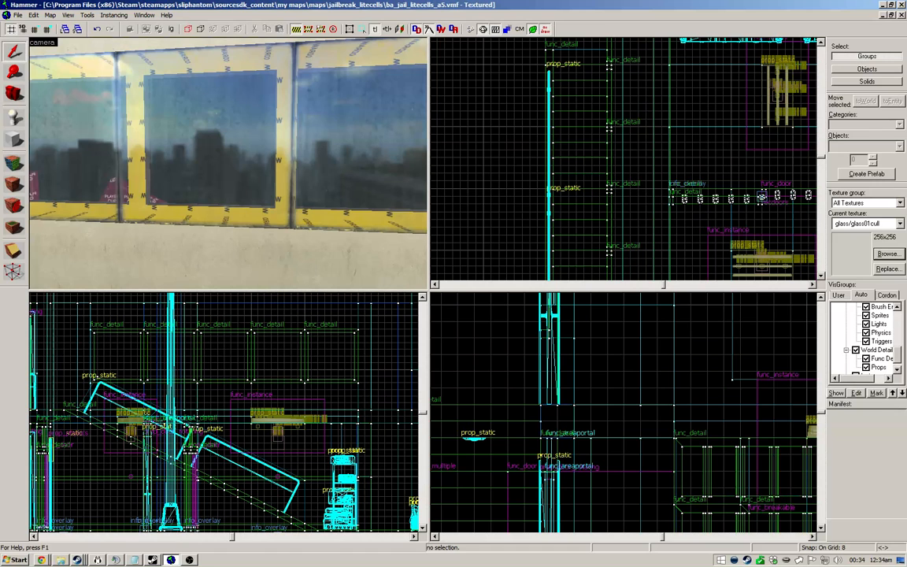
pyautogui.press('w')
pyautogui.click(258, 163)
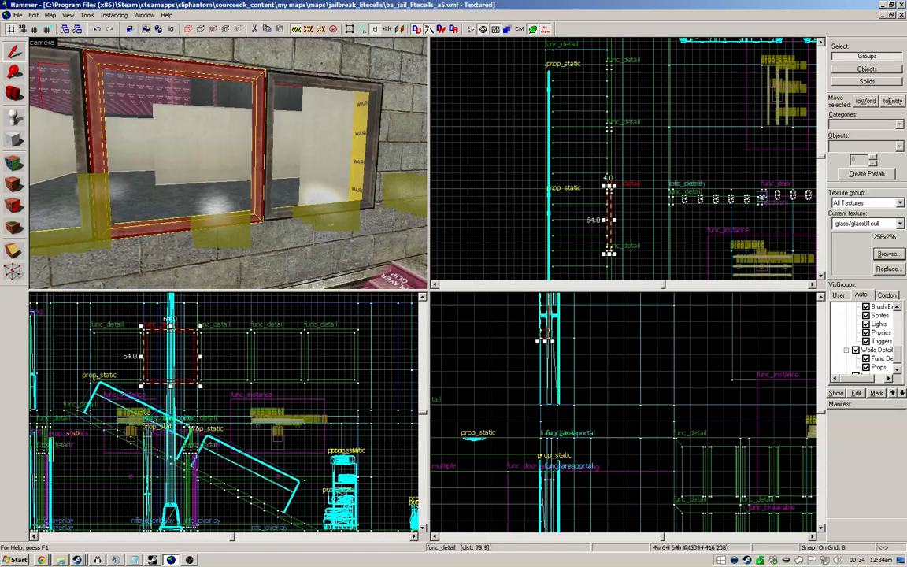
pyautogui.click(271, 157)
pyautogui.click(508, 139)
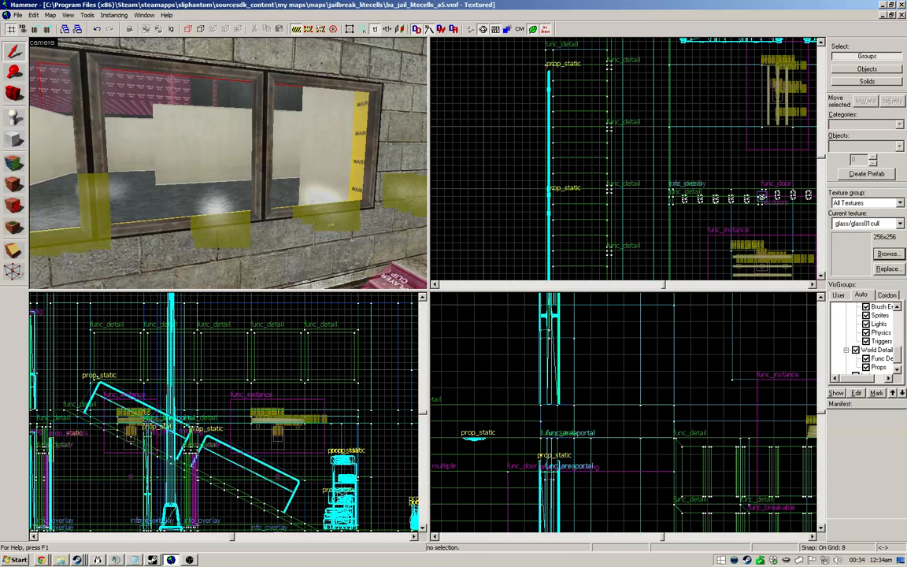
# Step: Set the grid size to 4 and narrow the glass-faced window band brush to 8 units thick from its room side
pyautogui.press('z')
pyautogui.press('w')
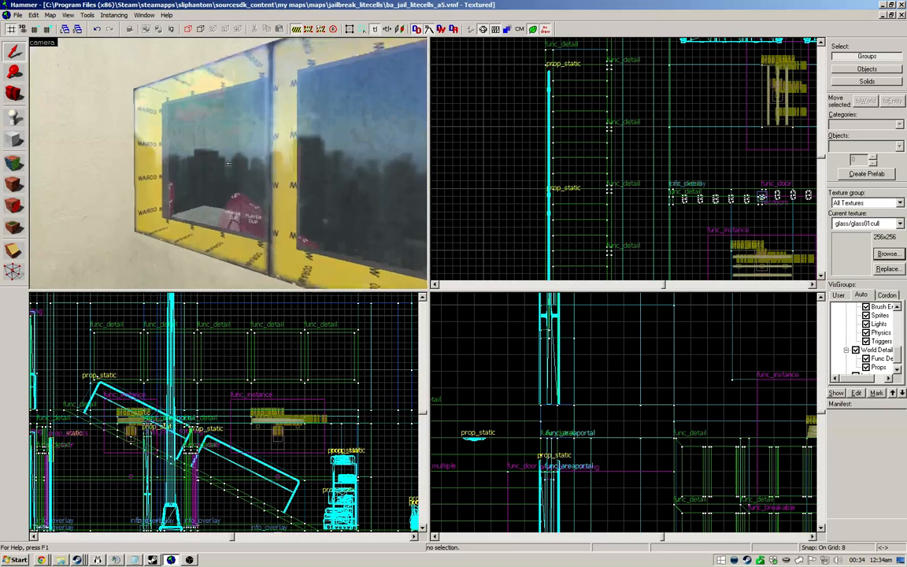
pyautogui.press('s')
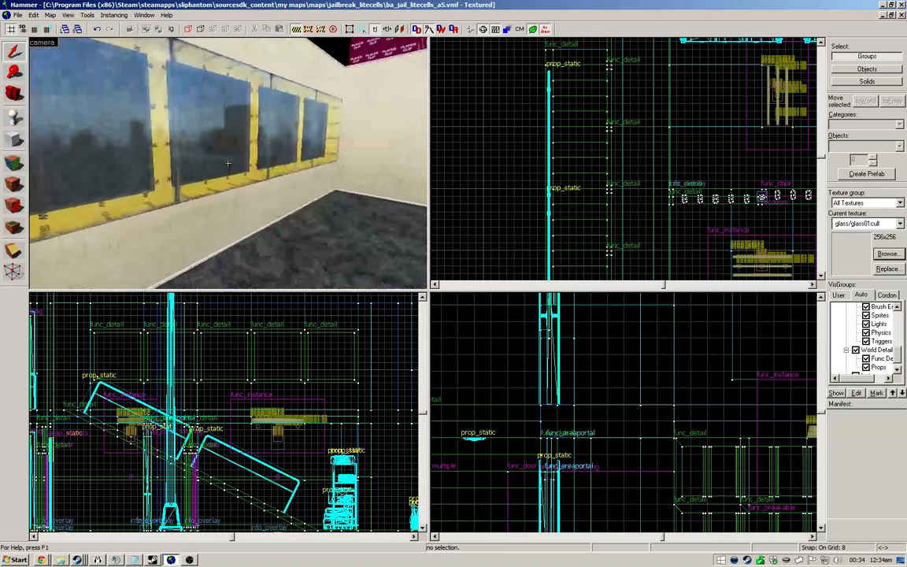
pyautogui.click(229, 163)
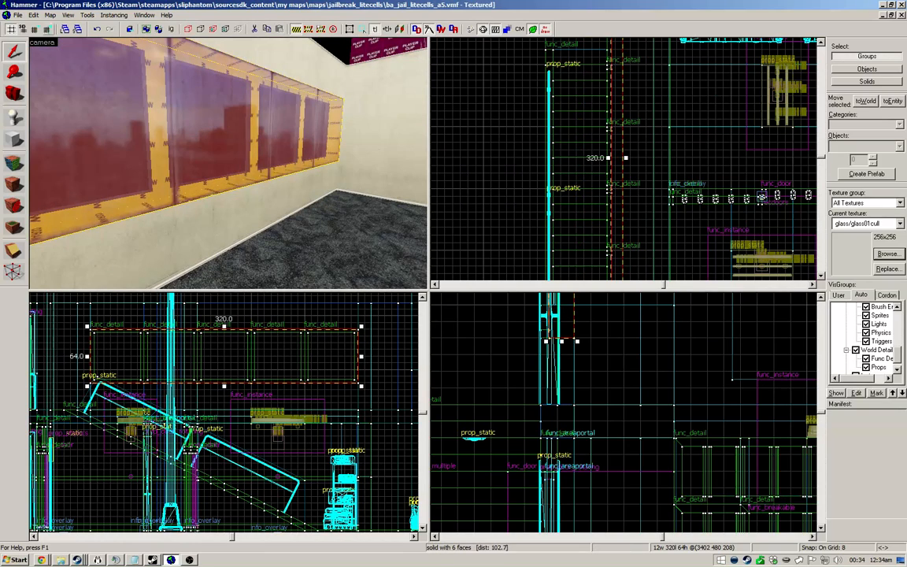
pyautogui.press('[')
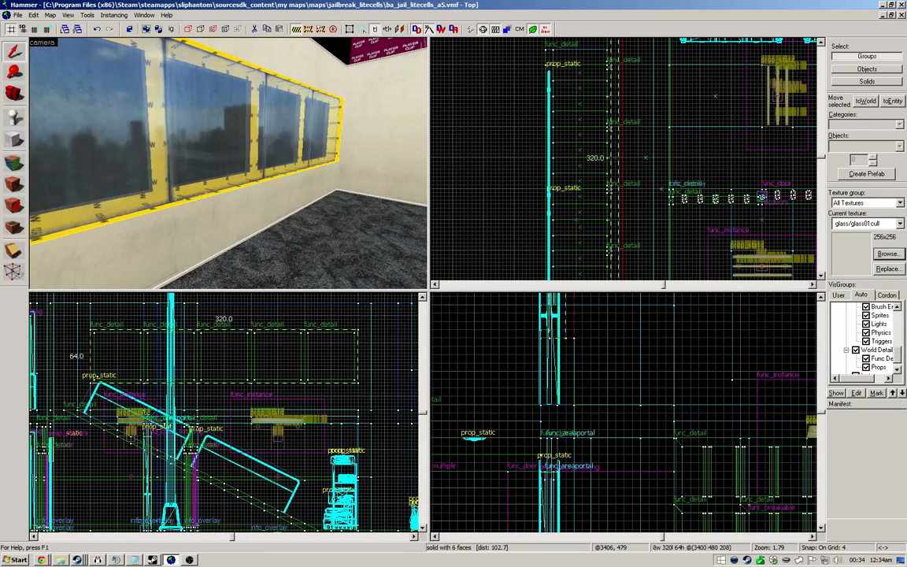
pyautogui.press('Escape')
# Step: Examine the exposed nodraw edges around the narrowed glass band from inside the room and from outside
pyautogui.press('z')
pyautogui.press('w')
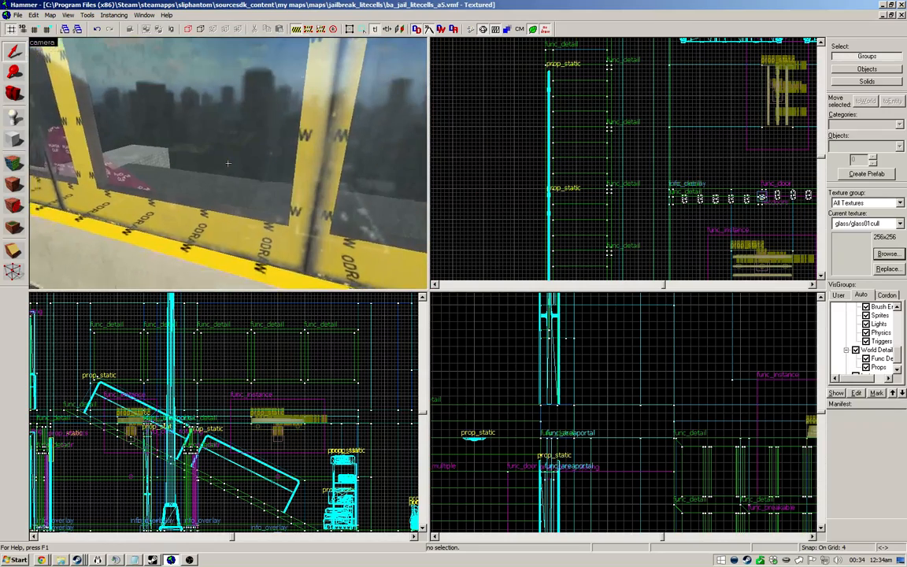
pyautogui.press('w')
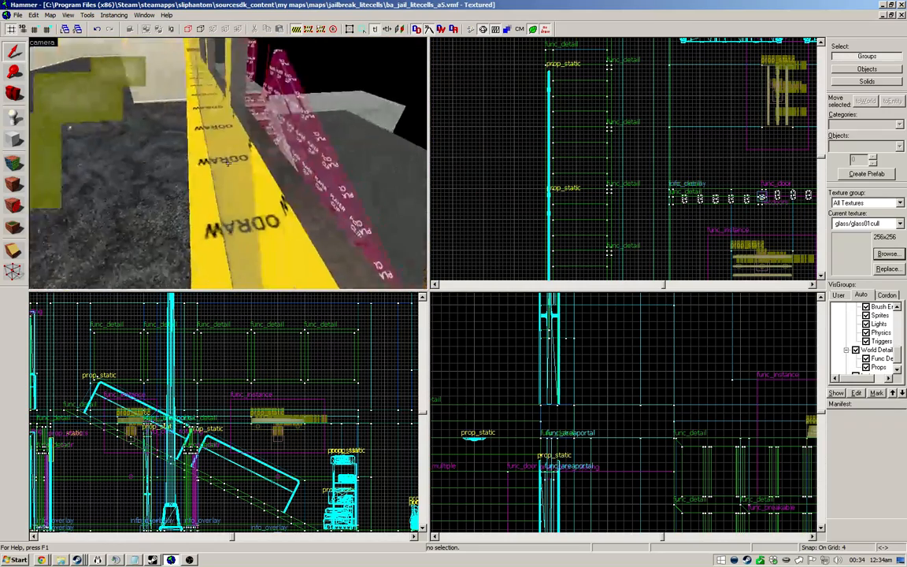
pyautogui.press('s')
pyautogui.press('s')
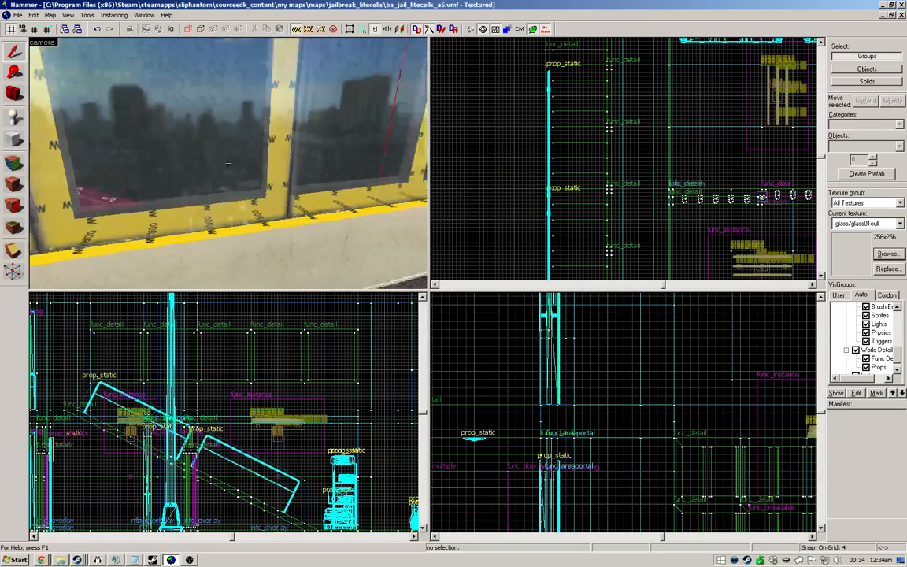
pyautogui.press('w')
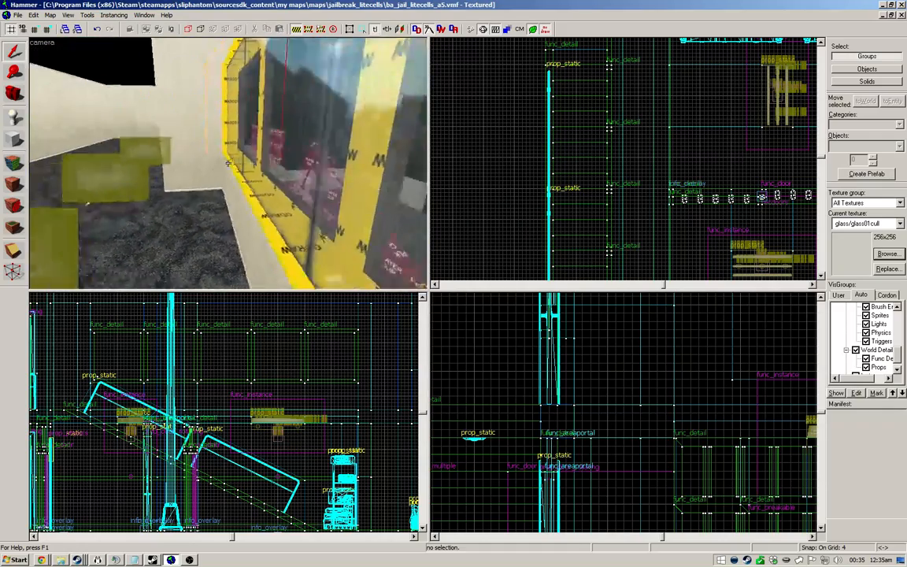
pyautogui.press('s')
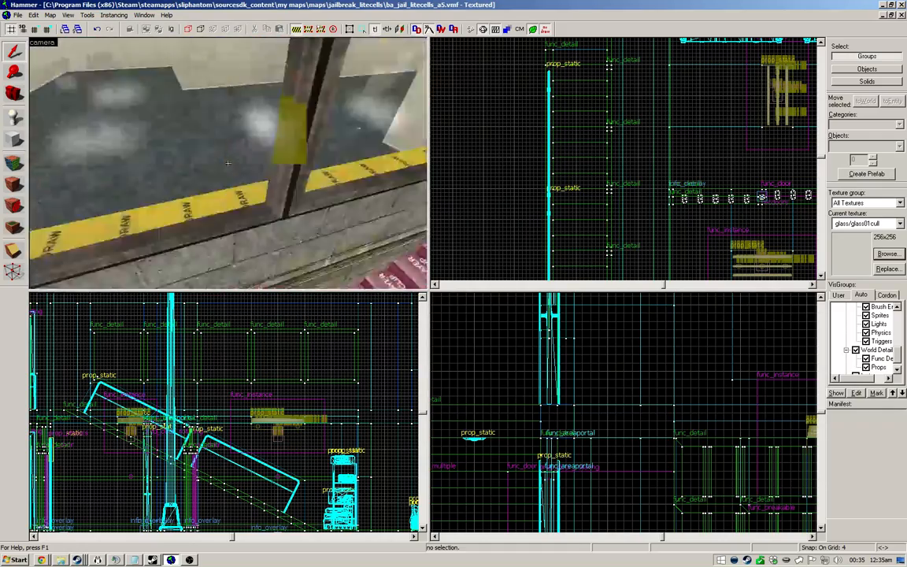
# Step: Sample the metal/prodibeamc texture from the window frame faces with the face editor, making it the current texture
pyautogui.click(229, 163)
pyautogui.hotkey('shift', 'a')
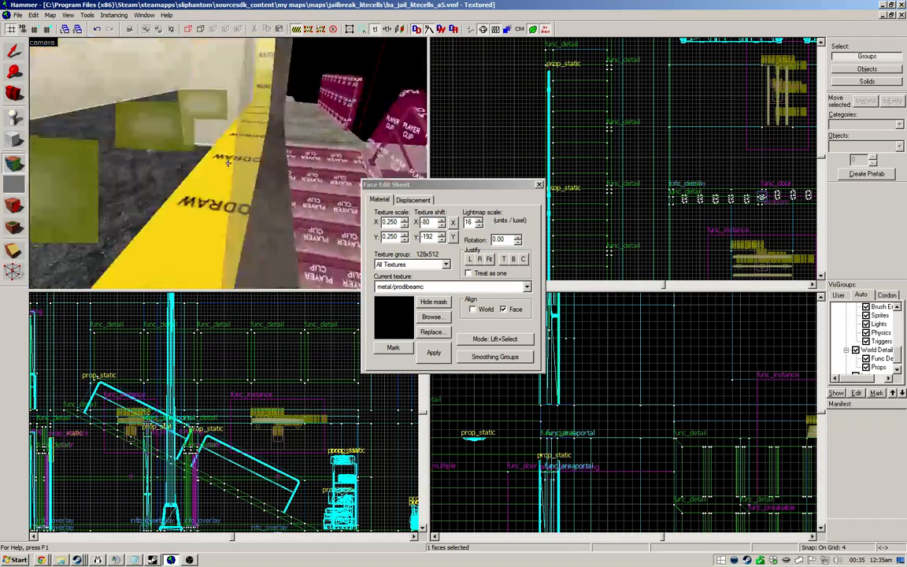
pyautogui.press('s')
pyautogui.press('s')
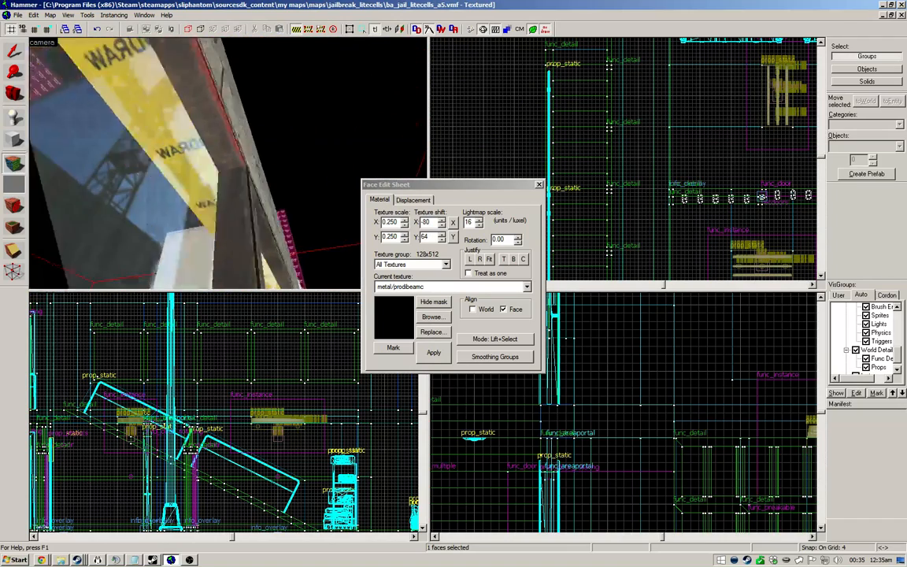
pyautogui.hotkey('shift', 's')
pyautogui.press('s')
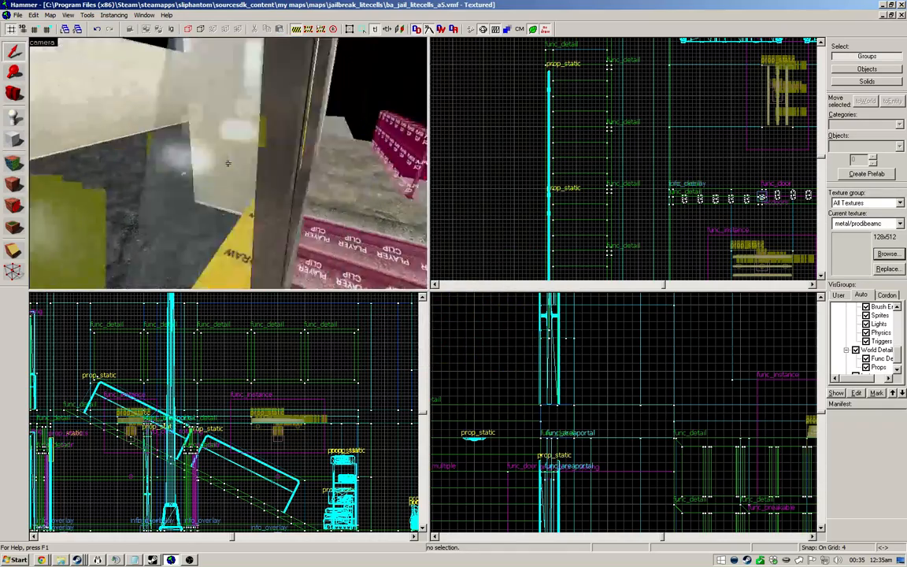
# Step: Delete four of the five window frames, keeping only the second frame from the stair end
pyautogui.click(228, 164)
pyautogui.press('s')
pyautogui.keyDown('ctrl'); pyautogui.click(229, 163); pyautogui.keyUp('ctrl')
pyautogui.keyDown('ctrl'); pyautogui.click(228, 163); pyautogui.keyUp('ctrl')
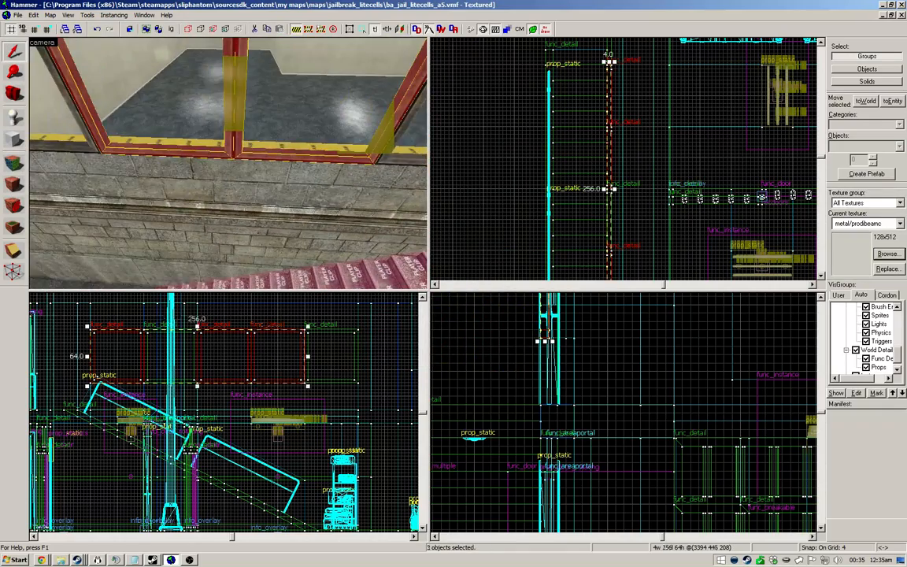
pyautogui.keyDown('ctrl'); pyautogui.click(229, 163); pyautogui.keyUp('ctrl')
pyautogui.press('s')
pyautogui.press('Delete')
pyautogui.press('w')
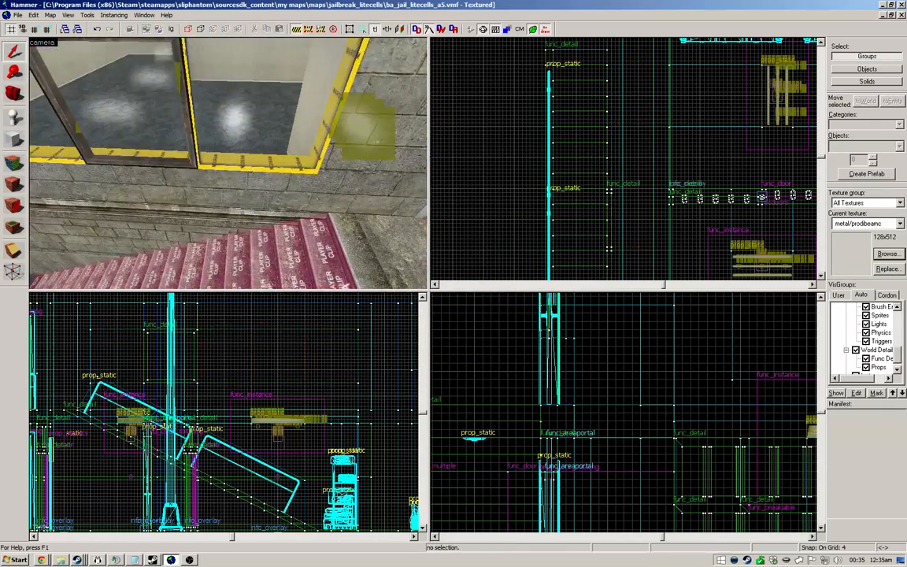
# Step: Copy the remaining 64 by 64 window frame into the adjoining end opening nearest the stairs
pyautogui.click(194, 155)
pyautogui.hotkey('ctrl', 'e')
pyautogui.scroll(4, 625, 155)
pyautogui.moveTo(621, 115)
pyautogui.keyDown('shift'); pyautogui.mouseDown()
pyautogui.moveTo(620, 249)
pyautogui.moveTo(620, 235)
pyautogui.mouseUp(); pyautogui.keyUp('shift')
pyautogui.click(620, 236)
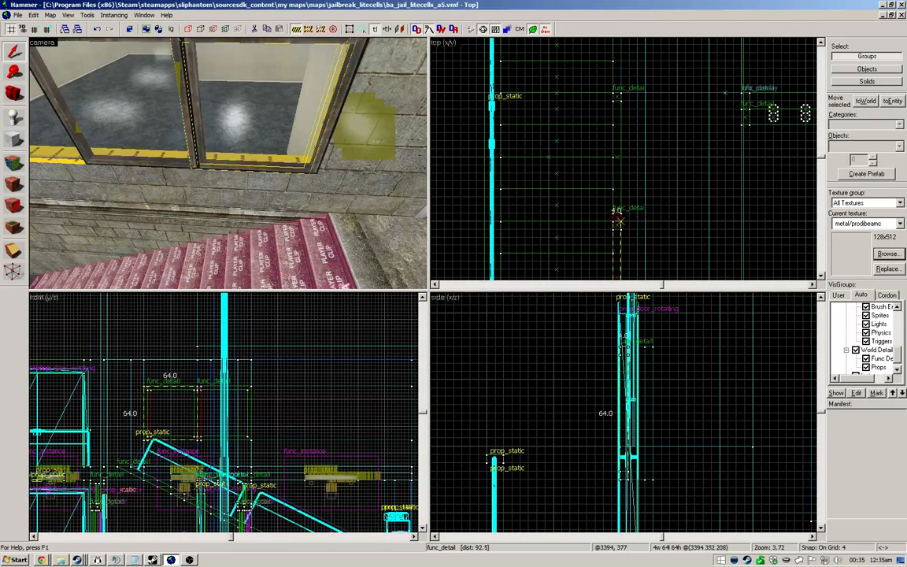
# Step: Place three more copies of the 64-unit window frame along the band to fill the other openings
pyautogui.scroll(-4, 625, 177)
pyautogui.scroll(-3, 628, 158)
pyautogui.moveTo(622, 230)
pyautogui.keyDown('shift'); pyautogui.mouseDown()
pyautogui.moveTo(628, 148)
pyautogui.moveTo(592, 183)
pyautogui.moveTo(629, 226)
pyautogui.mouseUp(); pyautogui.keyUp('shift')
pyautogui.scroll(6, 615, 169)
pyautogui.scroll(-4, 629, 213)
pyautogui.moveTo(632, 185)
pyautogui.keyDown('shift'); pyautogui.mouseDown()
pyautogui.moveTo(618, 70)
pyautogui.moveTo(612, 75)
pyautogui.mouseUp(); pyautogui.keyUp('shift')
pyautogui.press('z')
pyautogui.press('z')
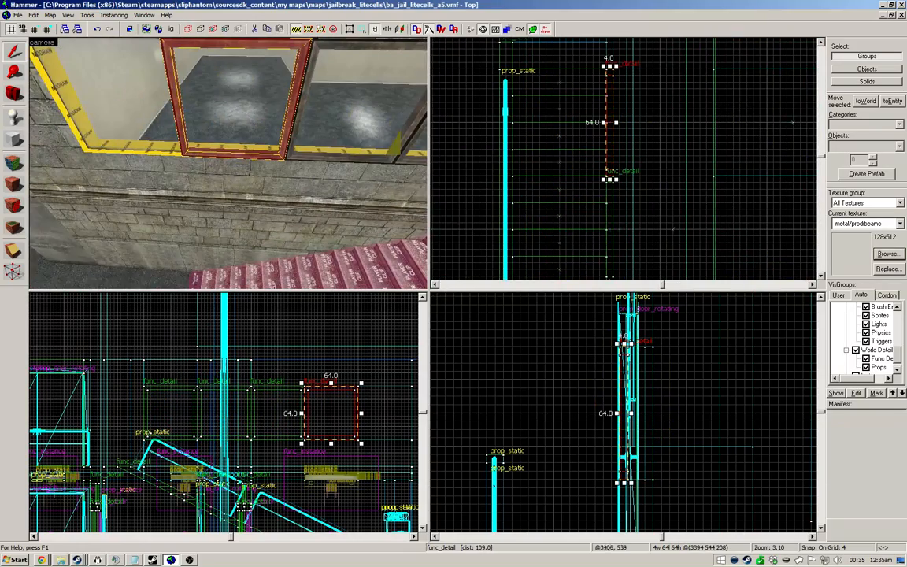
pyautogui.scroll(-6, 609, 111)
pyautogui.scroll(4, 613, 126)
pyautogui.keyDown('shift'); pyautogui.moveTo(615, 135); pyautogui.dragTo(614, 60); pyautogui.keyUp('shift')
# Step: Copy four of the window frames 12 units inward to the room side of the glass band
pyautogui.keyDown('ctrl'); pyautogui.click(293, 102); pyautogui.keyUp('ctrl')
pyautogui.keyDown('ctrl'); pyautogui.click(282, 174); pyautogui.keyUp('ctrl')
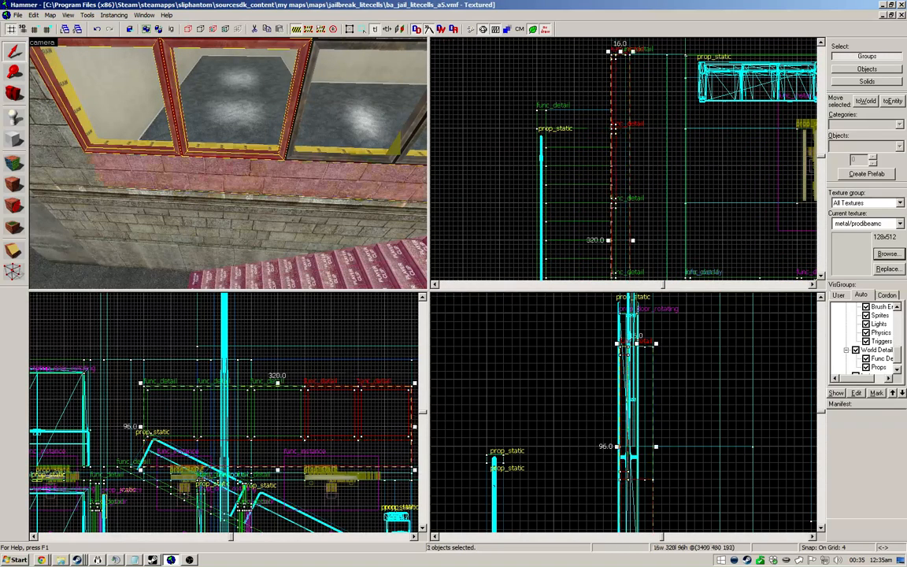
pyautogui.keyDown('ctrl'); pyautogui.doubleClick(228, 163); pyautogui.keyUp('ctrl')
pyautogui.press('Escape')
pyautogui.press('d')
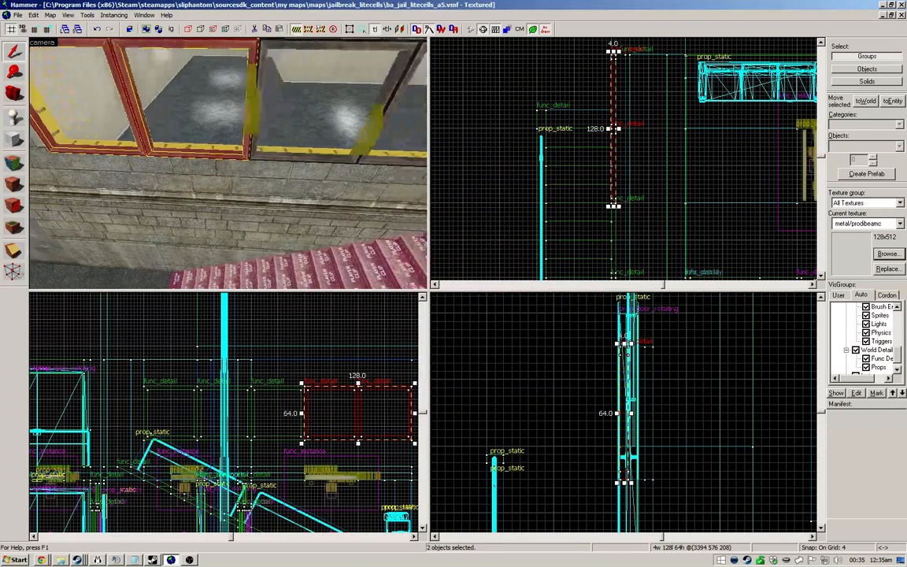
pyautogui.keyDown('ctrl'); pyautogui.click(245, 157); pyautogui.keyUp('ctrl')
pyautogui.keyDown('ctrl'); pyautogui.click(335, 160); pyautogui.keyUp('ctrl')
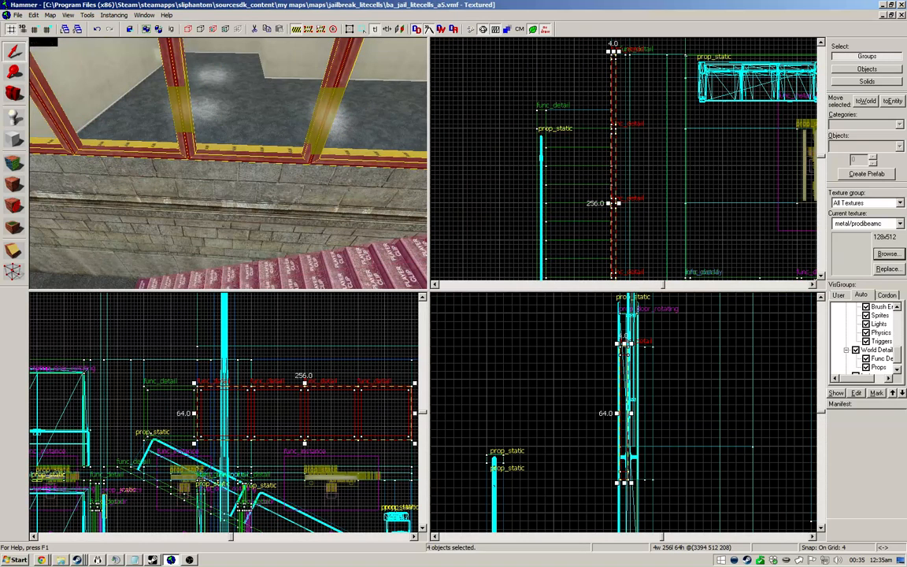
pyautogui.keyDown('shift'); pyautogui.moveTo(616, 58); pyautogui.dragTo(629, 58); pyautogui.keyUp('shift')
pyautogui.press('Escape')
pyautogui.press('z')
pyautogui.press('w')
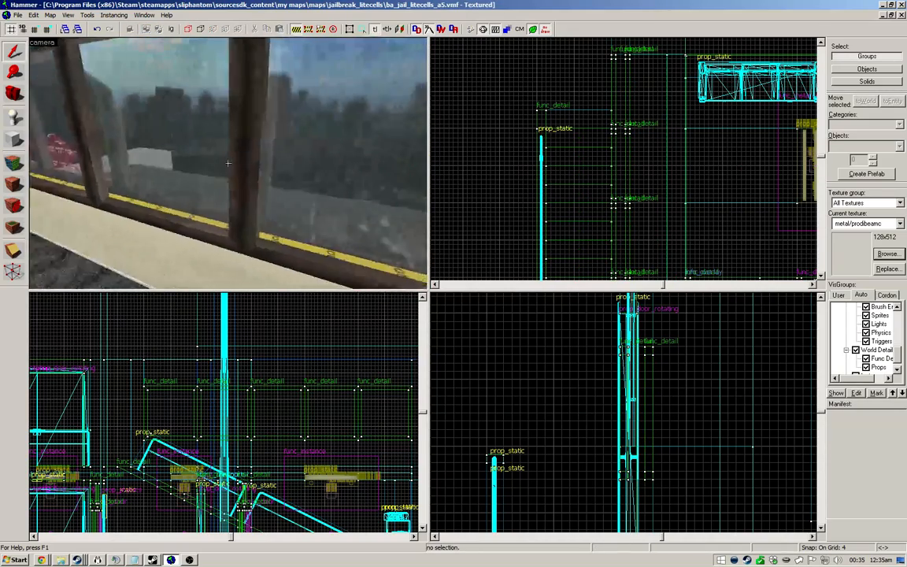
pyautogui.press('s')
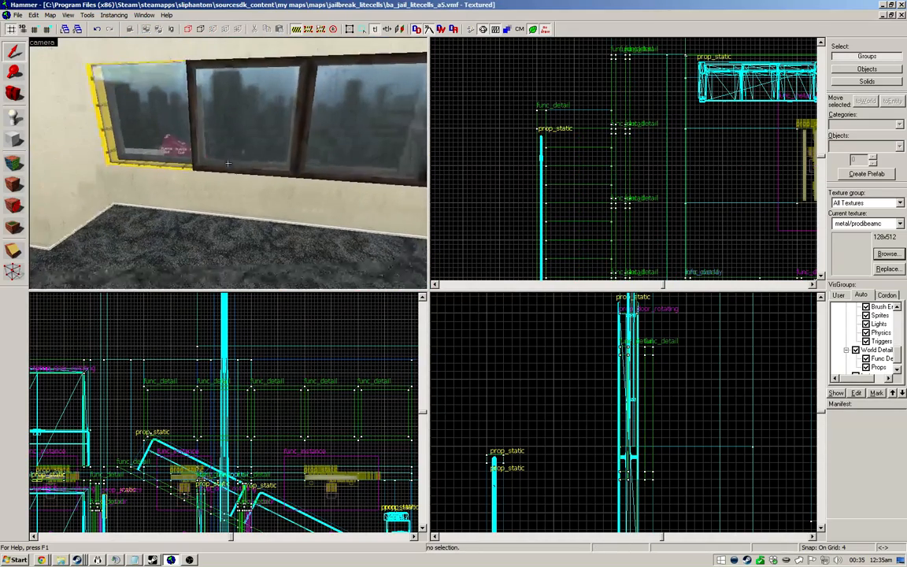
# Step: Delete the four copied window frames on the room side of the glass band
pyautogui.click(228, 163)
pyautogui.press('w')
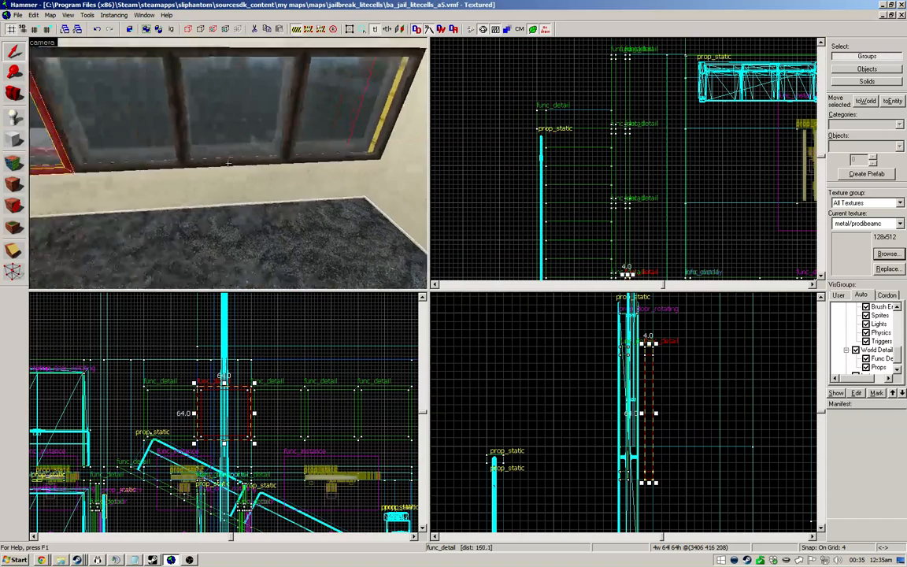
pyautogui.press('z')
pyautogui.keyDown('ctrl'); pyautogui.click(169, 106); pyautogui.keyUp('ctrl')
pyautogui.keyDown('ctrl'); pyautogui.click(288, 106); pyautogui.keyUp('ctrl')
pyautogui.keyDown('ctrl'); pyautogui.click(386, 106); pyautogui.keyUp('ctrl')
pyautogui.hotkey('alt', 'Return')
pyautogui.write('detail')
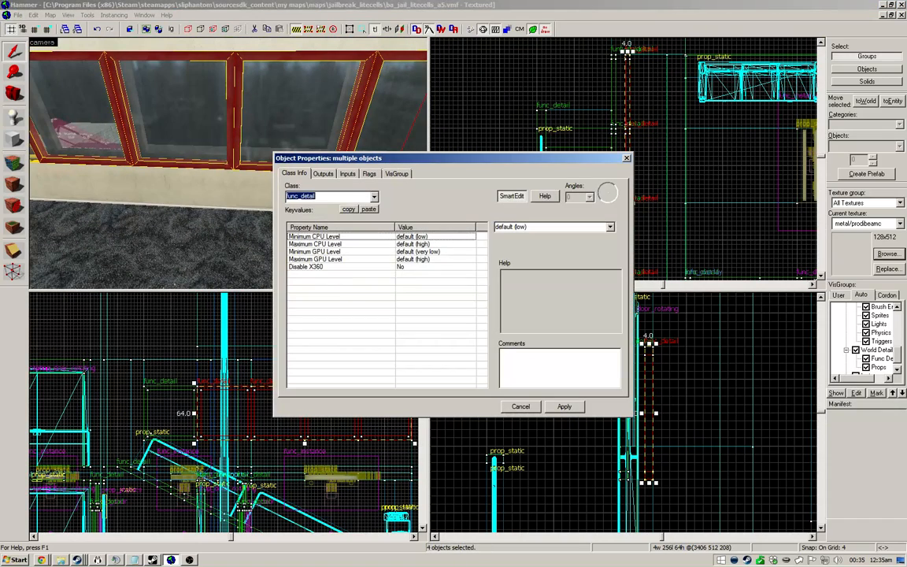
pyautogui.press('Escape')
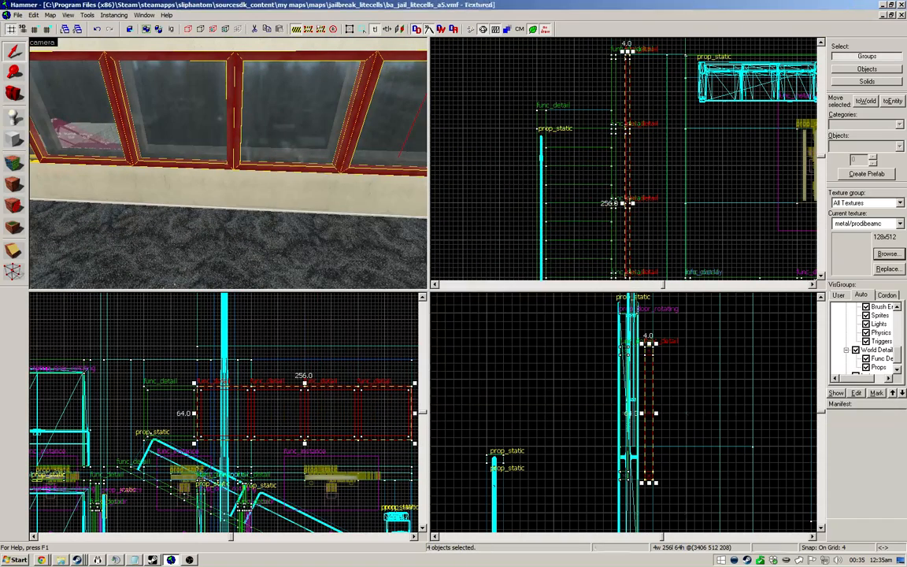
pyautogui.press('Delete')
# Step: Select all five outer window frames and extend them toward the room to a depth of 16 units
pyautogui.press('z')
pyautogui.press('w')
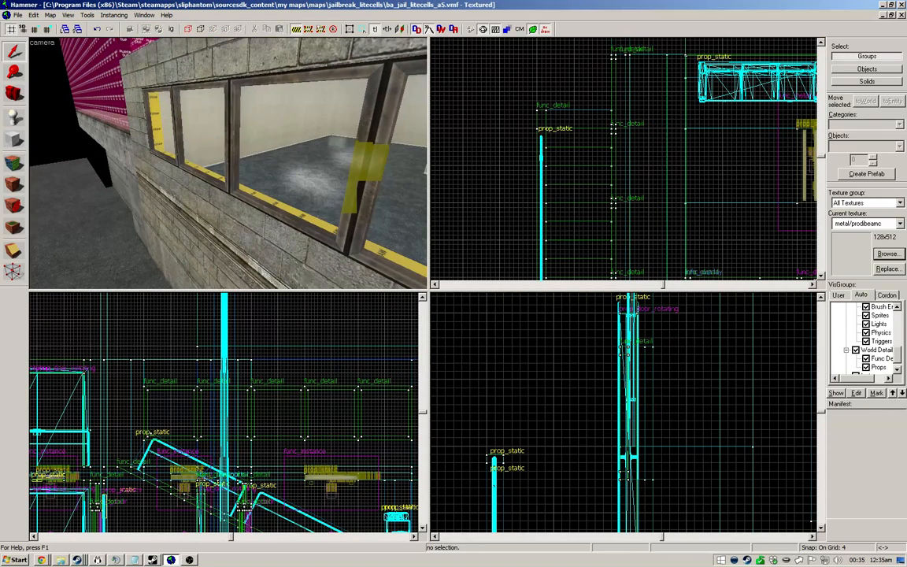
pyautogui.click(228, 163)
pyautogui.press('a')
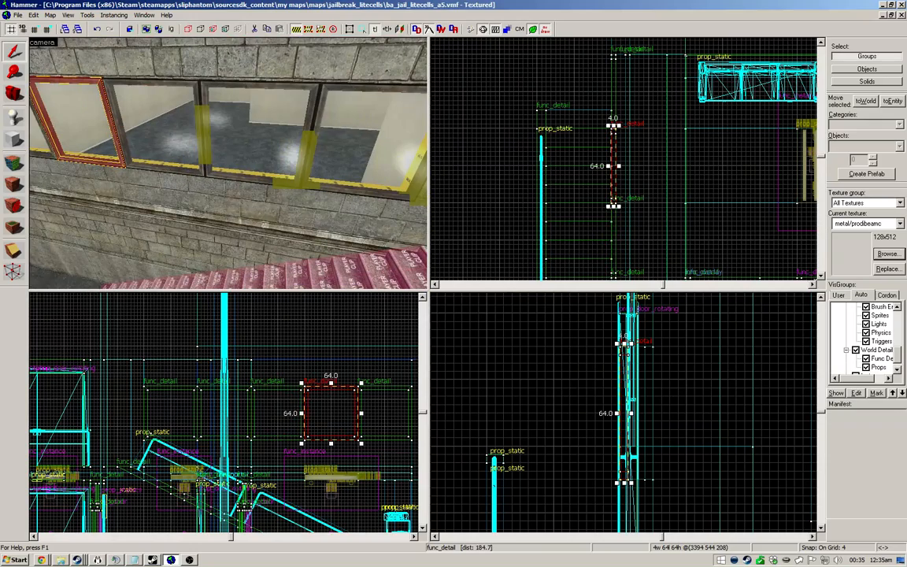
pyautogui.keyDown('ctrl'); pyautogui.click(163, 167); pyautogui.keyUp('ctrl')
pyautogui.keyDown('ctrl'); pyautogui.click(250, 178); pyautogui.keyUp('ctrl')
pyautogui.click(351, 192)
pyautogui.hotkey('ctrl', 'e')
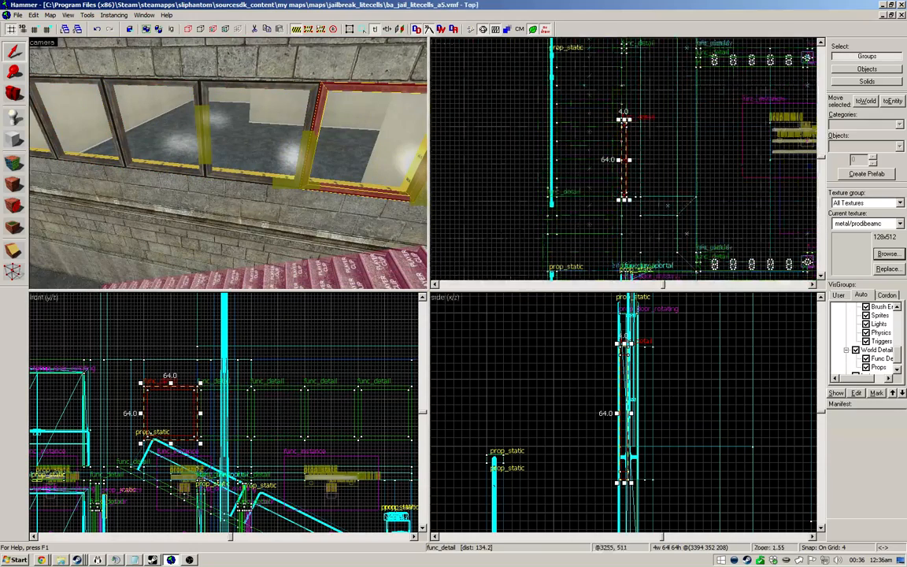
pyautogui.press('z')
pyautogui.press('d')
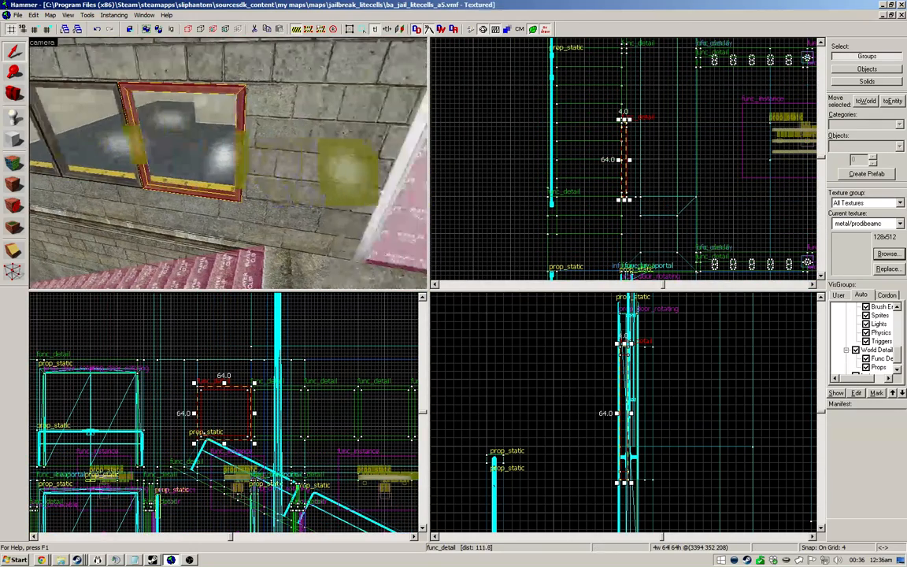
pyautogui.press('s')
pyautogui.keyDown('ctrl'); pyautogui.click(169, 129); pyautogui.keyUp('ctrl')
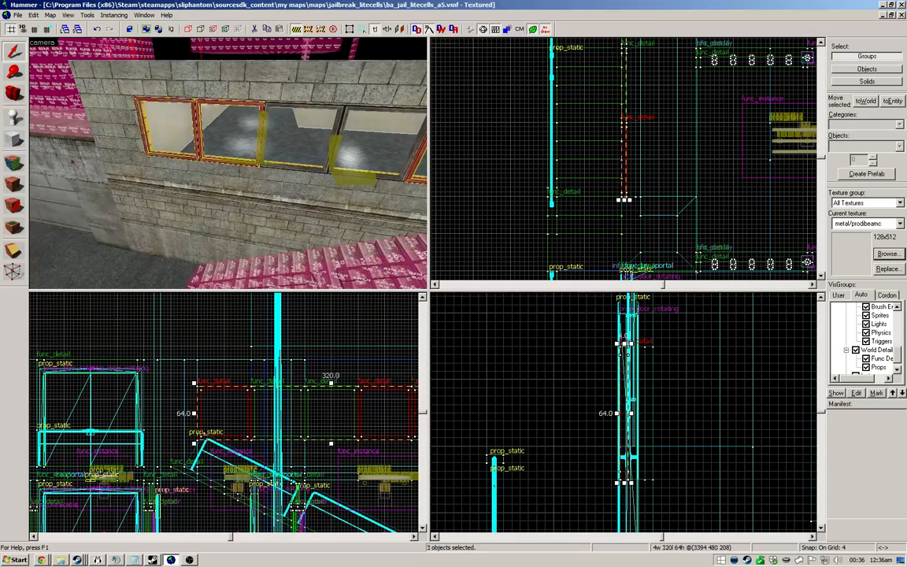
pyautogui.scroll(-6, 648, 206)
pyautogui.scroll(7, 648, 188)
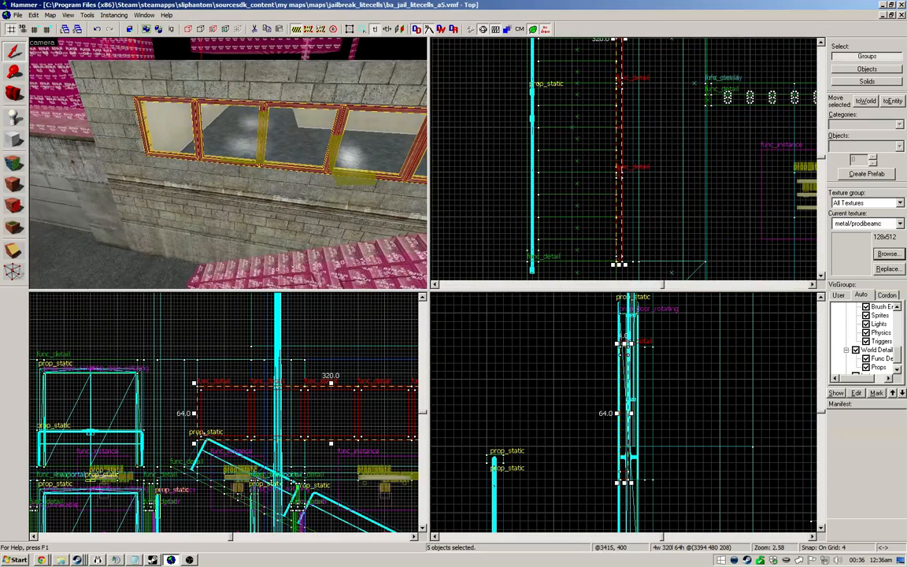
pyautogui.press('w')
pyautogui.press('d')
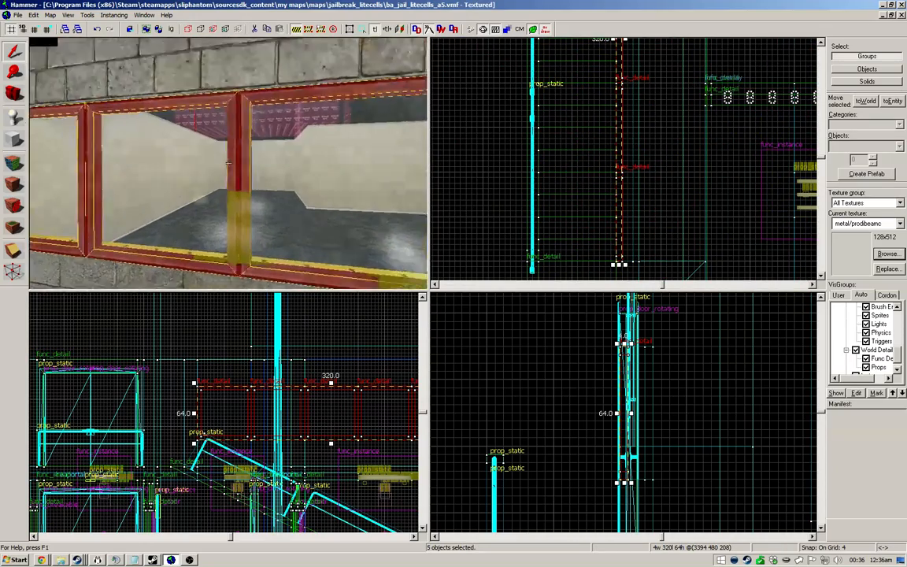
pyautogui.press('w')
pyautogui.press('z')
pyautogui.scroll(-4, 531, 219)
pyautogui.scroll(6, 554, 126)
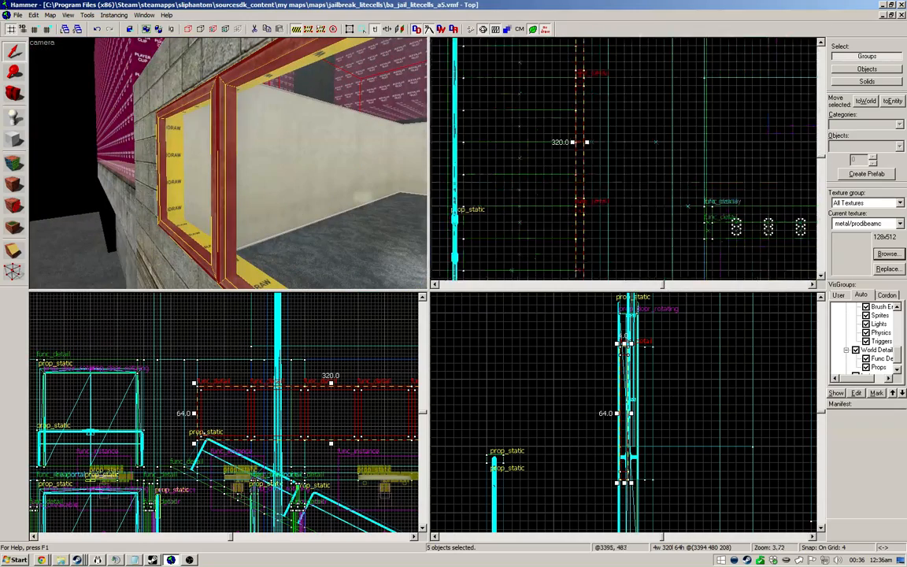
pyautogui.moveTo(586, 142); pyautogui.dragTo(611, 143)
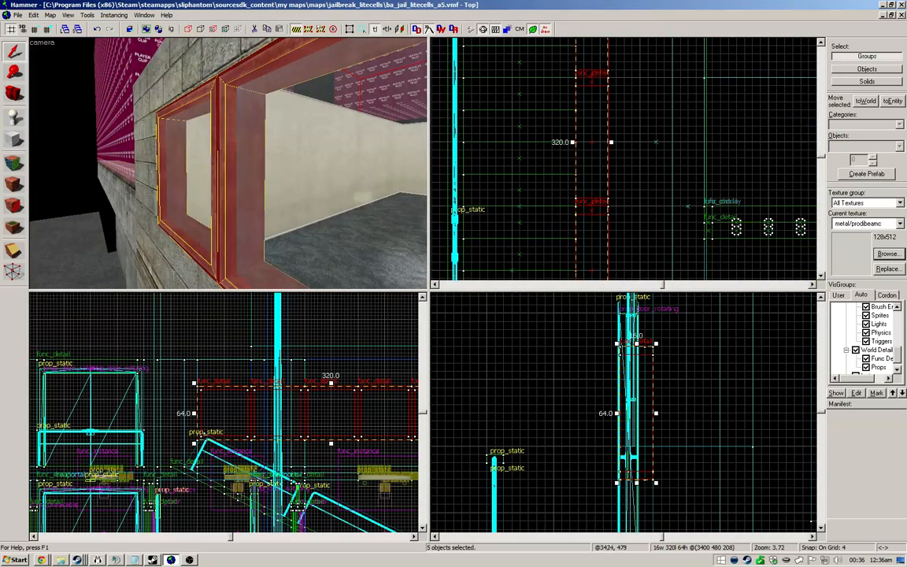
# Step: Deselect the deepened window frames and examine how they cover the wall opening from inside the room
pyautogui.press('w')
pyautogui.press('w')
pyautogui.press('z')
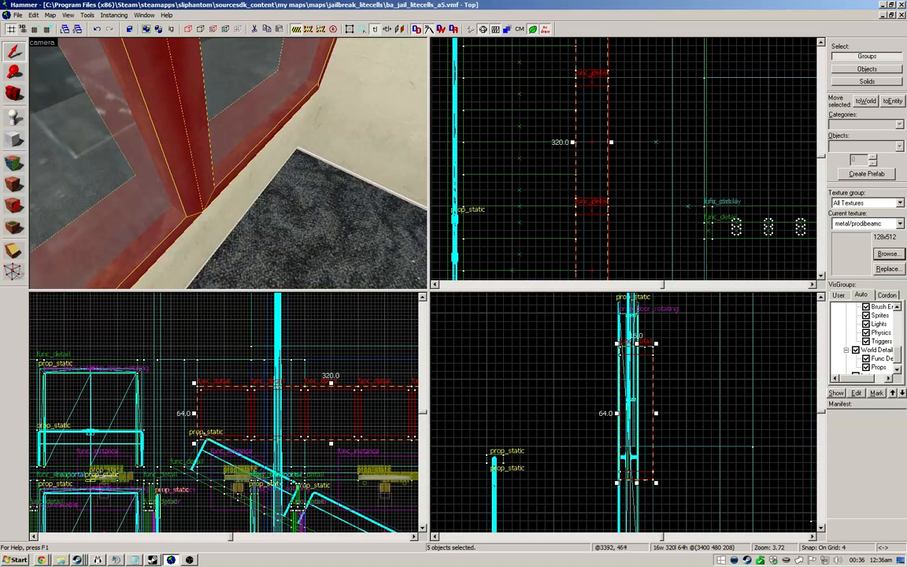
pyautogui.press('Escape')
pyautogui.press('z')
pyautogui.press('s')
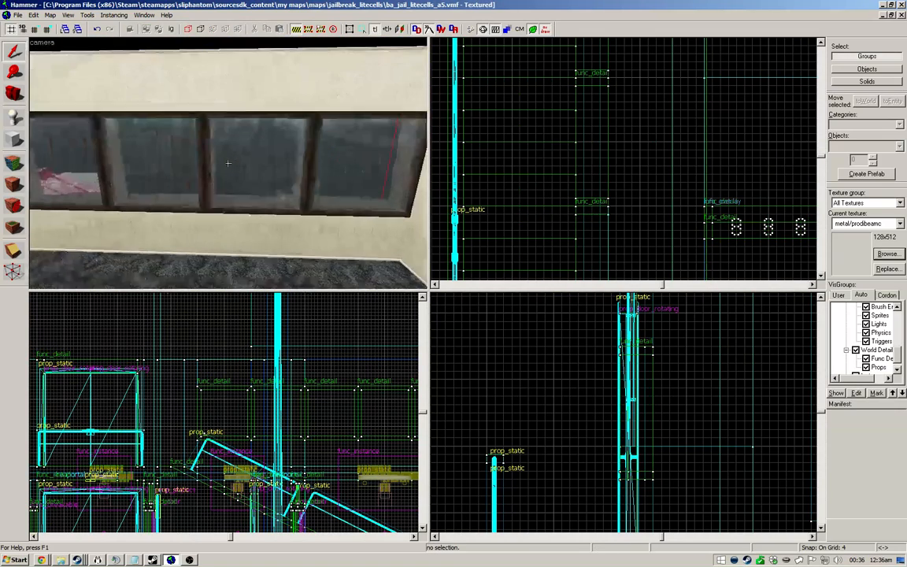
# Step: Select all five window frames and reduce their depth to 8 units, centred in the wall thickness
pyautogui.press('w')
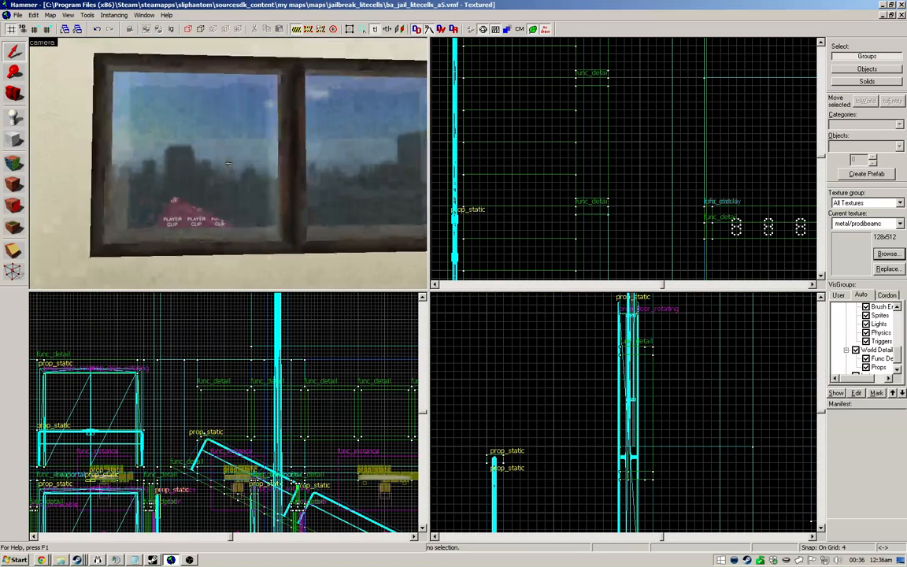
pyautogui.press('s')
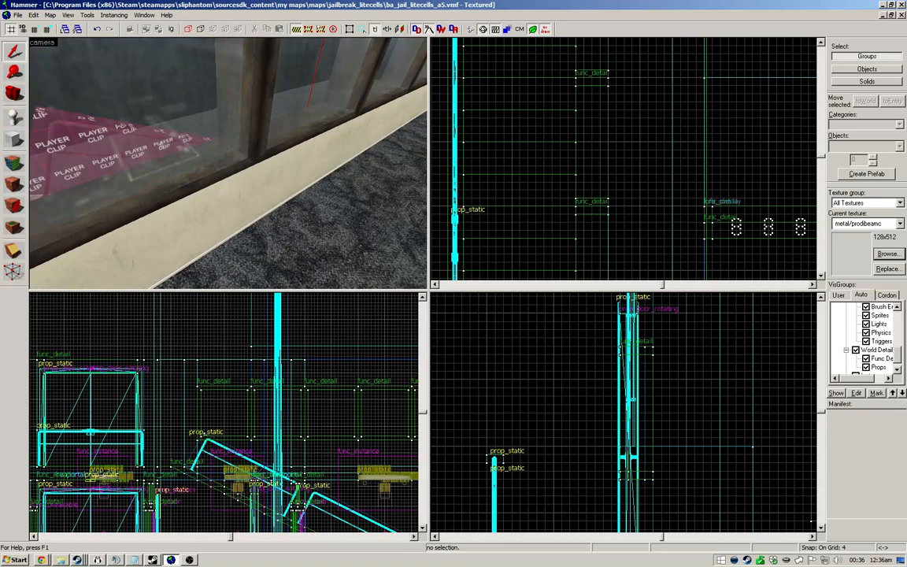
pyautogui.click(229, 163)
pyautogui.keyDown('ctrl'); pyautogui.click(265, 150); pyautogui.keyUp('ctrl')
pyautogui.press('s')
pyautogui.keyDown('ctrl'); pyautogui.click(208, 150); pyautogui.keyUp('ctrl')
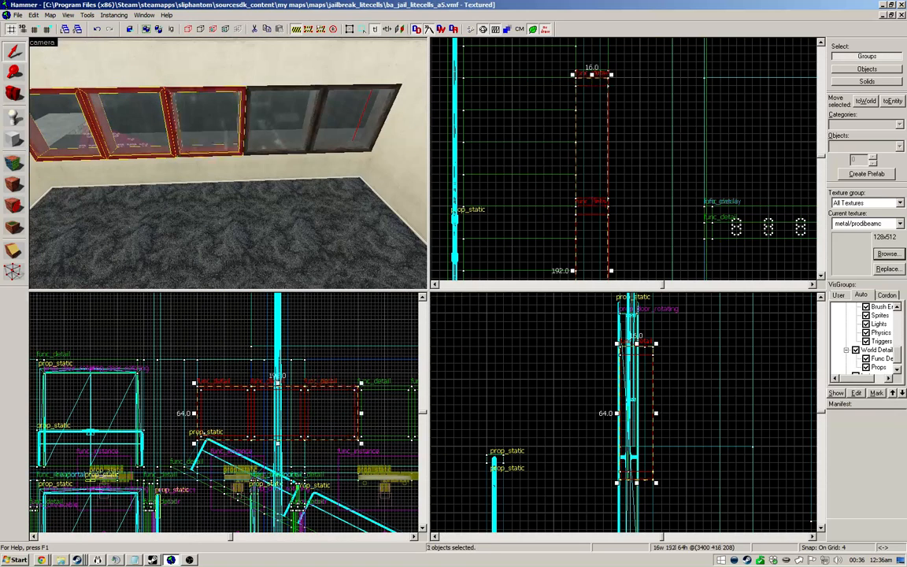
pyautogui.keyDown('ctrl'); pyautogui.click(282, 149); pyautogui.keyUp('ctrl')
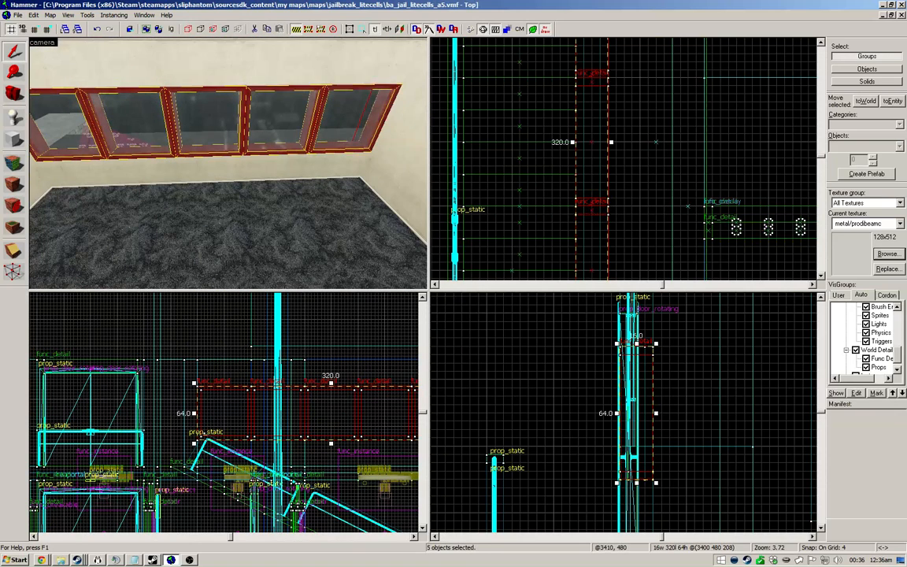
pyautogui.moveTo(611, 143); pyautogui.dragTo(582, 142)
pyautogui.press('Escape')
pyautogui.press('z')
# Step: Reduce the grid snap to 2 and thin the glass band to 4 units, centred within the window frames
pyautogui.press('w')
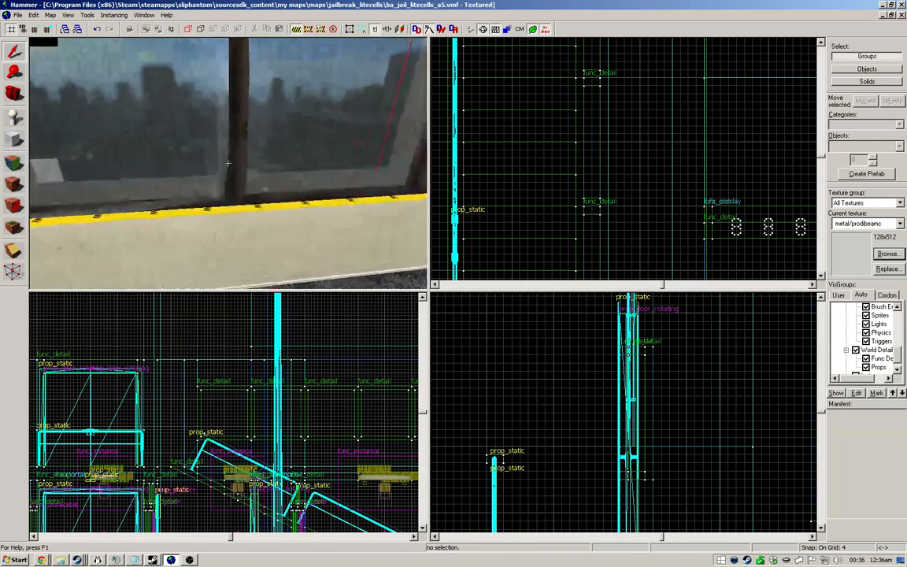
pyautogui.click(228, 163)
pyautogui.press('[')
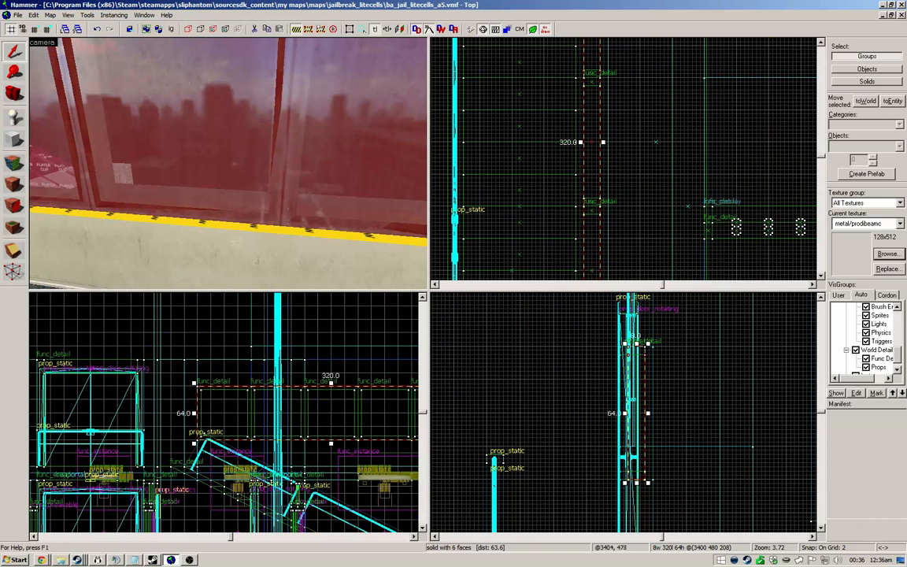
pyautogui.press('Escape')
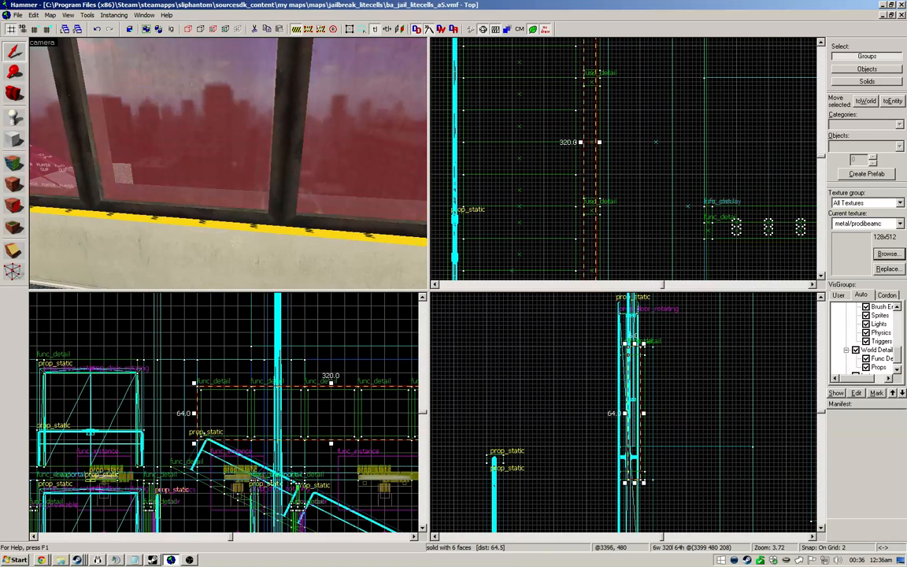
pyautogui.moveTo(581, 142); pyautogui.dragTo(586, 142)
pyautogui.press('Escape')
pyautogui.press('z')
pyautogui.press('s')
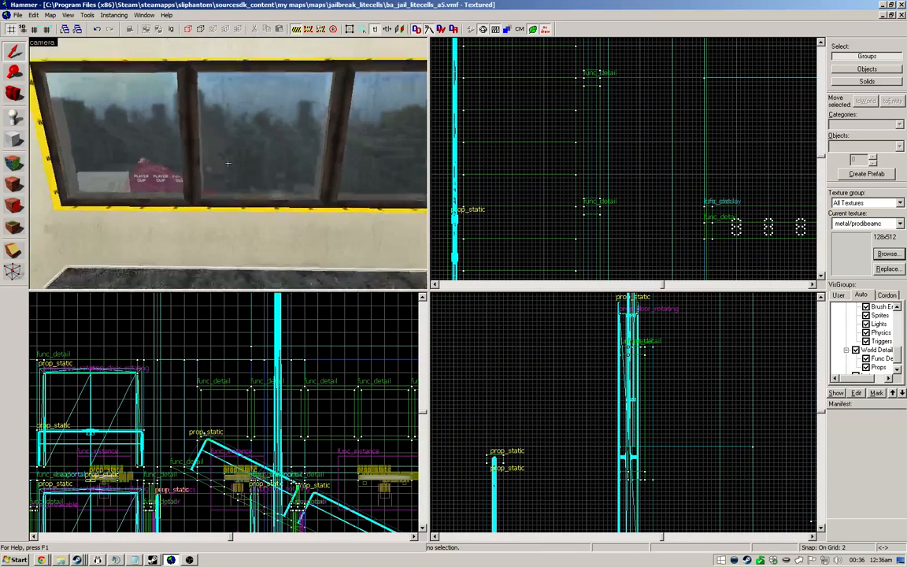
# Step: Examine the edges of the window opening around the frames from inside and outside the room
pyautogui.press('w')
pyautogui.press('s')
pyautogui.press('w')
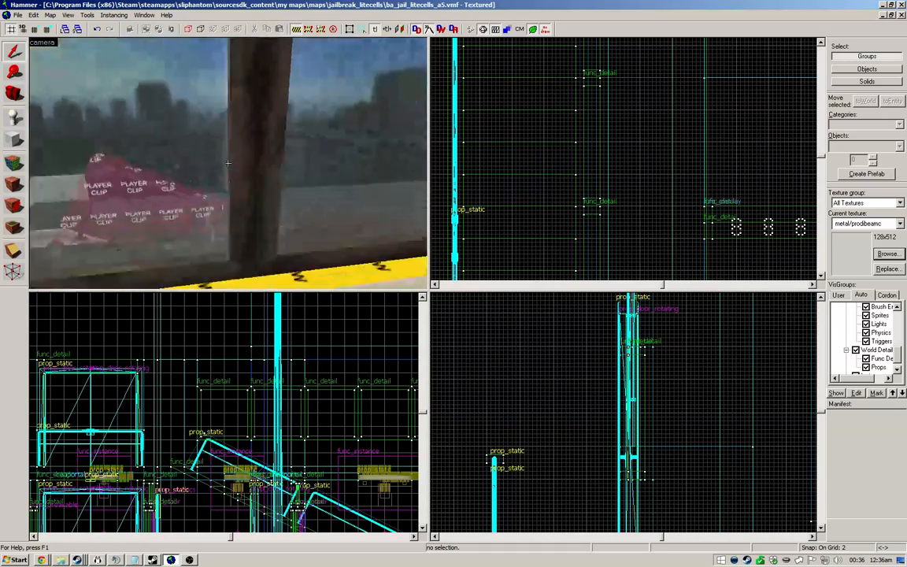
pyautogui.press('w')
pyautogui.press('s')
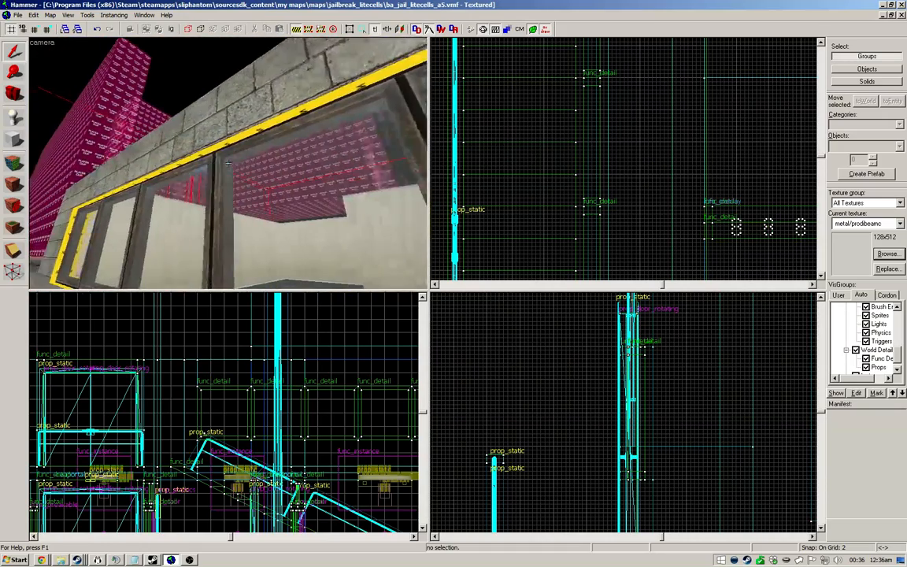
pyautogui.press('w')
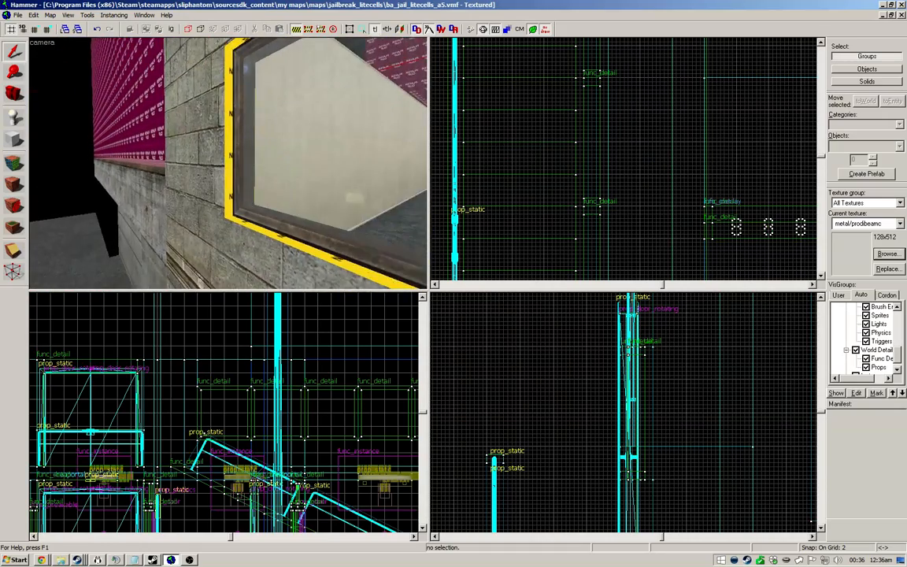
pyautogui.press('w')
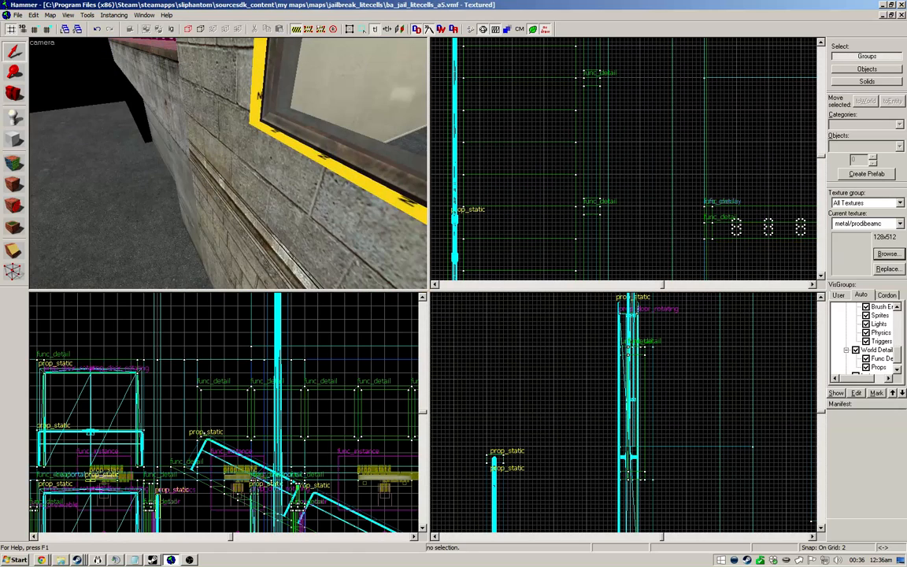
# Step: Apply the metal/prodibeamc frame texture to the nodraw side face of the window opening and justify it left
pyautogui.hotkey('shift', 'a')
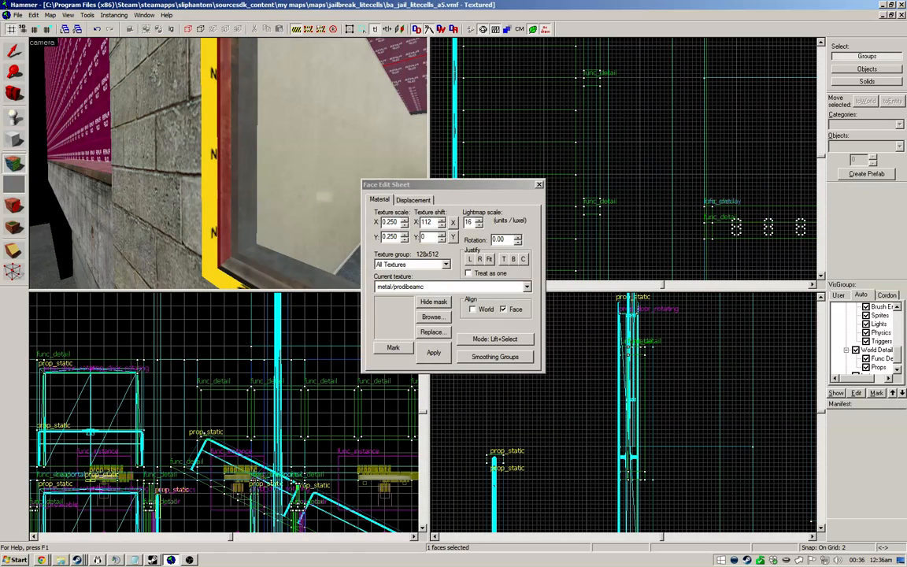
pyautogui.hotkey('shift', 'a')
pyautogui.hotkey('shift', 'a')
pyautogui.rightClick(229, 164)
pyautogui.click(229, 164)
pyautogui.press('w')
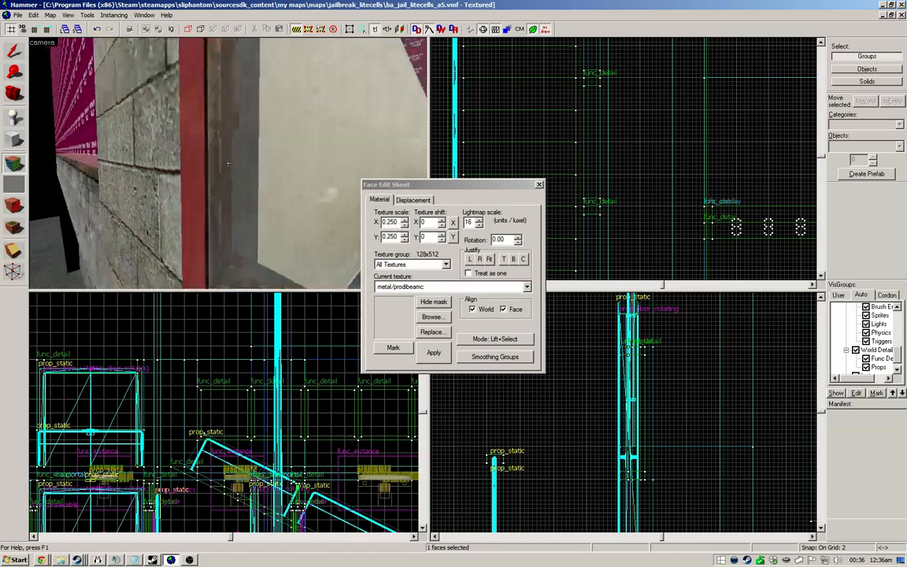
pyautogui.click(470, 259)
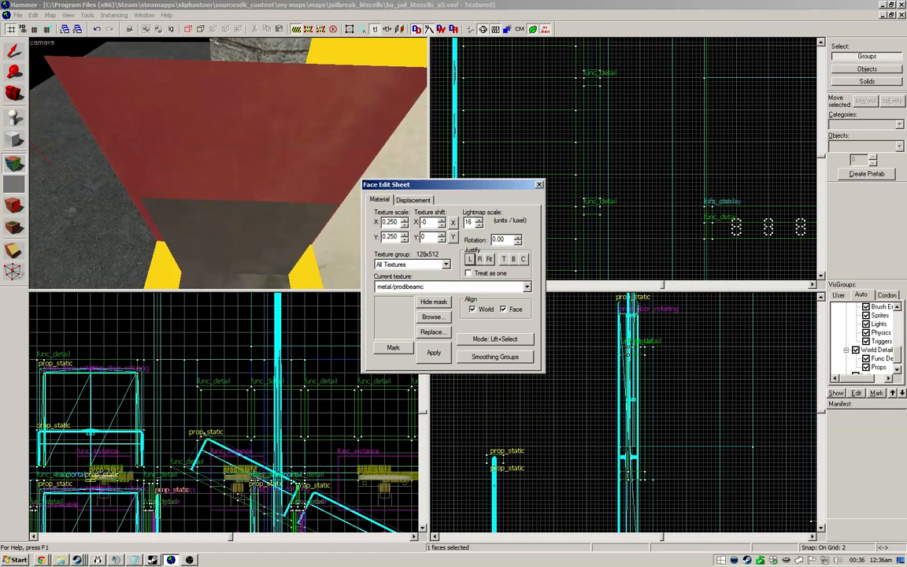
# Step: Cover the remaining nodraw faces around the window opening with the metal/prodibeamc texture
pyautogui.press('s')
pyautogui.press('a')
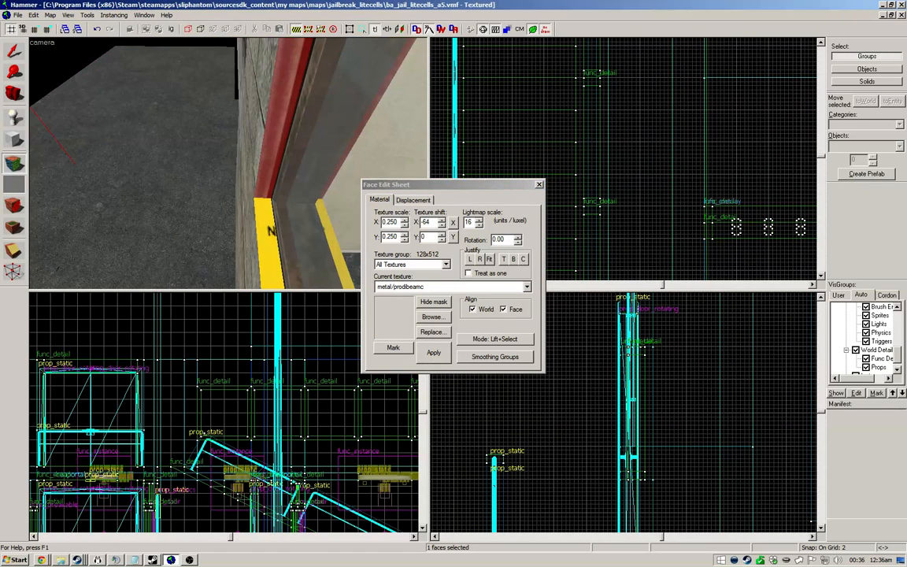
pyautogui.hotkey('shift', 'a')
pyautogui.hotkey('shift', 'a')
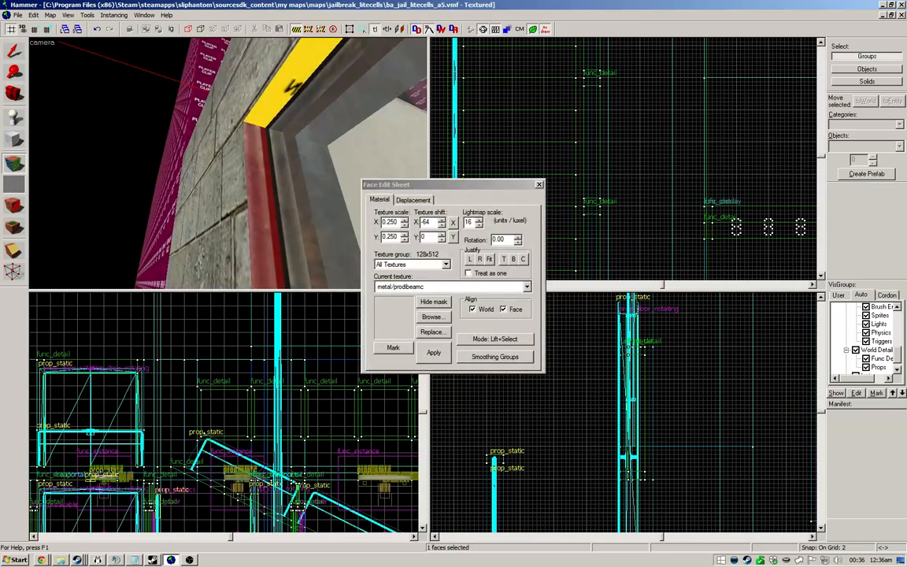
pyautogui.hotkey('shift', 'a')
pyautogui.hotkey('shift', 'a')
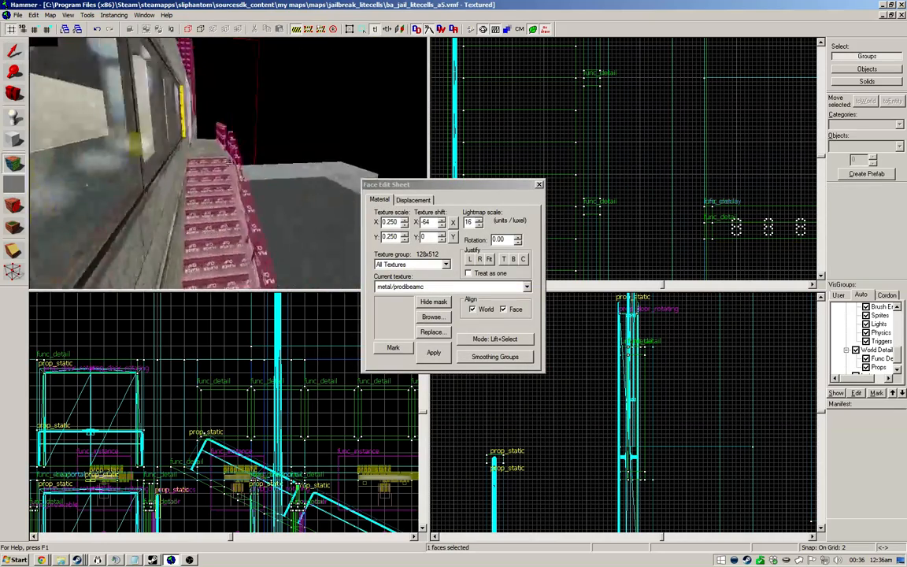
pyautogui.hotkey('shift', 'a')
# Step: Inspect the retextured window band and its reveals from both sides of the wall
pyautogui.press('w')
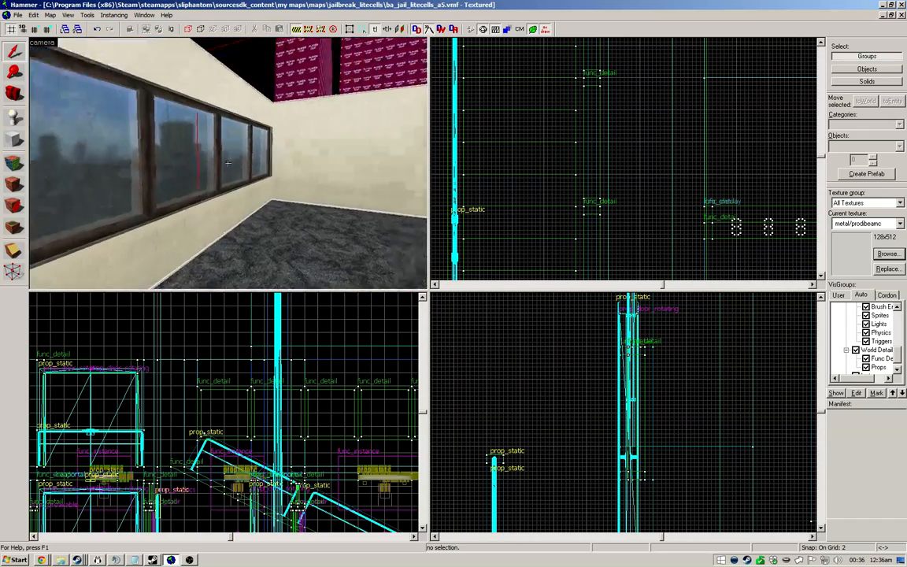
pyautogui.press('w')
pyautogui.press('a')
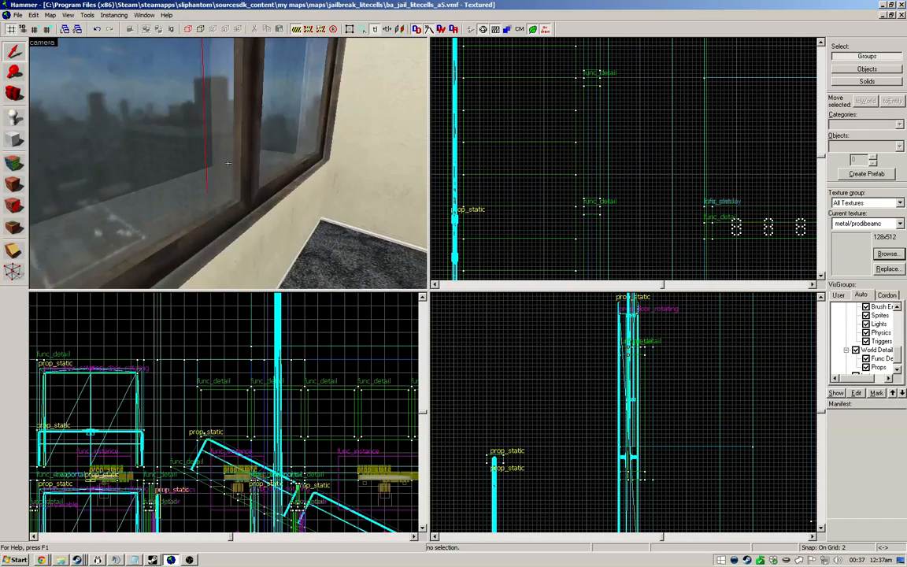
pyautogui.press('w')
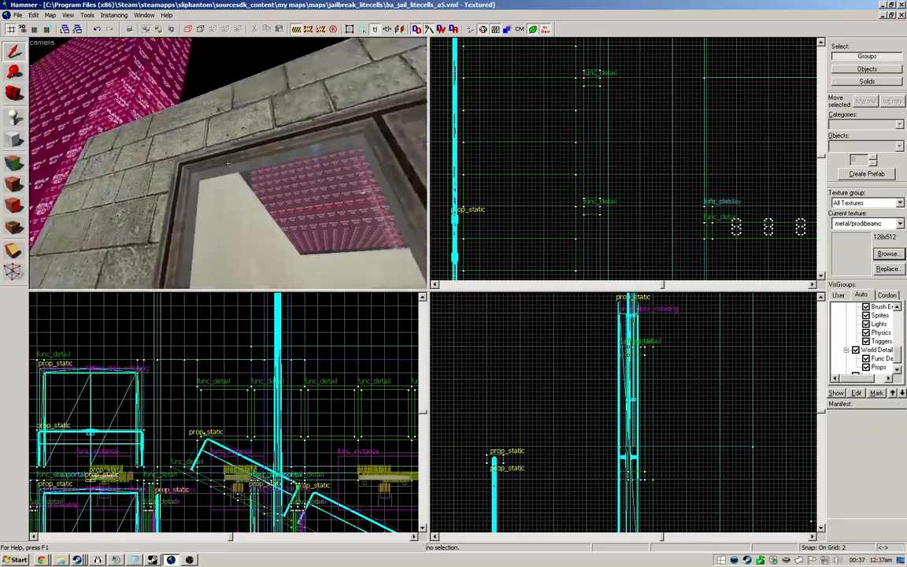
pyautogui.press('w')
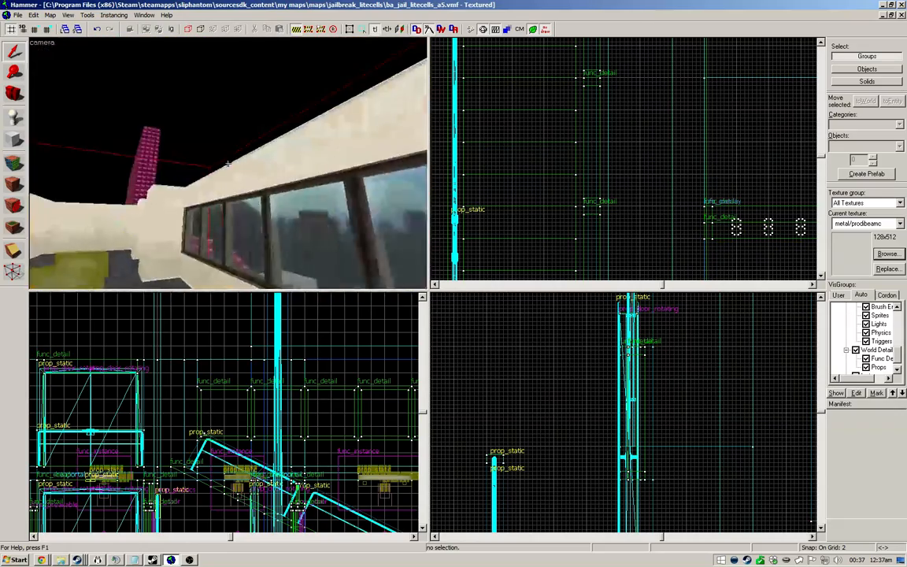
pyautogui.press('s')
pyautogui.press('w')
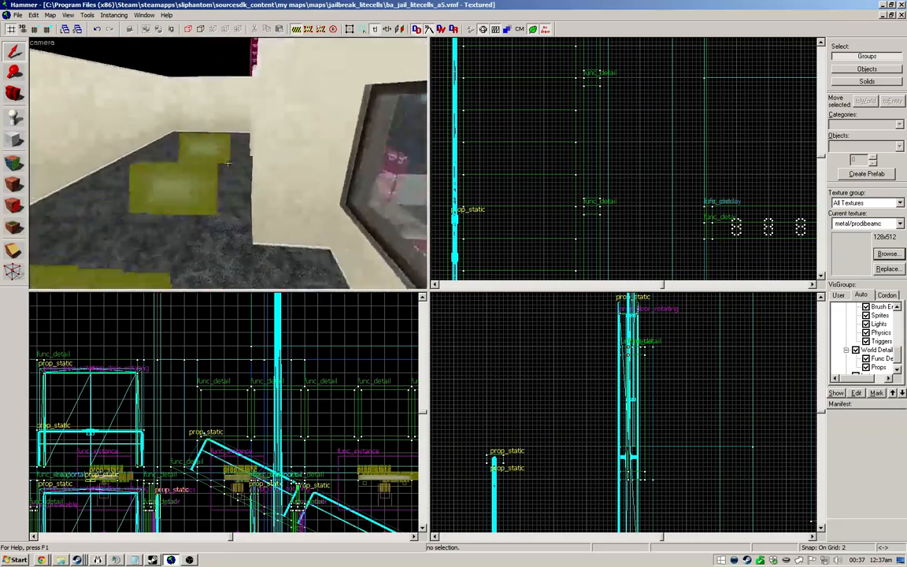
# Step: Select the glass band, tie it to an entity and set its class to func_brush
pyautogui.doubleClick(228, 163)
pyautogui.click(259, 150)
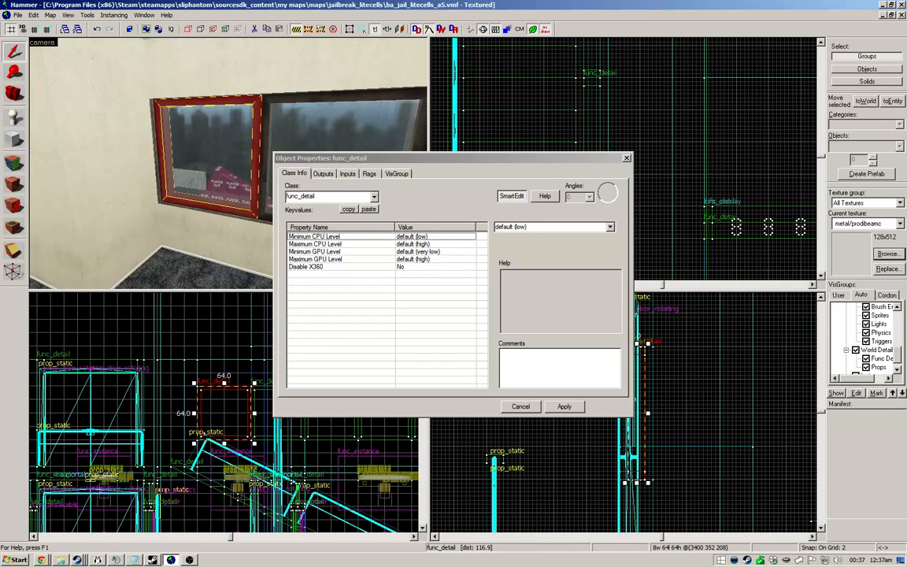
pyautogui.click(266, 150)
pyautogui.click(315, 142)
pyautogui.hotkey('ctrl', 't')
pyautogui.click(374, 196)
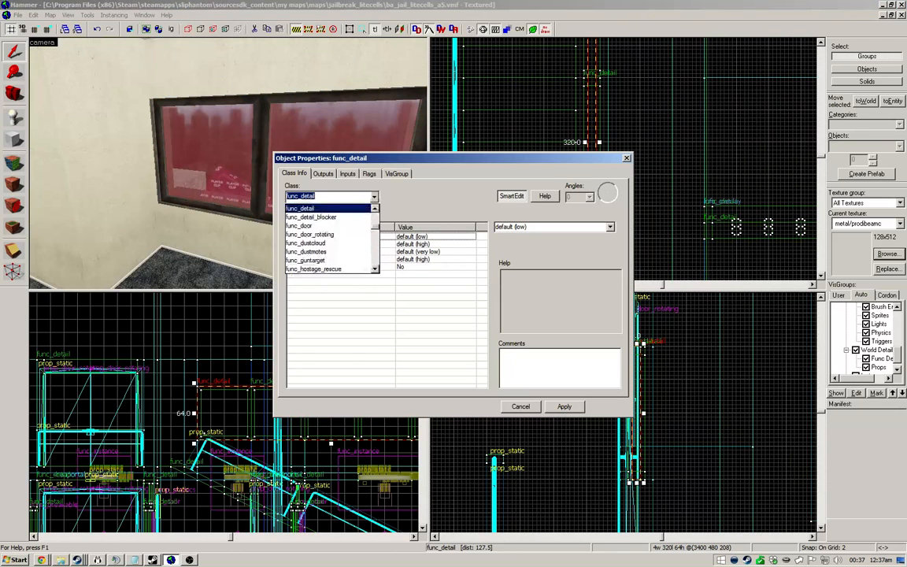
pyautogui.click(307, 216)
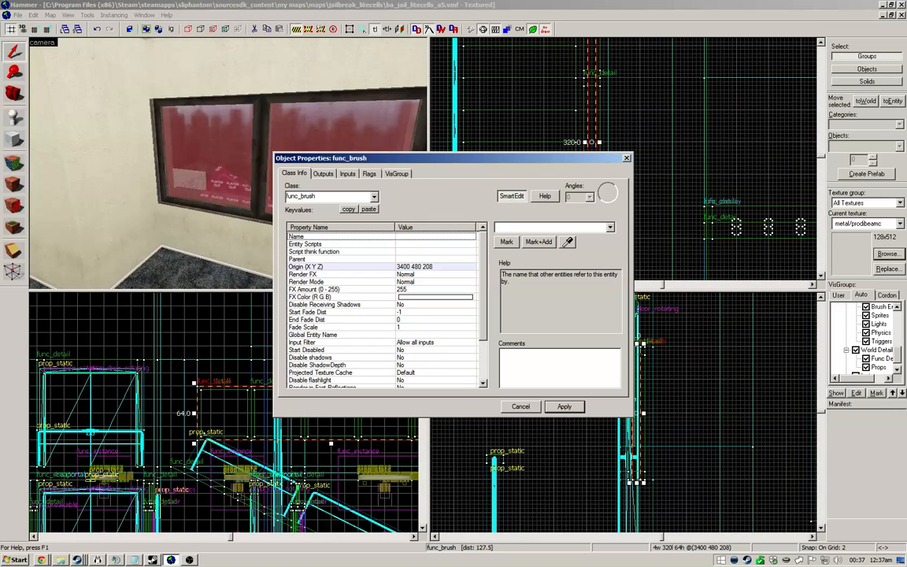
# Step: Set Disable shadows to Yes for the glass func_brush and apply the properties
pyautogui.click(339, 357)
pyautogui.click(610, 226)
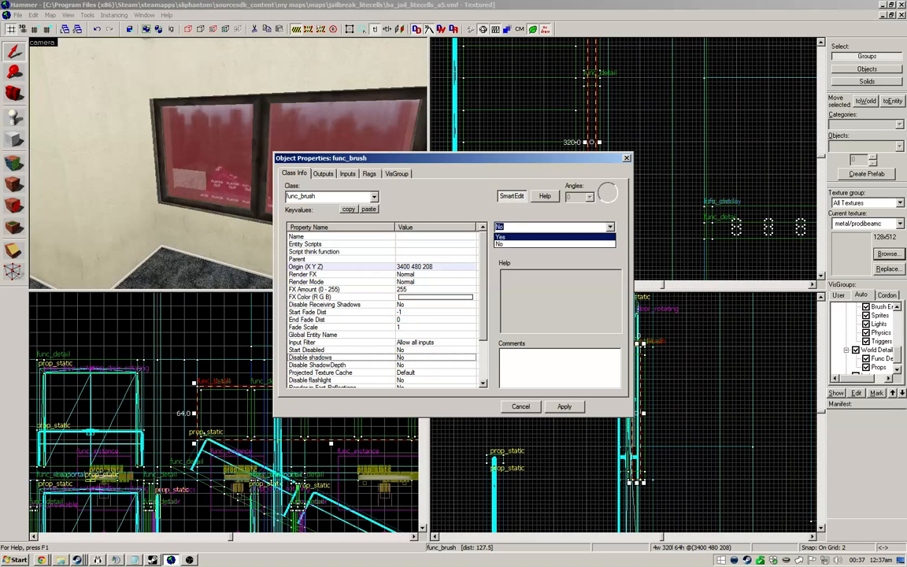
pyautogui.click(551, 237)
pyautogui.click(564, 407)
pyautogui.click(562, 409)
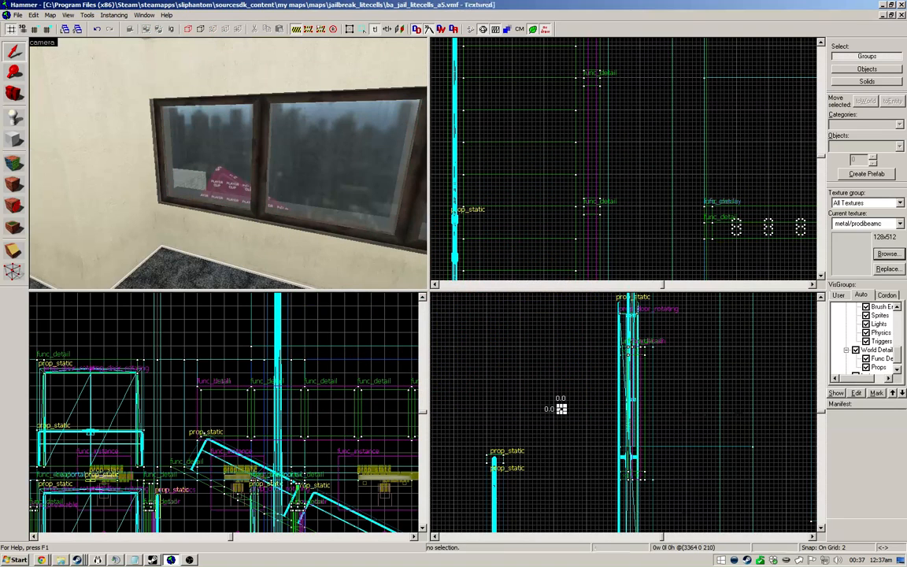
pyautogui.press('z')
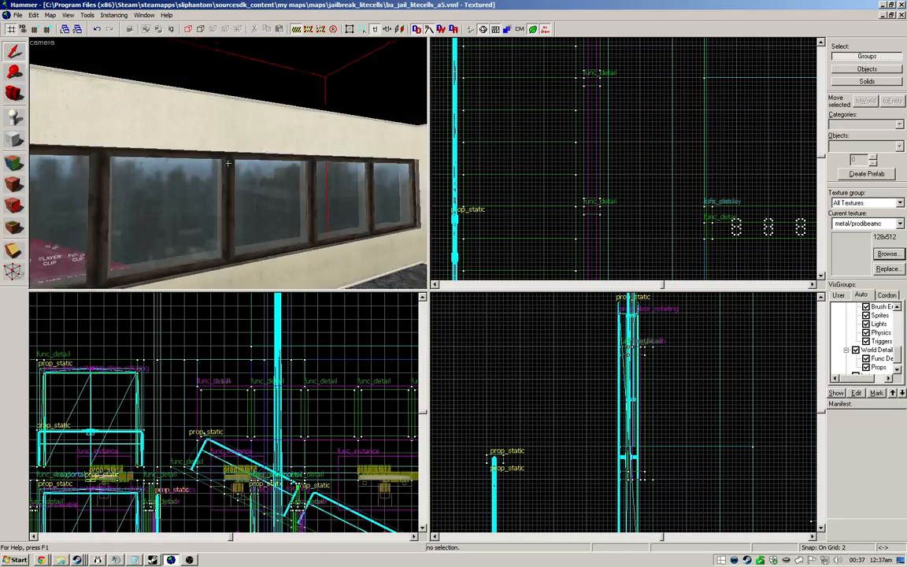
# Step: Select the nodraw-backed pane brush in the two-pane window opening and thin it
pyautogui.press('w')
pyautogui.press('w')
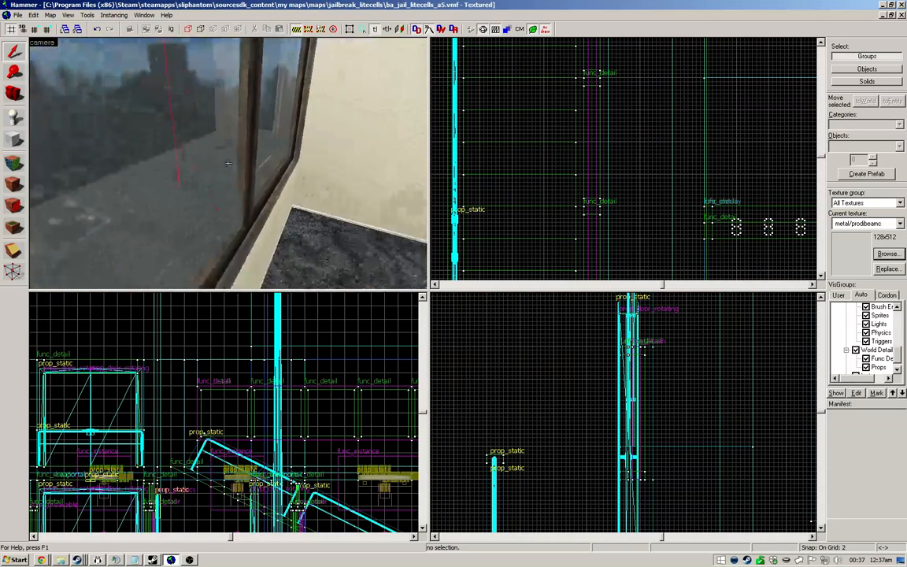
pyautogui.click(227, 163)
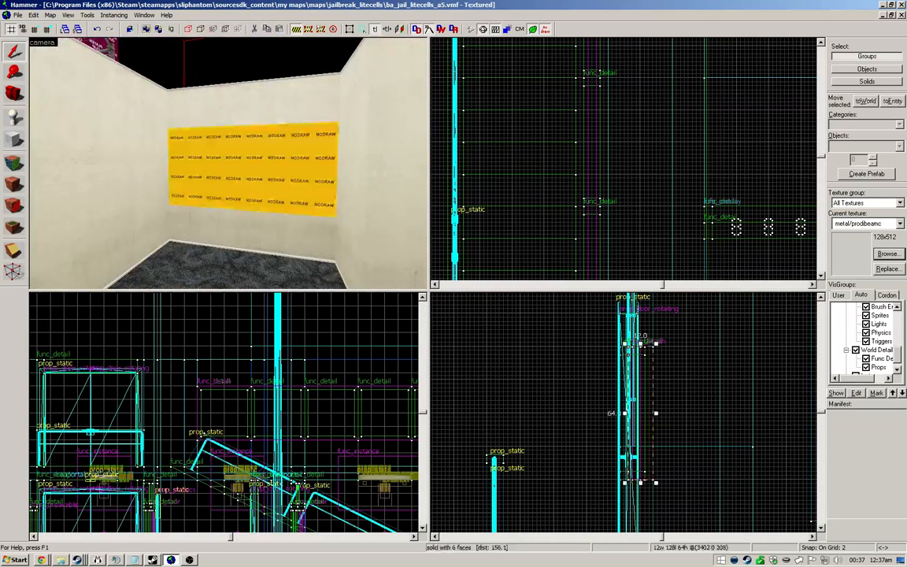
pyautogui.press('z')
pyautogui.hotkey('ctrl', 'e')
pyautogui.moveTo(610, 160)
pyautogui.mouseDown()
pyautogui.moveTo(639, 160)
pyautogui.moveTo(631, 161)
pyautogui.mouseUp()
pyautogui.press('Escape')
pyautogui.press('z')
# Step: Choose glass/glass01cull for the two-pane window and apply it to the pane's nodraw room-side face
pyautogui.press('w')
pyautogui.click(228, 164)
pyautogui.hotkey('shift', 'a')
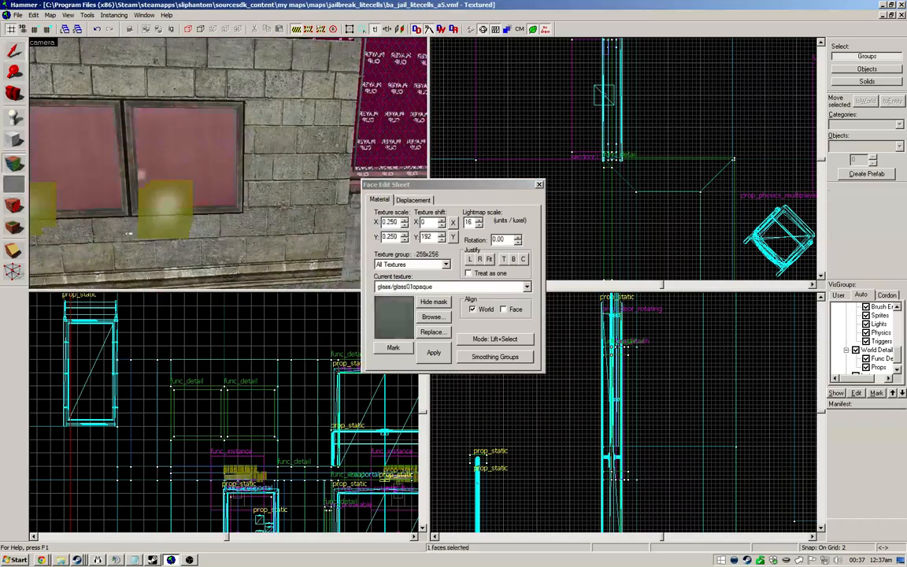
pyautogui.press('z')
pyautogui.click(435, 317)
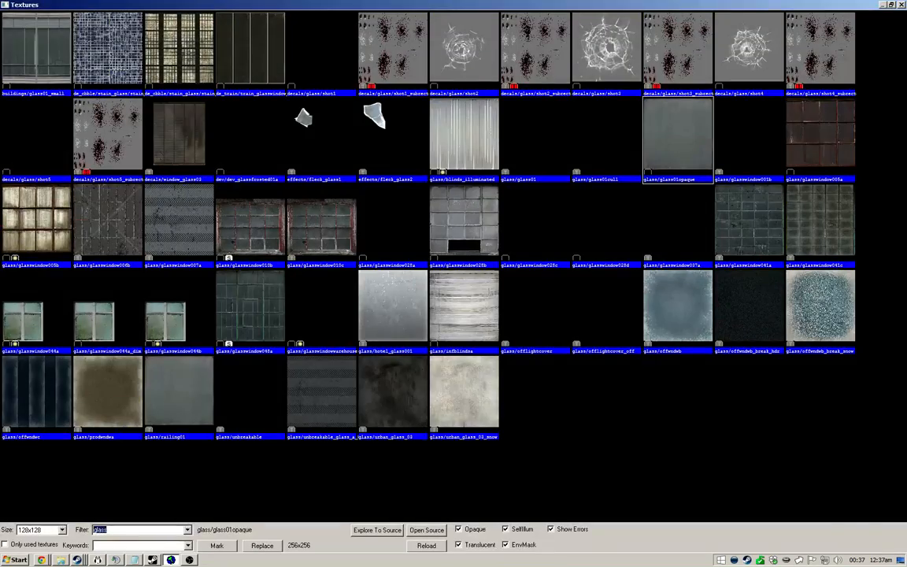
pyautogui.doubleClick(606, 141)
pyautogui.press('z')
pyautogui.rightClick(229, 164)
pyautogui.press('w')
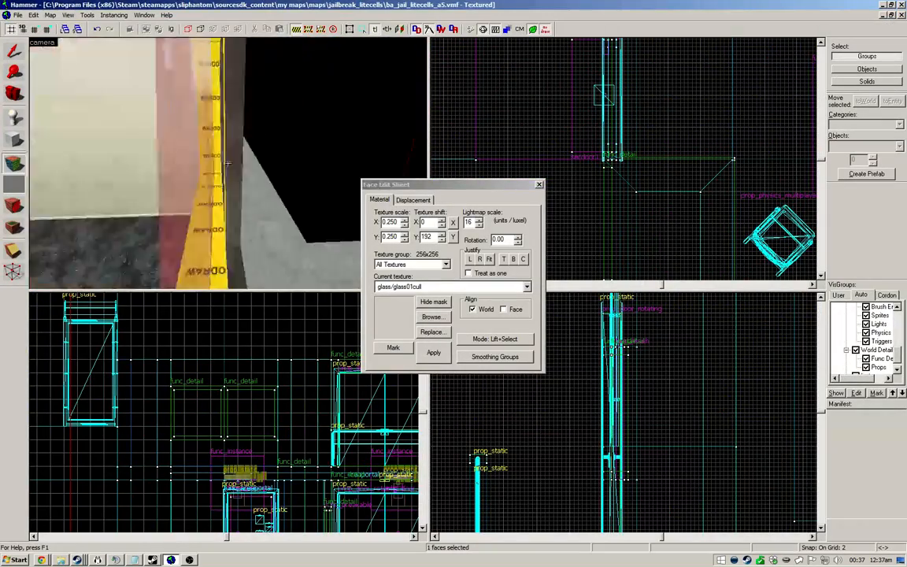
pyautogui.press('s')
pyautogui.hotkey('shift', 's')
pyautogui.press('w')
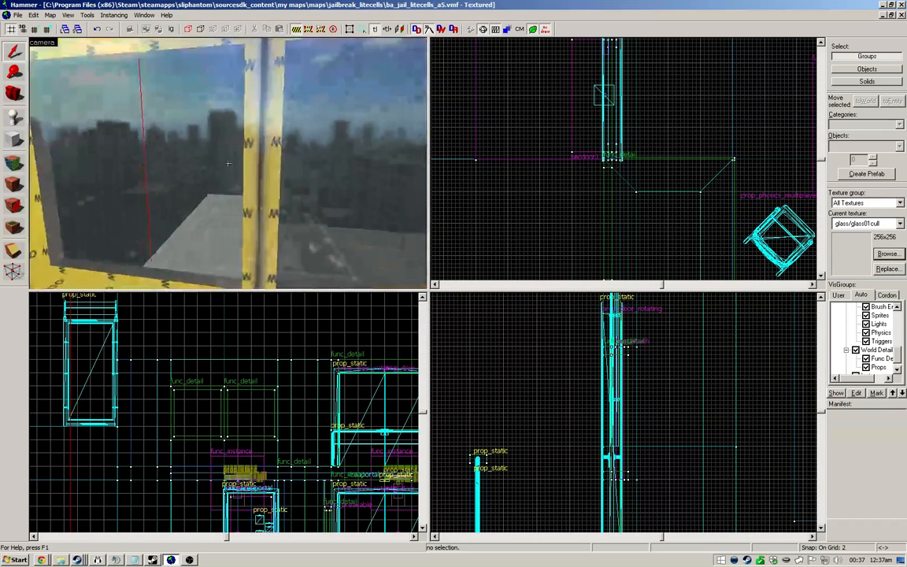
# Step: Select one frame of the two-pane window, center the views on it and save the map
pyautogui.click(229, 164)
pyautogui.hotkey('ctrl', 'e')
pyautogui.hotkey('ctrl', 's')
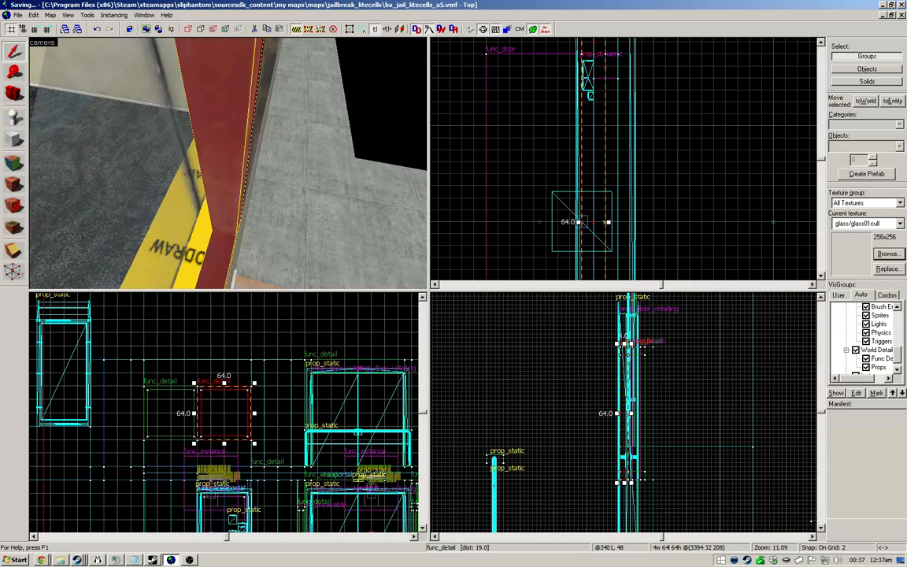
# Step: Try shifting the single selected frame 2 units through the wall thickness, and undo the move
pyautogui.scroll(-1, 570, 115)
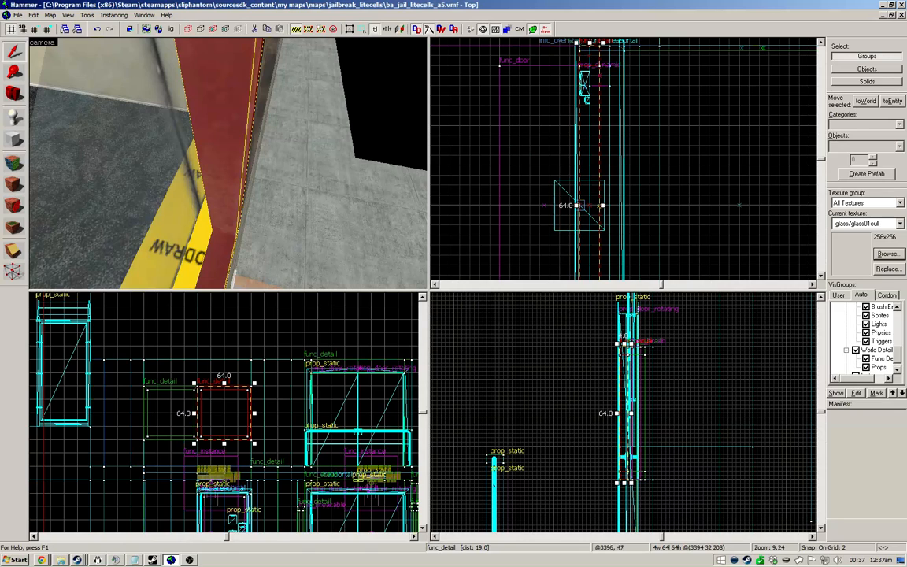
pyautogui.scroll(2, 634, 39)
pyautogui.moveTo(575, 73); pyautogui.dragTo(590, 72)
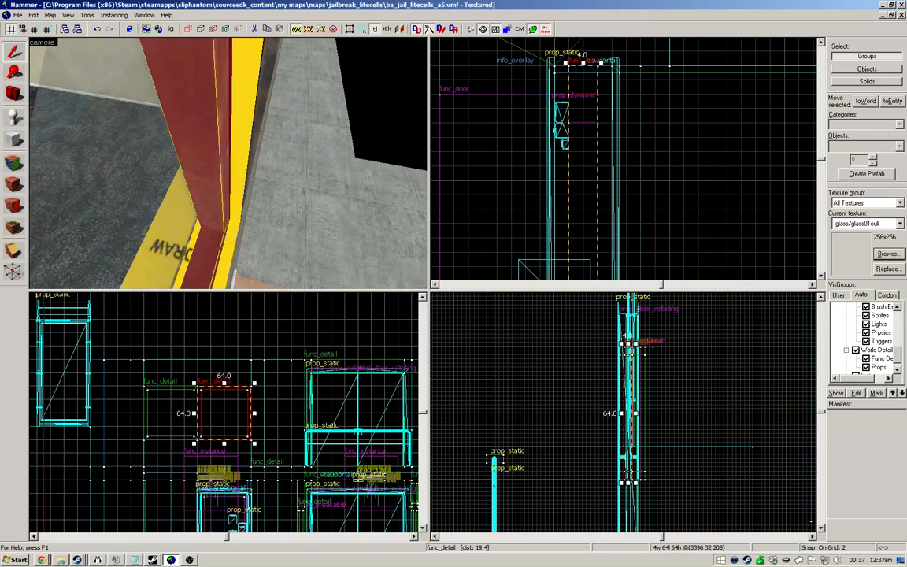
pyautogui.press('z')
pyautogui.press('s')
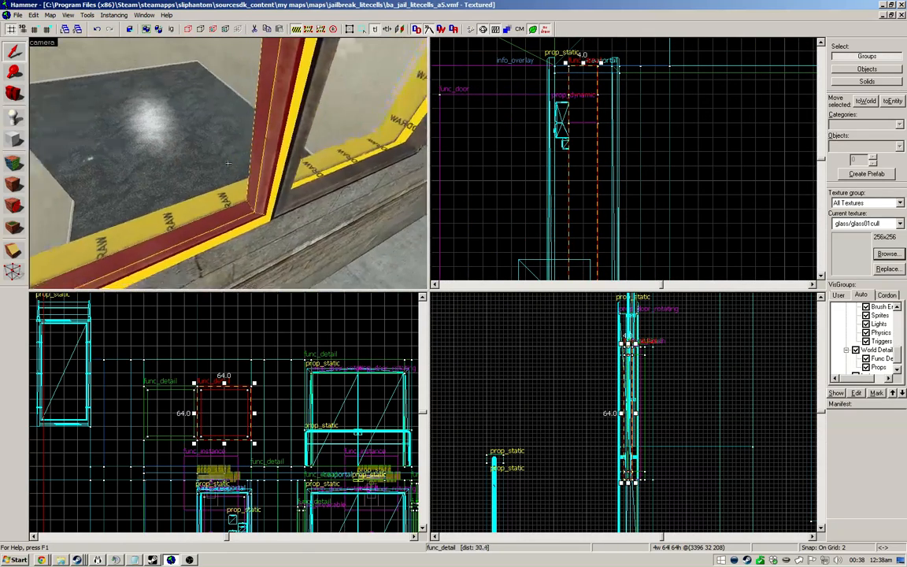
pyautogui.press('z')
pyautogui.hotkey('ctrl', 'z')
pyautogui.hotkey('ctrl', 'z')
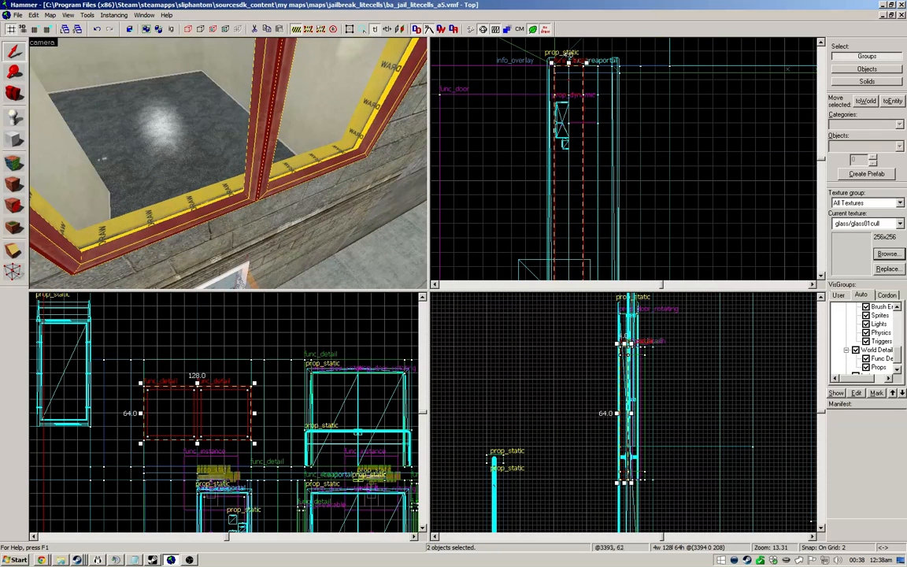
# Step: Sample the metal/prodibeamc texture from the two-pane window's frame as the current texture
pyautogui.hotkey('shift', 'a')
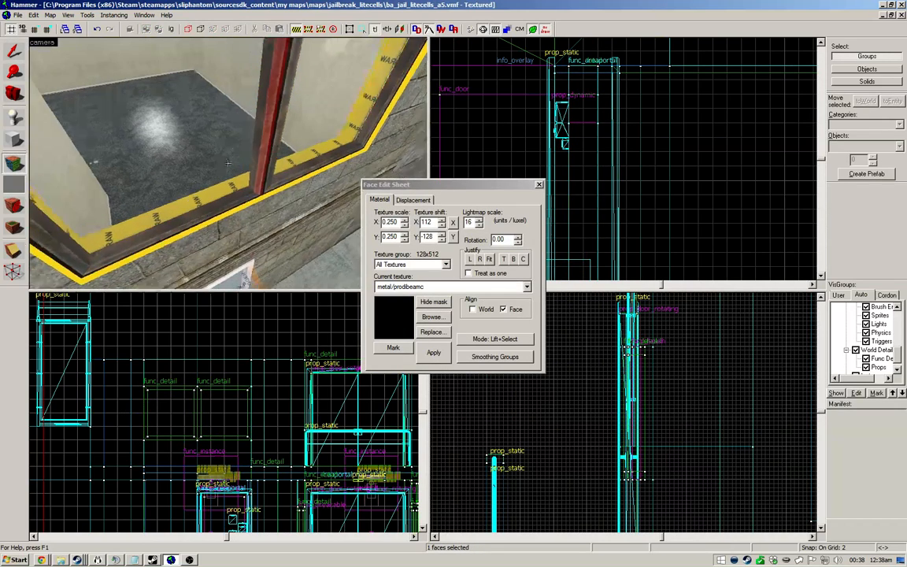
pyautogui.press('w')
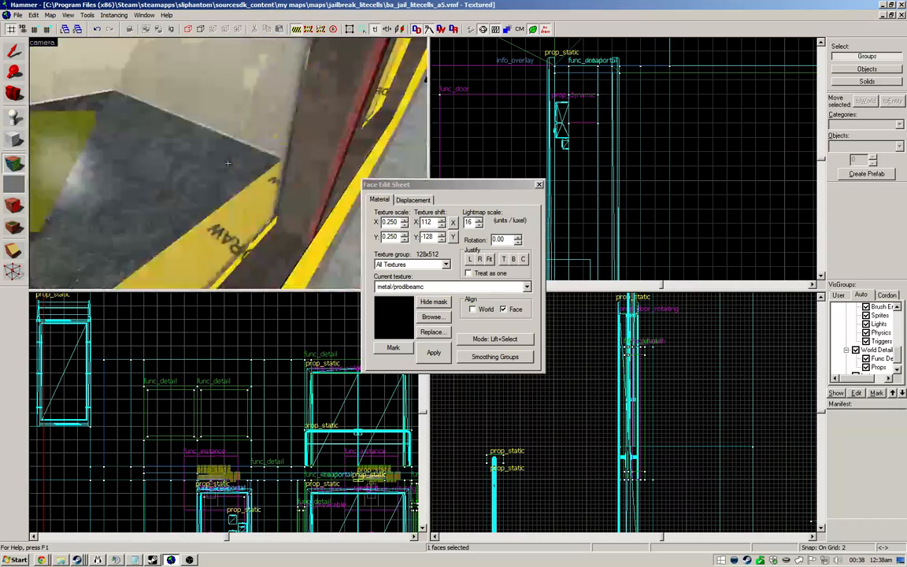
pyautogui.press('s')
pyautogui.press('z')
pyautogui.hotkey('shift', 's')
# Step: Select both frames of the two-pane window, thicken them to 8 units and shift them slightly toward the room
pyautogui.click(271, 153)
pyautogui.keyDown('ctrl'); pyautogui.click(261, 161); pyautogui.keyUp('ctrl')
pyautogui.scroll(-6, 559, 93)
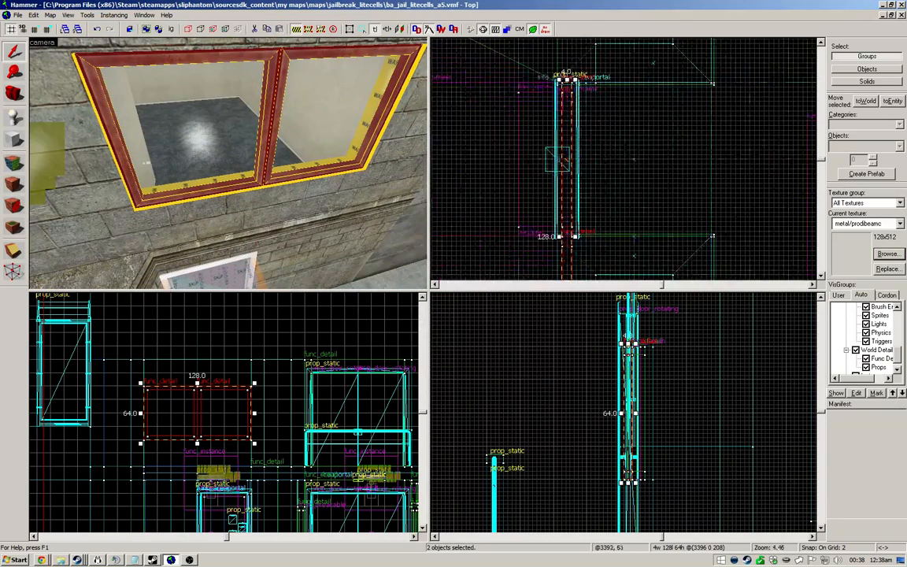
pyautogui.scroll(-5, 571, 135)
pyautogui.scroll(7, 572, 171)
pyautogui.moveTo(576, 170); pyautogui.dragTo(589, 172)
pyautogui.scroll(6, 642, 343)
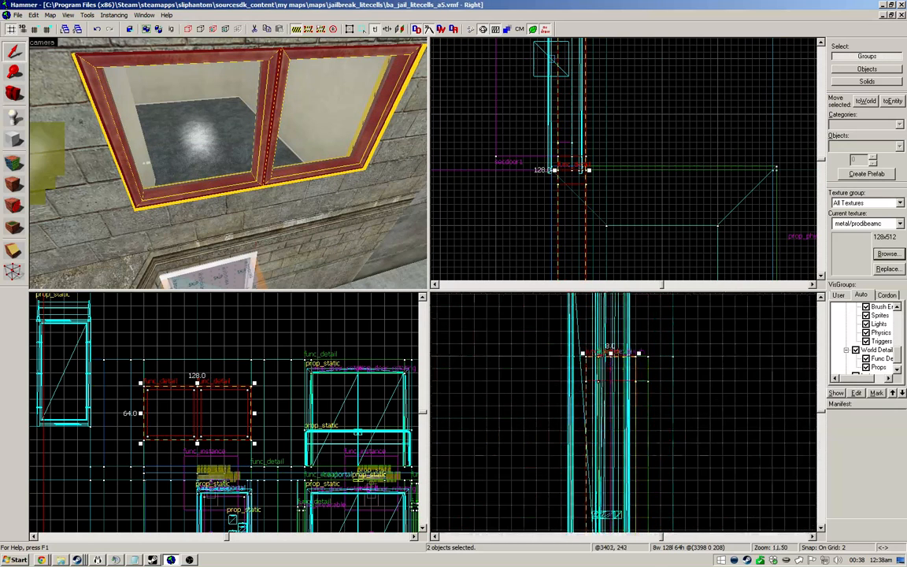
pyautogui.moveTo(626, 365)
pyautogui.mouseDown()
pyautogui.moveTo(639, 366)
pyautogui.moveTo(623, 369)
pyautogui.mouseUp()
pyautogui.click(322, 118)
pyautogui.press('Escape')
# Step: Texture the nodraw room-side and inner faces of one window frame with metal/prodibeamc, matching the alignment of the existing frame faces
pyautogui.press('z')
pyautogui.press('w')
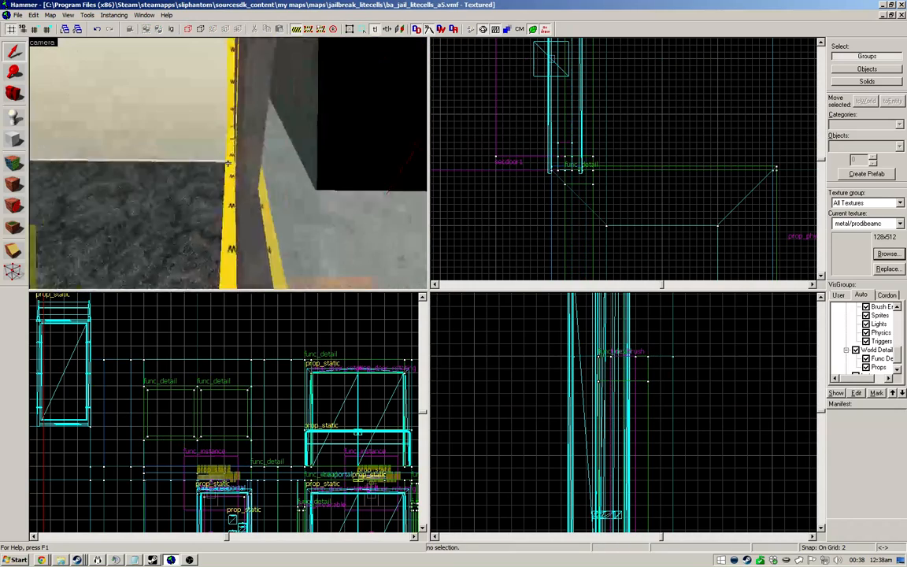
pyautogui.hotkey('shift', 'a')
pyautogui.click(228, 164)
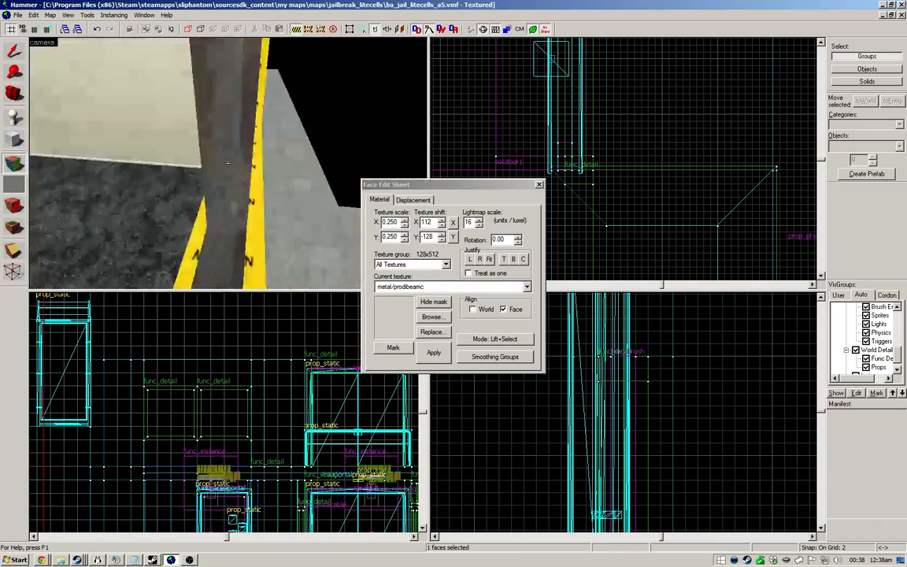
pyautogui.press('a')
pyautogui.press('w')
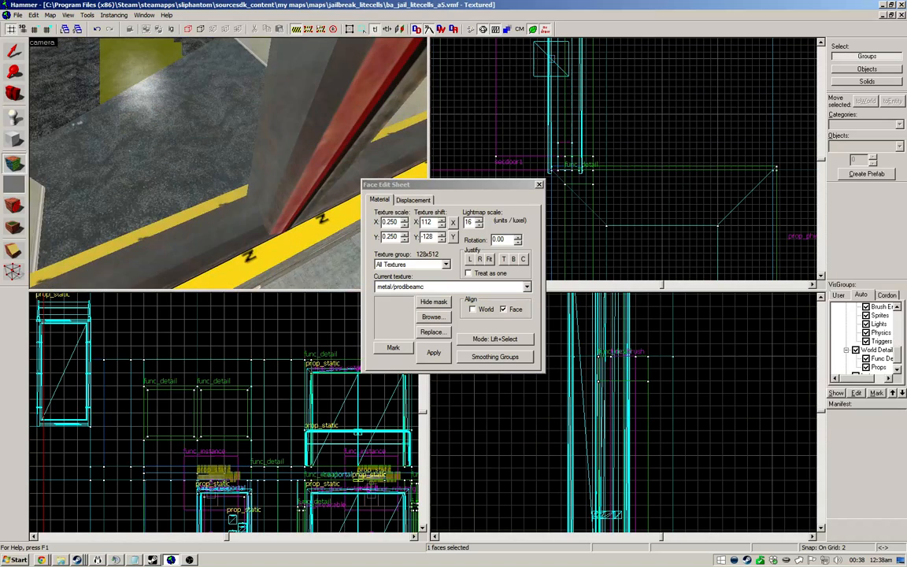
pyautogui.click(227, 164)
pyautogui.press('s')
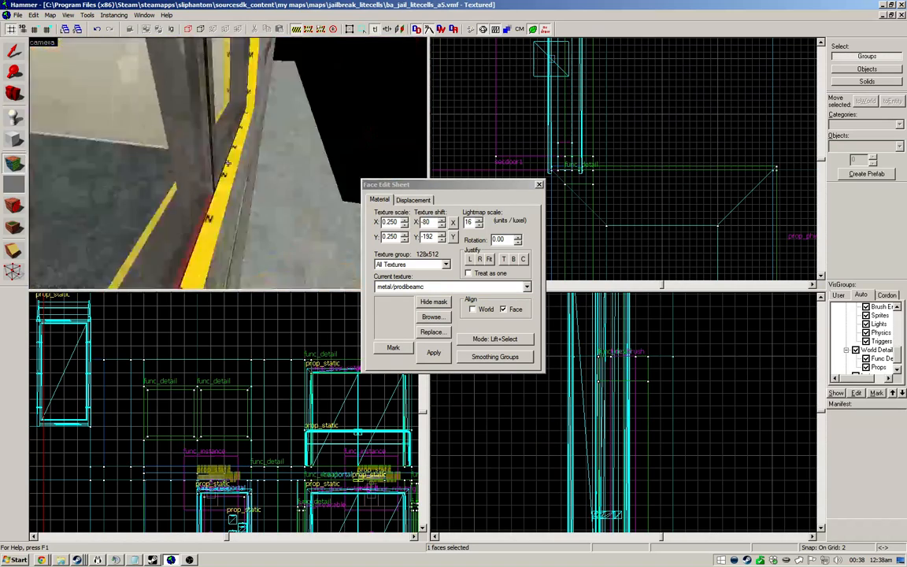
pyautogui.click(228, 164)
pyautogui.press('w')
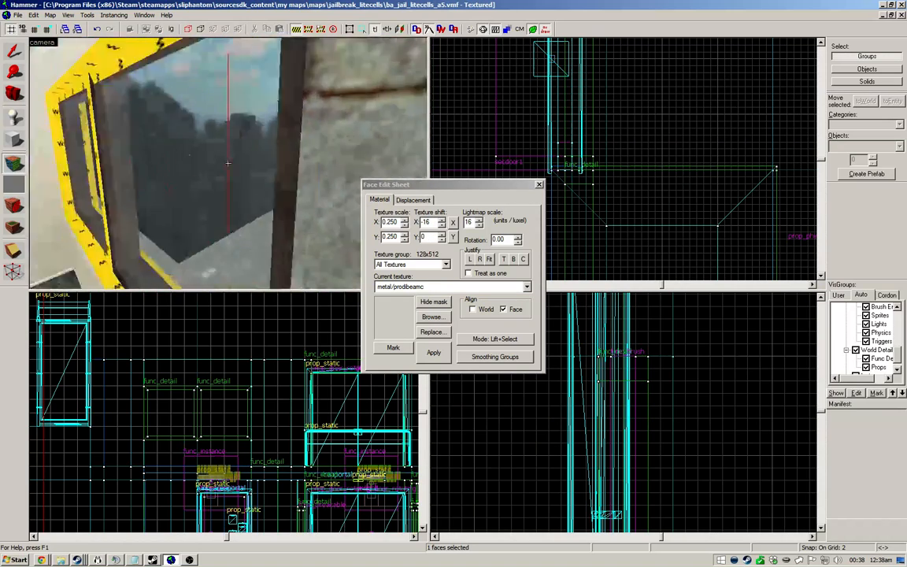
pyautogui.press('w')
pyautogui.click(228, 164)
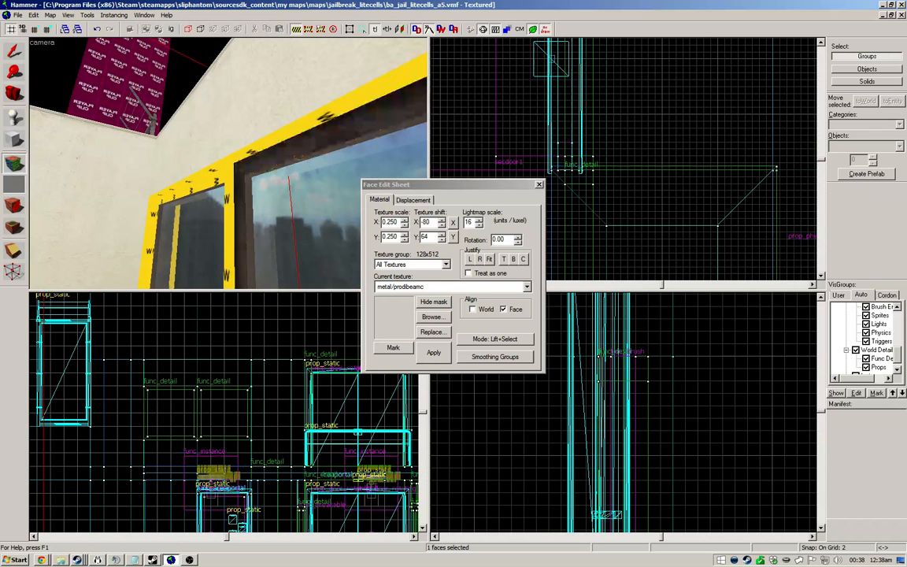
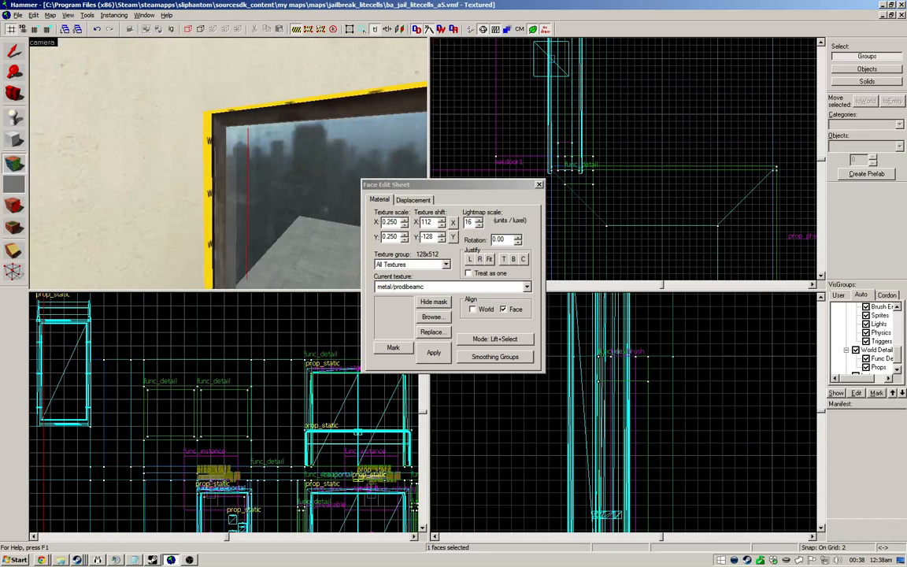
pyautogui.click(228, 163)
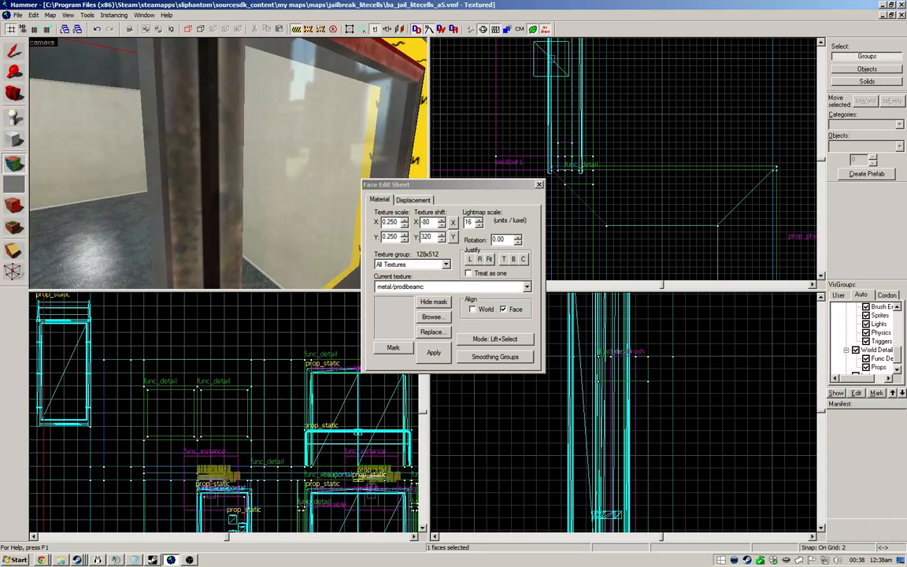
pyautogui.click(228, 163)
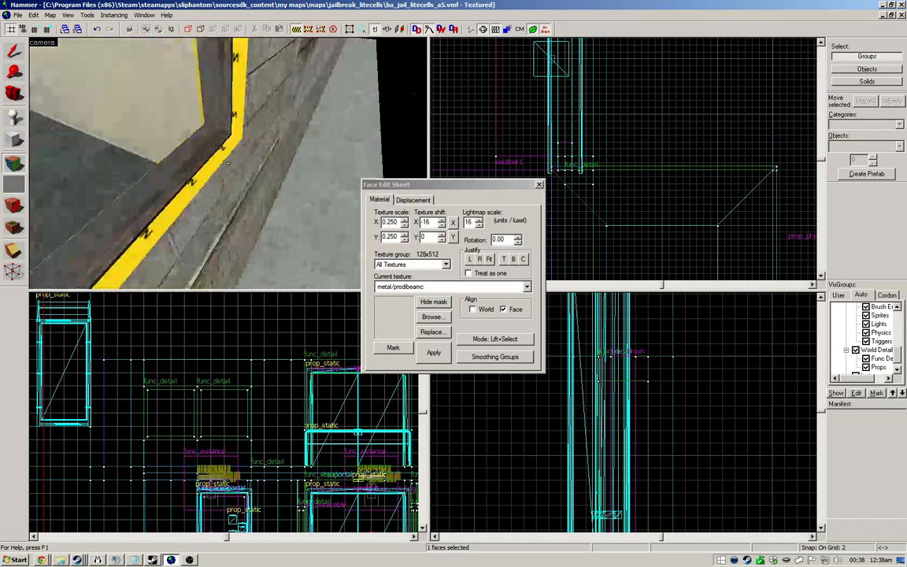
pyautogui.click(228, 163)
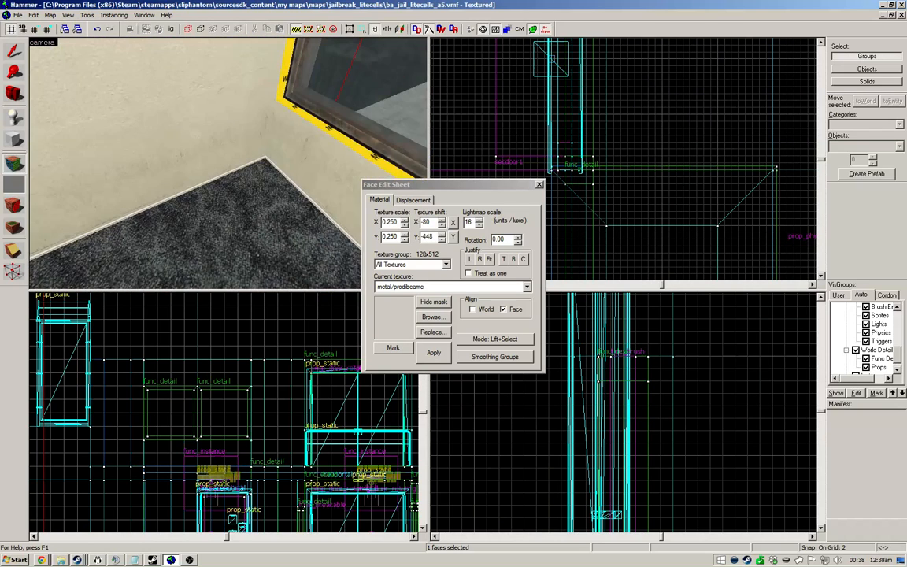
# Step: Delete the untextured frame of the two-pane window and replace it with a copy of the finished neighboring frame
pyautogui.hotkey('shift', 's')
pyautogui.click(228, 163)
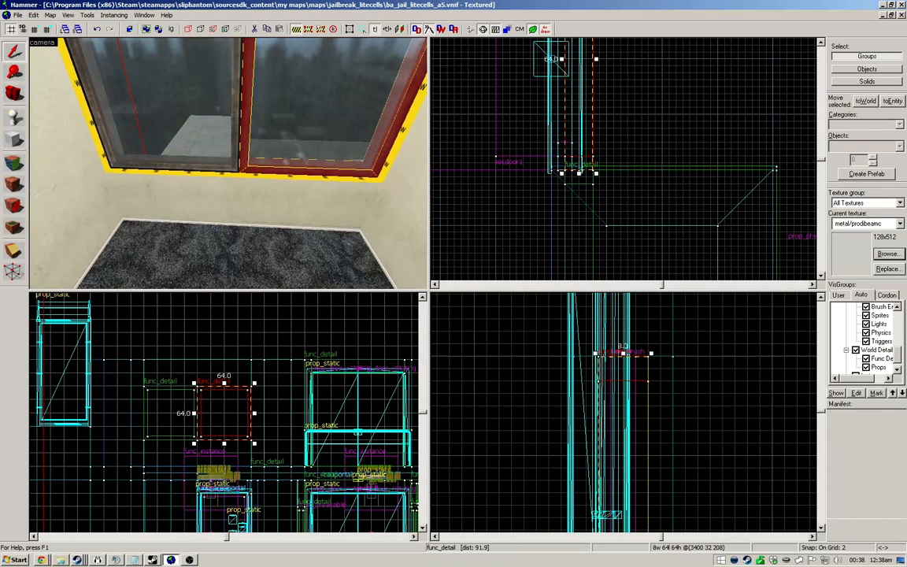
pyautogui.scroll(-8, 593, 118)
pyautogui.scroll(6, 593, 155)
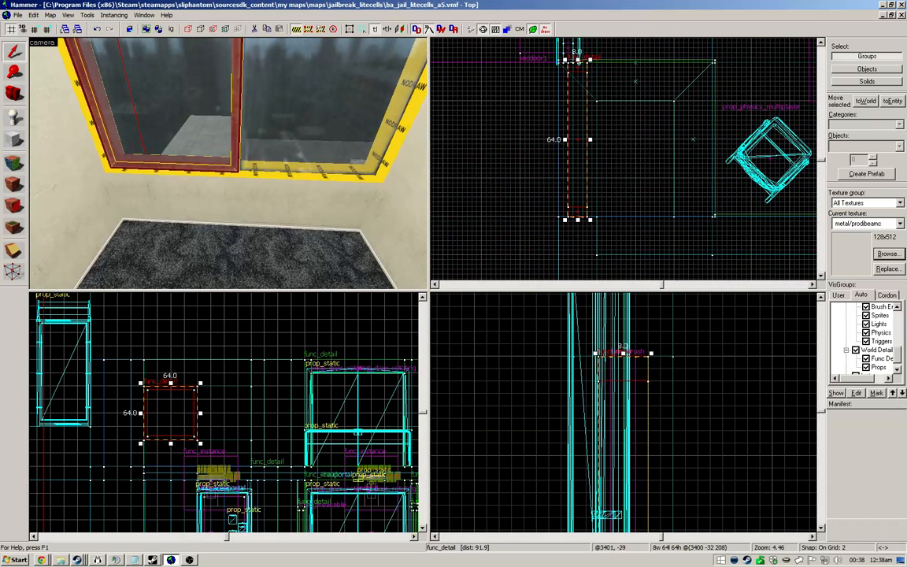
pyautogui.scroll(-1, 567, 228)
pyautogui.keyDown('shift'); pyautogui.moveTo(570, 209); pyautogui.dragTo(575, 79); pyautogui.keyUp('shift')
pyautogui.click(623, 69)
pyautogui.press('z')
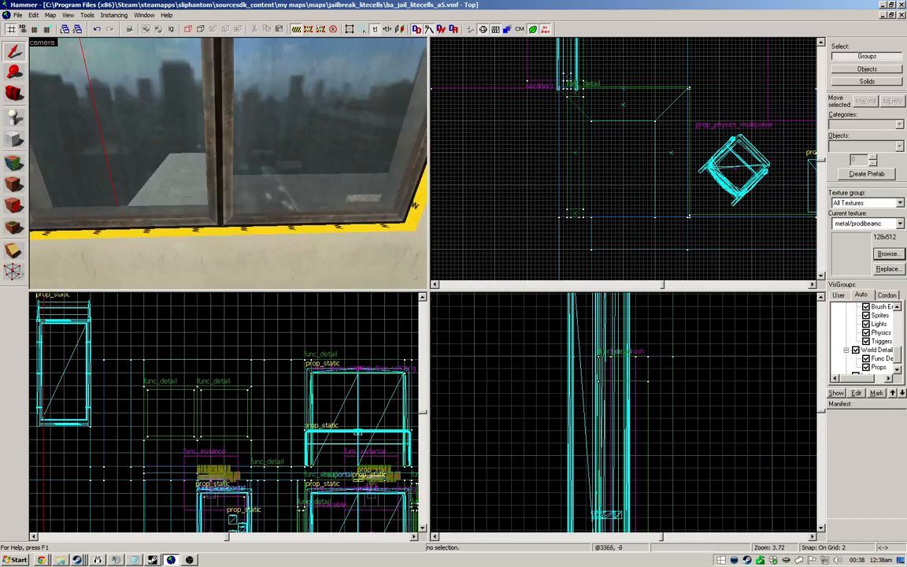
# Step: Apply metal/prodibeamc to the nodraw reveal faces around the two-pane window opening
pyautogui.hotkey('shift', 'a')
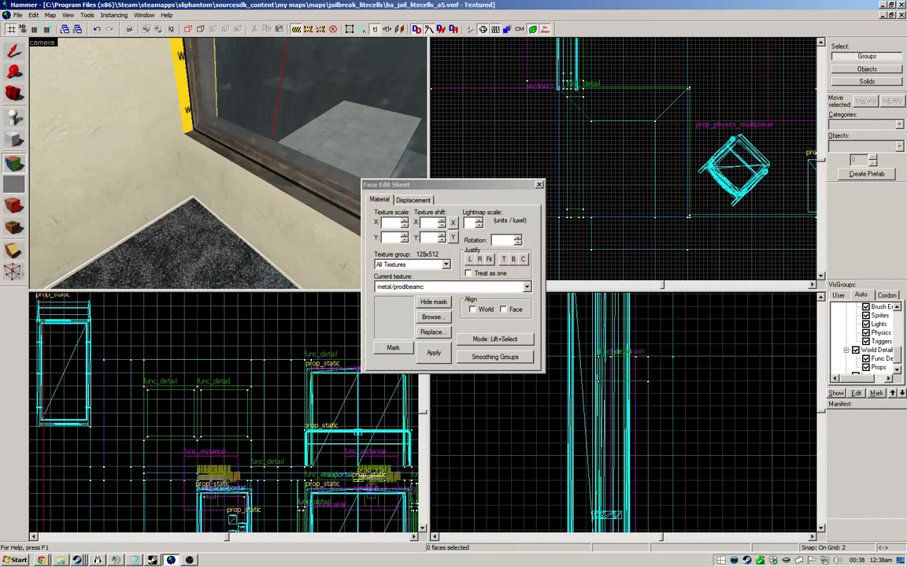
pyautogui.click(470, 259)
pyautogui.press('z')
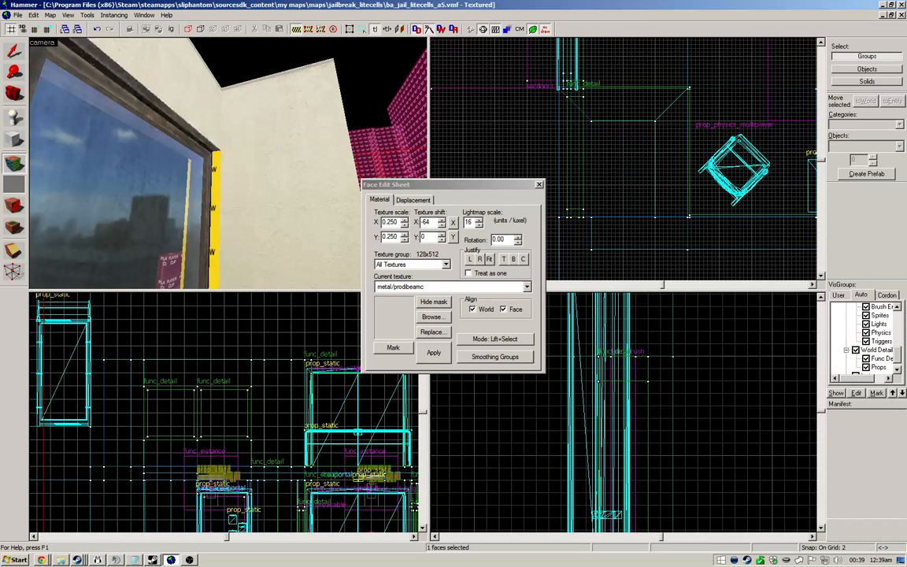
# Step: Select the surplus frames in the long window opening and remove them, keeping only the end frame
pyautogui.hotkey('shift', 's')
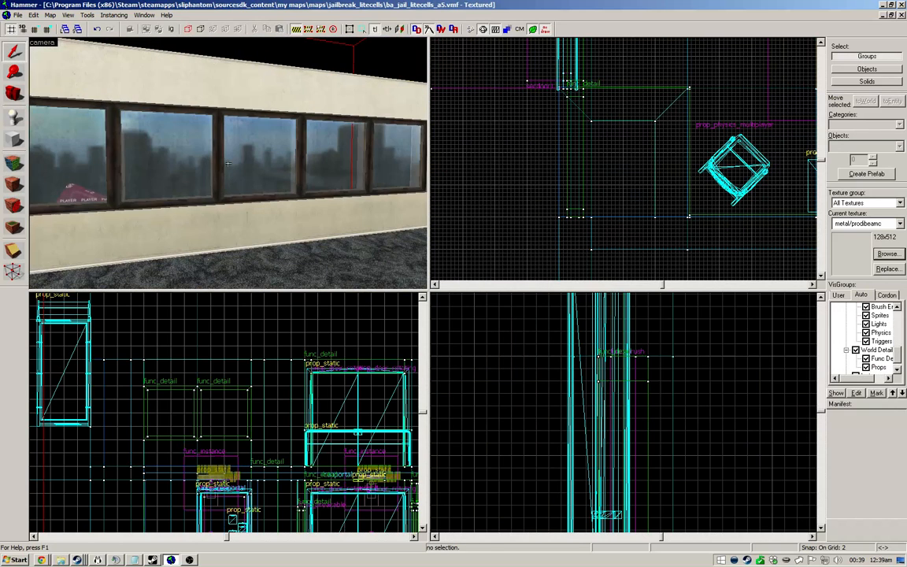
pyautogui.click(119, 162)
pyautogui.keyDown('ctrl'); pyautogui.click(111, 161); pyautogui.keyUp('ctrl')
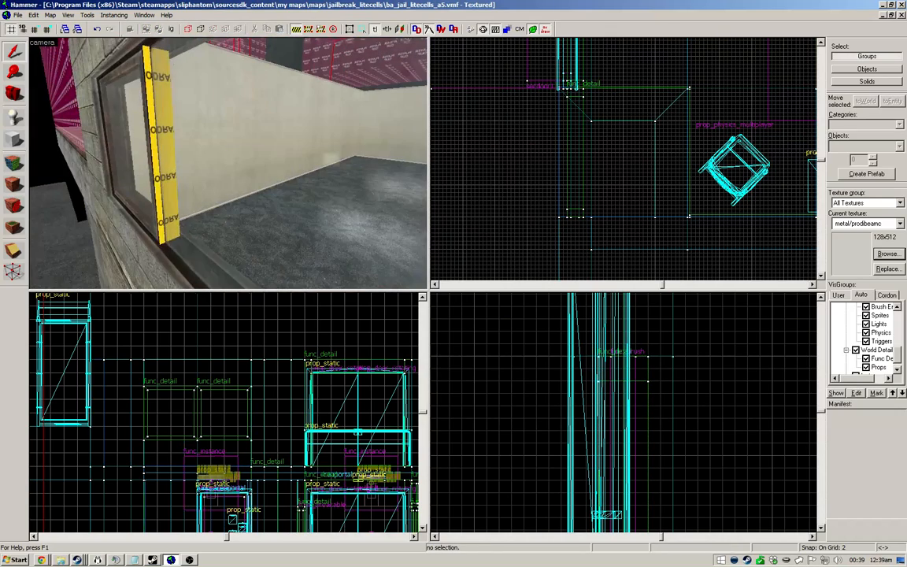
# Step: Texture the nodraw faces of the long window's end frame with metal/prodibeamc, aligned to its adjoining faces
pyautogui.hotkey('shift', 'a')
pyautogui.click(228, 163)
pyautogui.press('w')
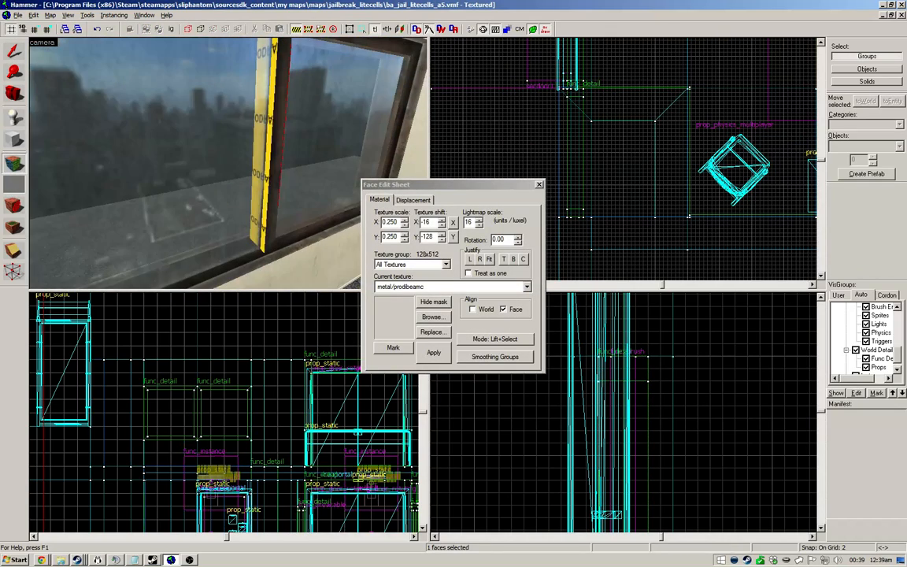
pyautogui.press('w')
pyautogui.click(229, 164)
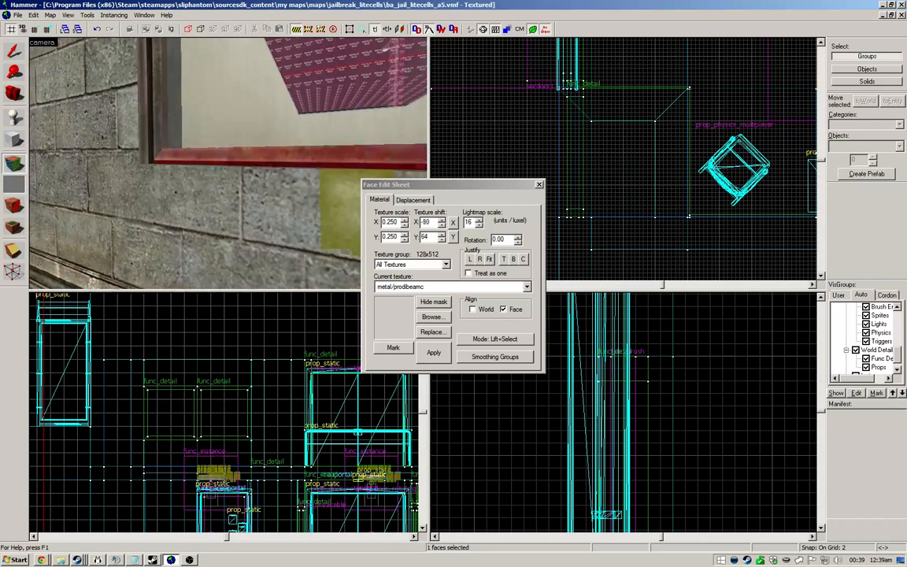
pyautogui.press('w')
pyautogui.press('s')
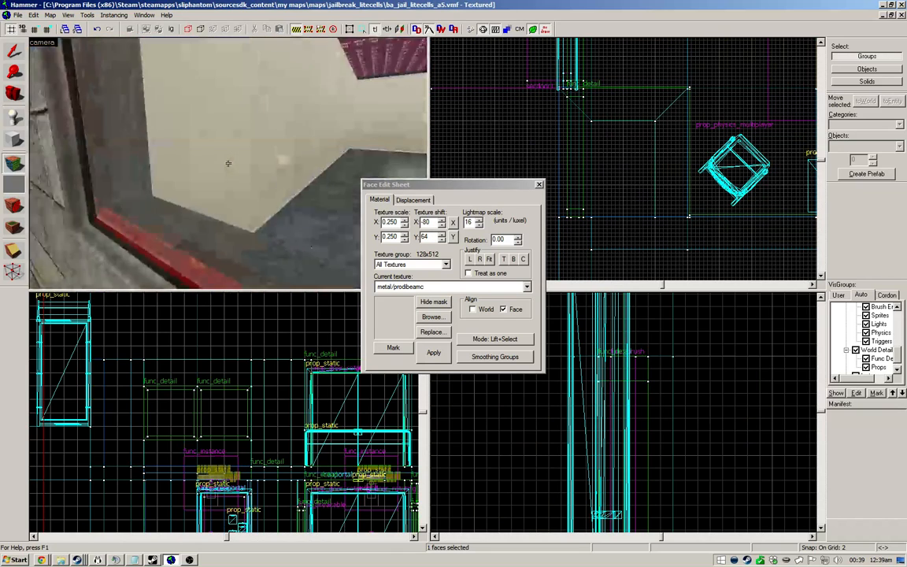
pyautogui.press('w')
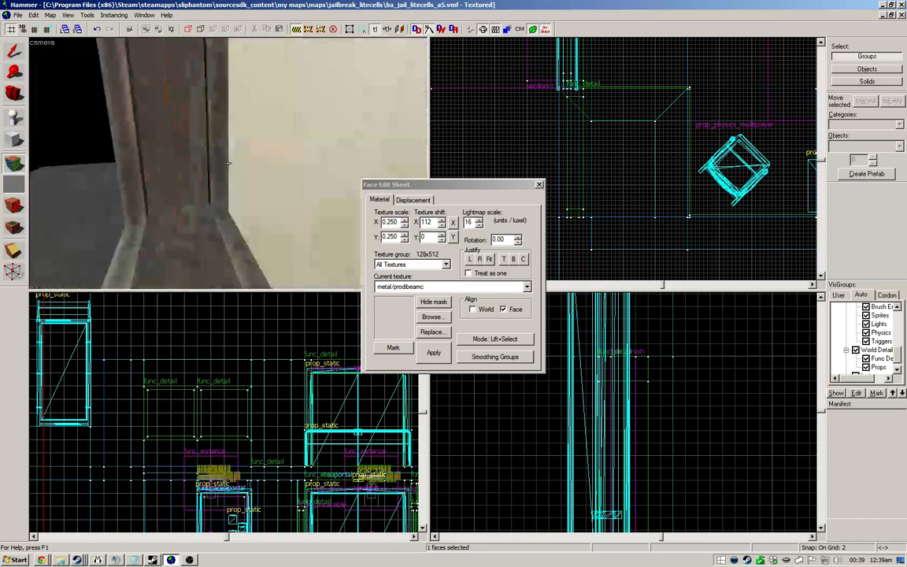
pyautogui.press('z')
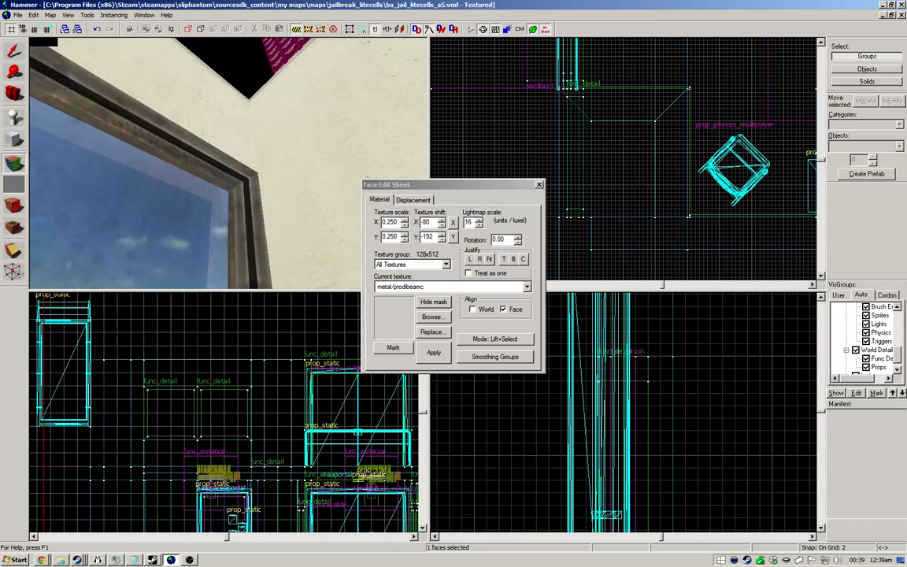
pyautogui.hotkey('shift', 's')
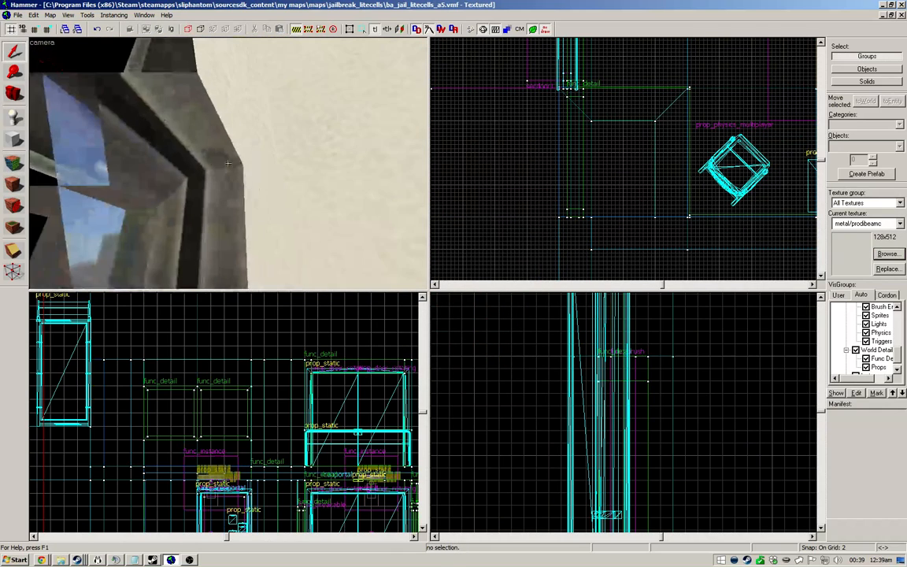
pyautogui.press('s')
pyautogui.press('z')
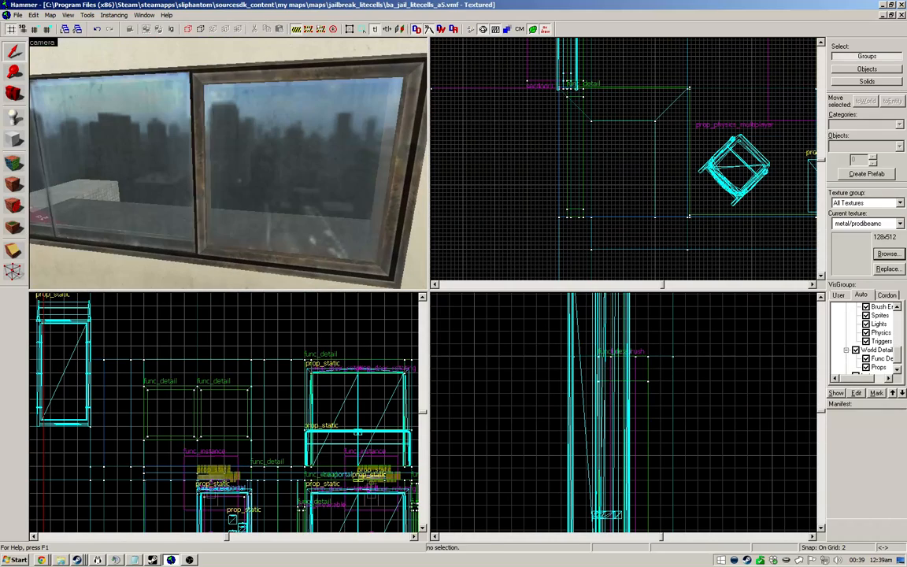
# Step: Set the grid to 4 and copy the finished end frame side by side along the long window opening
pyautogui.click(200, 168)
pyautogui.hotkey('ctrl', 'e')
pyautogui.press(']')
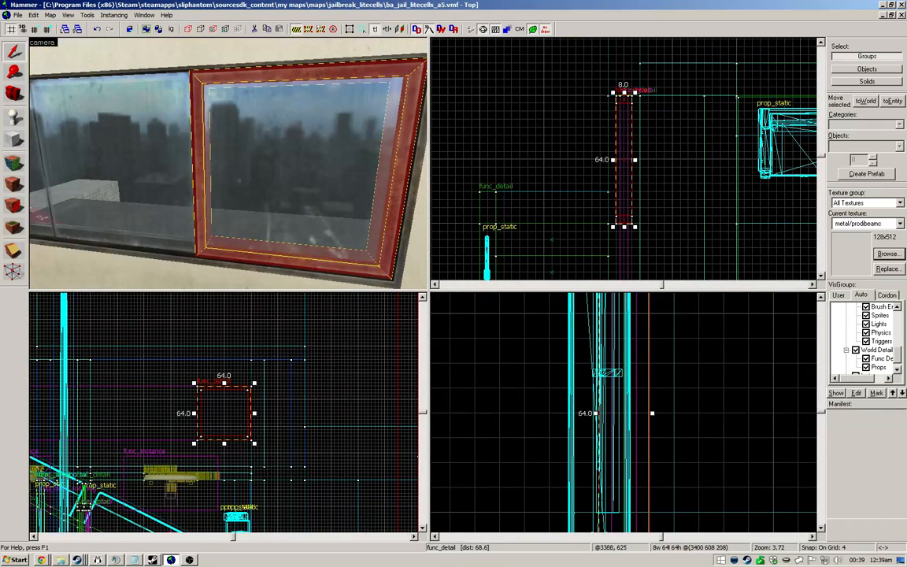
pyautogui.moveTo(622, 108)
pyautogui.keyDown('shift'); pyautogui.mouseDown()
pyautogui.moveTo(624, 236)
pyautogui.moveTo(613, 130)
pyautogui.moveTo(619, 218)
pyautogui.mouseUp(); pyautogui.keyUp('shift')
pyautogui.scroll(-5, 612, 130)
pyautogui.scroll(3, 614, 173)
pyautogui.moveTo(622, 255)
pyautogui.keyDown('shift'); pyautogui.mouseDown()
pyautogui.moveTo(595, 197)
pyautogui.moveTo(619, 145)
pyautogui.moveTo(619, 225)
pyautogui.mouseUp(); pyautogui.keyUp('shift')
pyautogui.scroll(-4, 619, 142)
pyautogui.scroll(4, 619, 219)
pyautogui.moveTo(621, 177)
pyautogui.keyDown('shift'); pyautogui.mouseDown()
pyautogui.moveTo(598, 162)
pyautogui.moveTo(594, 181)
pyautogui.mouseUp(); pyautogui.keyUp('shift')
pyautogui.scroll(-4, 595, 157)
pyautogui.scroll(4, 594, 181)
pyautogui.press('z')
pyautogui.press('s')
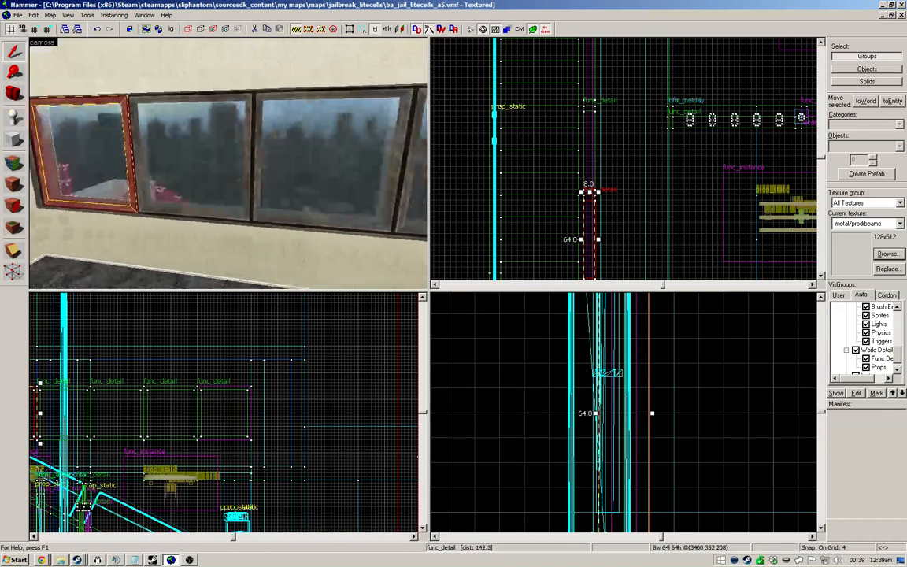
# Step: Inspect the framed window openings and the open-topped carpeted room from inside and above
pyautogui.press('z')
pyautogui.press('Escape')
pyautogui.press('z')
pyautogui.press('s')
pyautogui.press('s')
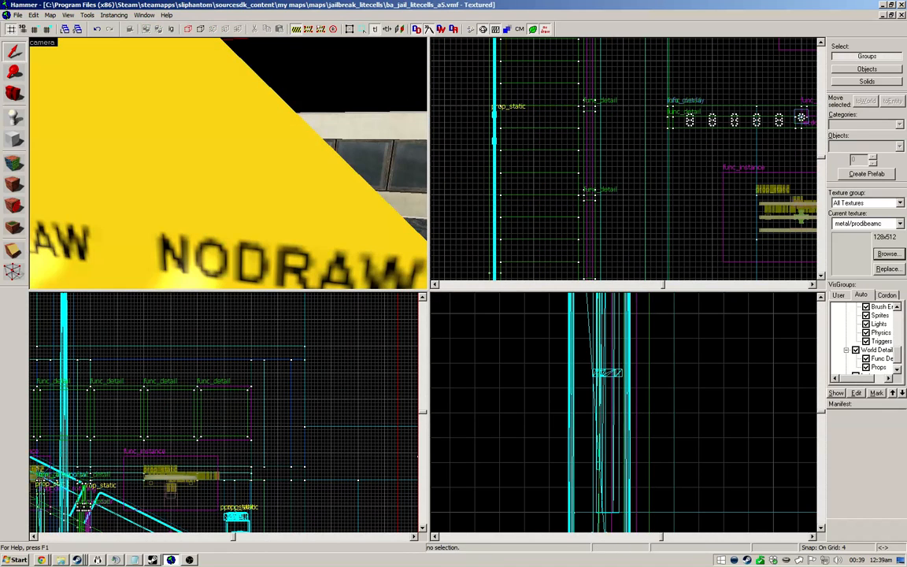
pyautogui.press('s')
pyautogui.press('w')
pyautogui.press('w')
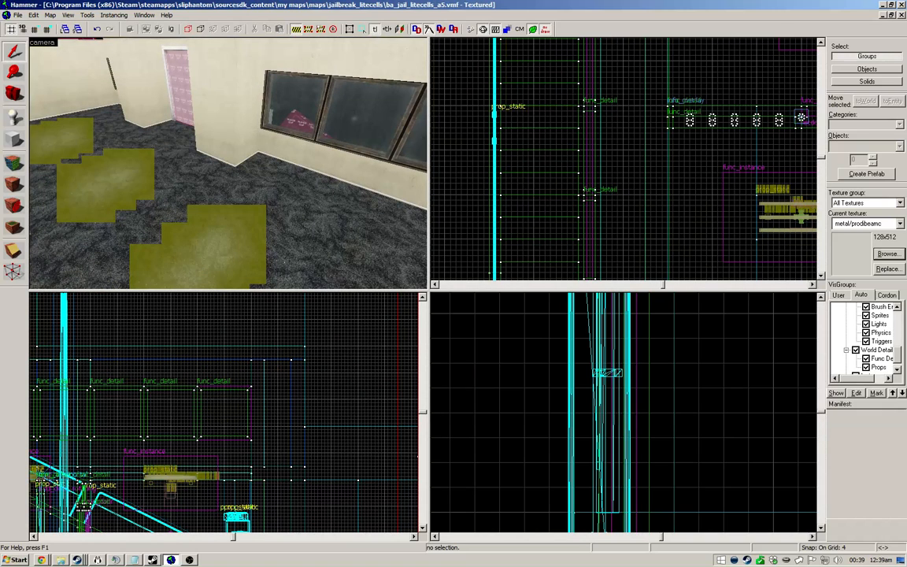
pyautogui.press('s')
pyautogui.press('w')
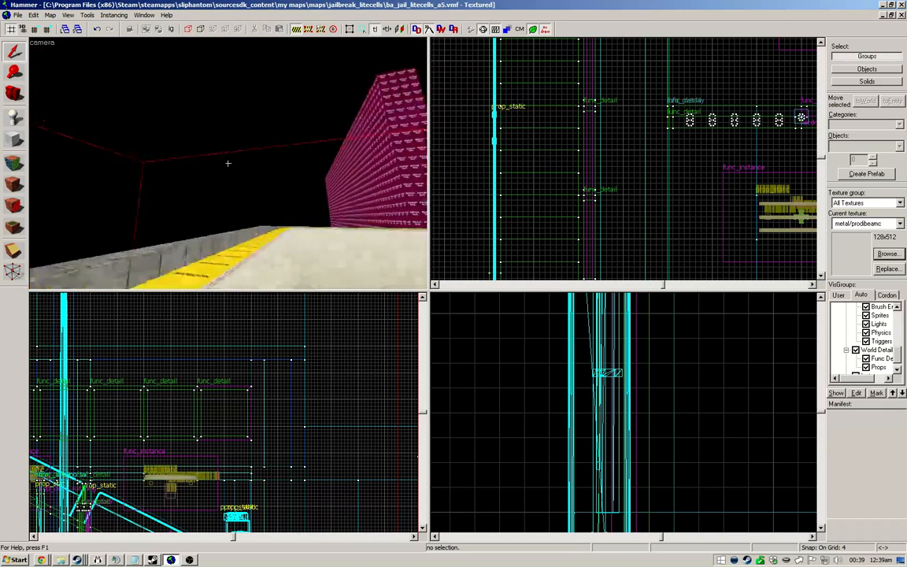
pyautogui.press('w')
pyautogui.press('s')
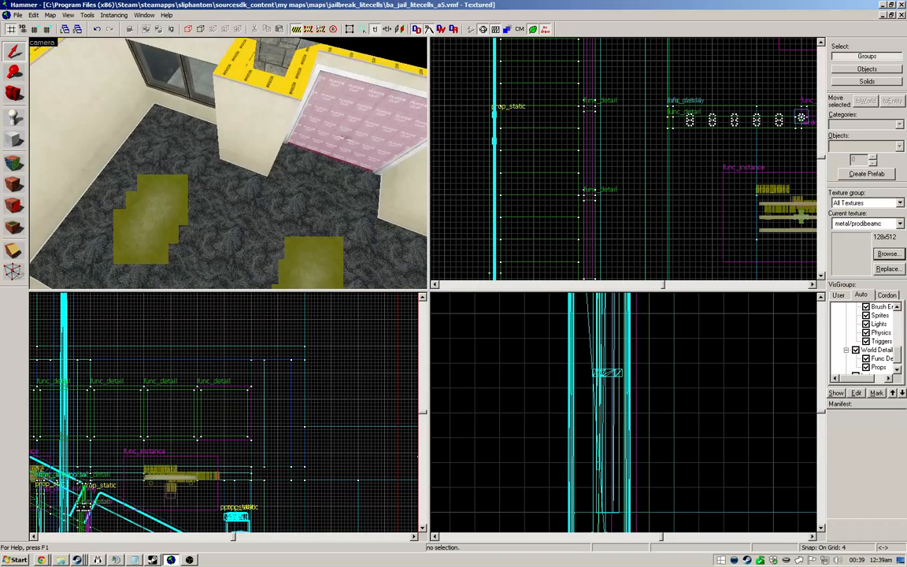
pyautogui.click(189, 134)
pyautogui.press('z')
pyautogui.press('z')
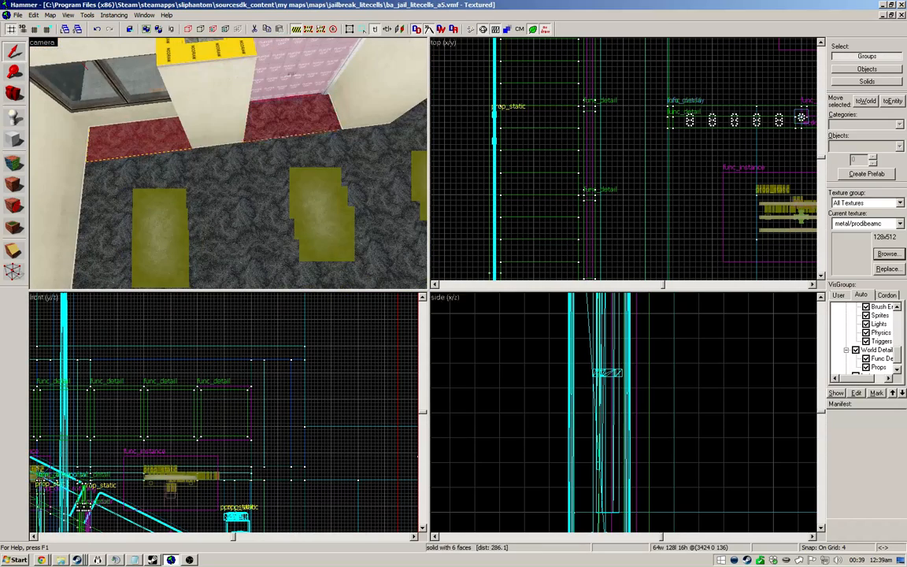
pyautogui.keyDown('ctrl'); pyautogui.click(281, 138); pyautogui.keyUp('ctrl')
pyautogui.press('z')
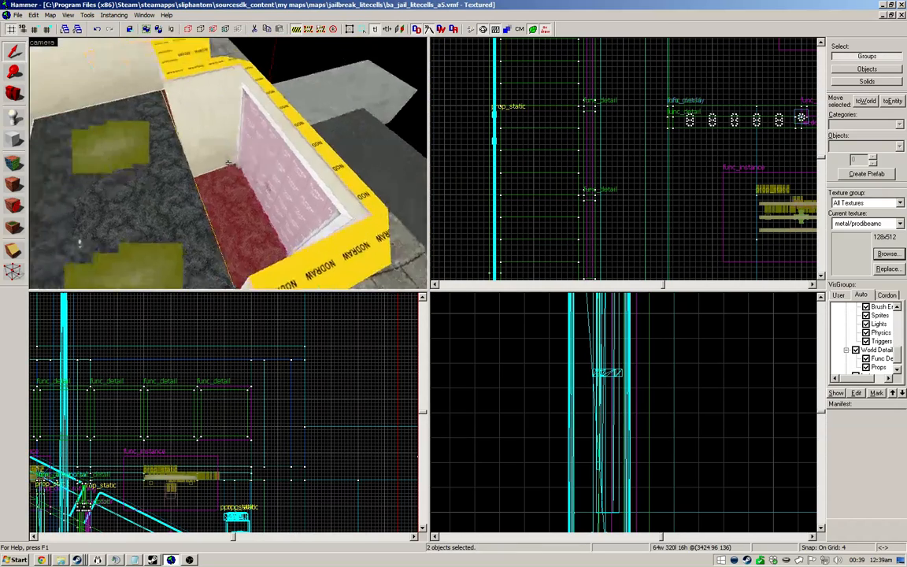
pyautogui.press('z')
# Step: Set the grid to 8 and copy the two main carpeted floor sections up onto the walls as a 16-unit-thick ceiling
pyautogui.press('z')
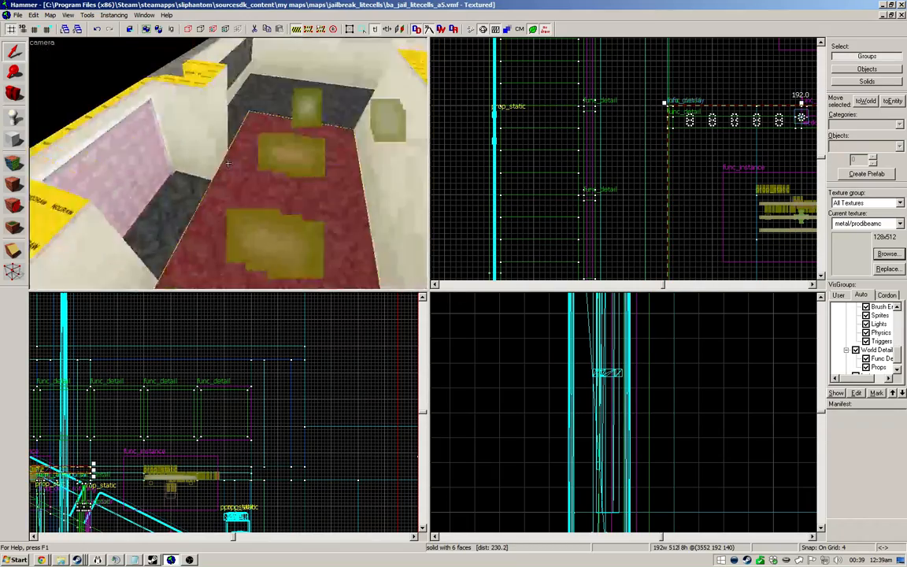
pyautogui.press('z')
pyautogui.keyDown('ctrl'); pyautogui.click(224, 207); pyautogui.keyUp('ctrl')
pyautogui.hotkey('ctrl', 'e')
pyautogui.scroll(-10, 612, 443)
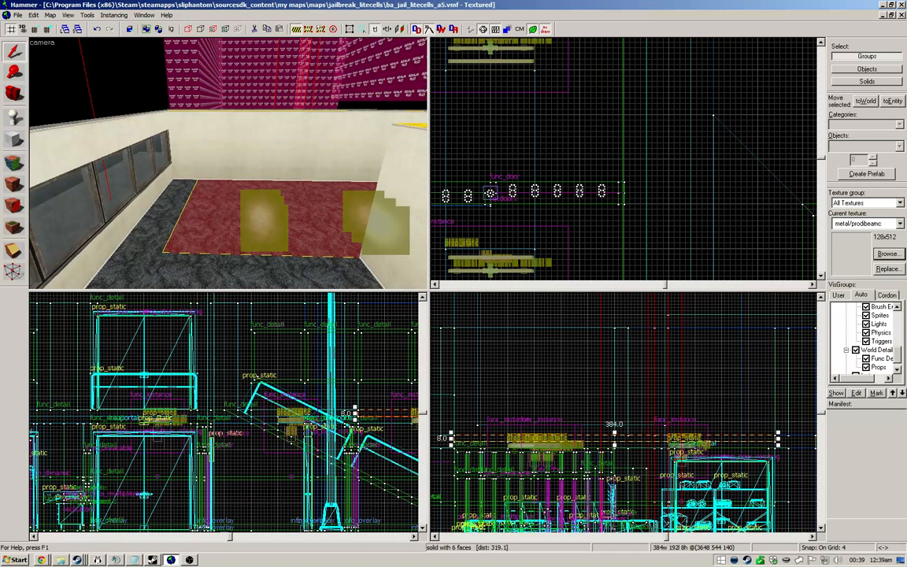
pyautogui.press(']')
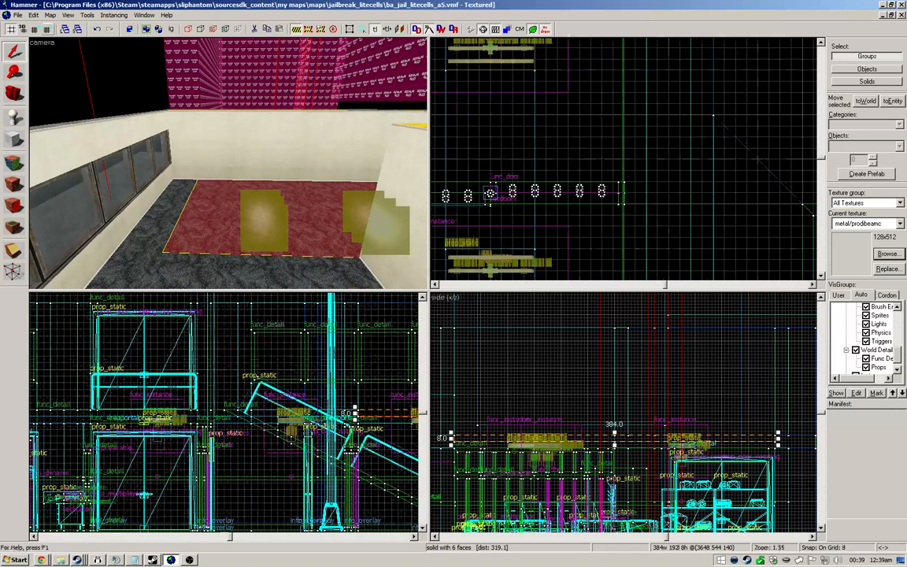
pyautogui.press('Escape')
pyautogui.click(266, 271)
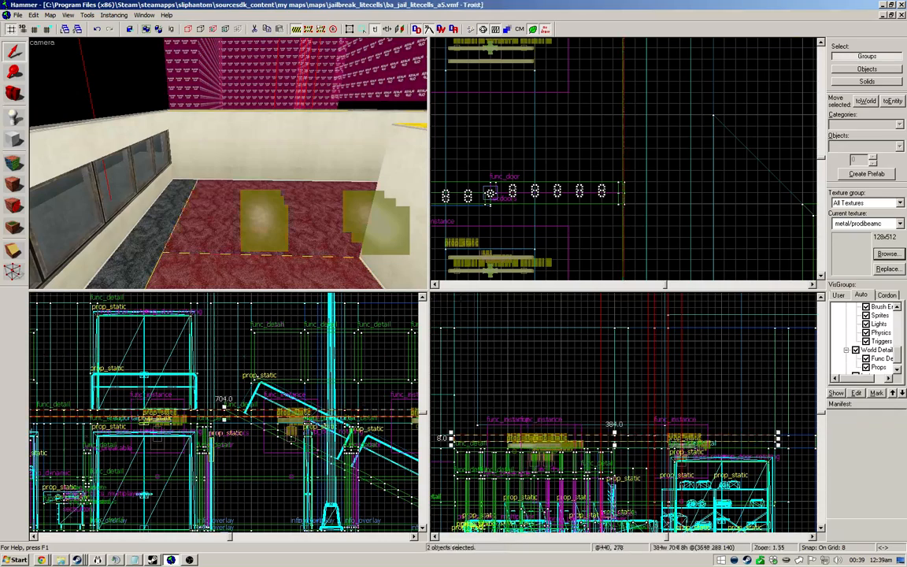
pyautogui.scroll(-4, 656, 461)
pyautogui.scroll(3, 562, 429)
pyautogui.moveTo(554, 460); pyautogui.dragTo(557, 360)
# Step: Apply tools/toolsnodraw to all faces of the two copied ceiling slabs
pyautogui.hotkey('shift', 'a')
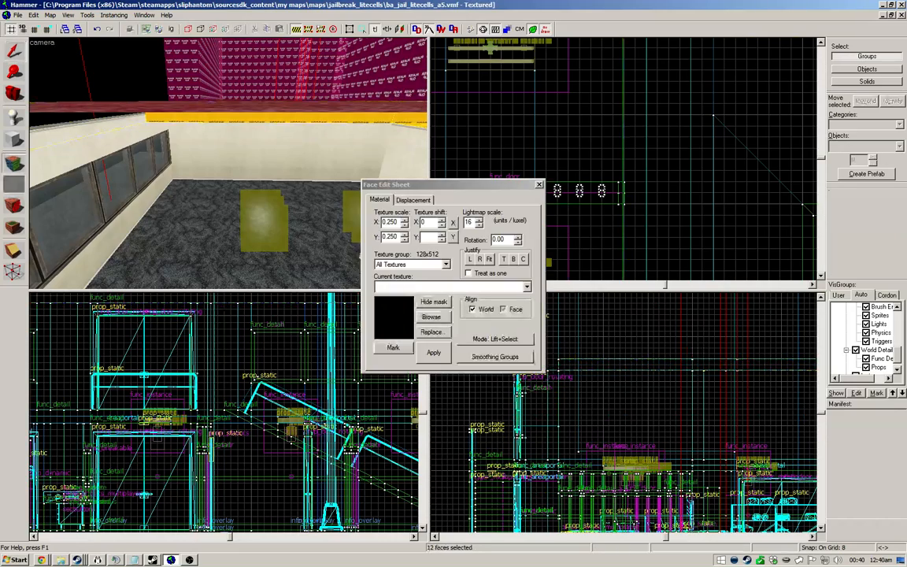
pyautogui.hotkey('shift', 's')
pyautogui.press('z')
pyautogui.click(228, 164)
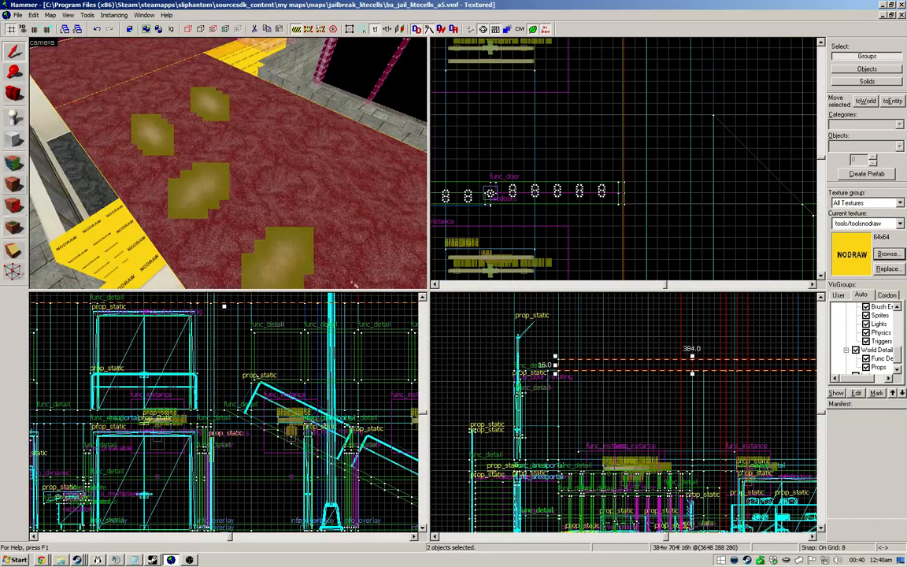
pyautogui.click(13, 184)
pyautogui.press('Escape')
# Step: Sample tile/ceilingtilea from an existing ceiling and apply it to the undersides of the two new slabs
pyautogui.press('z')
pyautogui.press('w')
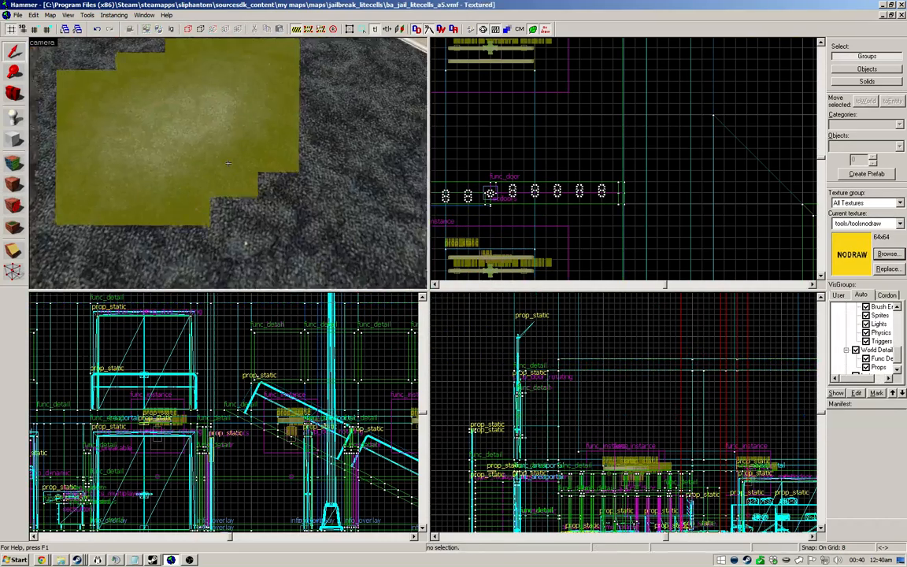
pyautogui.hotkey('shift', 'a')
pyautogui.click(229, 164)
pyautogui.hotkey('shift', 's')
pyautogui.press('s')
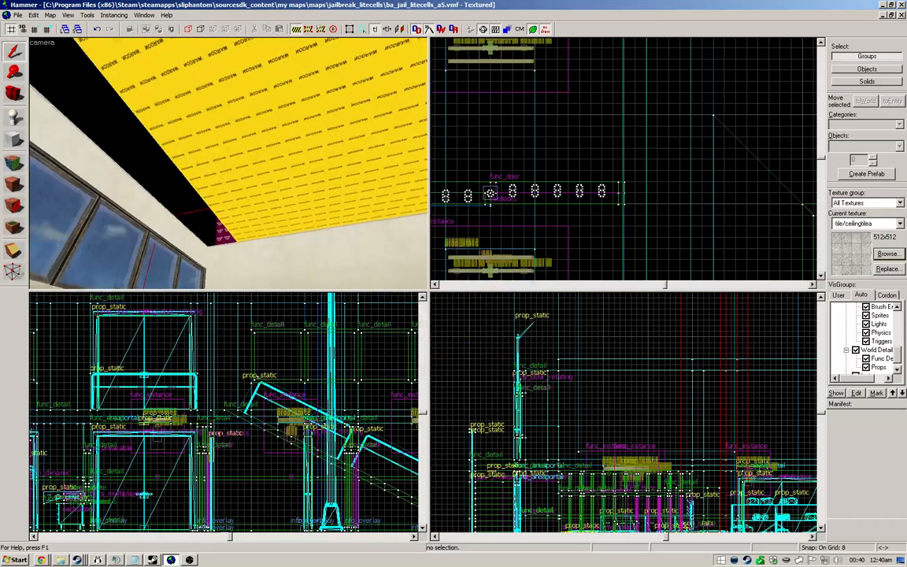
pyautogui.hotkey('shift', 'a')
pyautogui.rightClick(229, 164)
pyautogui.rightClick(228, 164)
pyautogui.hotkey('shift', 's')
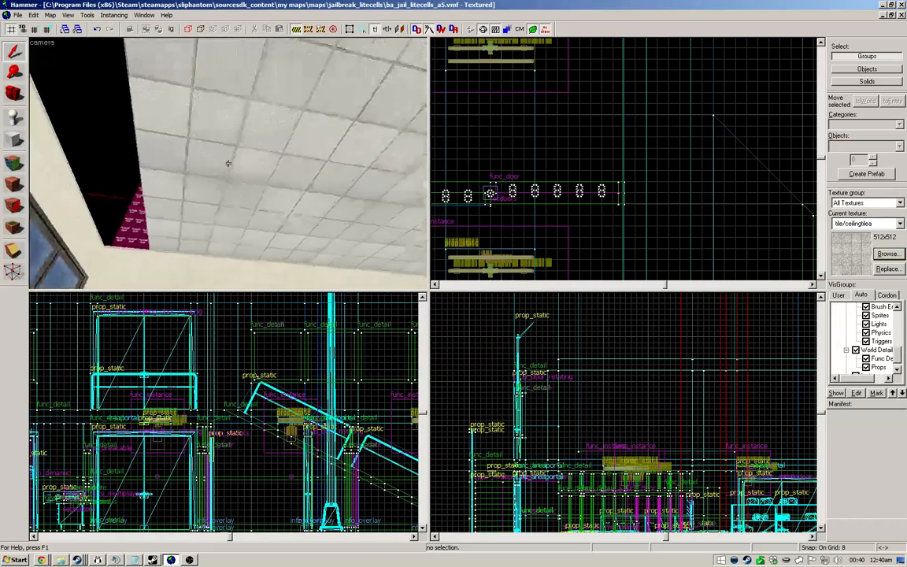
# Step: Create a 48 by 328 by 16 tile/ceilingtilea block closing the ceiling gap along the long window wall
pyautogui.click(228, 164)
pyautogui.hotkey('ctrl', 'e')
pyautogui.click(13, 139)
pyautogui.scroll(-8, 650, 169)
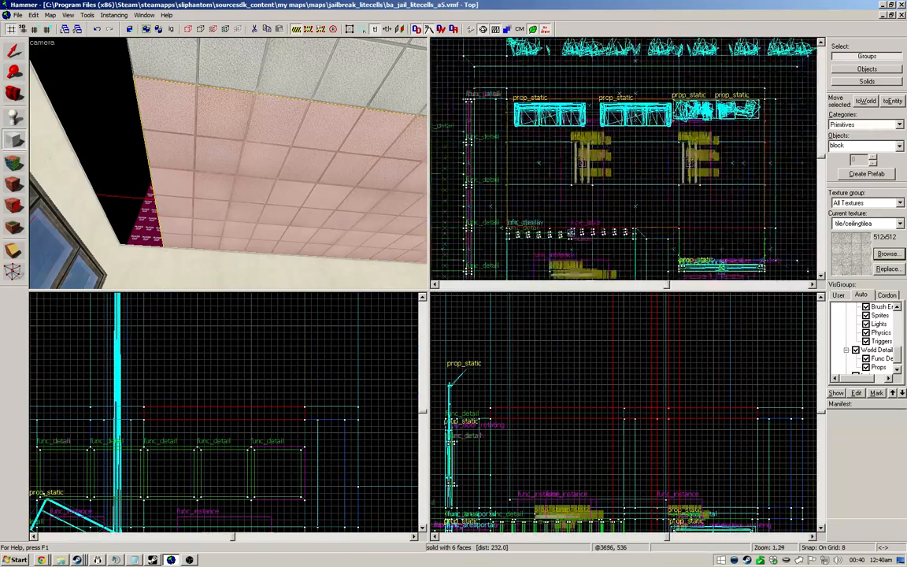
pyautogui.scroll(1, 567, 127)
pyautogui.scroll(3, 556, 138)
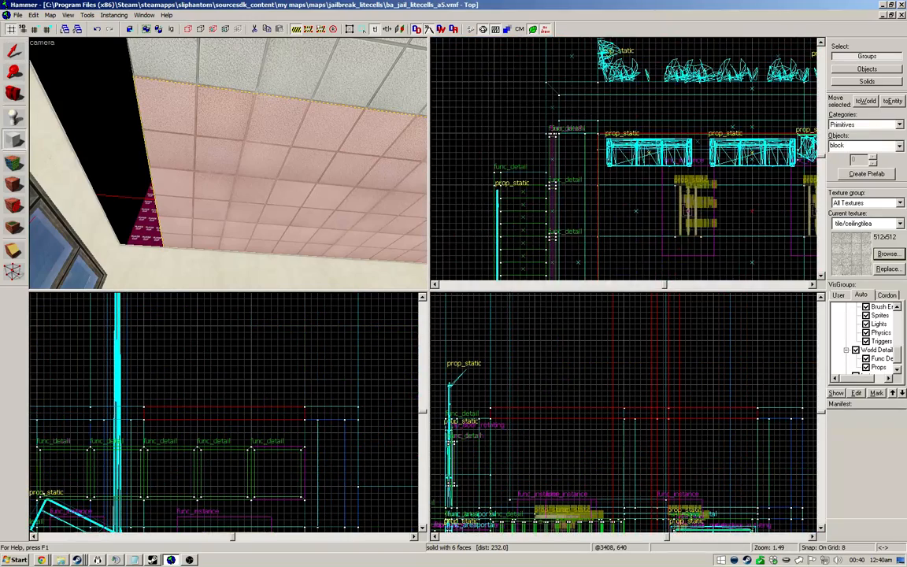
pyautogui.scroll(-5, 553, 123)
pyautogui.moveTo(554, 125); pyautogui.dragTo(571, 235)
pyautogui.scroll(2, 573, 237)
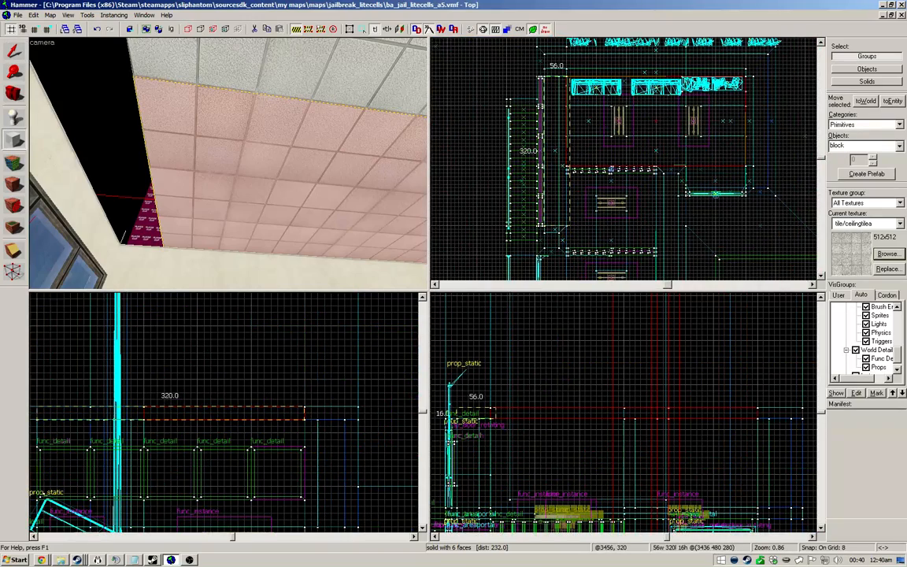
pyautogui.scroll(3, 561, 233)
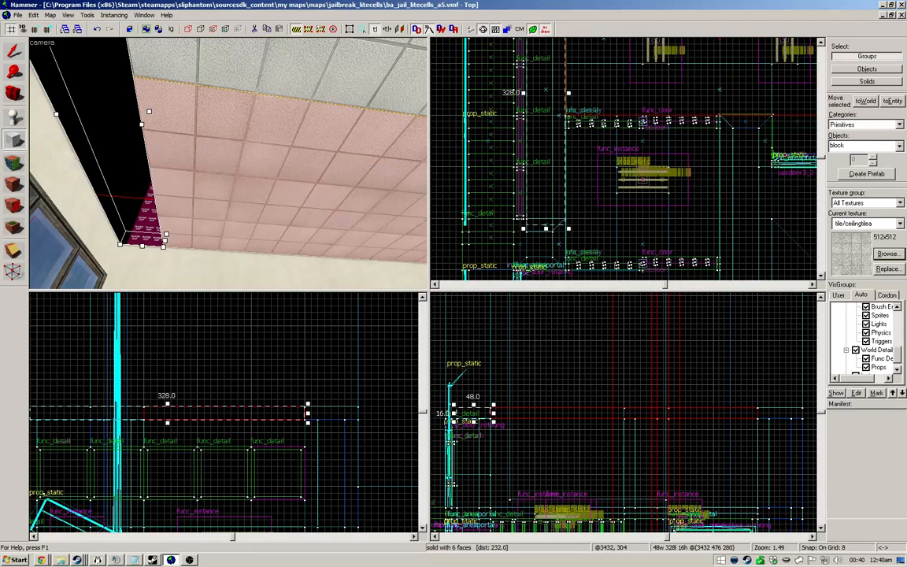
pyautogui.press('Return')
# Step: Create a 64 by 128 by 16 tile/ceilingtilea block over the recess beside the player-clip doorway
pyautogui.press('z')
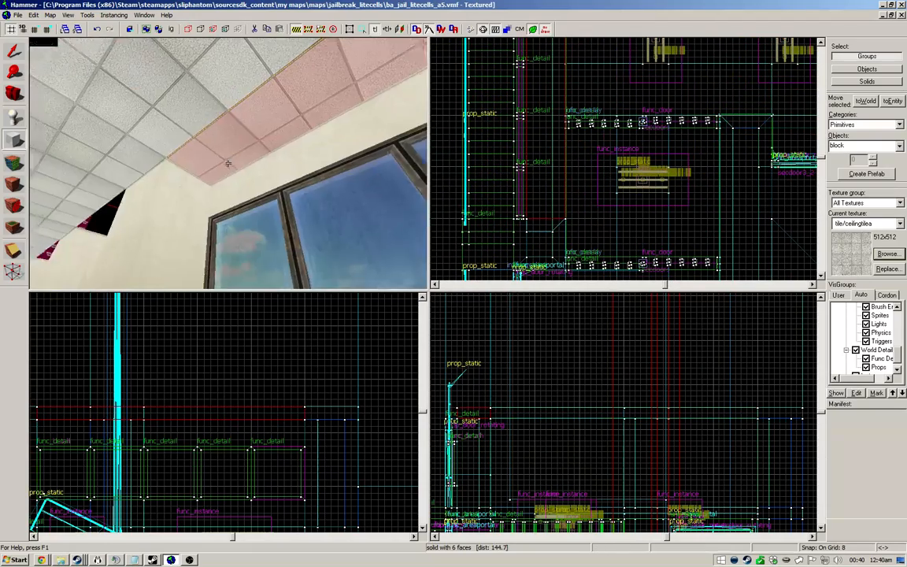
pyautogui.press('z')
pyautogui.scroll(-2, 591, 102)
pyautogui.scroll(2, 551, 256)
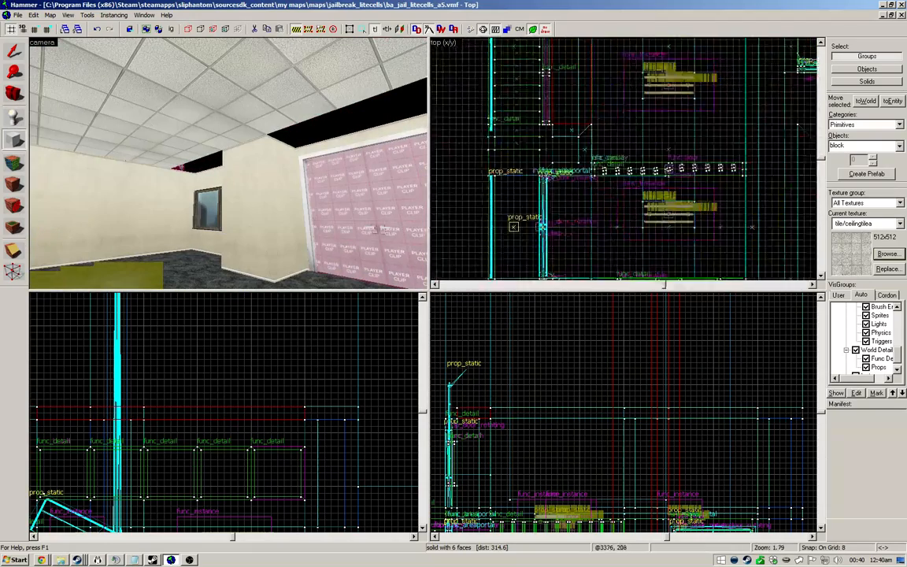
pyautogui.scroll(-1, 551, 158)
pyautogui.scroll(1, 585, 201)
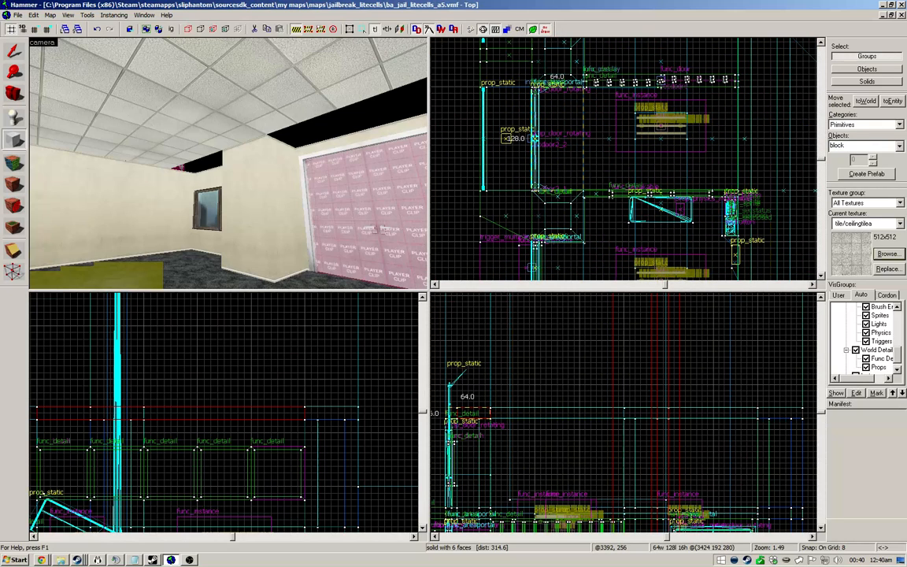
pyautogui.press('Return')
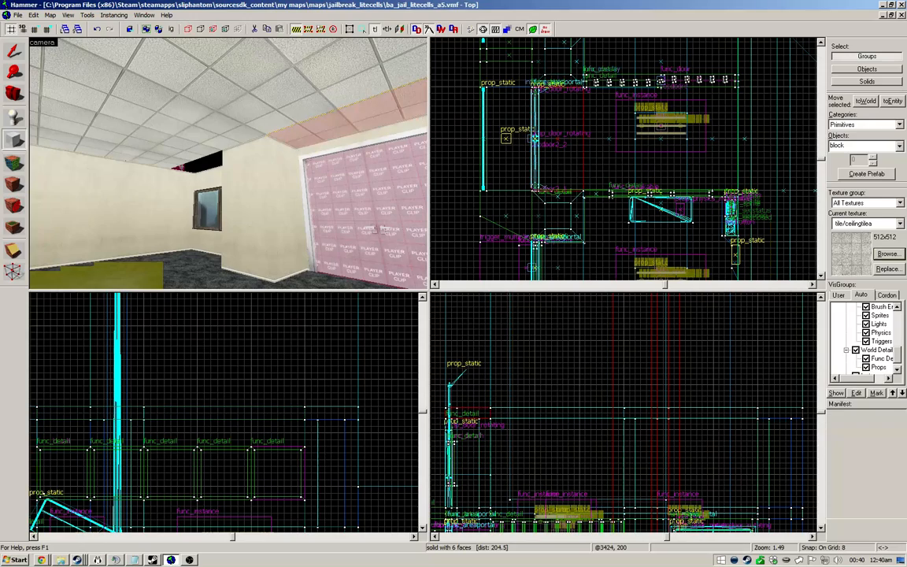
# Step: Narrow the doorway recess's ceiling block to 48 units by pulling in its outer side
pyautogui.press('z')
pyautogui.press('s')
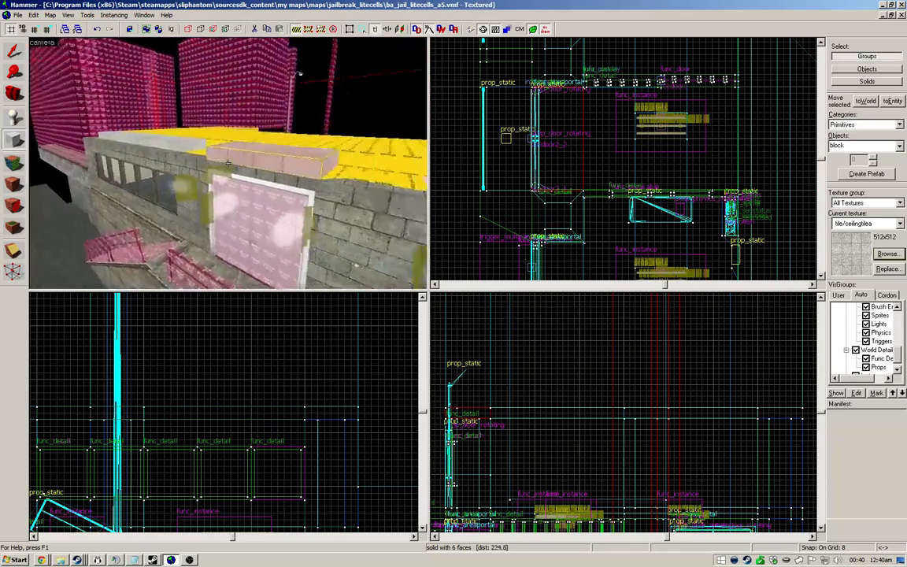
pyautogui.press('w')
pyautogui.press('s')
pyautogui.press('z')
pyautogui.click(13, 51)
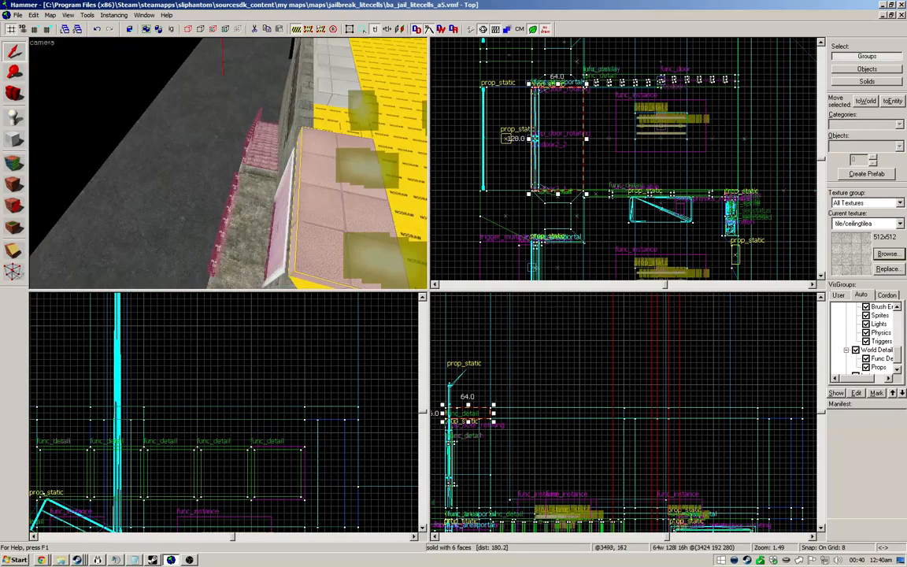
pyautogui.moveTo(528, 138); pyautogui.dragTo(543, 139)
pyautogui.press('z')
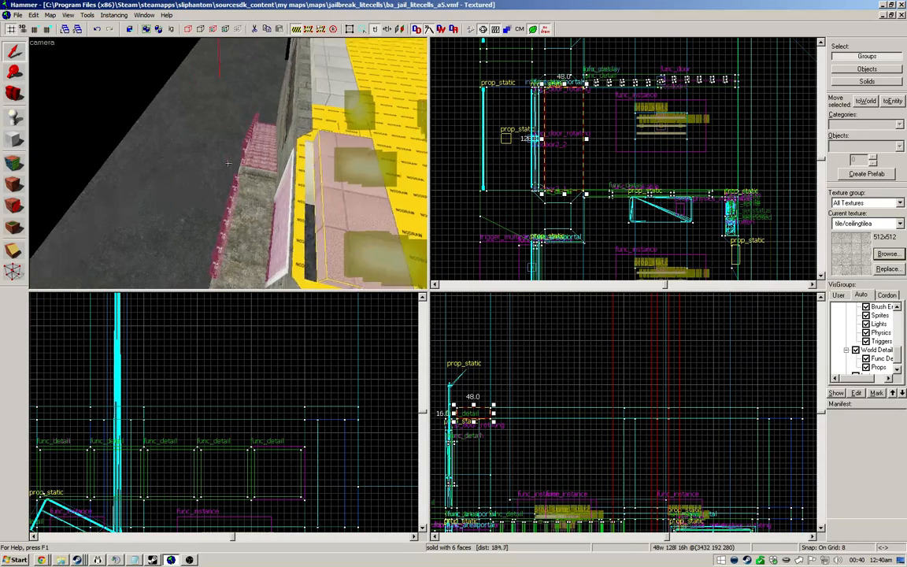
# Step: Create a 48 by 128 by 16 tile/ceilingtilea block over the recess at the two-pane window
pyautogui.press('a')
pyautogui.press('w')
pyautogui.press('d')
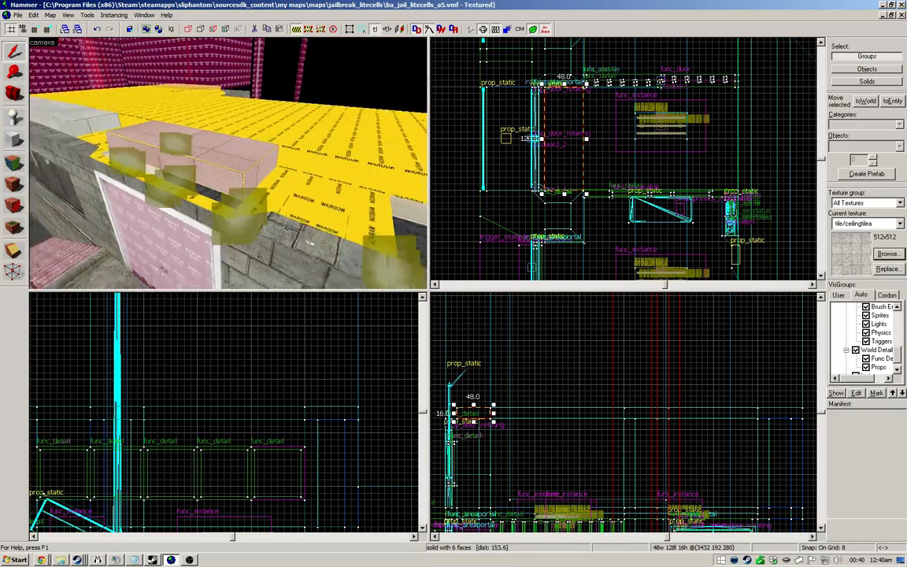
pyautogui.hotkey('shift', 'b')
pyautogui.scroll(-3, 508, 110)
pyautogui.scroll(4, 526, 197)
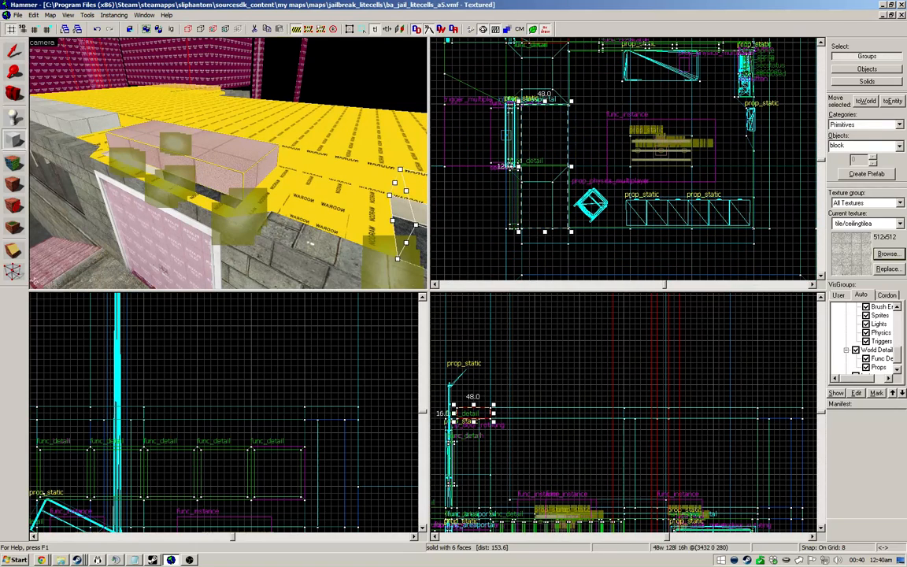
pyautogui.press('Return')
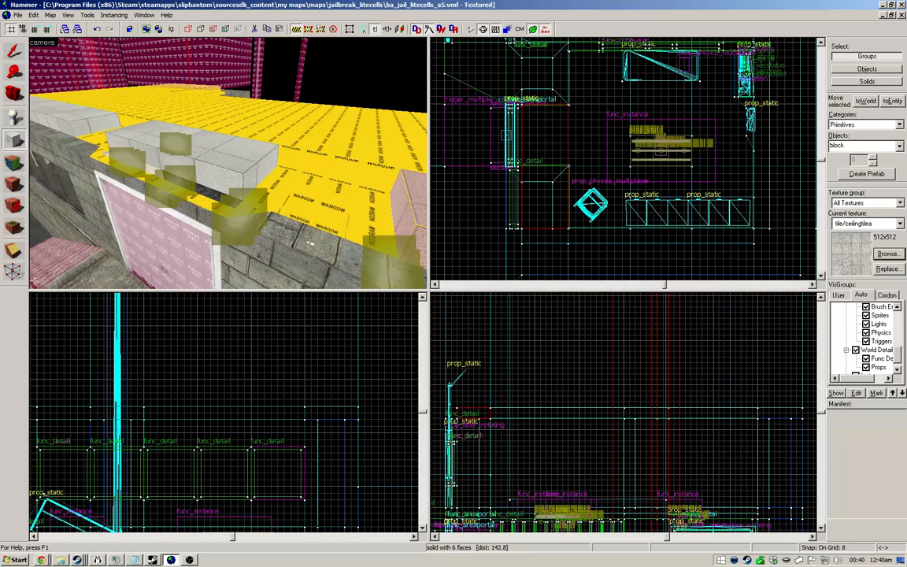
# Step: Apply tools/toolsnodraw to the top faces of the newly added ceiling blocks
pyautogui.press('a')
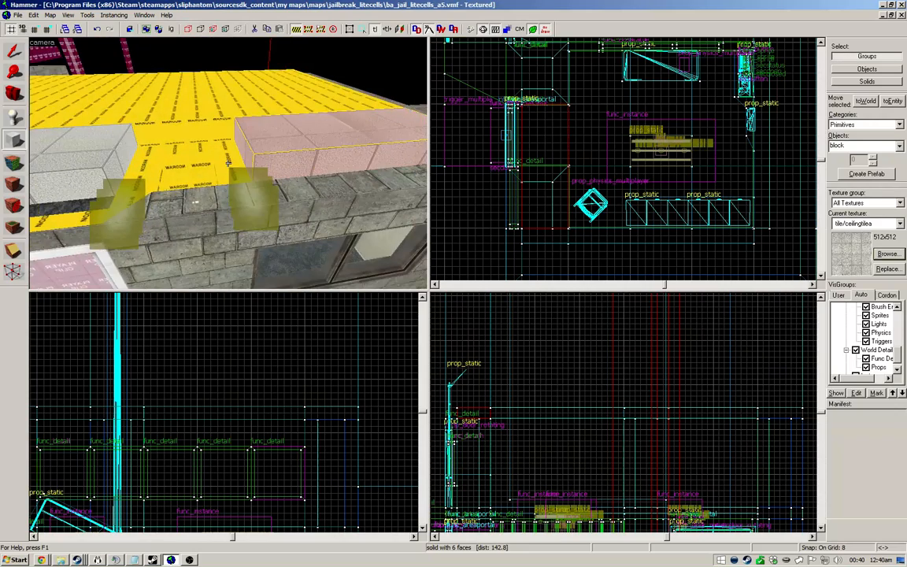
pyautogui.press('d')
pyautogui.press('a')
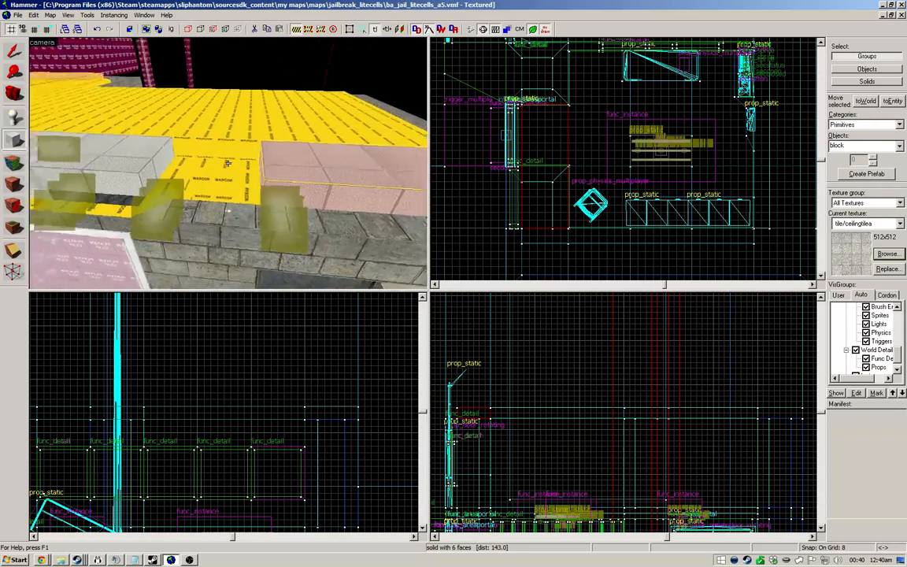
pyautogui.hotkey('shift', 'a')
pyautogui.hotkey('shift', 's')
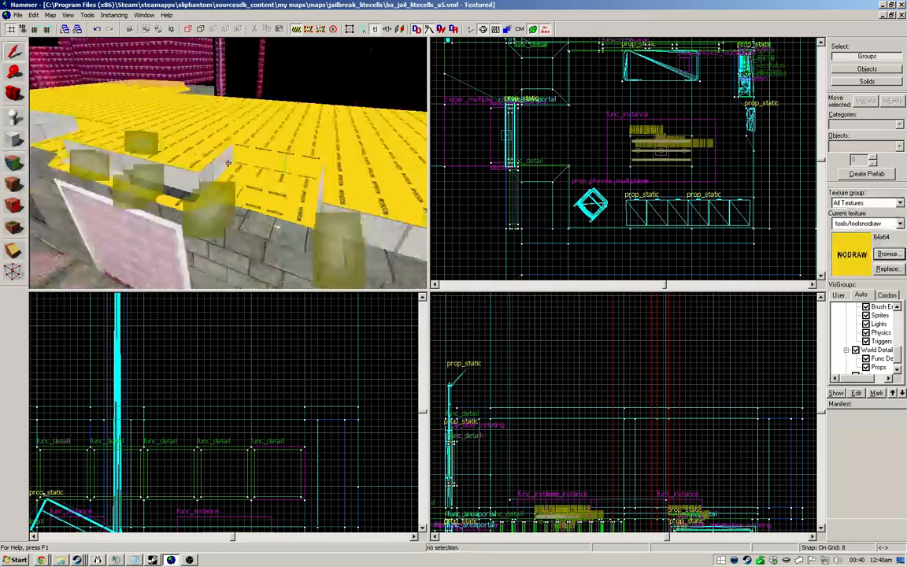
# Step: Try to extend the doorway recess's ceiling block outward to close the gap above the player-clip door
pyautogui.press('w')
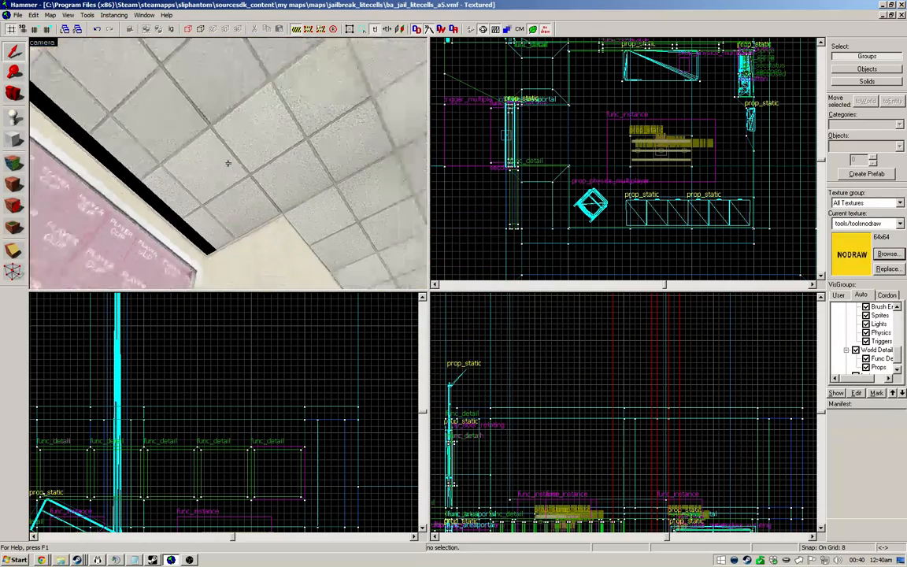
pyautogui.click(228, 163)
pyautogui.press('z')
pyautogui.hotkey('ctrl', 'e')
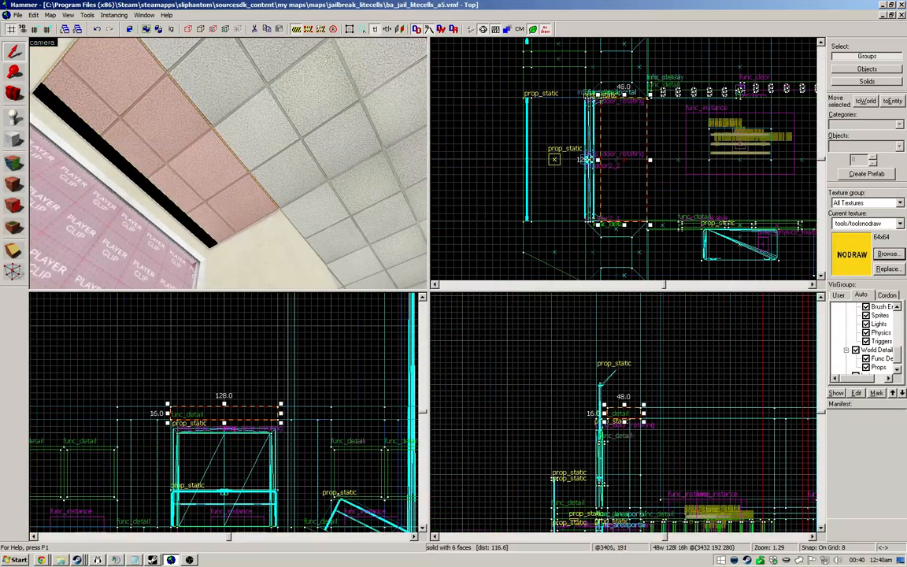
pyautogui.moveTo(598, 161); pyautogui.dragTo(593, 161)
pyautogui.click(586, 159)
pyautogui.press('Escape')
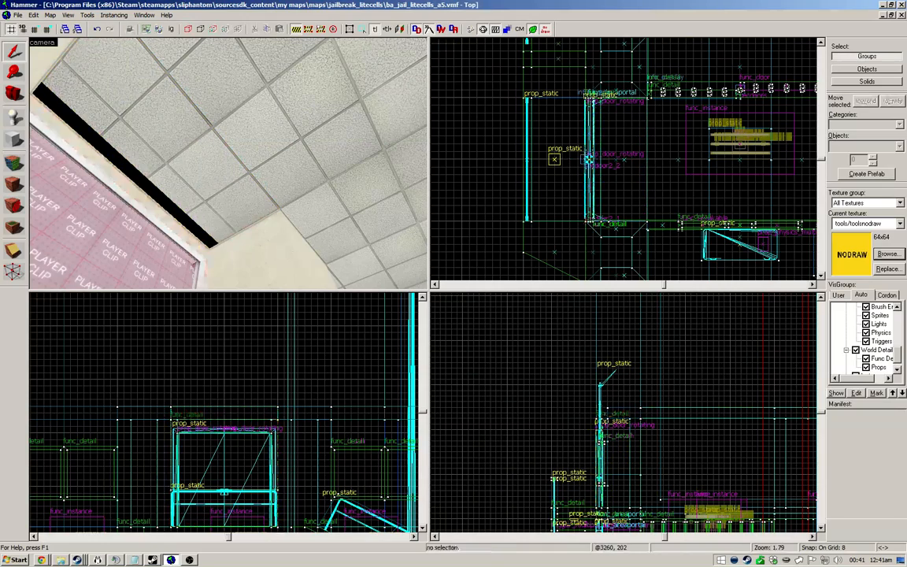
# Step: Examine the ceiling above the player-clip door from outside and inside, and look over the whole carpeted room
pyautogui.press('z')
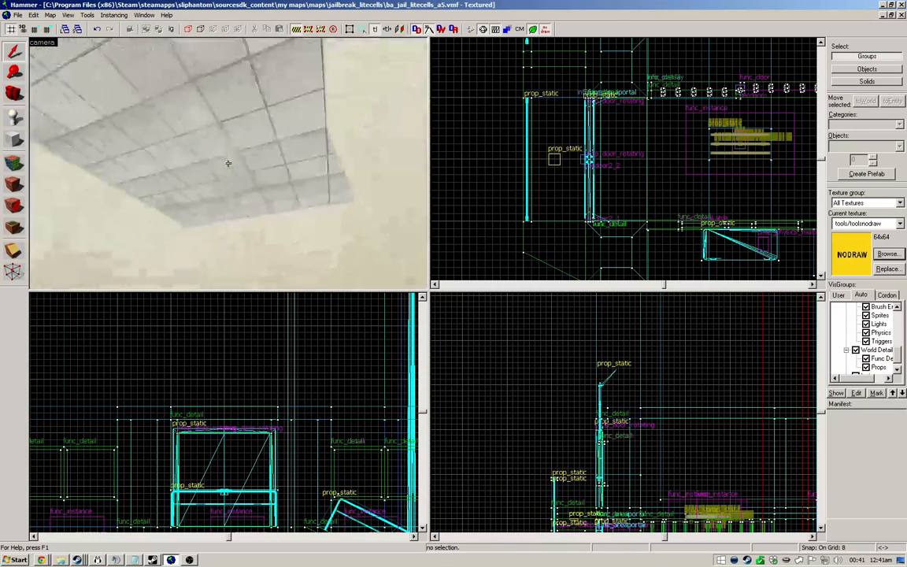
pyautogui.press('w')
pyautogui.press('s')
pyautogui.press('z')
pyautogui.click(229, 164)
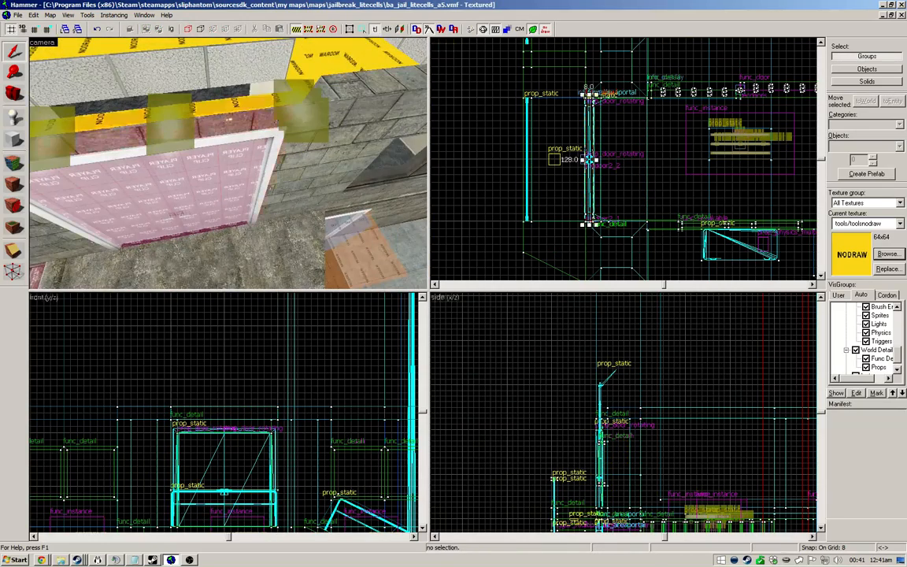
pyautogui.click(335, 110)
pyautogui.click(230, 79)
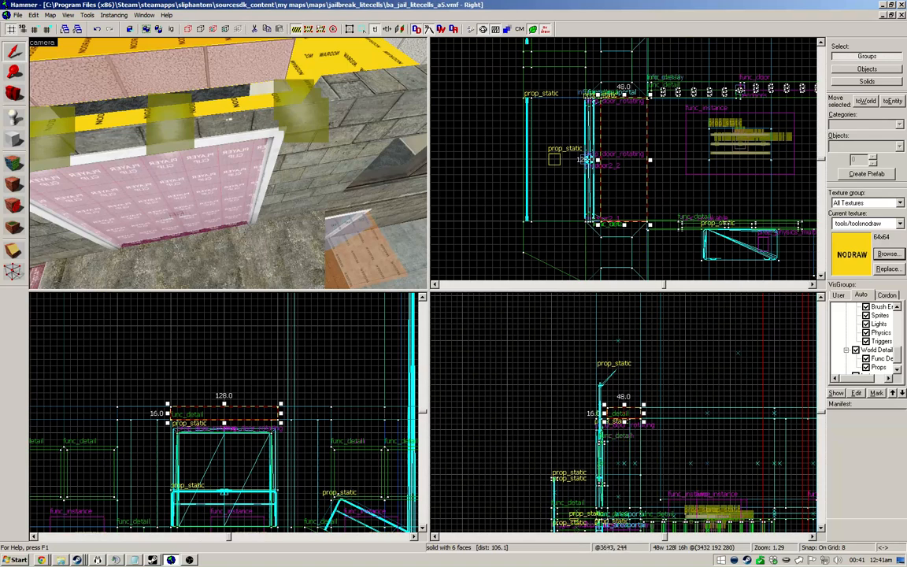
pyautogui.press('Escape')
pyautogui.press('z')
pyautogui.press('w')
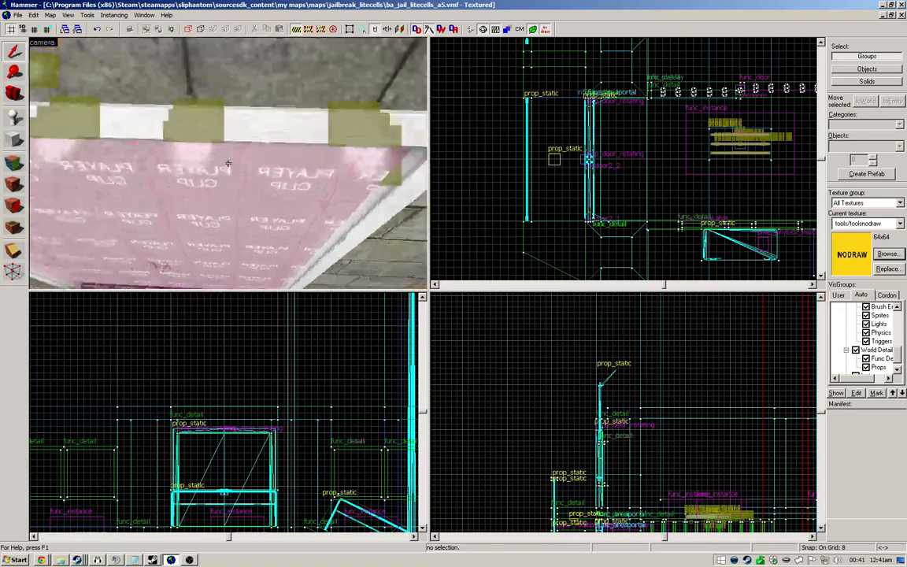
pyautogui.press('w')
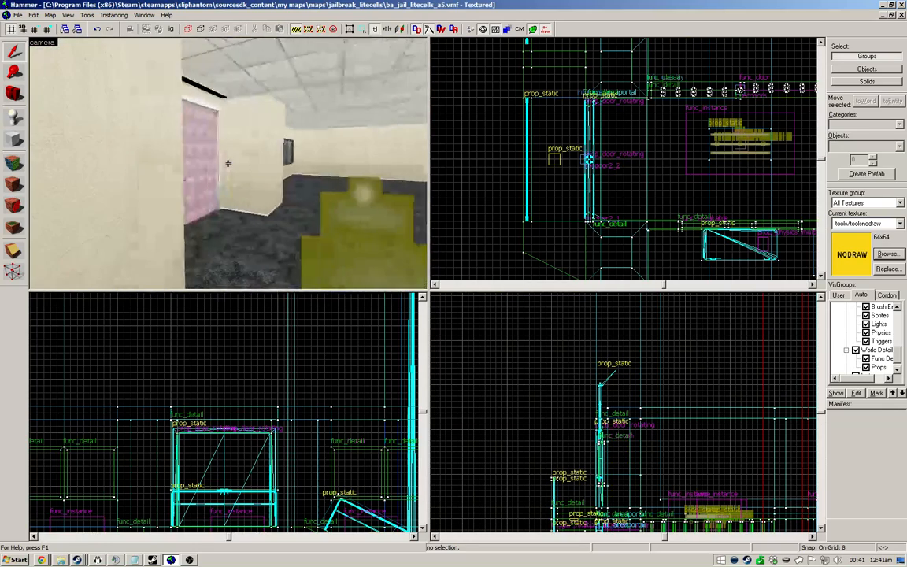
pyautogui.press('d')
pyautogui.press('w')
pyautogui.press('s')
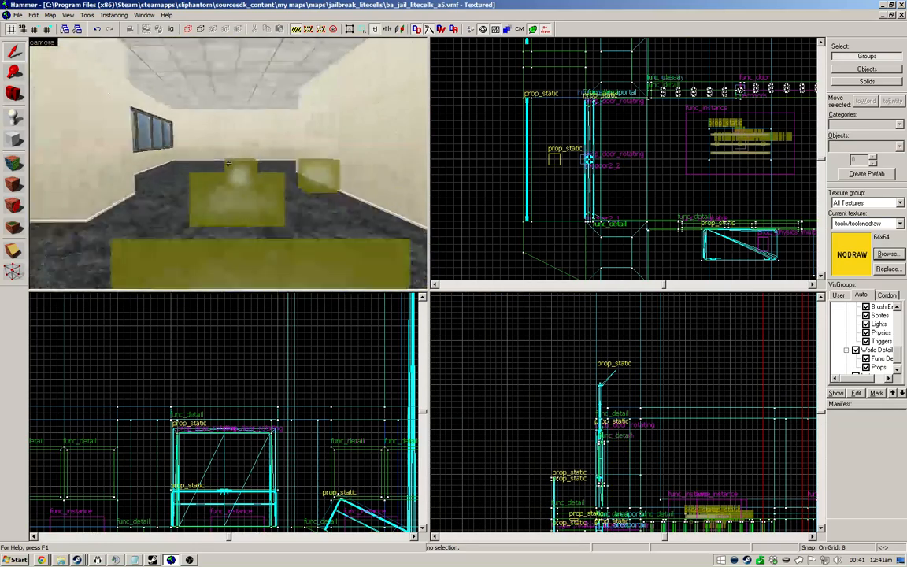
pyautogui.press('w')
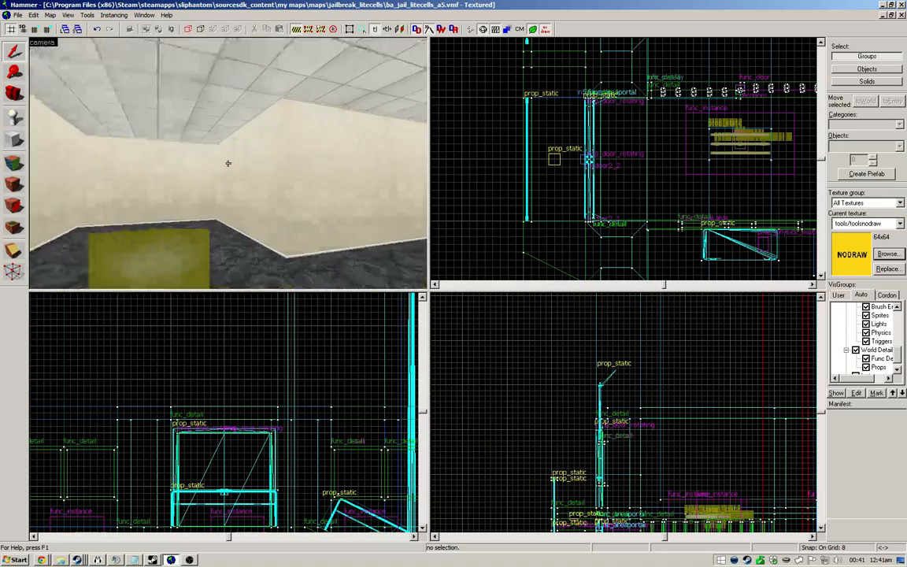
# Step: Clip the 192 by 512 ceiling block lengthwise into three strips, leaving a 64-unit-wide strip down the middle
pyautogui.click(228, 163)
pyautogui.hotkey('ctrl', 'e')
pyautogui.hotkey('shift', 'x')
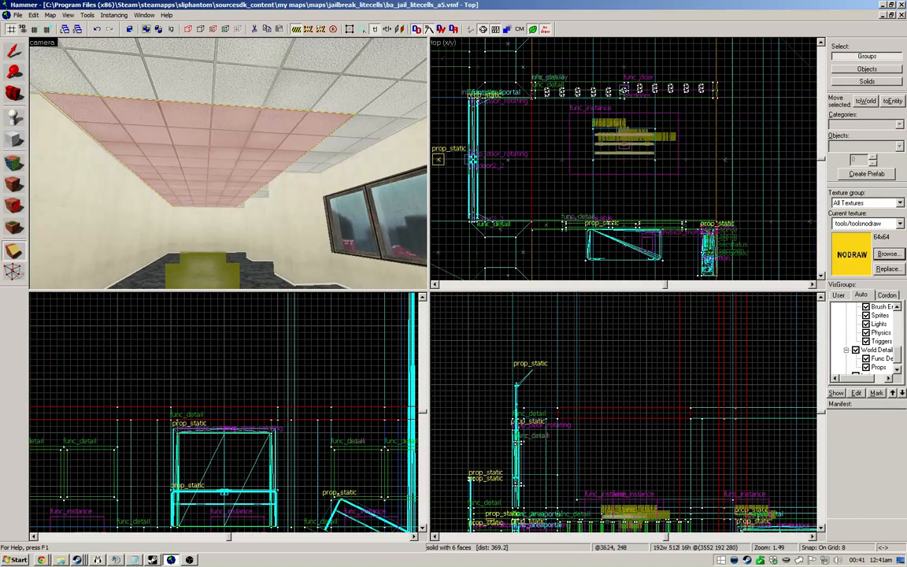
pyautogui.scroll(-5, 678, 116)
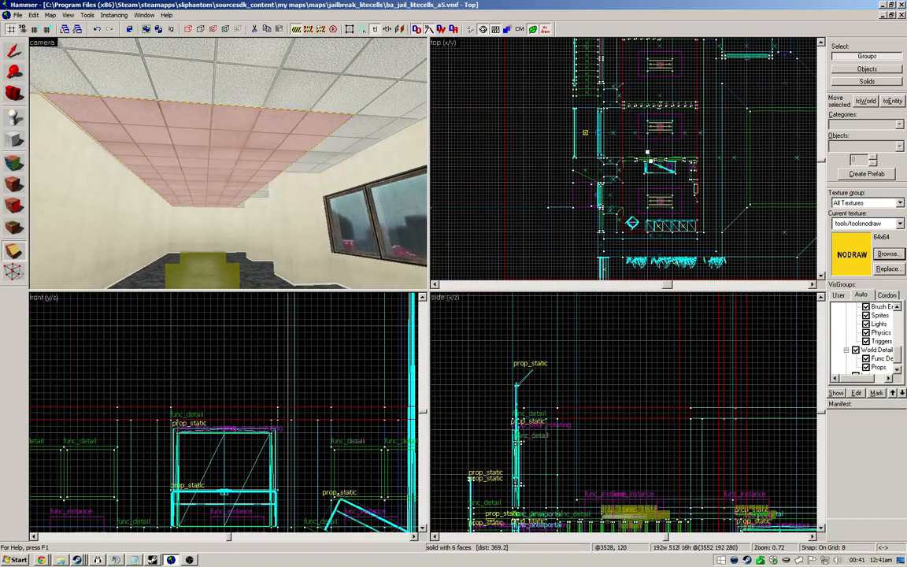
pyautogui.moveTo(651, 161); pyautogui.dragTo(672, 147)
pyautogui.press('Return')
pyautogui.press('Return')
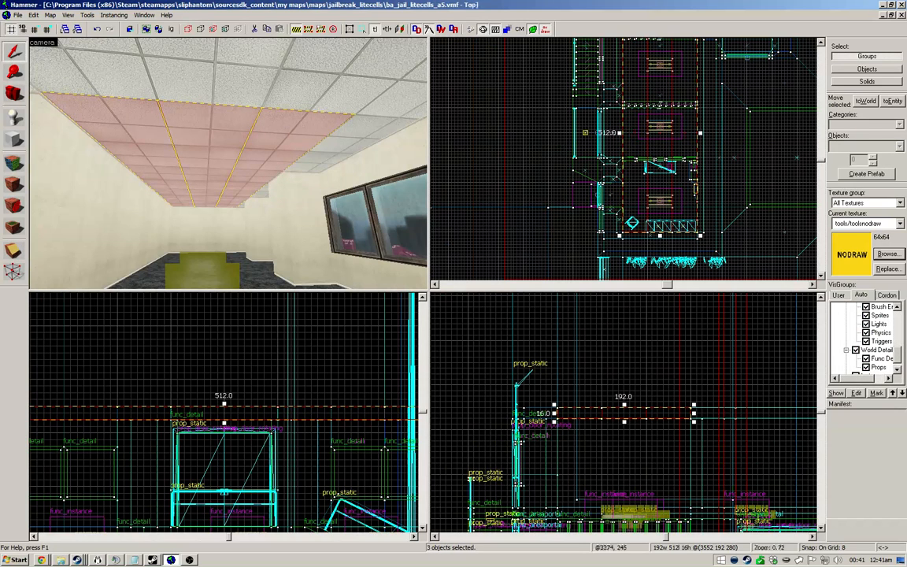
# Step: Clip the 64-unit-wide middle ceiling strip crosswise twice to separate a 64 by 32 section near its end
pyautogui.click(211, 130)
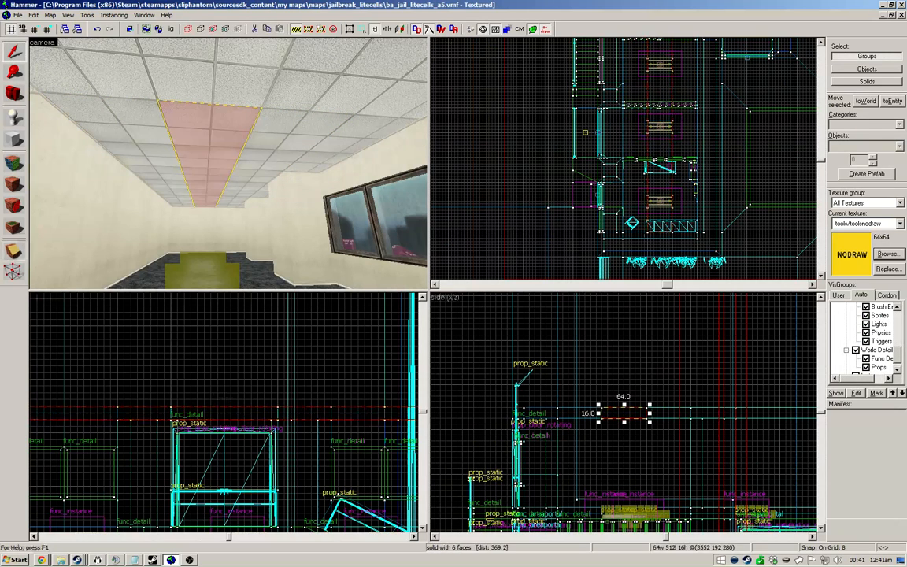
pyautogui.scroll(4, 673, 199)
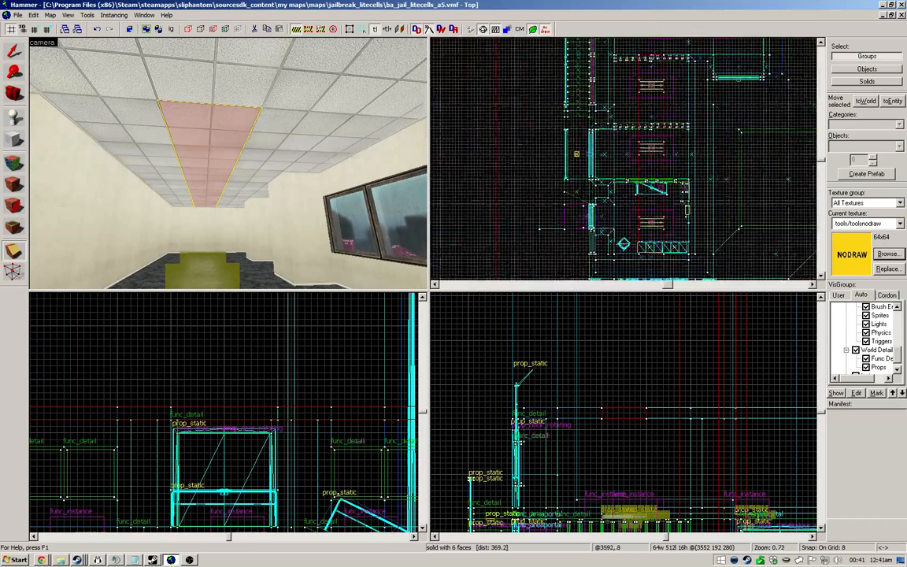
pyautogui.scroll(-1, 612, 141)
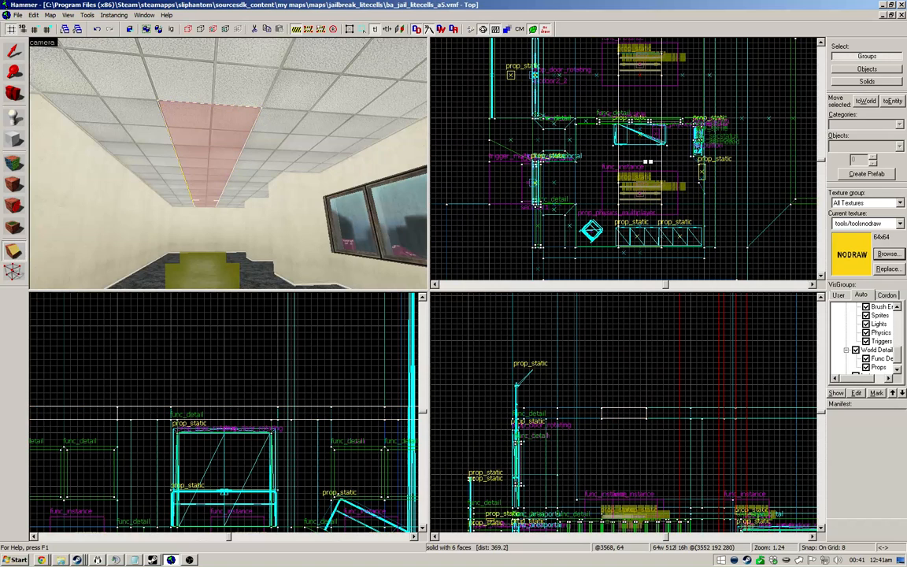
pyautogui.press('z')
pyautogui.press('w')
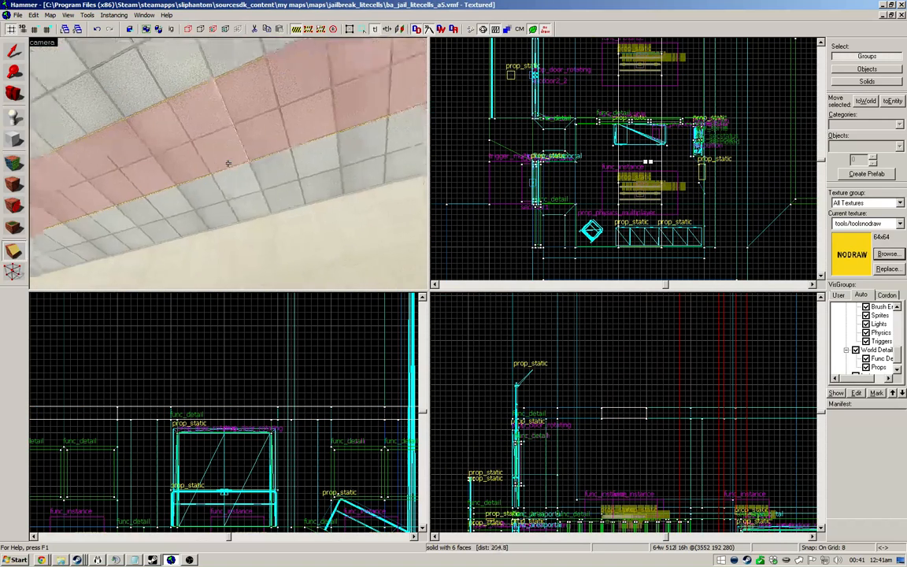
pyautogui.press('z')
pyautogui.scroll(4, 627, 173)
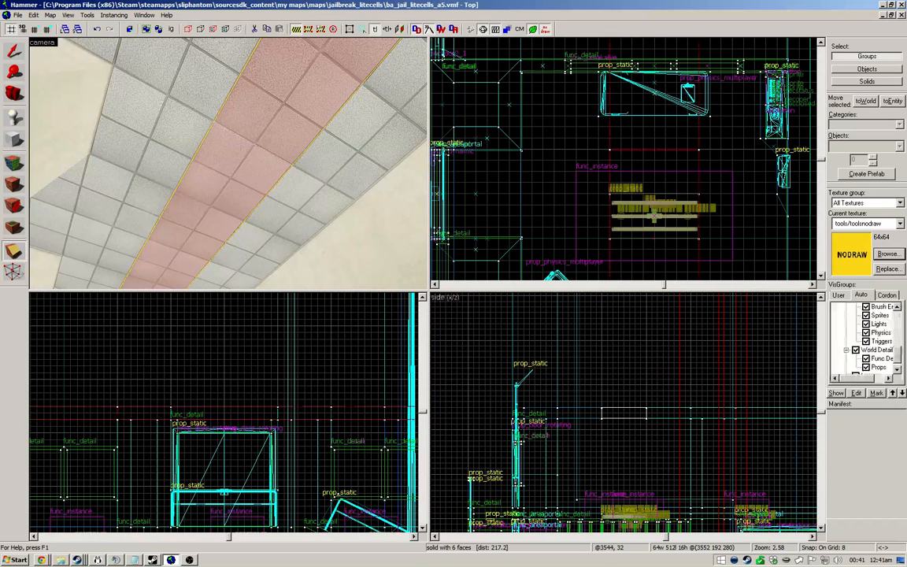
pyautogui.press('Return')
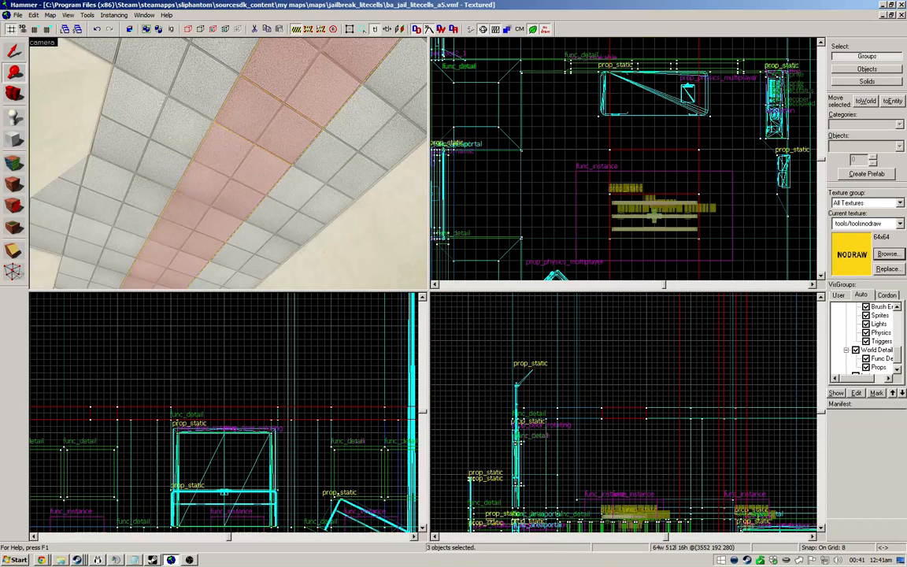
# Step: Clip the remaining 384-unit middle strip crosswise to separate a second 64 by 32 section, 128 units past the first
pyautogui.click(266, 123)
pyautogui.click(230, 172)
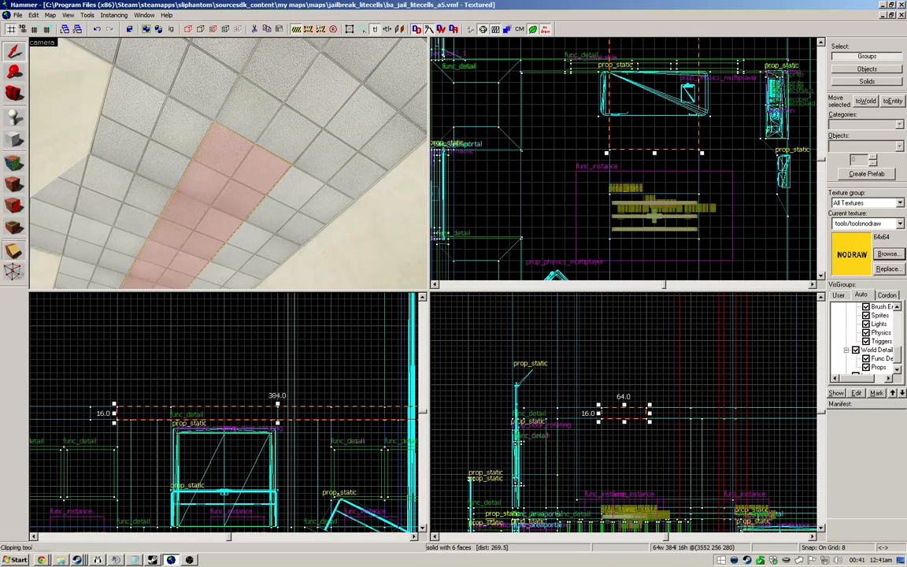
pyautogui.click(13, 250)
pyautogui.scroll(-5, 641, 226)
pyautogui.scroll(2, 660, 108)
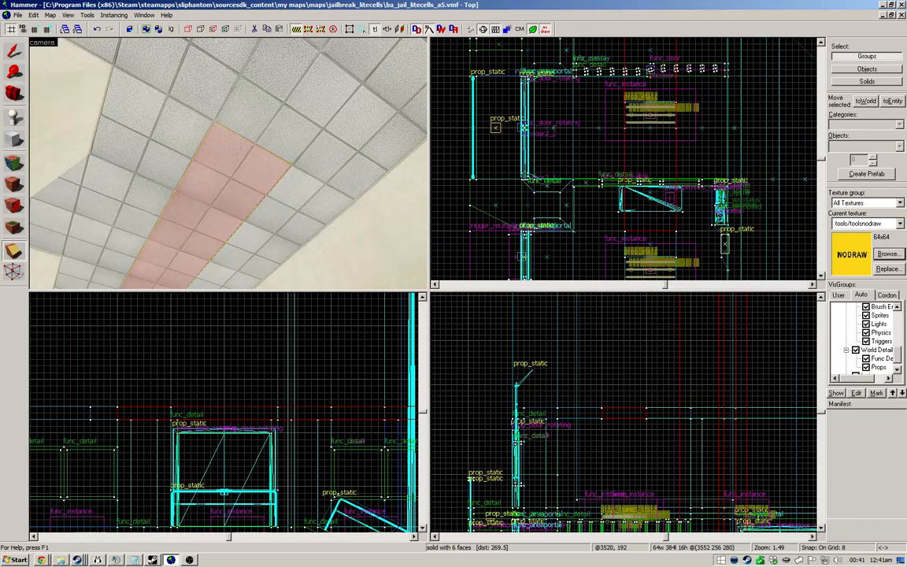
pyautogui.scroll(-1, 636, 131)
pyautogui.scroll(1, 631, 113)
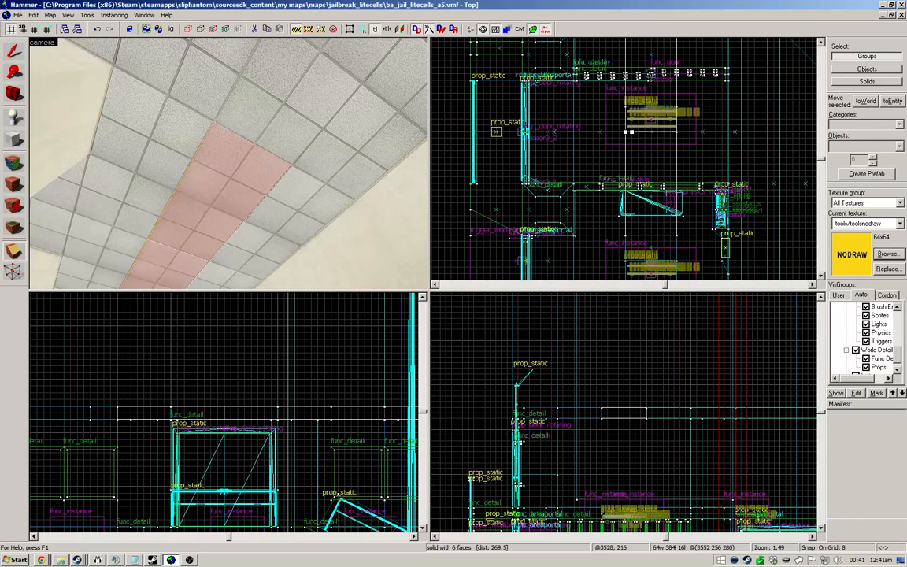
pyautogui.scroll(-1, 630, 101)
pyautogui.scroll(-1, 625, 142)
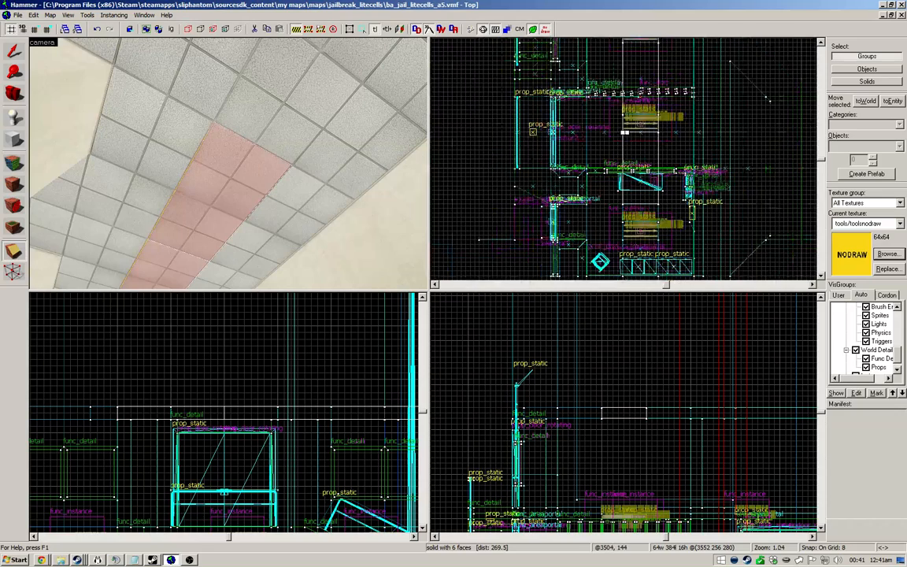
pyautogui.scroll(3, 656, 136)
pyautogui.press('z')
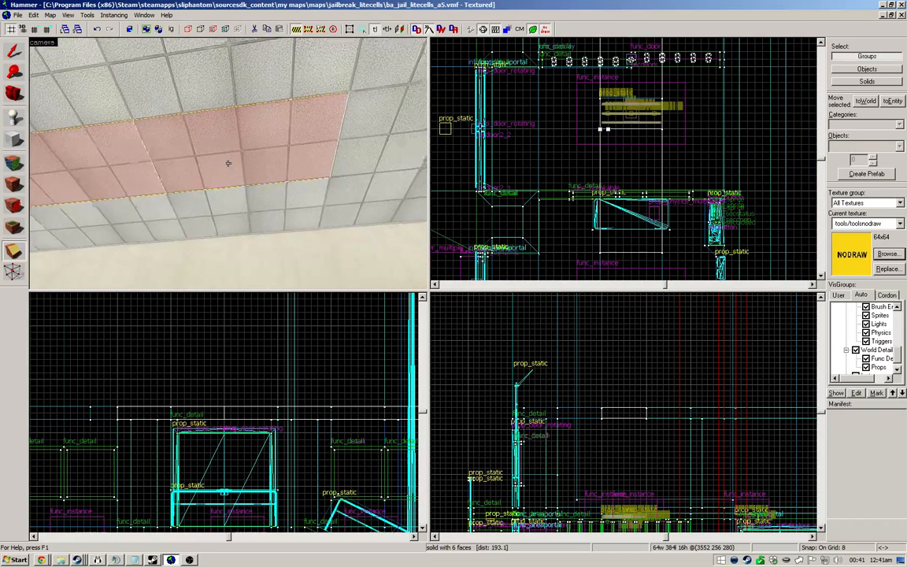
pyautogui.press('z')
pyautogui.scroll(-1, 657, 181)
pyautogui.scroll(2, 644, 130)
pyautogui.press('Return')
pyautogui.moveTo(629, 106); pyautogui.dragTo(649, 105)
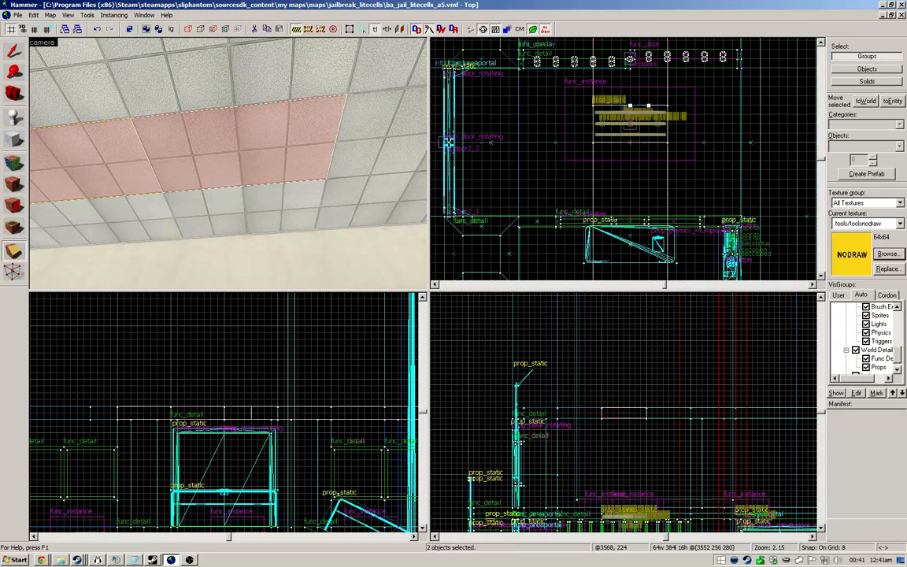
pyautogui.press('Return')
# Step: Inspect the 128-unit piece of the middle ceiling strip and the 32-unit section beside it to compare their spacing
pyautogui.click(236, 150)
pyautogui.scroll(-2, 236, 154)
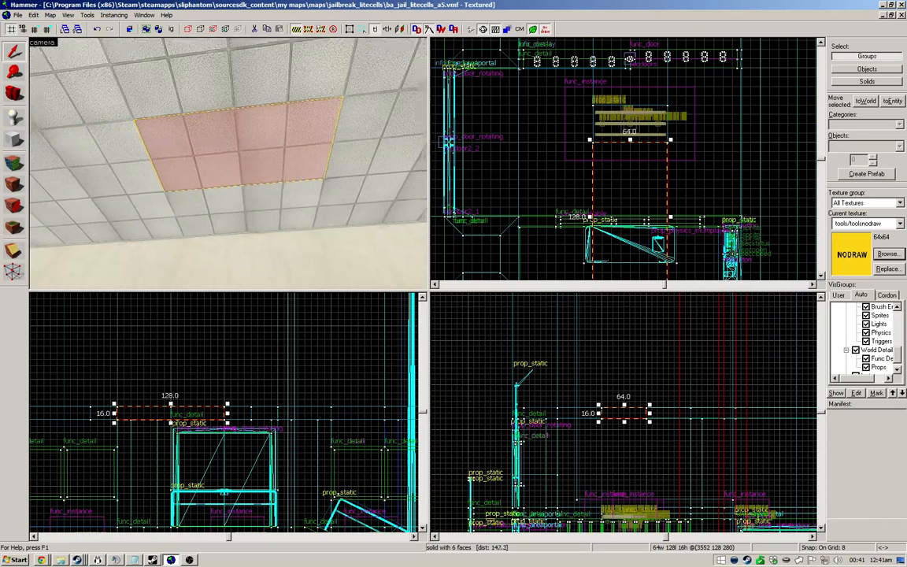
pyautogui.scroll(-3, 622, 158)
pyautogui.scroll(1, 602, 144)
pyautogui.press('z')
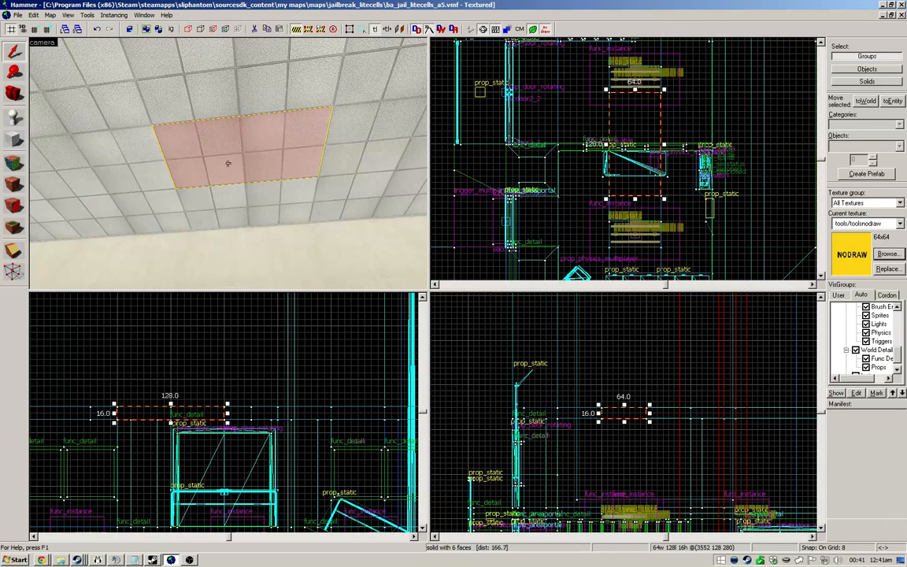
pyautogui.press('z')
pyautogui.click(136, 150)
pyautogui.click(229, 150)
pyautogui.click(336, 153)
pyautogui.click(237, 149)
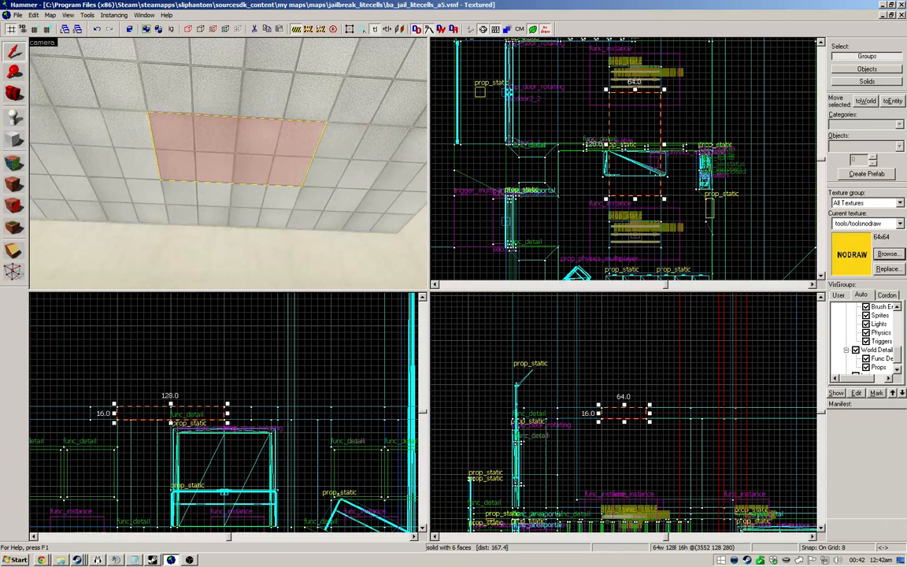
pyautogui.press('z')
pyautogui.press('z')
pyautogui.click(334, 148)
pyautogui.click(252, 149)
pyautogui.click(134, 150)
pyautogui.click(229, 150)
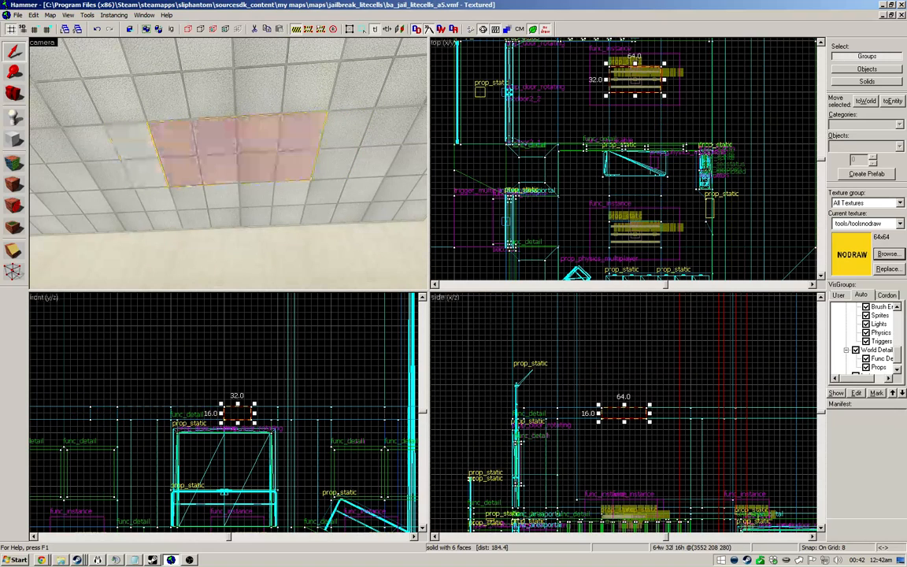
pyautogui.click(337, 148)
pyautogui.click(252, 150)
pyautogui.press('z')
pyautogui.press('z')
pyautogui.click(180, 138)
pyautogui.press('a')
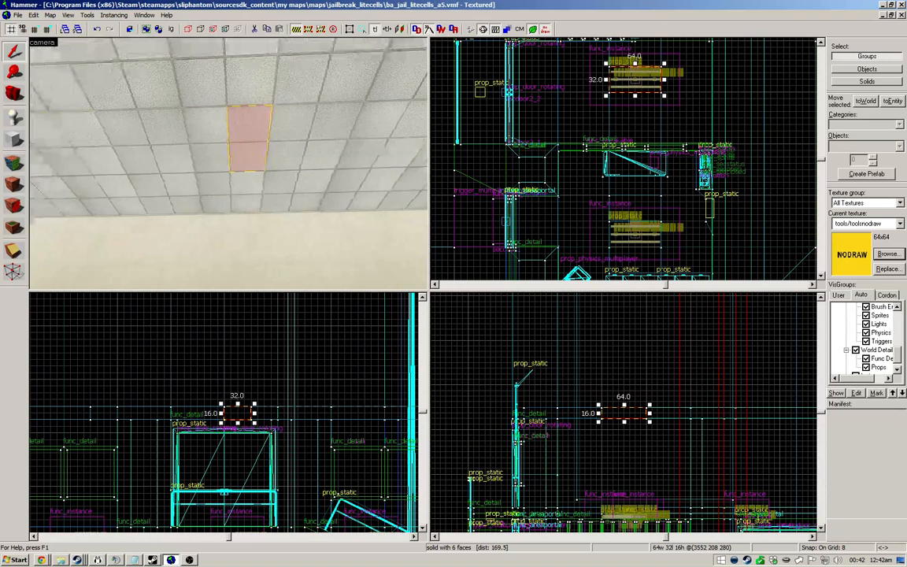
# Step: Clip the remaining 224-unit middle strip crosswise into 128, 32 and 64-unit pieces and check each piece
pyautogui.click(173, 142)
pyautogui.scroll(-4, 600, 164)
pyautogui.scroll(3, 613, 71)
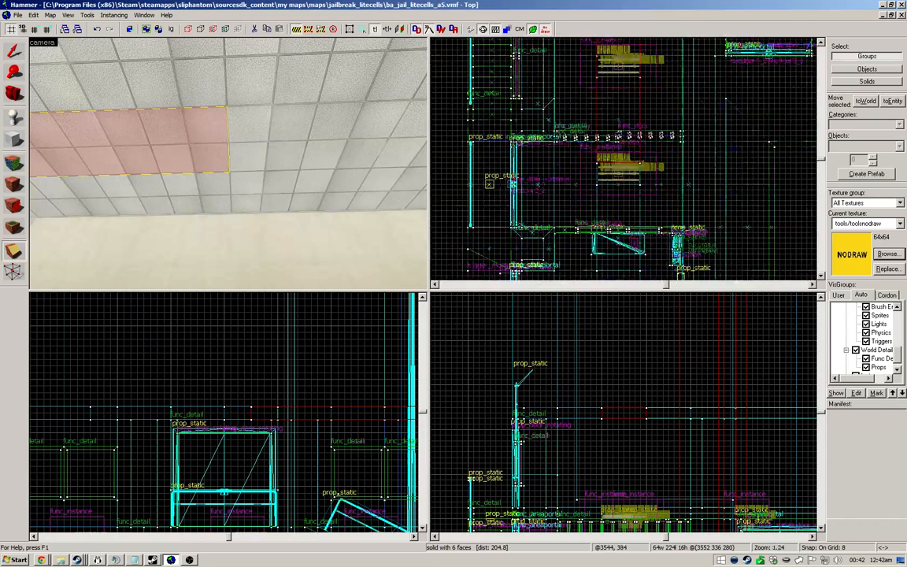
pyautogui.scroll(-2, 600, 181)
pyautogui.scroll(1, 622, 158)
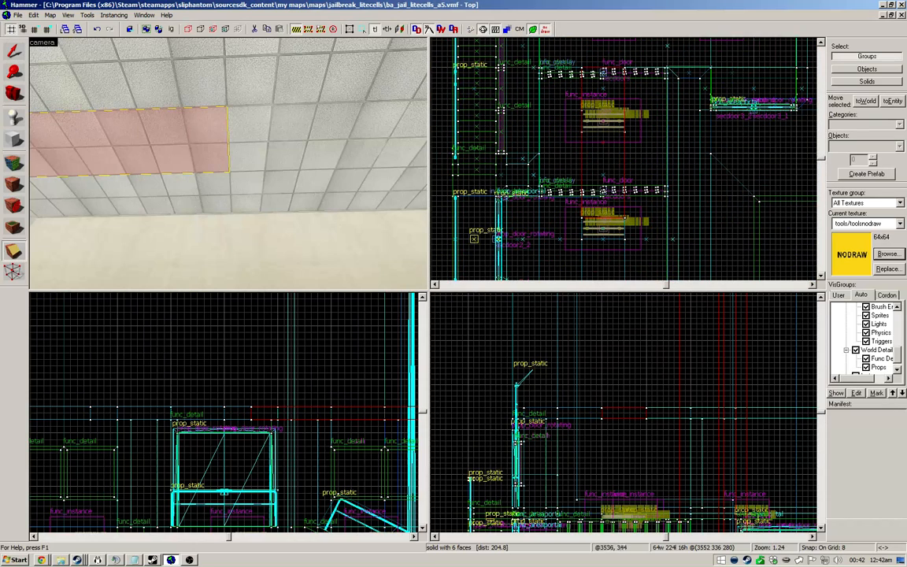
pyautogui.press('Return')
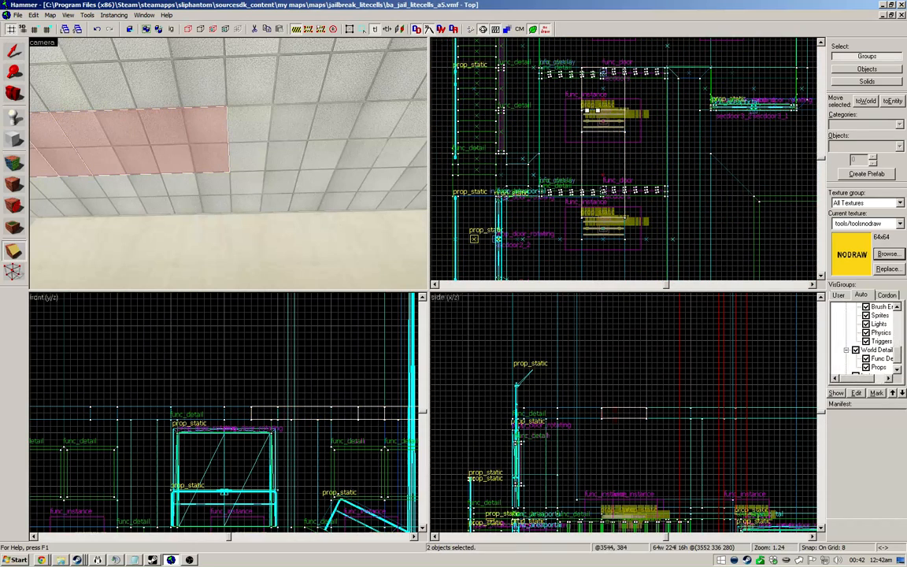
pyautogui.click(229, 163)
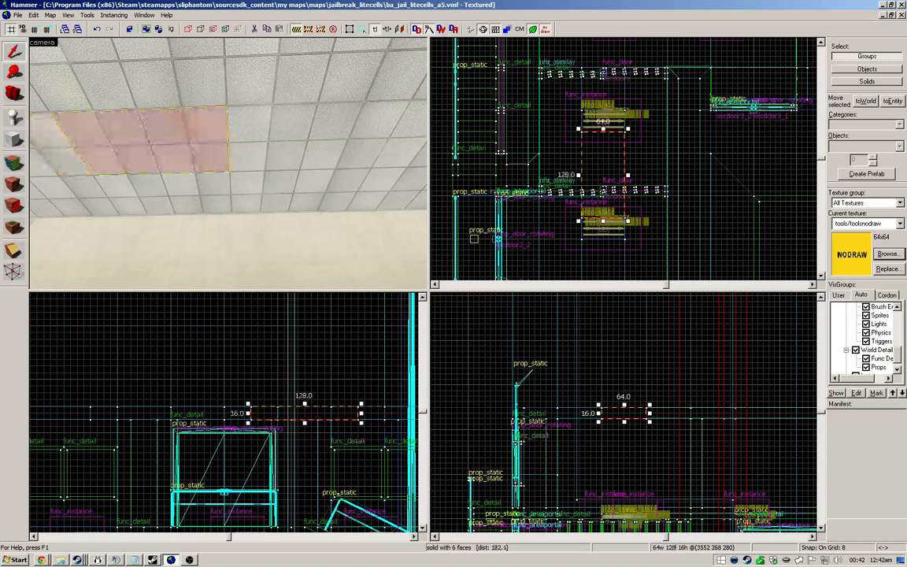
pyautogui.press('a')
pyautogui.click(228, 163)
pyautogui.click(228, 163)
pyautogui.press('a')
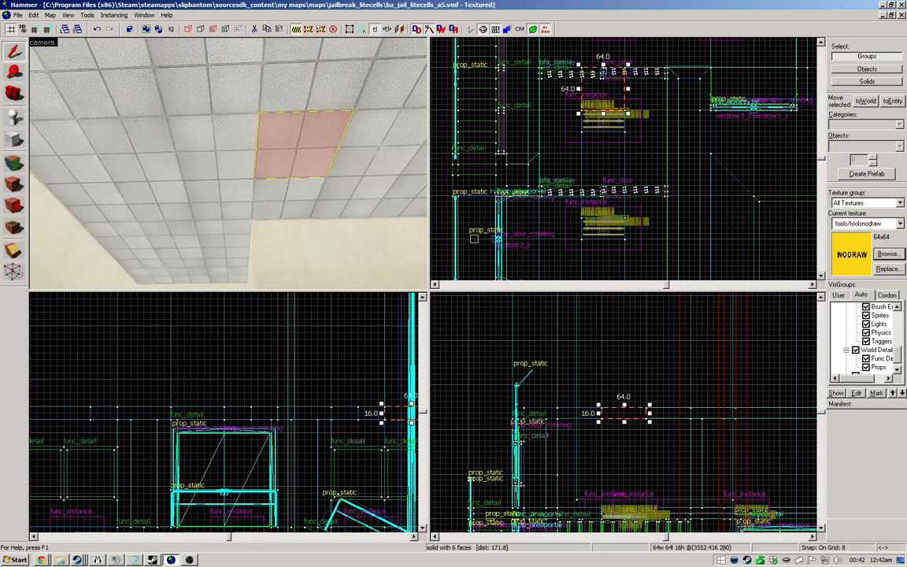
pyautogui.press('a')
# Step: Shrink the large undivided ceiling brush to 192 by 192 units, opening a gap at the end of the three ceiling strips
pyautogui.click(228, 163)
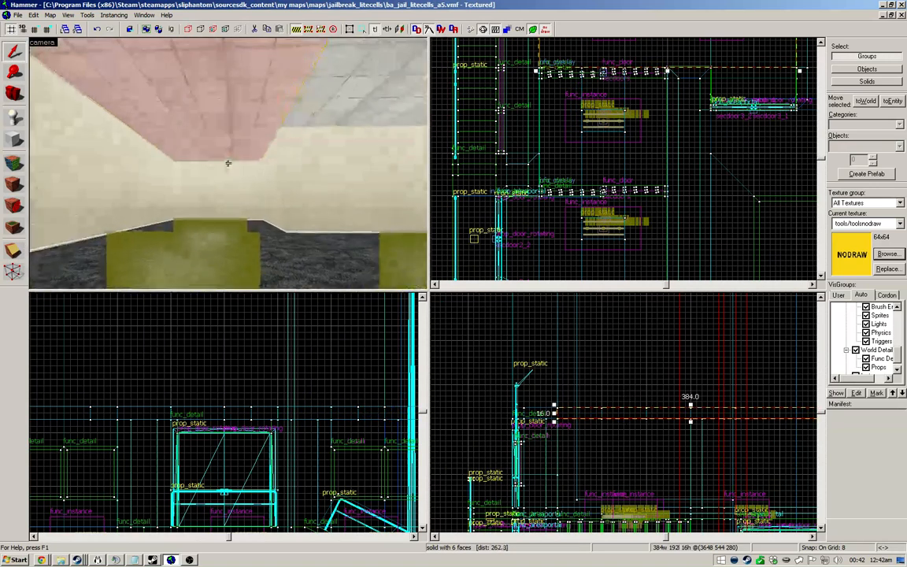
pyautogui.press('s')
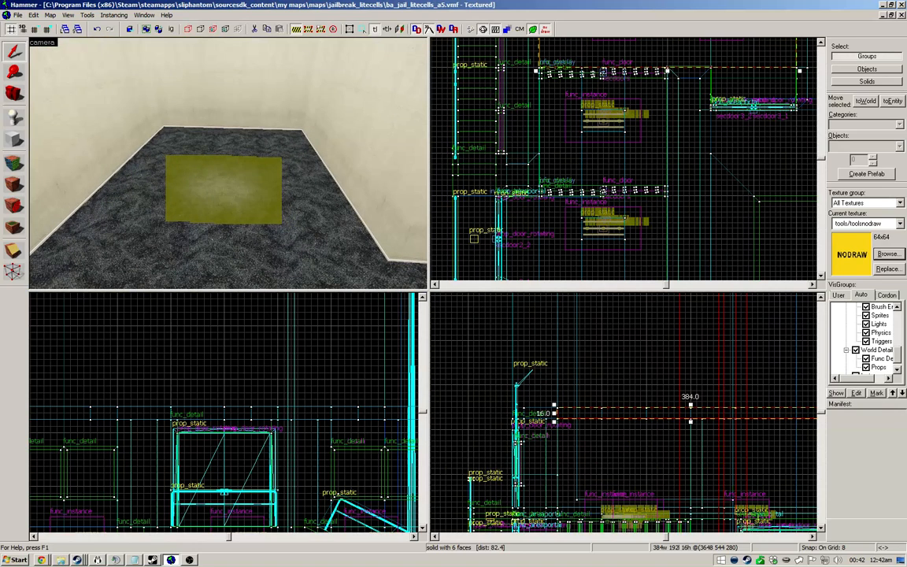
pyautogui.press('s')
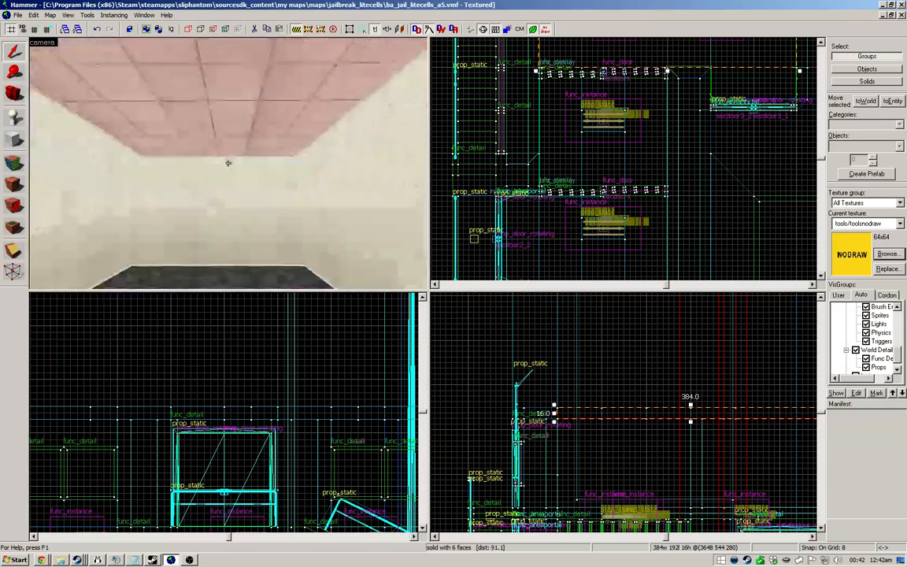
pyautogui.press('s')
pyautogui.press('z')
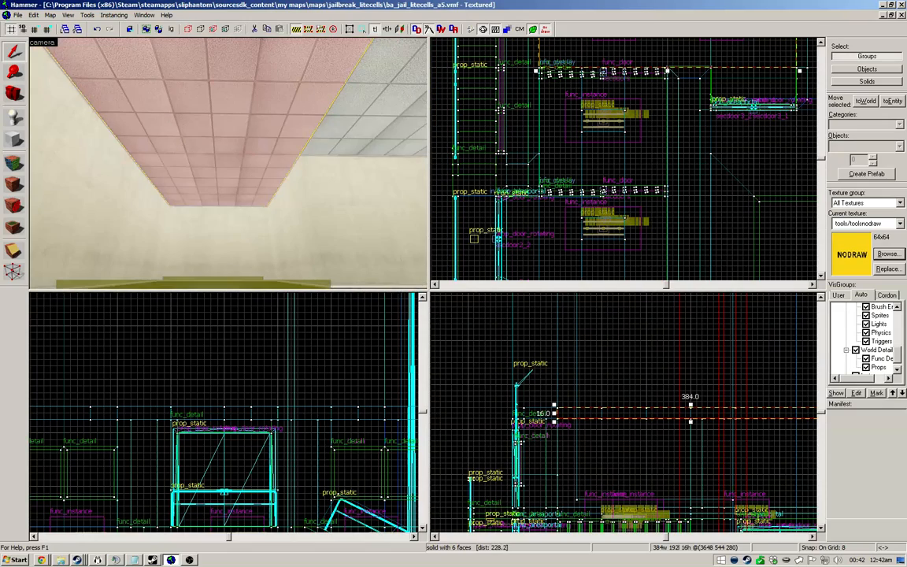
pyautogui.hotkey('ctrl', 'e')
pyautogui.scroll(-3, 639, 131)
pyautogui.scroll(4, 601, 198)
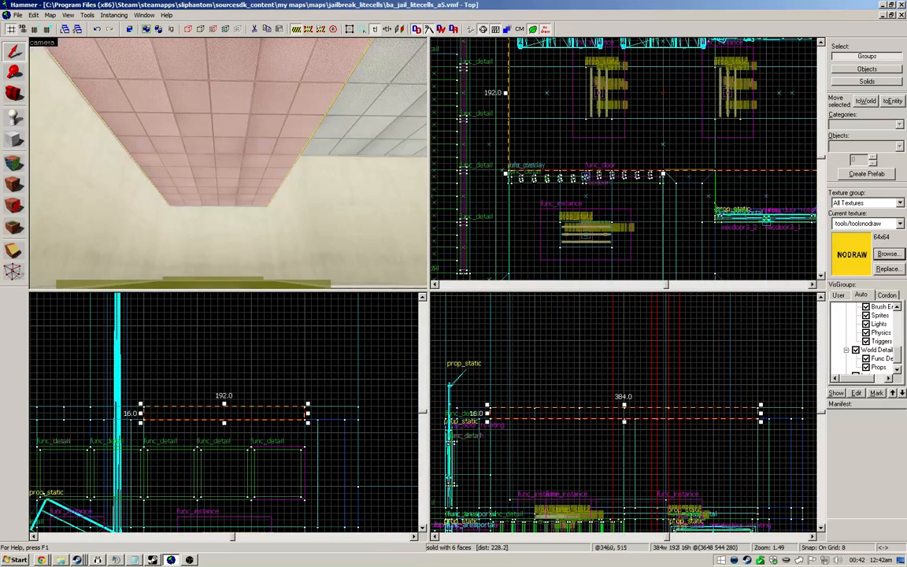
pyautogui.moveTo(506, 92)
pyautogui.mouseDown()
pyautogui.moveTo(660, 107)
pyautogui.moveTo(511, 105)
pyautogui.moveTo(649, 106)
pyautogui.moveTo(662, 116)
pyautogui.mouseUp()
pyautogui.press('z')
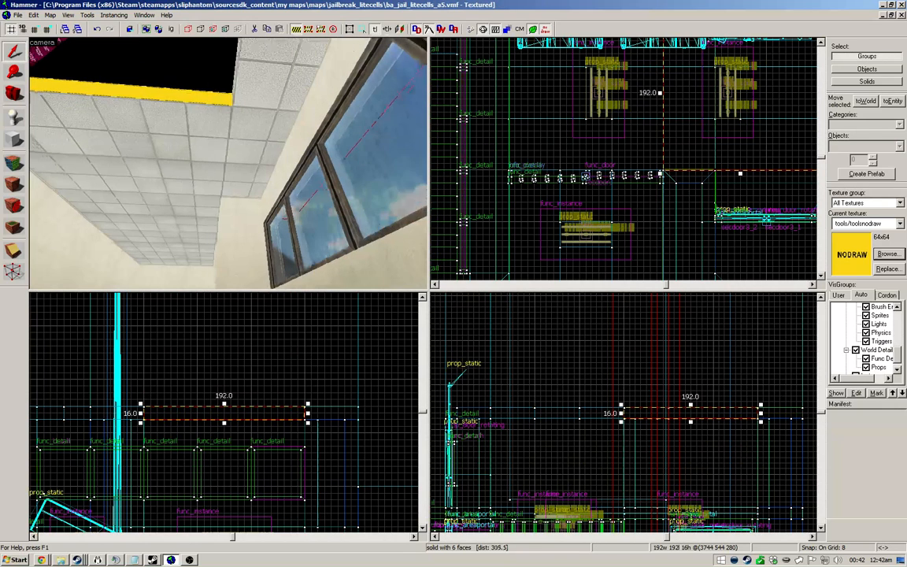
# Step: Extend the end vertices of both outer ceiling strips and the middle end piece by 192 units to fill the gap
pyautogui.press('z')
pyautogui.click(134, 166)
pyautogui.click(120, 128)
pyautogui.keyDown('ctrl'); pyautogui.click(73, 144); pyautogui.keyUp('ctrl')
pyautogui.keyDown('ctrl'); pyautogui.click(187, 145); pyautogui.keyUp('ctrl')
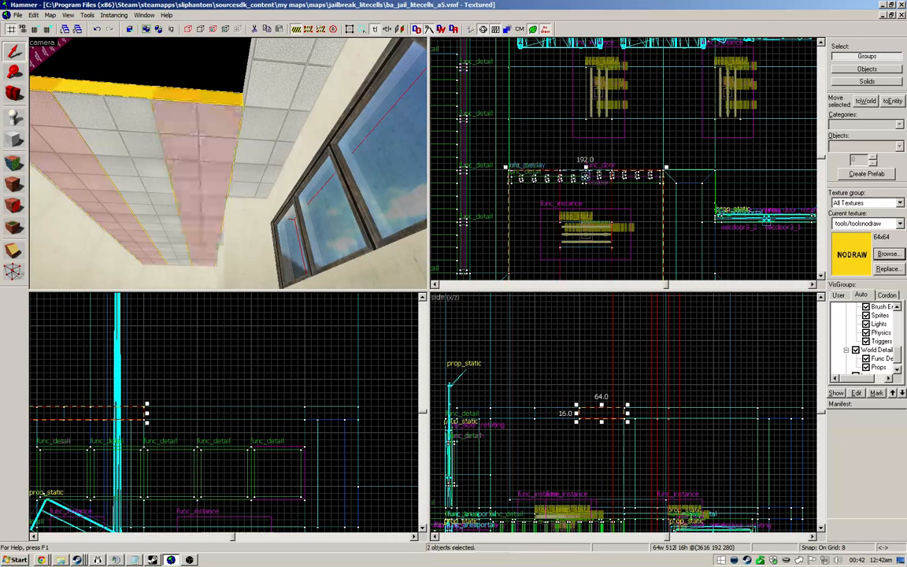
pyautogui.hotkey('ctrl', 't')
pyautogui.hotkey('shift', 'v')
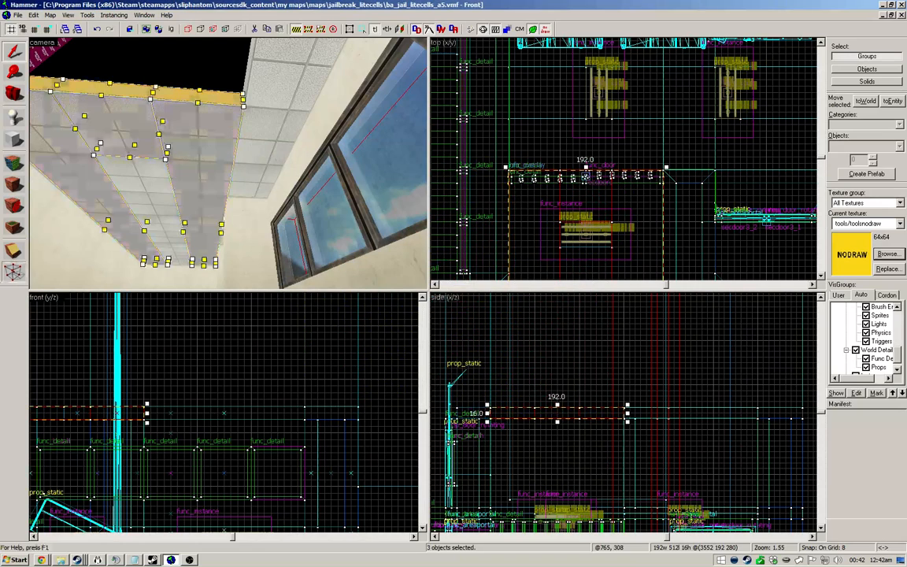
pyautogui.moveTo(458, 156); pyautogui.dragTo(699, 190)
pyautogui.scroll(-2, 644, 237)
pyautogui.scroll(-3, 654, 244)
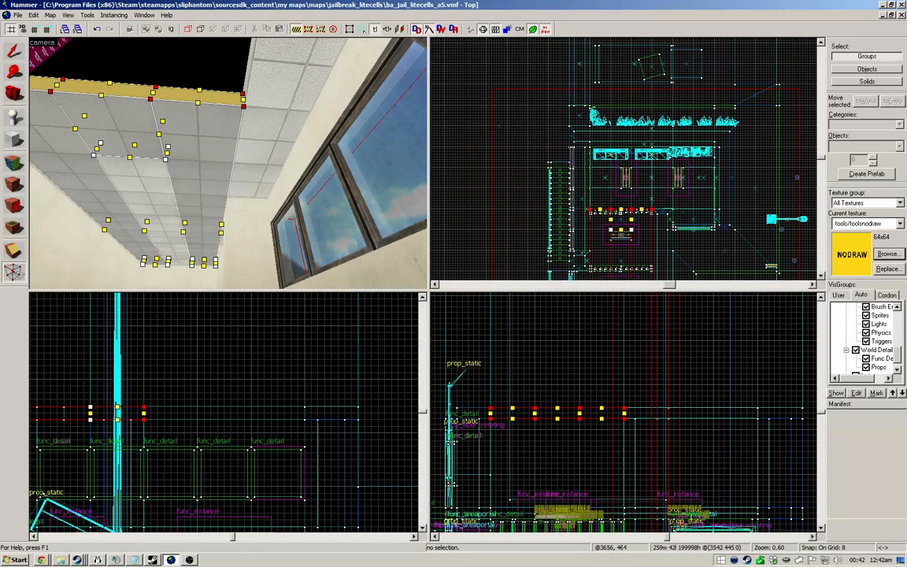
pyautogui.moveTo(651, 210); pyautogui.dragTo(654, 152)
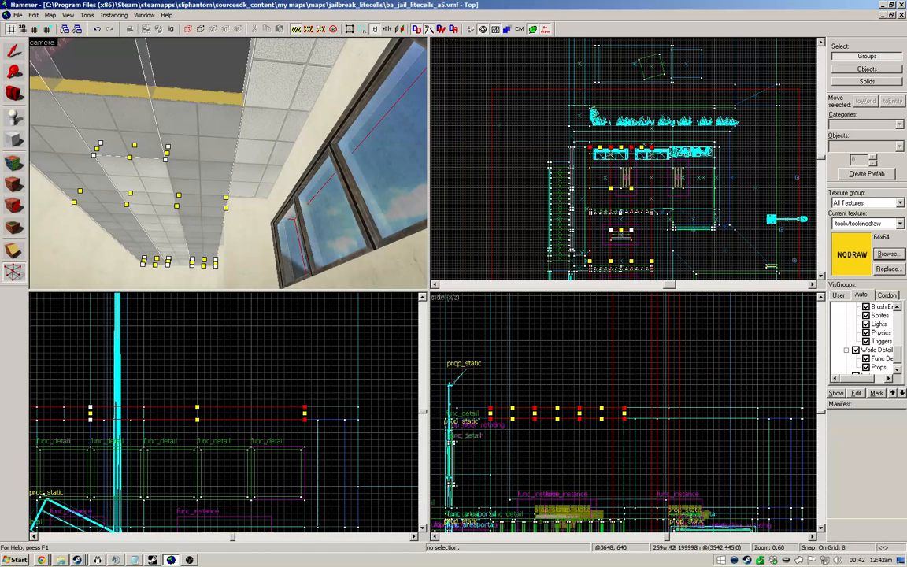
pyautogui.hotkey('shift', 's')
# Step: Clip the 256-unit middle ceiling piece crosswise at its midpoint, 128 units from the nearest 64 by 32 section
pyautogui.click(132, 178)
pyautogui.click(135, 165)
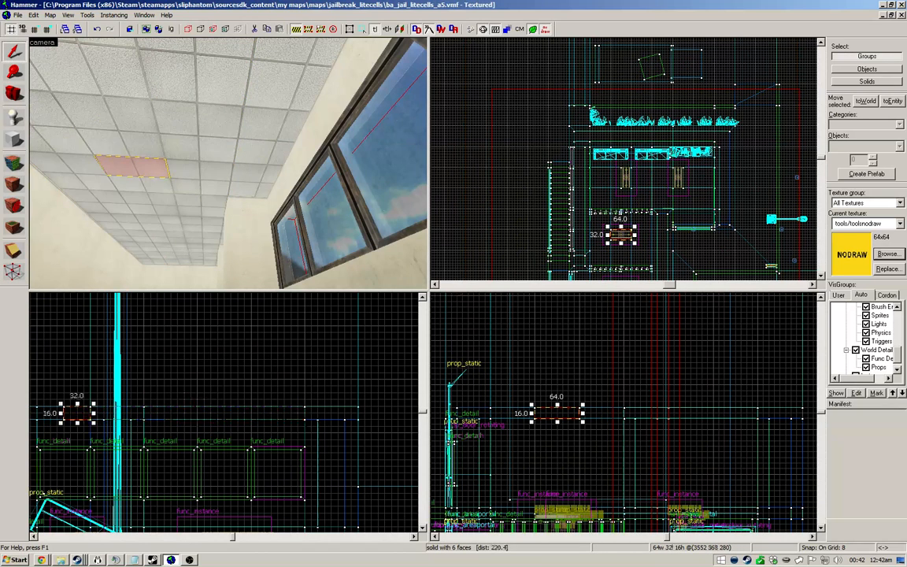
pyautogui.press('z')
pyautogui.click(229, 163)
pyautogui.press('z')
pyautogui.click(13, 251)
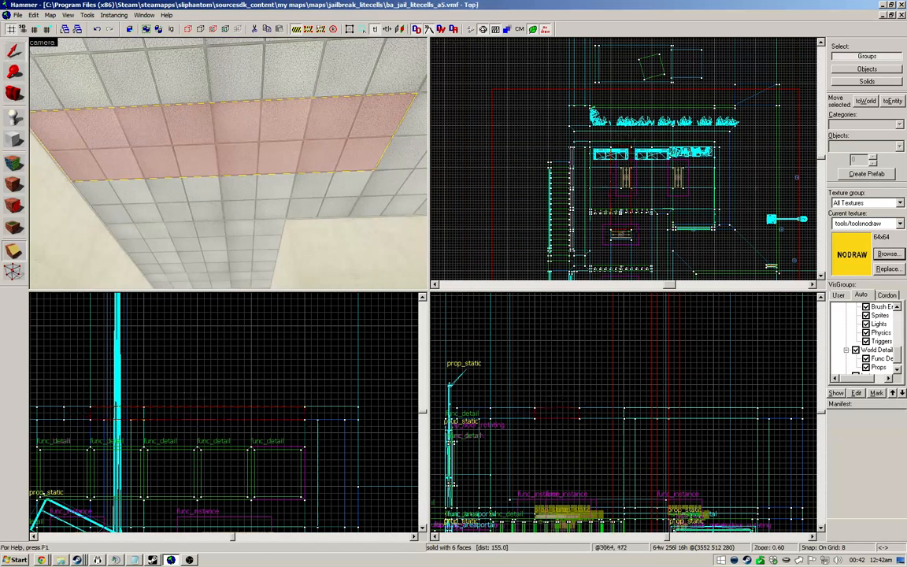
pyautogui.scroll(1, 626, 225)
pyautogui.scroll(5, 607, 165)
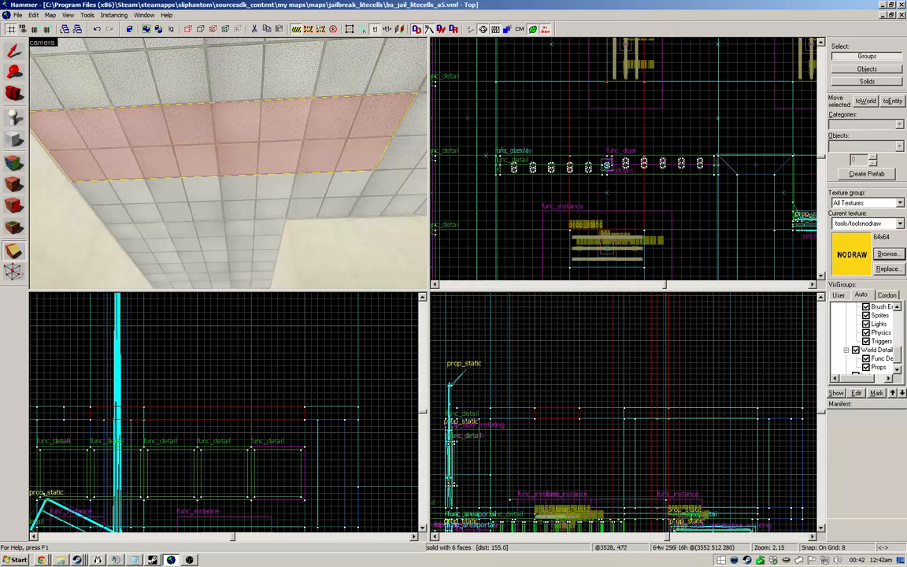
pyautogui.scroll(-4, 607, 166)
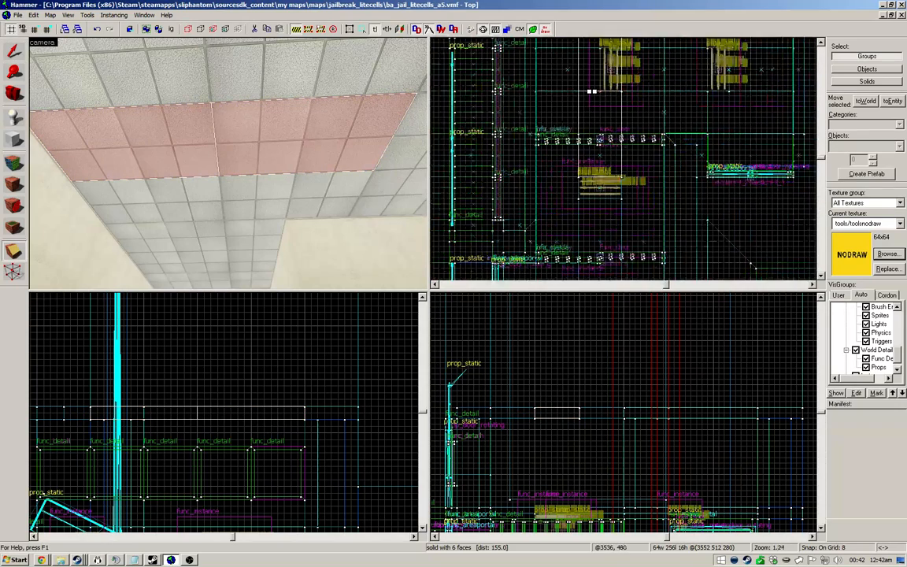
# Step: Clip the far 128-unit middle piece into 32 and 96-unit lengths and check both pieces
pyautogui.scroll(3, 591, 95)
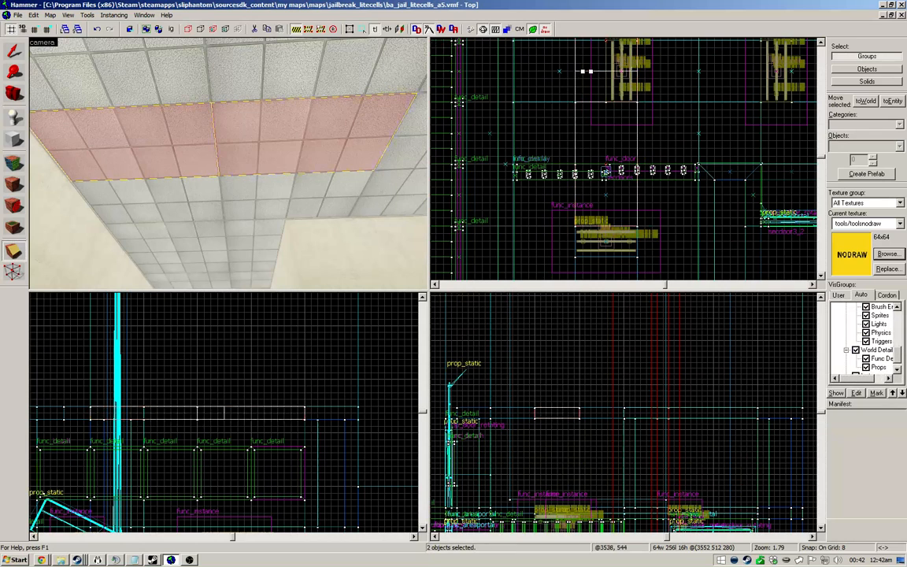
pyautogui.press('Return')
pyautogui.hotkey('shift', 's')
pyautogui.click(191, 141)
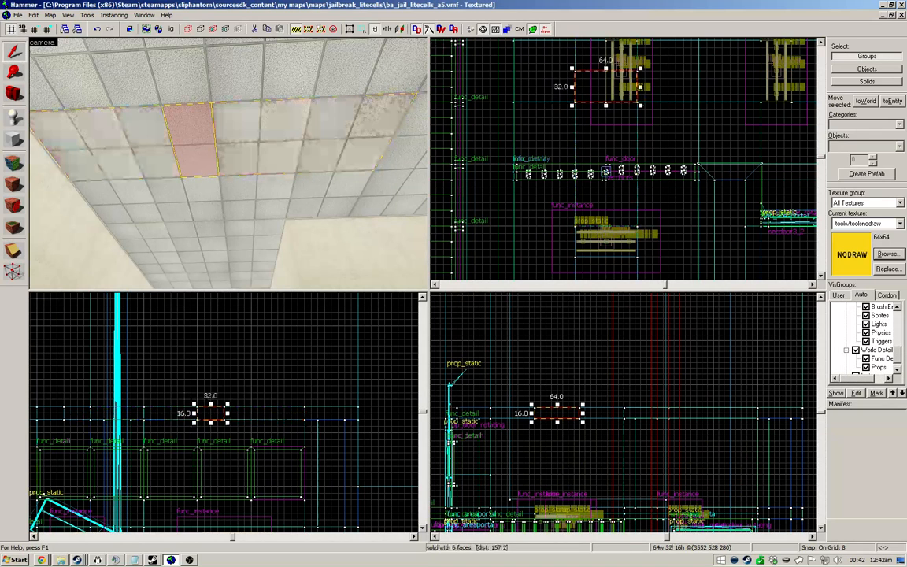
pyautogui.scroll(-2, 623, 184)
pyautogui.click(129, 142)
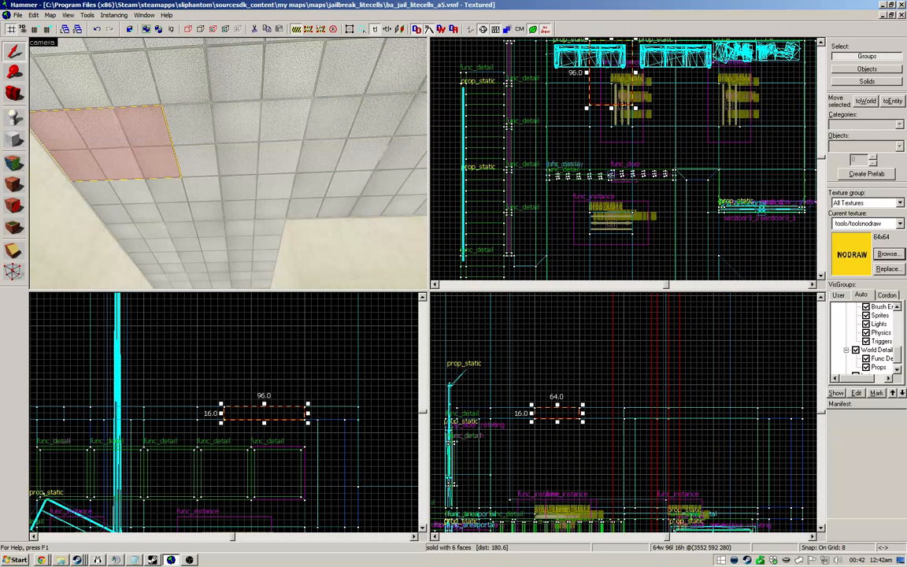
# Step: Select all four 64 by 32 sections spaced along the middle ceiling strip, leaving out the longer pieces between them
pyautogui.press('z')
pyautogui.press('w')
pyautogui.click(228, 163)
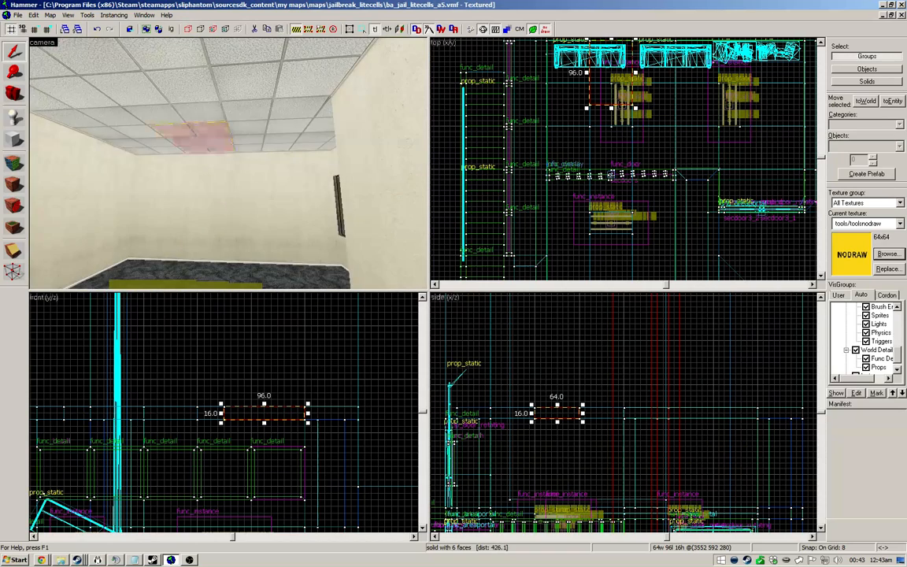
pyautogui.press('z')
pyautogui.click(306, 146)
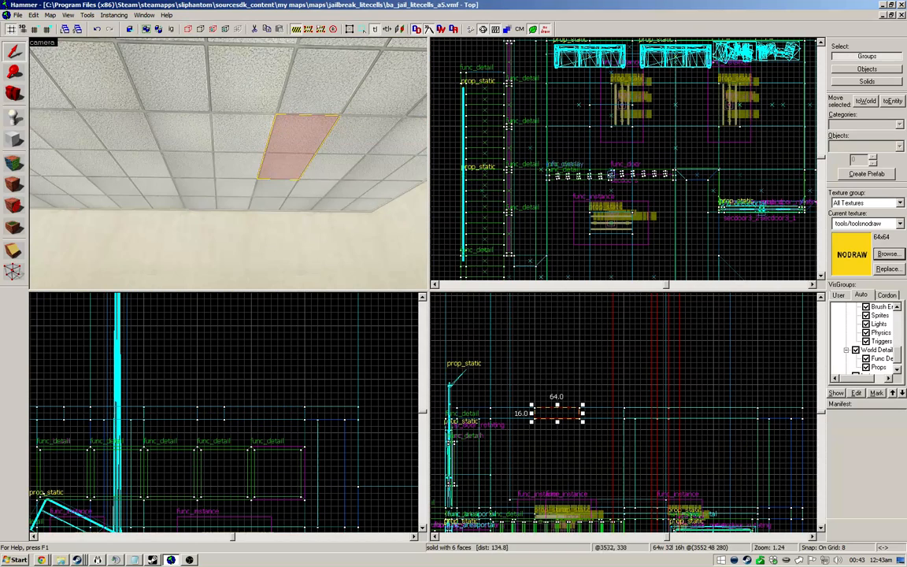
pyautogui.press('a')
pyautogui.keyDown('ctrl'); pyautogui.click(76, 132); pyautogui.keyUp('ctrl')
pyautogui.press('d')
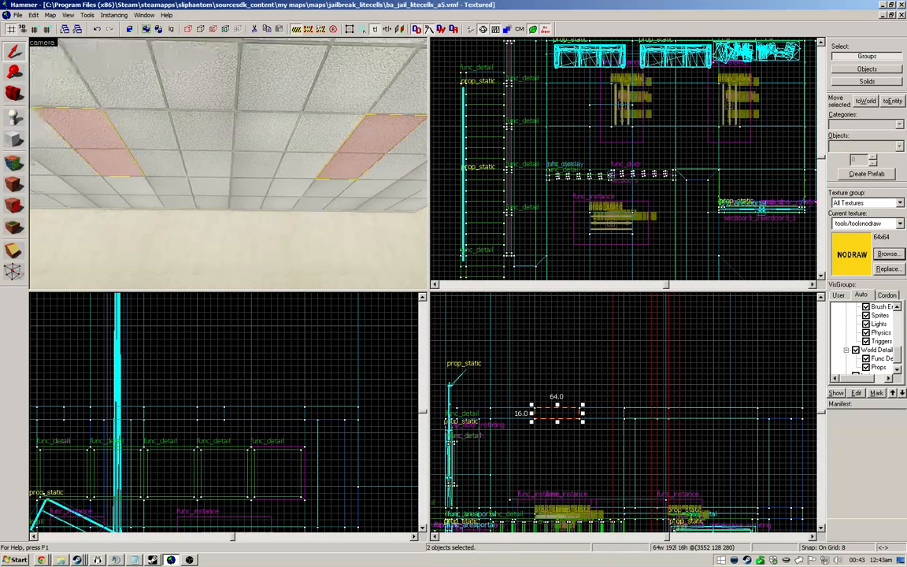
pyautogui.press('a')
pyautogui.keyDown('ctrl'); pyautogui.click(236, 142); pyautogui.keyUp('ctrl')
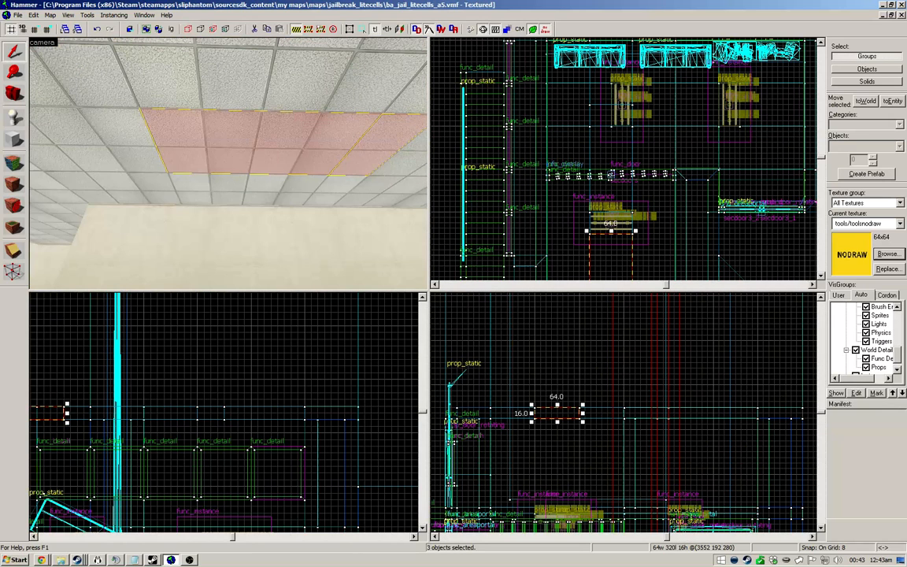
pyautogui.keyDown('ctrl'); pyautogui.click(236, 141); pyautogui.keyUp('ctrl')
pyautogui.press('a')
pyautogui.keyDown('ctrl'); pyautogui.click(236, 141); pyautogui.keyUp('ctrl')
pyautogui.press('a')
pyautogui.keyDown('ctrl'); pyautogui.click(160, 141); pyautogui.keyUp('ctrl')
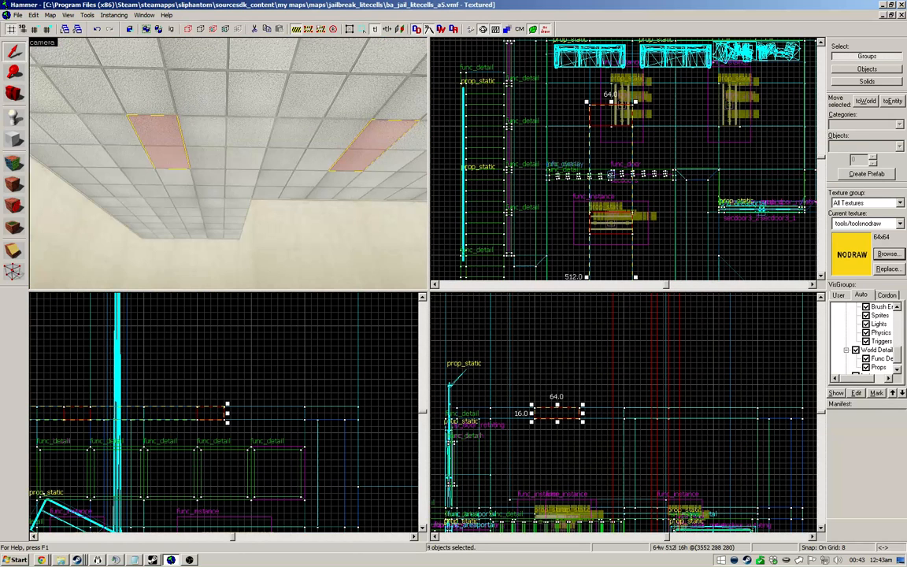
# Step: Raise the undersides of the four sections to make them 8 units thick and texture them with tools/toolsnodraw
pyautogui.moveTo(560, 422); pyautogui.dragTo(558, 416)
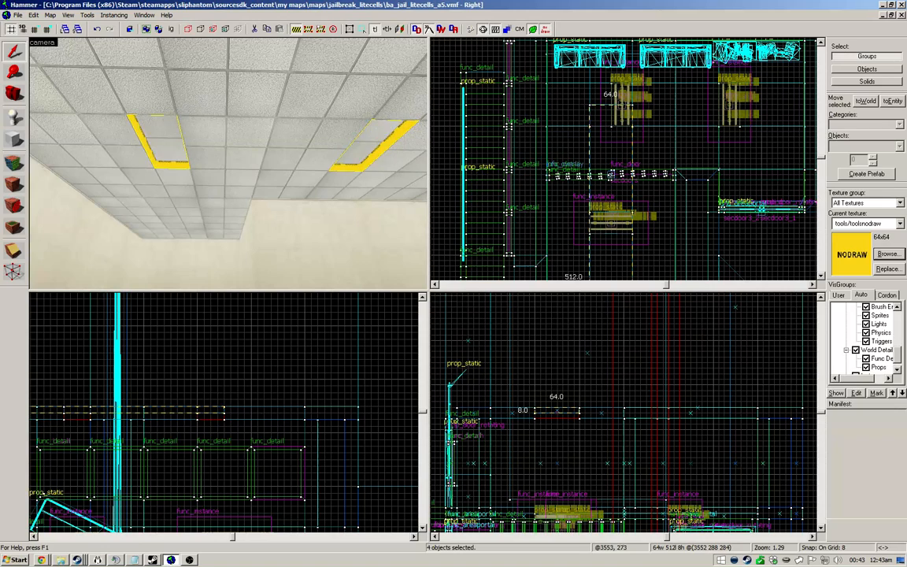
pyautogui.click(13, 184)
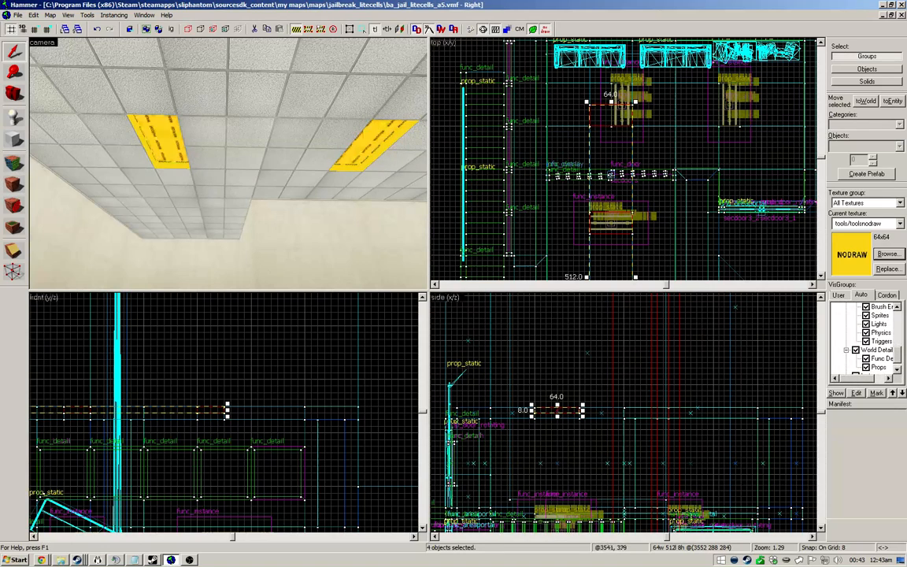
pyautogui.press('Escape')
# Step: Copy the ceiling light func_instance from the cell area and place the copy in a recessed ceiling section of the carpeted room
pyautogui.press('z')
pyautogui.press('w')
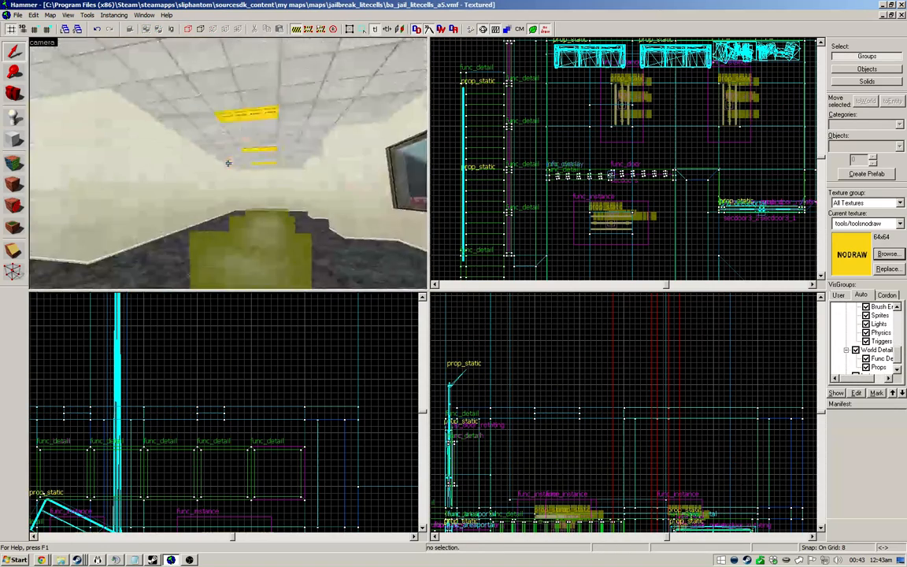
pyautogui.press('w')
pyautogui.press('w')
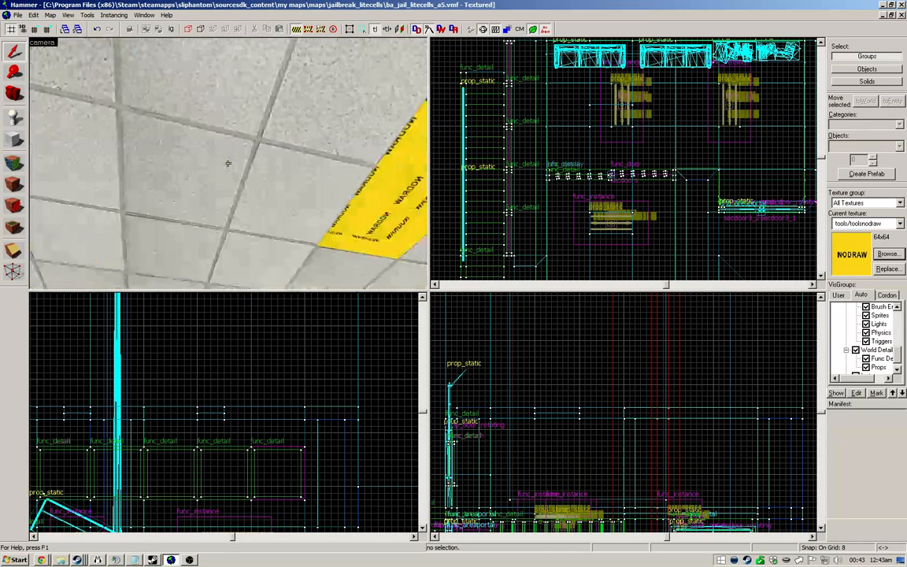
pyautogui.press('z')
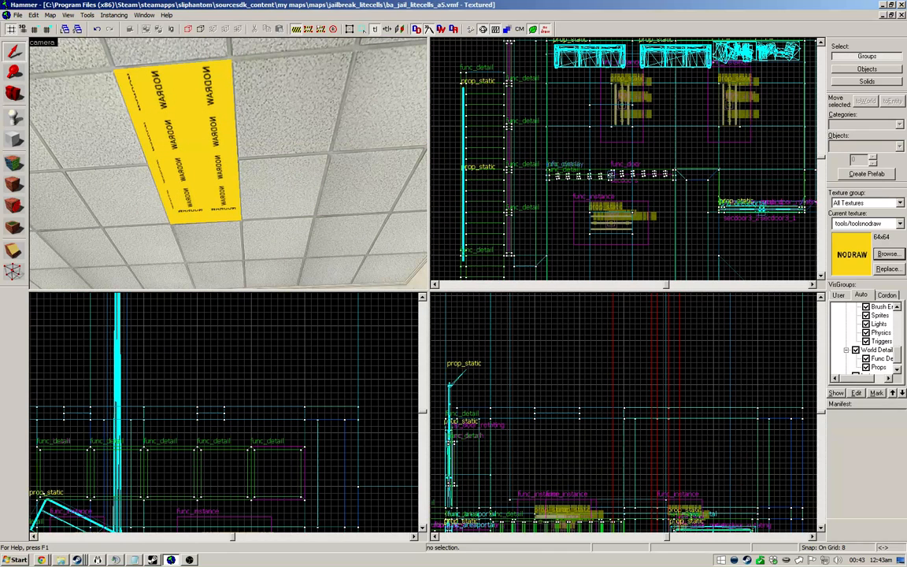
pyautogui.press('z')
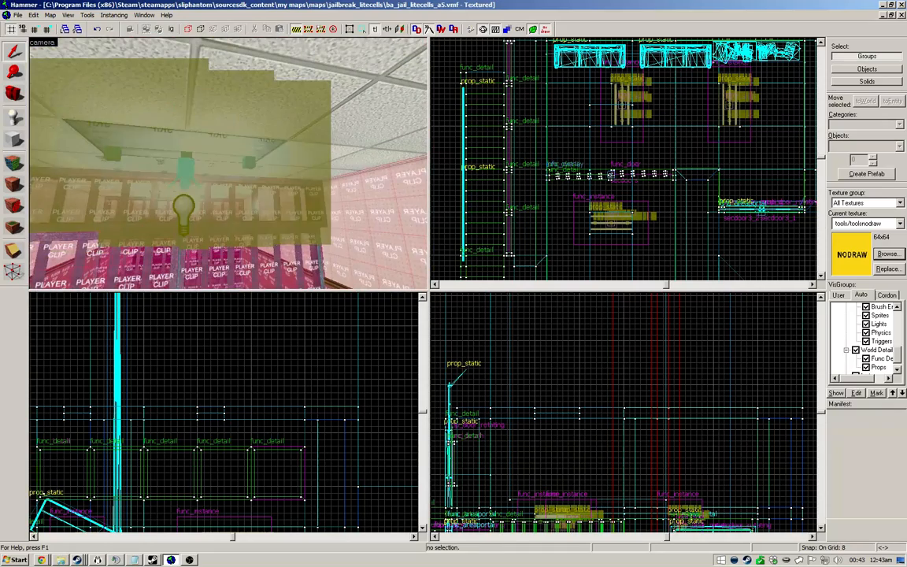
pyautogui.click(228, 163)
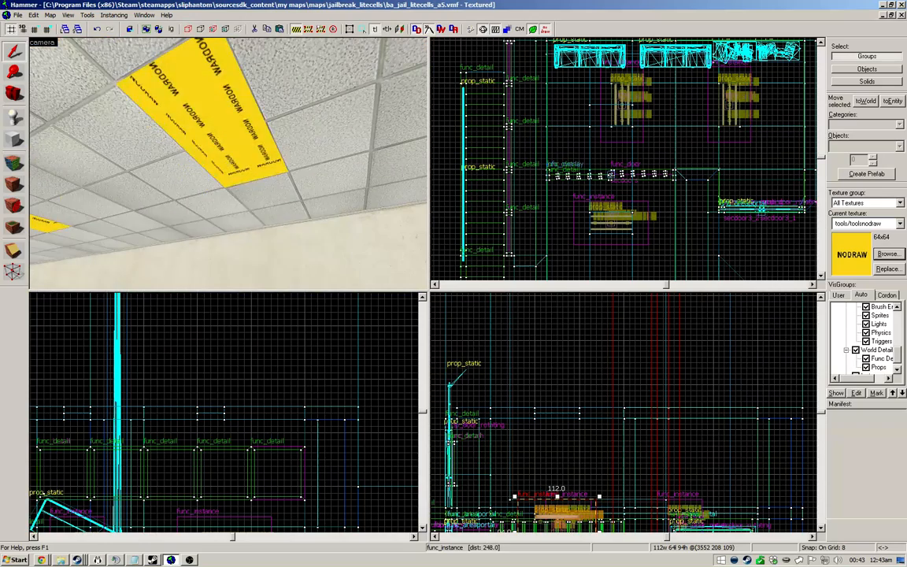
pyautogui.hotkey('ctrl', 'v')
pyautogui.hotkey('ctrl', 'e')
pyautogui.press('z')
pyautogui.moveTo(629, 395)
pyautogui.mouseDown()
pyautogui.moveTo(634, 389)
pyautogui.moveTo(617, 381)
pyautogui.mouseUp()
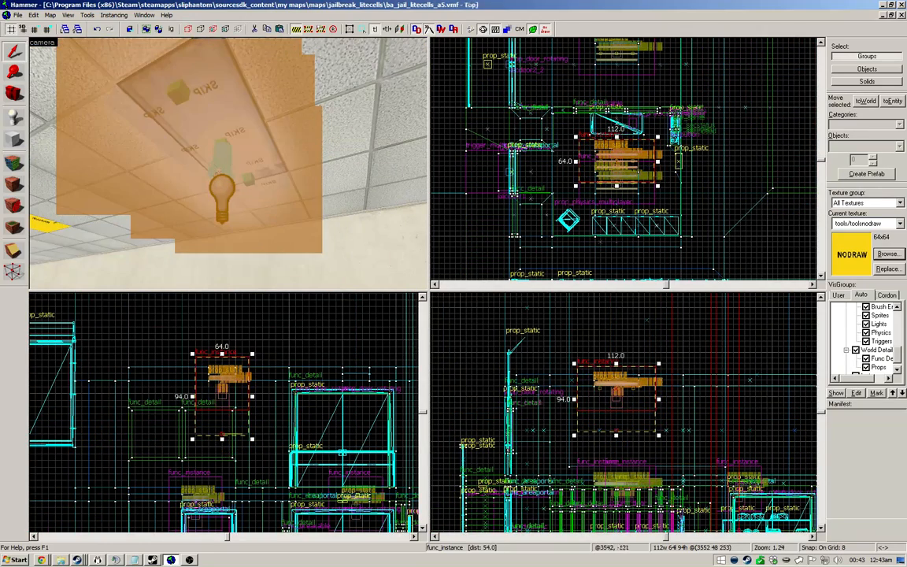
pyautogui.press('Escape')
# Step: Open the placed light's ceilinglite instance file for editing from its object properties
pyautogui.click(206, 126)
pyautogui.doubleClick(207, 126)
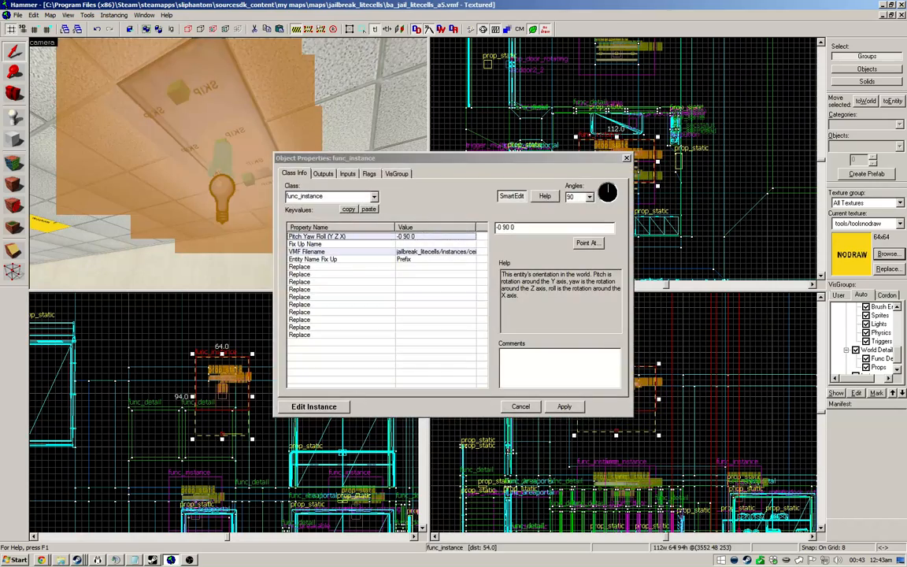
pyautogui.click(320, 406)
pyautogui.press('z')
pyautogui.press('w')
pyautogui.press('s')
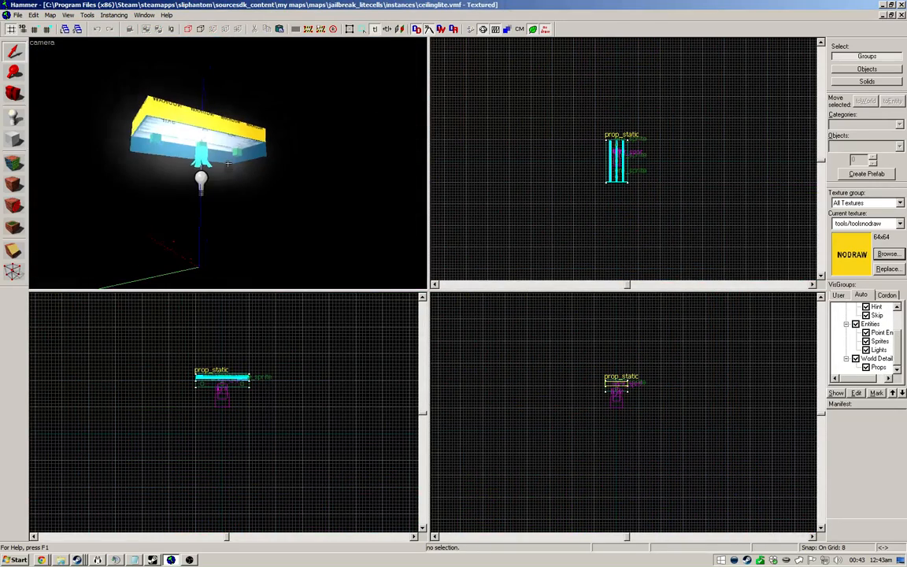
# Step: Select the 8-unit-thick brush under the light fixture and hide the Tool Brushes visgroup
pyautogui.press('z')
pyautogui.click(229, 160)
pyautogui.moveTo(898, 347); pyautogui.dragTo(897, 340)
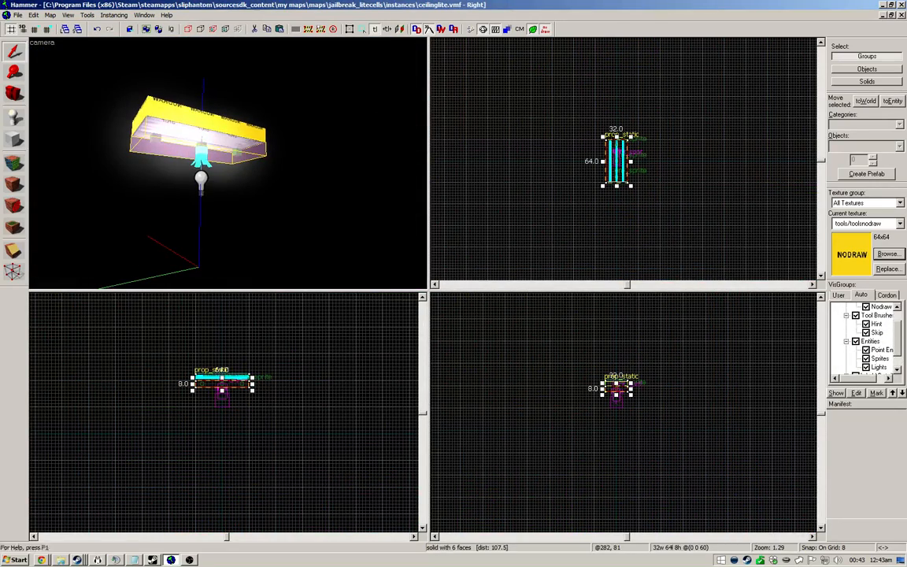
pyautogui.click(856, 315)
# Step: Move the 64 by 32 nodraw housing brush 48 units sideways, clear of the light fixture
pyautogui.press('z')
pyautogui.press('w')
pyautogui.press('z')
pyautogui.click(228, 162)
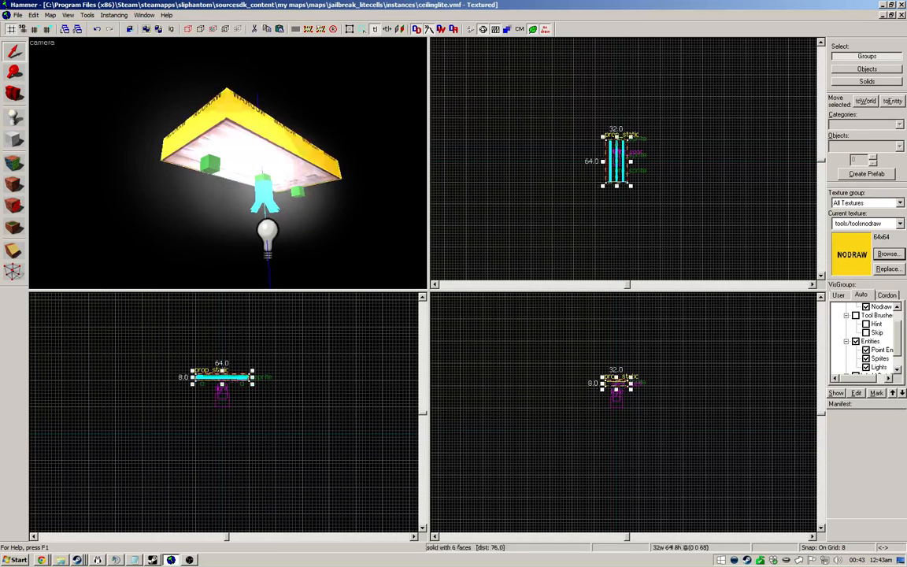
pyautogui.scroll(5, 575, 155)
pyautogui.moveTo(697, 144); pyautogui.dragTo(618, 143)
pyautogui.press('z')
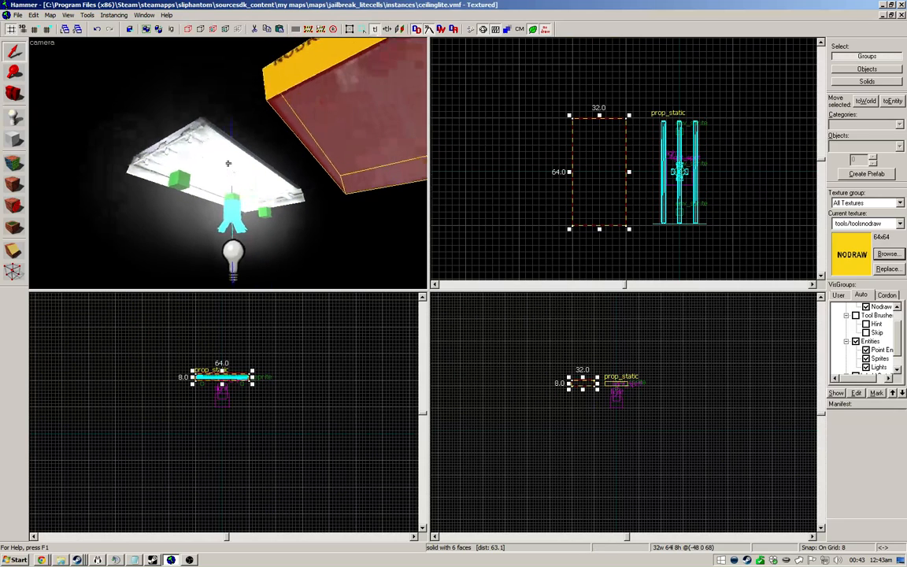
# Step: Examine the glass texture on the underside face of the nodraw housing brush and look through the glass textures
pyautogui.scroll(5, 564, 391)
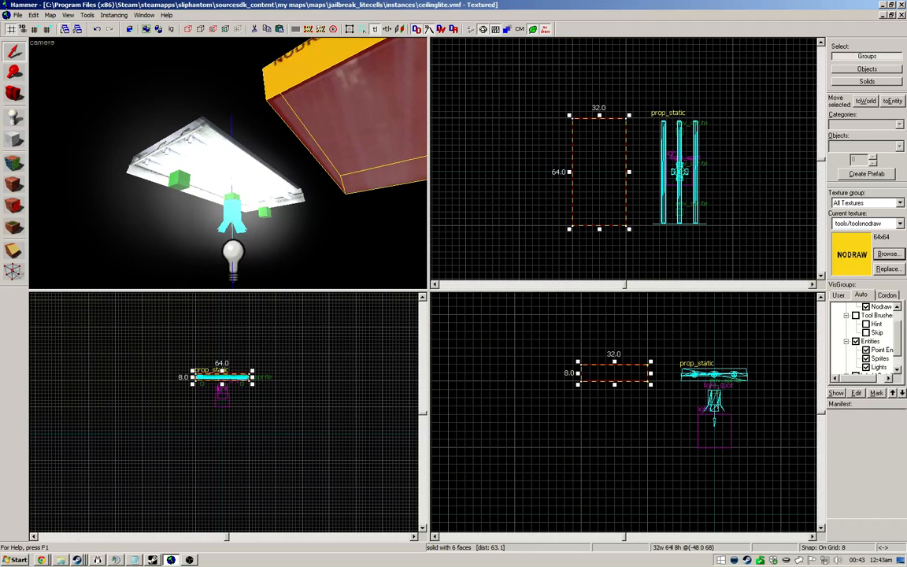
pyautogui.click(48, 29)
pyautogui.press('Escape')
pyautogui.press('z')
pyautogui.press('w')
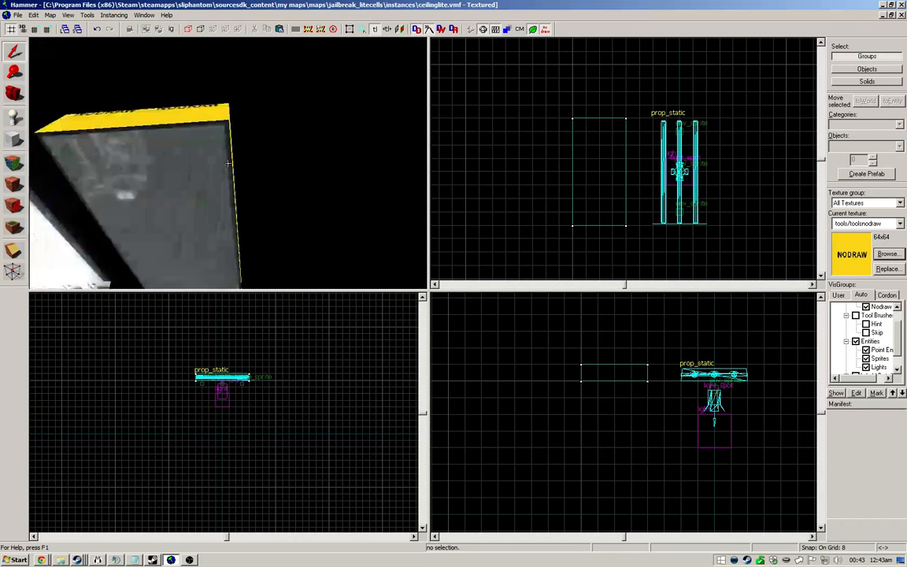
pyautogui.hotkey('shift', 'a')
pyautogui.click(229, 163)
pyautogui.press('s')
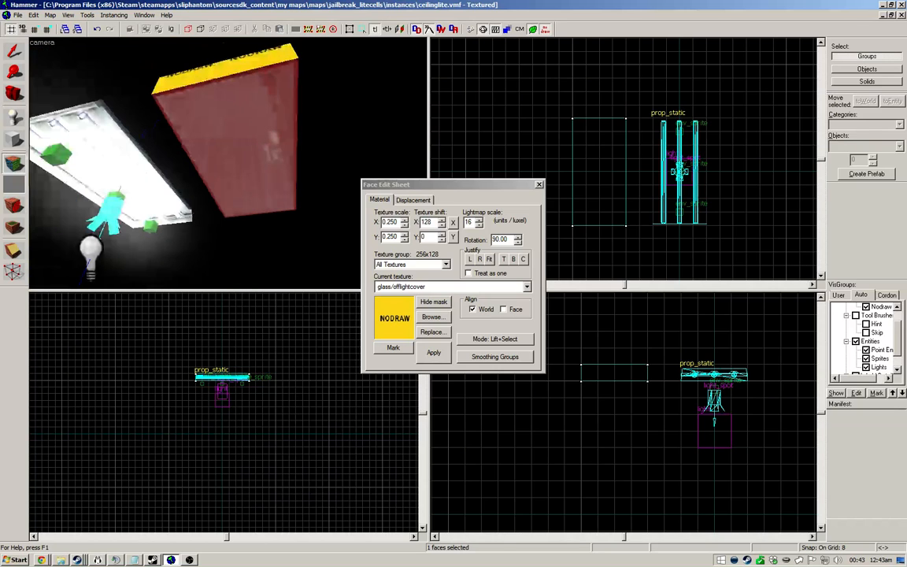
pyautogui.hotkey('shift', 's')
pyautogui.hotkey('shift', 'a')
pyautogui.click(228, 163)
pyautogui.click(434, 317)
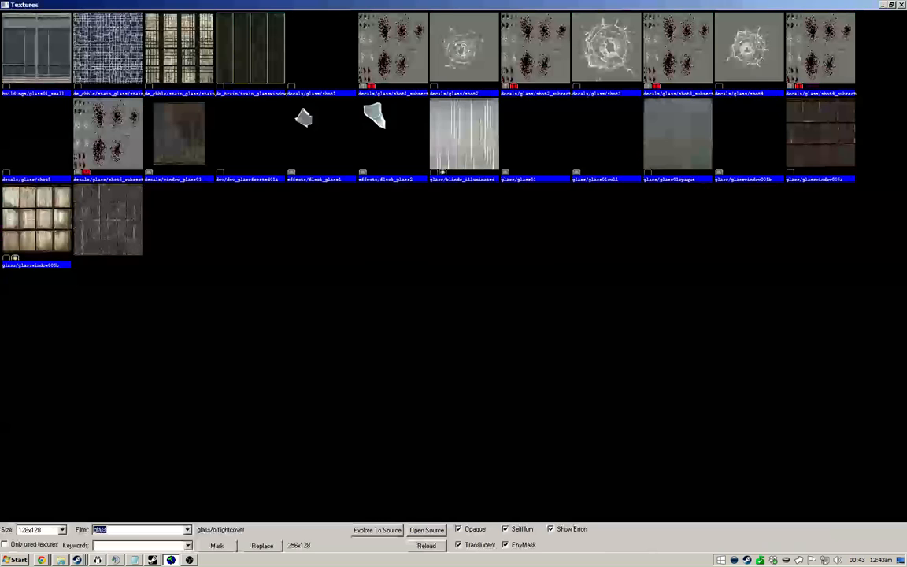
pyautogui.press('Escape')
pyautogui.hotkey('shift', 's')
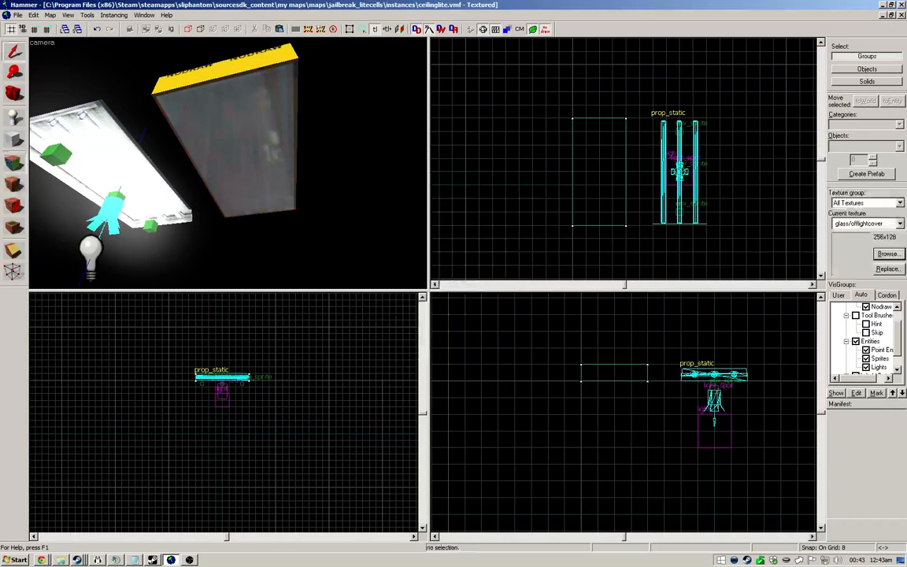
pyautogui.press('Escape')
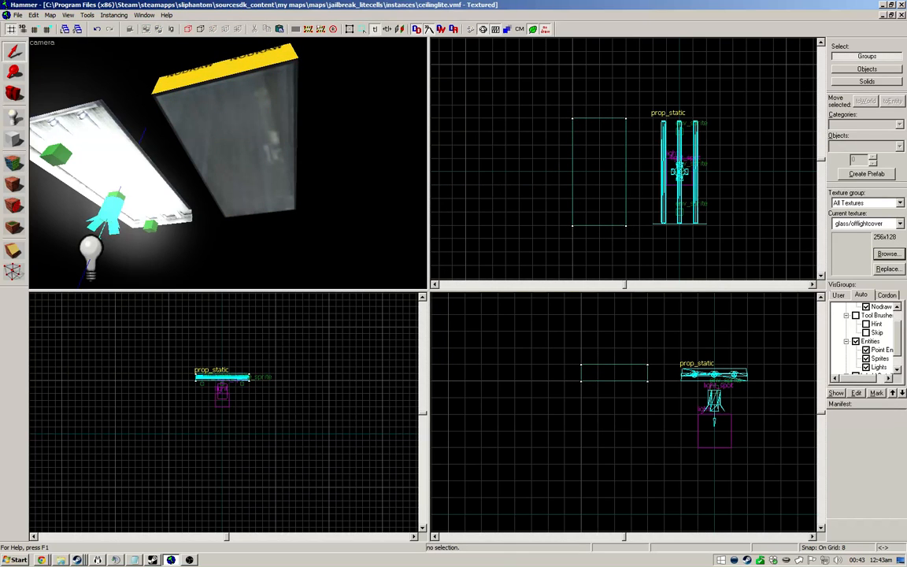
# Step: Pick the glass/offlightcover_off texture, try it on the housing brush's underside face, and undo the application
pyautogui.click(889, 254)
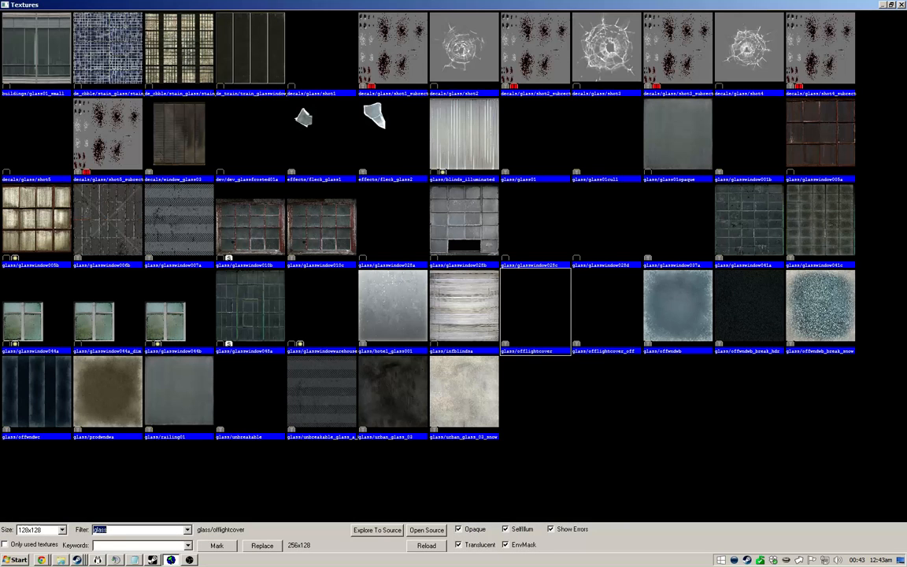
pyautogui.click(119, 530)
pyautogui.doubleClick(607, 309)
pyautogui.hotkey('shift', 'a')
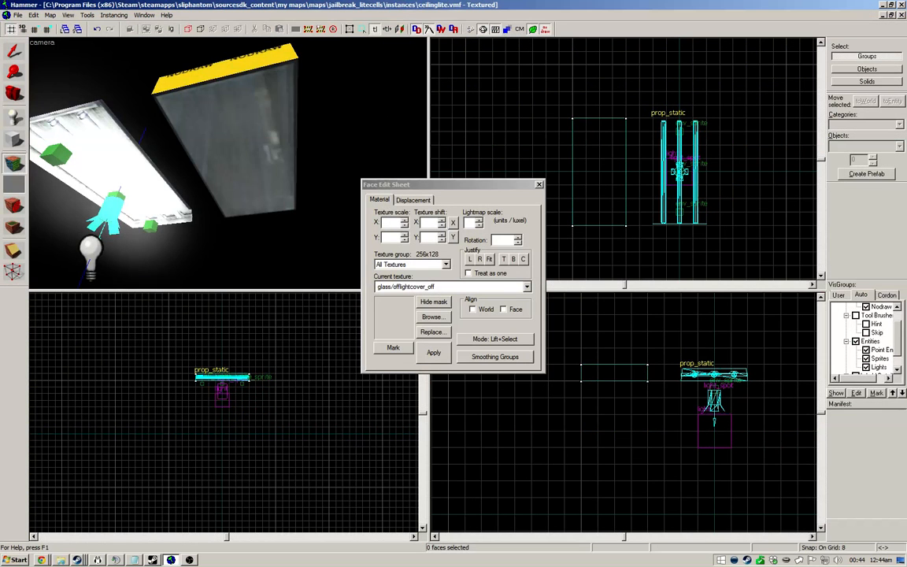
pyautogui.rightClick(240, 142)
pyautogui.hotkey('ctrl', 'z')
pyautogui.hotkey('shift', 's')
# Step: Compare the fluorescent fixture prop with the separate glass-covered housing brush by selecting each in turn
pyautogui.press('z')
pyautogui.click(229, 164)
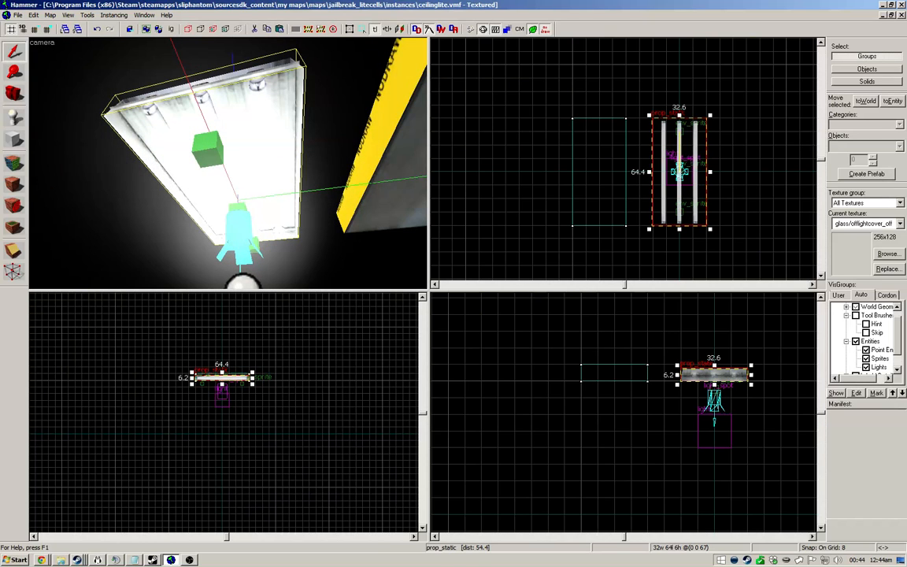
pyautogui.press('s')
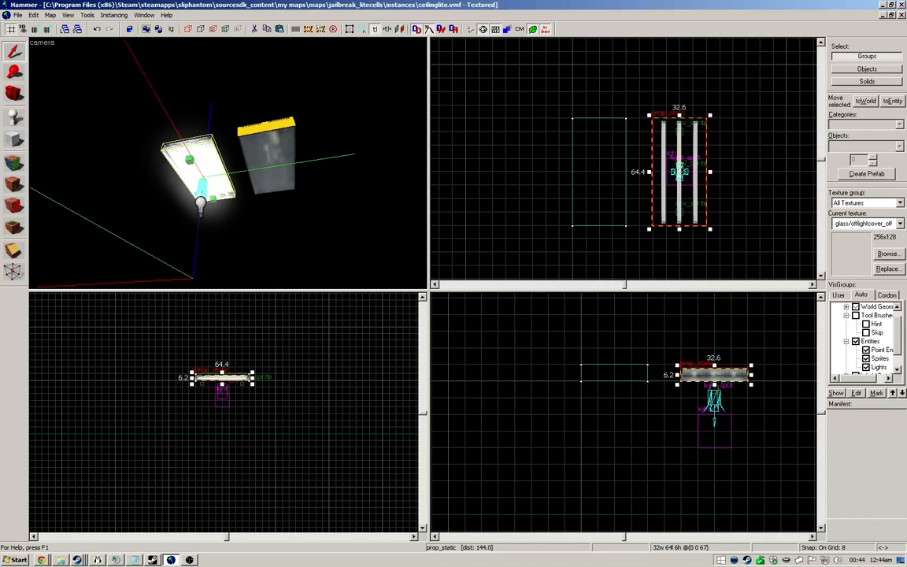
pyautogui.scroll(-2, 520, 152)
pyautogui.scroll(1, 536, 152)
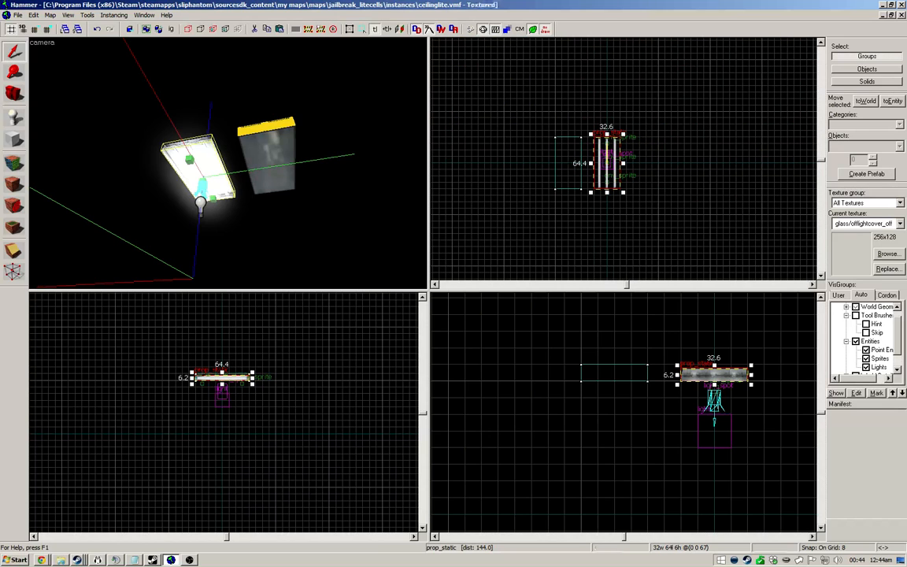
pyautogui.press('w')
pyautogui.click(315, 150)
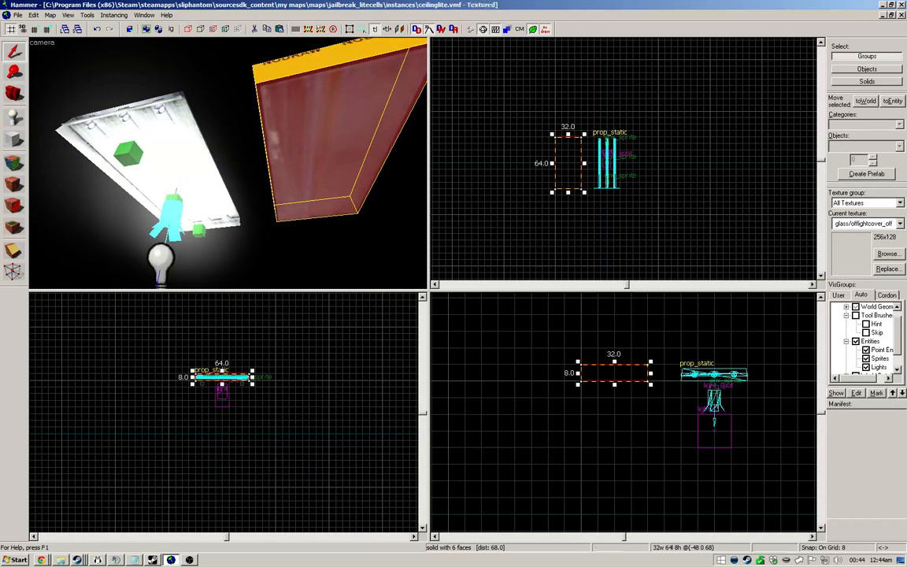
pyautogui.click(183, 157)
pyautogui.click(323, 154)
pyautogui.click(182, 158)
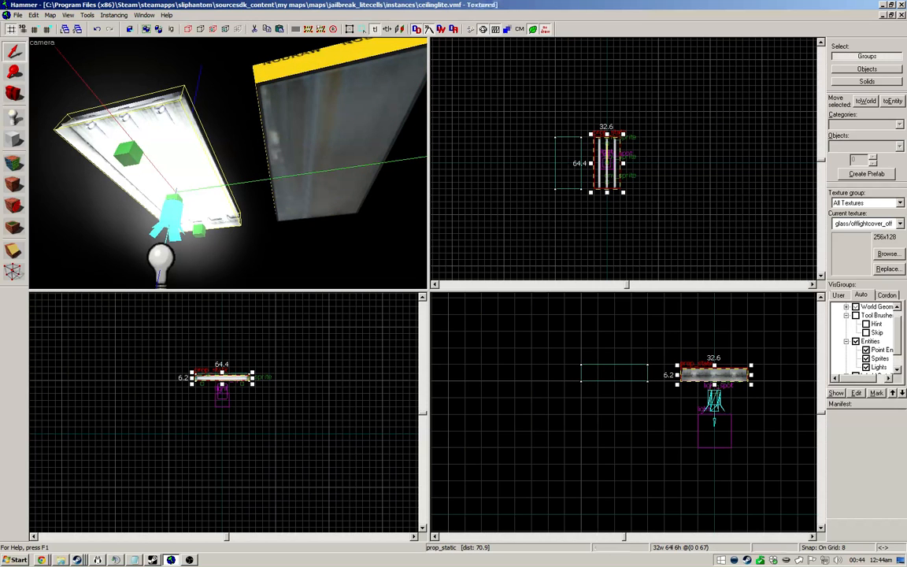
# Step: Move the 64 by 32 housing brush back 48 units sideways over the light fixture and deselect it
pyautogui.click(331, 150)
pyautogui.moveTo(564, 159); pyautogui.dragTo(605, 160)
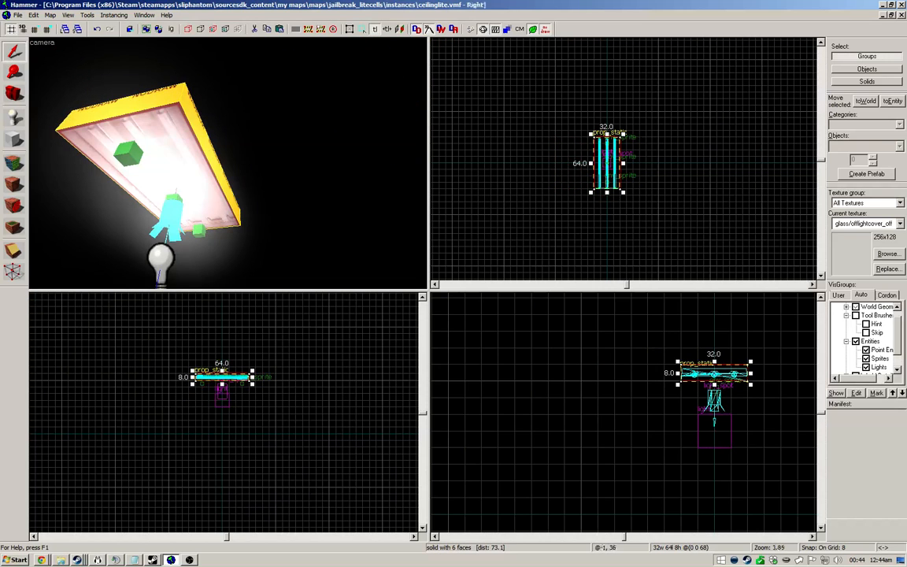
pyautogui.scroll(5, 740, 386)
pyautogui.scroll(-7, 602, 400)
pyautogui.scroll(6, 649, 386)
pyautogui.scroll(3, 486, 442)
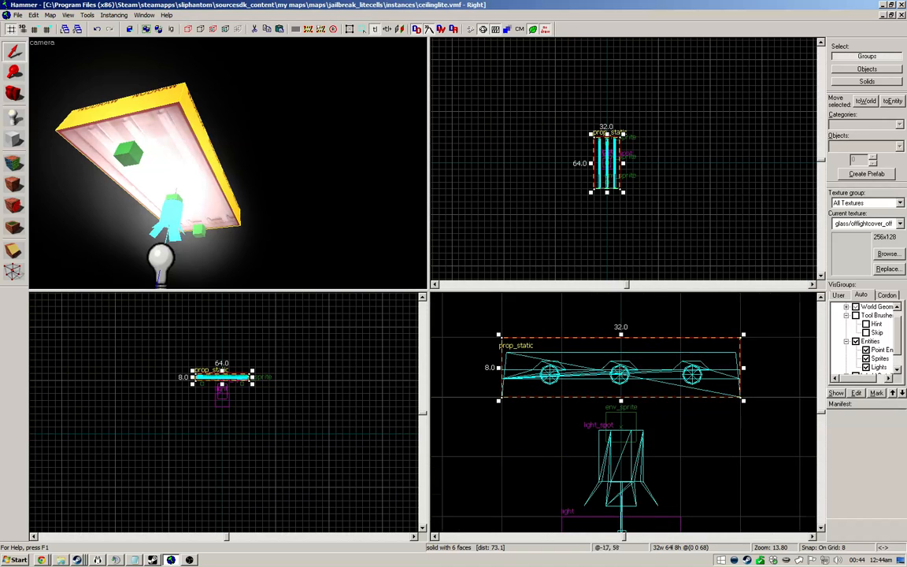
pyautogui.scroll(-2, 492, 445)
pyautogui.click(707, 412)
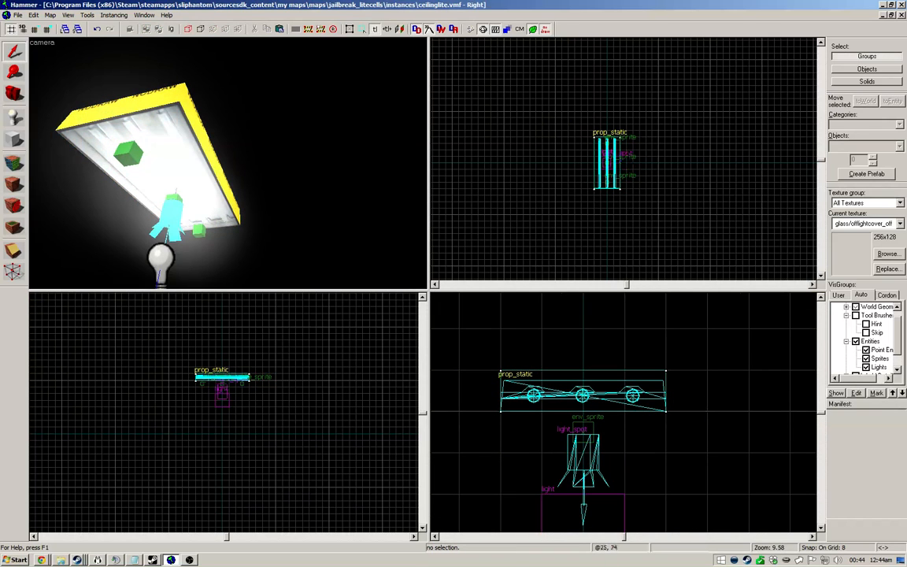
# Step: Check the light_spot entity's brightness and its inner and outer angles in its object properties
pyautogui.press('z')
pyautogui.press('w')
pyautogui.press('s')
pyautogui.doubleClick(214, 147)
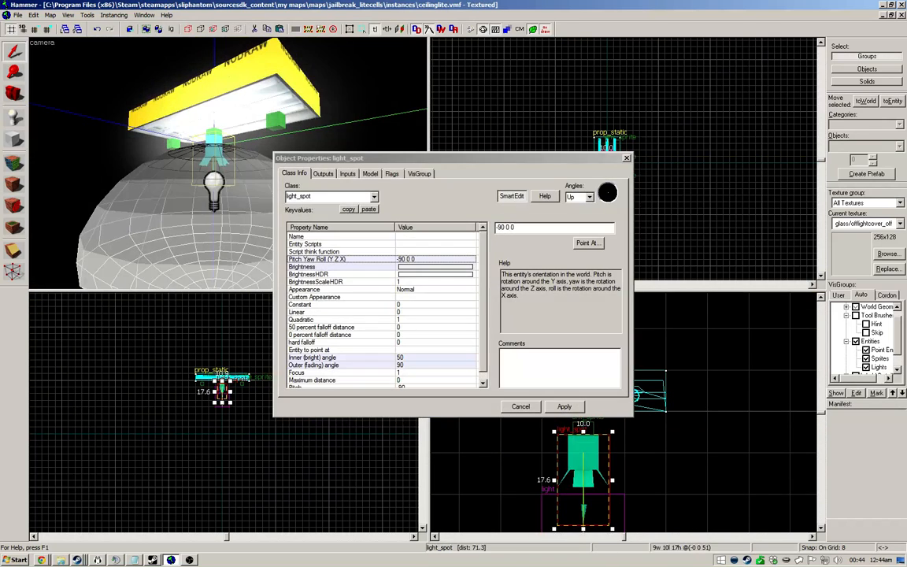
pyautogui.click(315, 267)
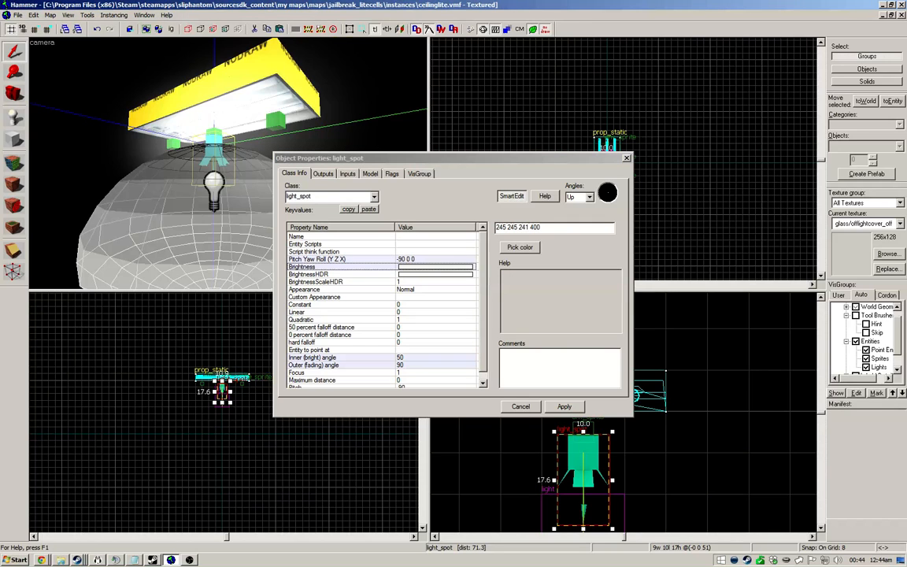
pyautogui.click(483, 384)
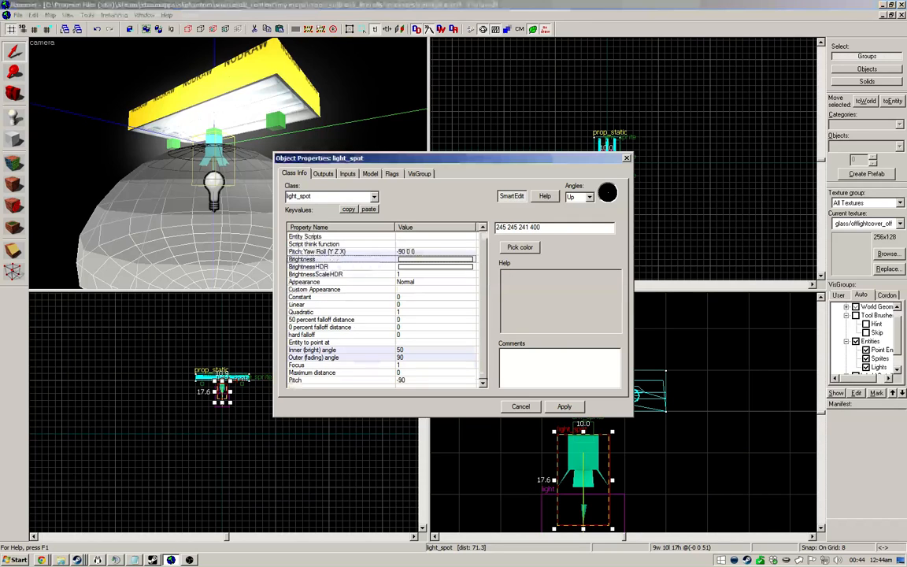
pyautogui.click(331, 343)
pyautogui.click(331, 350)
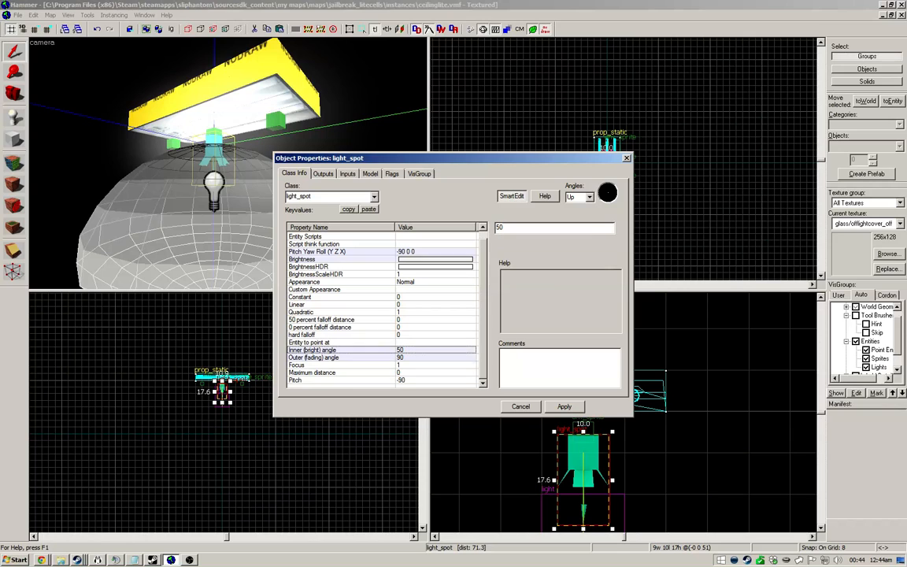
pyautogui.click(331, 357)
# Step: Check the brightness of the light entity below the spotlight, leaving its properties unchanged
pyautogui.click(213, 189)
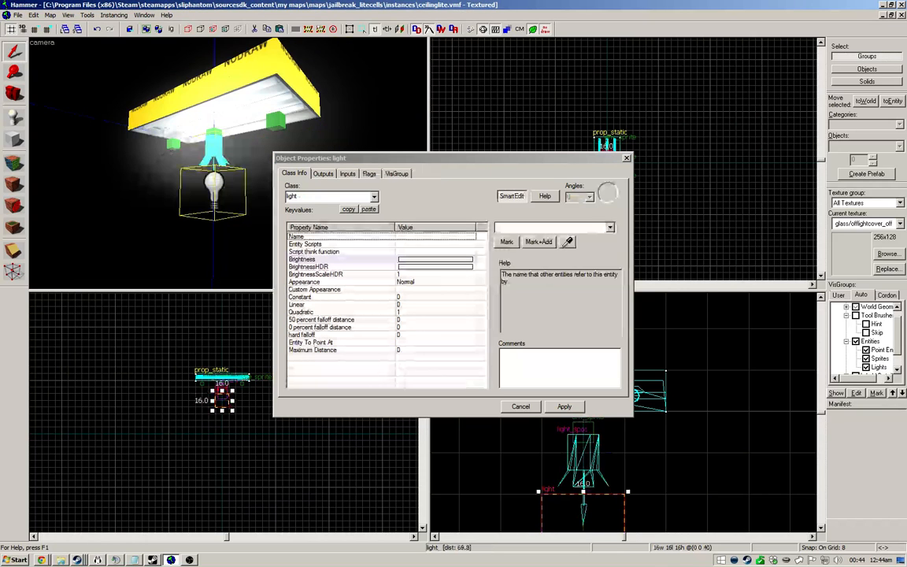
pyautogui.click(331, 259)
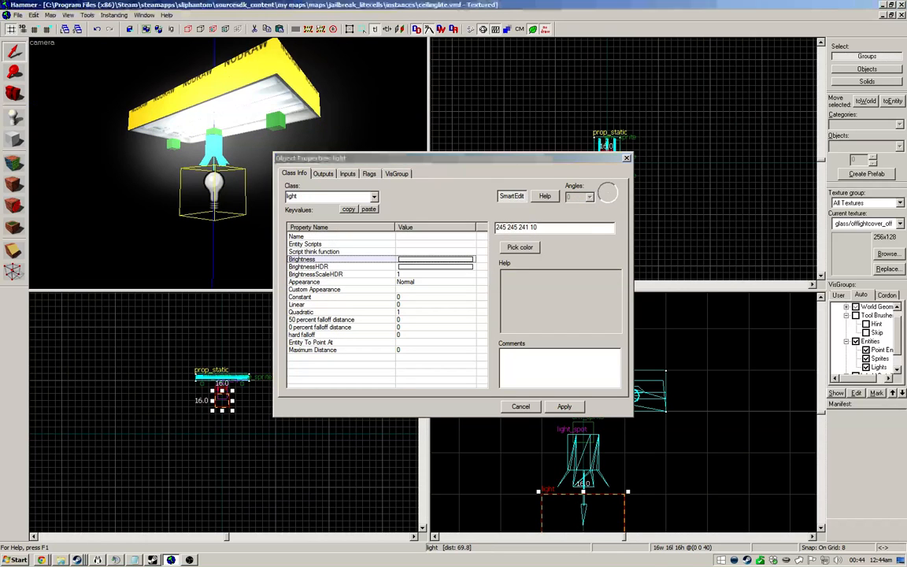
pyautogui.click(521, 407)
pyautogui.press('Escape')
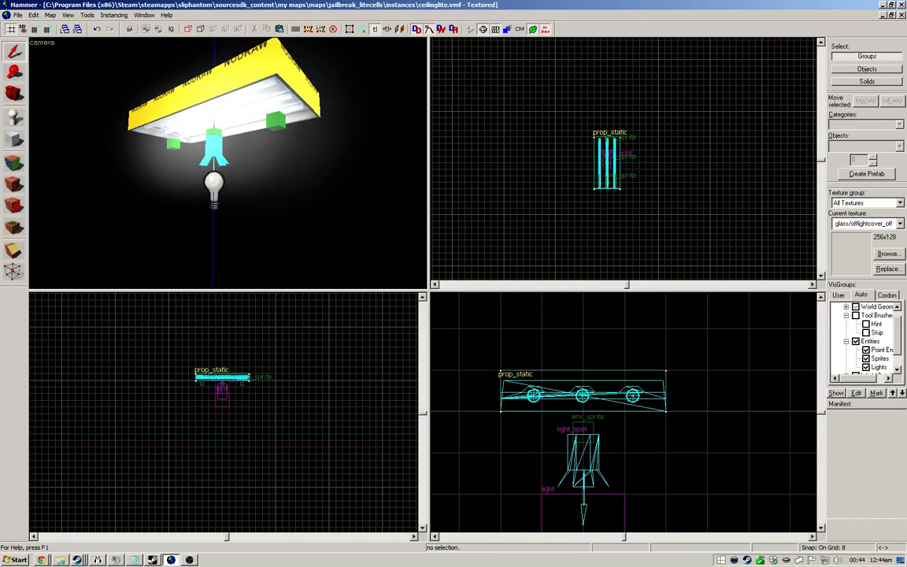
pyautogui.click(213, 148)
pyautogui.scroll(-4, 213, 164)
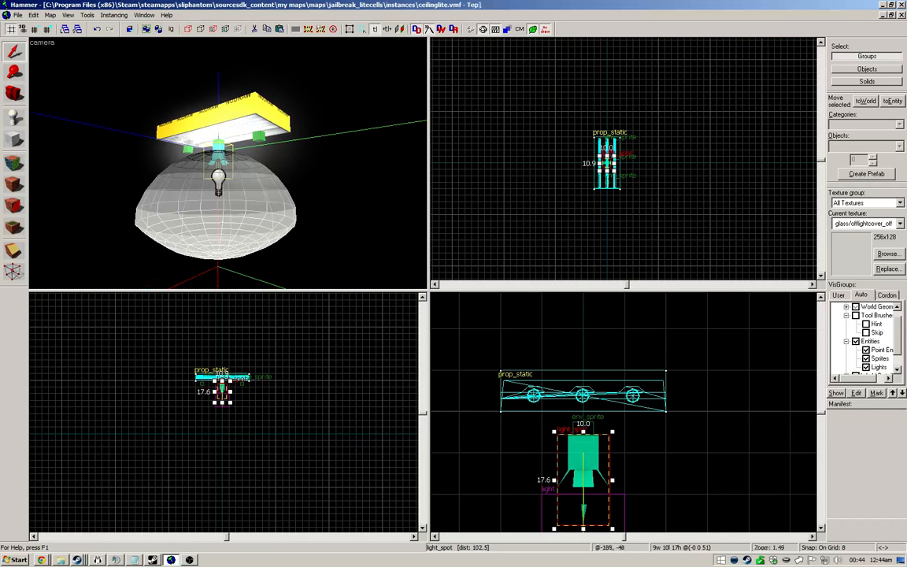
pyautogui.press('Escape')
pyautogui.doubleClick(218, 180)
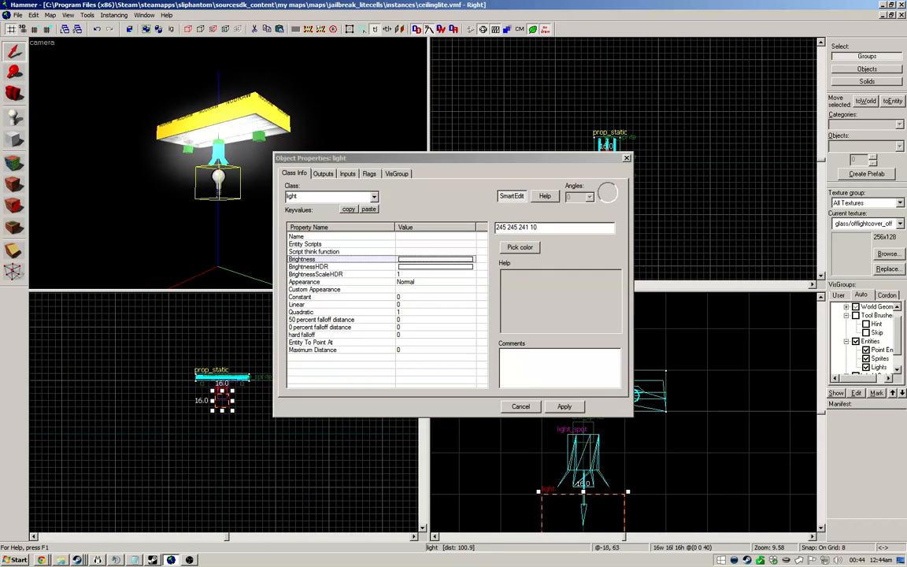
pyautogui.press('Escape')
pyautogui.press('Escape')
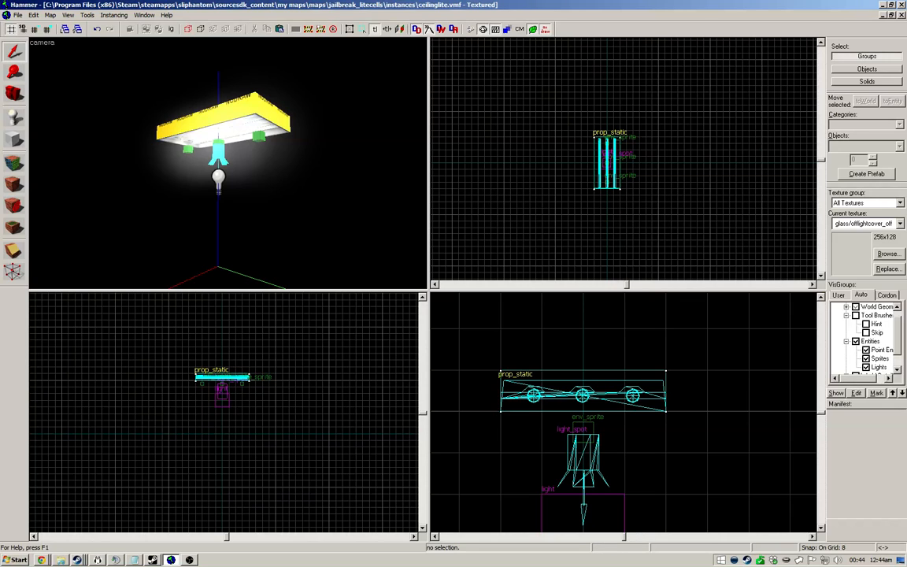
# Step: Inspect the three env_sprite entities beneath the fixture by selecting them one after another
pyautogui.click(260, 137)
pyautogui.click(219, 143)
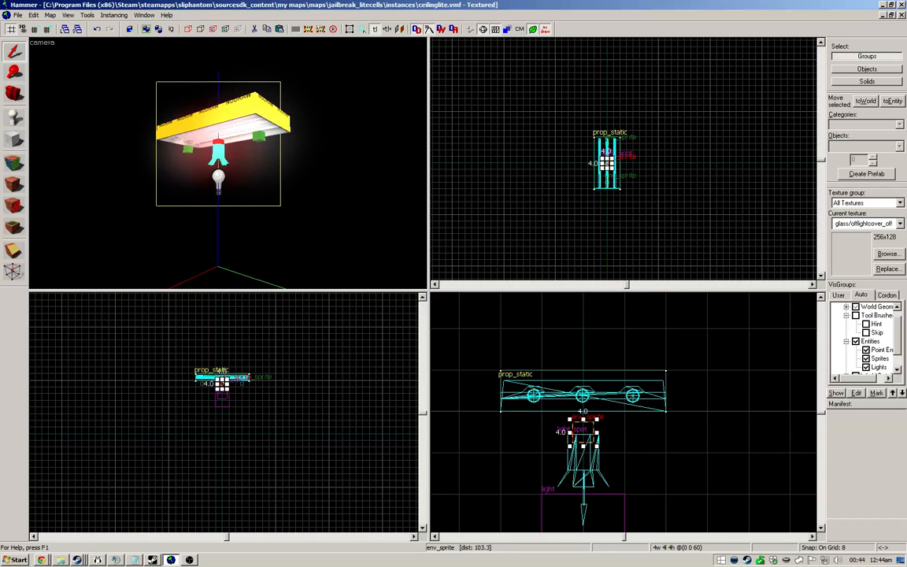
pyautogui.click(189, 148)
pyautogui.press('Escape')
pyautogui.press('z')
pyautogui.press('w')
pyautogui.press('z')
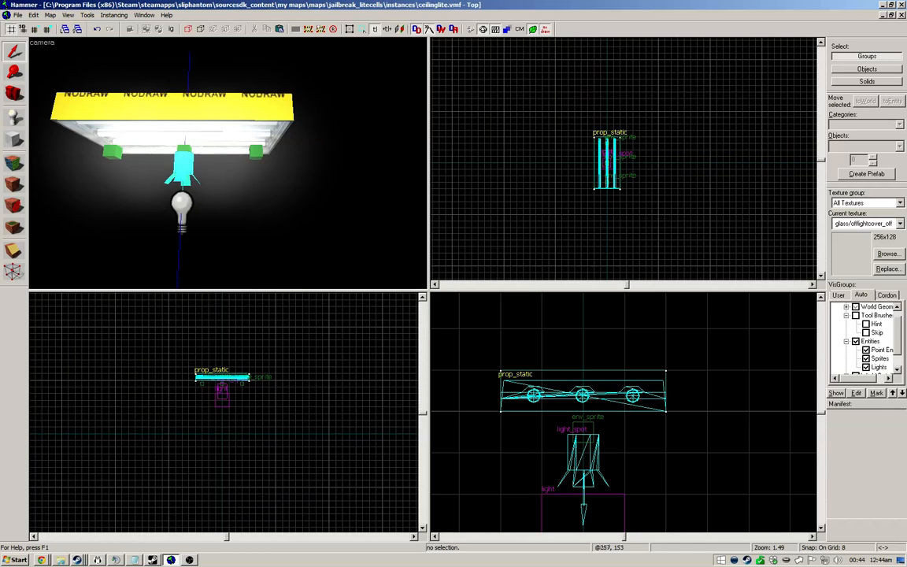
# Step: Close the ceilinglite instance file and return to the ba_jail_litecells_a5 map with nothing selected
pyautogui.click(901, 14)
pyautogui.click(464, 314)
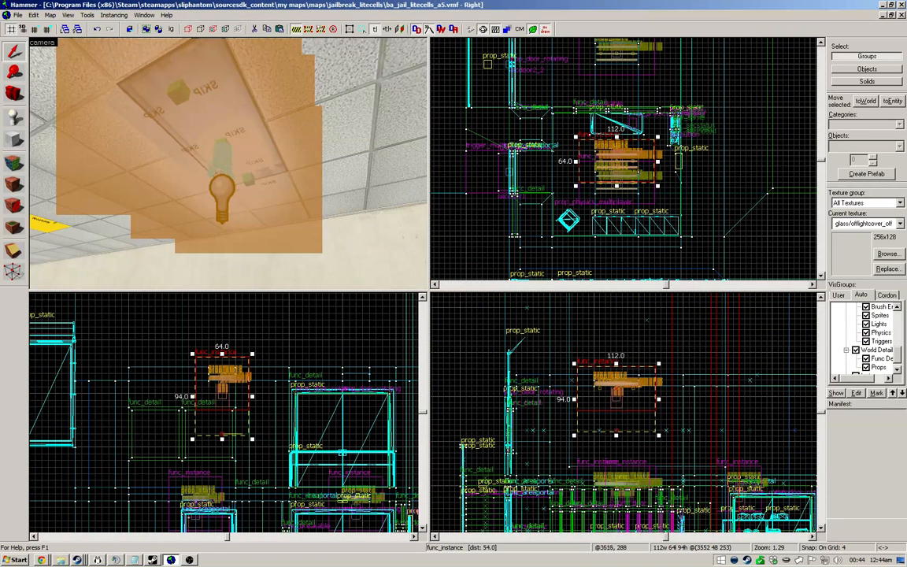
pyautogui.press('Escape')
pyautogui.press('z')
pyautogui.press('z')
# Step: Copy the ceiling light instance 160 units along the carpeted room into the next ceiling recess
pyautogui.click(228, 163)
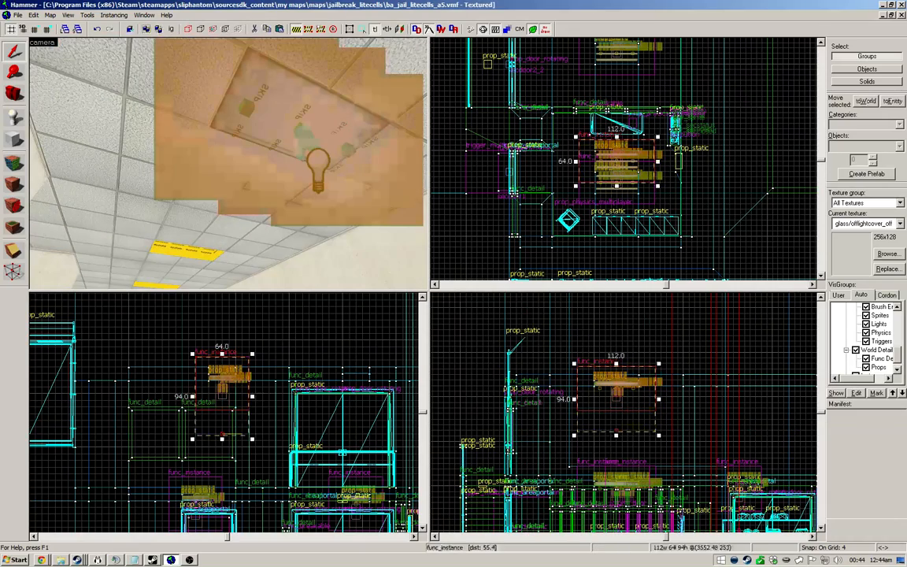
pyautogui.scroll(-4, 579, 209)
pyautogui.scroll(3, 590, 149)
pyautogui.keyDown('shift'); pyautogui.moveTo(605, 240); pyautogui.dragTo(605, 152); pyautogui.keyUp('shift')
pyautogui.scroll(-3, 598, 248)
pyautogui.scroll(3, 602, 172)
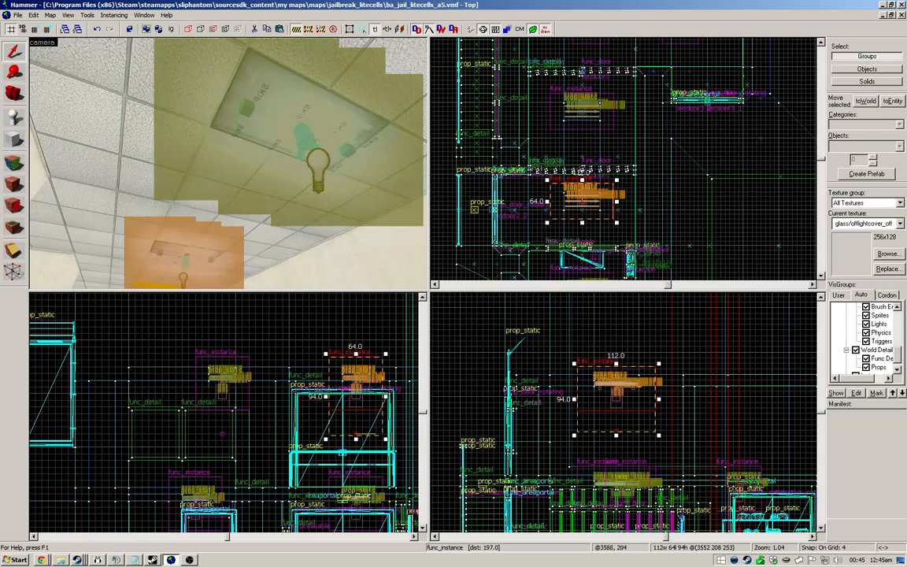
# Step: Place two more copies of the ceiling light instance in the remaining ceiling recesses of the carpeted room
pyautogui.keyDown('shift'); pyautogui.moveTo(601, 201); pyautogui.dragTo(601, 111); pyautogui.keyUp('shift')
pyautogui.scroll(-5, 592, 212)
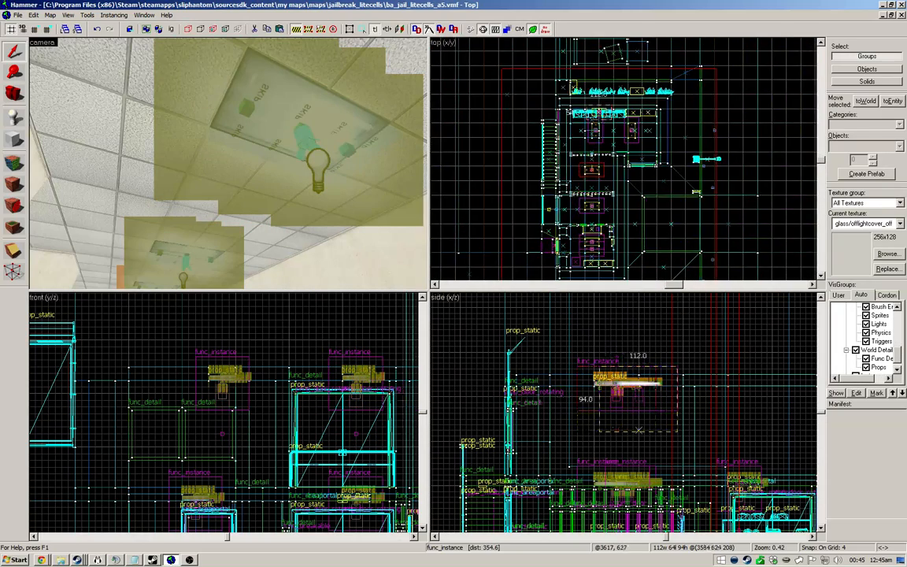
pyautogui.scroll(5, 600, 121)
pyautogui.moveTo(588, 255)
pyautogui.keyDown('shift'); pyautogui.mouseDown()
pyautogui.moveTo(599, 145)
pyautogui.moveTo(593, 160)
pyautogui.moveTo(538, 180)
pyautogui.moveTo(539, 170)
pyautogui.mouseUp(); pyautogui.keyUp('shift')
pyautogui.scroll(4, 599, 145)
pyautogui.press('Escape')
pyautogui.press('z')
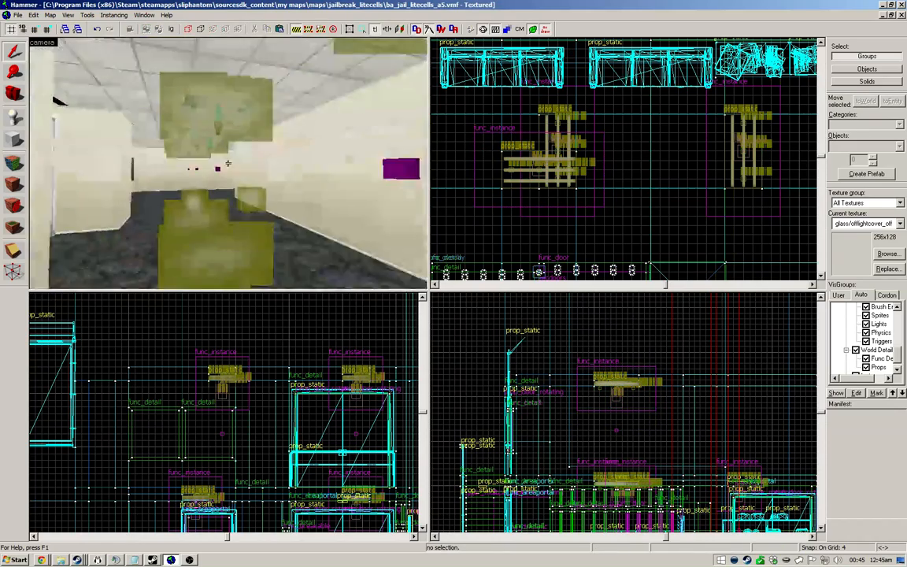
pyautogui.press('w')
pyautogui.press('s')
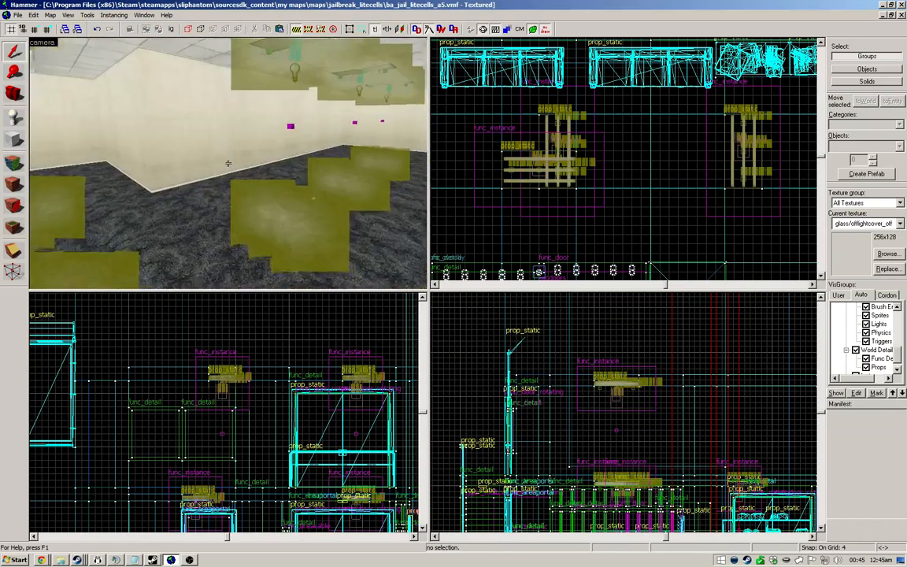
pyautogui.press('d')
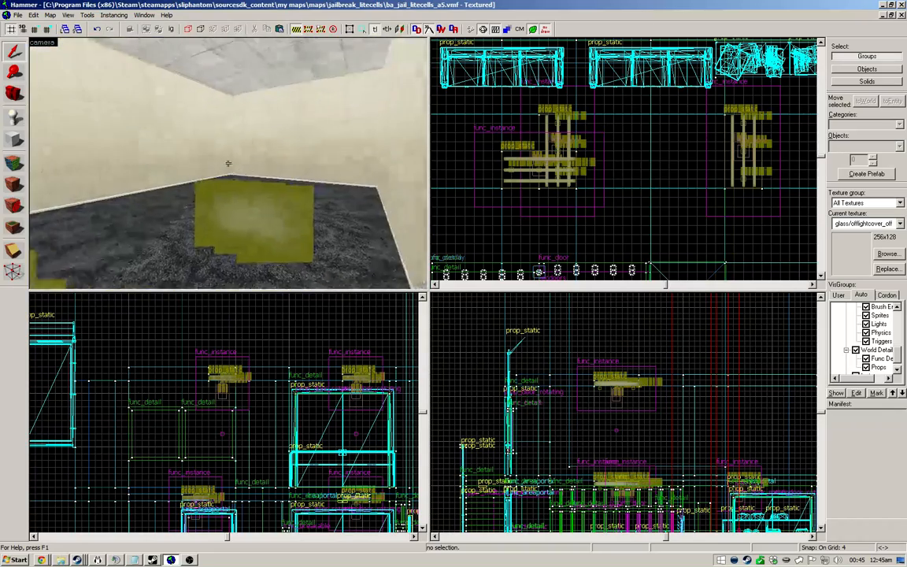
# Step: Pick up the tools/toolsnodraw texture from the building's roof as the current texture
pyautogui.press('s')
pyautogui.press('w')
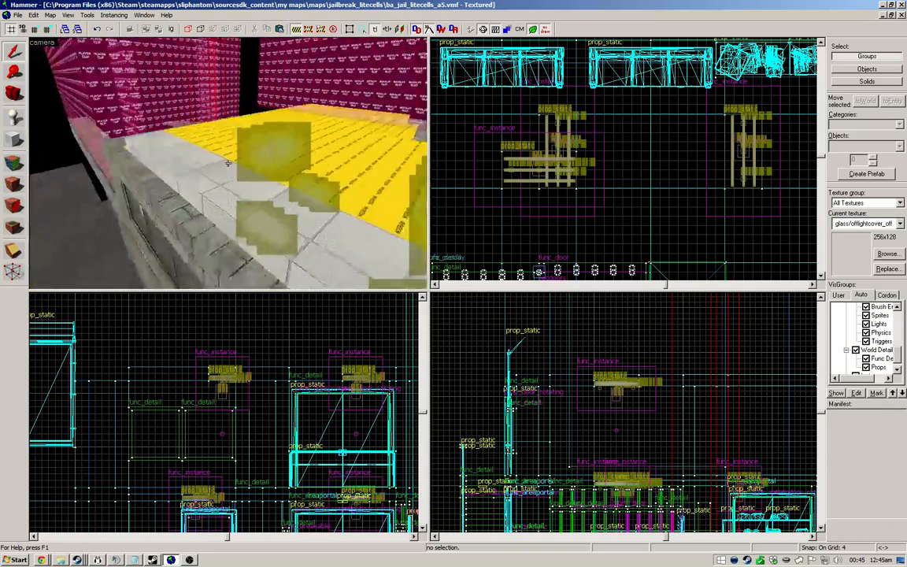
pyautogui.hotkey('shift', 'a')
pyautogui.click(229, 163)
pyautogui.hotkey('shift', 's')
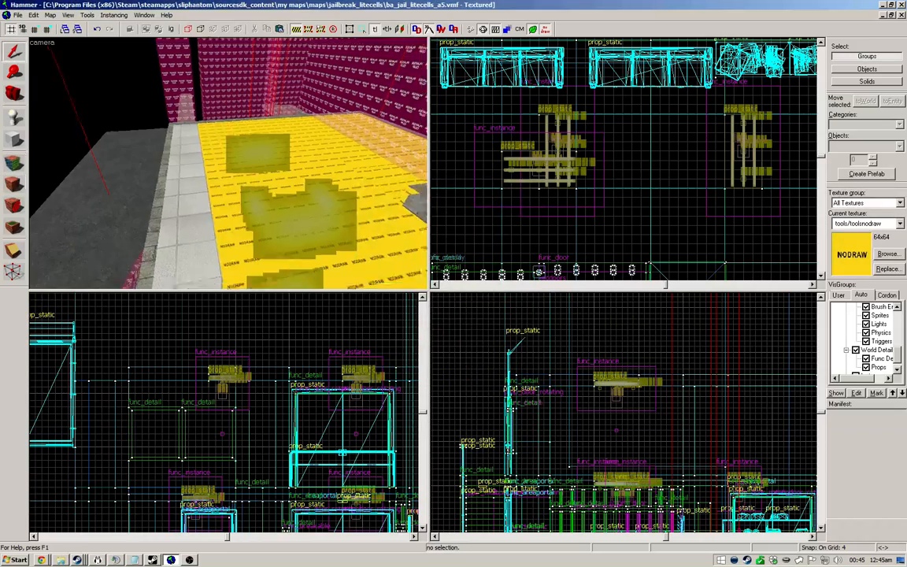
# Step: Create a nodraw block 16 wide, 832 long and 16 high along the top of the outer windowed wall
pyautogui.press('s')
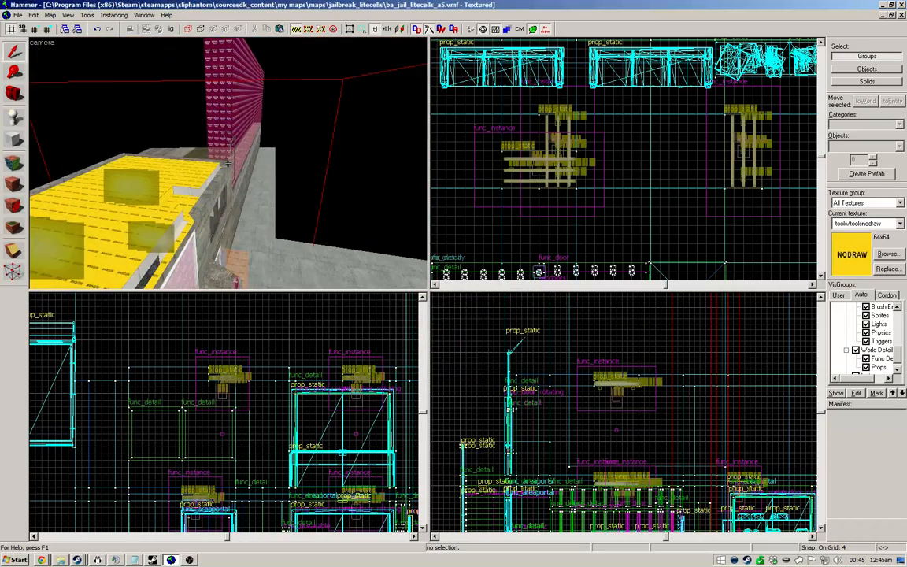
pyautogui.click(228, 163)
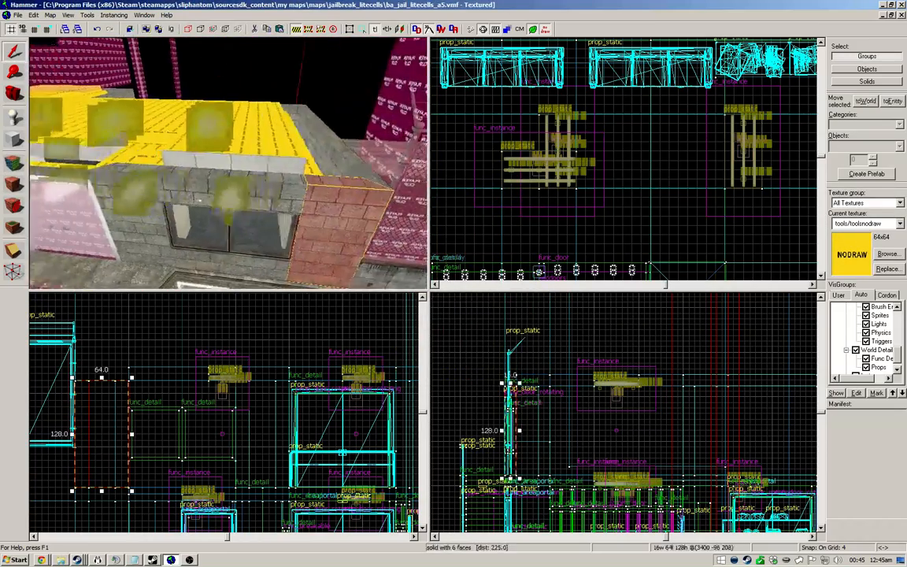
pyautogui.press('a')
pyautogui.press('z')
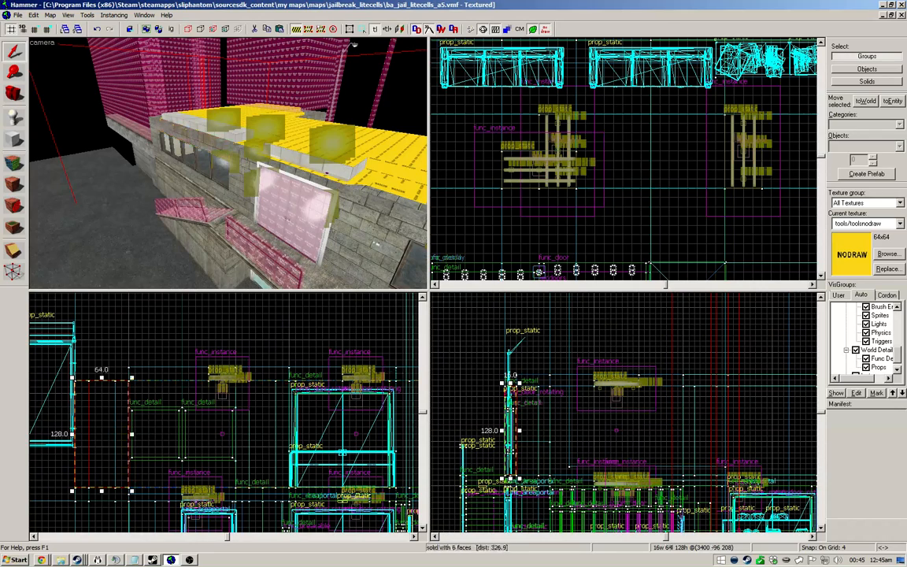
pyautogui.hotkey('ctrl', 'e')
pyautogui.hotkey('shift', 'b')
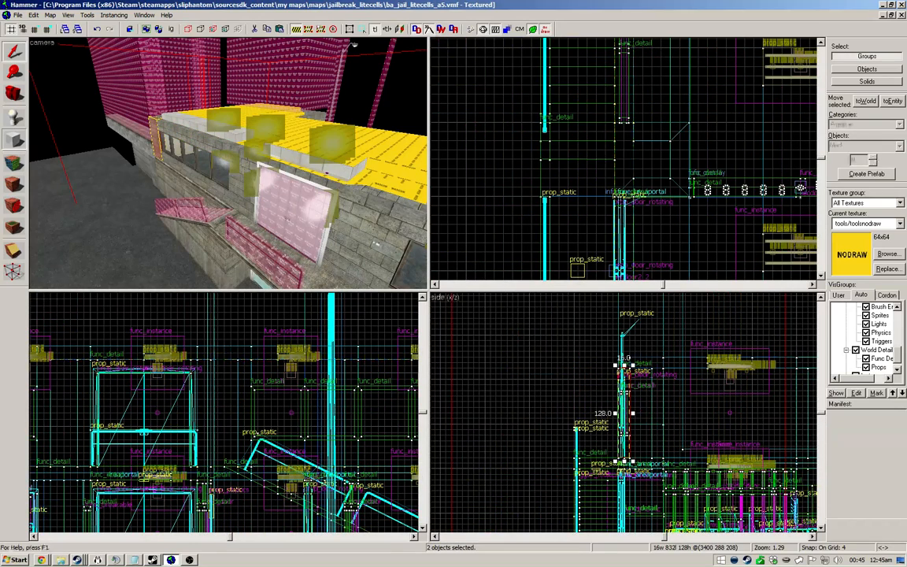
pyautogui.scroll(7, 632, 365)
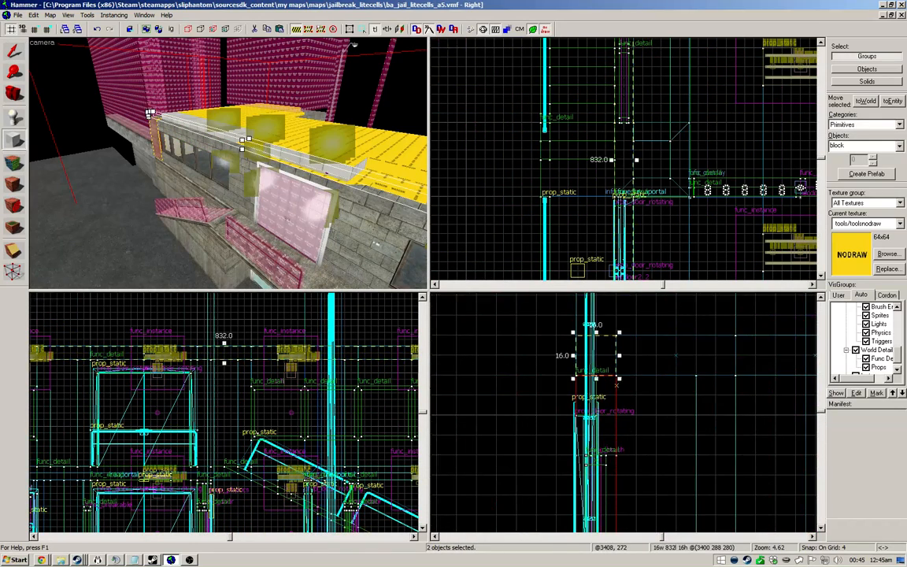
pyautogui.press('Return')
# Step: Miter the far end of the new wall-top block diagonally at the building corner by moving its end vertices
pyautogui.scroll(-6, 525, 120)
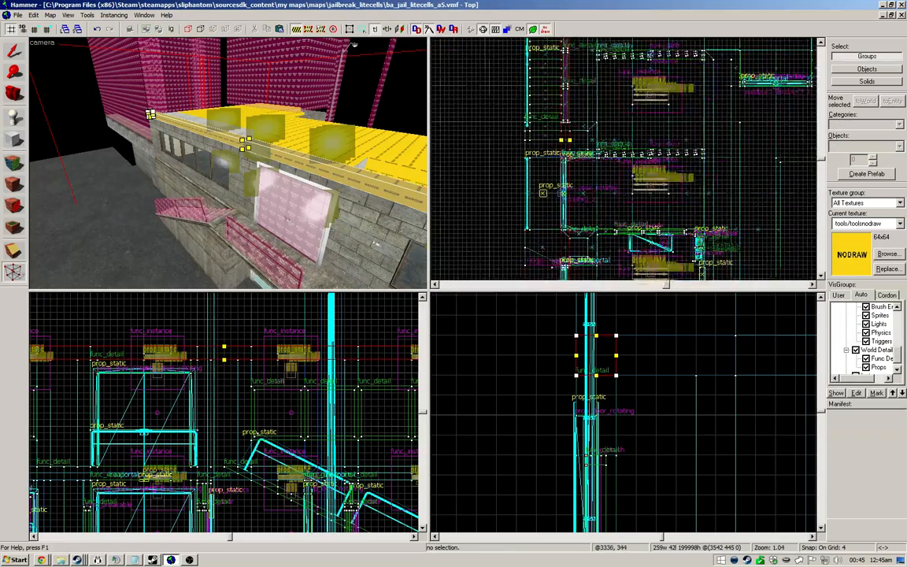
pyautogui.scroll(4, 567, 266)
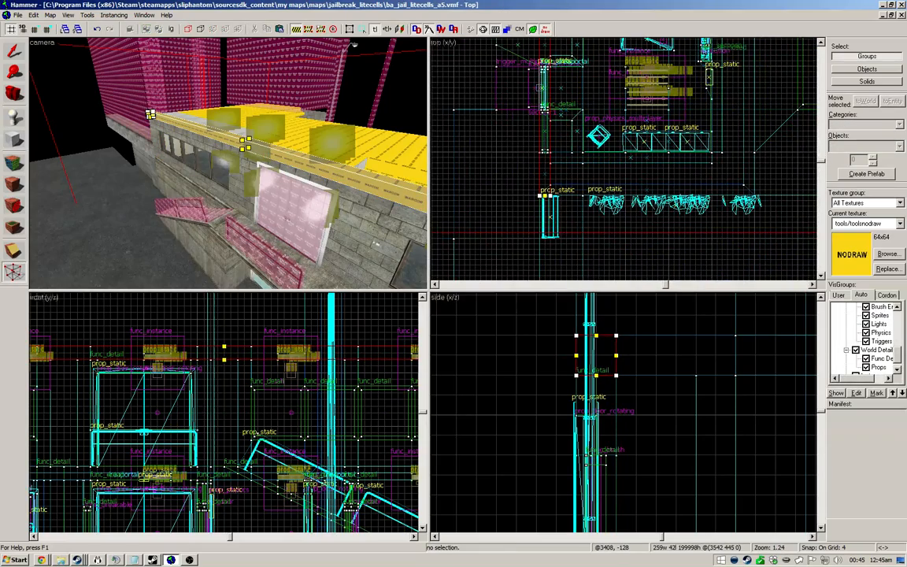
pyautogui.scroll(-8, 545, 223)
pyautogui.scroll(6, 542, 95)
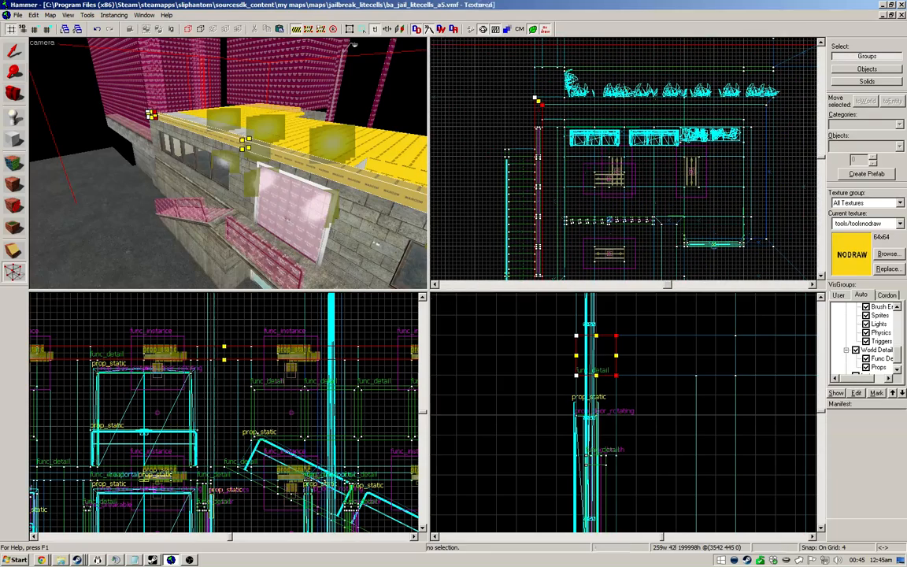
pyautogui.click(14, 52)
# Step: Pick up the de_chateau/exttrim05 texture as the current texture
pyautogui.press('z')
pyautogui.press('w')
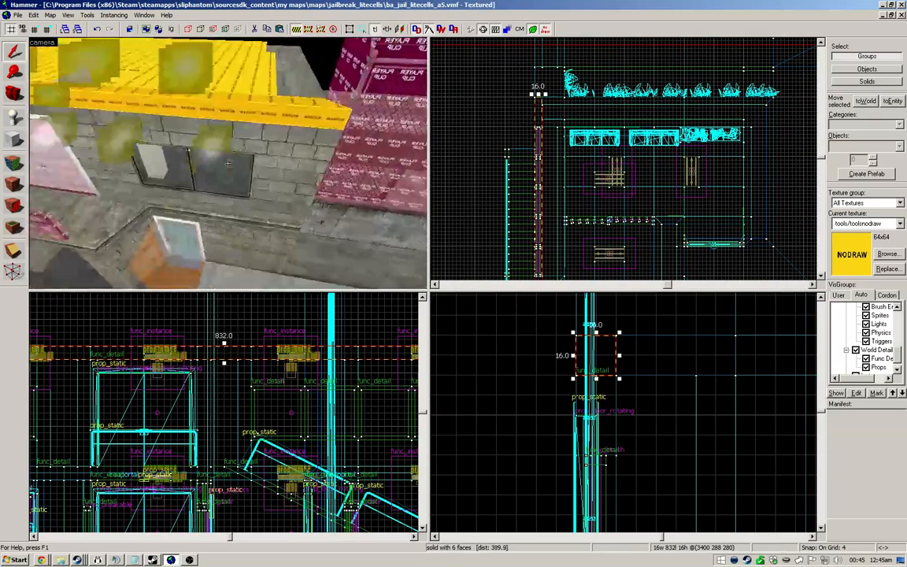
pyautogui.hotkey('shift', 'a')
pyautogui.press('s')
pyautogui.press('Escape')
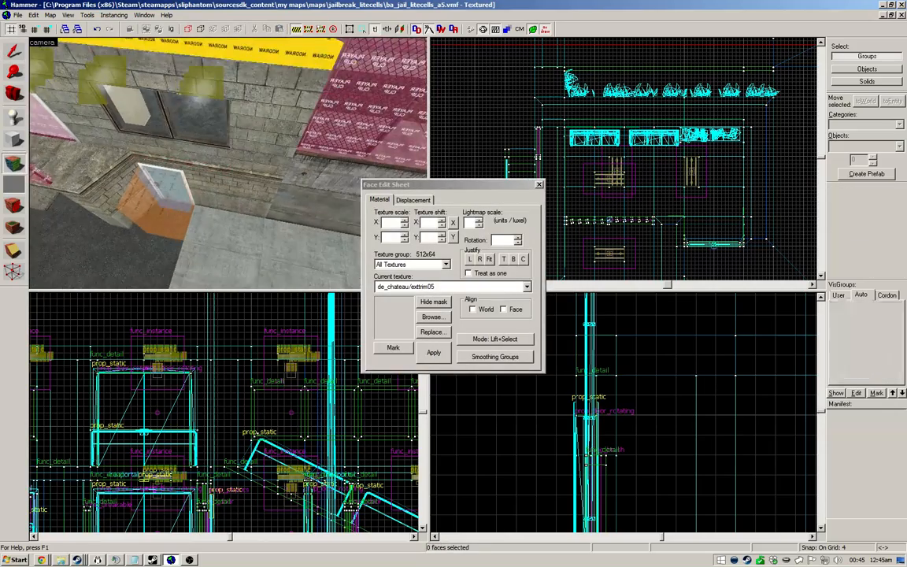
# Step: Select the 832-unit wall-top block and start clipping it where it extends into the carpeted room
pyautogui.press('w')
pyautogui.hotkey('shift', 's')
pyautogui.click(228, 163)
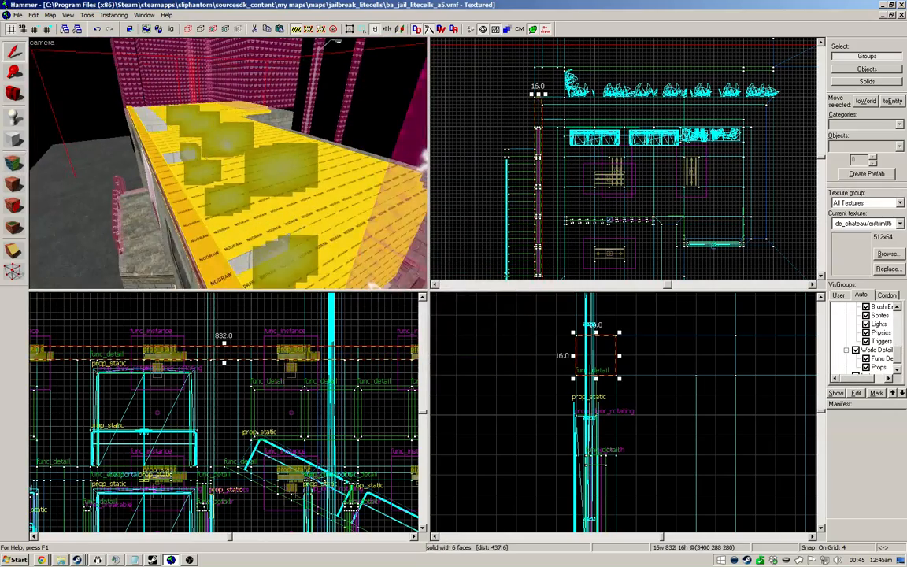
pyautogui.press('w')
pyautogui.press('w')
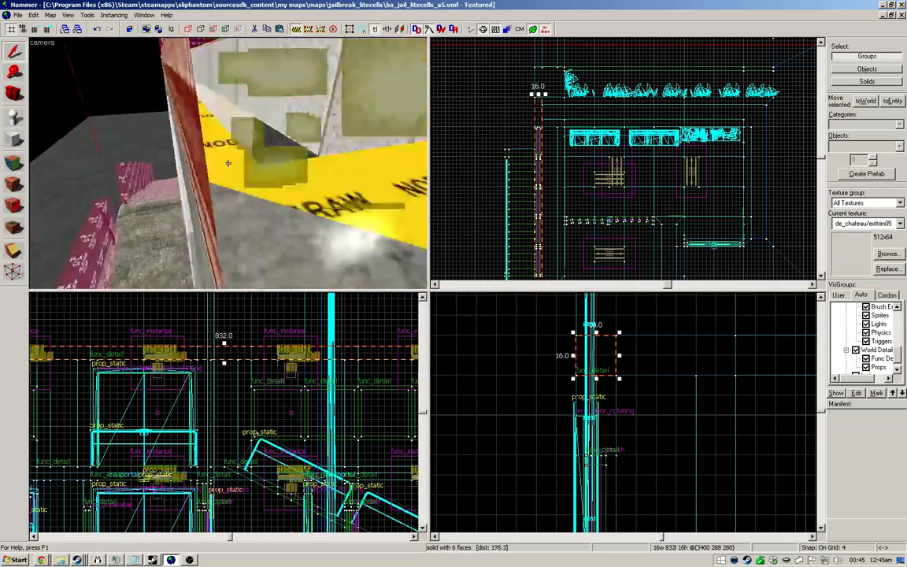
pyautogui.press('w')
pyautogui.press('s')
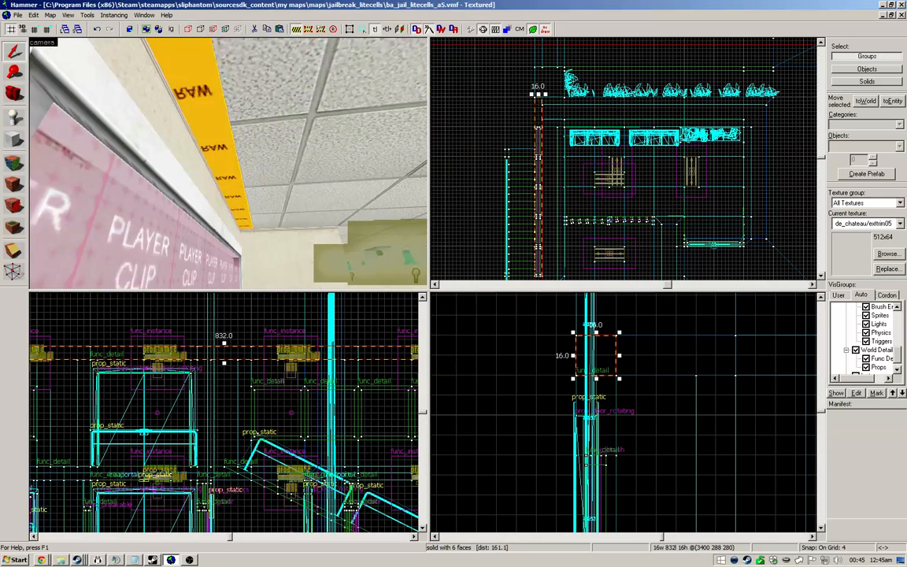
pyautogui.hotkey('ctrl', 'e')
pyautogui.hotkey('shift', 'x')
pyautogui.scroll(4, 622, 224)
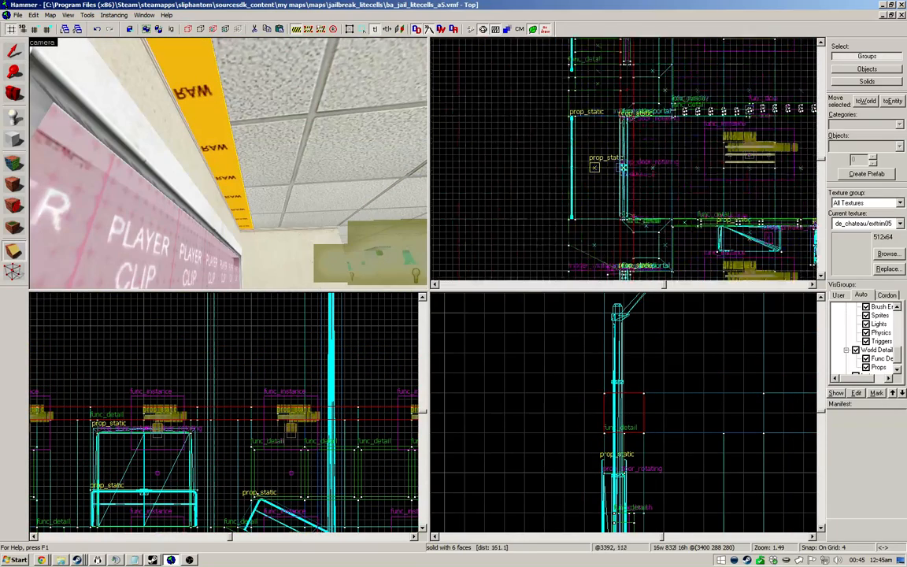
# Step: Clip the long roof trim brush at both sides of the doorway and select the separate 128-unit section above the door
pyautogui.moveTo(620, 220); pyautogui.dragTo(633, 220)
pyautogui.press('Return')
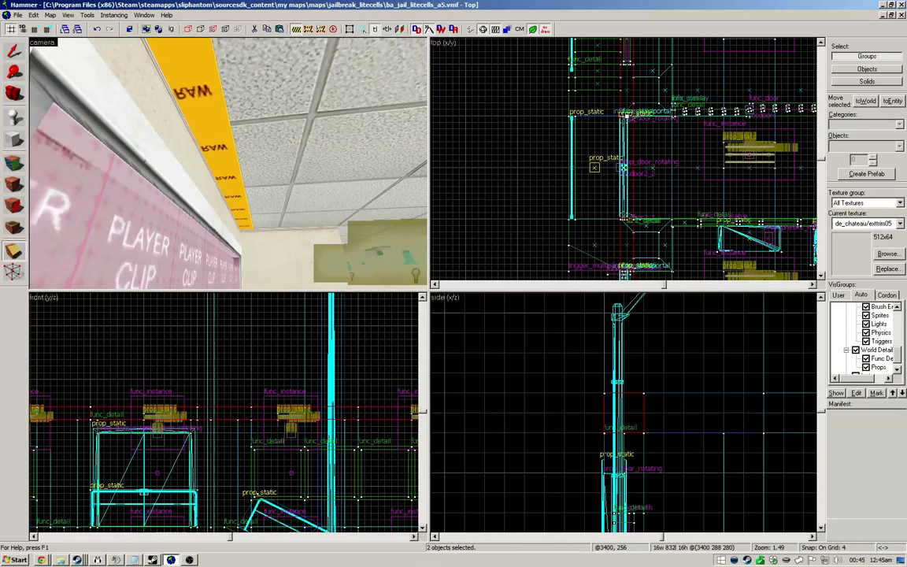
pyautogui.moveTo(627, 116); pyautogui.dragTo(633, 117)
pyautogui.press('Return')
pyautogui.click(633, 168)
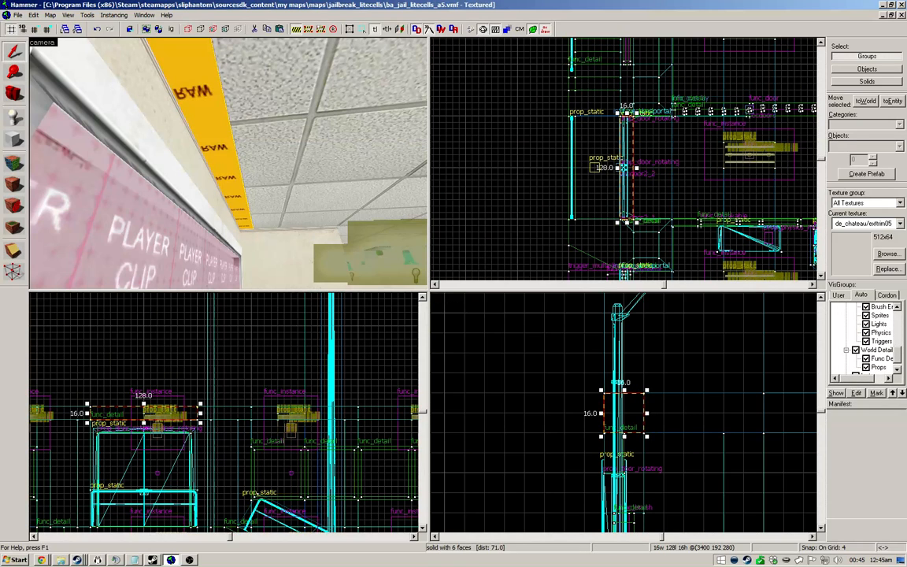
# Step: Turn the trim section above the doorway into a wedge by merging its lower inner vertices into the lower outer ones
pyautogui.click(14, 272)
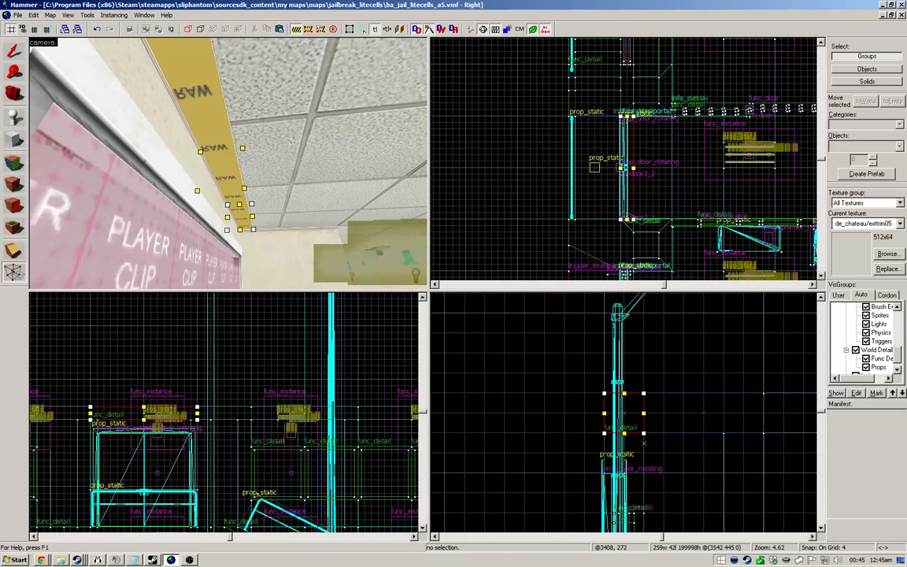
pyautogui.moveTo(644, 433); pyautogui.dragTo(604, 433)
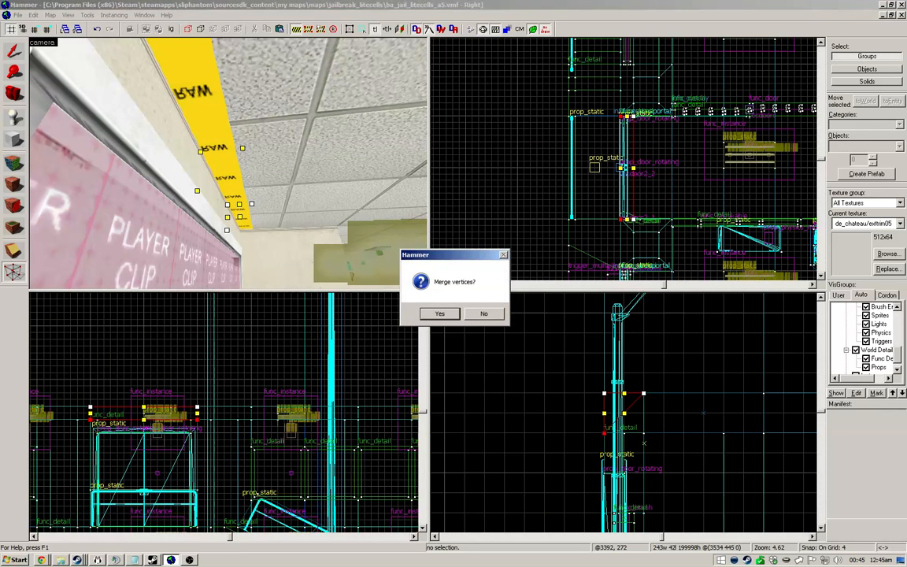
pyautogui.click(440, 314)
# Step: Extend the lower edge of the ceiling brush behind the trim section 16 units outward to the outer wall face
pyautogui.click(304, 170)
pyautogui.moveTo(803, 393); pyautogui.dragTo(638, 371, button='middle')
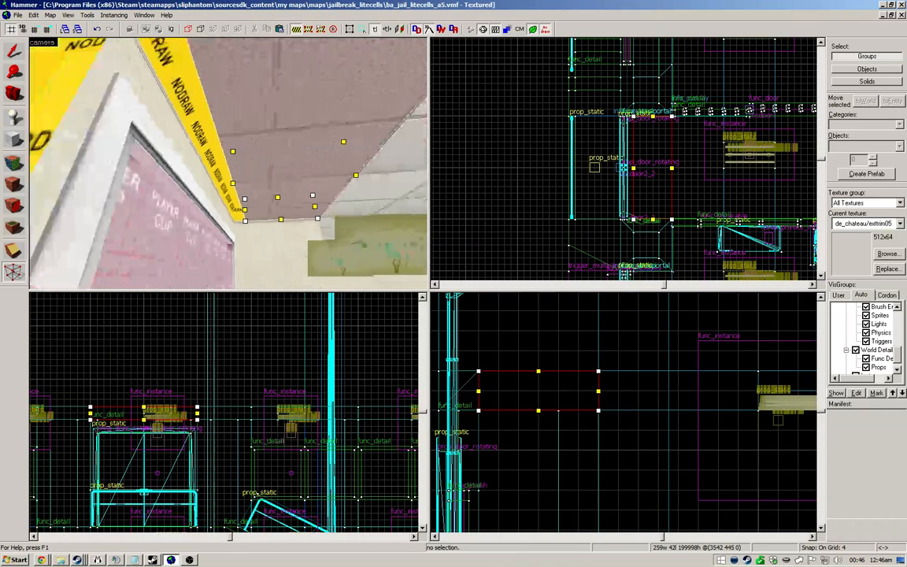
pyautogui.press('z')
pyautogui.scroll(-3, 696, 410)
pyautogui.scroll(5, 569, 407)
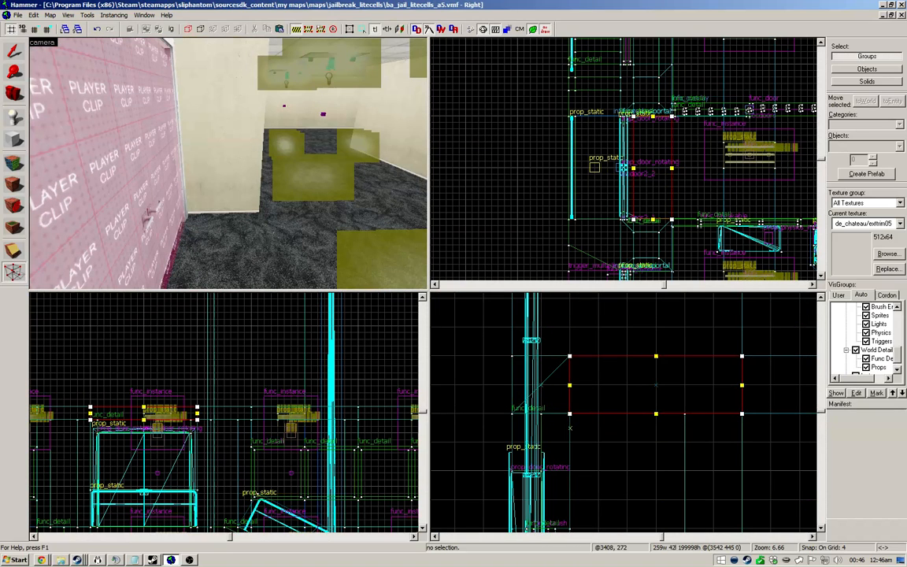
pyautogui.moveTo(542, 413); pyautogui.dragTo(512, 414)
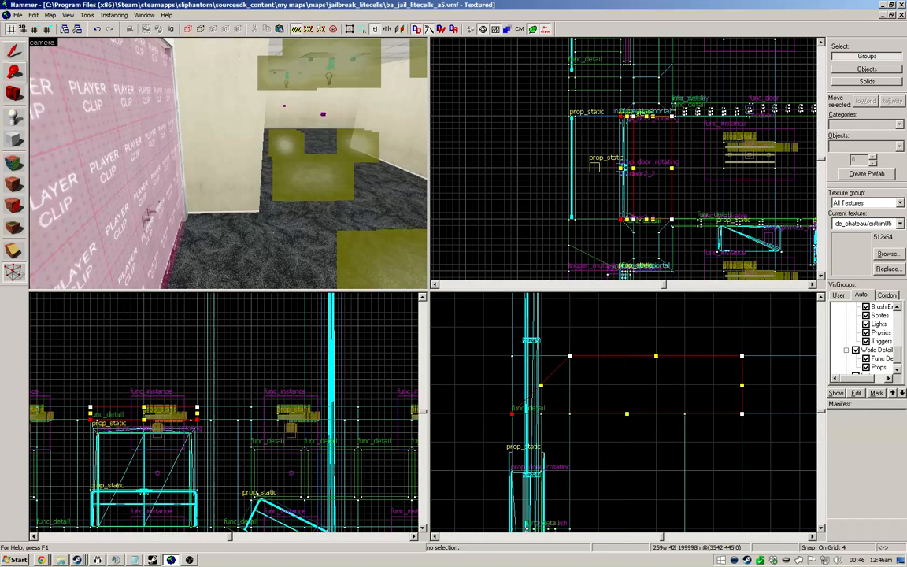
pyautogui.press('Return')
pyautogui.press('z')
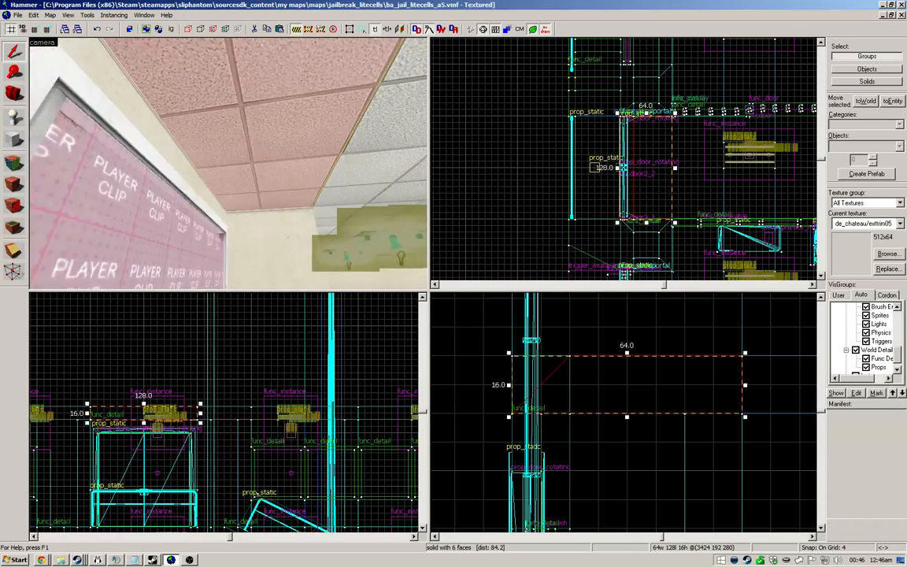
# Step: Remove the wedge trim section above the doorway and extend the ceiling brush's upper edge 16 units outward to the outer wall face
pyautogui.press('w')
pyautogui.press('s')
pyautogui.click(229, 163)
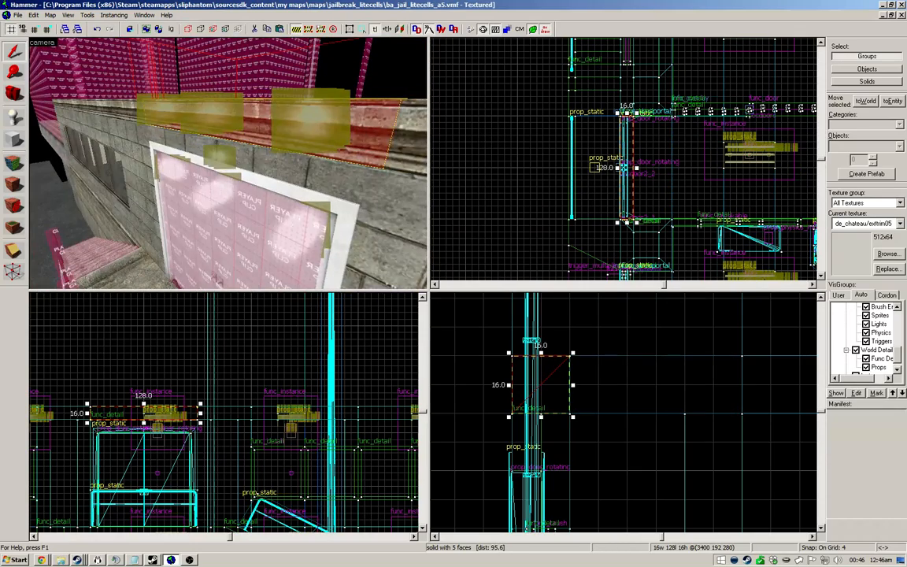
pyautogui.press('d')
pyautogui.press('w')
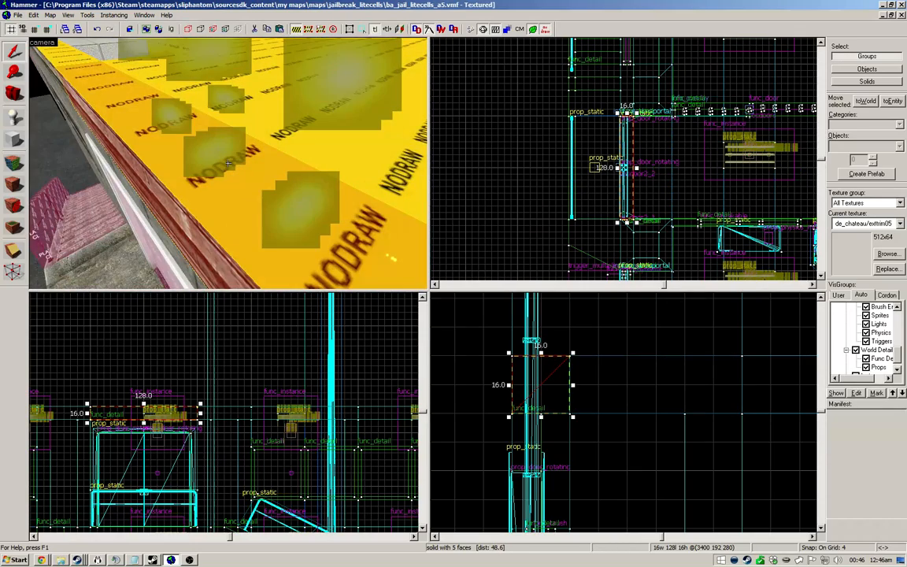
pyautogui.press('s')
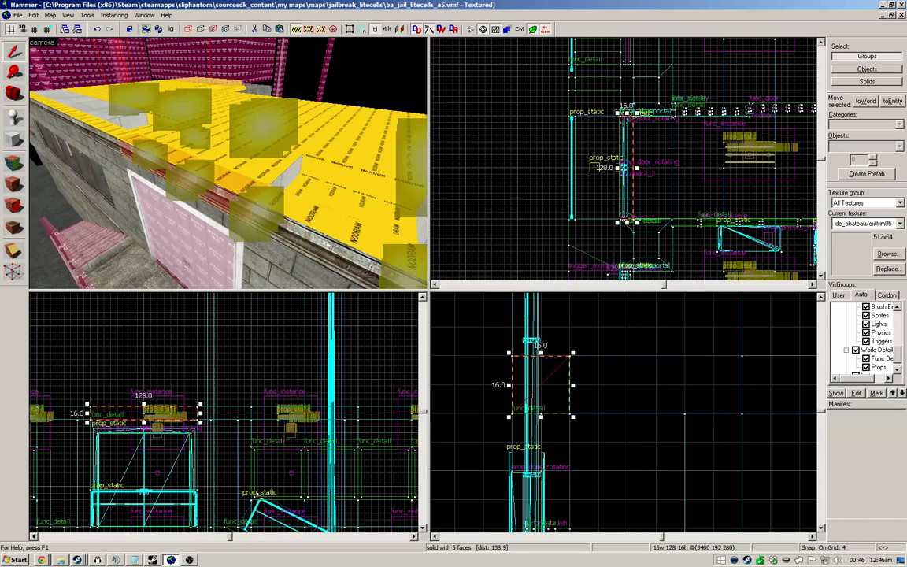
pyautogui.press('Escape')
pyautogui.click(226, 180)
pyautogui.click(13, 272)
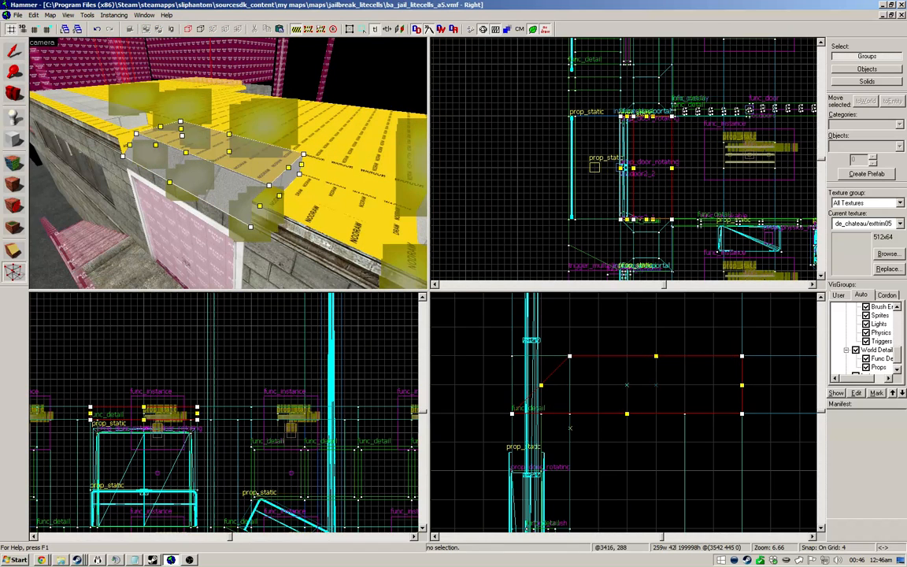
pyautogui.moveTo(568, 356); pyautogui.dragTo(512, 356)
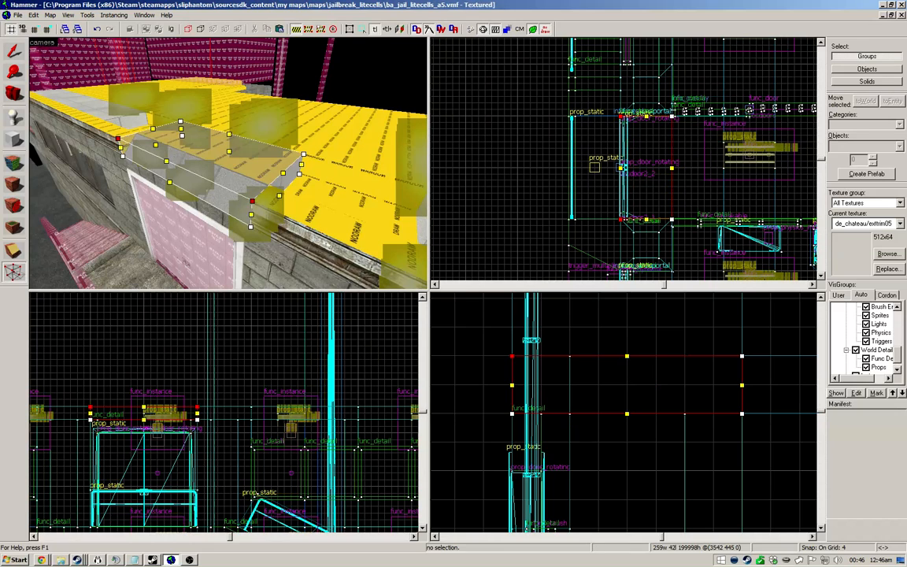
pyautogui.hotkey('shift', 's')
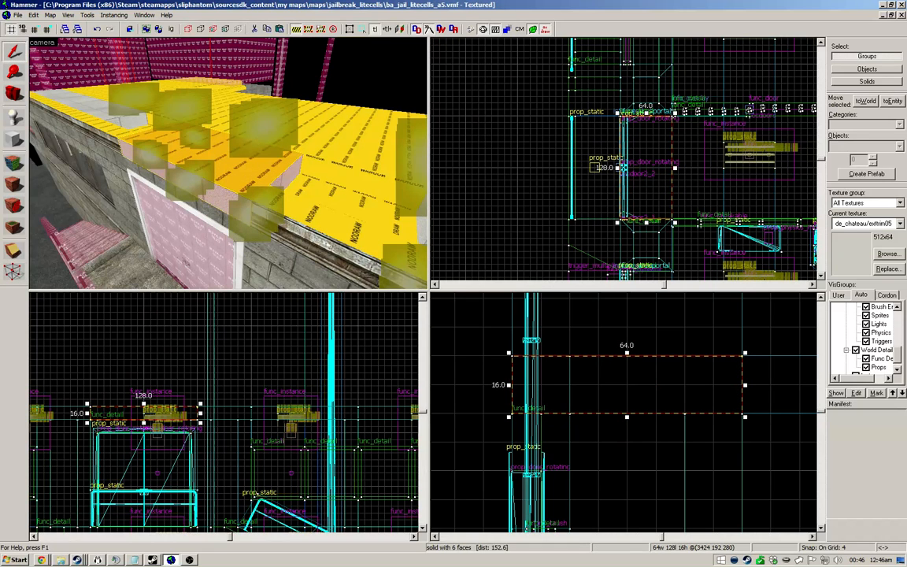
# Step: Apply the de_chateau/exttrim05 texture to the outer face of the extended ceiling brush above the doorway
pyautogui.hotkey('shift', 'a')
pyautogui.hotkey('shift', 's')
pyautogui.press('z')
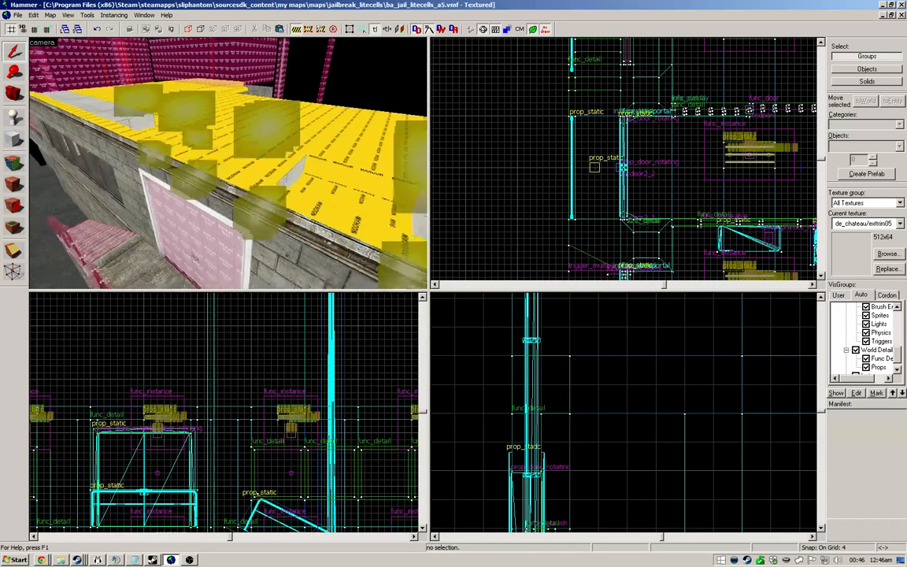
pyautogui.click(228, 163)
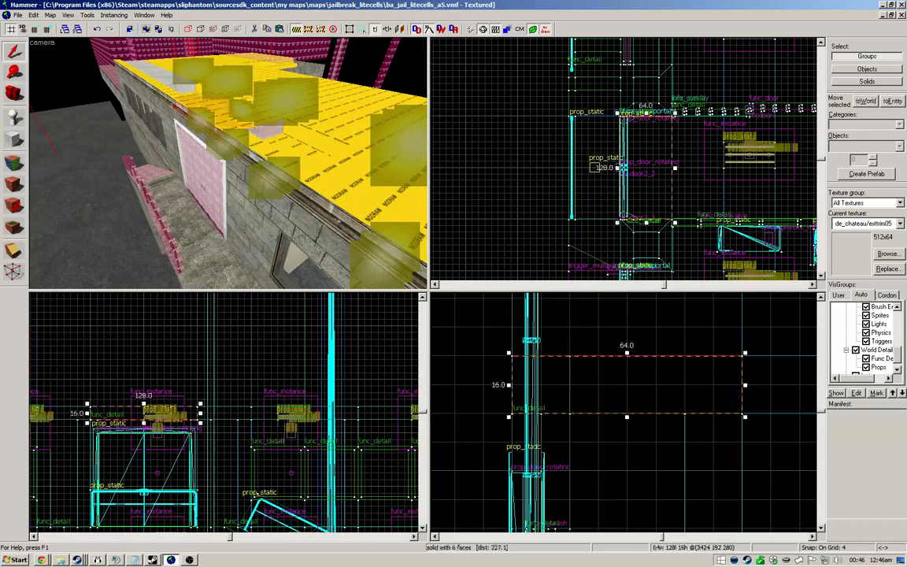
pyautogui.press('a')
pyautogui.press('z')
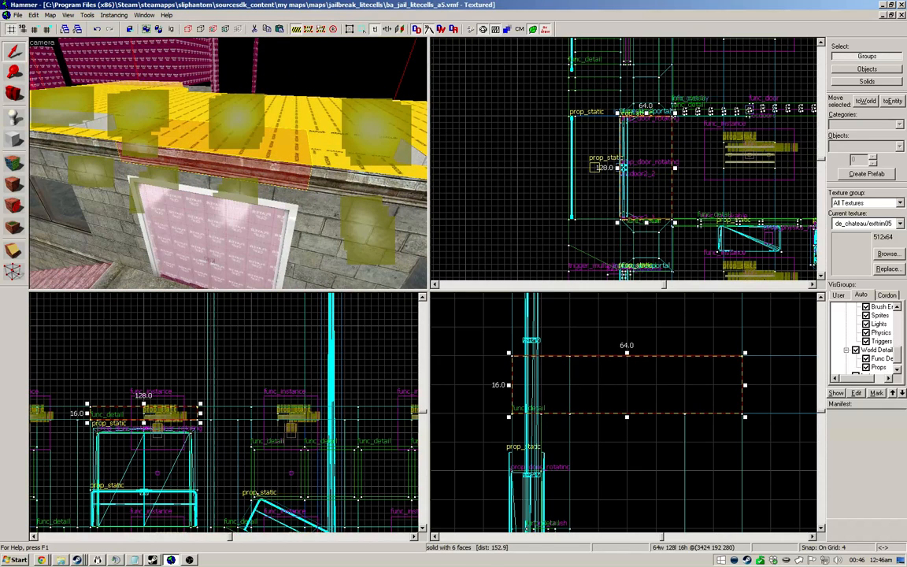
pyautogui.press('Escape')
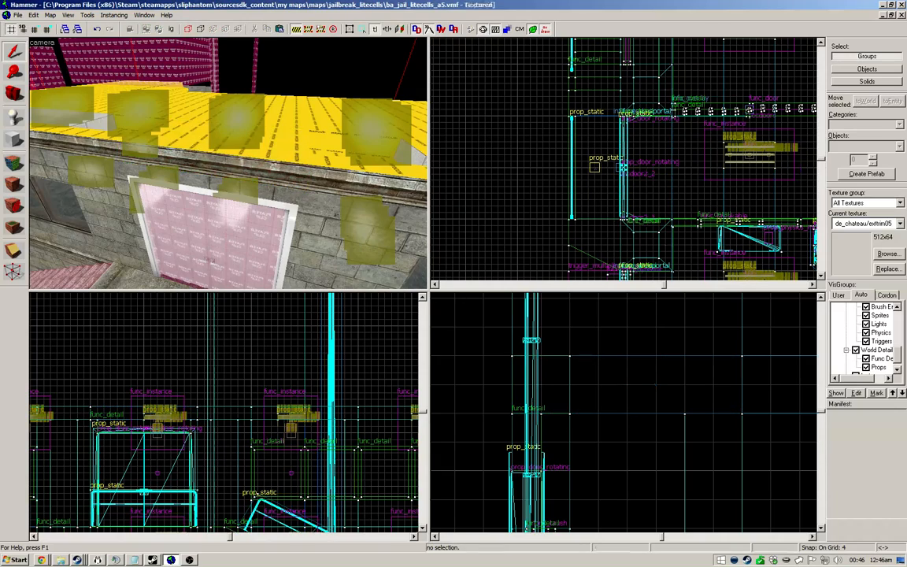
# Step: Examine the roof trim and the func_detail wall around the doorway from outside, selecting the neighbouring trim brushes to compare them
pyautogui.press('z')
pyautogui.press('s')
pyautogui.press('z')
pyautogui.hotkey('shift', 'a')
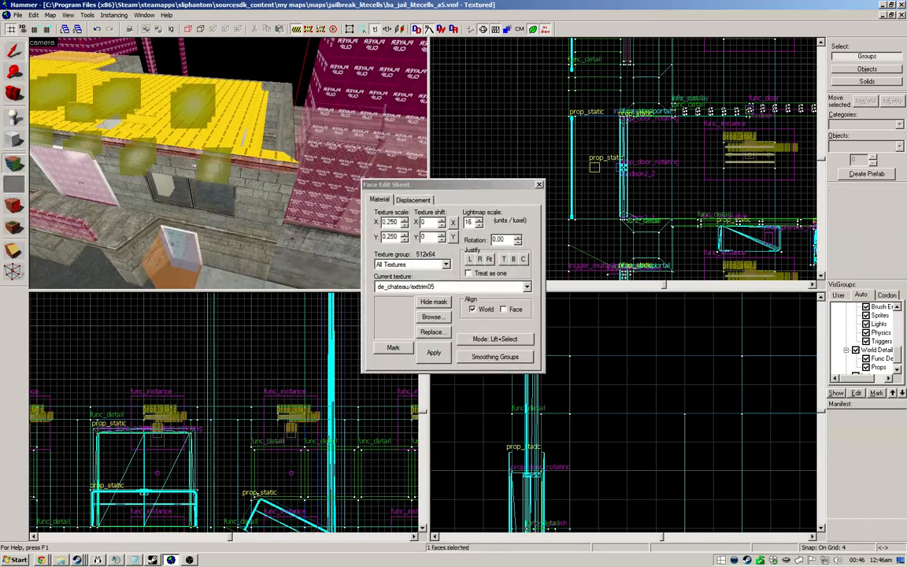
pyautogui.hotkey('shift', 's')
pyautogui.click(194, 166)
pyautogui.press('z')
pyautogui.press('w')
pyautogui.press('z')
pyautogui.click(236, 85)
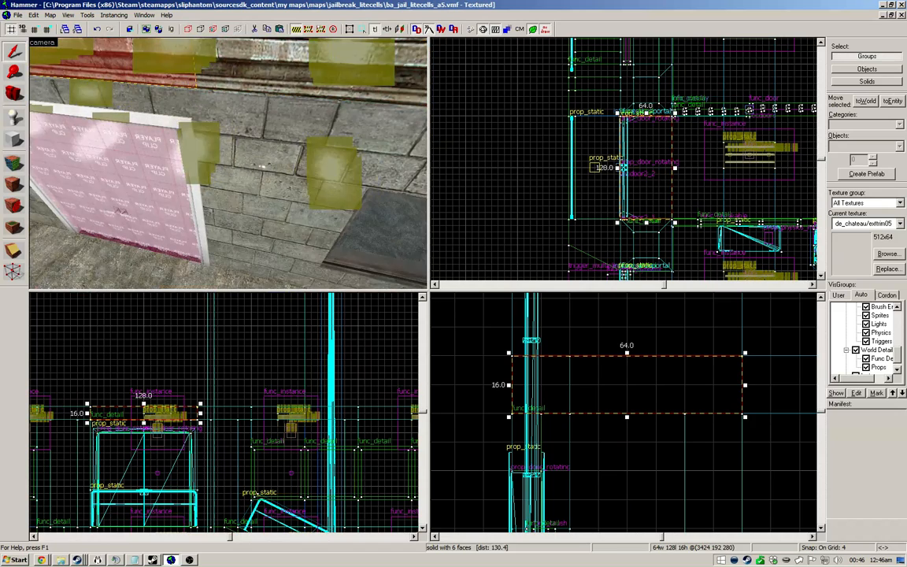
pyautogui.press('z')
pyautogui.press('s')
pyautogui.press('z')
pyautogui.doubleClick(229, 117)
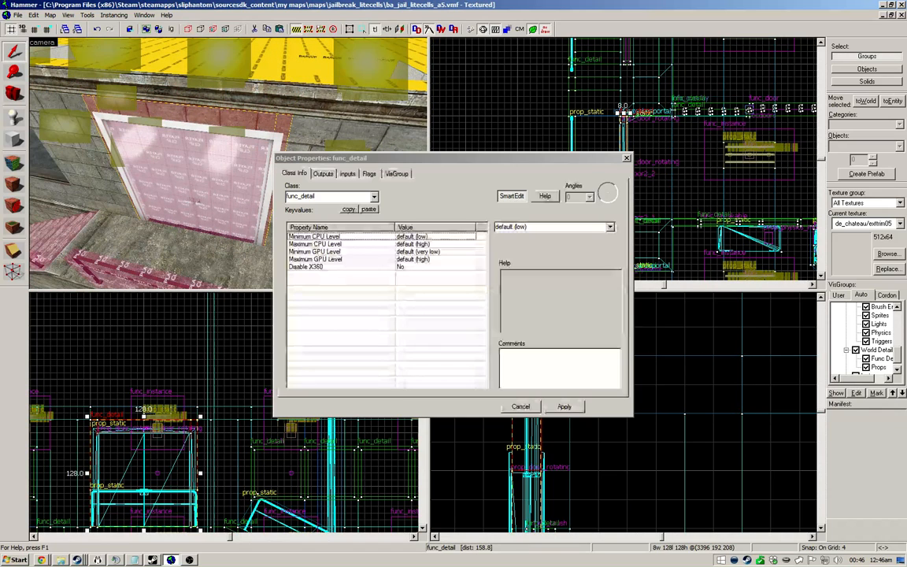
pyautogui.press('Escape')
pyautogui.click(230, 96)
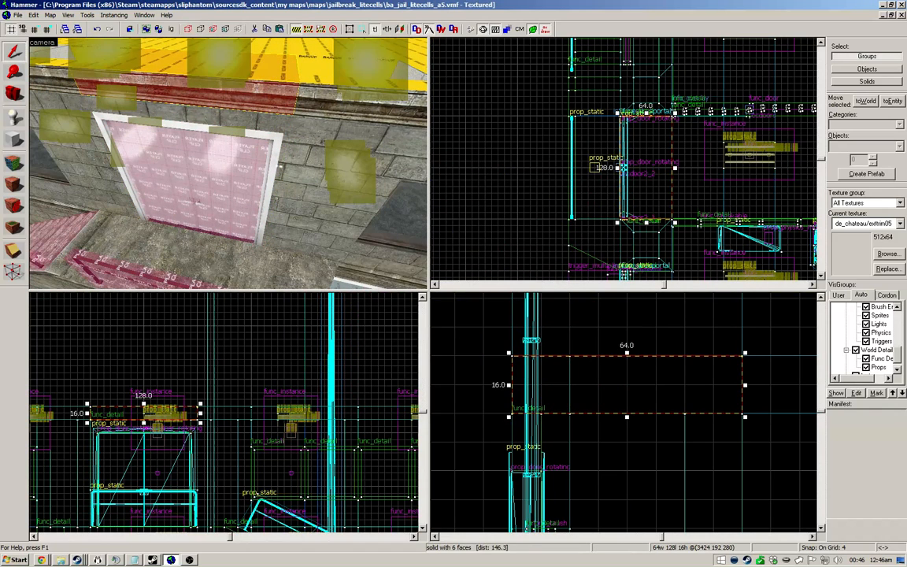
pyautogui.click(281, 167)
pyautogui.click(297, 104)
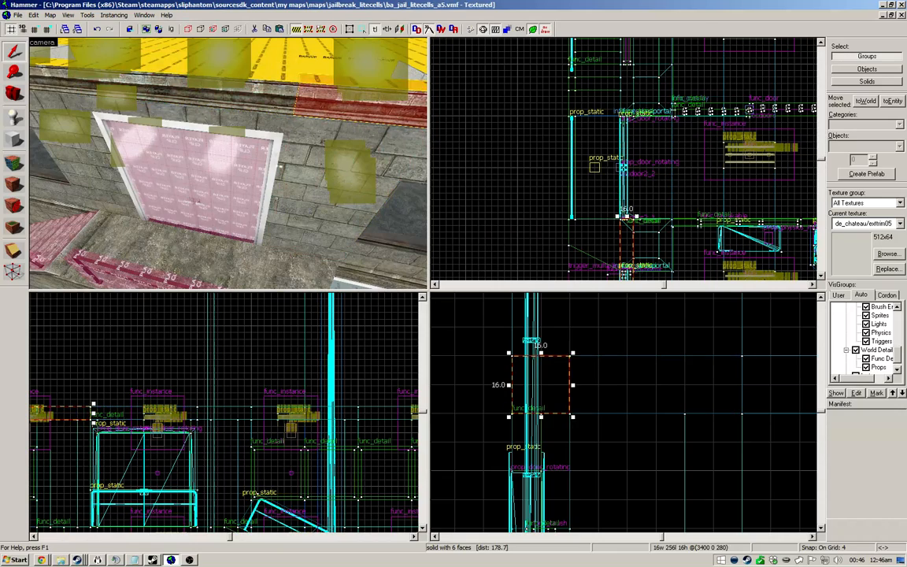
pyautogui.click(245, 96)
pyautogui.press('s')
pyautogui.press('d')
pyautogui.click(272, 123)
pyautogui.press('s')
pyautogui.press('a')
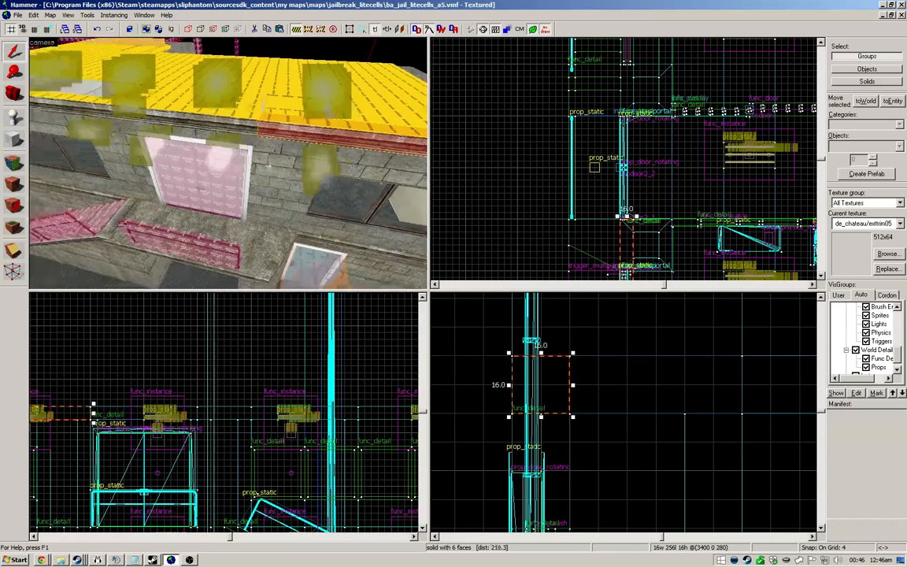
# Step: Pick up tools/toolsnodraw from the roof surface as the current texture
pyautogui.click(78, 100)
pyautogui.press('s')
pyautogui.press('d')
pyautogui.hotkey('shift', 'a')
pyautogui.hotkey('shift', 's')
pyautogui.press('w')
pyautogui.press('d')
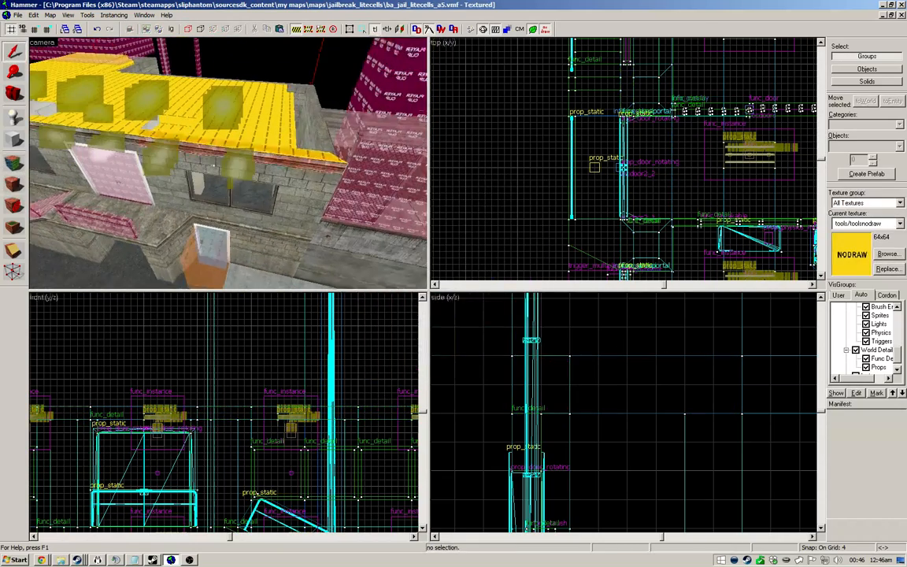
# Step: Create a 288 x 16 x 16 unit nodraw block along the building's short end at the height of the existing roof trim
pyautogui.click(228, 155)
pyautogui.hotkey('ctrl', 'e')
pyautogui.hotkey('shift', 'b')
pyautogui.scroll(-1, 630, 157)
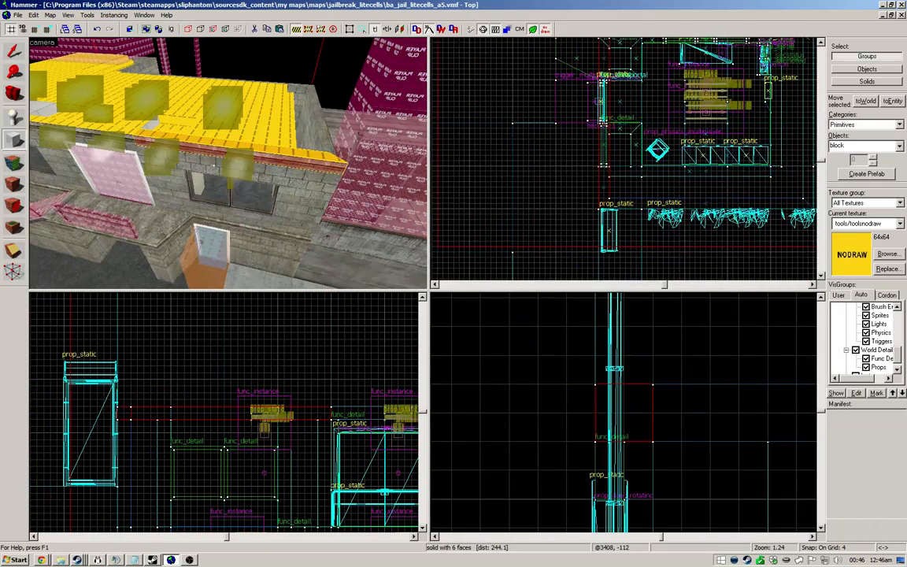
pyautogui.scroll(-3, 607, 207)
pyautogui.moveTo(610, 199); pyautogui.dragTo(721, 211)
pyautogui.scroll(2, 716, 208)
pyautogui.press('Return')
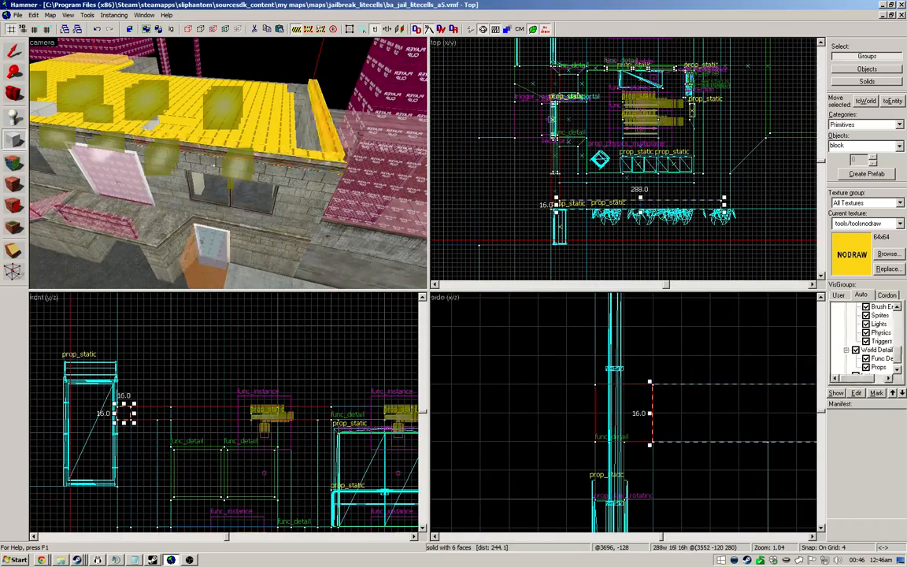
# Step: Miter both ends of the new 288-unit block by moving its outer corner vertices outward at each end
pyautogui.click(14, 272)
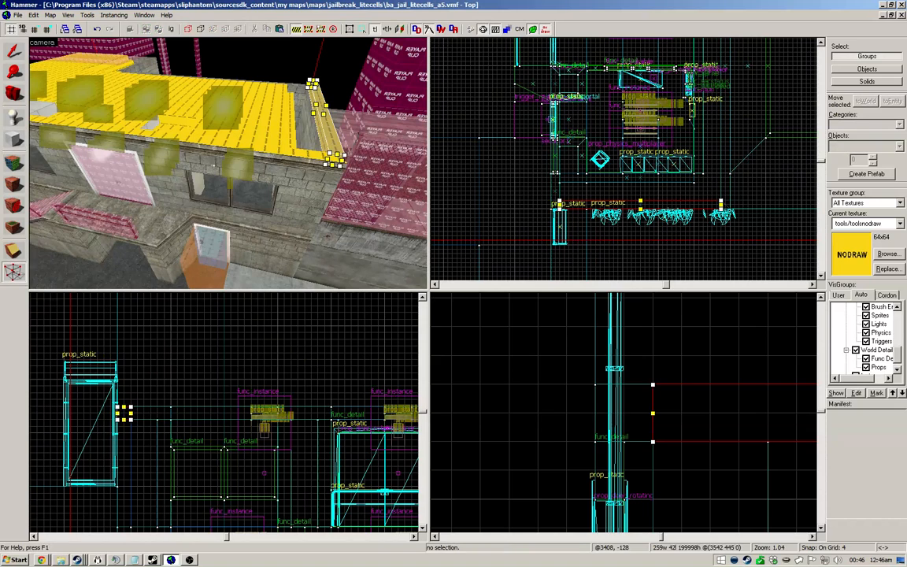
pyautogui.moveTo(560, 209); pyautogui.dragTo(552, 209)
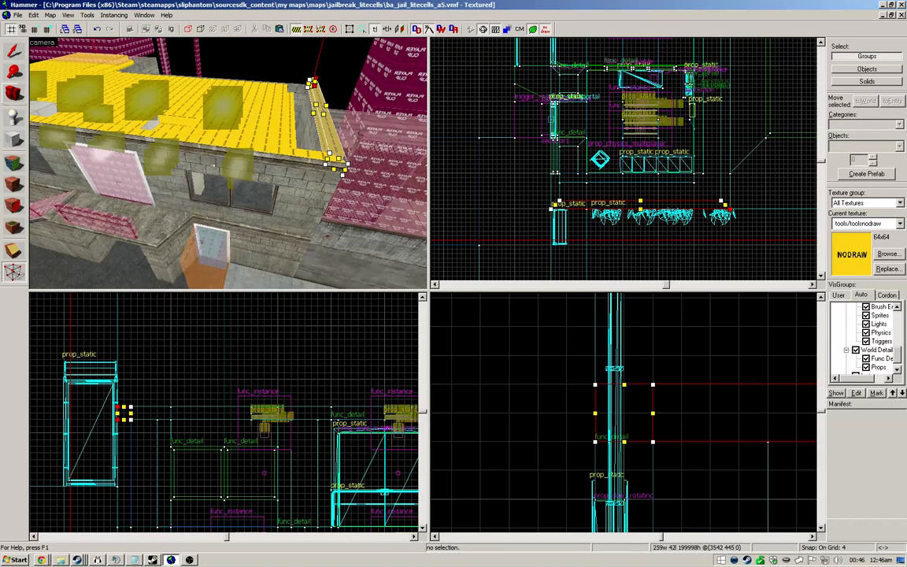
pyautogui.click(13, 52)
# Step: Create a 16-unit-wide nodraw trim block along the roof's long rear edge, from the mitered corner to the wall with the double doors
pyautogui.click(13, 139)
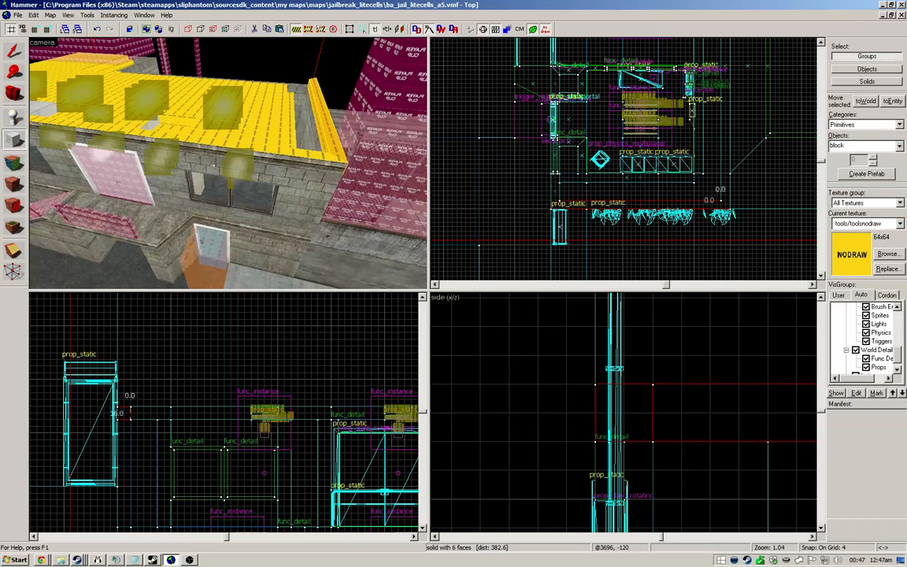
pyautogui.scroll(-3, 722, 200)
pyautogui.moveTo(721, 200)
pyautogui.mouseDown()
pyautogui.moveTo(729, 106)
pyautogui.moveTo(718, 64)
pyautogui.moveTo(703, 121)
pyautogui.mouseUp()
pyautogui.scroll(-1, 726, 88)
pyautogui.scroll(4, 717, 71)
pyautogui.scroll(2, 713, 86)
pyautogui.press('Return')
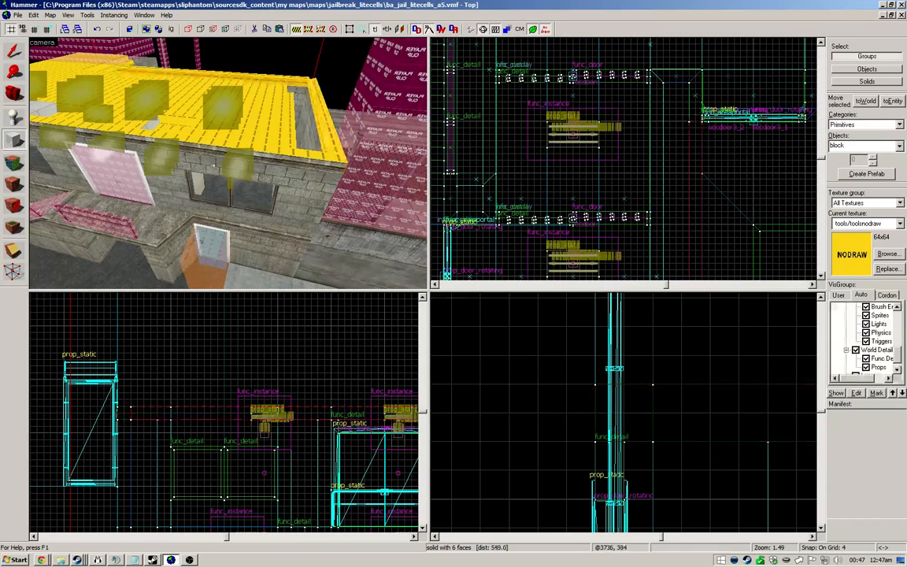
# Step: Miter the rear trim block's end at the roof corner by moving its outer vertices to meet the 288-unit block
pyautogui.click(14, 271)
pyautogui.scroll(-6, 681, 120)
pyautogui.scroll(7, 652, 251)
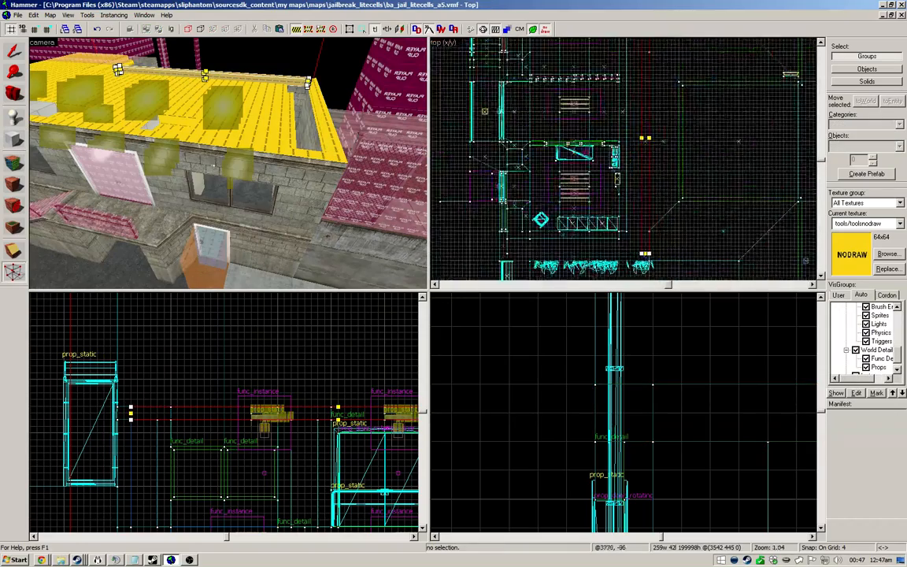
pyautogui.moveTo(643, 256); pyautogui.dragTo(642, 272)
pyautogui.press('z')
pyautogui.press('w')
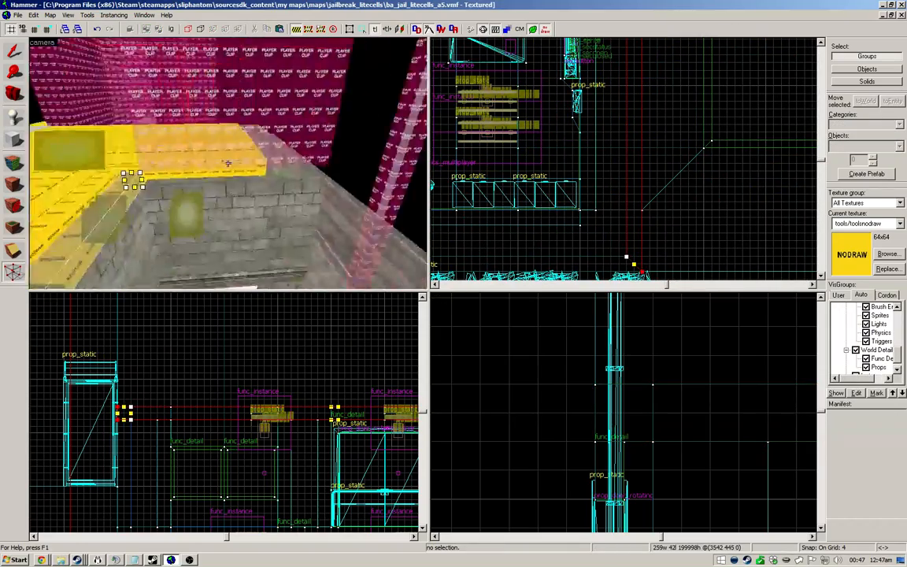
pyautogui.press('z')
pyautogui.click(14, 52)
# Step: Create a 176 x 16 x 16 unit nodraw block along the roof edge above the double doors, reaching the next outer corner
pyautogui.click(13, 138)
pyautogui.scroll(-8, 484, 177)
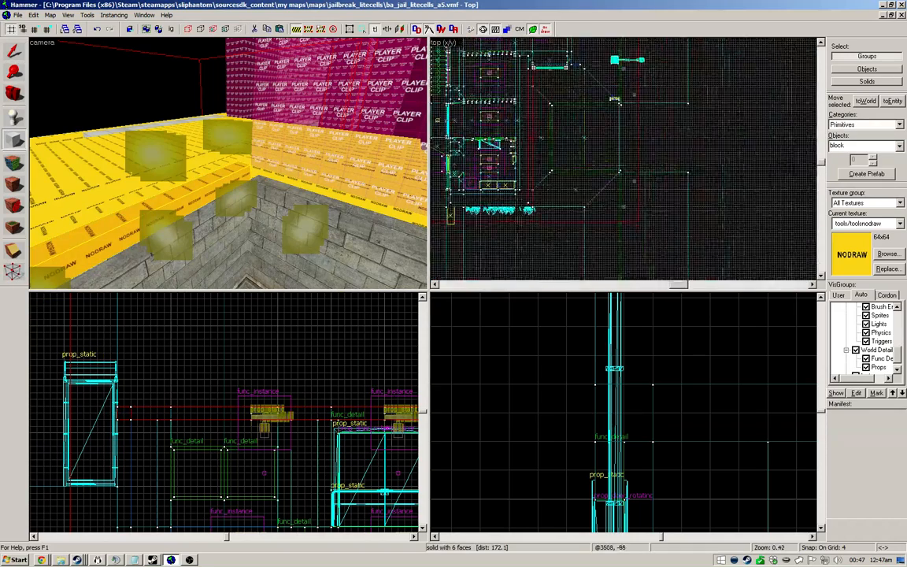
pyautogui.scroll(3, 504, 99)
pyautogui.scroll(5, 727, 75)
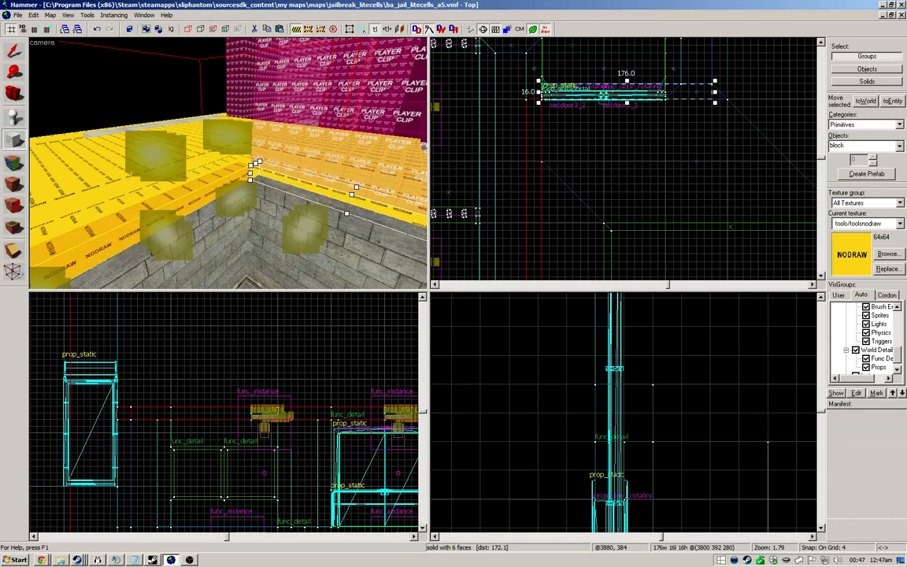
pyautogui.press('Return')
# Step: Miter the corner end of the 176-unit trim block by moving its outer vertices outward to the roof corner
pyautogui.hotkey('shift', 'v')
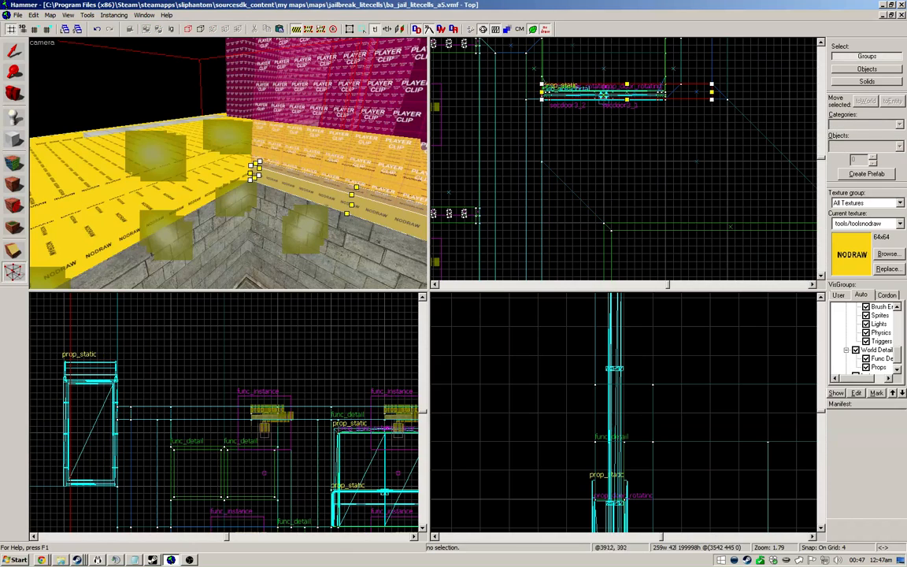
pyautogui.press('z')
pyautogui.press('d')
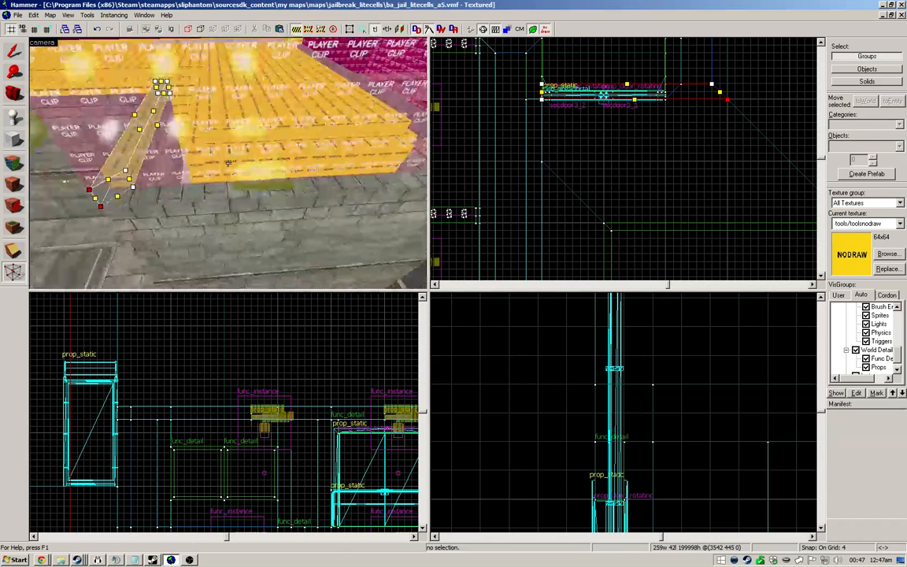
pyautogui.hotkey('shift', 's')
# Step: Create a 16-unit-wide nodraw block along the roof edge from the double-door corner to the corner near the plant props
pyautogui.hotkey('shift', 'b')
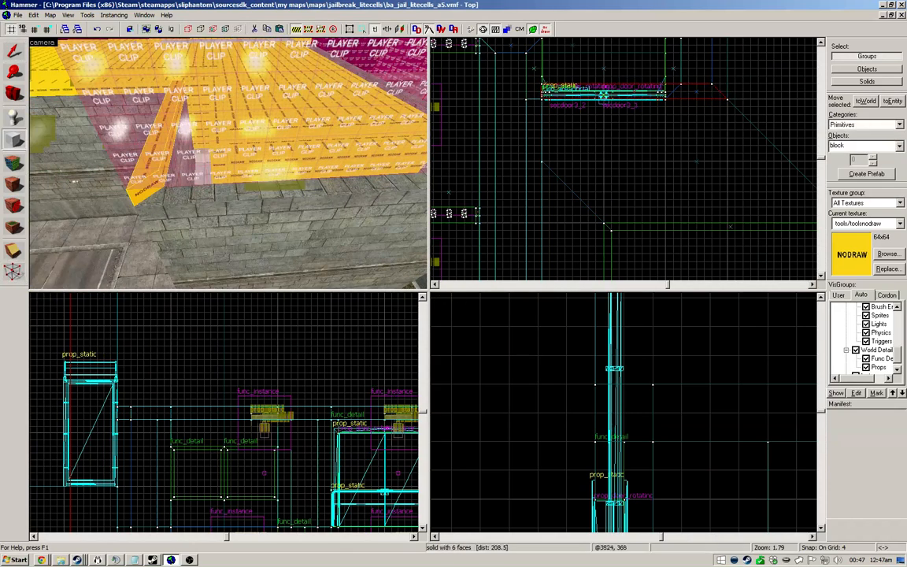
pyautogui.scroll(-5, 558, 121)
pyautogui.scroll(6, 621, 134)
pyautogui.scroll(-6, 634, 188)
pyautogui.moveTo(634, 186)
pyautogui.mouseDown()
pyautogui.moveTo(635, 208)
pyautogui.moveTo(636, 89)
pyautogui.mouseUp()
pyautogui.scroll(3, 639, 91)
pyautogui.press('Return')
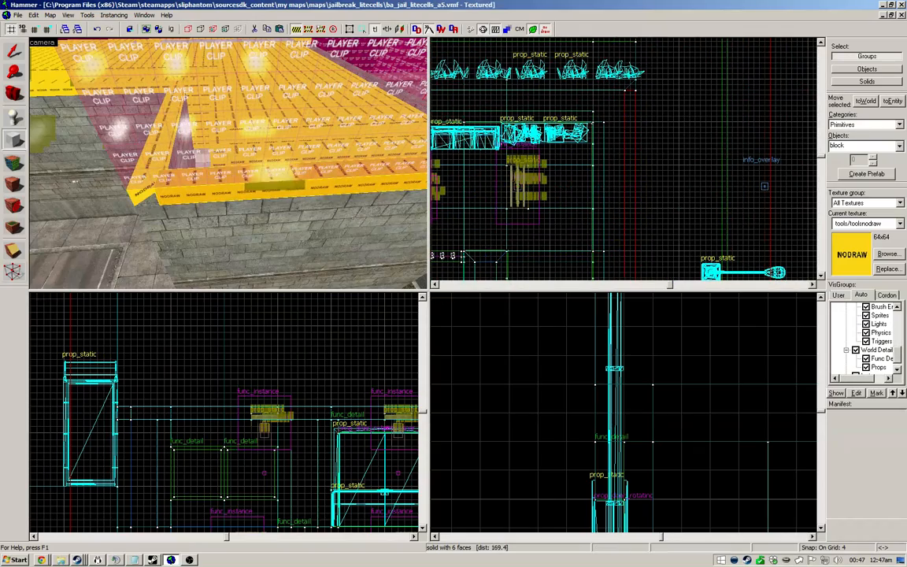
# Step: Miter both ends of the new side trim block by moving its outer corner vertices outward at each end
pyautogui.hotkey('shift', 'v')
pyautogui.scroll(-4, 618, 96)
pyautogui.scroll(4, 626, 185)
pyautogui.click(608, 186)
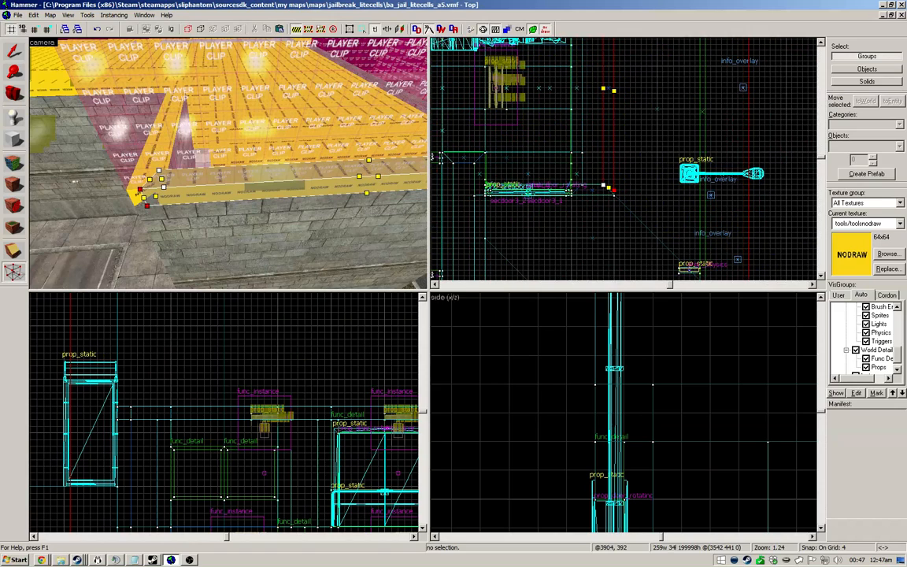
pyautogui.moveTo(609, 188); pyautogui.dragTo(609, 194)
pyautogui.click(14, 51)
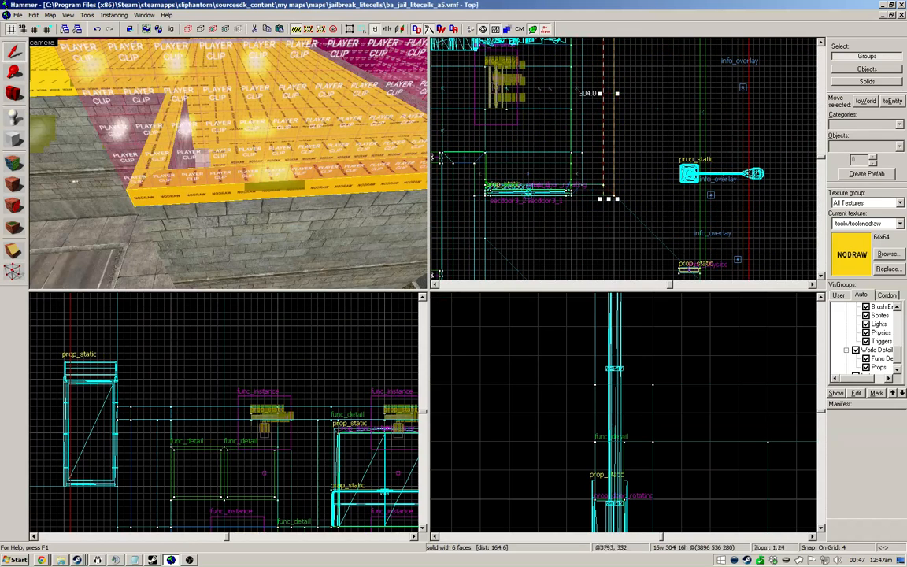
pyautogui.scroll(-5, 543, 252)
pyautogui.scroll(7, 562, 150)
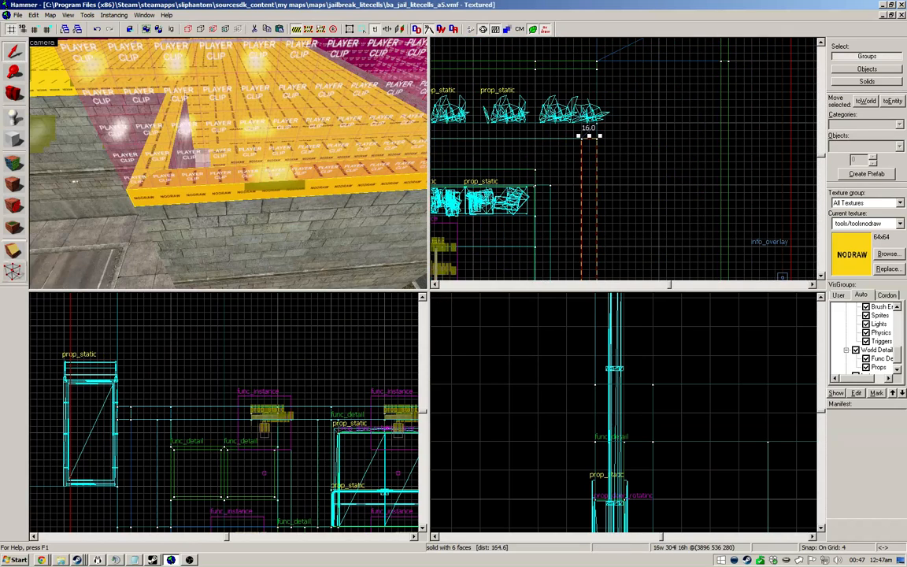
pyautogui.click(13, 270)
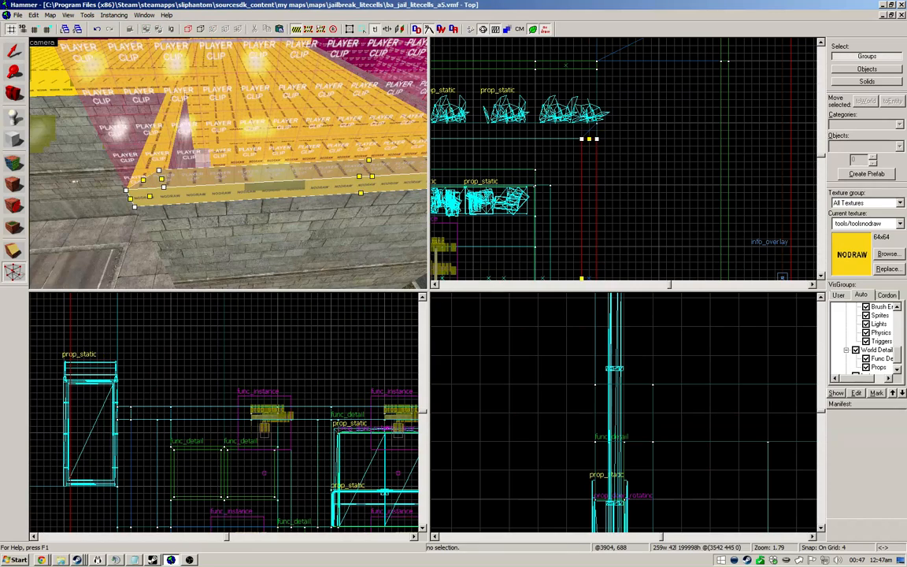
pyautogui.click(14, 51)
# Step: Create a 16-unit-wide nodraw block along the long roof edge beside the row of plant props
pyautogui.click(13, 139)
pyautogui.scroll(-6, 681, 150)
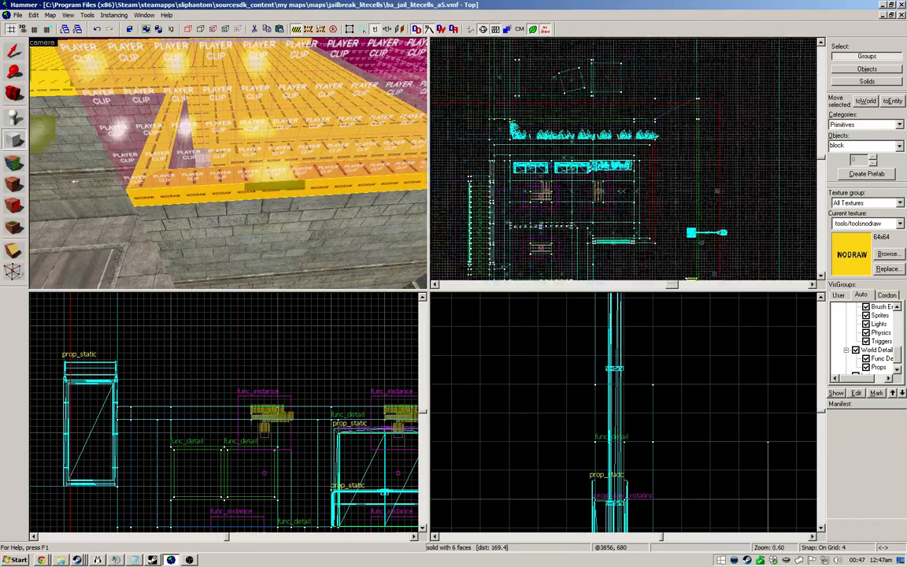
pyautogui.scroll(3, 487, 149)
pyautogui.moveTo(501, 131)
pyautogui.mouseDown()
pyautogui.moveTo(769, 145)
pyautogui.moveTo(774, 137)
pyautogui.mouseUp()
pyautogui.press('Return')
# Step: Miter both ends of the long trim block beside the plant props so its outer edge spans 512 units
pyautogui.press('z')
pyautogui.press('z')
pyautogui.hotkey('shift', 'v')
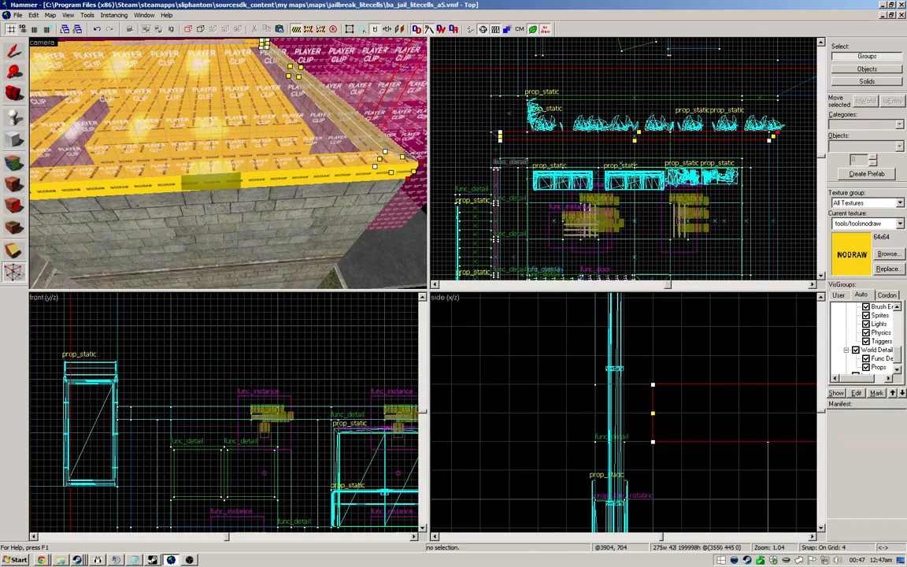
pyautogui.moveTo(500, 131); pyautogui.dragTo(496, 132)
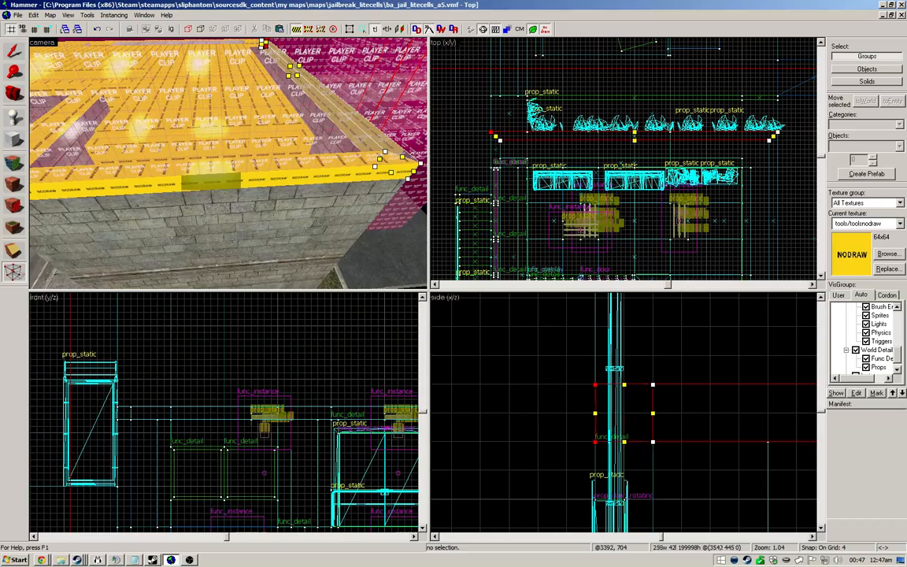
pyautogui.hotkey('shift', 's')
# Step: Lift the de_chateau/exttrim05 texture from the existing roof trim and check the nodraw trim around the roof
pyautogui.press('z')
pyautogui.press('w')
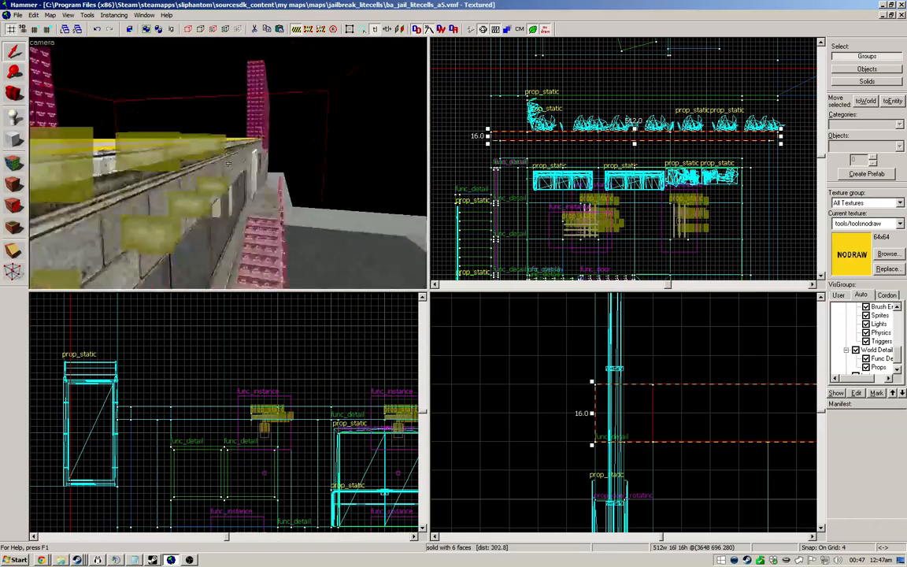
pyautogui.hotkey('shift', 'a')
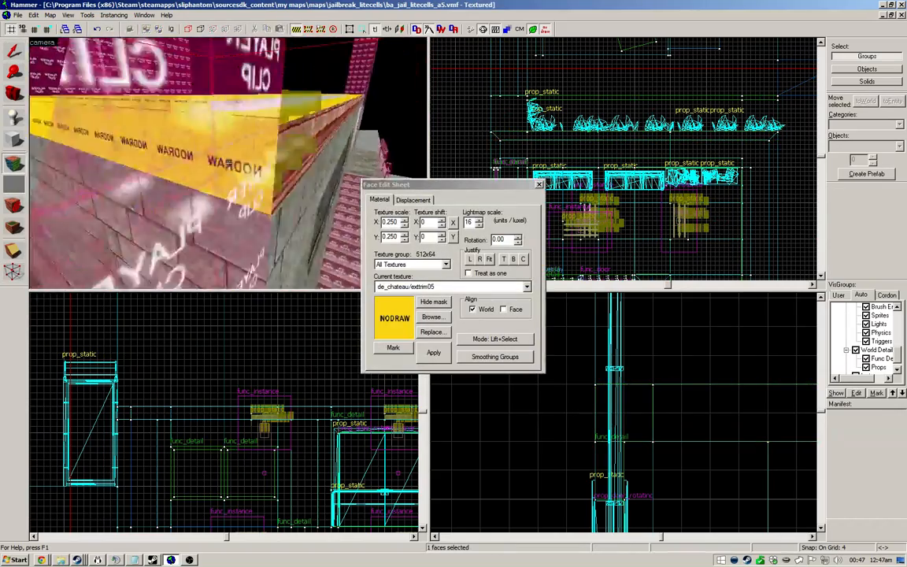
pyautogui.press('w')
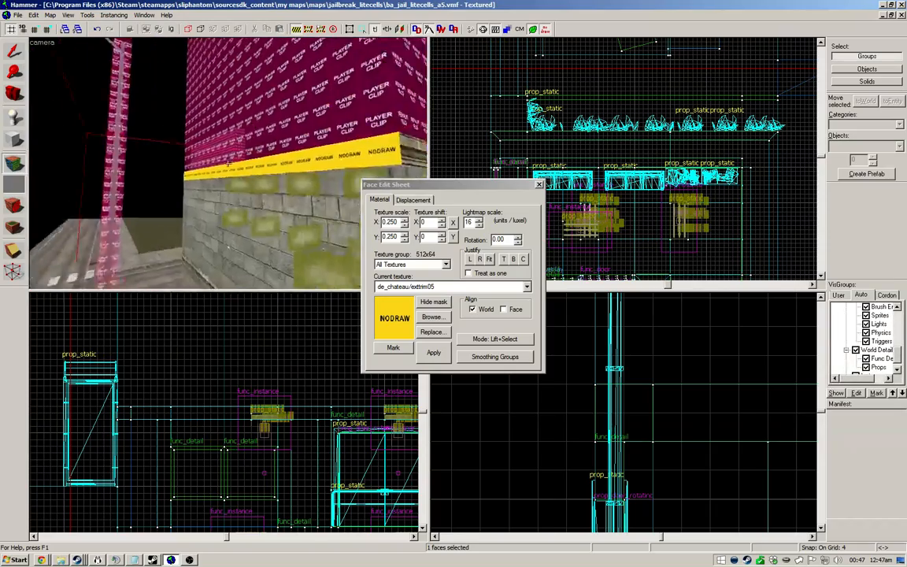
pyautogui.press('w')
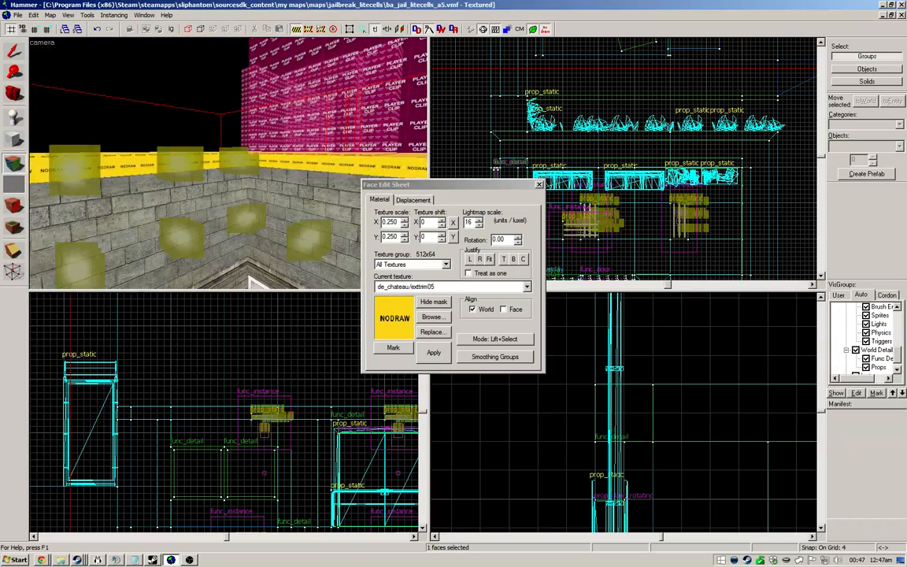
pyautogui.press('w')
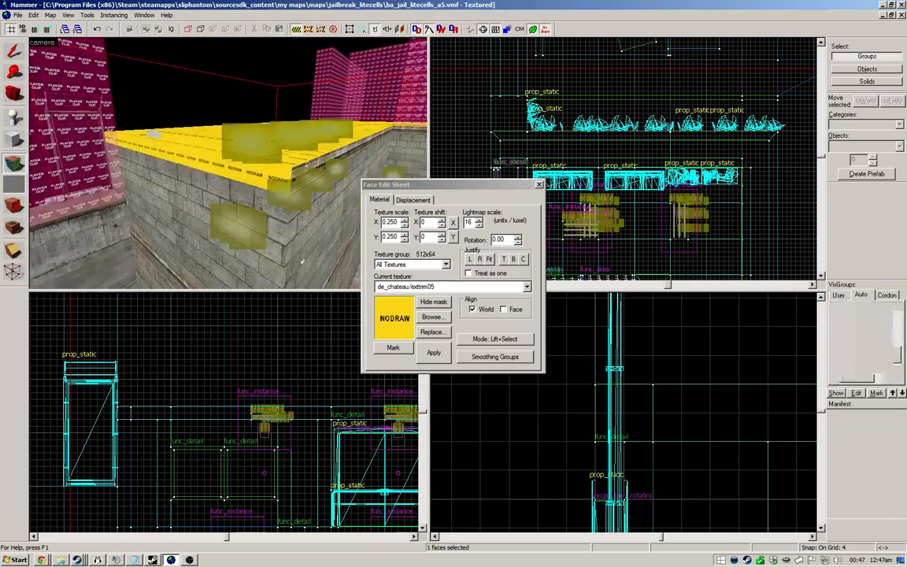
pyautogui.press('w')
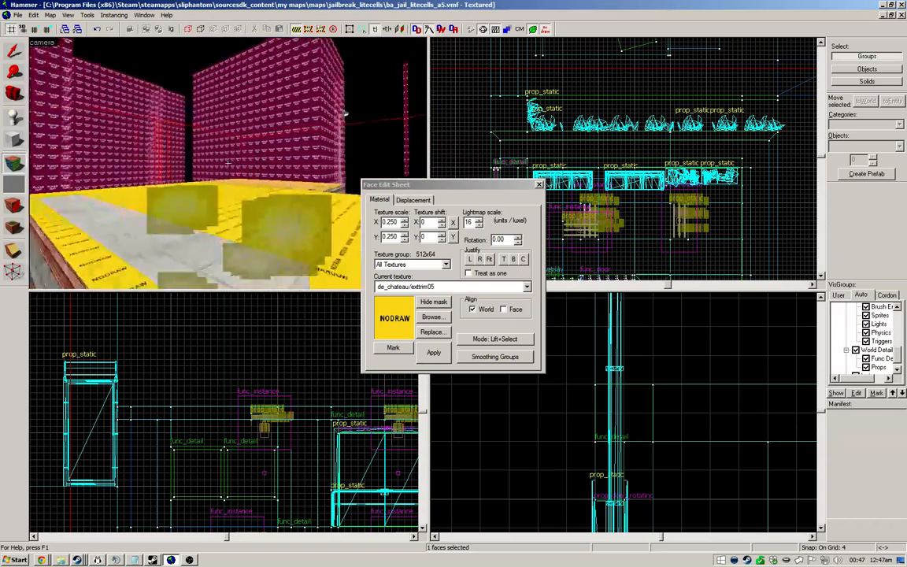
pyautogui.press('s')
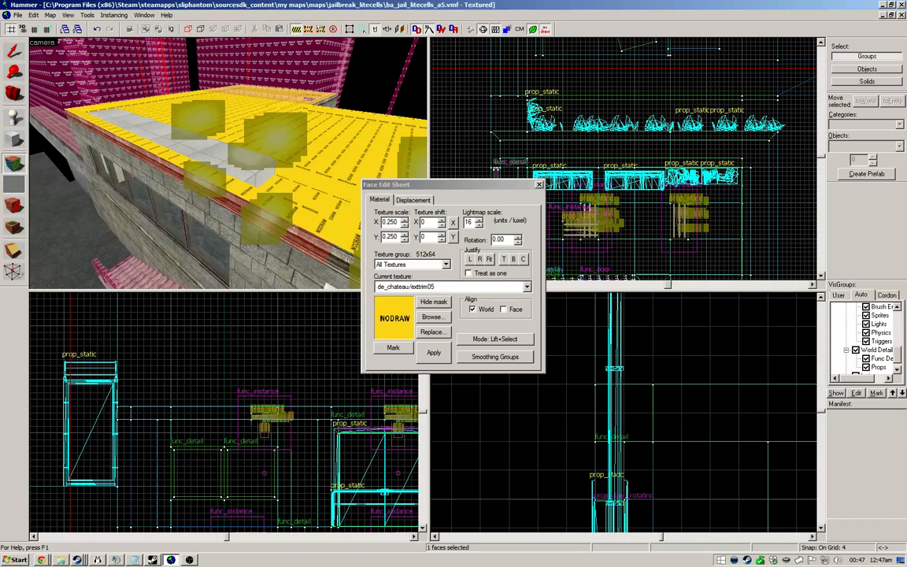
pyautogui.hotkey('shift', 's')
# Step: Examine the brushes around the uncovered tile strip and the small opening in the roof
pyautogui.click(229, 163)
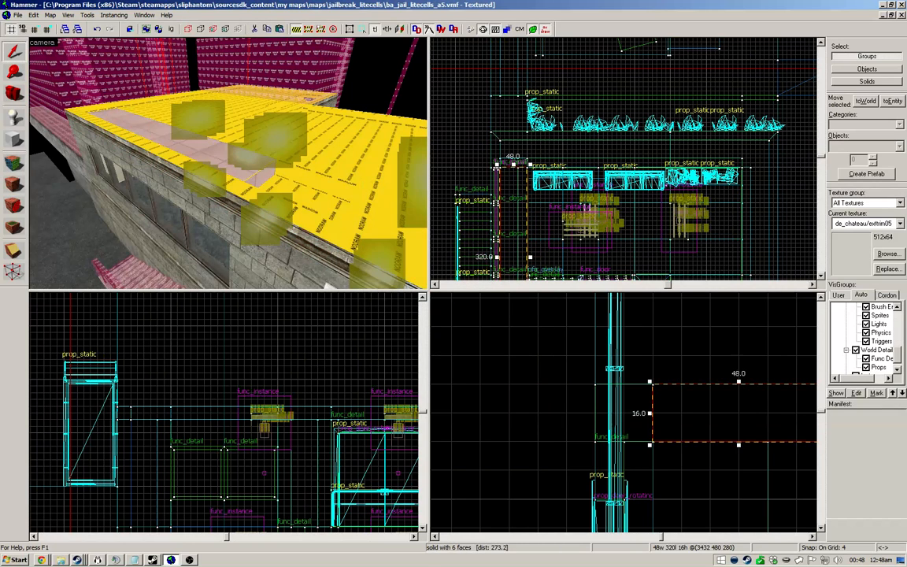
pyautogui.click(228, 163)
pyautogui.press('w')
pyautogui.click(228, 163)
pyautogui.click(229, 163)
pyautogui.click(228, 163)
pyautogui.press('s')
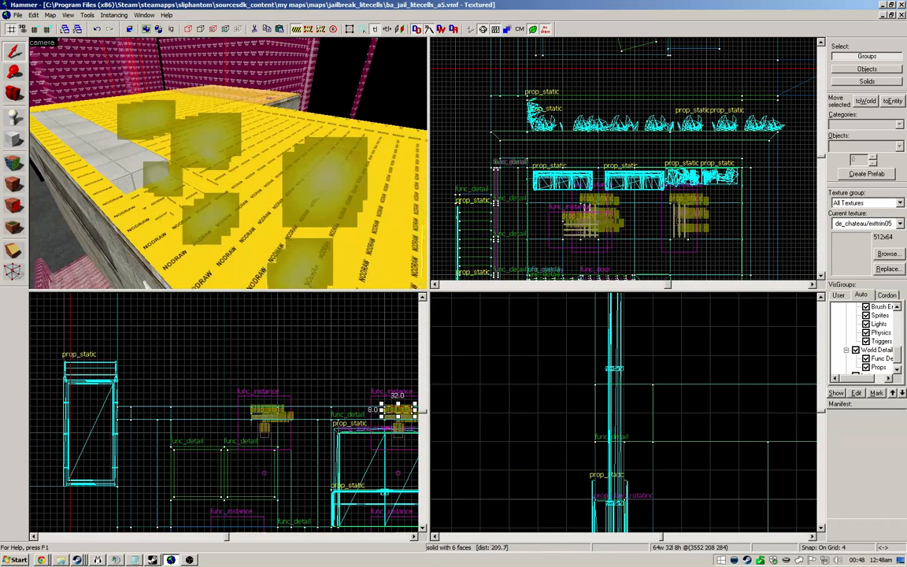
pyautogui.press('z')
pyautogui.click(329, 373)
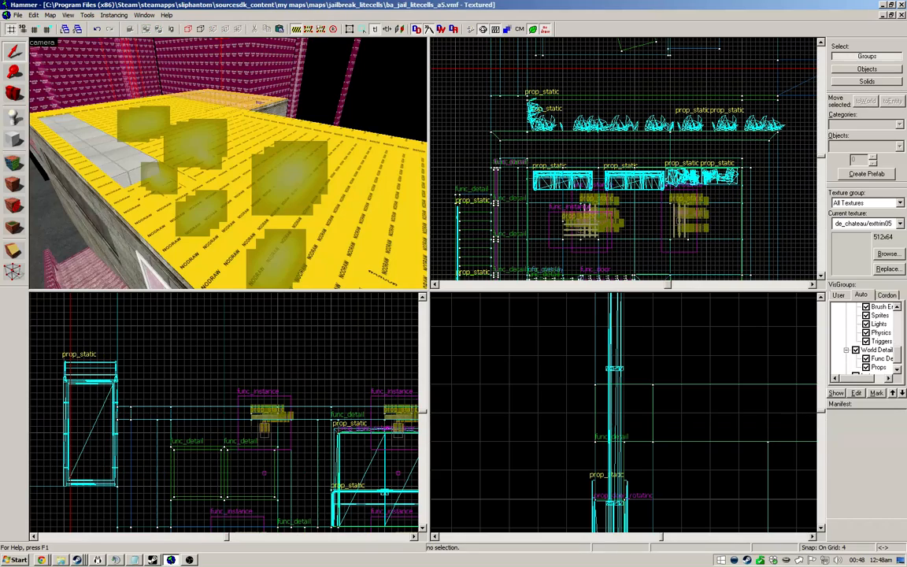
pyautogui.press('z')
pyautogui.press('w')
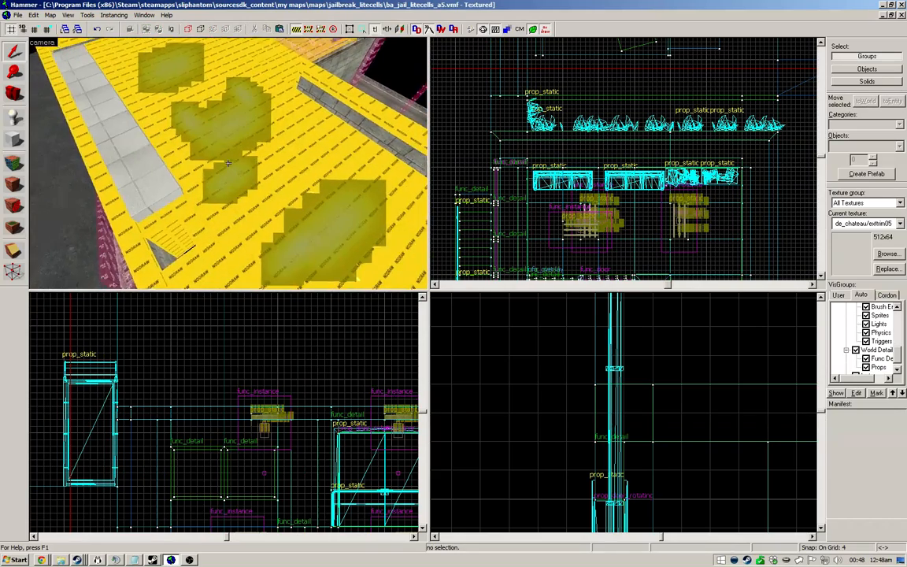
pyautogui.press('a')
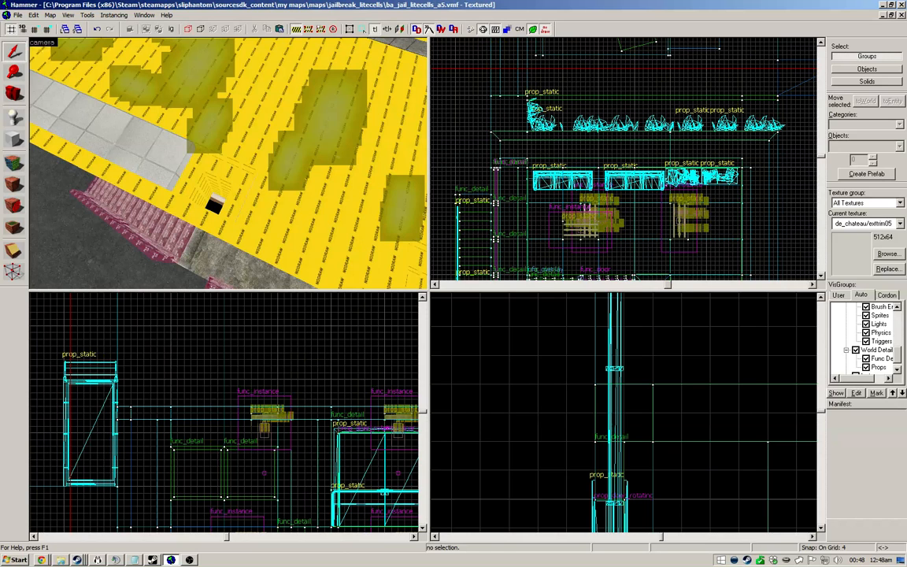
# Step: Select the nodraw roof brushes one after another to examine how the roof surface is divided
pyautogui.click(250, 134)
pyautogui.press('z')
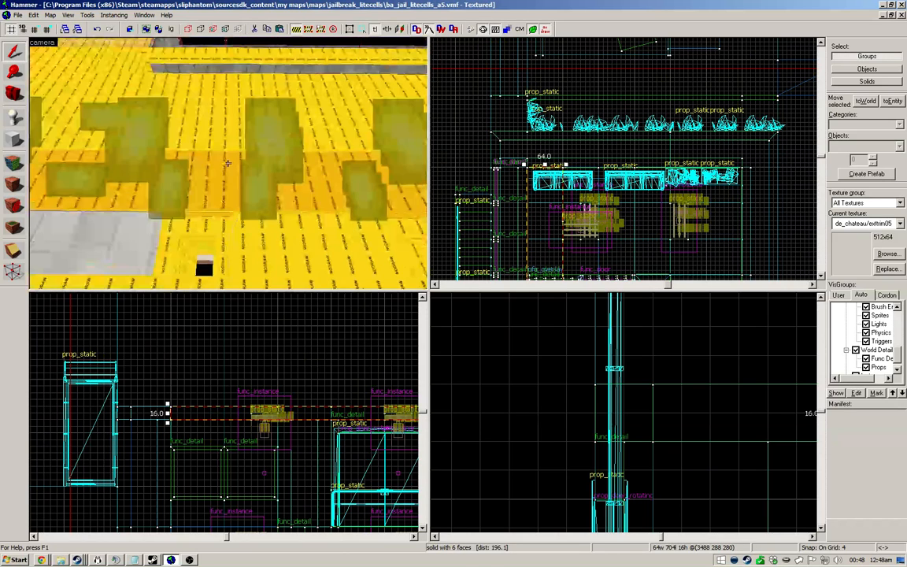
pyautogui.press('z')
pyautogui.click(217, 131)
pyautogui.click(221, 89)
pyautogui.click(227, 185)
pyautogui.click(222, 90)
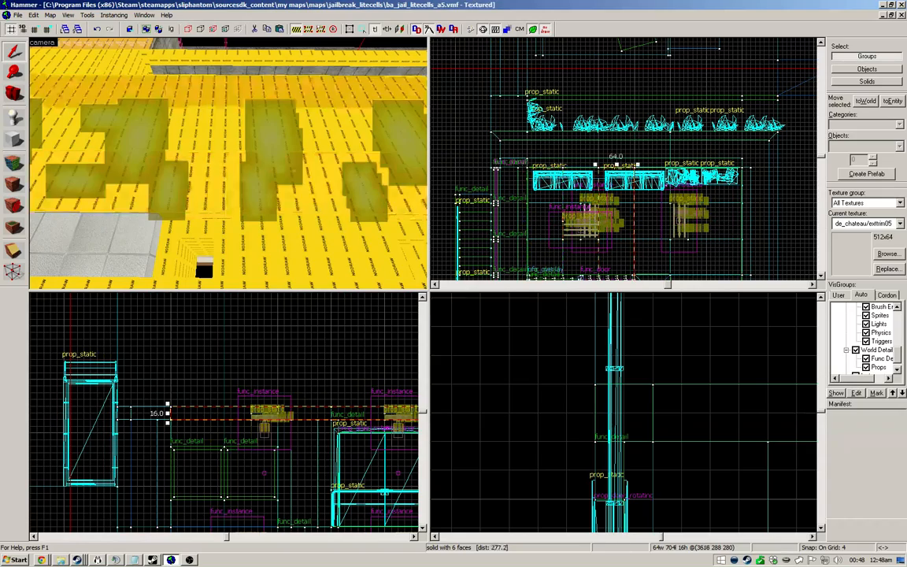
pyautogui.click(224, 184)
pyautogui.click(216, 132)
pyautogui.press('Escape')
pyautogui.press('z')
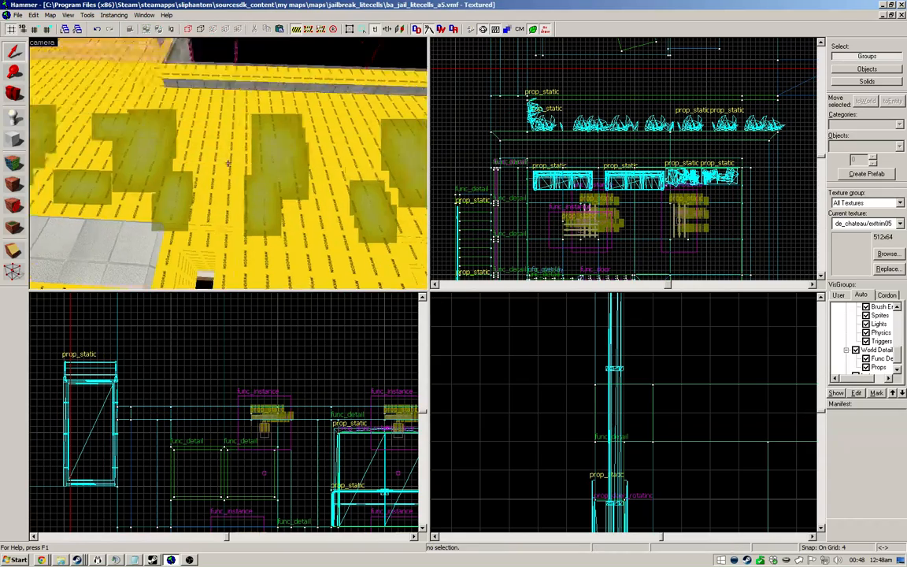
pyautogui.press('z')
pyautogui.click(212, 150)
pyautogui.click(167, 108)
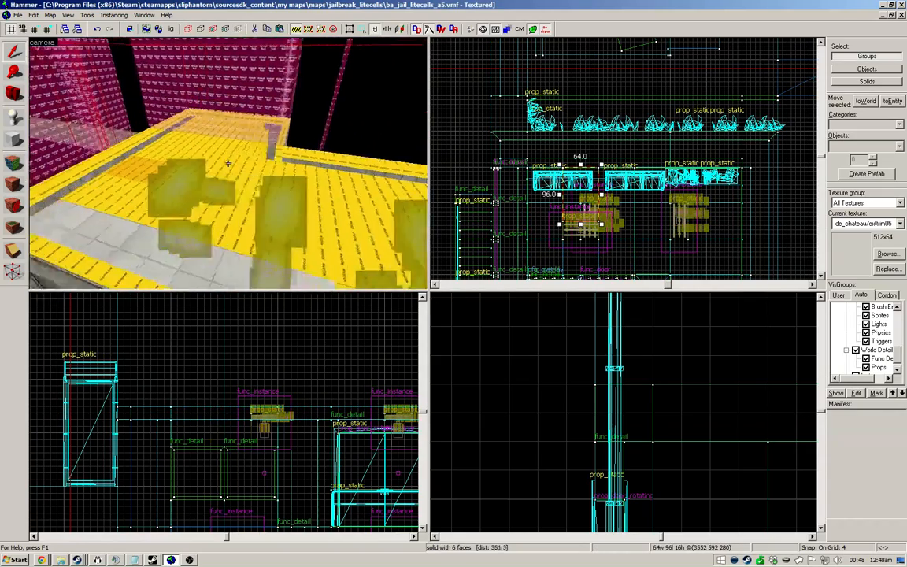
# Step: Examine the roof from the other side and the floor and tiled ceiling brushes beneath it by selecting them in turn
pyautogui.press('w')
pyautogui.press('a')
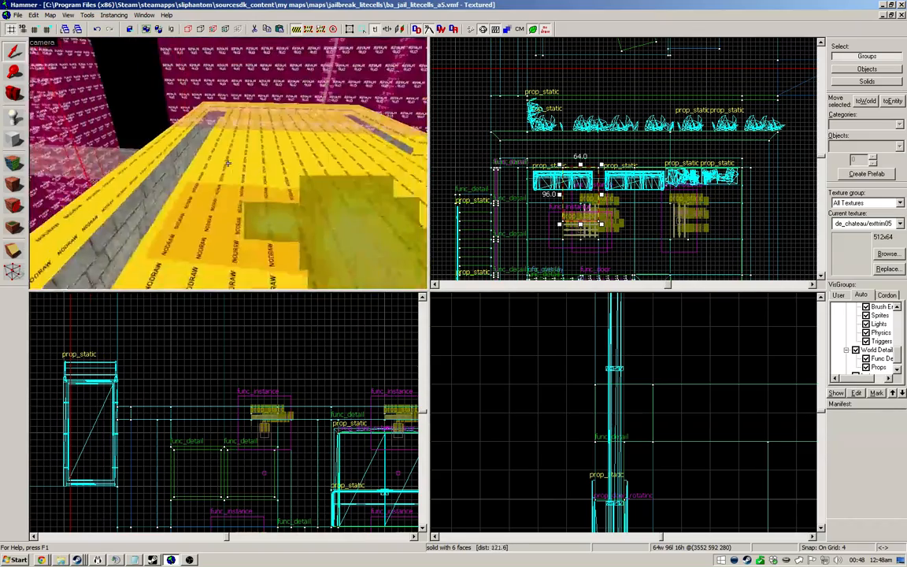
pyautogui.click(229, 147)
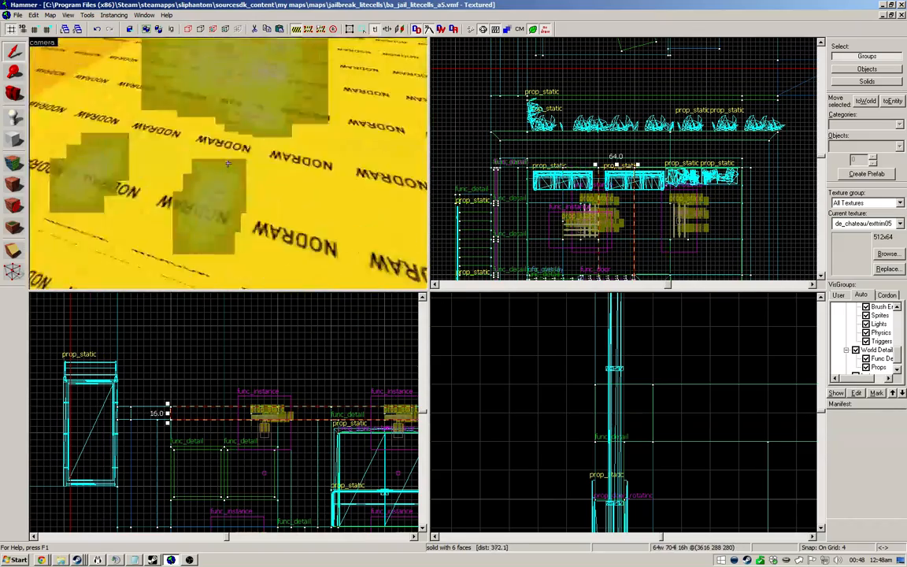
pyautogui.click(229, 163)
pyautogui.click(229, 163)
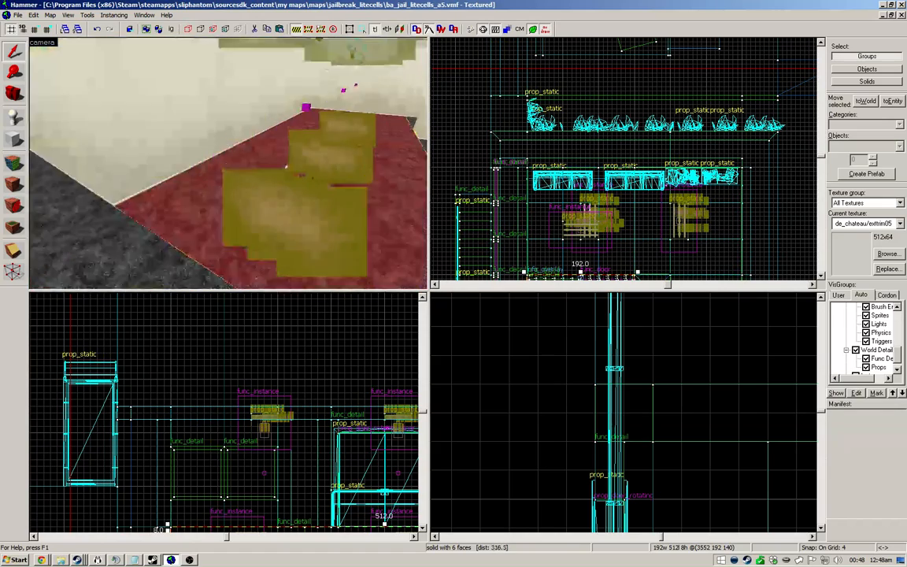
pyautogui.click(228, 163)
pyautogui.click(229, 163)
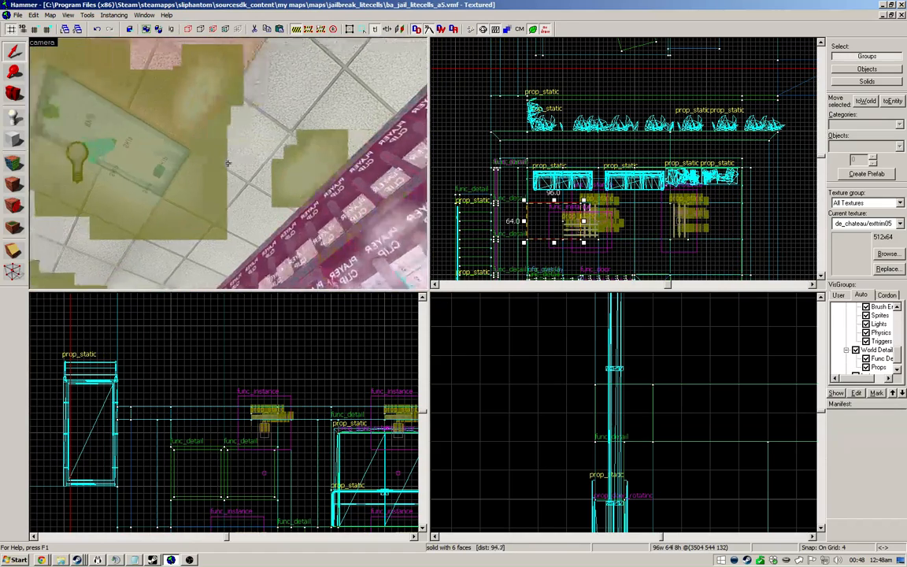
pyautogui.click(228, 163)
pyautogui.click(228, 163)
pyautogui.click(191, 208)
pyautogui.click(245, 246)
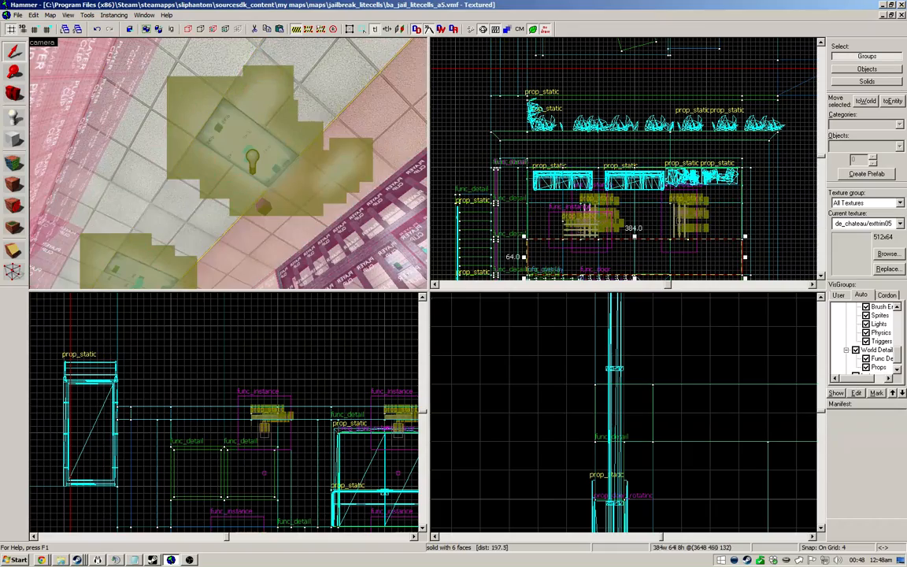
pyautogui.click(329, 85)
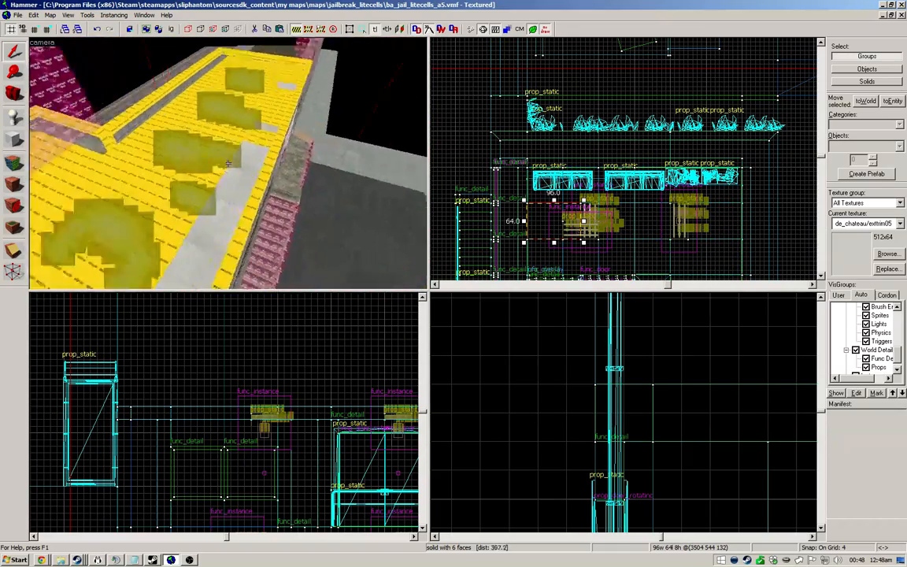
# Step: Select the nodraw roof and edge trim brushes around the small opening in turn to examine how they meet, leaving nothing selected
pyautogui.click(229, 163)
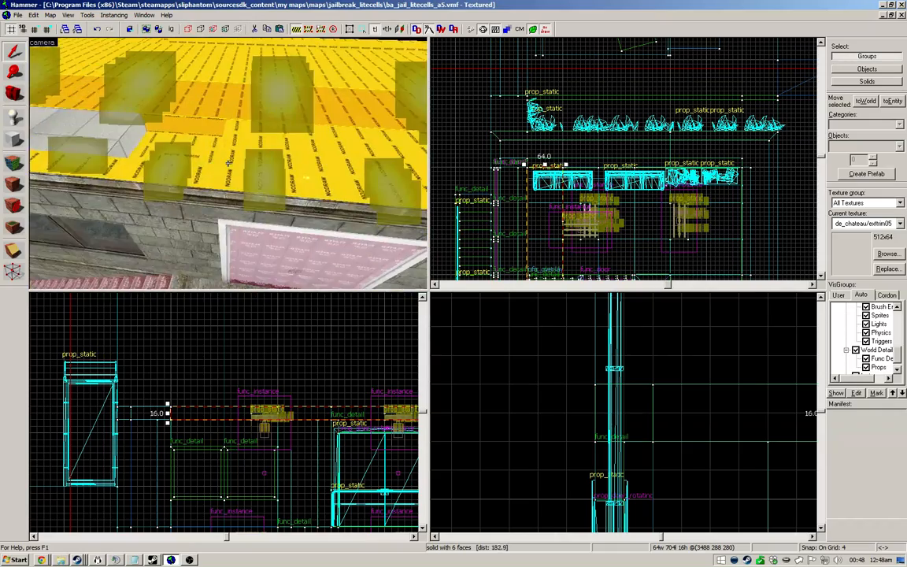
pyautogui.press('d')
pyautogui.click(227, 163)
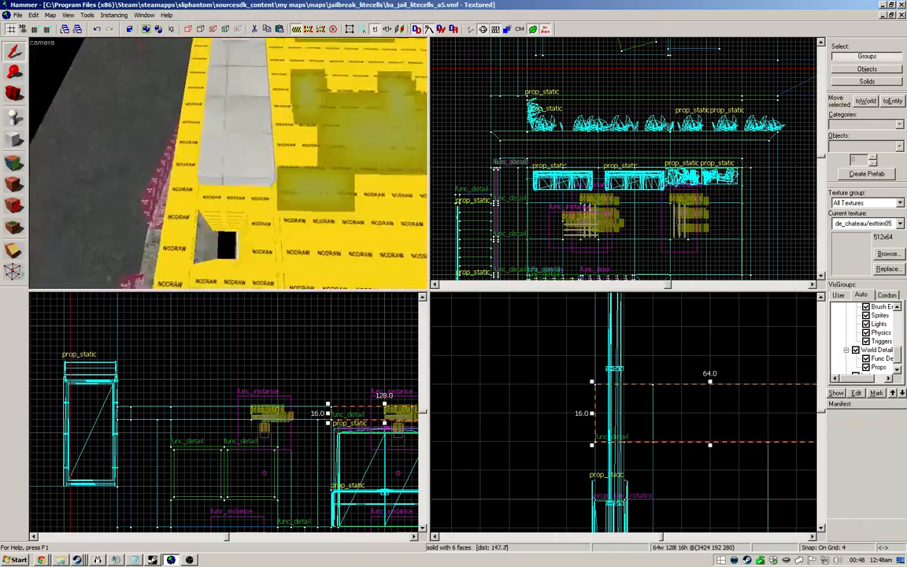
pyautogui.click(229, 163)
pyautogui.click(228, 163)
pyautogui.doubleClick(228, 163)
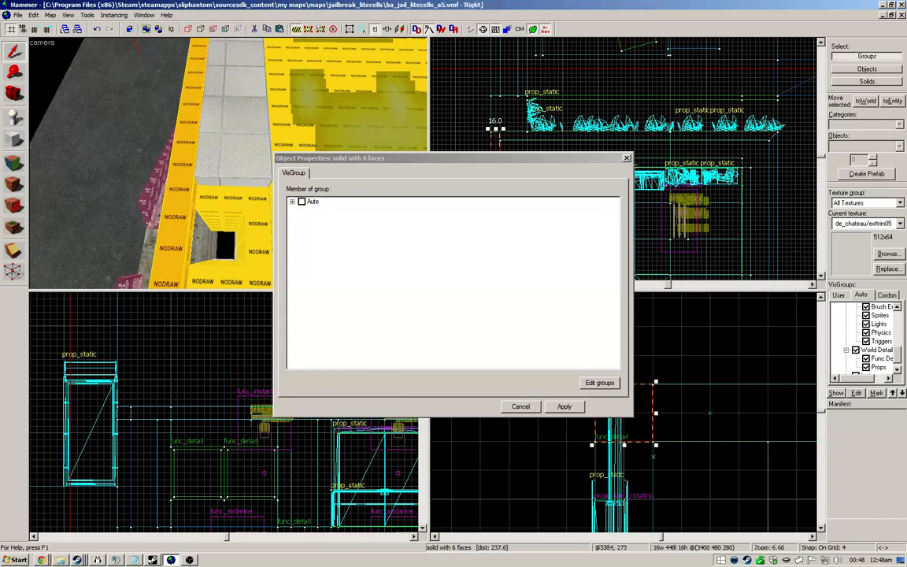
pyautogui.click(527, 407)
pyautogui.press('Escape')
pyautogui.press('w')
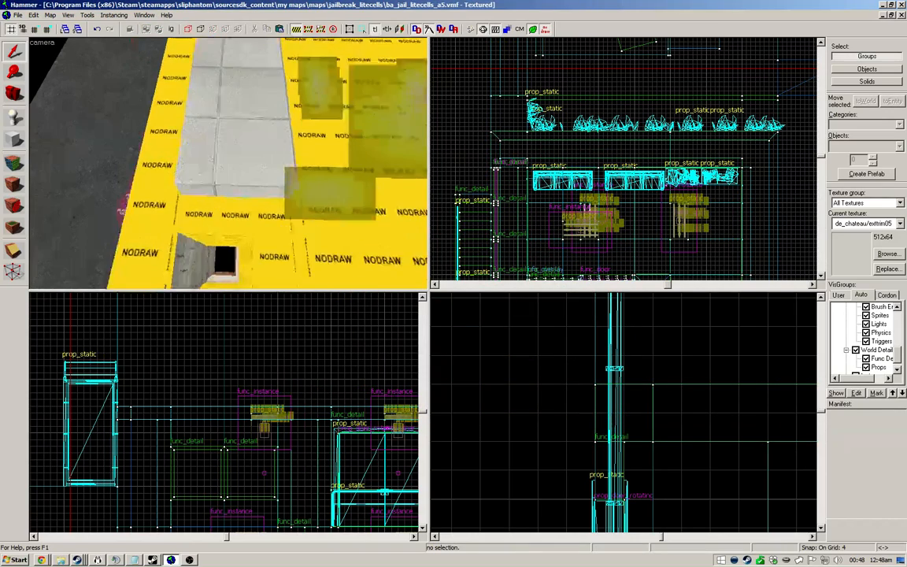
# Step: Inspect the building's outer wall and select the 448-unit roof trim brush above the windows
pyautogui.press('s')
pyautogui.press('w')
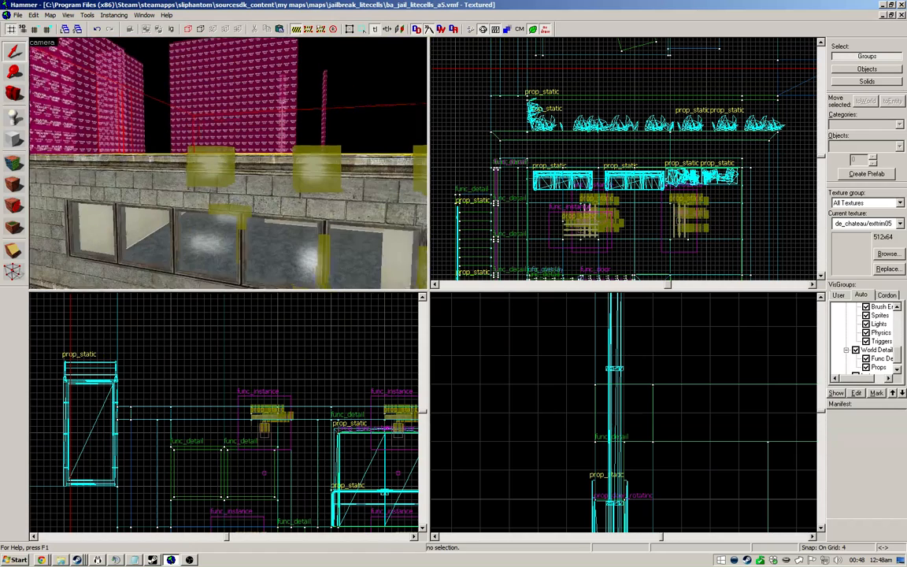
pyautogui.press('w')
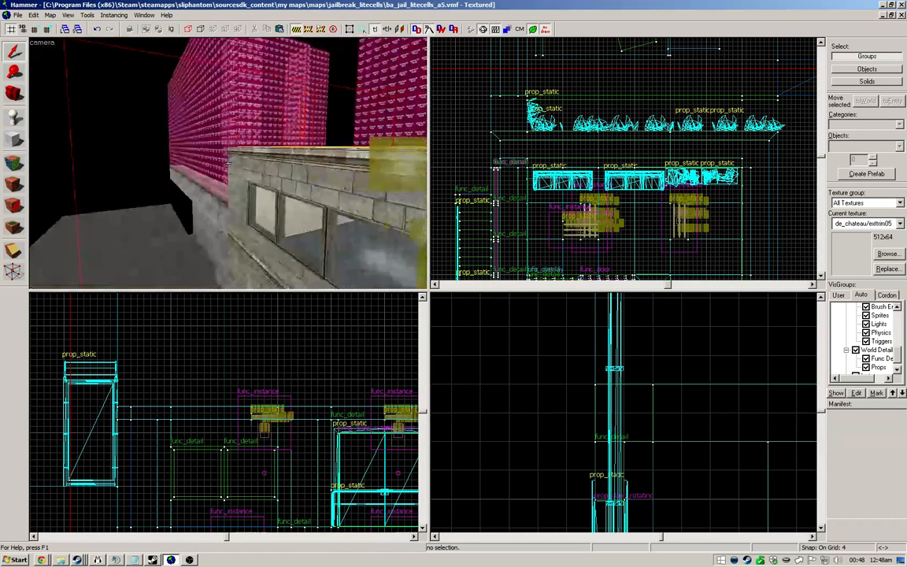
pyautogui.click(315, 209)
pyautogui.click(311, 164)
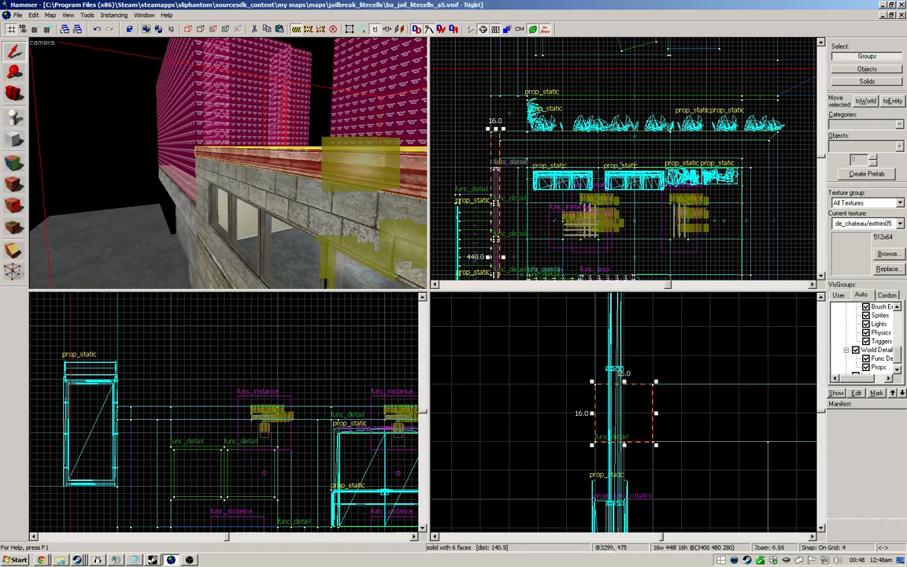
pyautogui.scroll(-4, 571, 402)
pyautogui.moveTo(509, 406)
pyautogui.mouseDown()
pyautogui.moveTo(566, 420)
pyautogui.moveTo(499, 394)
pyautogui.moveTo(524, 408)
pyautogui.moveTo(540, 400)
pyautogui.moveTo(540, 413)
pyautogui.moveTo(540, 402)
pyautogui.mouseUp()
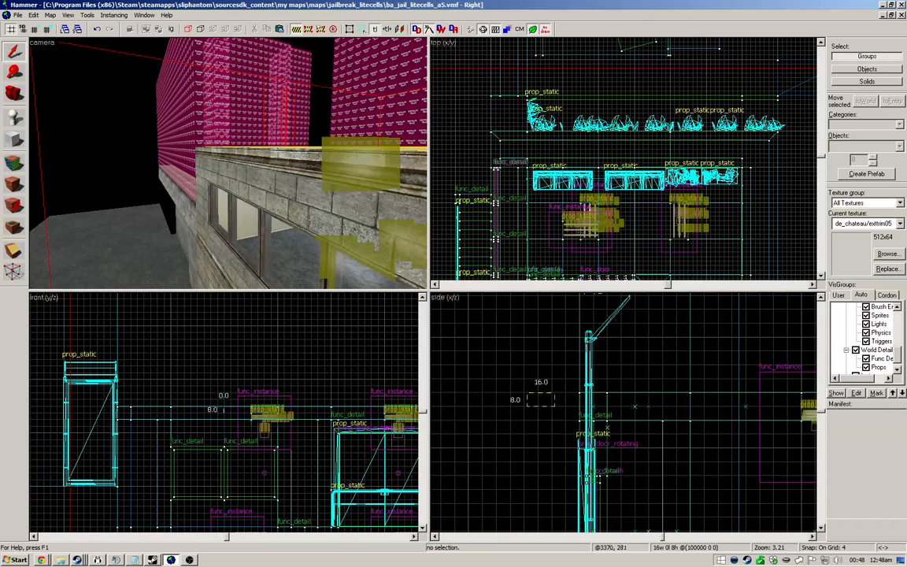
pyautogui.press('Escape')
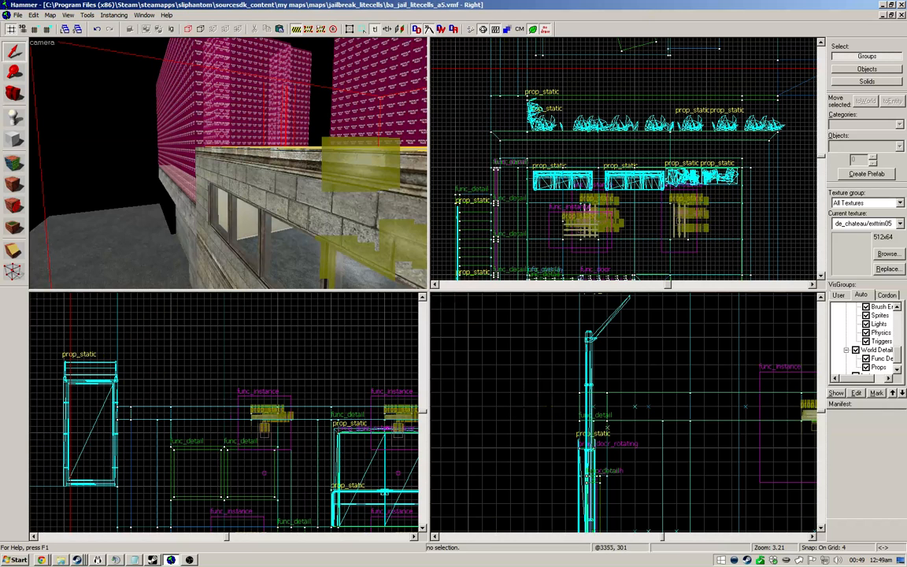
pyautogui.click(255, 148)
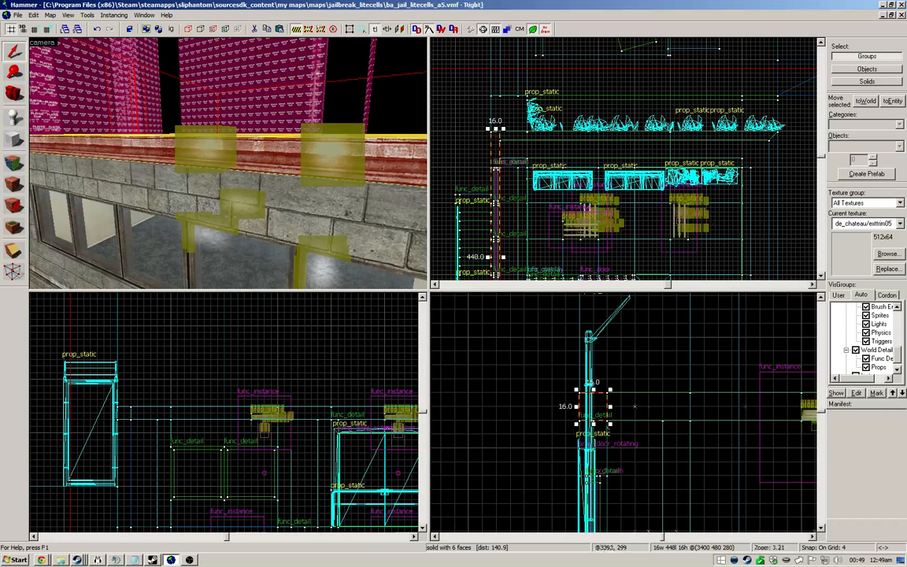
# Step: Examine the roof surface, the uncovered tile strip and the gap behind the trim from several sides with the edge trim selected
pyautogui.press('z')
pyautogui.press('w')
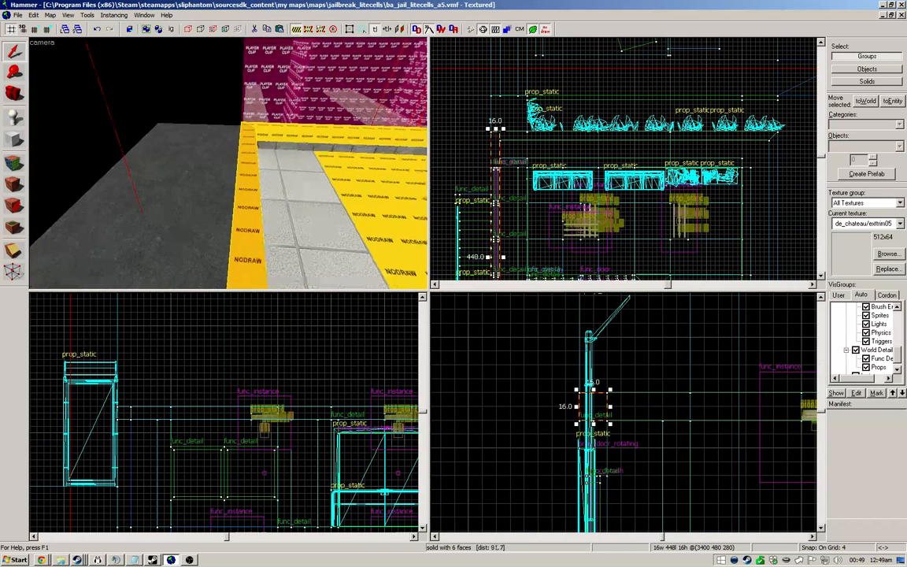
pyautogui.press('w')
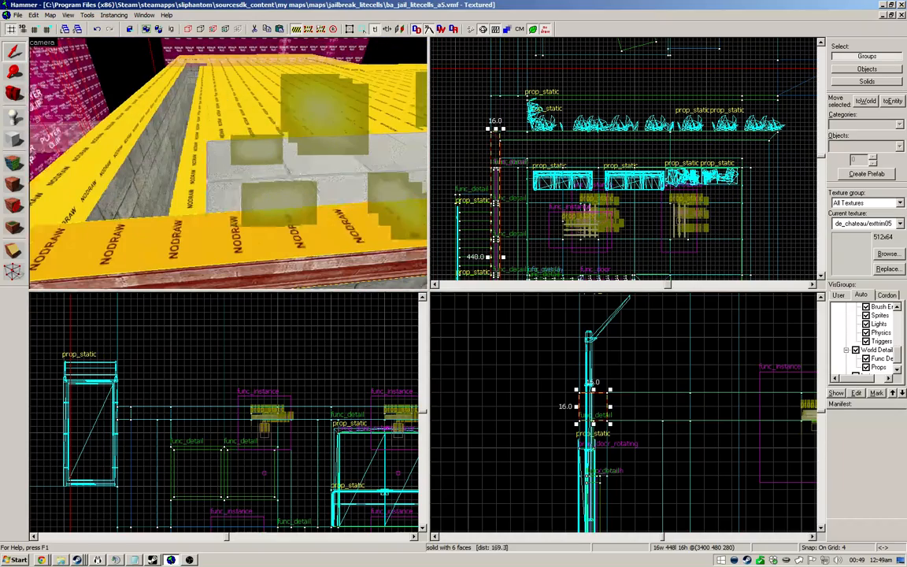
pyautogui.press('s')
pyautogui.press('w')
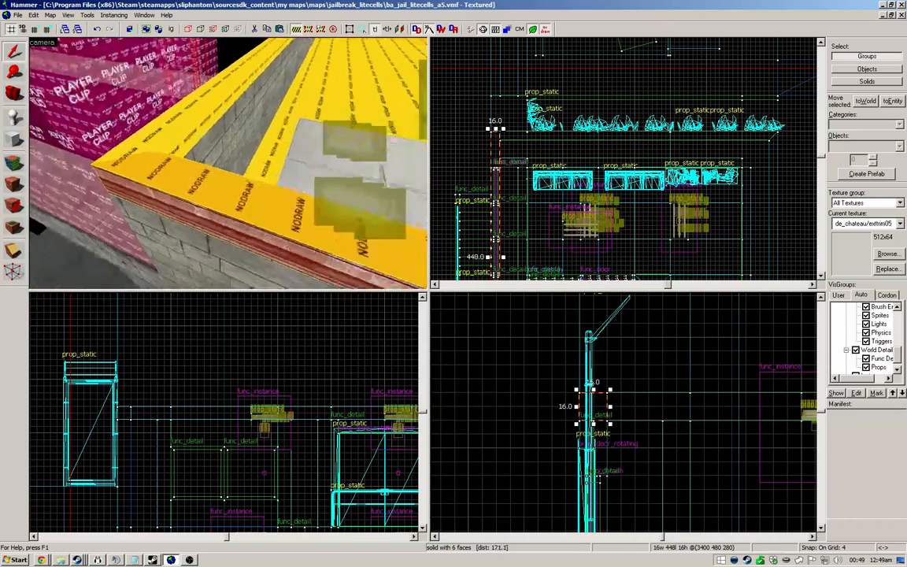
pyautogui.press('z')
pyautogui.press('z')
pyautogui.press('s')
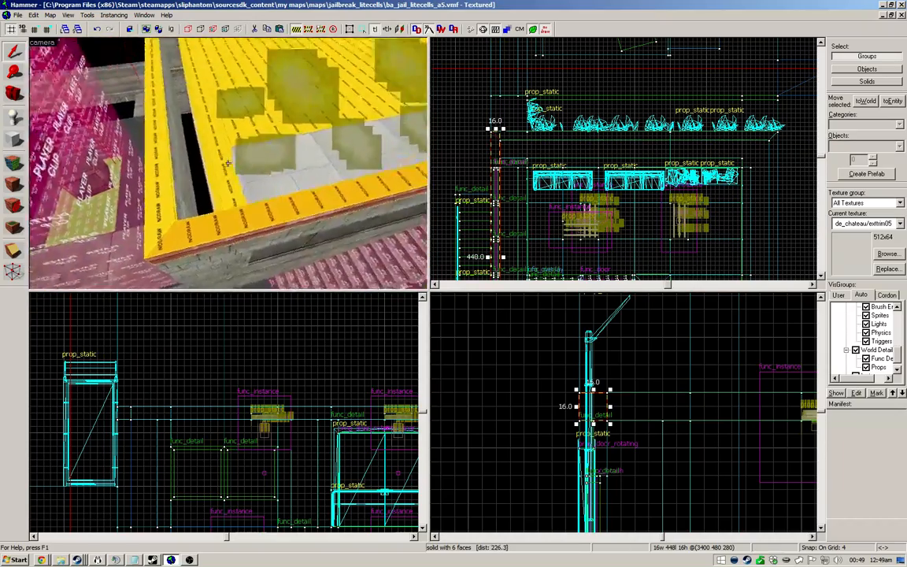
pyautogui.press('w')
pyautogui.press('s')
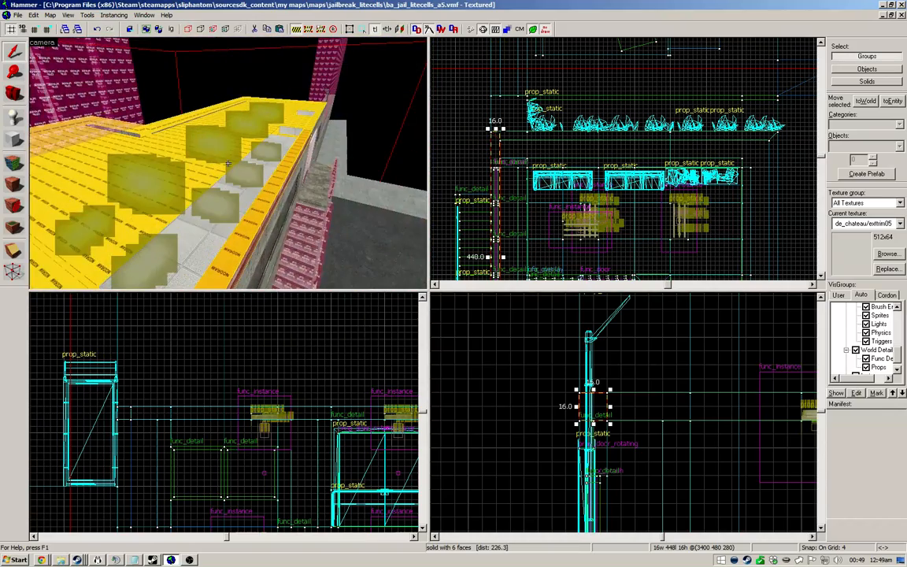
pyautogui.press('w')
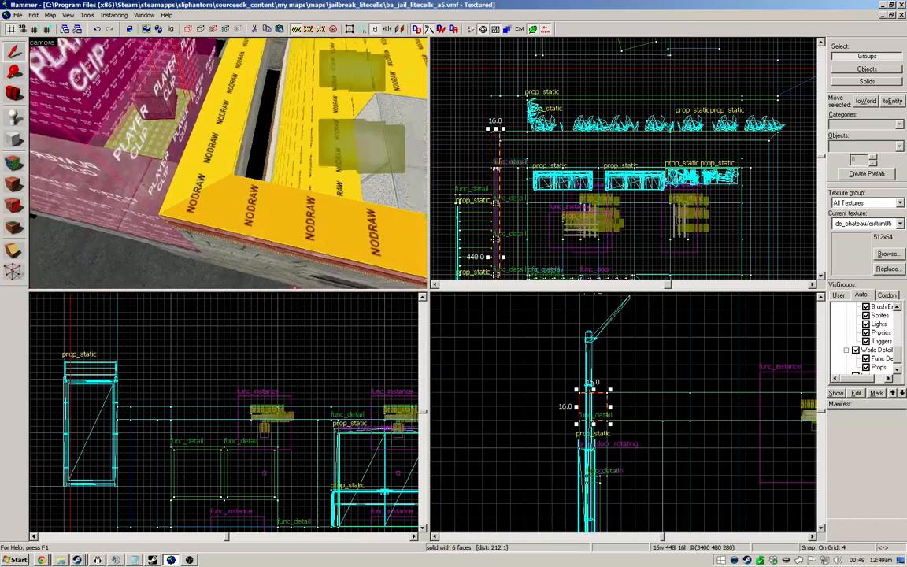
pyautogui.press('s')
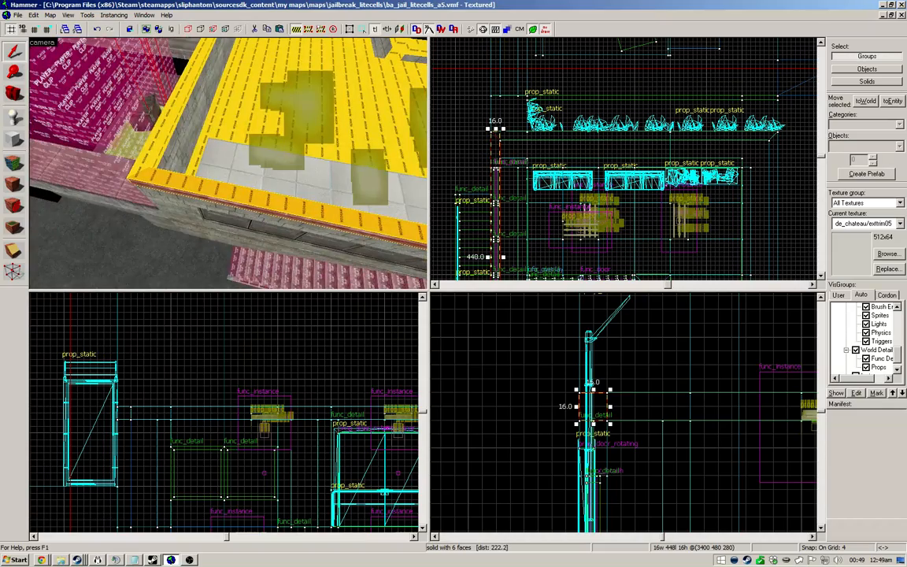
pyautogui.press('w')
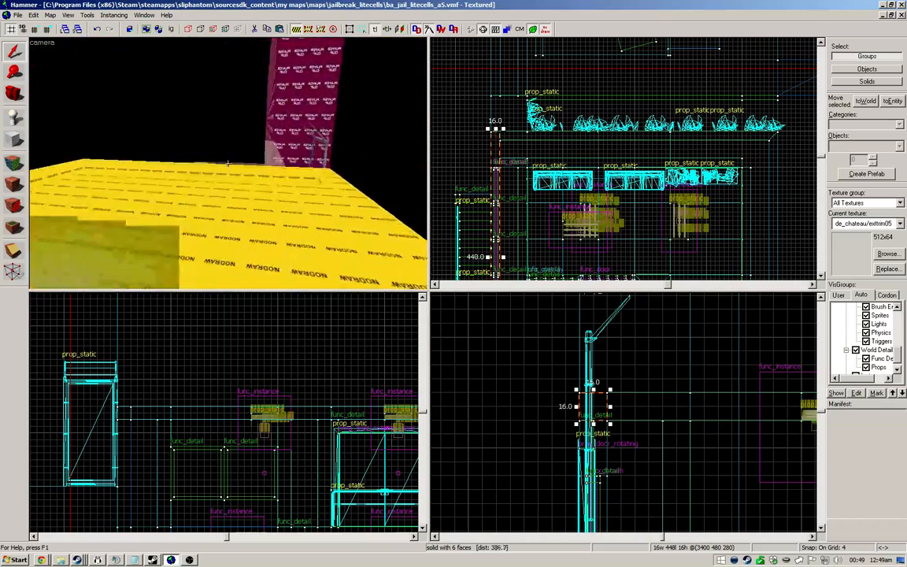
pyautogui.press('w')
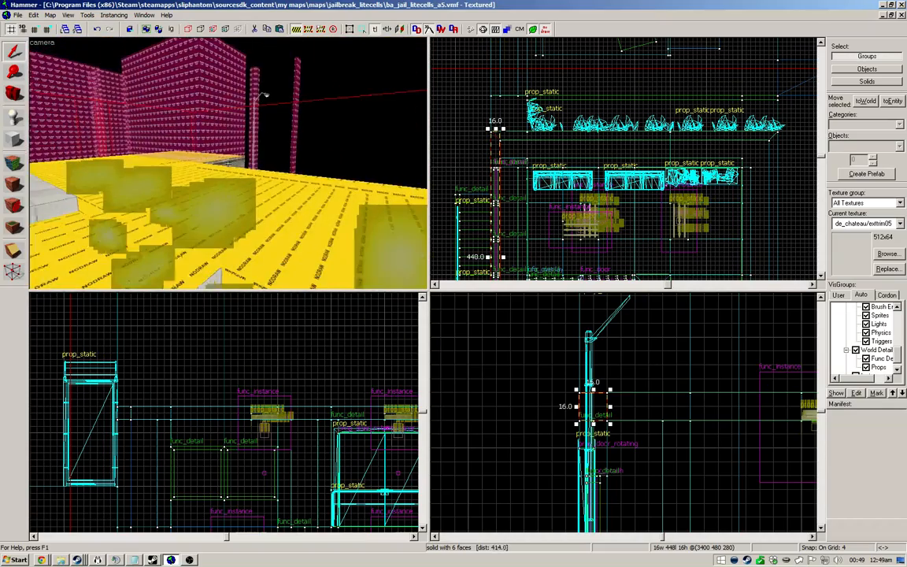
pyautogui.press('w')
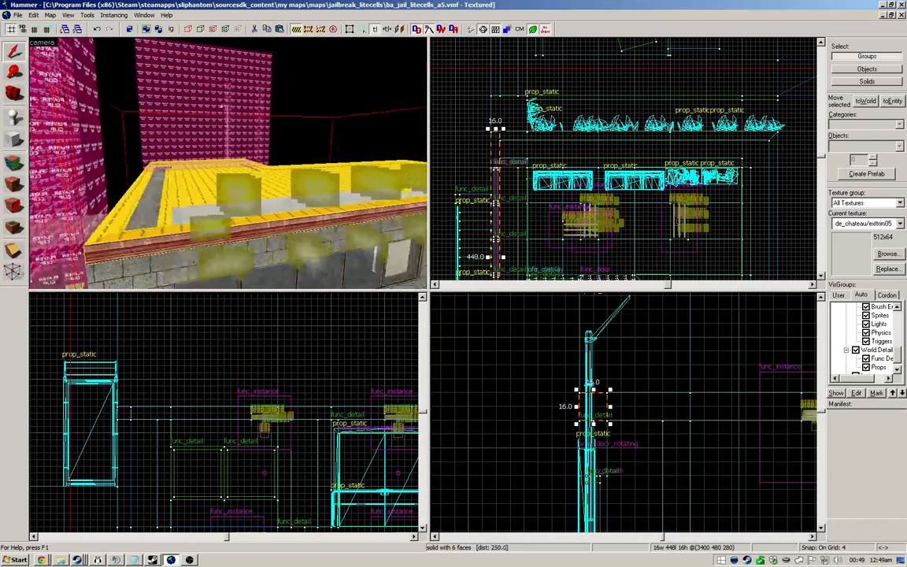
# Step: Clear the trim selection and examine the mitered roof corner and the player clip walls beside it
pyautogui.press('Escape')
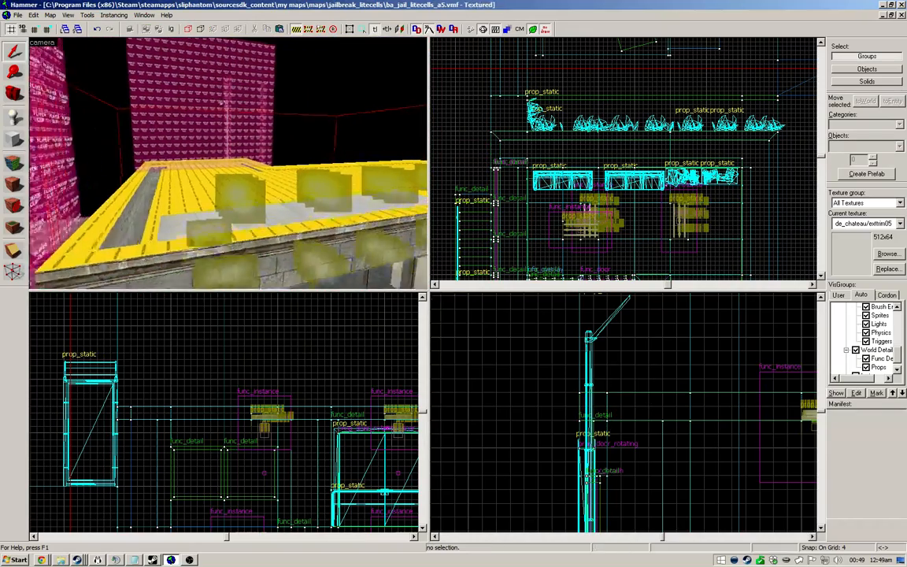
pyautogui.press('w')
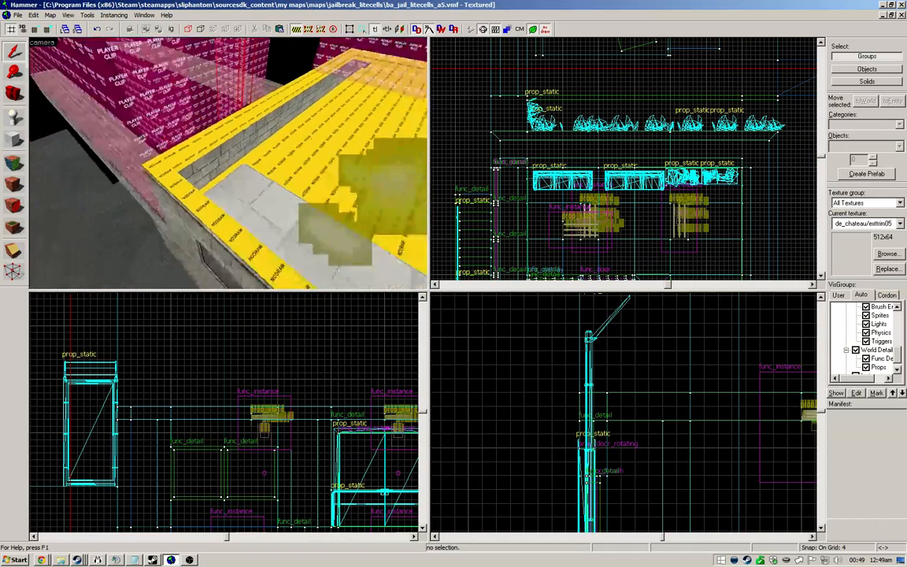
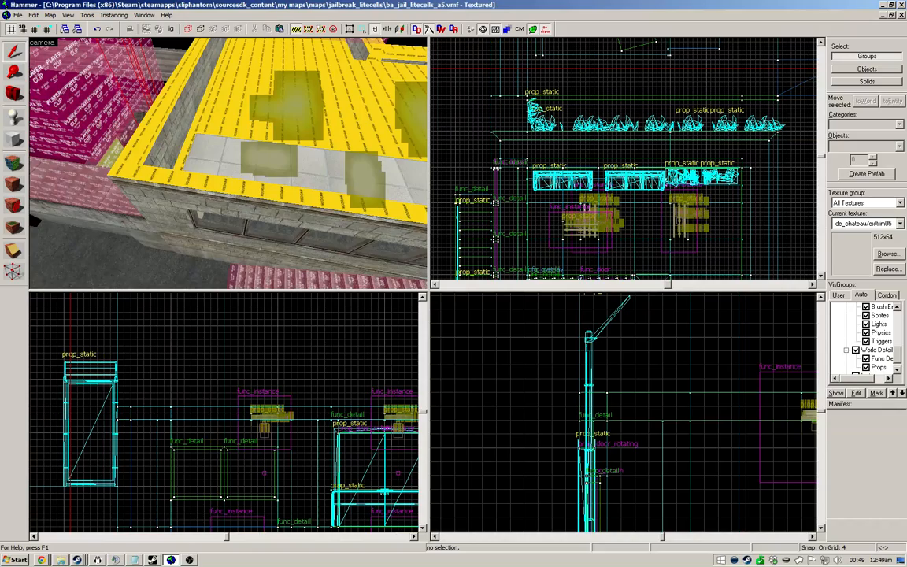
pyautogui.press('a')
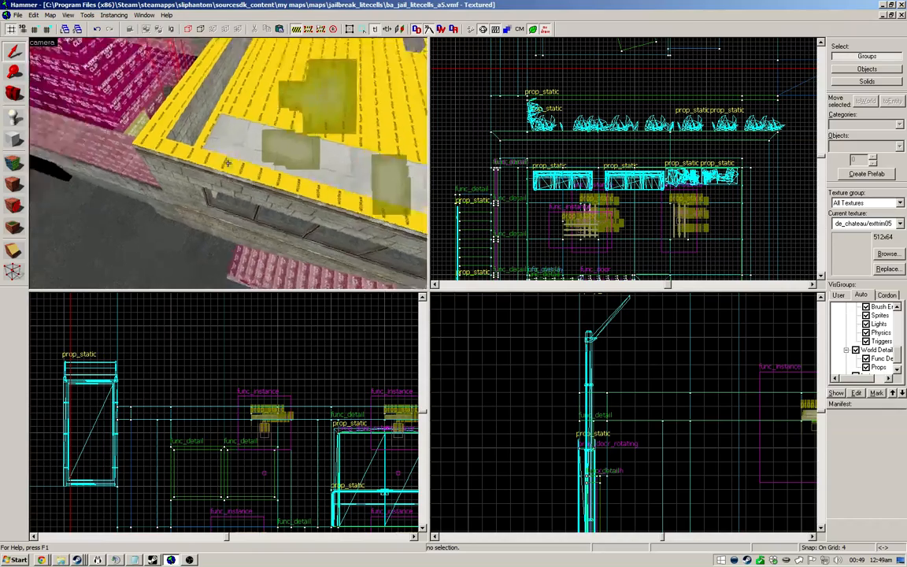
pyautogui.press('w')
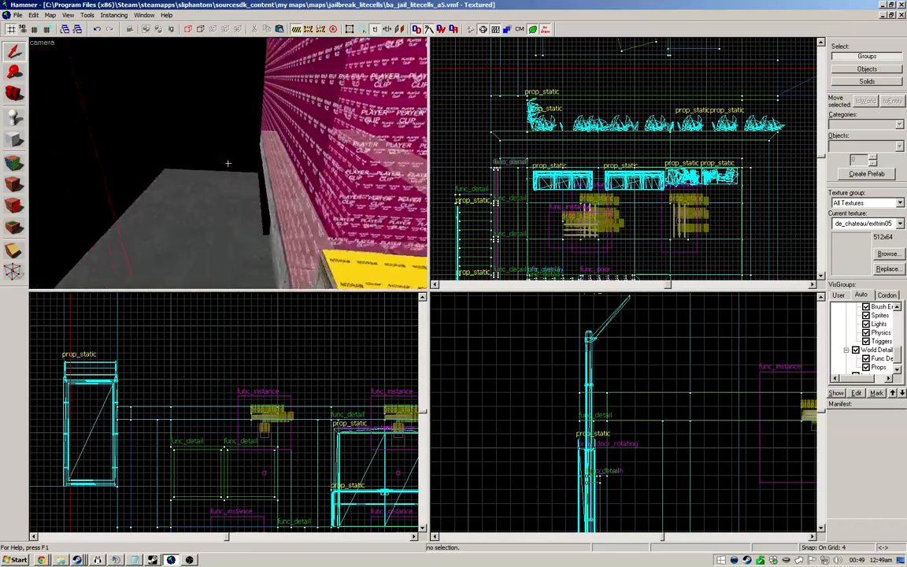
pyautogui.press('d')
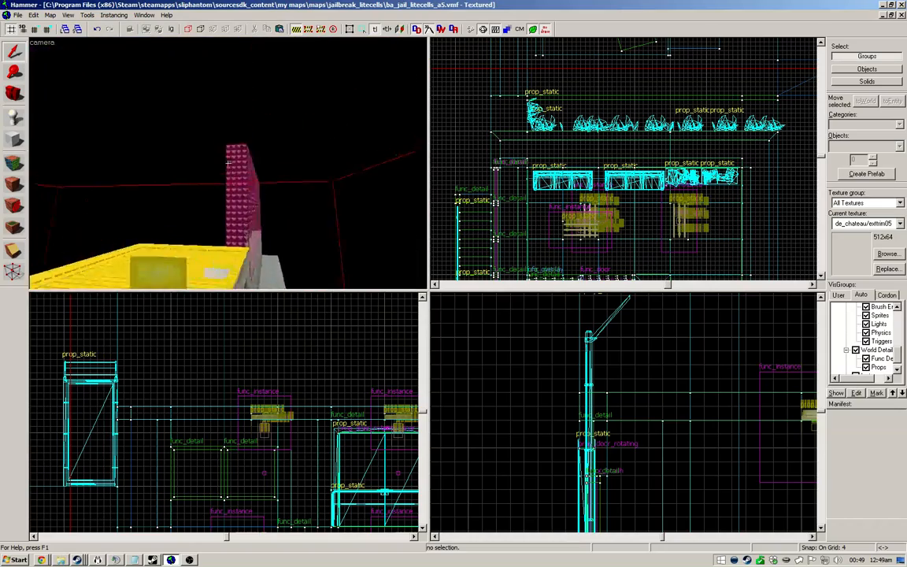
# Step: Lift the tools/toolsnodraw texture from a roof face to make it the current texture
pyautogui.click(227, 162)
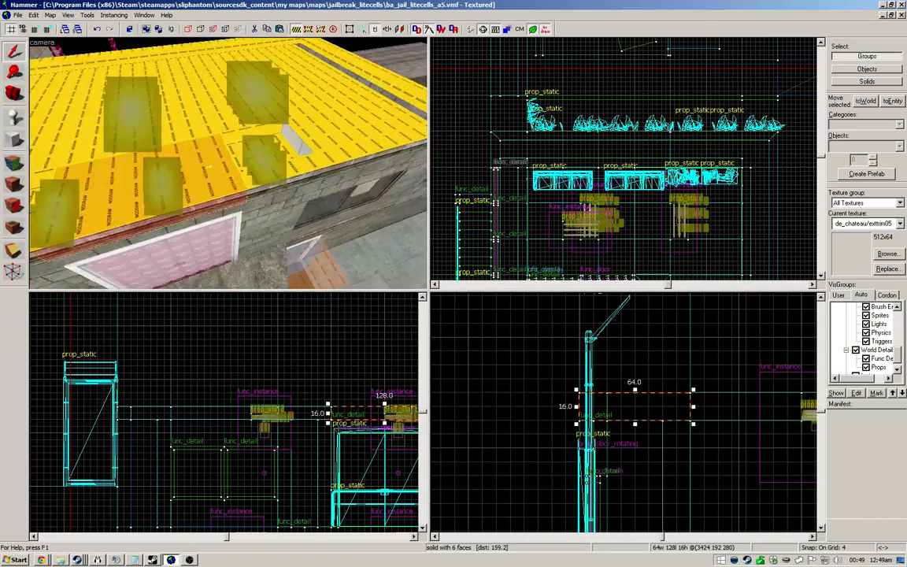
pyautogui.press('w')
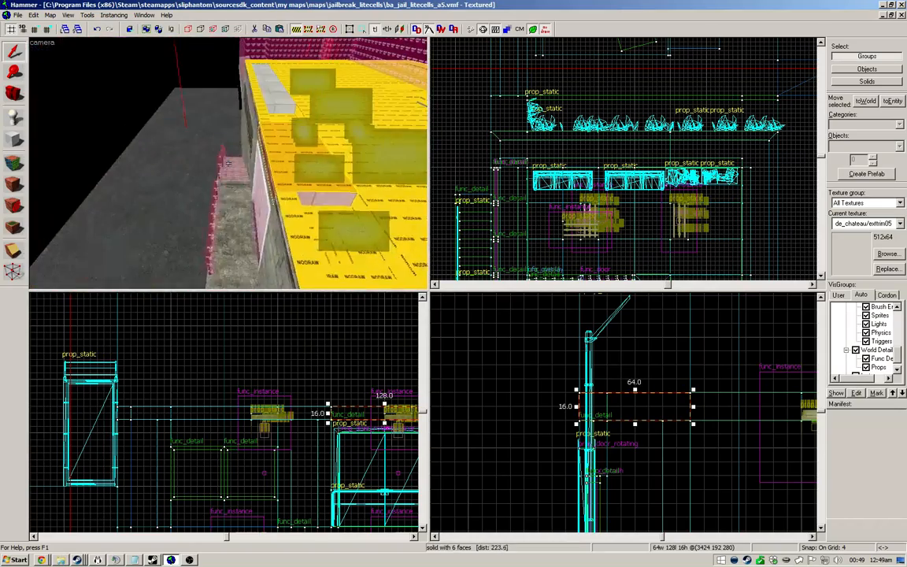
pyautogui.hotkey('shift', 'a')
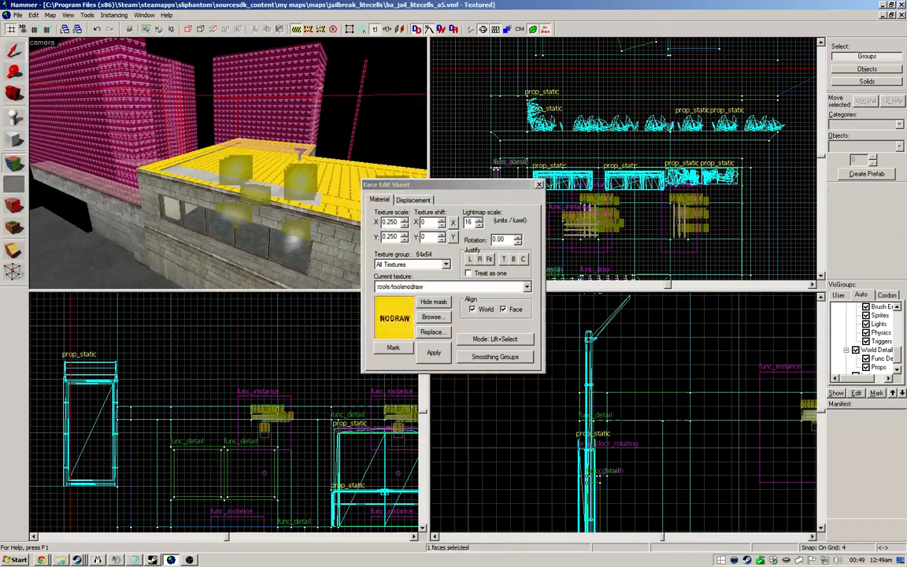
pyautogui.hotkey('shift', 's')
pyautogui.press('w')
# Step: Create a nodraw block 384 wide, 16 deep and 144 units high standing on the 512-unit roof edge trim
pyautogui.click(227, 163)
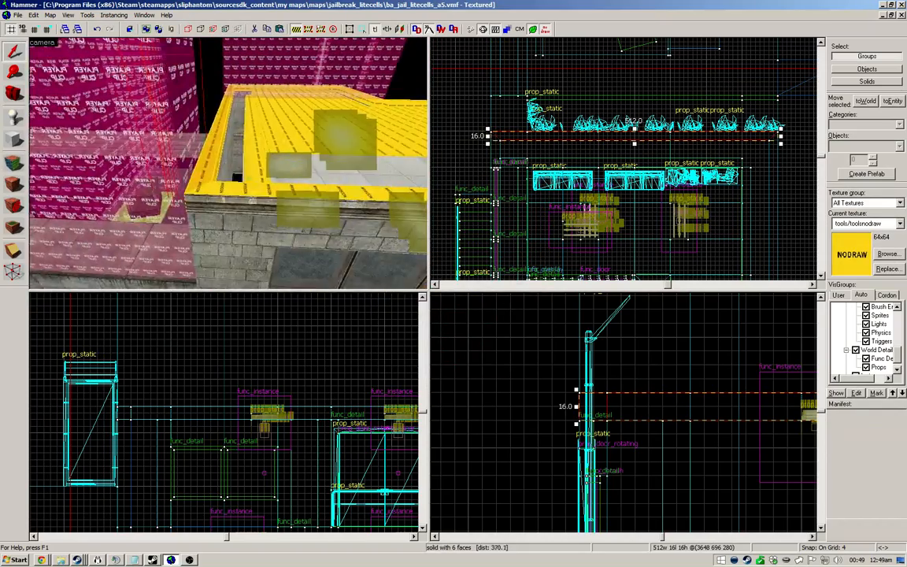
pyautogui.press('z')
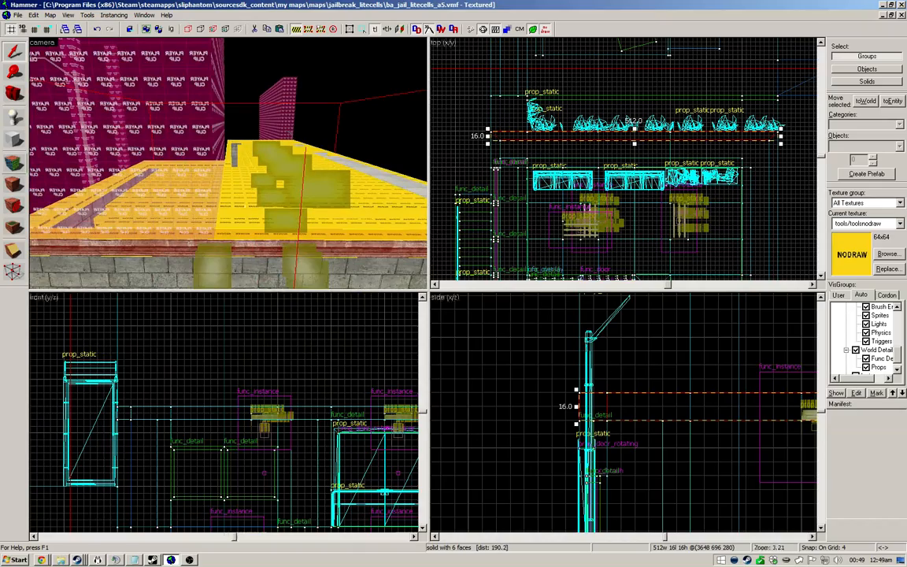
pyautogui.hotkey('ctrl', 'e')
pyautogui.click(13, 140)
pyautogui.scroll(-3, 561, 337)
pyautogui.scroll(-2, 623, 410)
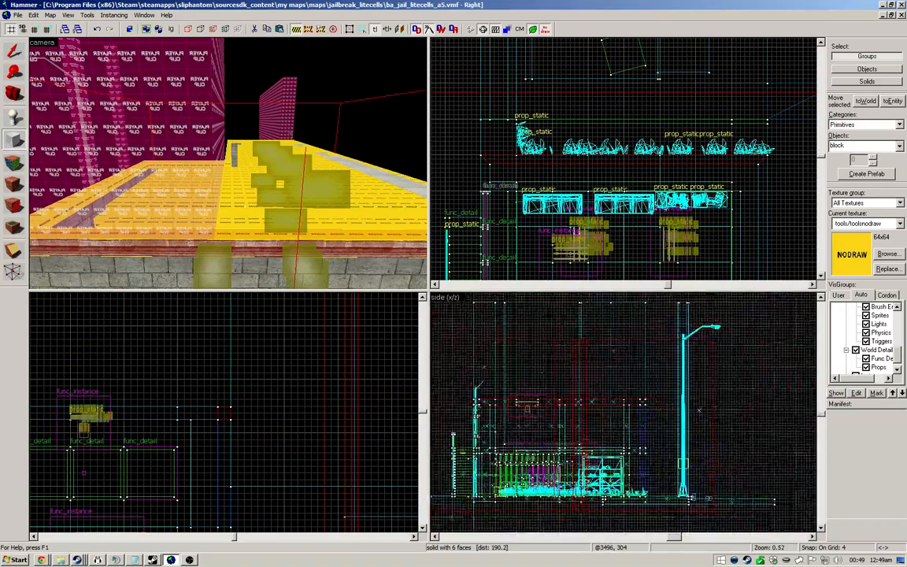
pyautogui.scroll(-3, 622, 409)
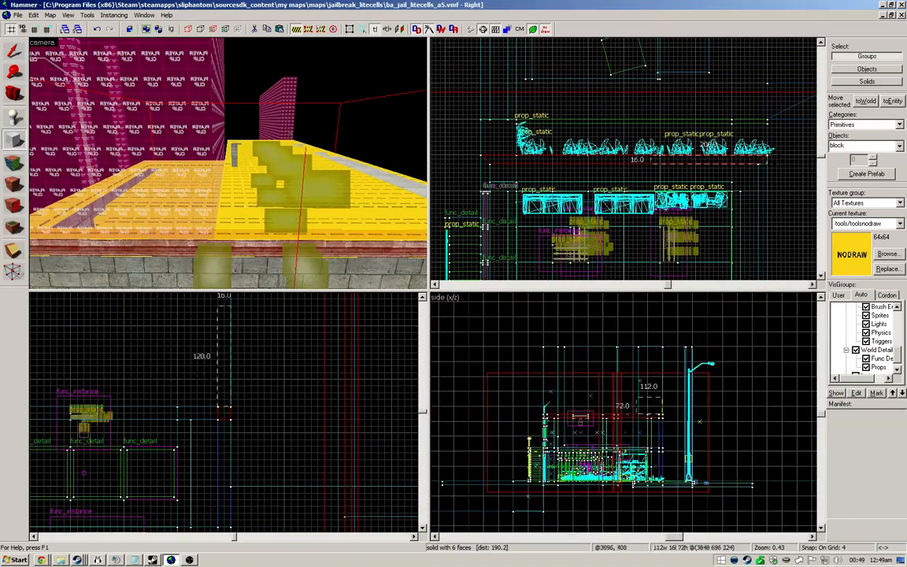
pyautogui.moveTo(561, 378); pyautogui.dragTo(561, 379)
pyautogui.press('Return')
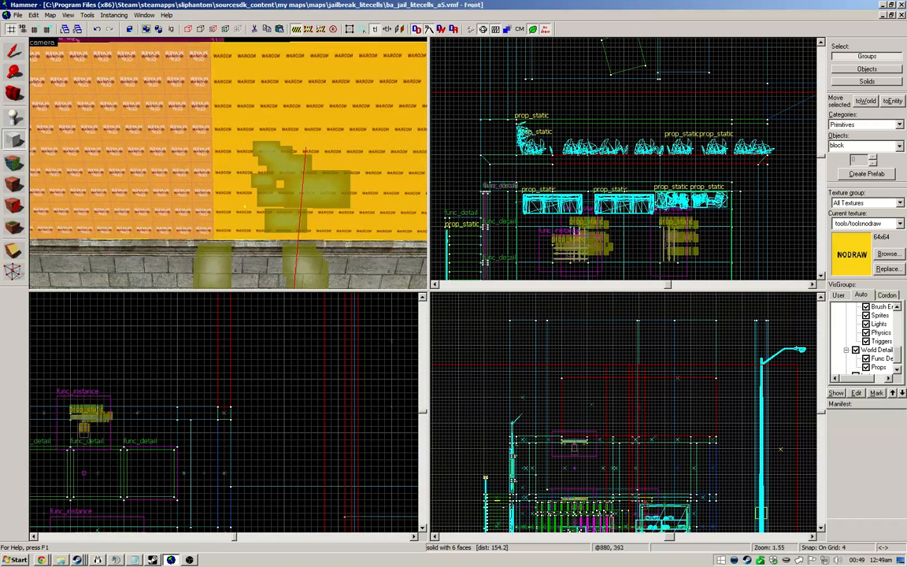
pyautogui.hotkey('shift', 's')
pyautogui.press('z')
pyautogui.press('w')
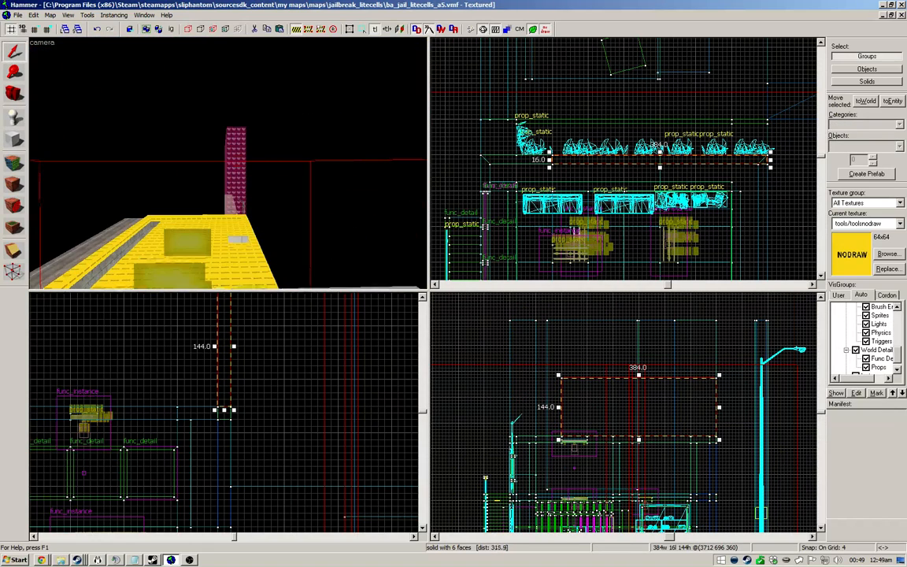
# Step: Raise the top of the cordon bounds above the building until they are 568 units high
pyautogui.hotkey('shift', 'v')
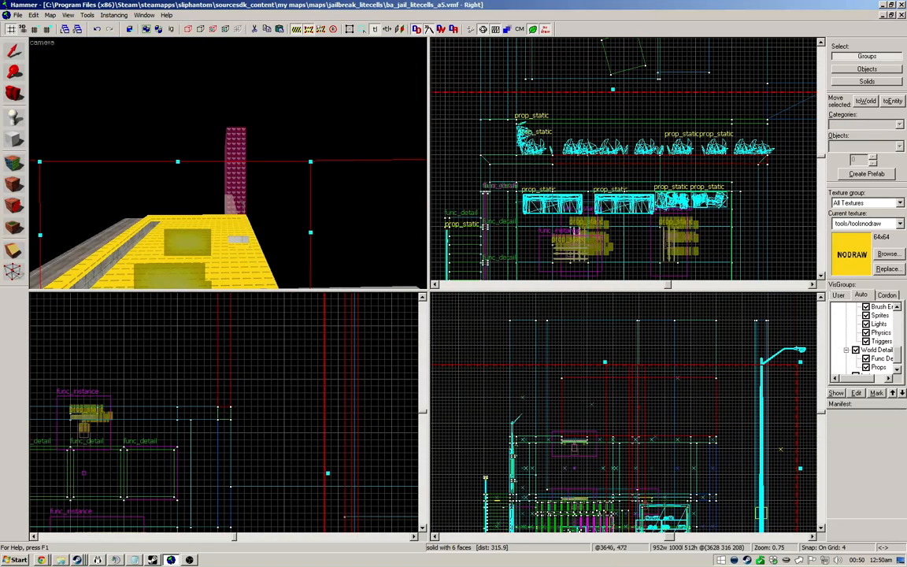
pyautogui.moveTo(604, 362); pyautogui.dragTo(605, 340)
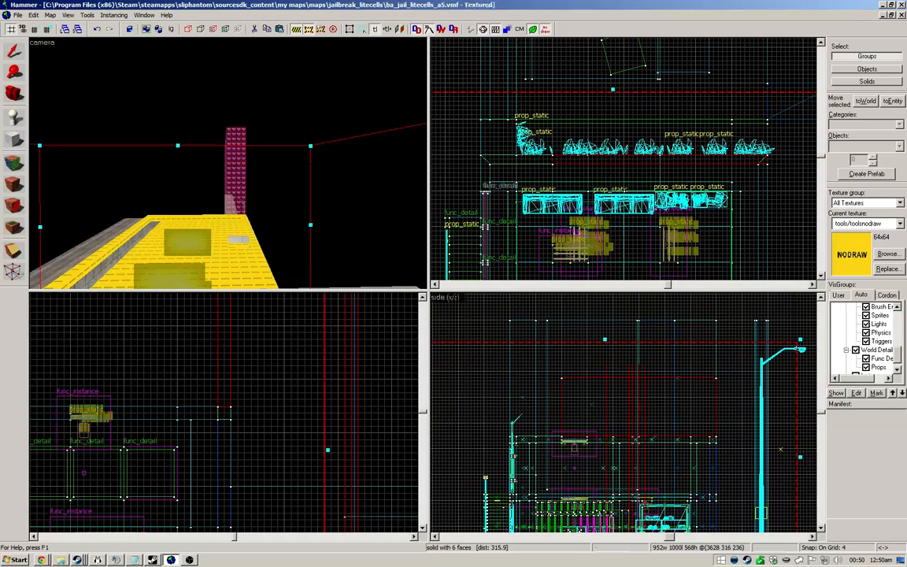
pyautogui.press('z')
pyautogui.press('w')
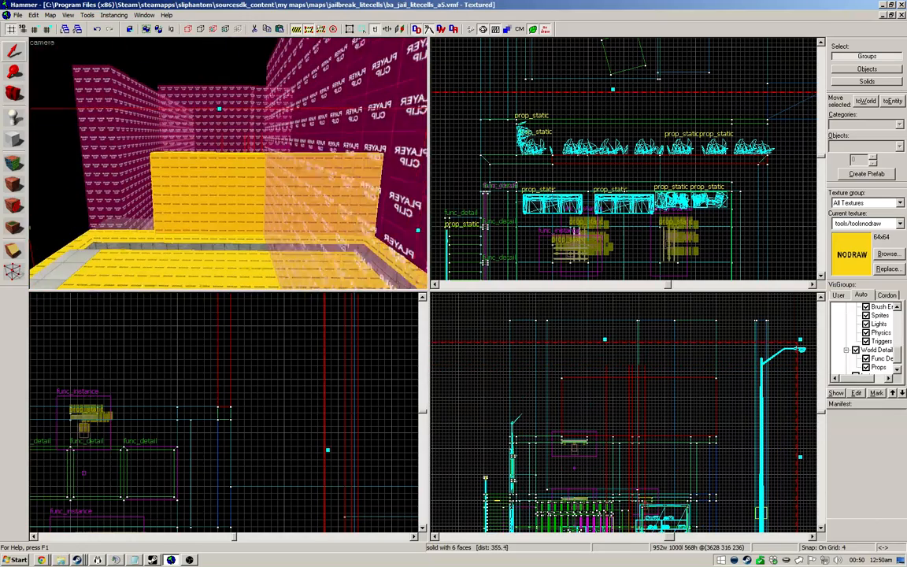
# Step: Select the tall nodraw block on the roof edge and stretch it across the roof to 320 units long
pyautogui.hotkey('shift', 's')
pyautogui.click(229, 163)
pyautogui.press('z')
pyautogui.scroll(-3, 654, 80)
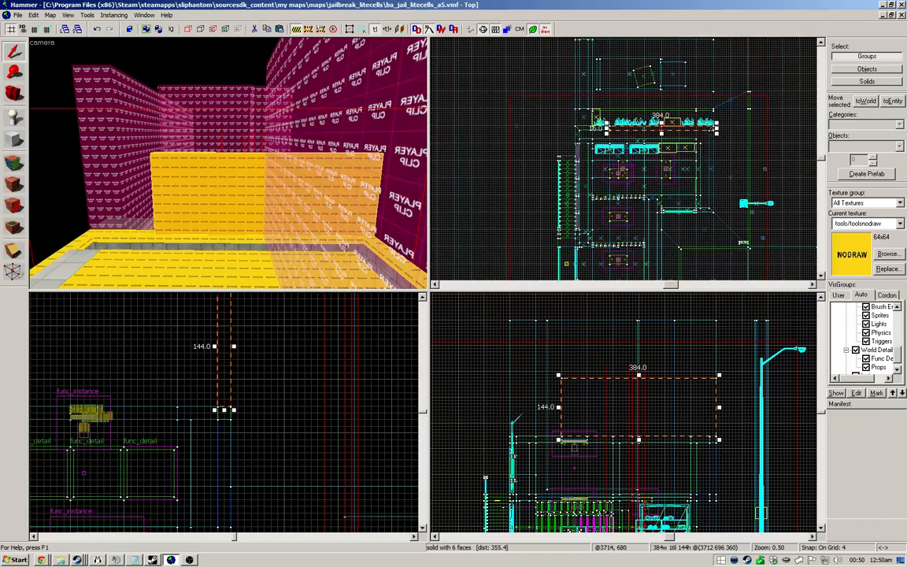
pyautogui.moveTo(662, 134); pyautogui.dragTo(670, 218)
pyautogui.scroll(2, 667, 205)
pyautogui.press('z')
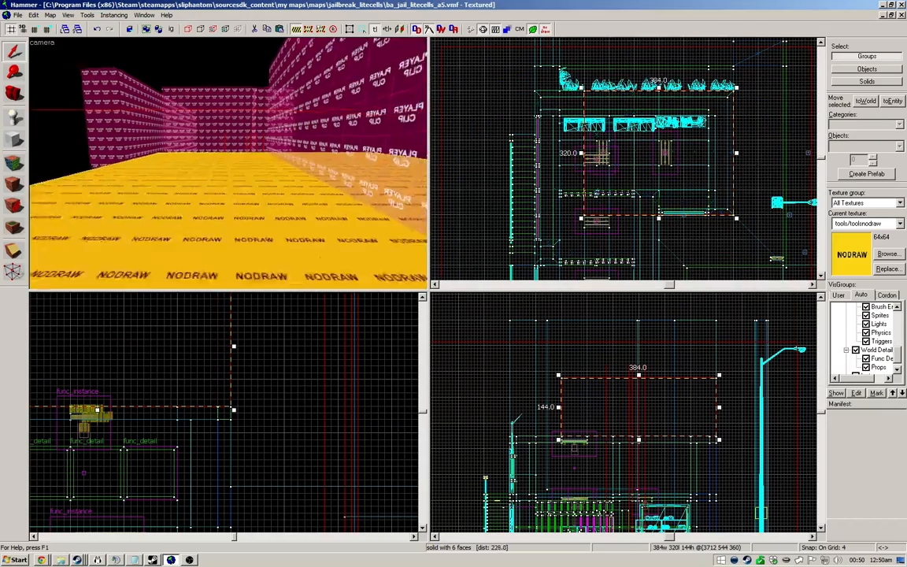
# Step: Survey the rest of the roof and select individual roof brushes to inspect their extents
pyautogui.press('s')
pyautogui.press('w')
pyautogui.press('s')
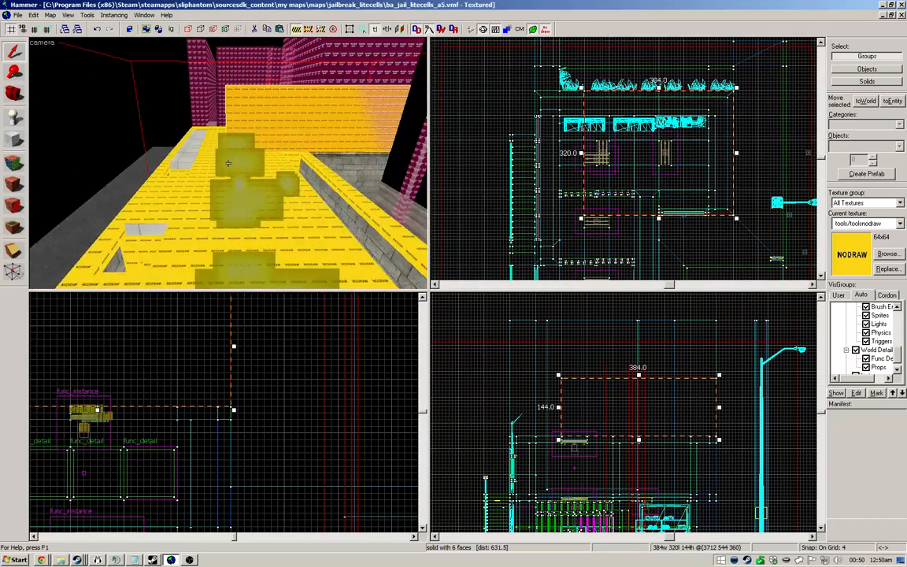
pyautogui.press('w')
pyautogui.press('z')
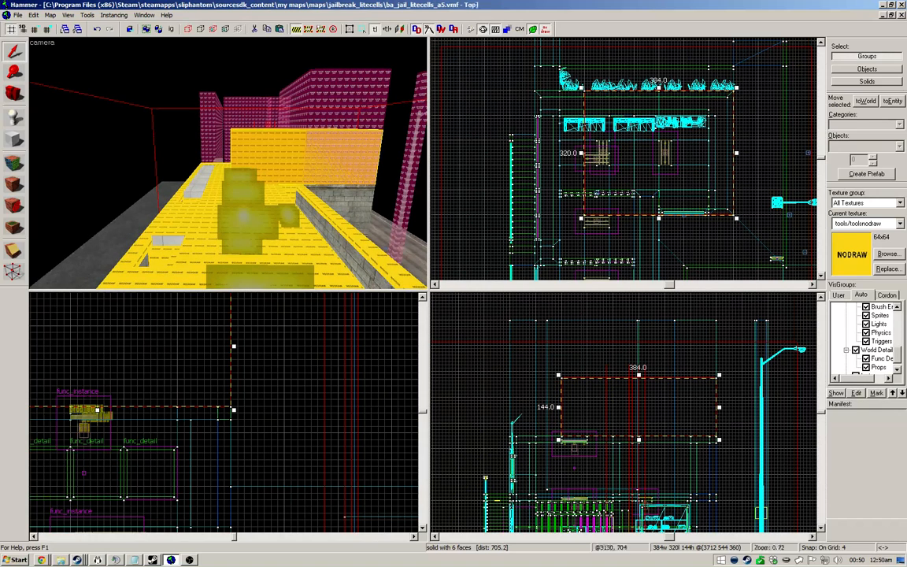
pyautogui.press('z')
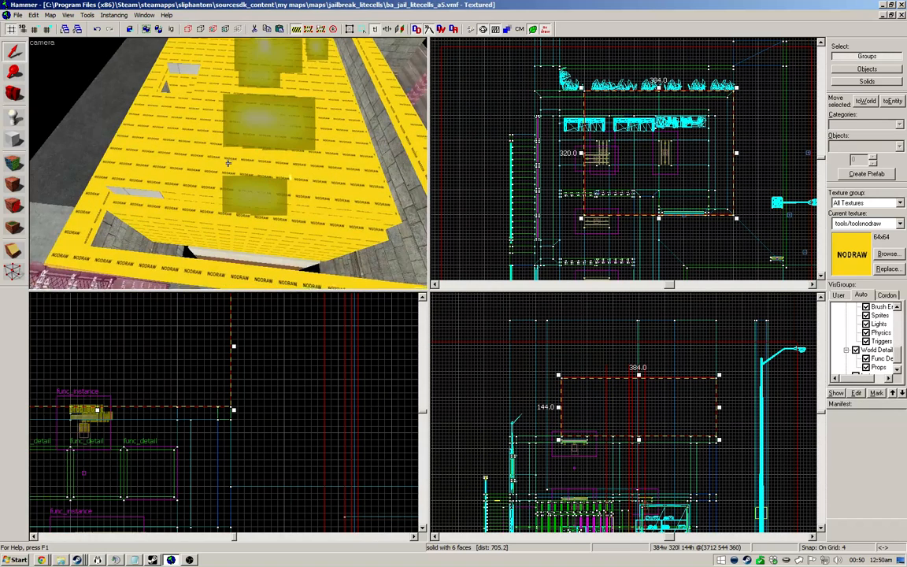
pyautogui.press('z')
pyautogui.click(236, 165)
pyautogui.click(193, 158)
pyautogui.click(254, 164)
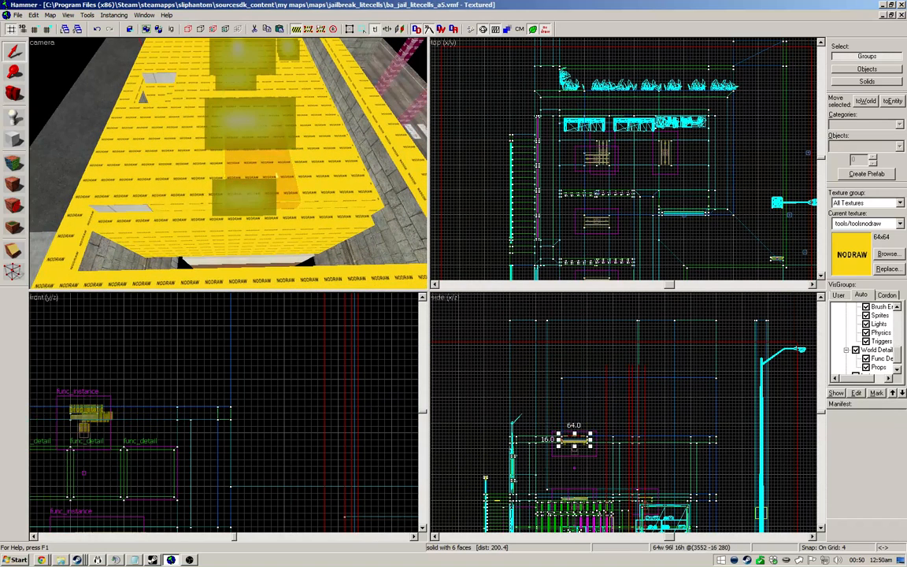
pyautogui.click(193, 162)
pyautogui.scroll(-3, 579, 102)
pyautogui.scroll(5, 579, 229)
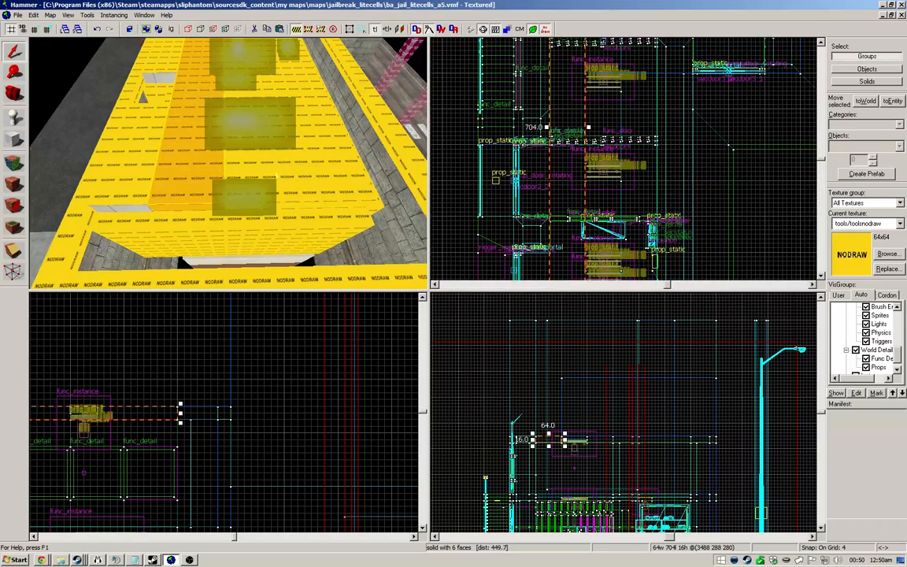
# Step: Inspect the wall and the edge trim at the opposite end of the roof
pyautogui.press('z')
pyautogui.press('w')
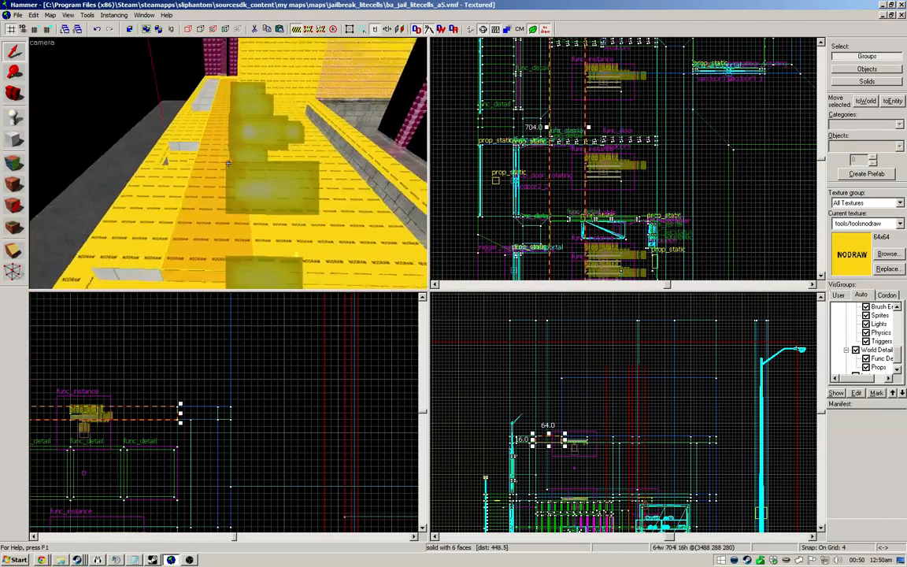
pyautogui.press('s')
pyautogui.press('z')
pyautogui.click(244, 211)
pyautogui.click(204, 185)
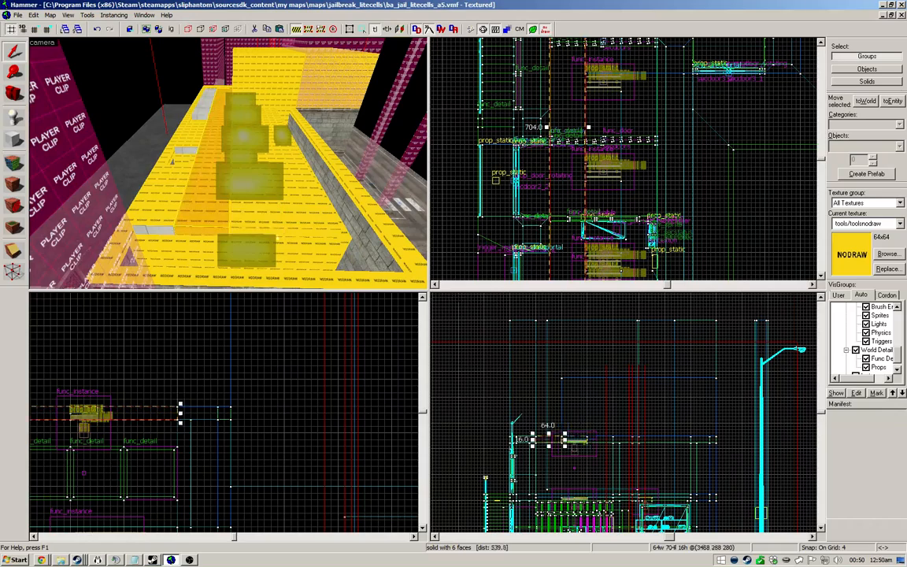
pyautogui.click(247, 217)
pyautogui.click(211, 244)
pyautogui.press('z')
pyautogui.press('z')
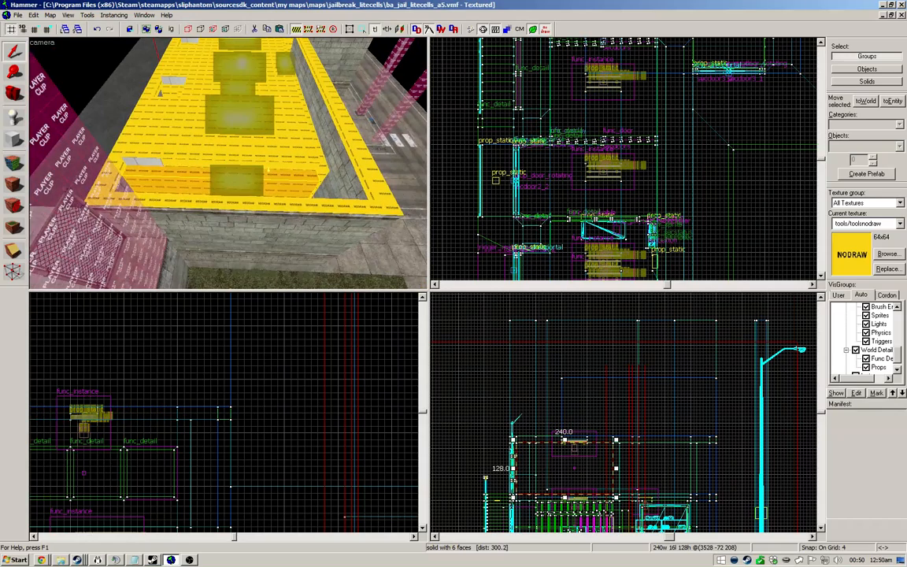
pyautogui.click(229, 206)
pyautogui.scroll(-6, 625, 118)
pyautogui.scroll(5, 617, 211)
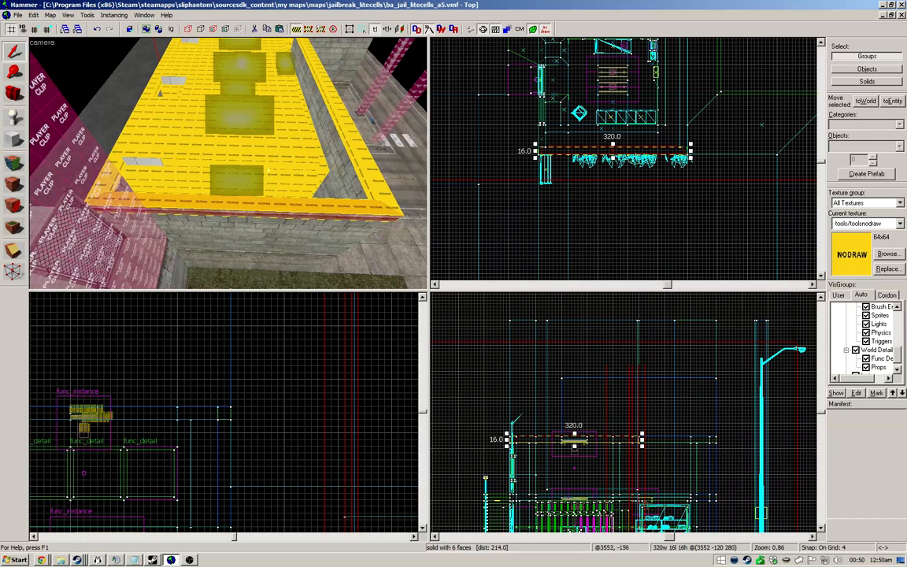
pyautogui.scroll(5, 604, 213)
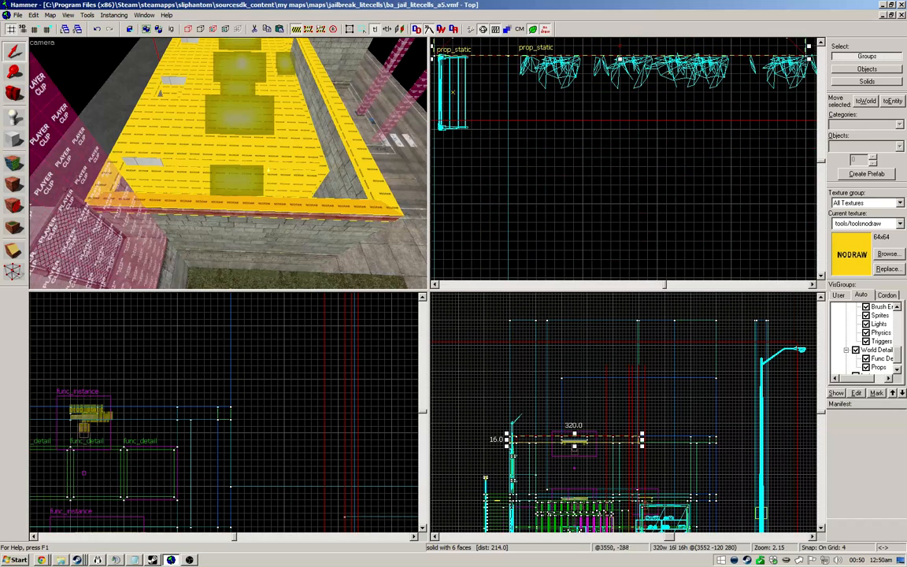
pyautogui.scroll(3, 614, 197)
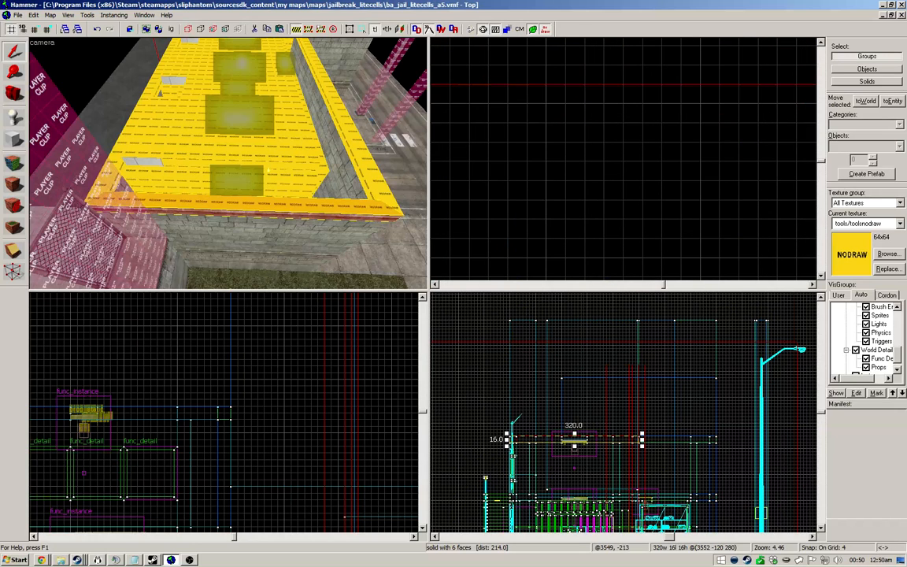
pyautogui.moveTo(547, 104); pyautogui.dragTo(643, 180)
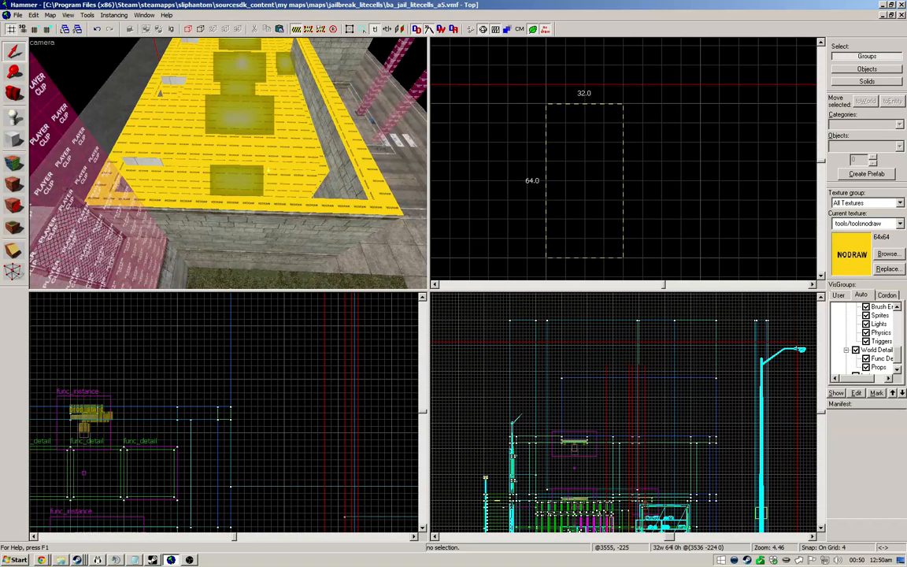
pyautogui.moveTo(576, 181); pyautogui.dragTo(653, 183)
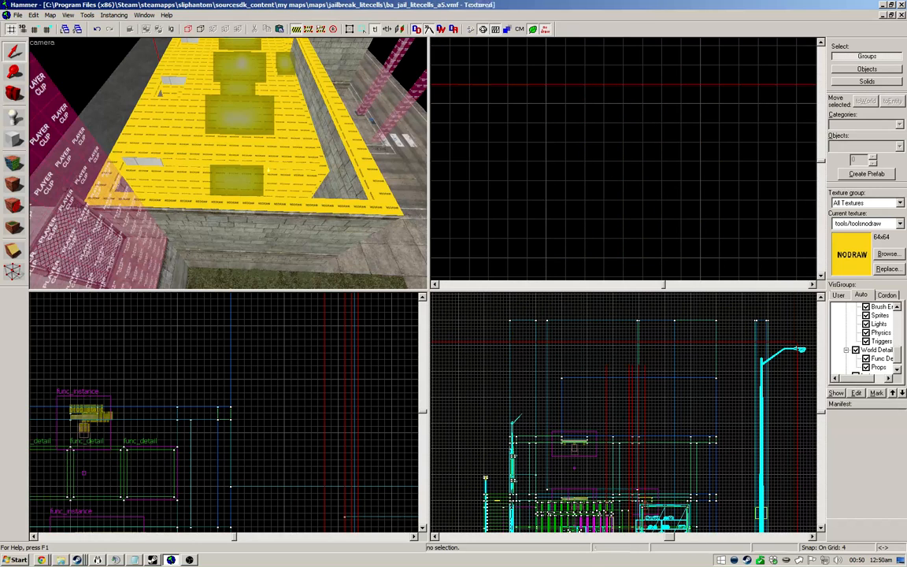
# Step: Select the large nodraw block above the roof and examine its fit with the roof edges from several sides
pyautogui.press('z')
pyautogui.press('w')
pyautogui.click(229, 163)
pyautogui.scroll(-3, 520, 374)
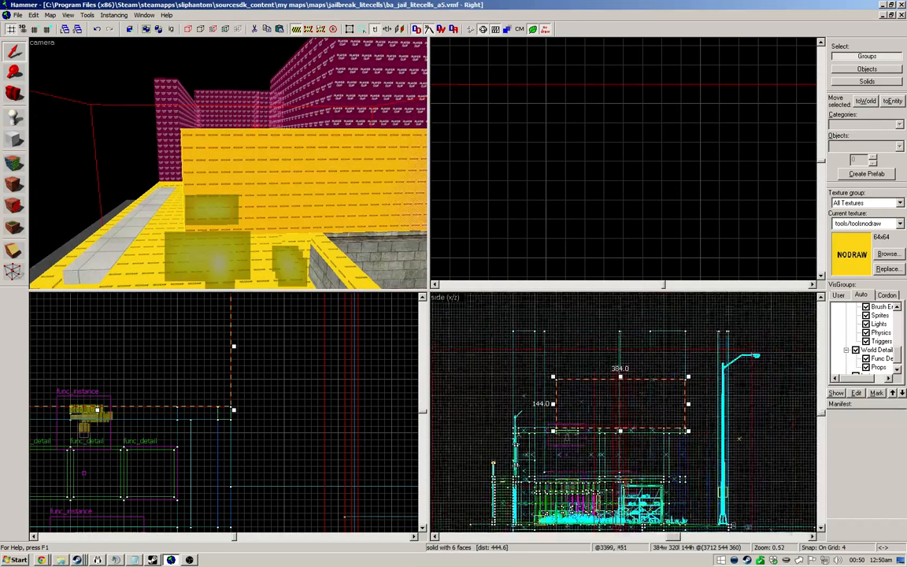
pyautogui.press('d')
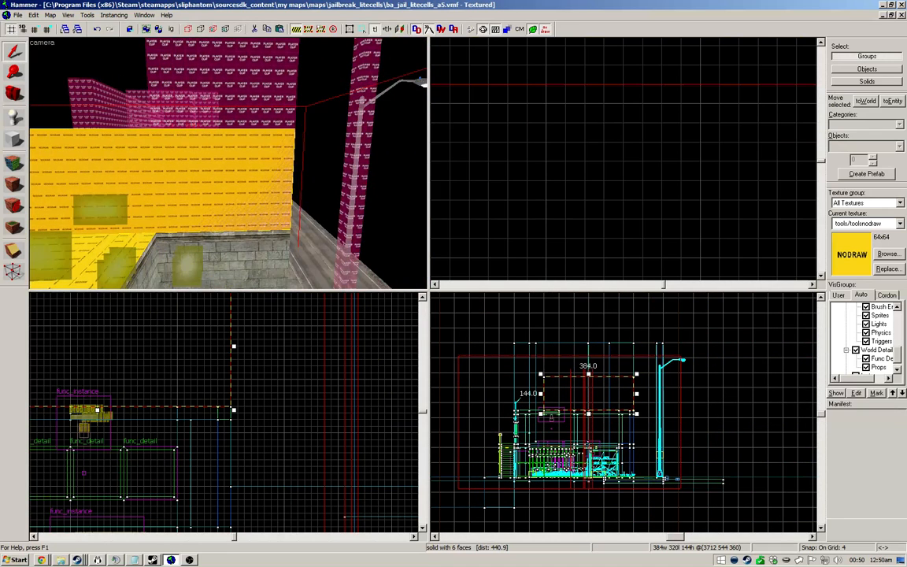
pyautogui.press('a')
pyautogui.press('s')
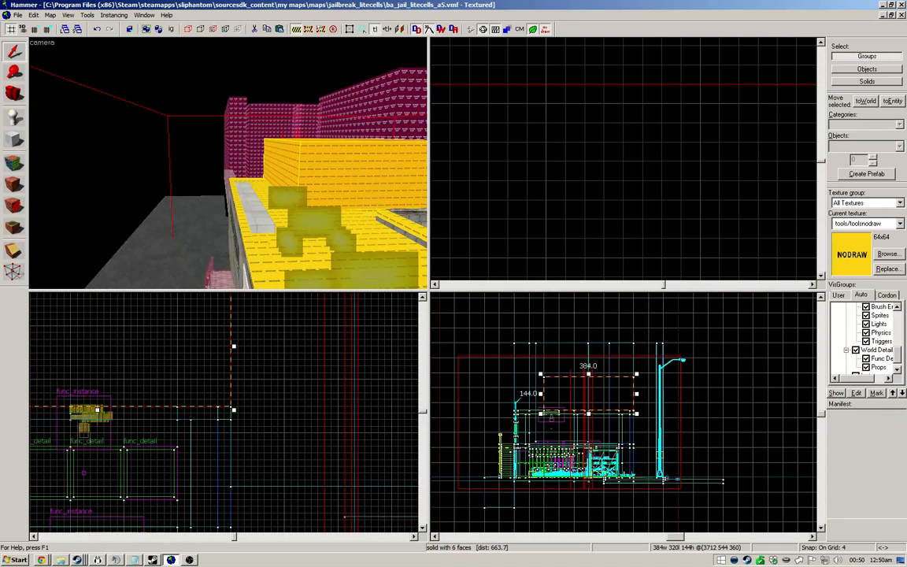
pyautogui.press('w')
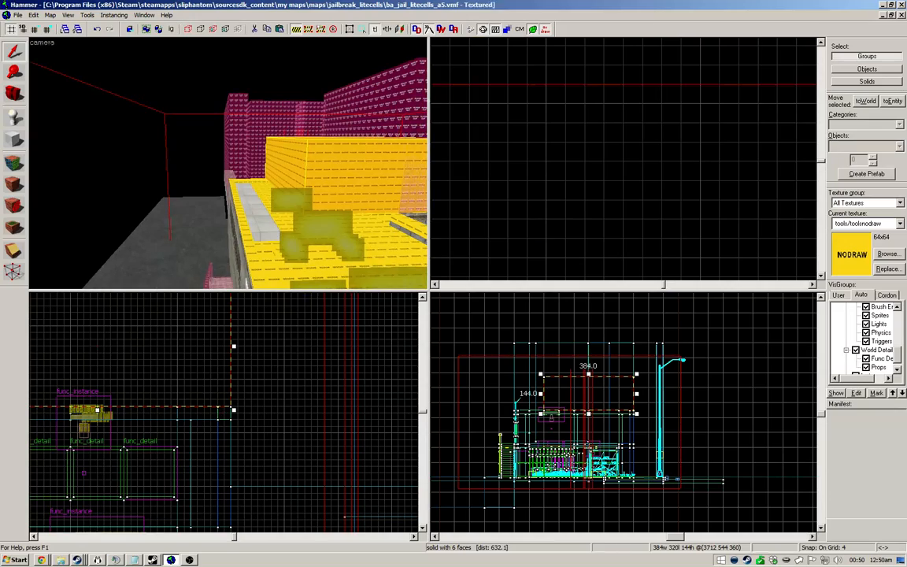
pyautogui.press('s')
pyautogui.press('d')
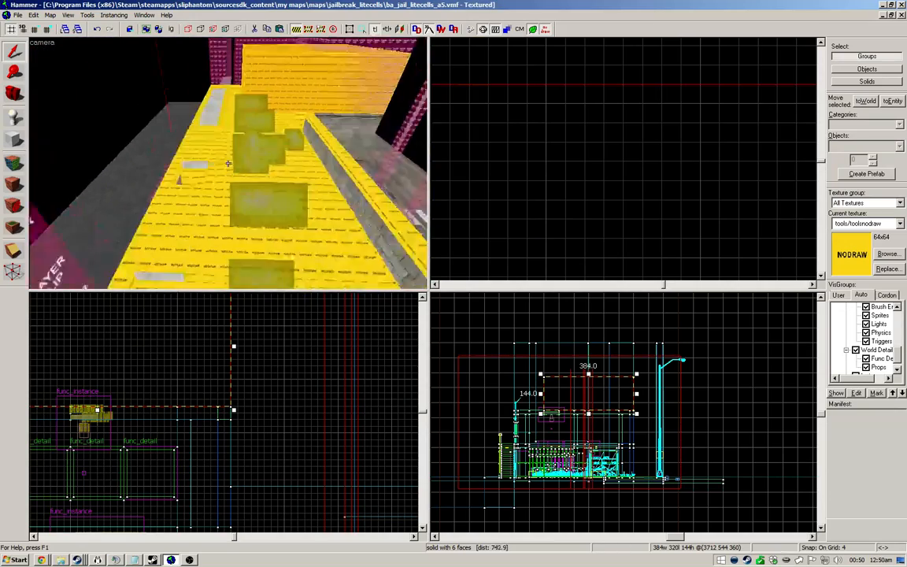
pyautogui.press('a')
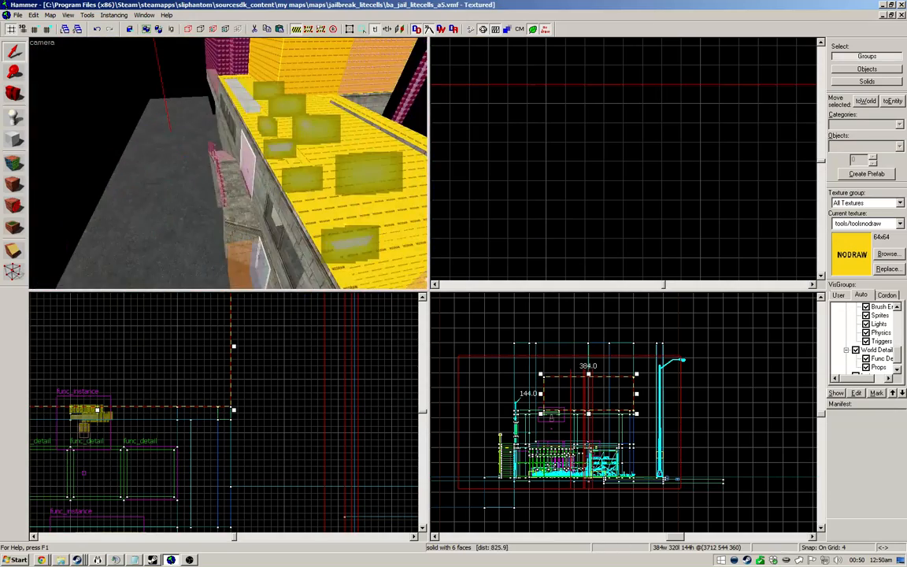
pyautogui.press('w')
pyautogui.press('d')
# Step: Resize the nodraw block to 216 units high and 320 units wide, keeping its outer side on the roof edge
pyautogui.press('z')
pyautogui.scroll(2, 559, 376)
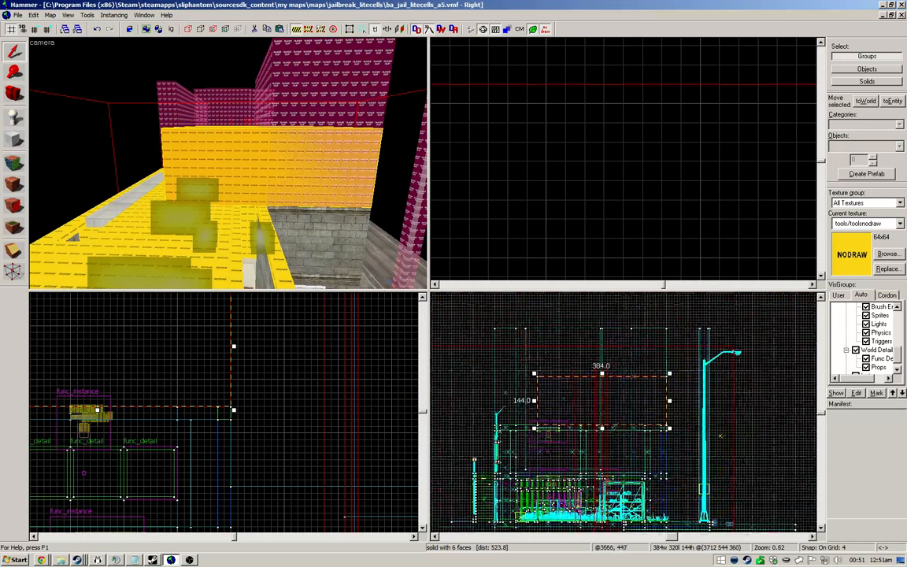
pyautogui.moveTo(601, 375); pyautogui.dragTo(601, 350)
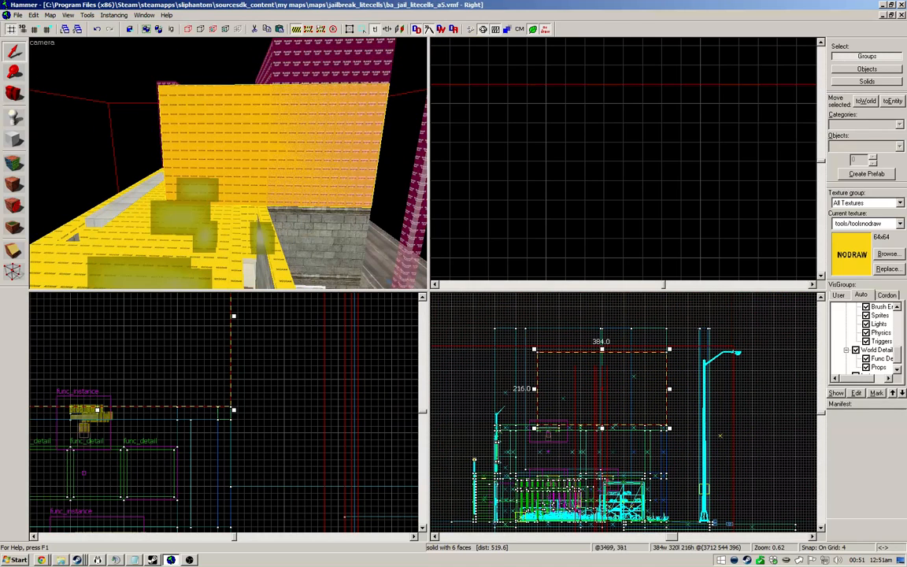
pyautogui.moveTo(534, 388); pyautogui.dragTo(557, 389)
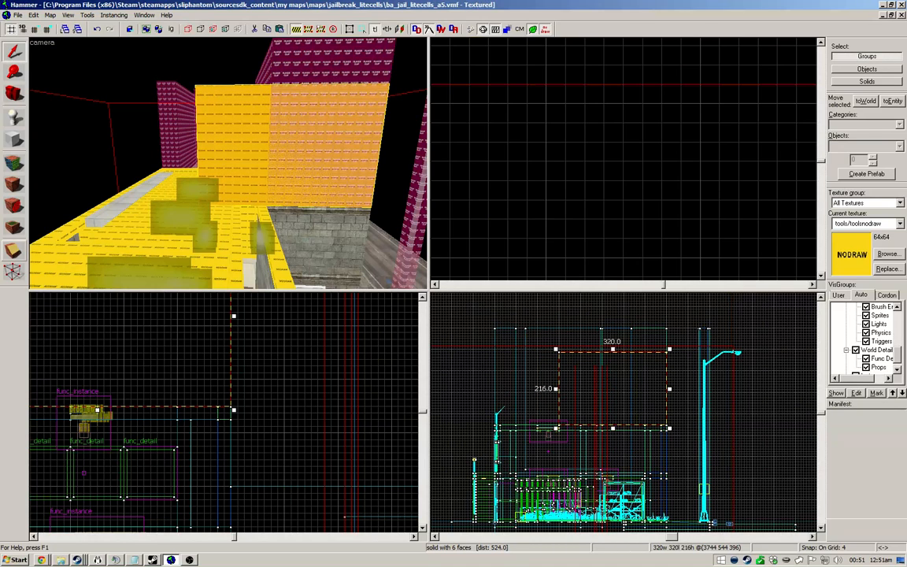
# Step: Clip the nodraw block diagonally from its lower outer corner, rising 8 units per 16, keeping the lower wedge 160 units high
pyautogui.scroll(2, 782, 467)
pyautogui.scroll(3, 782, 467)
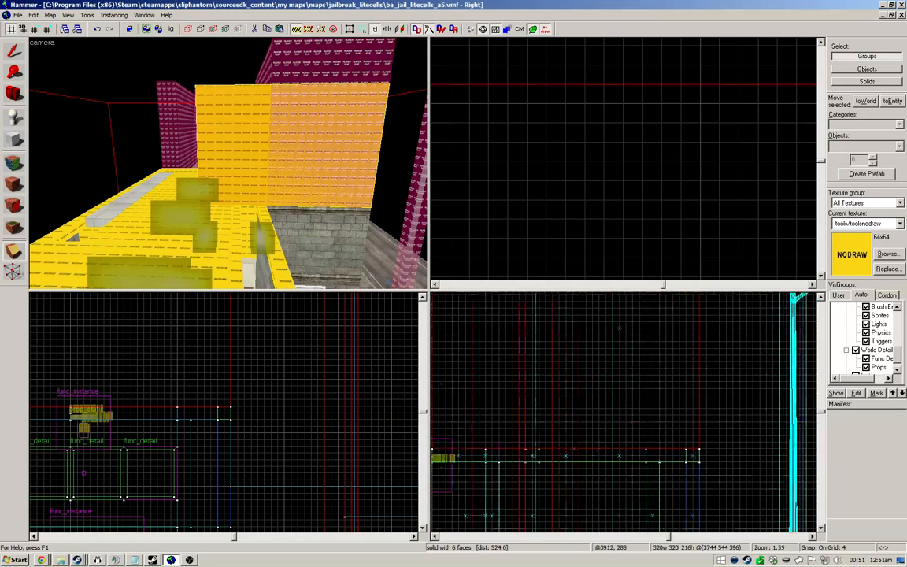
pyautogui.moveTo(699, 449); pyautogui.dragTo(693, 449)
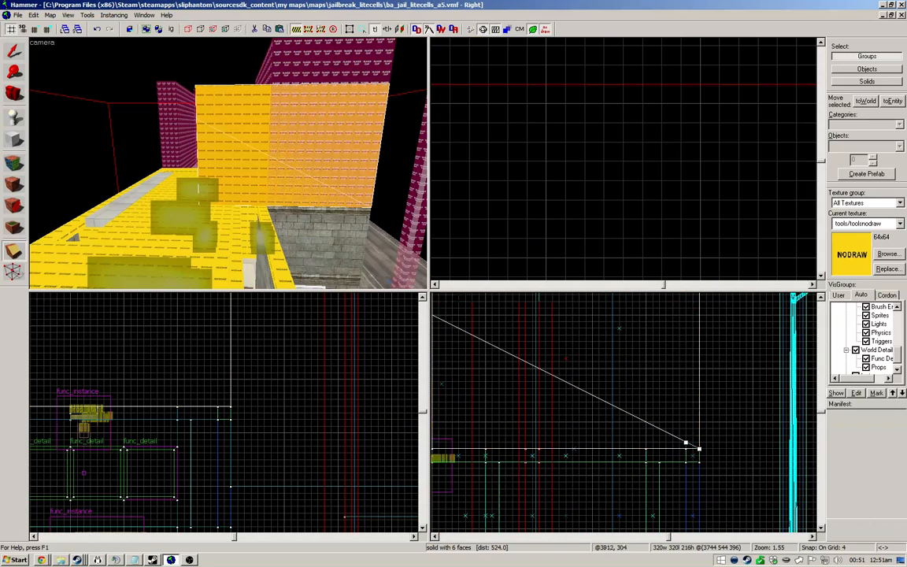
pyautogui.scroll(-4, 732, 435)
pyautogui.scroll(4, 592, 391)
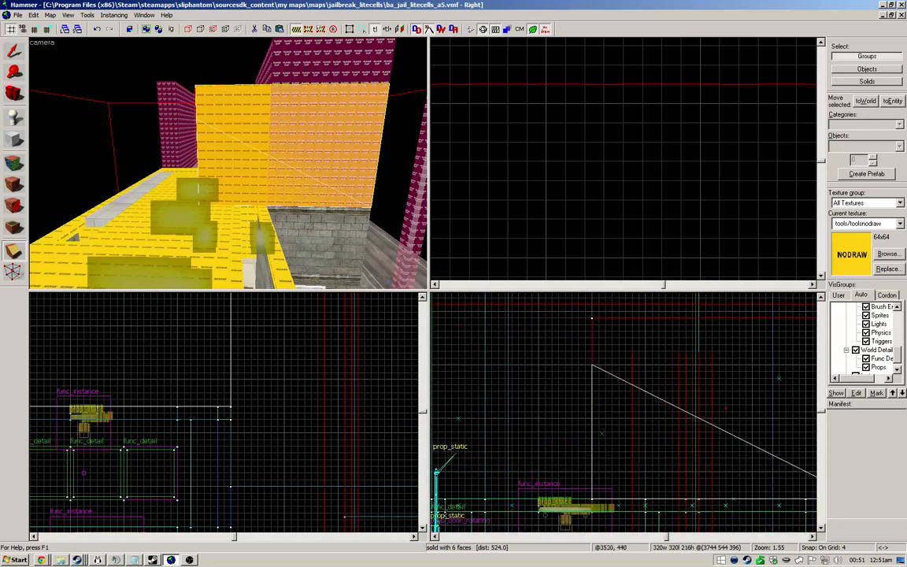
pyautogui.scroll(-3, 653, 417)
pyautogui.scroll(5, 653, 417)
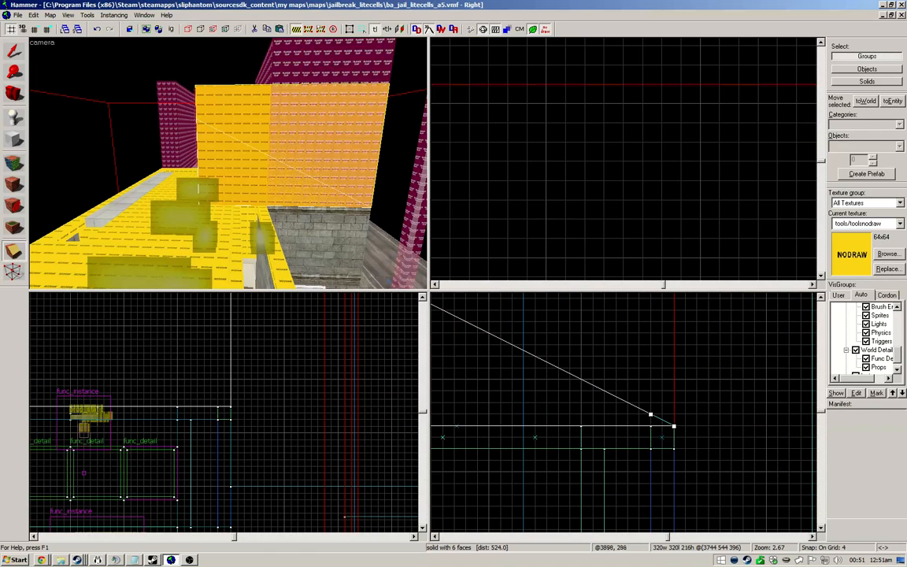
pyautogui.scroll(-3, 766, 428)
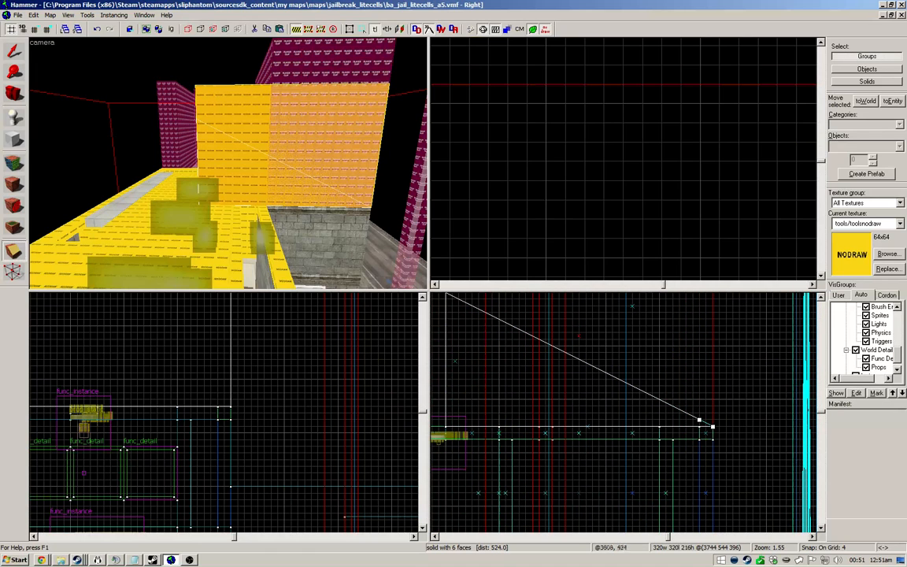
pyautogui.scroll(-2, 760, 437)
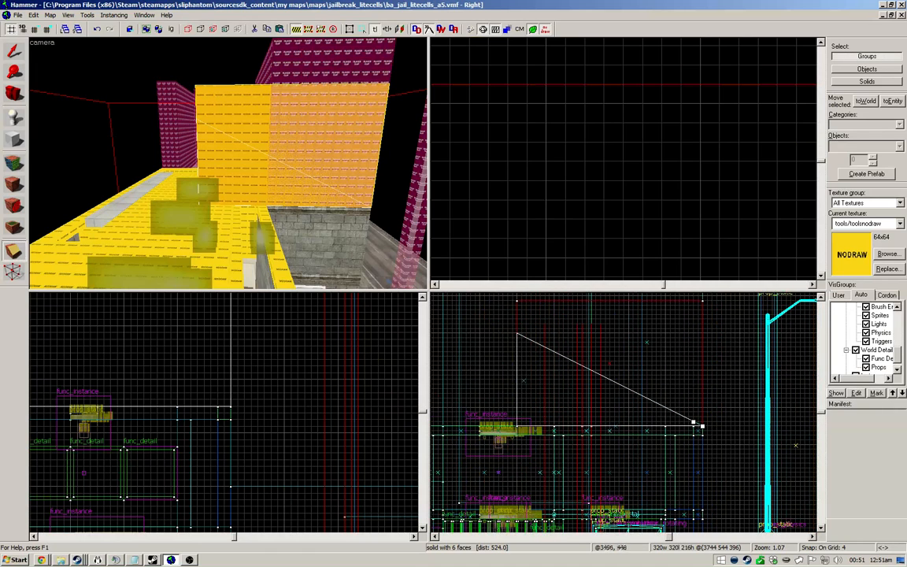
pyautogui.scroll(3, 760, 437)
pyautogui.scroll(-2, 760, 437)
pyautogui.press('Return')
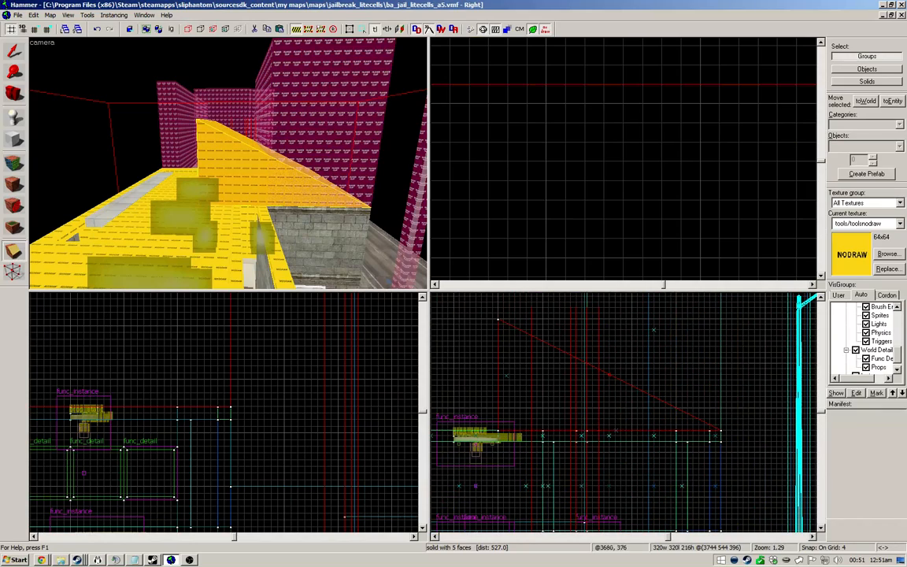
pyautogui.scroll(4, 229, 163)
pyautogui.click(13, 51)
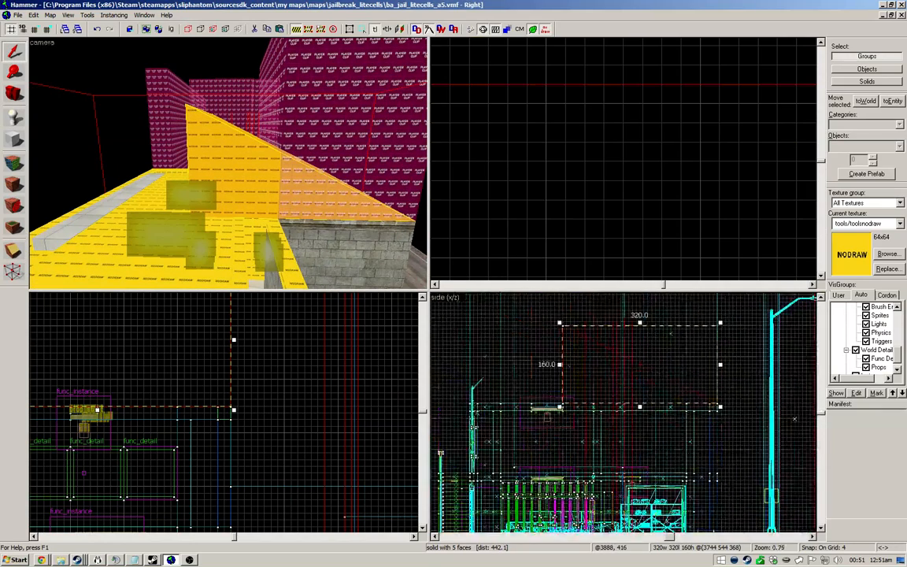
# Step: Examine the clipped nodraw wedge above the roof from several sides, checking its slope against the roof edges
pyautogui.scroll(1, 771, 489)
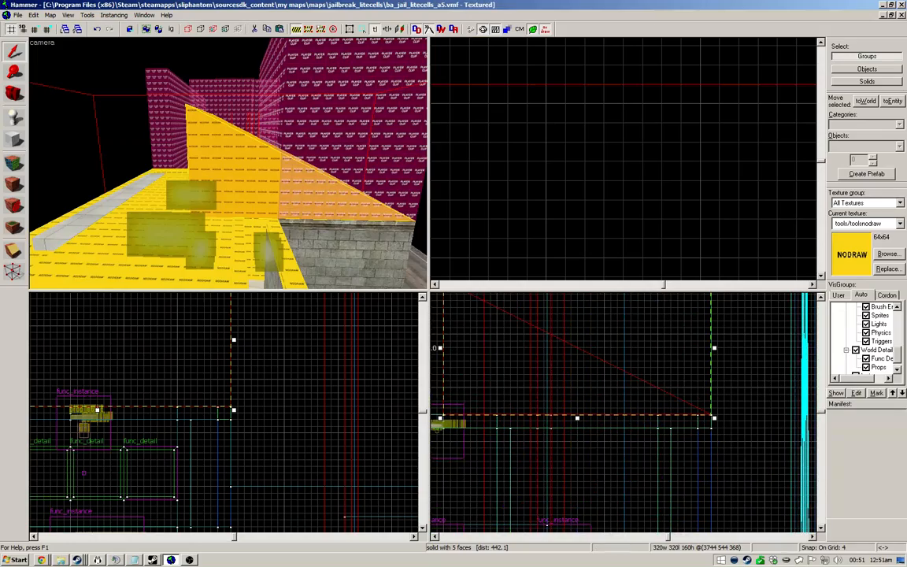
pyautogui.press('z')
pyautogui.press('w')
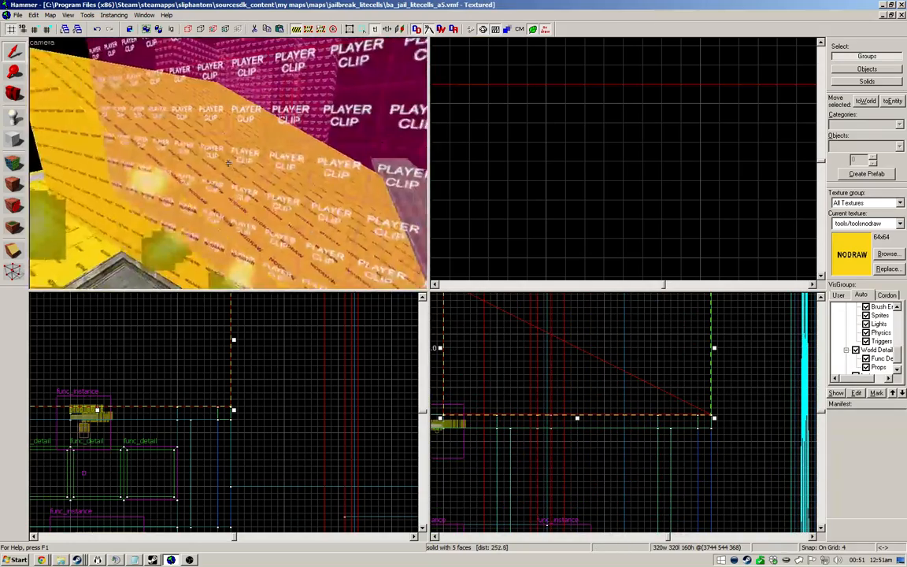
pyautogui.press('s')
pyautogui.press('z')
pyautogui.scroll(-4, 614, 398)
pyautogui.scroll(1, 723, 423)
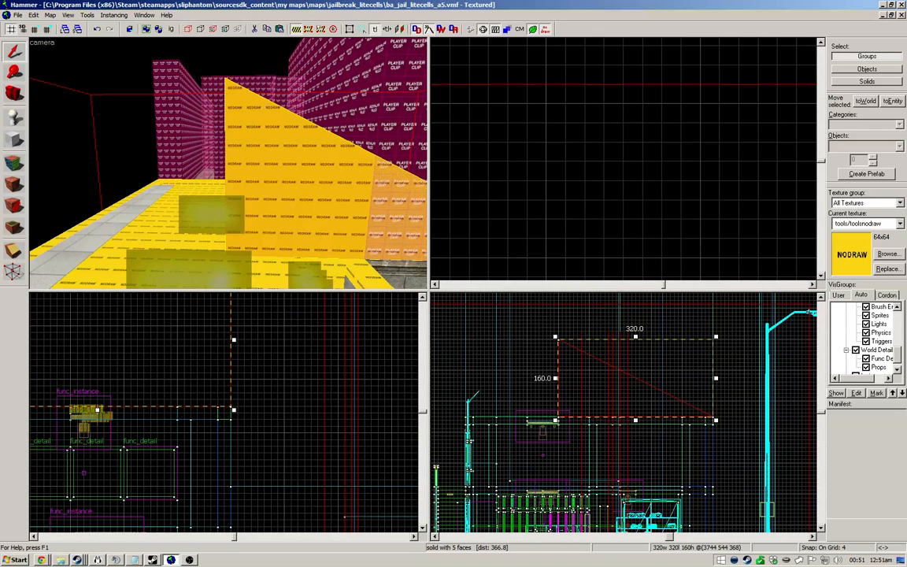
pyautogui.press('s')
pyautogui.press('z')
pyautogui.press('w')
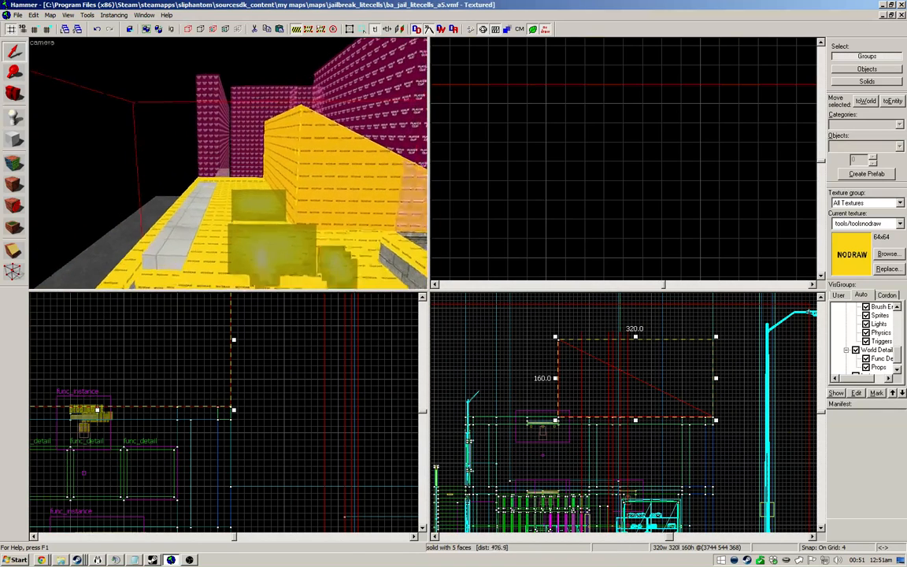
pyautogui.press('z')
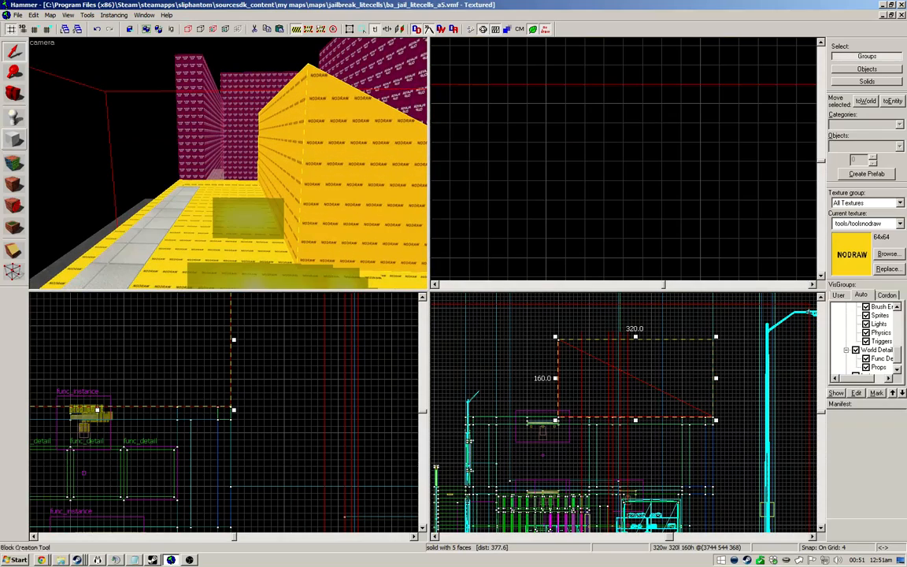
# Step: Create a nodraw block 128 units wide, 320 long and 160 high along the roof edge opposite the wedge
pyautogui.hotkey('ctrl', 'e')
pyautogui.click(14, 140)
pyautogui.scroll(-8, 625, 157)
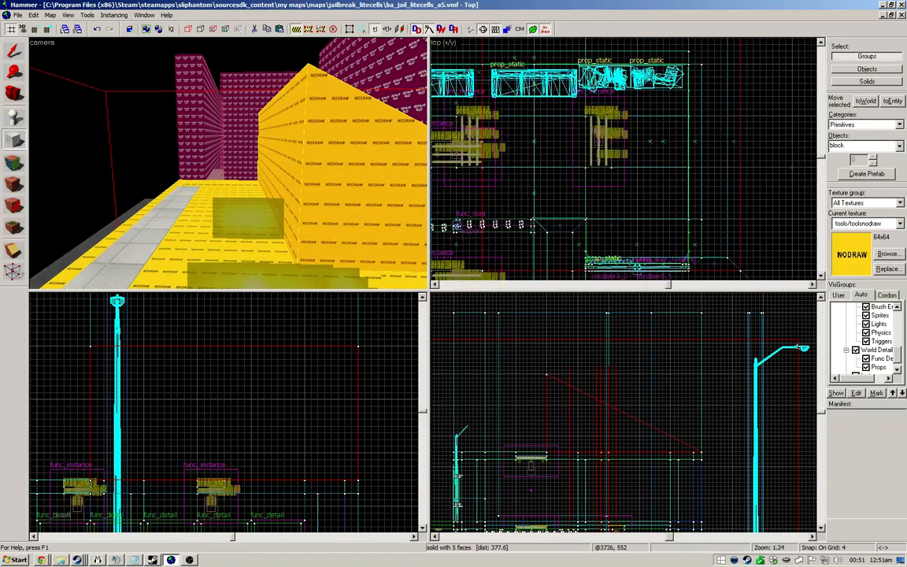
pyautogui.moveTo(469, 80); pyautogui.dragTo(517, 204)
pyautogui.press('Return')
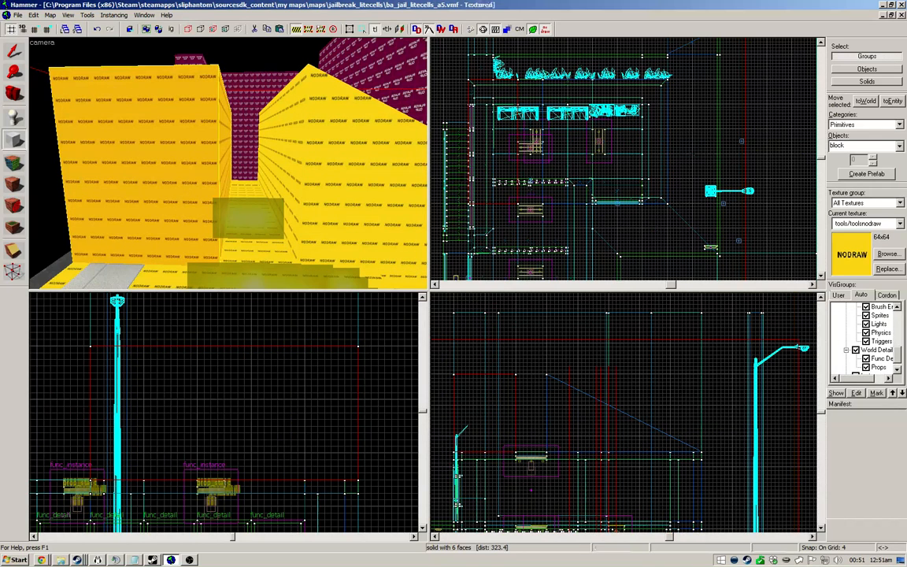
# Step: Clip the 128-unit-wide block diagonally from its upper inner corner, falling 8 units per 16 towards the outer roof edge
pyautogui.hotkey('shift', 'x')
pyautogui.scroll(2, 507, 395)
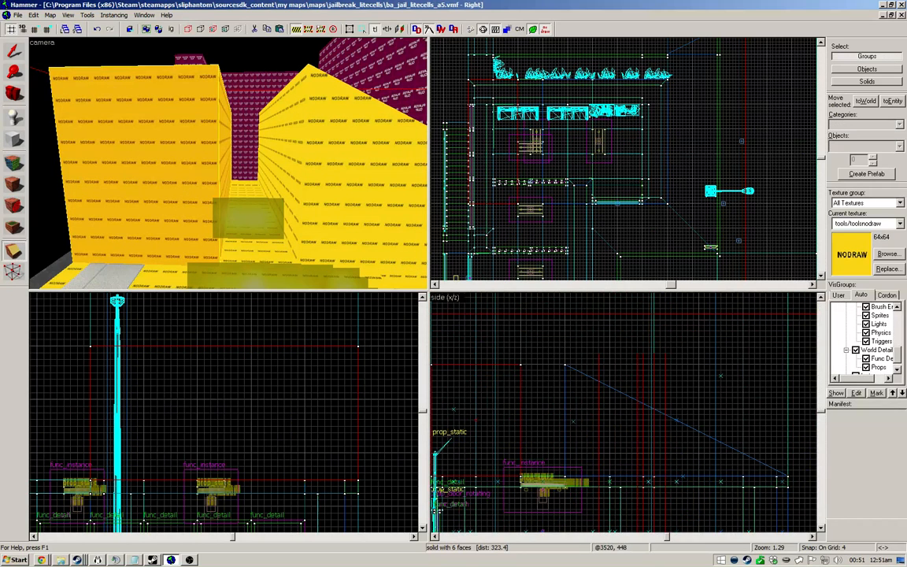
pyautogui.moveTo(521, 364); pyautogui.dragTo(509, 370)
pyautogui.scroll(-3, 571, 365)
pyautogui.press('Return')
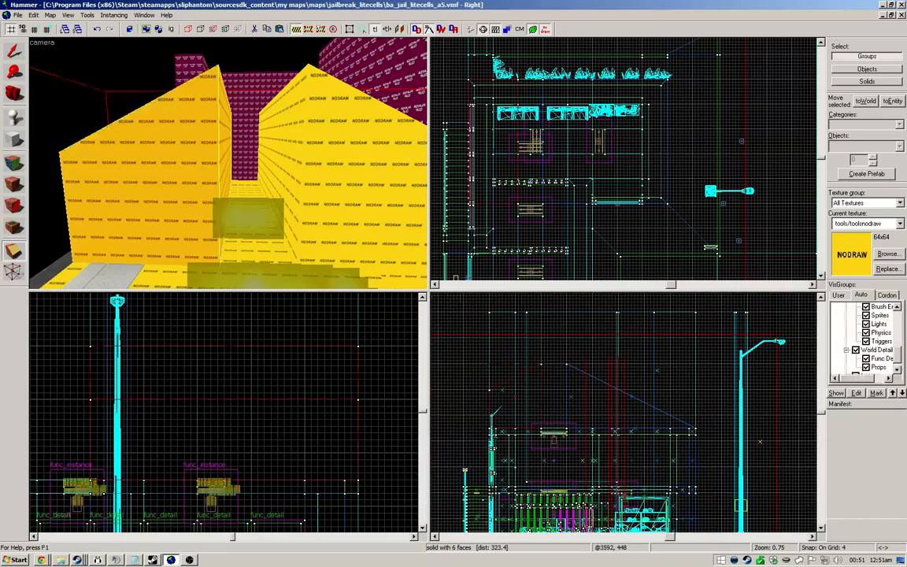
# Step: Examine the two sloped nodraw blocks and their fit with the roof edges from several sides
pyautogui.press('z')
pyautogui.press('a')
pyautogui.hotkey('shift', 's')
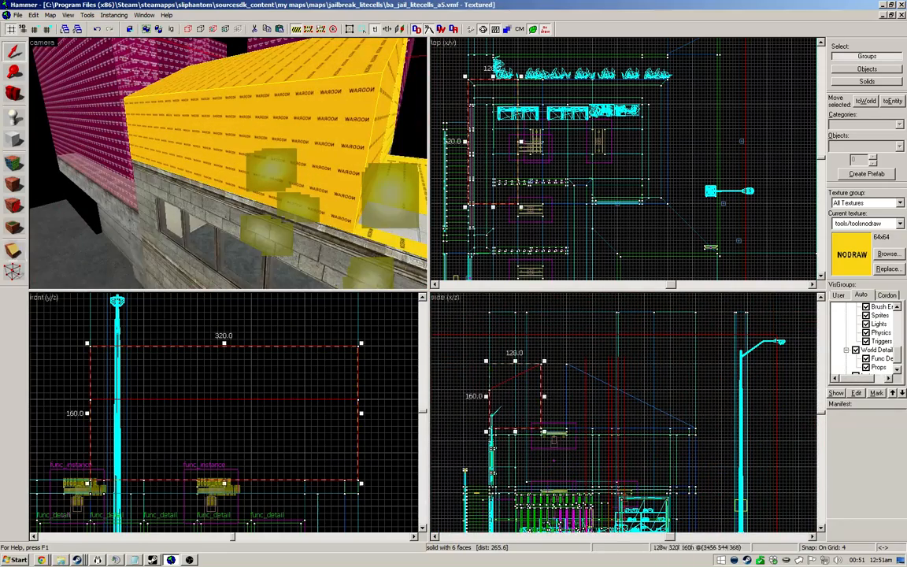
pyautogui.scroll(4, 481, 395)
pyautogui.moveTo(484, 365); pyautogui.dragTo(517, 431)
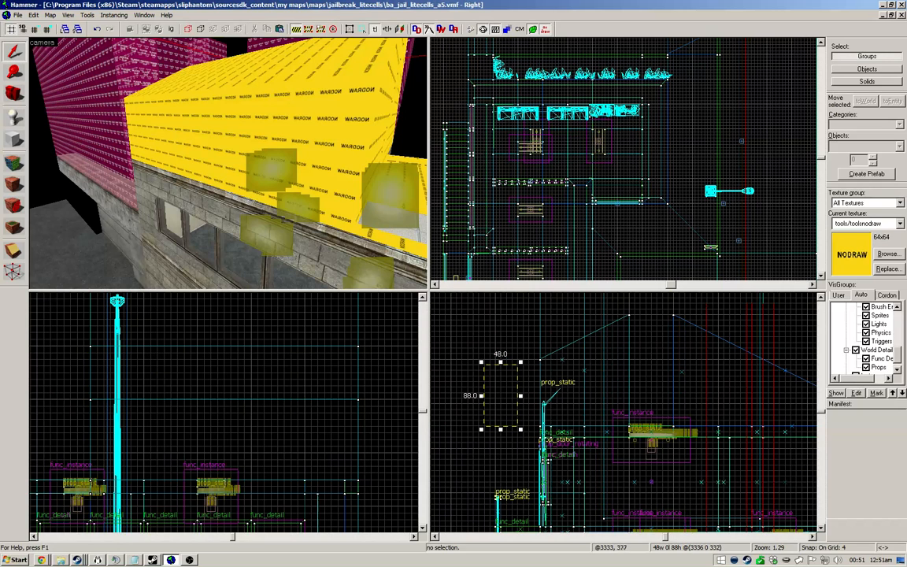
pyautogui.moveTo(500, 362); pyautogui.dragTo(502, 356)
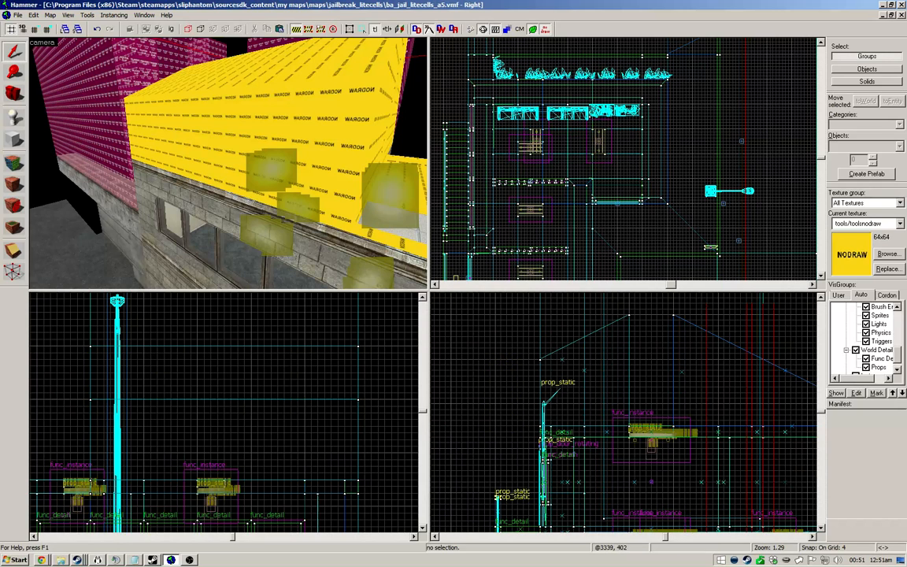
pyautogui.press('z')
pyautogui.press('s')
pyautogui.press('w')
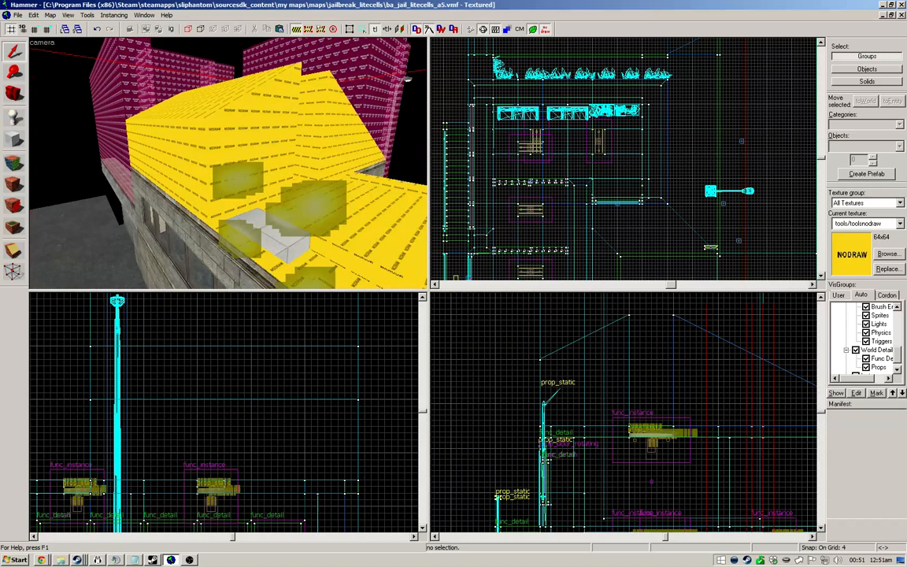
pyautogui.click(228, 163)
pyautogui.press('d')
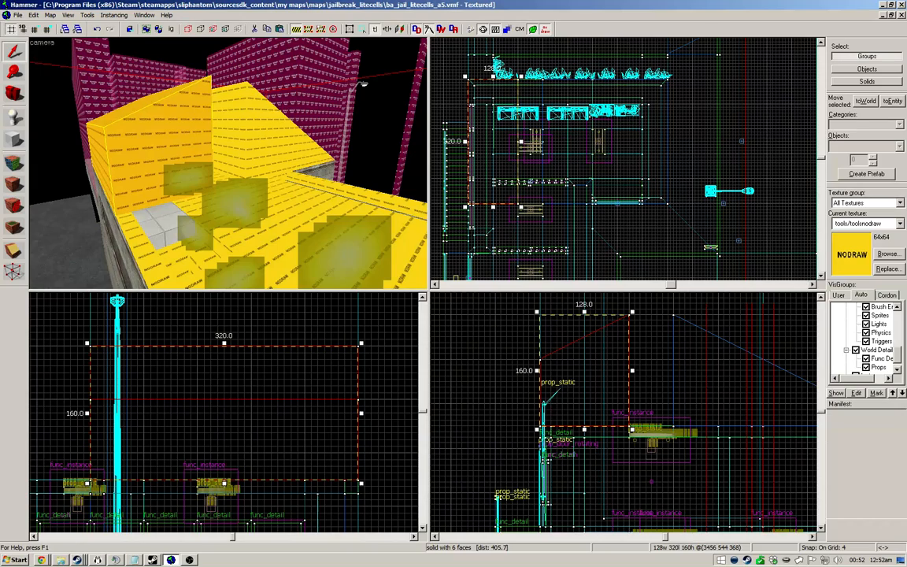
# Step: Clip the 320-unit-wide wedge at 8 units per 16, keeping a lower wedge 128 units wide and 64 high, and inspect it
pyautogui.click(228, 163)
pyautogui.press('d')
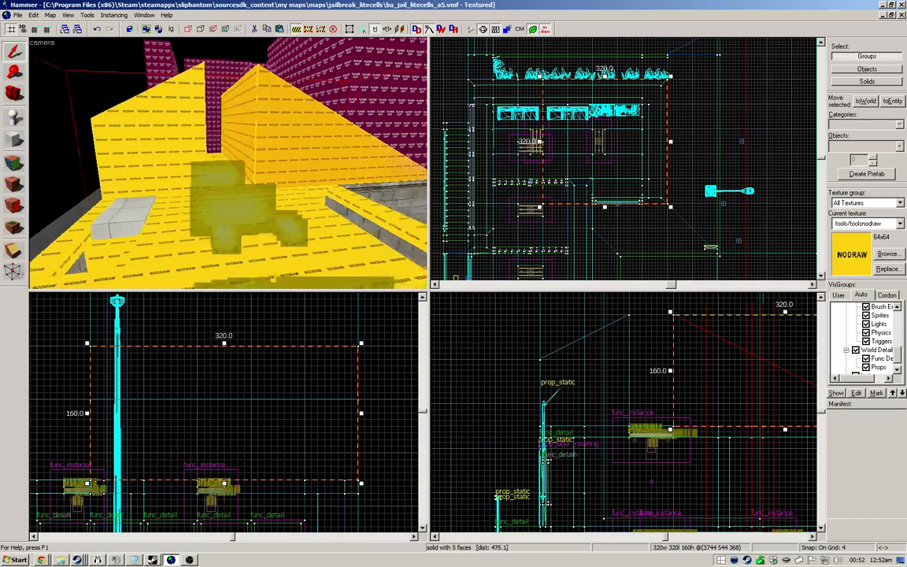
pyautogui.hotkey('shift', 'x')
pyautogui.scroll(-7, 599, 394)
pyautogui.scroll(6, 634, 414)
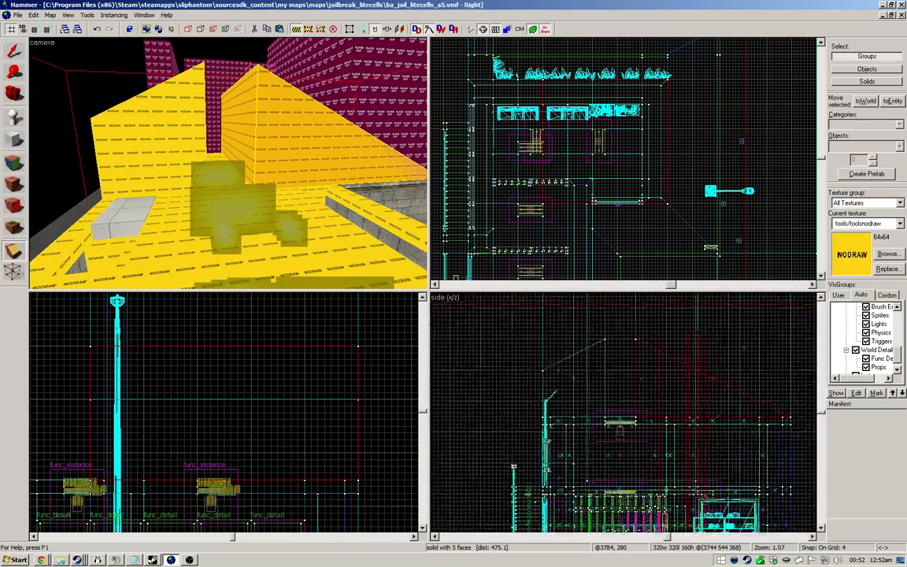
pyautogui.scroll(3, 679, 431)
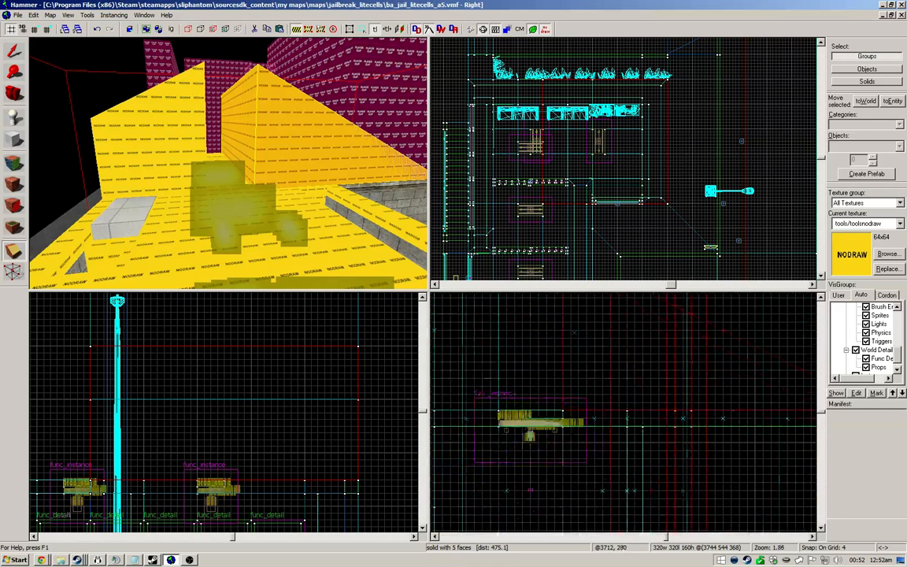
pyautogui.moveTo(691, 410); pyautogui.dragTo(563, 369)
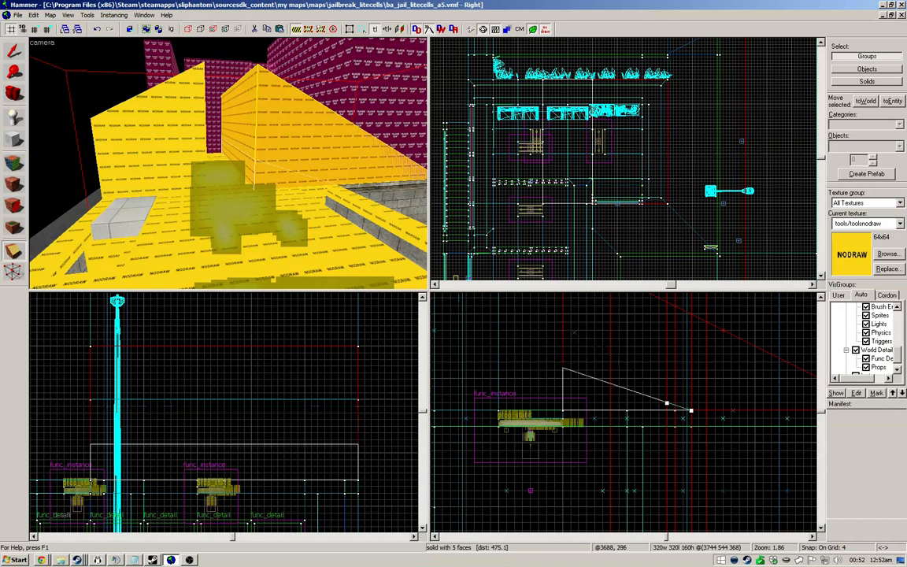
pyautogui.moveTo(666, 403); pyautogui.dragTo(675, 404)
pyautogui.press('Return')
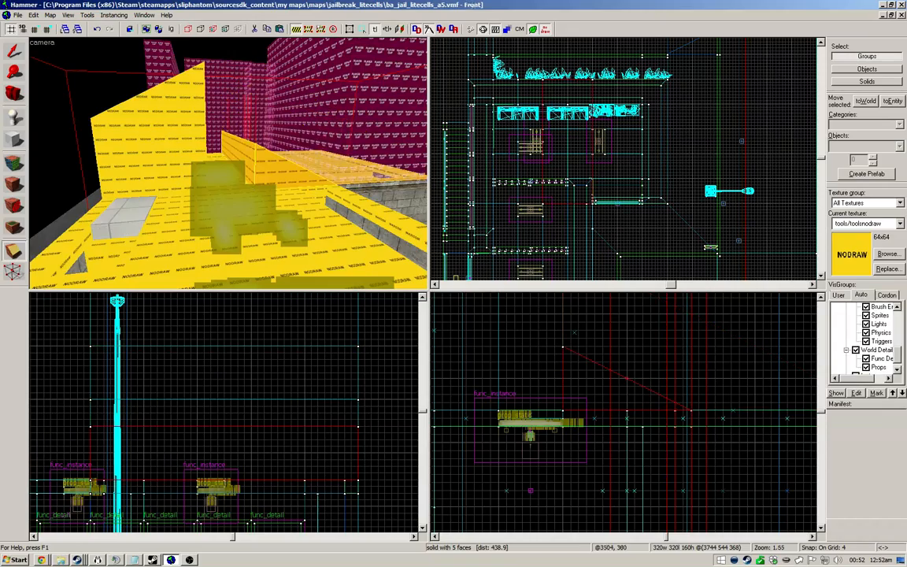
pyautogui.press('z')
pyautogui.press('s')
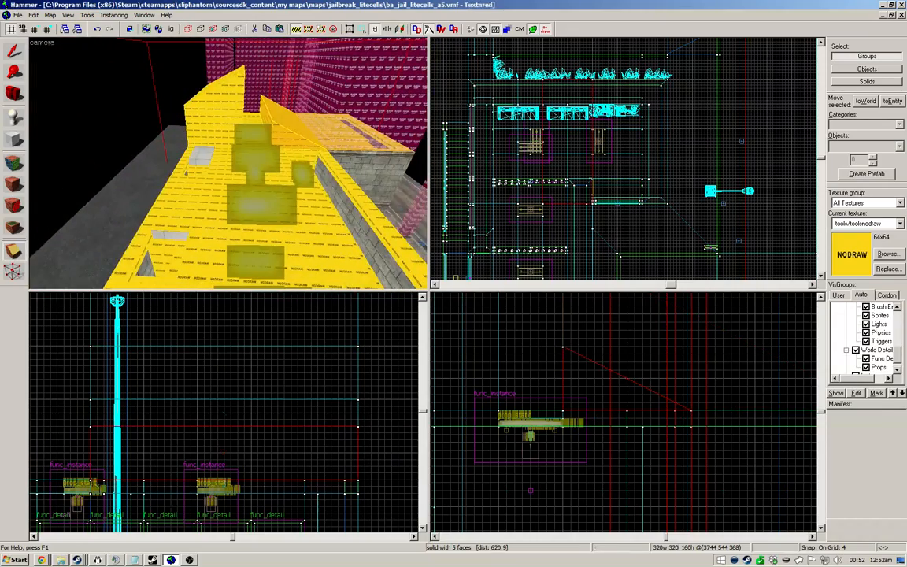
pyautogui.press('w')
pyautogui.press('a')
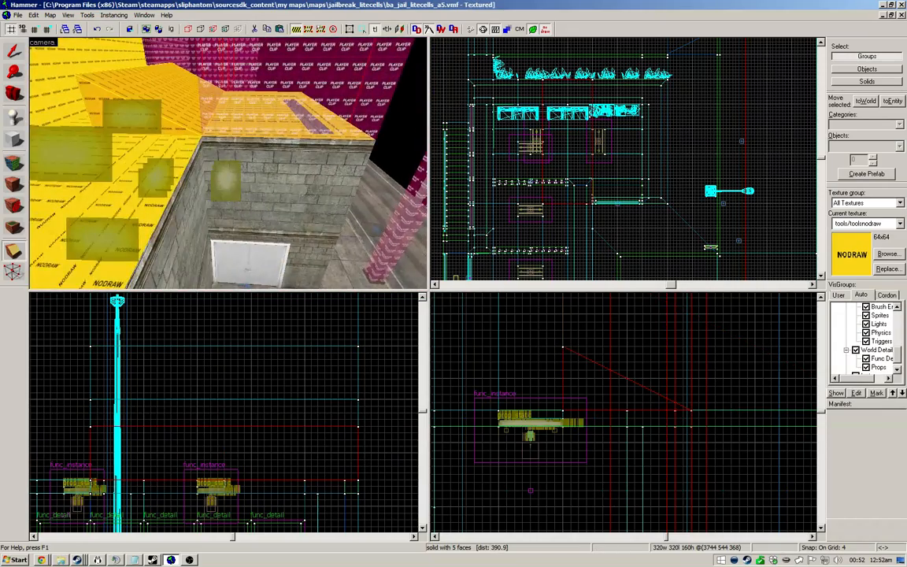
# Step: Clip the opposite block diagonally from its lower outer corner, rising 8 units per 16, keeping the lower wedge 64 units high
pyautogui.hotkey('shift', 's')
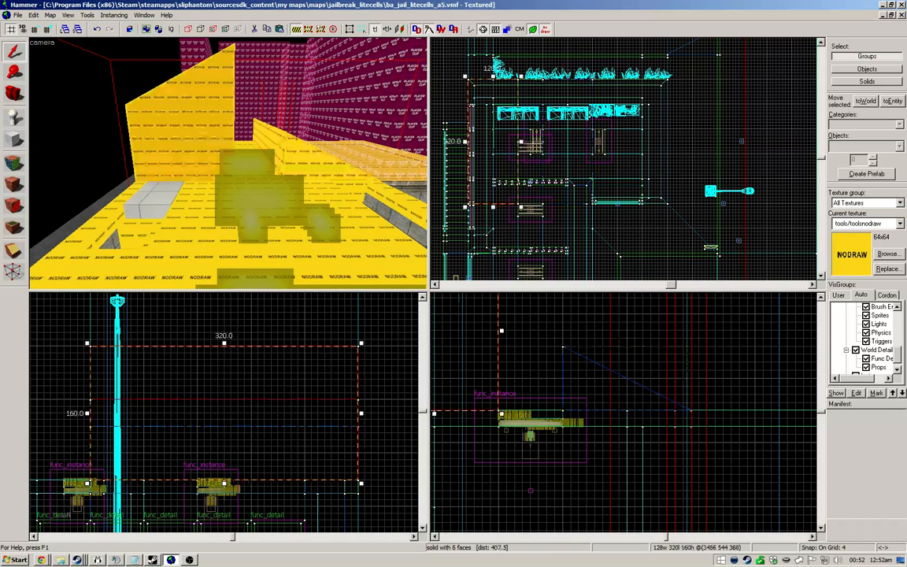
pyautogui.click(14, 272)
pyautogui.scroll(-4, 650, 399)
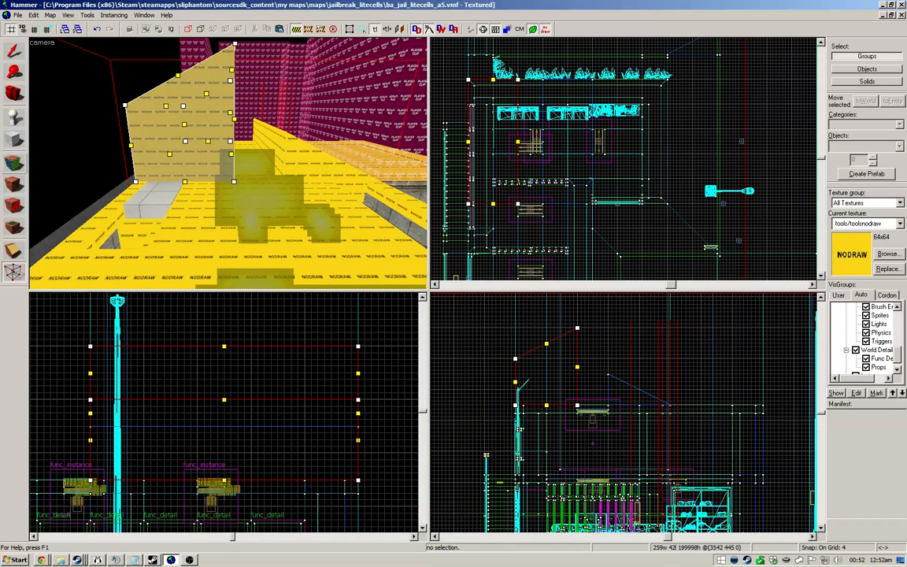
pyautogui.click(14, 51)
pyautogui.click(14, 249)
pyautogui.scroll(3, 516, 394)
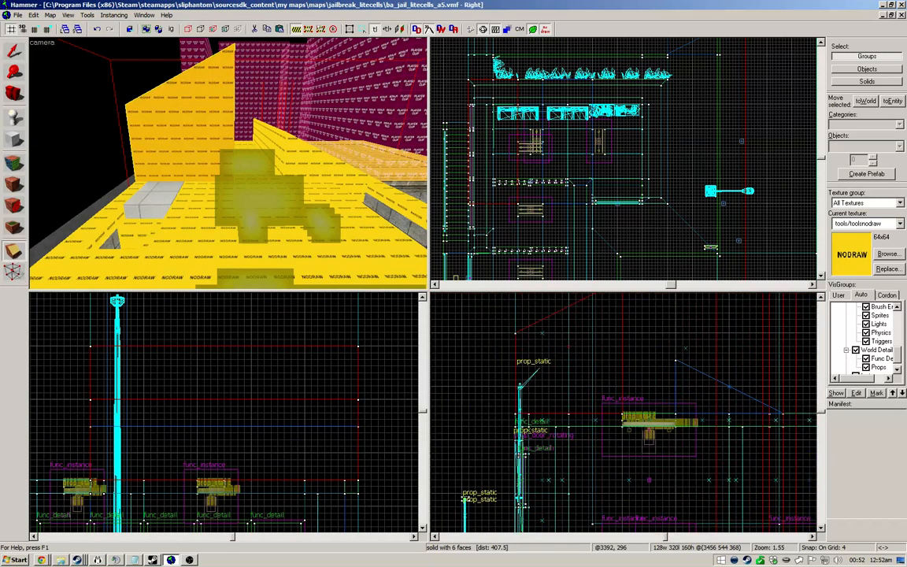
pyautogui.moveTo(516, 413)
pyautogui.mouseDown()
pyautogui.moveTo(603, 394)
pyautogui.moveTo(528, 407)
pyautogui.mouseUp()
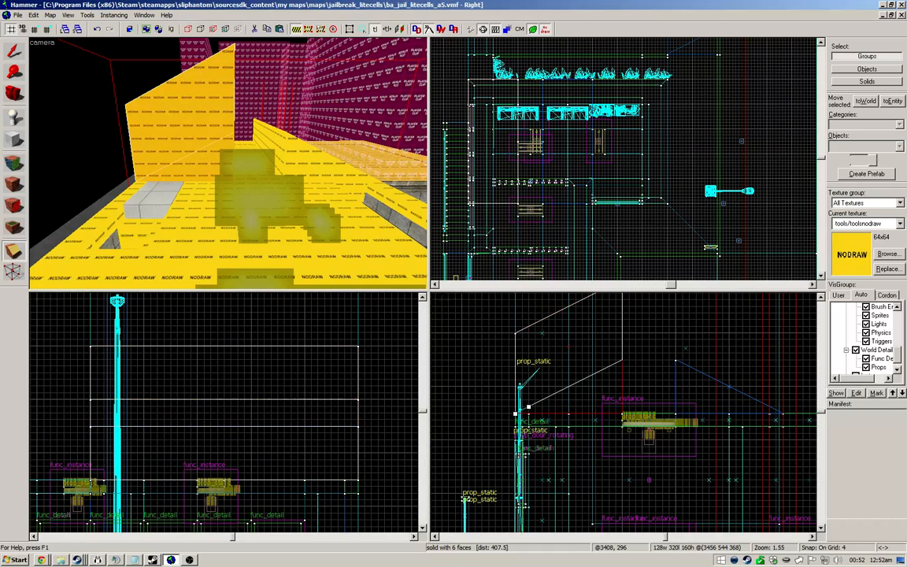
pyautogui.hotkey('shift', 'x')
pyautogui.press('Return')
# Step: Fill the gap between the two wedges with a nodraw block 64 units wide, 320 long and 64 high
pyautogui.press('z')
pyautogui.press('a')
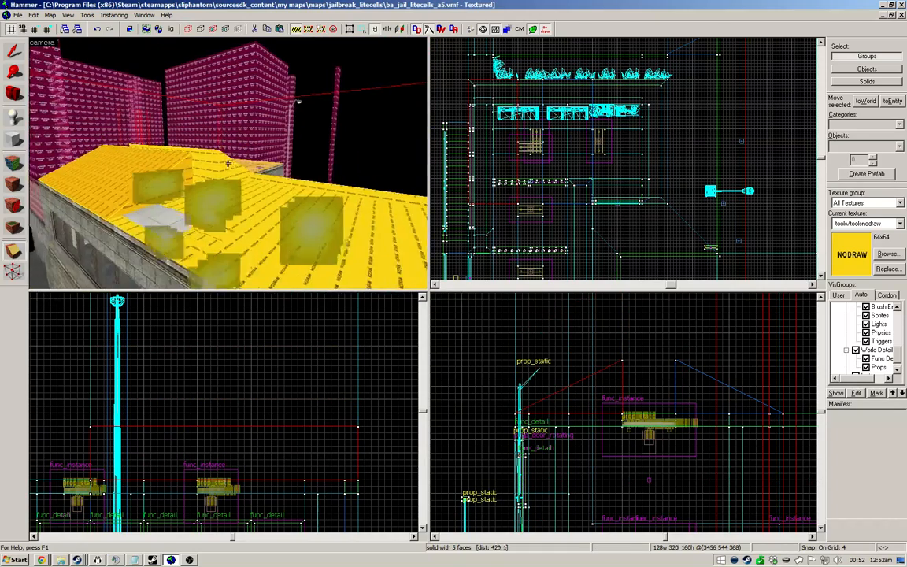
pyautogui.press('w')
pyautogui.hotkey('shift', 's')
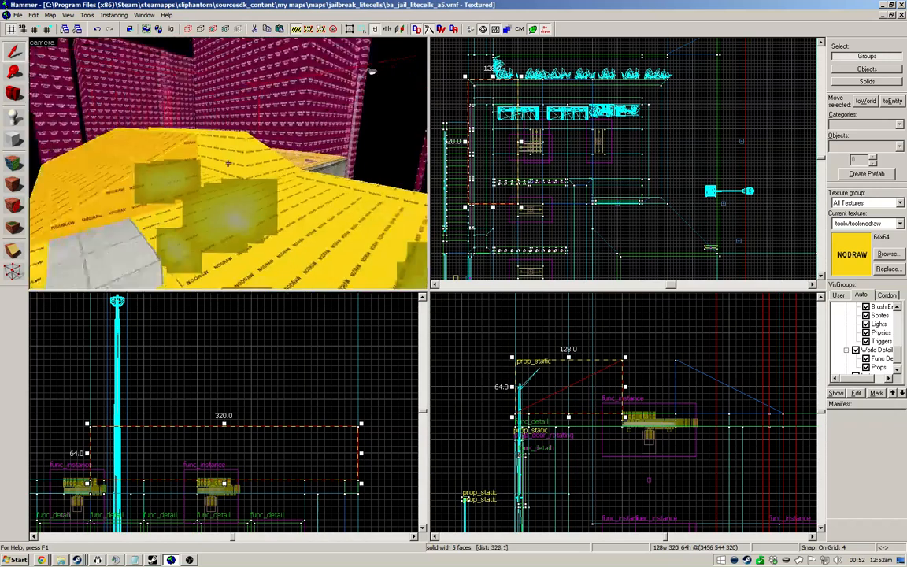
pyautogui.hotkey('shift', 'b')
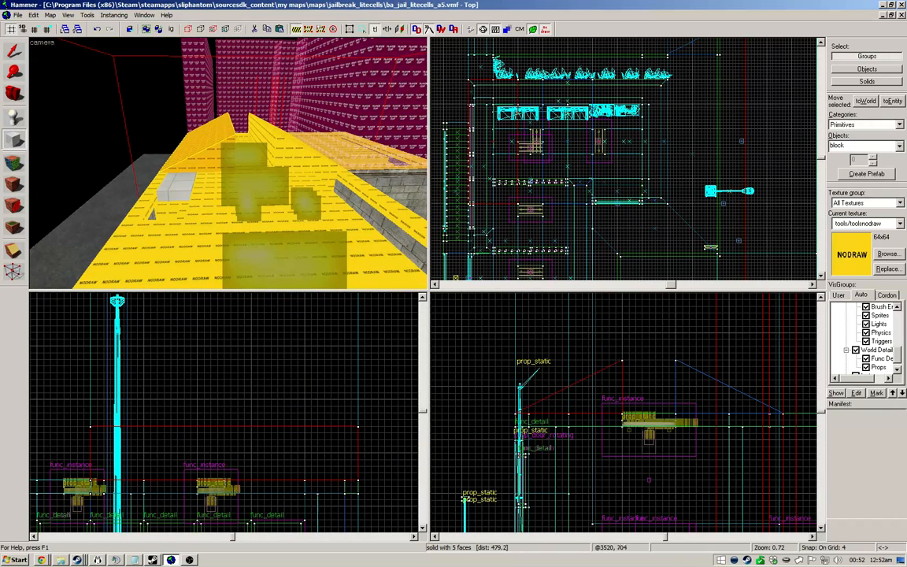
pyautogui.moveTo(517, 79); pyautogui.dragTo(542, 206)
pyautogui.press('Return')
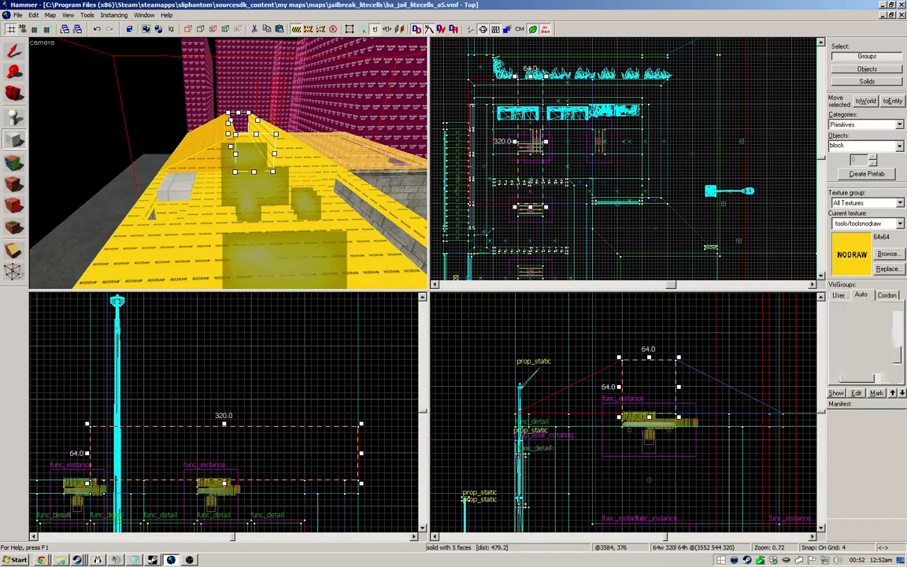
# Step: Select the centre block and both wedges, and stretch them together to 832 units long to cover the whole roof
pyautogui.press('s')
pyautogui.press('a')
pyautogui.hotkey('shift', 's')
pyautogui.keyDown('ctrl'); pyautogui.click(216, 150); pyautogui.keyUp('ctrl')
pyautogui.keyDown('ctrl'); pyautogui.click(300, 155); pyautogui.keyUp('ctrl')
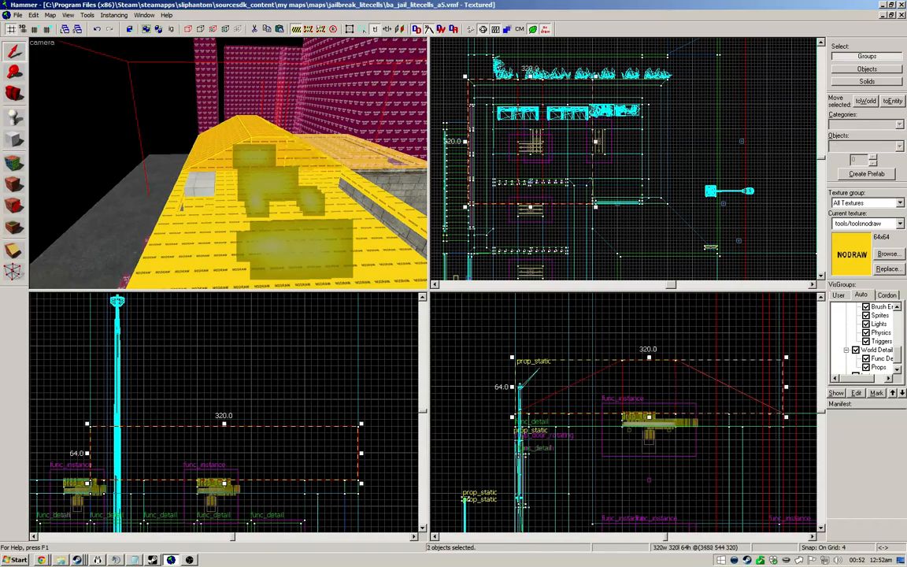
pyautogui.scroll(-6, 561, 96)
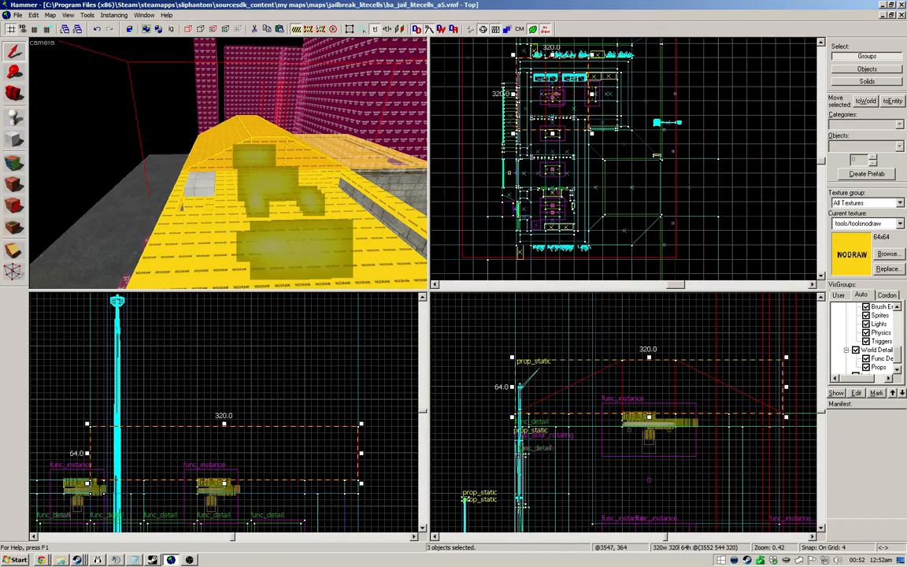
pyautogui.scroll(3, 548, 246)
pyautogui.moveTo(551, 251); pyautogui.dragTo(554, 250)
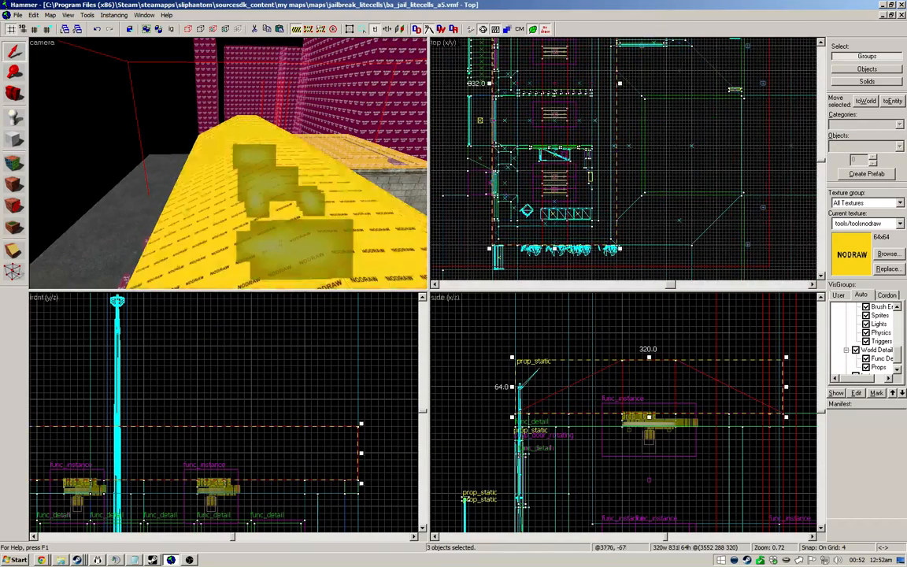
# Step: Deselect the roof pieces, inspect the finished roof shape and save the map
pyautogui.press('Escape')
pyautogui.press('z')
pyautogui.press('z')
pyautogui.hotkey('ctrl', 's')
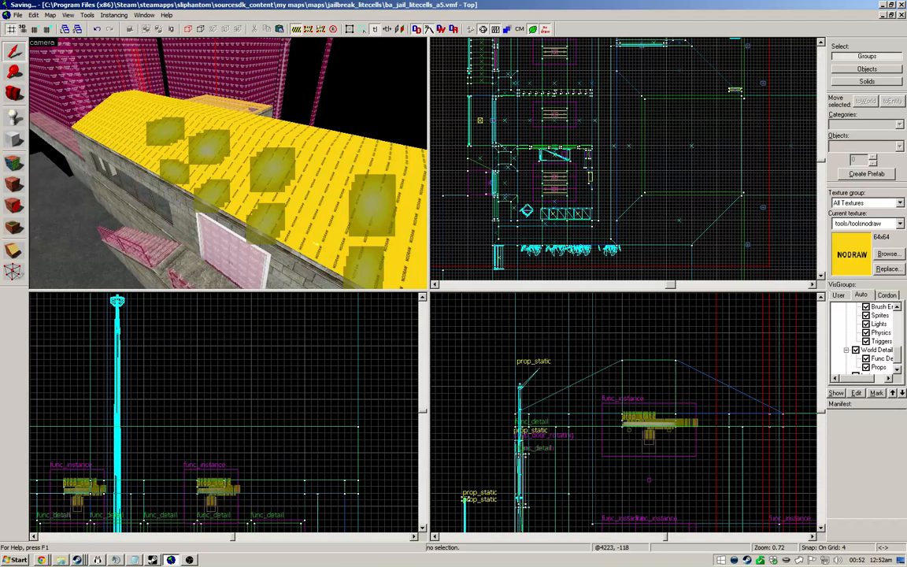
pyautogui.click(890, 254)
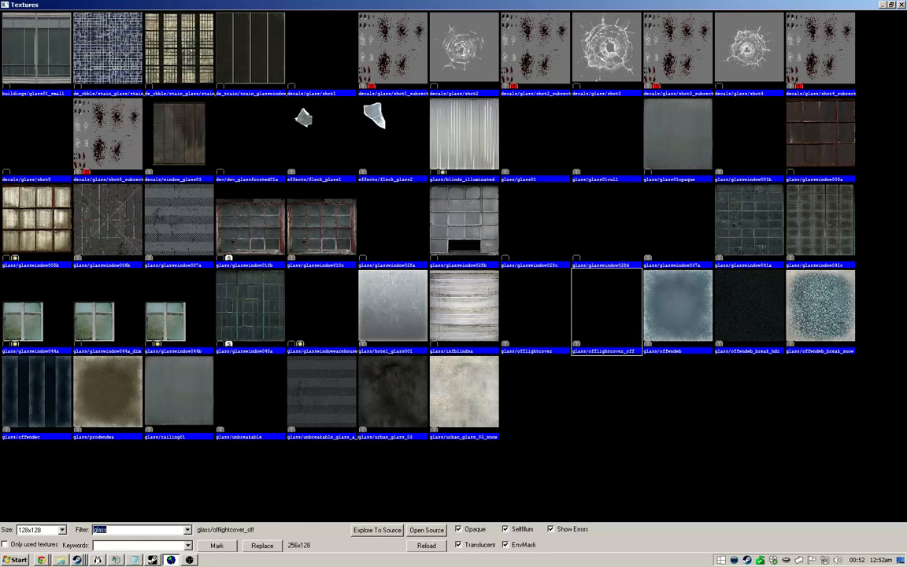
pyautogui.press('Escape')
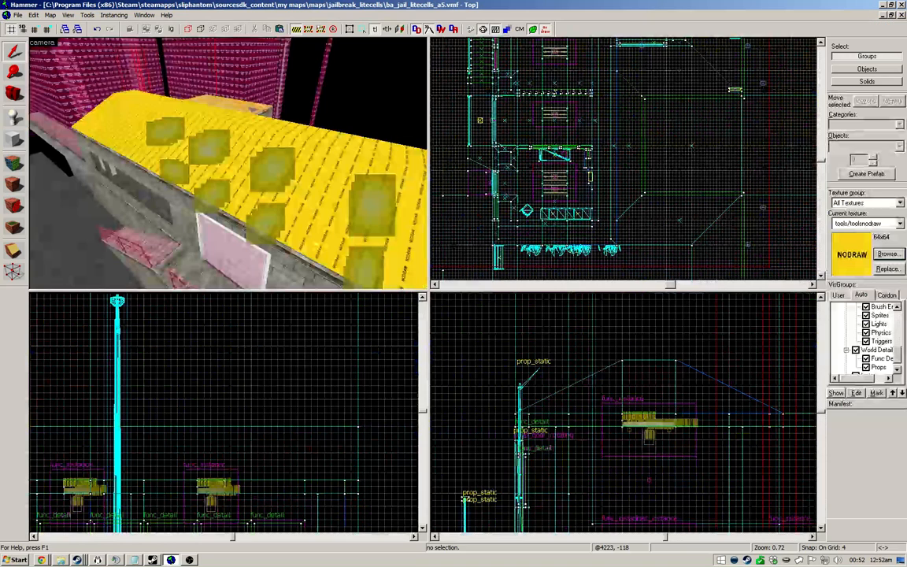
# Step: Save the map
pyautogui.click(18, 15)
pyautogui.click(28, 53)
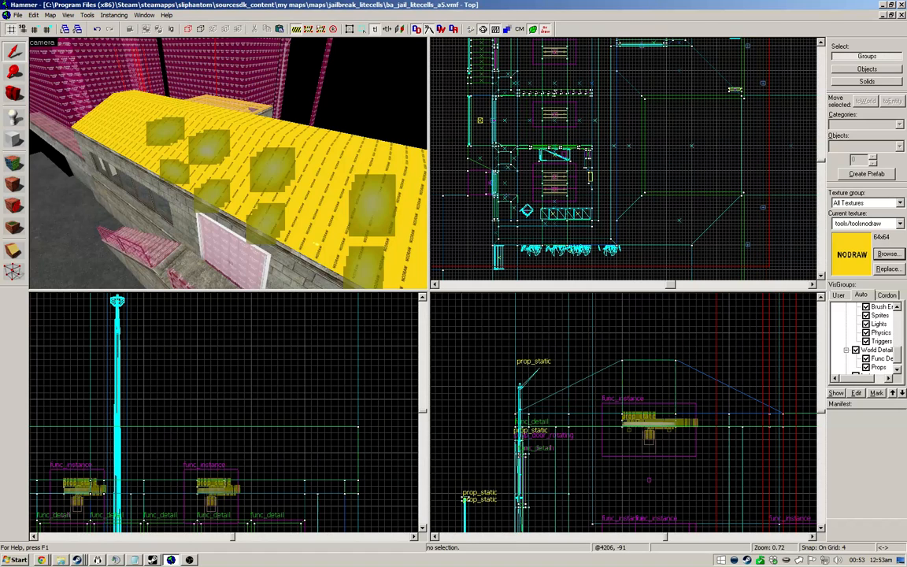
# Step: Search for roof textures, try cs_italy/tileroof01trim on the facing roof slope, undo it and choose tile/infroofa instead
pyautogui.click(889, 254)
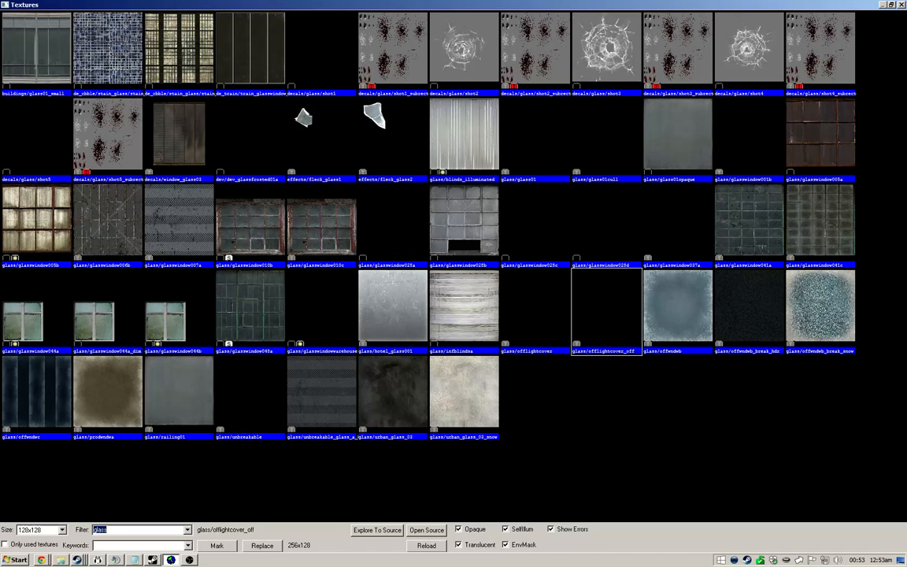
pyautogui.write('roof')
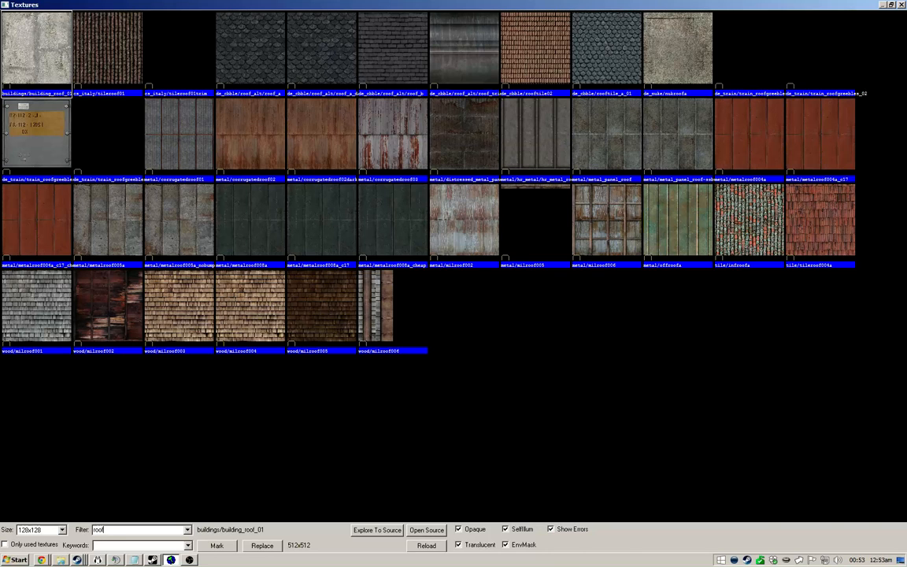
pyautogui.doubleClick(180, 51)
pyautogui.hotkey('shift', 'a')
pyautogui.rightClick(228, 163)
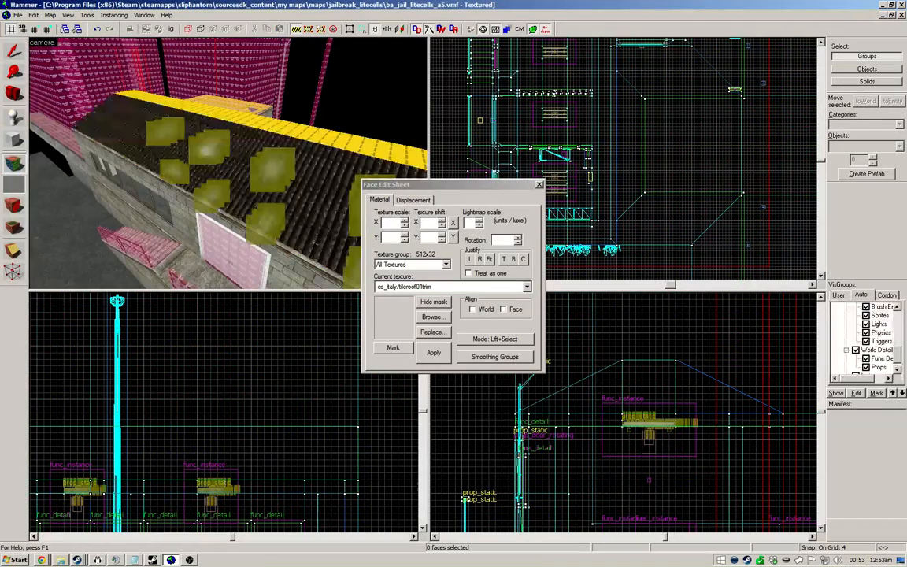
pyautogui.press('w')
pyautogui.hotkey('ctrl', 'z')
pyautogui.click(433, 316)
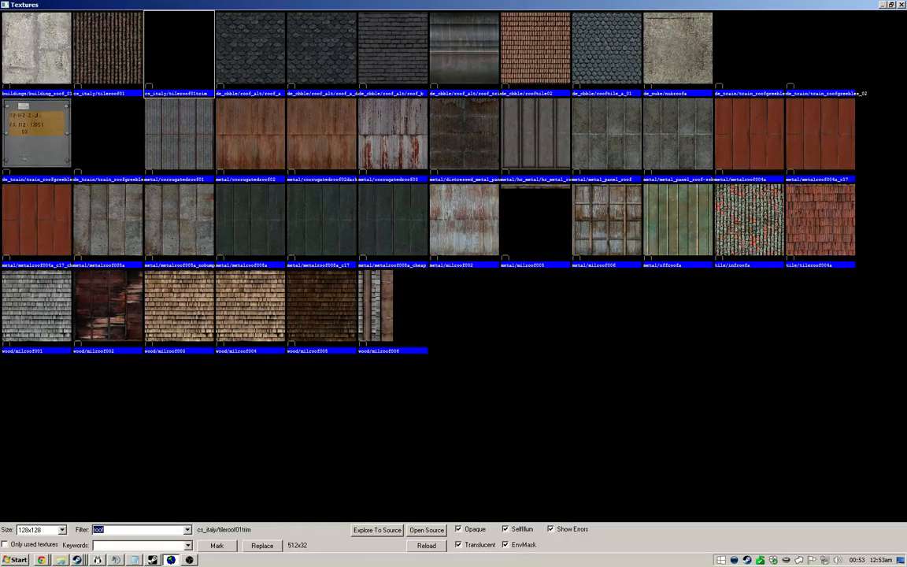
pyautogui.doubleClick(749, 220)
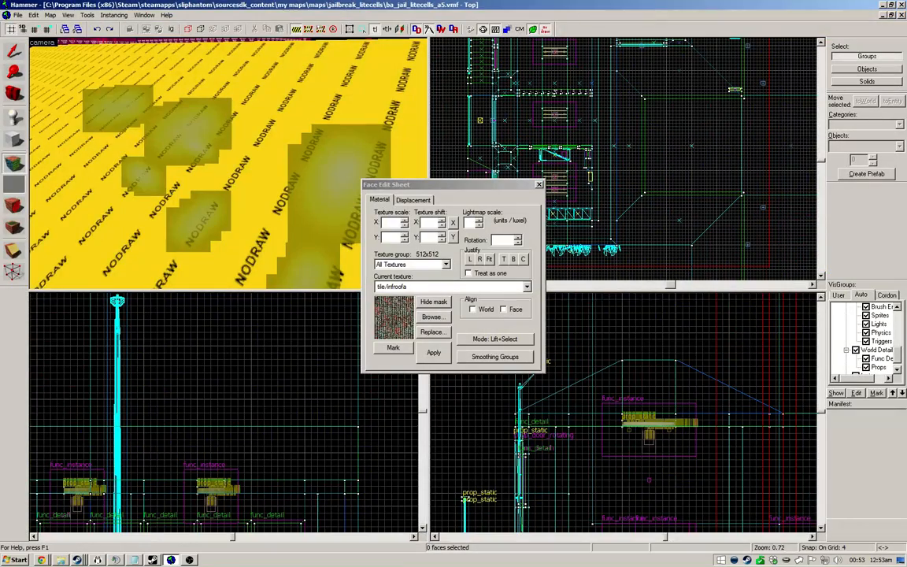
# Step: Turn off the cordon and sample the buildings/asph_shingles02_a texture from the neighbouring building's sloped roof
pyautogui.click(321, 30)
pyautogui.press('z')
pyautogui.press('s')
pyautogui.press('w')
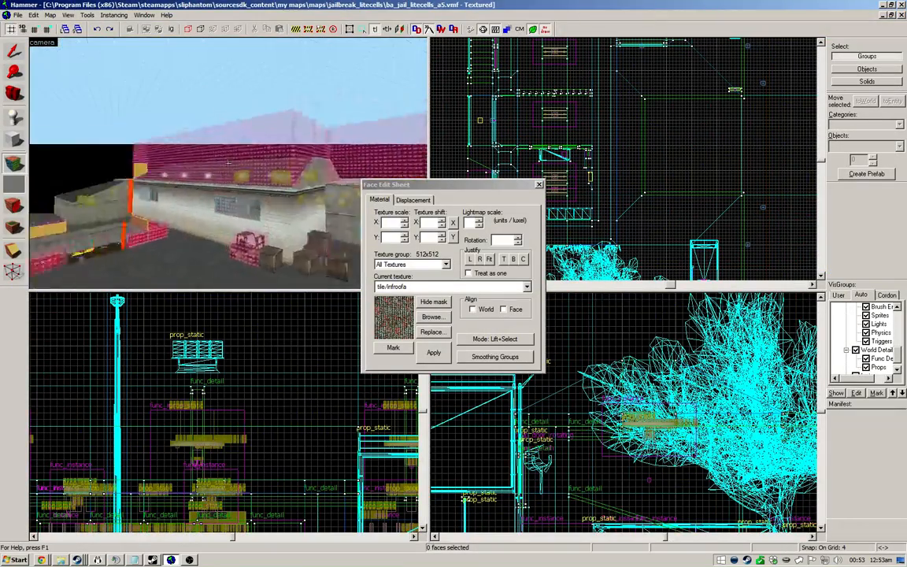
pyautogui.click(229, 163)
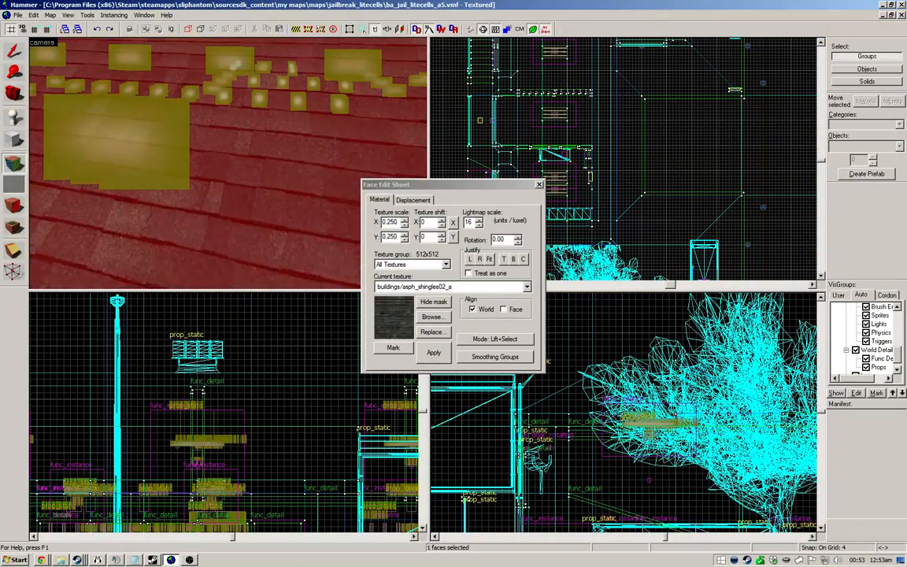
pyautogui.press('w')
pyautogui.press('z')
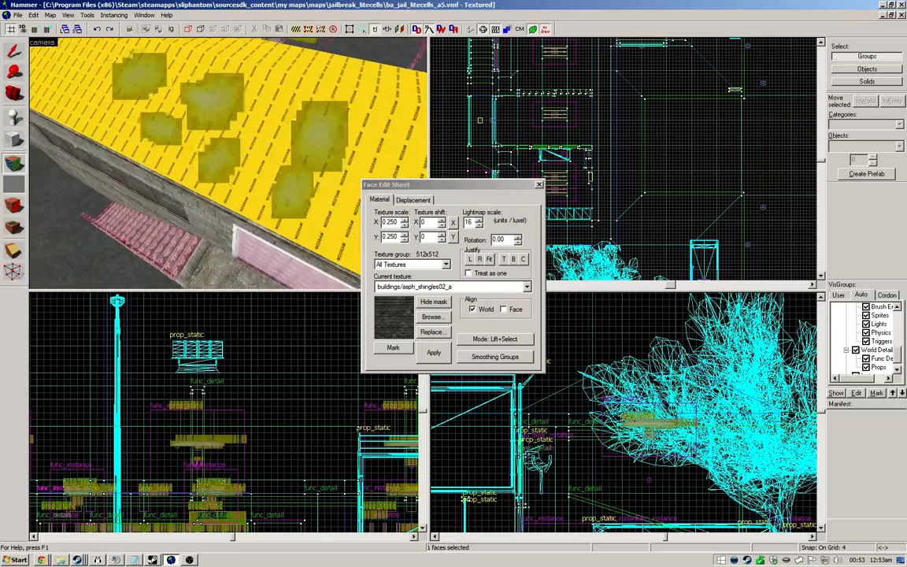
# Step: Search for shingle textures and apply buildings/asph_shingles02_a to the facing nodraw slope of the jail roof
pyautogui.click(434, 316)
pyautogui.write('shingle')
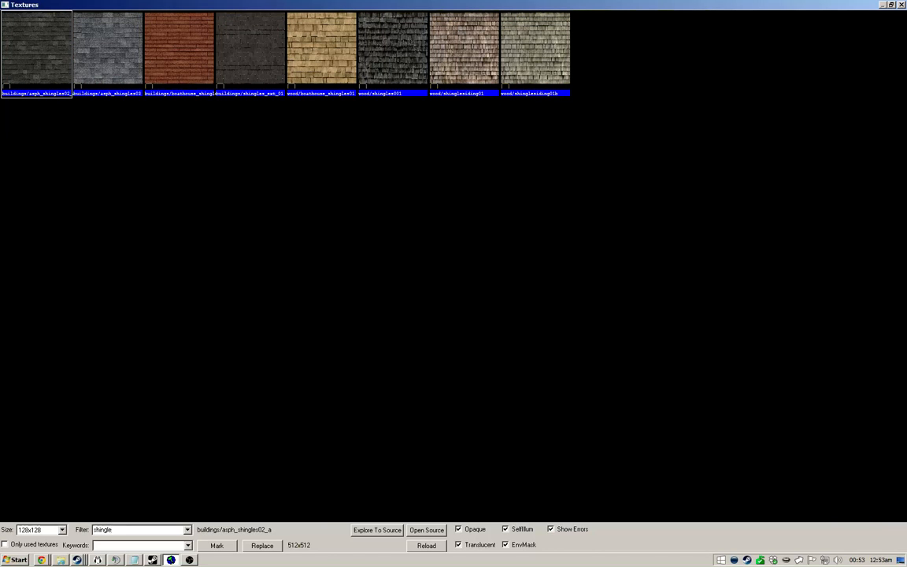
pyautogui.doubleClick(36, 48)
pyautogui.press('z')
pyautogui.rightClick(205, 147)
pyautogui.rightClick(204, 147)
pyautogui.press('z')
# Step: Try the buildings/asph_shingles03 texture on the roof slope and undo it
pyautogui.click(434, 317)
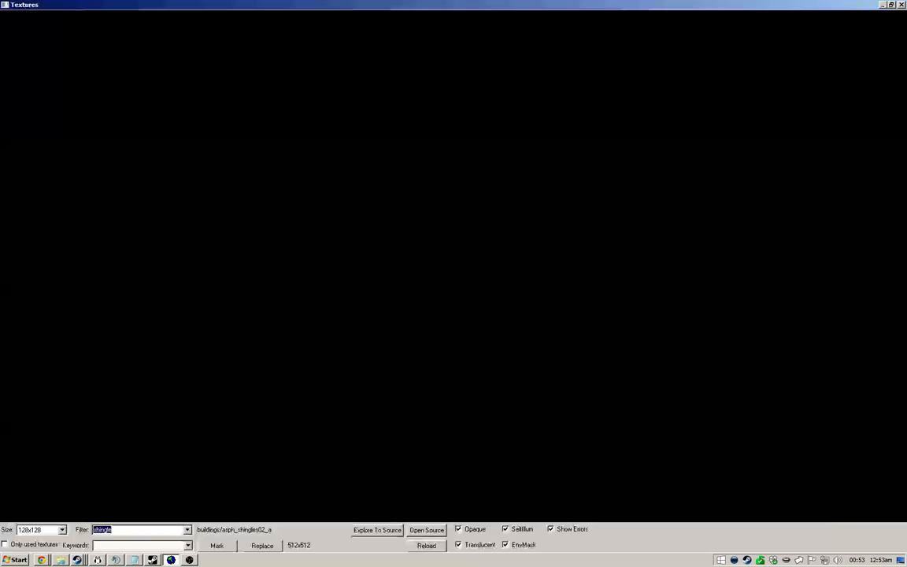
pyautogui.doubleClick(108, 48)
pyautogui.hotkey('ctrl', 'z')
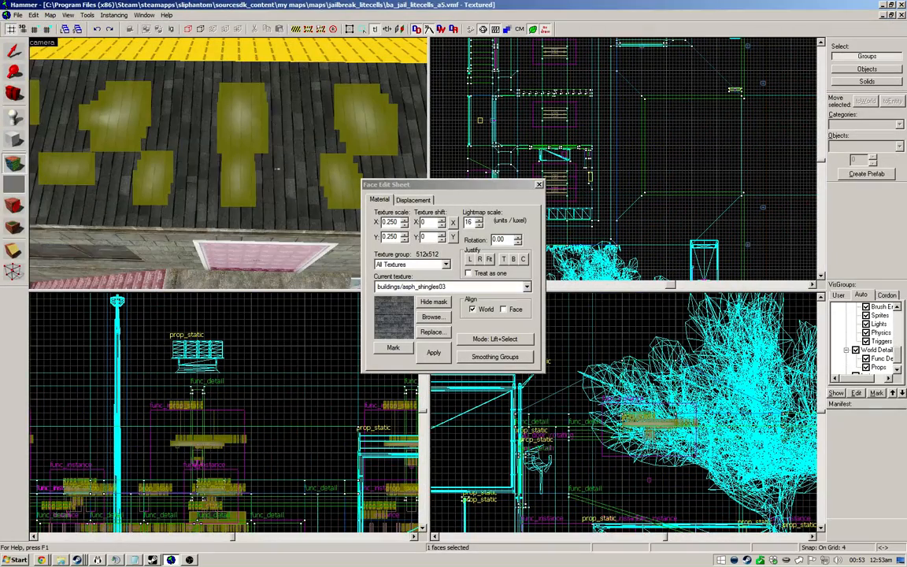
# Step: Set the shingle texture's rotation on the facing roof slope to -90 and justify it to the top
pyautogui.click(277, 169)
pyautogui.doubleClick(498, 239)
pyautogui.write('90')
pyautogui.press('Return')
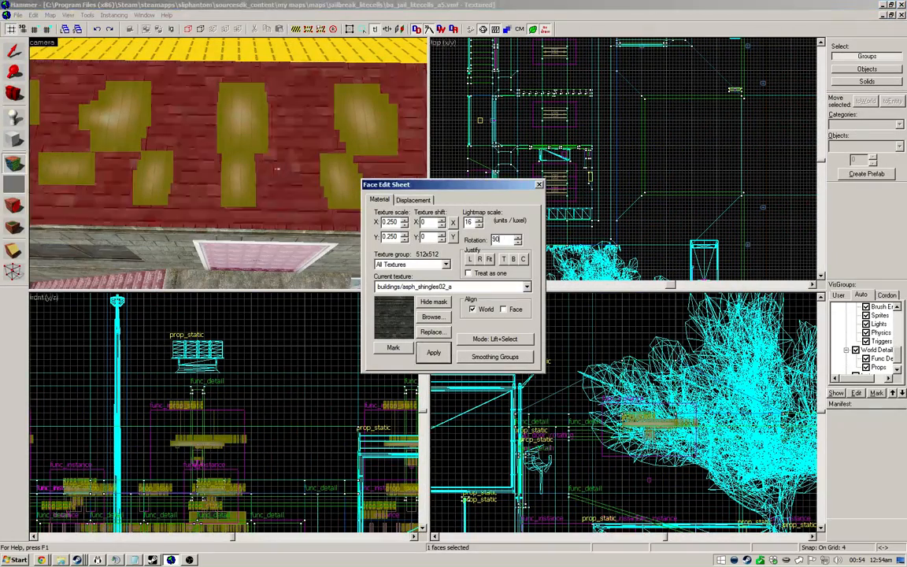
pyautogui.write('18')
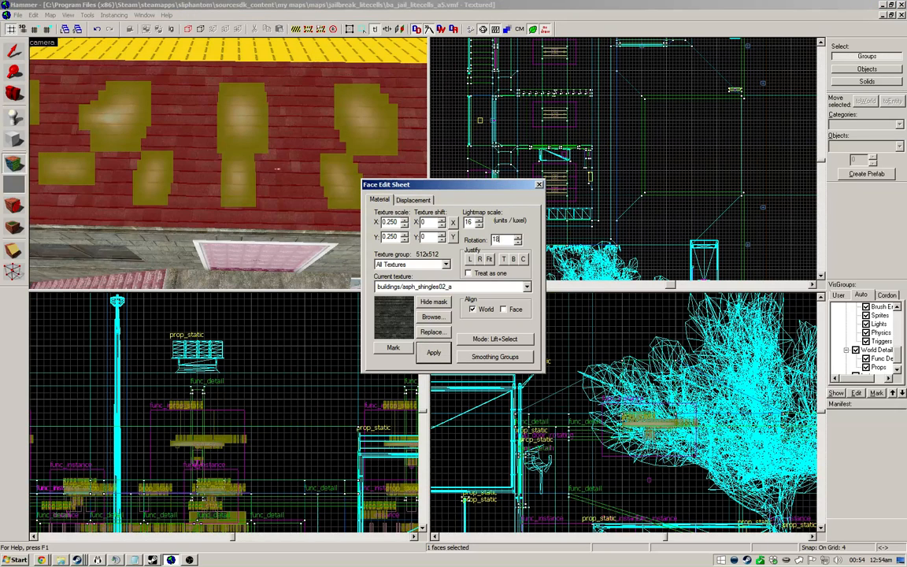
pyautogui.press('BackSpace')
pyautogui.press('BackSpace')
pyautogui.write('-90')
pyautogui.press('Return')
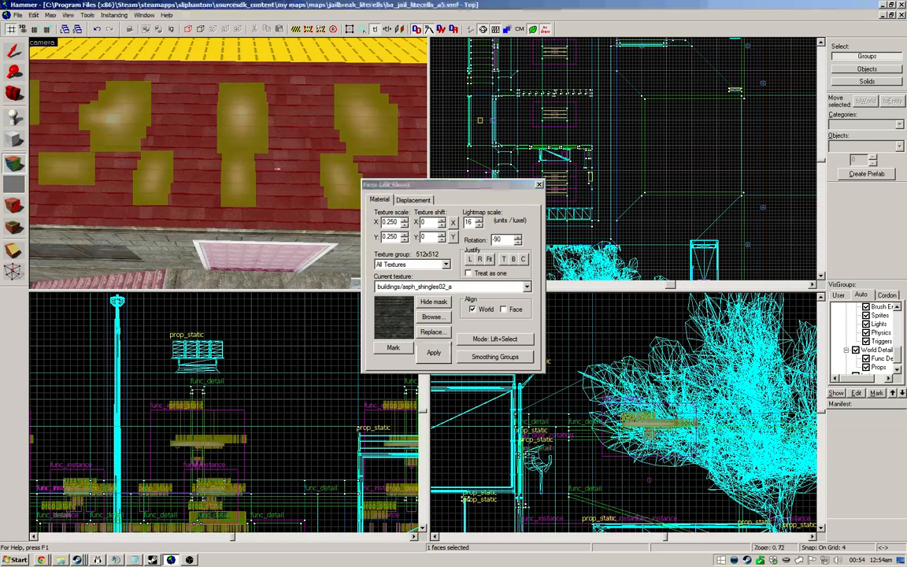
pyautogui.click(504, 259)
# Step: Sample the rotated shingle texture from the finished slope and apply it to the opposite roof slope
pyautogui.hotkey('shift', 's')
pyautogui.press('z')
pyautogui.press('w')
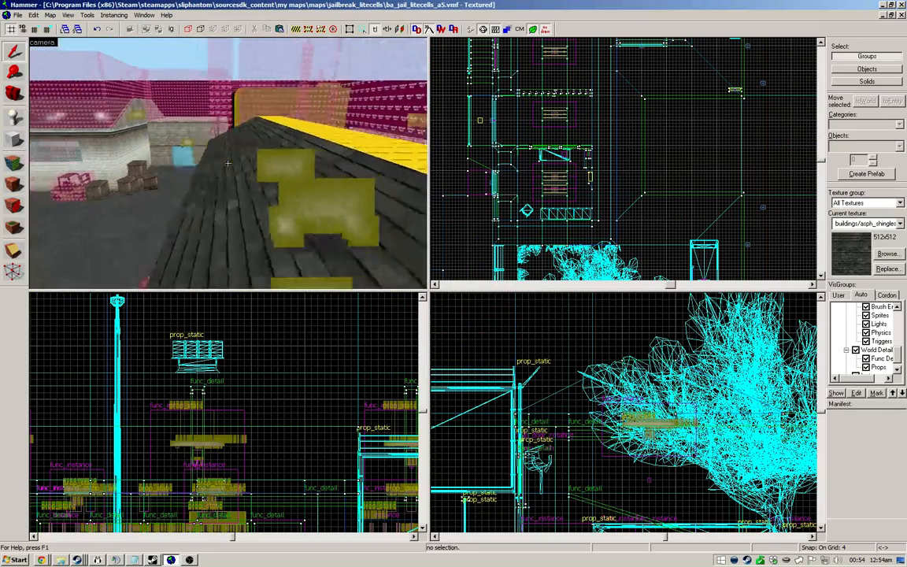
pyautogui.hotkey('shift', 'a')
pyautogui.click(229, 164)
pyautogui.press('d')
pyautogui.rightClick(229, 163)
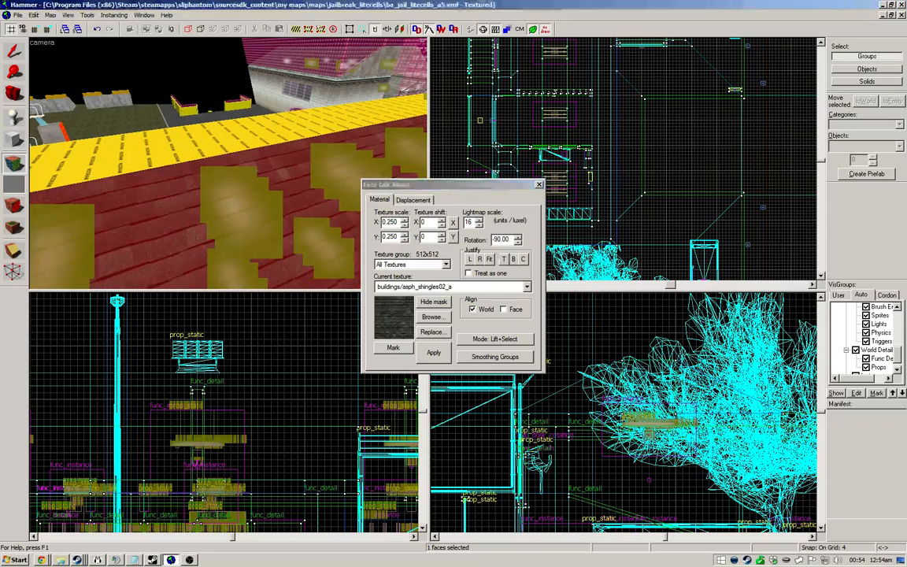
pyautogui.hotkey('shift', 's')
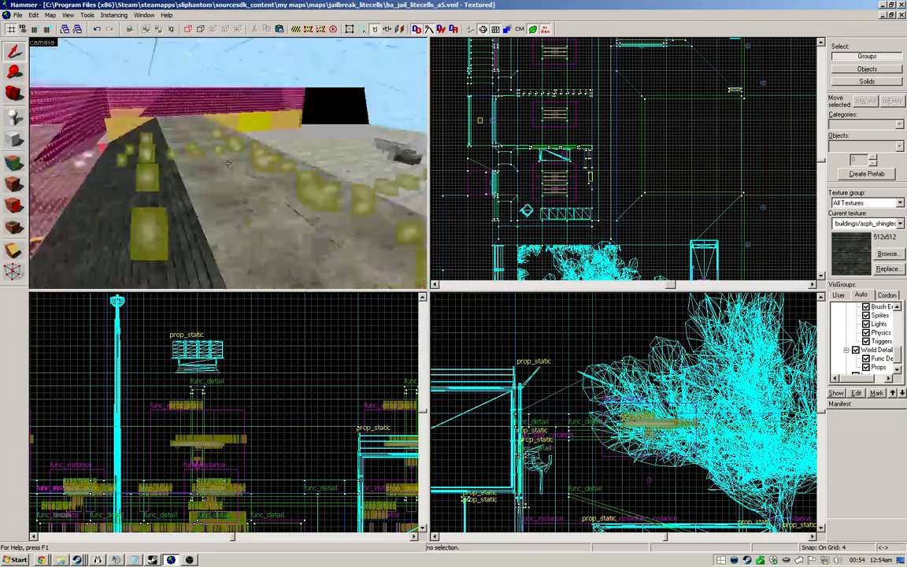
# Step: Sample the de_nuke/nukroofa texture from the nearby flat roof and apply it to the jail roof's flat top strip
pyautogui.hotkey('shift', 'a')
pyautogui.click(228, 164)
pyautogui.hotkey('shift', 's')
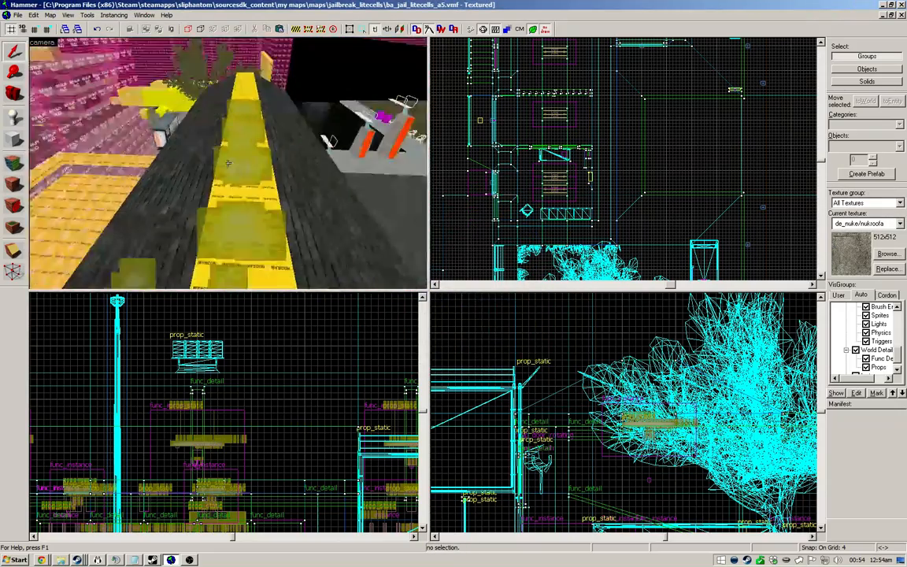
pyautogui.hotkey('shift', 'a')
pyautogui.hotkey('shift', 's')
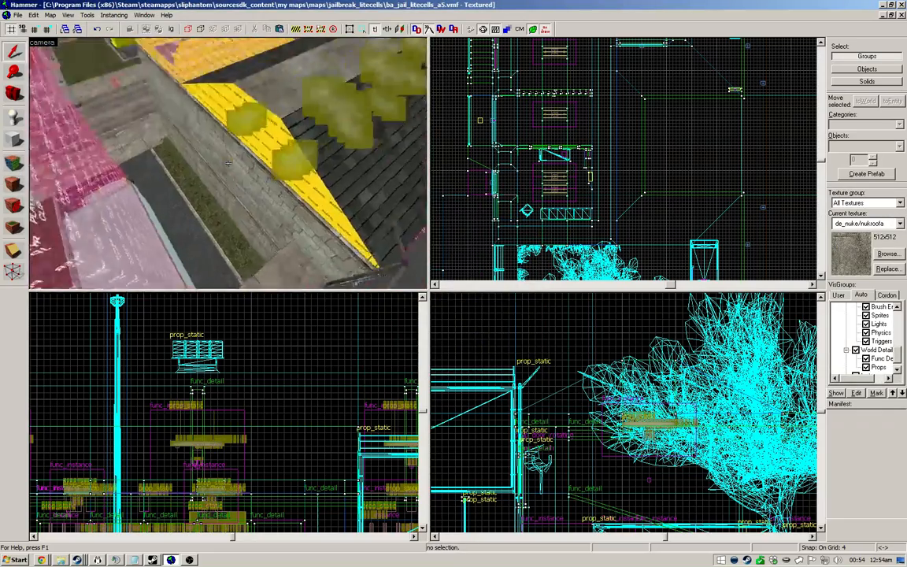
# Step: Sample the concrete/concrete_floor_04 texture from the neighbouring gable and apply it to the end faces of the jail roof
pyautogui.hotkey('shift', 'a')
pyautogui.click(229, 164)
pyautogui.hotkey('shift', 's')
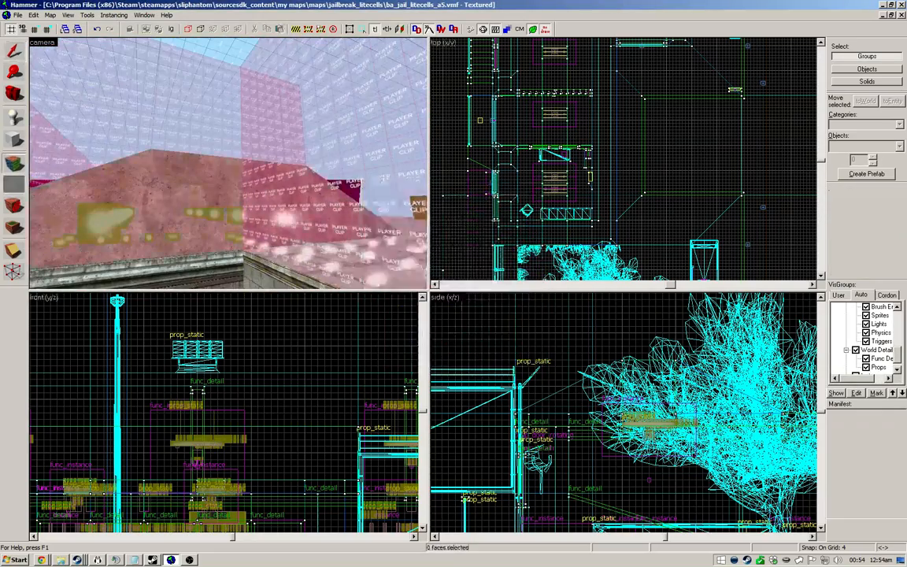
pyautogui.hotkey('shift', 'a')
pyautogui.rightClick(228, 164)
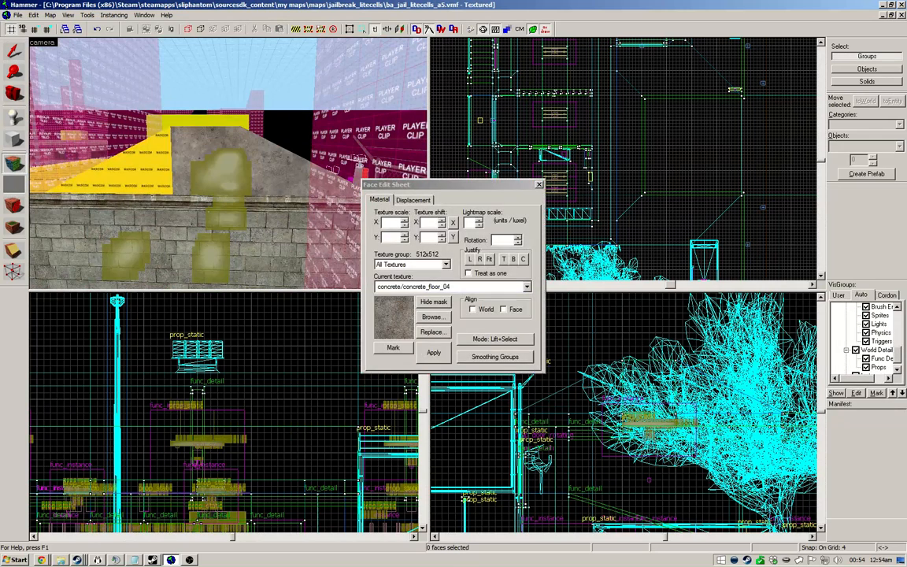
pyautogui.rightClick(228, 164)
# Step: Delete the roof's centre block and one side wedge, leaving a single wedge in place
pyautogui.hotkey('shift', 's')
pyautogui.click(228, 164)
pyautogui.press('Delete')
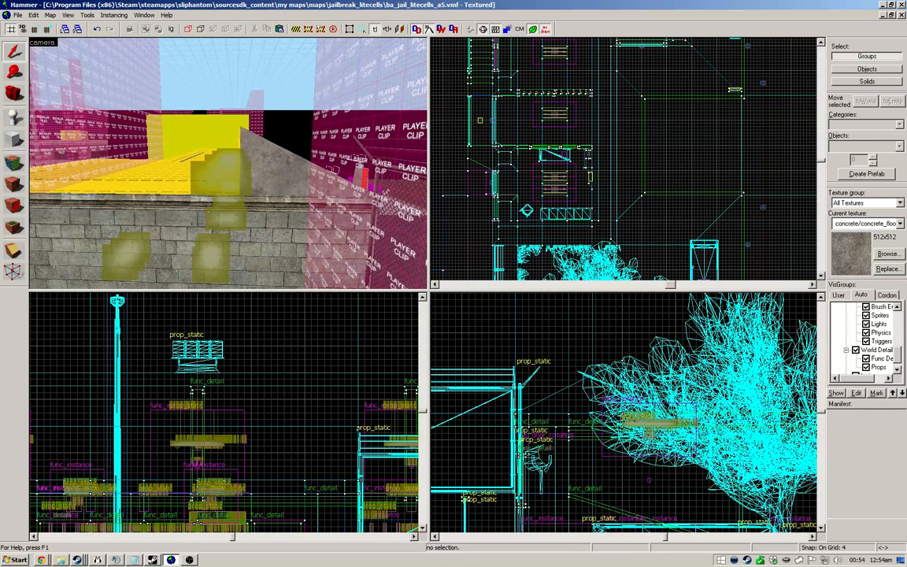
# Step: Create a nodraw block 64 units wide, 832 long and 64 high against the remaining wedge, with the cordon turned on
pyautogui.click(269, 168)
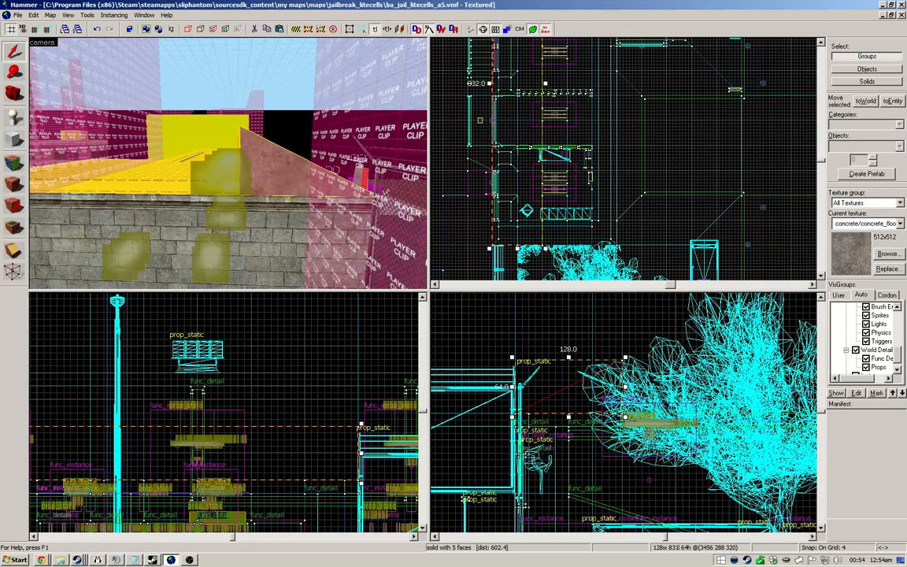
pyautogui.hotkey('shift', 'a')
pyautogui.hotkey('shift', 's')
pyautogui.hotkey('ctrl', 'e')
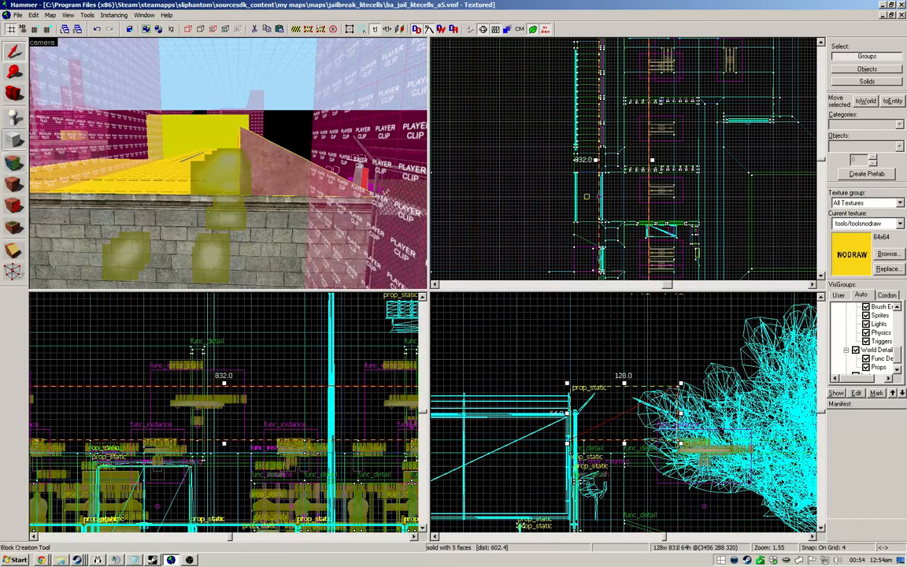
pyautogui.hotkey('shift', 'b')
pyautogui.moveTo(677, 386); pyautogui.dragTo(731, 446)
pyautogui.press('Return')
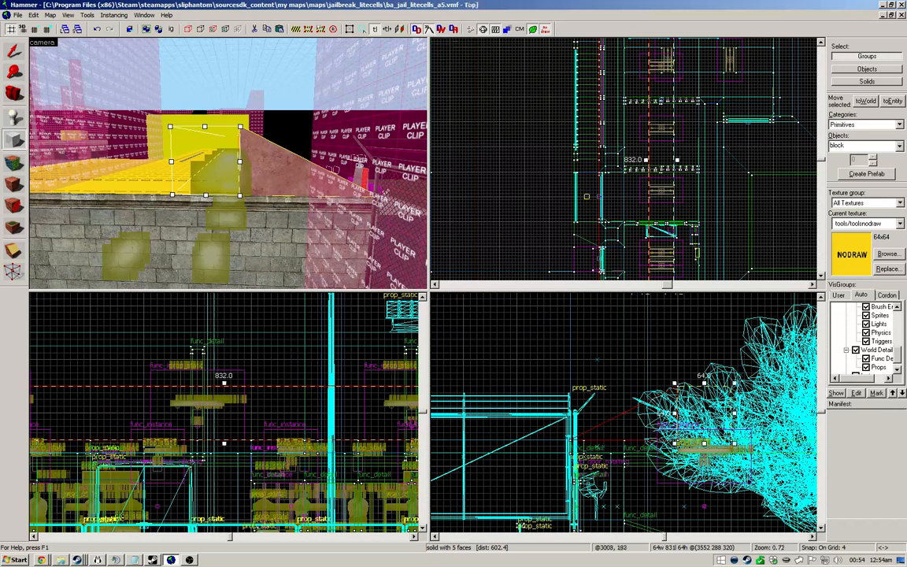
pyautogui.click(296, 29)
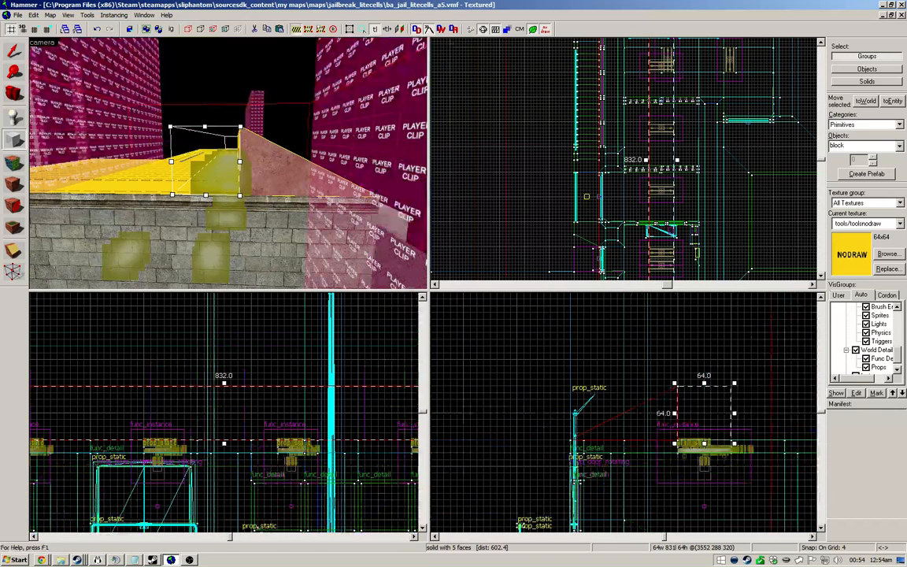
pyautogui.press('Return')
# Step: Delete the remaining roof wedge and select the new centre block
pyautogui.click(13, 52)
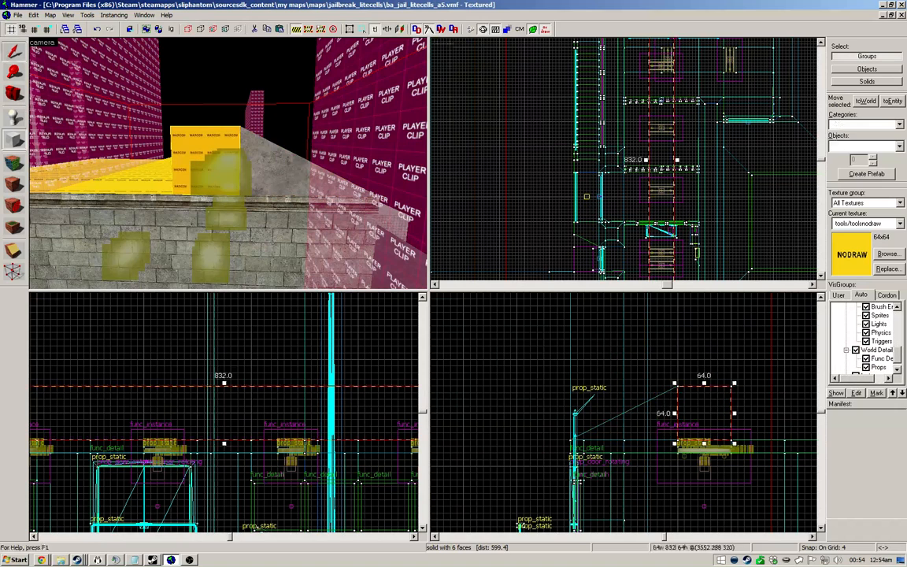
pyautogui.click(272, 168)
pyautogui.click(227, 150)
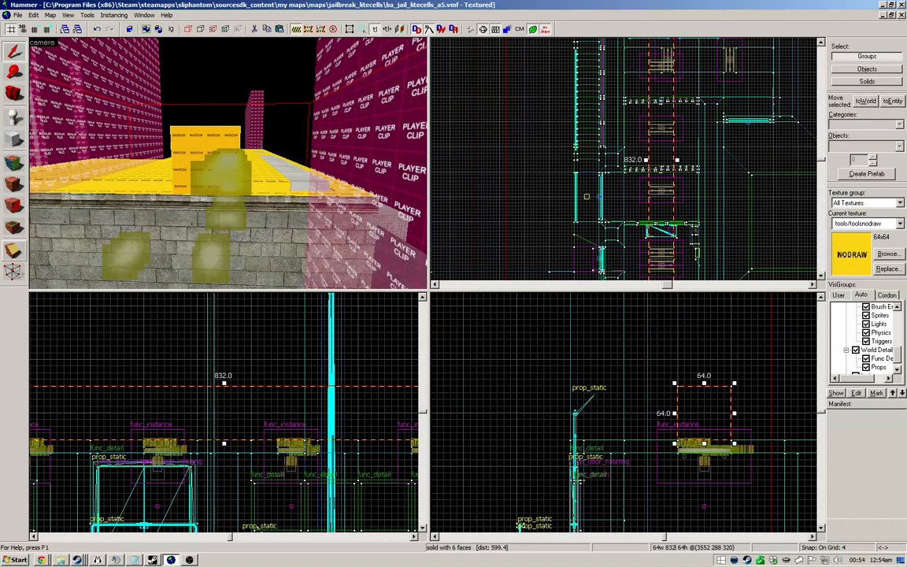
# Step: Move the block's lower vertices outward on both sides to the building's edges, forming a one-piece sloped roof, and deselect it
pyautogui.moveTo(678, 441); pyautogui.dragTo(571, 441)
pyautogui.moveTo(732, 440); pyautogui.dragTo(636, 429, button='middle')
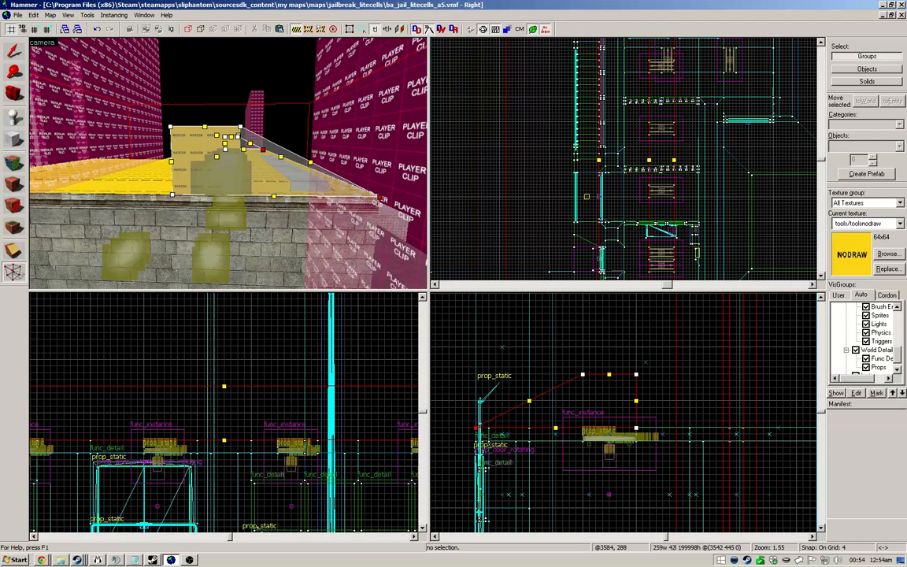
pyautogui.moveTo(636, 428); pyautogui.dragTo(730, 428)
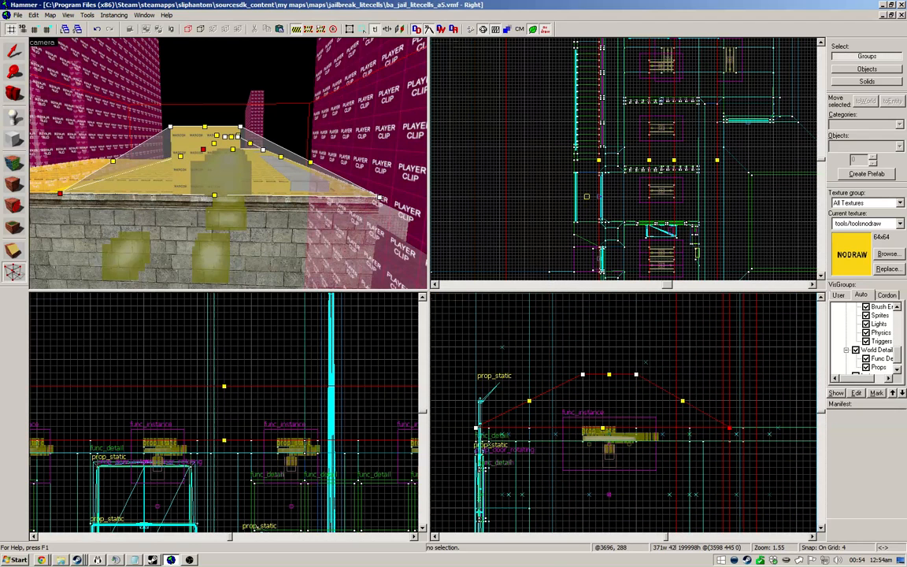
pyautogui.click(14, 72)
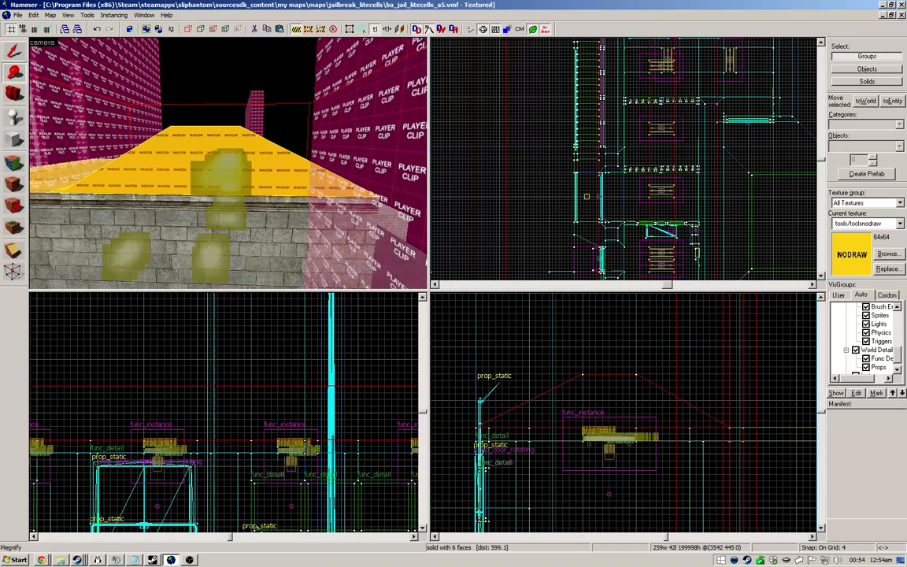
pyautogui.click(14, 271)
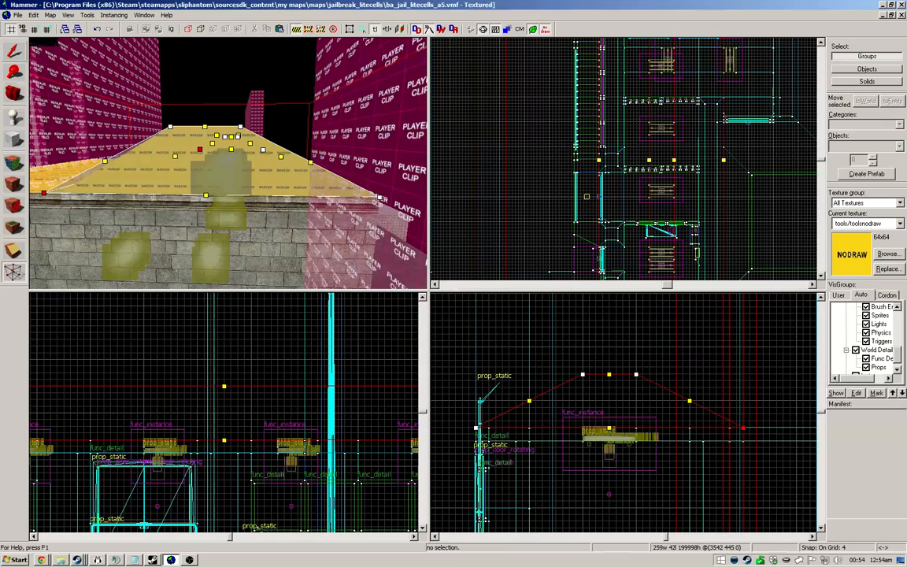
pyautogui.click(13, 50)
pyautogui.press('Escape')
# Step: Inspect the one-piece roof and turn off the cordon to show the rest of the map
pyautogui.press('z')
pyautogui.press('w')
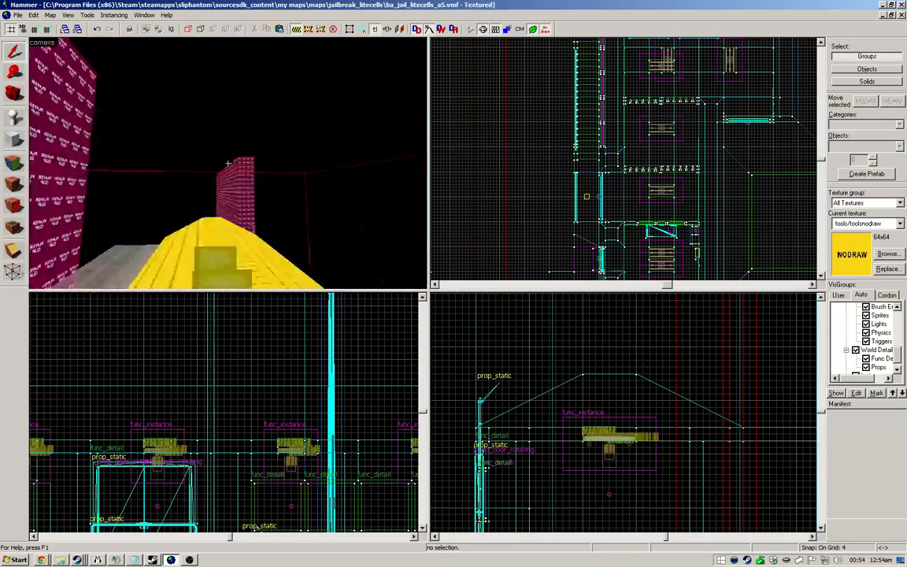
pyautogui.press('z')
pyautogui.click(296, 29)
pyautogui.press('z')
pyautogui.press('w')
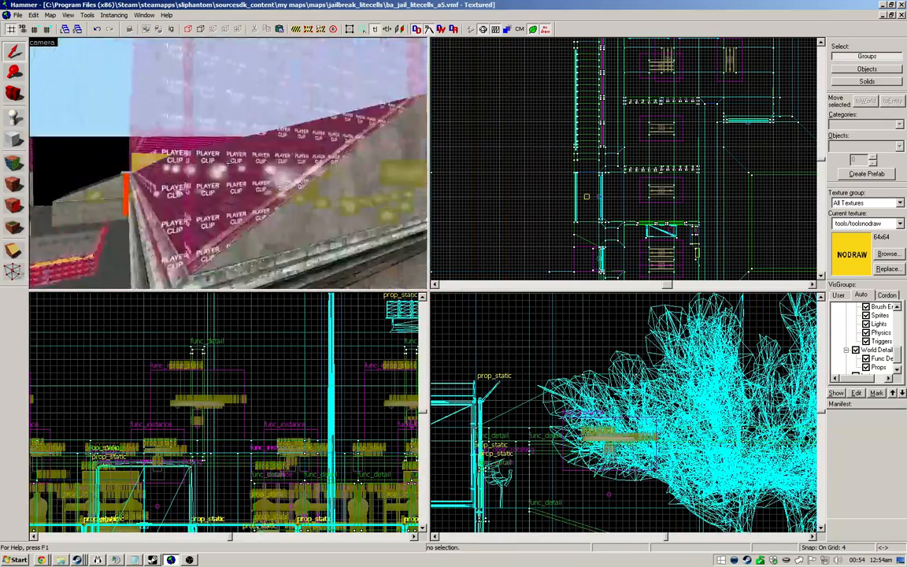
# Step: Texture the roof's slope with buildings/asph_shingles02_a at 0.25 scale and justify it to the top of the face
pyautogui.hotkey('shift', 'a')
pyautogui.click(228, 162)
pyautogui.press('w')
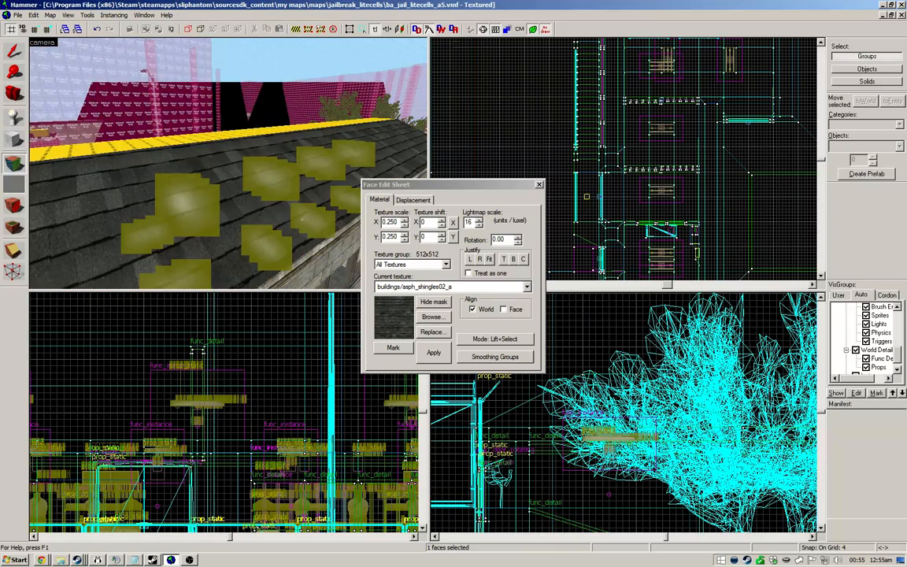
pyautogui.click(228, 162)
pyautogui.press('z')
pyautogui.click(504, 259)
pyautogui.press('z')
pyautogui.press('w')
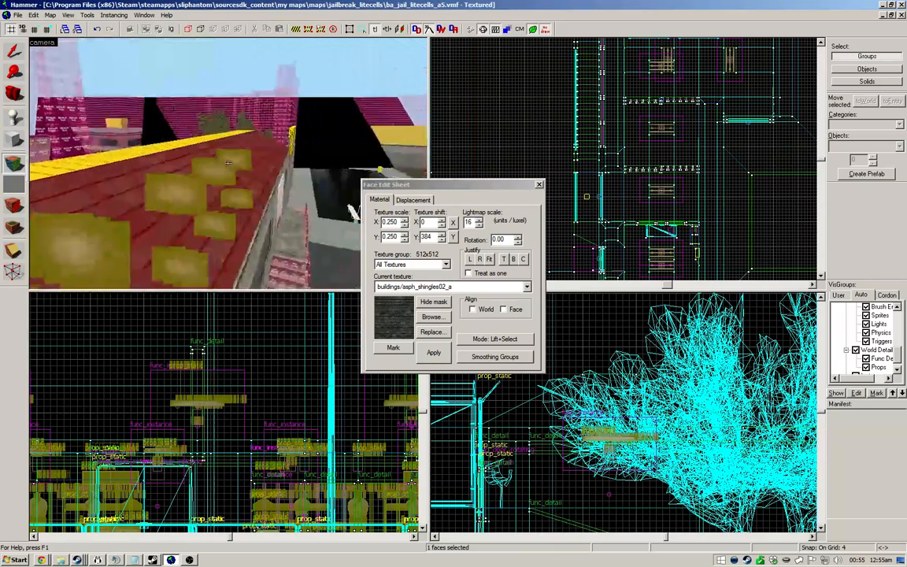
pyautogui.press('a')
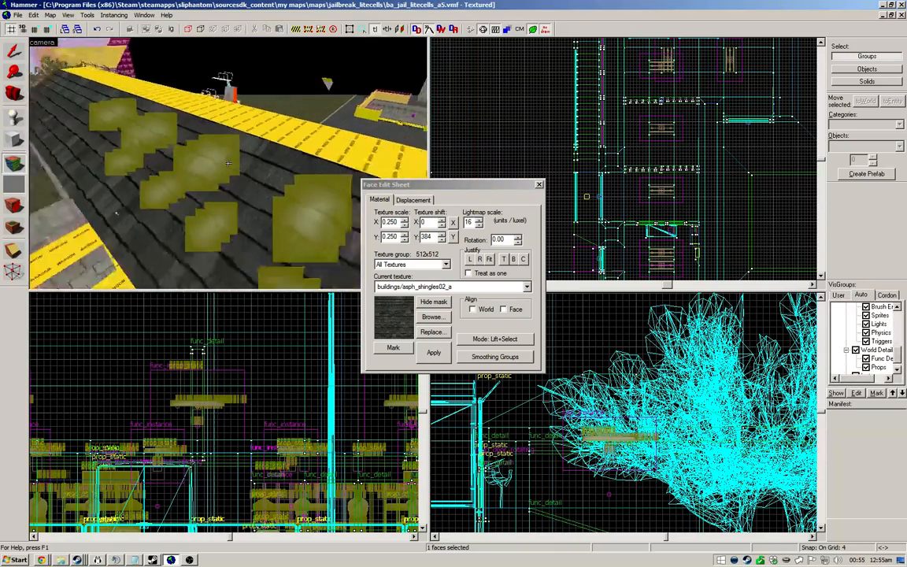
# Step: Select the opposite shingled slope and set its texture rotation to 90 so the shingle rows run along the roof
pyautogui.click(229, 162)
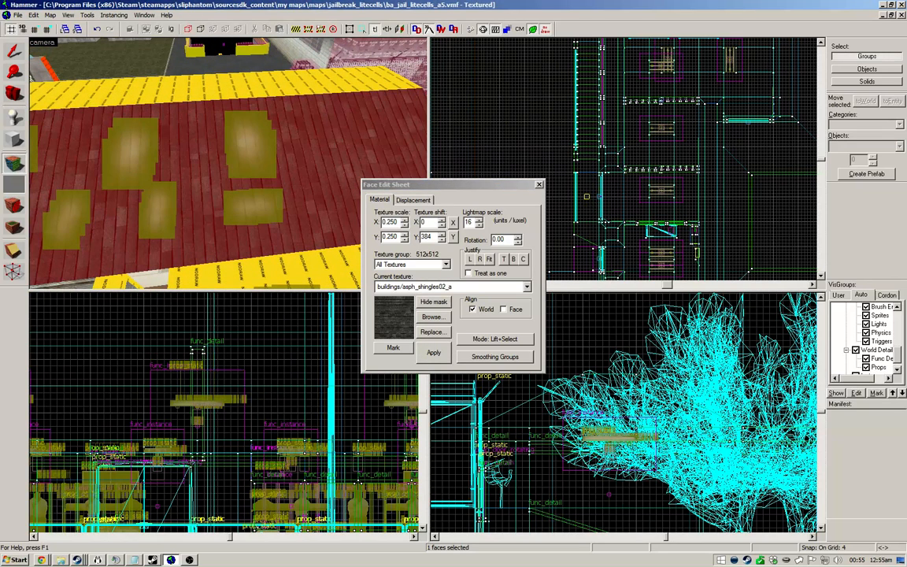
pyautogui.doubleClick(499, 239)
pyautogui.write('90')
pyautogui.press('Return')
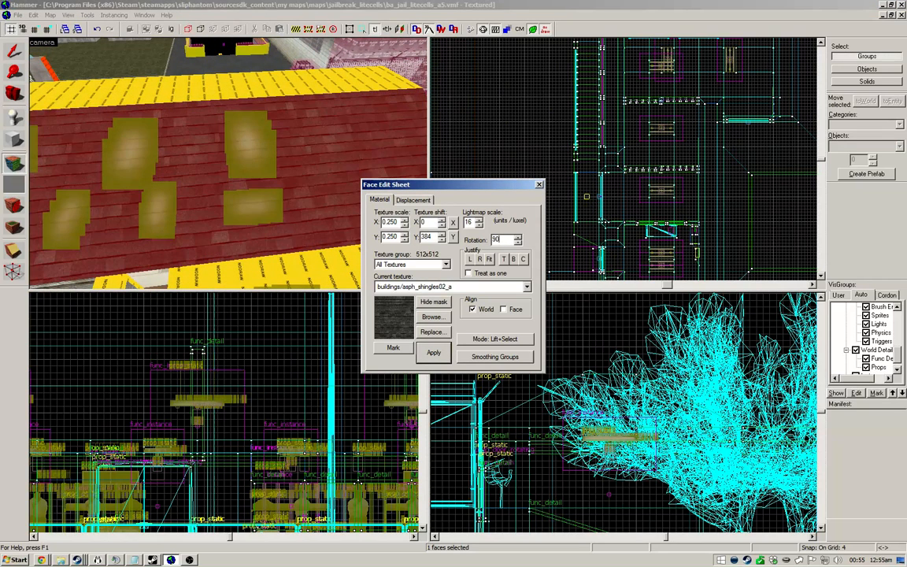
pyautogui.click(228, 162)
pyautogui.press('z')
pyautogui.press('w')
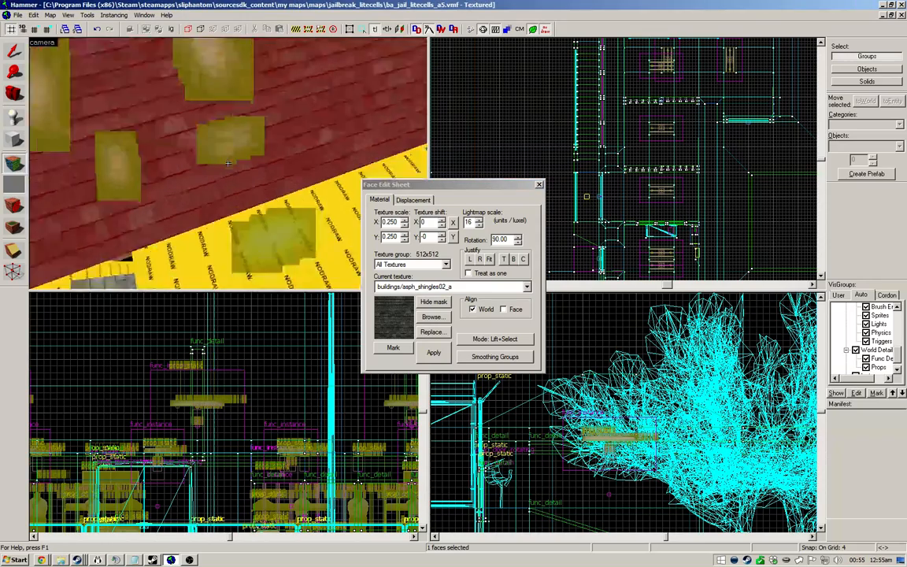
pyautogui.press('w')
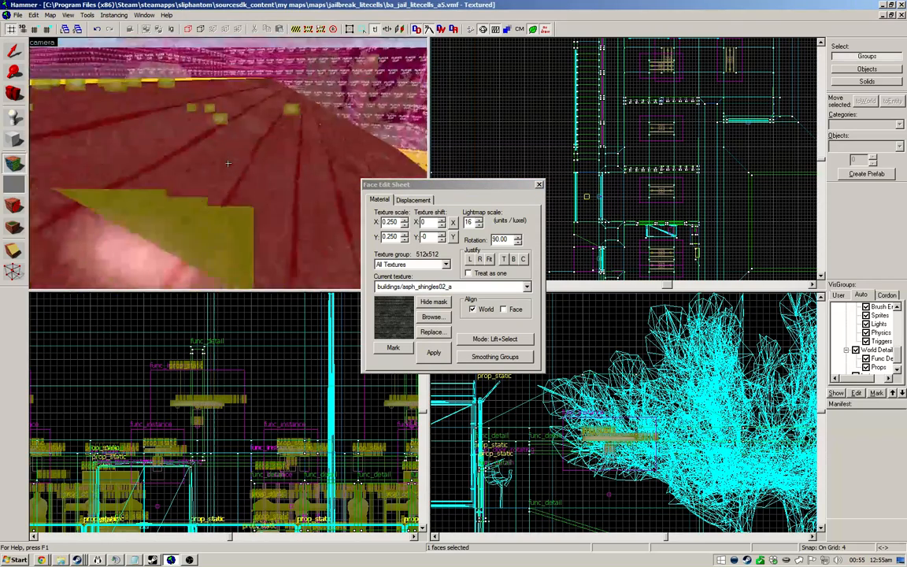
# Step: World-align the shingles on the next roof face, set their rotation to -90, justify to the top, and finish face editing
pyautogui.press('s')
pyautogui.click(228, 163)
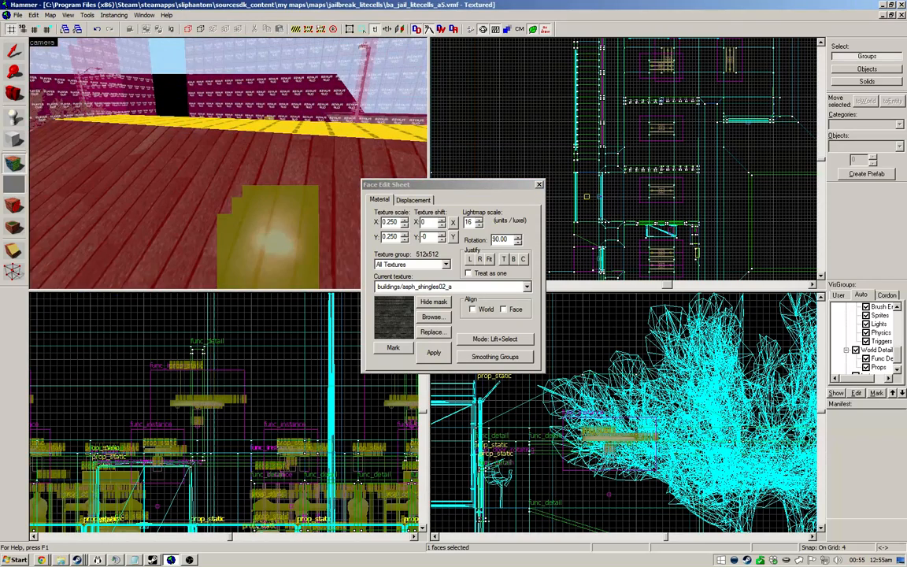
pyautogui.doubleClick(502, 239)
pyautogui.write('0')
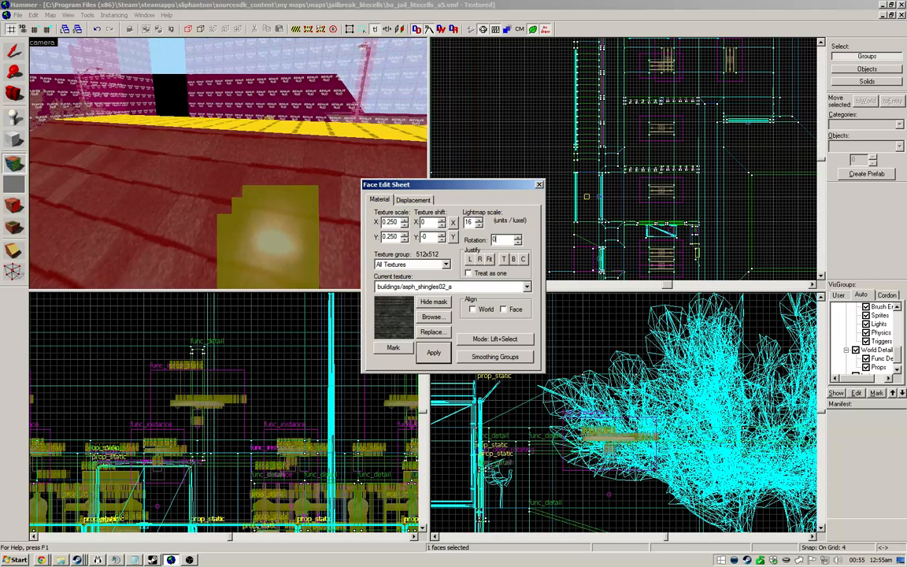
pyautogui.click(473, 309)
pyautogui.doubleClick(500, 239)
pyautogui.write('90')
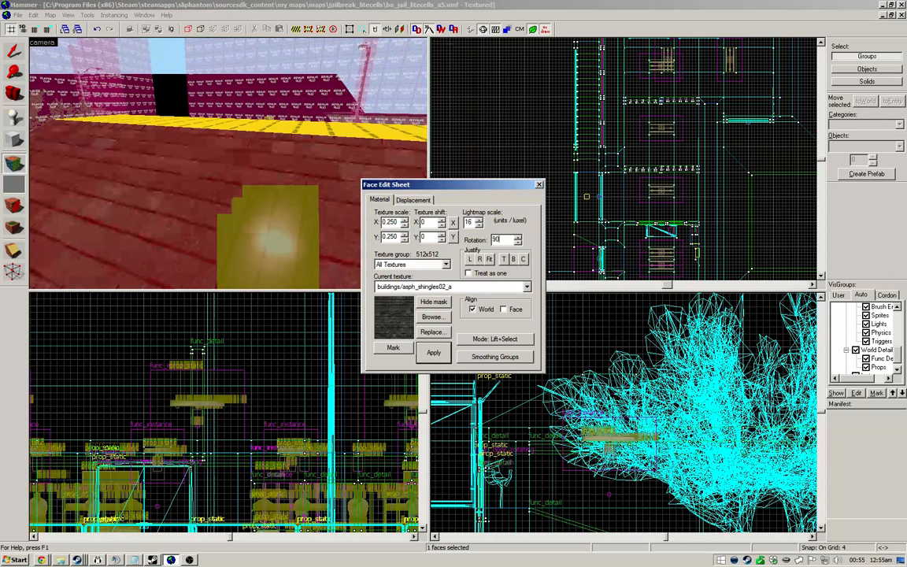
pyautogui.doubleClick(500, 240)
pyautogui.write('-90')
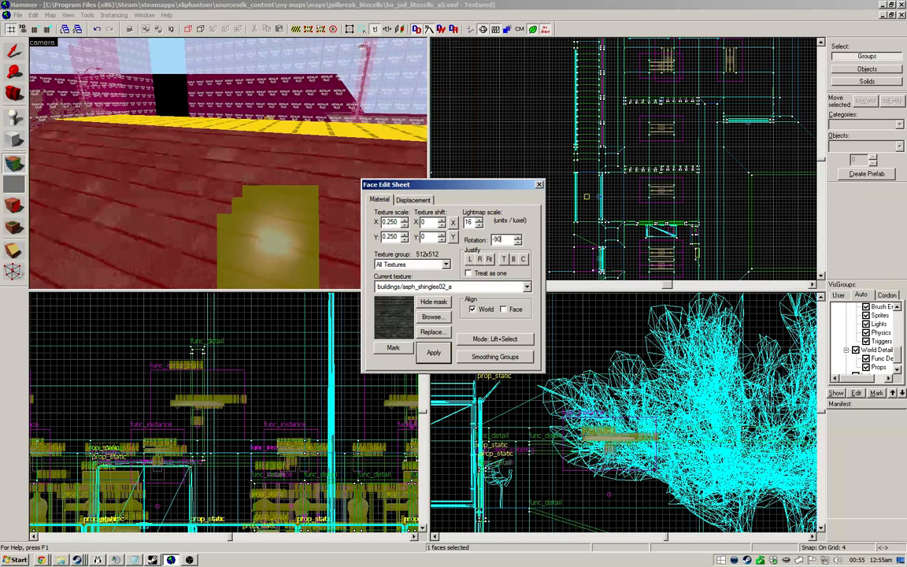
pyautogui.click(504, 259)
pyautogui.click(539, 185)
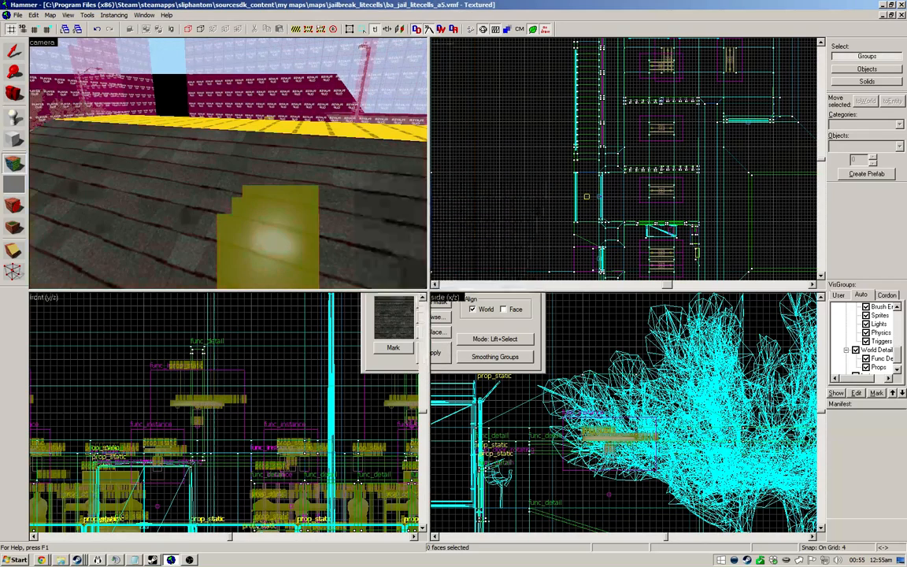
# Step: Examine the surrounding roofs and sample their surface textures, de_nuke/nukroofa and concrete/concrete_floor_04
pyautogui.press('z')
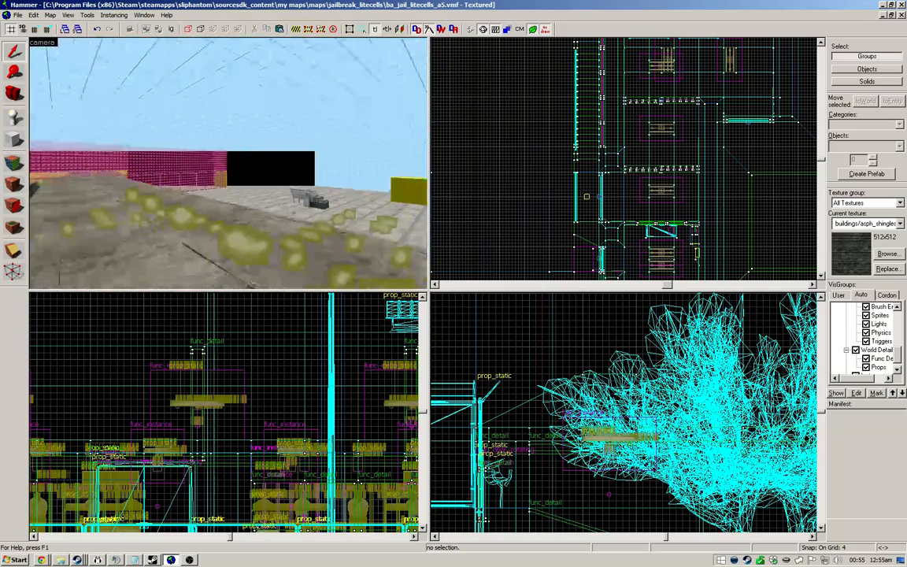
pyautogui.hotkey('shift', 'a')
pyautogui.click(228, 213)
pyautogui.hotkey('shift', 's')
pyautogui.press('z')
pyautogui.hotkey('shift', 'a')
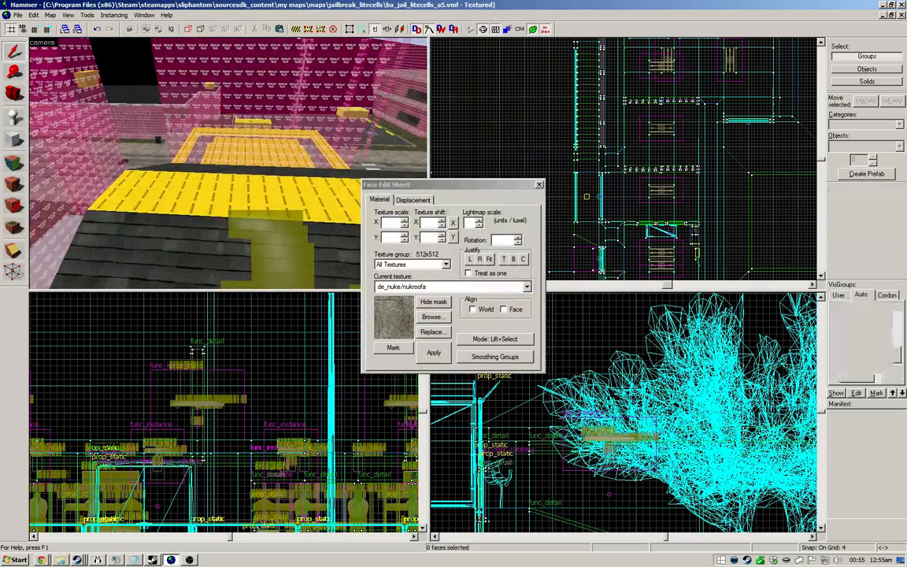
pyautogui.hotkey('shift', 's')
pyautogui.press('w')
pyautogui.hotkey('shift', 'a')
pyautogui.click(229, 164)
pyautogui.hotkey('shift', 's')
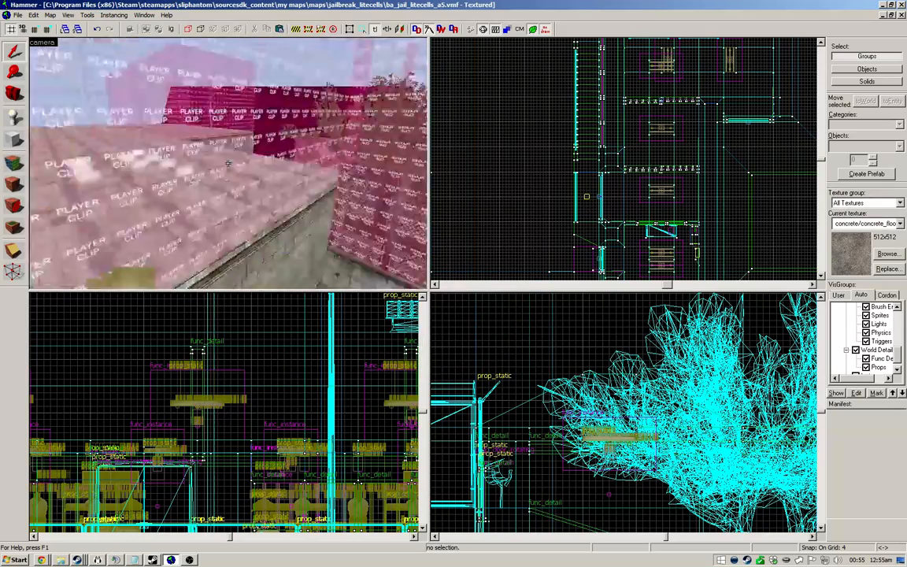
pyautogui.hotkey('shift', 'a')
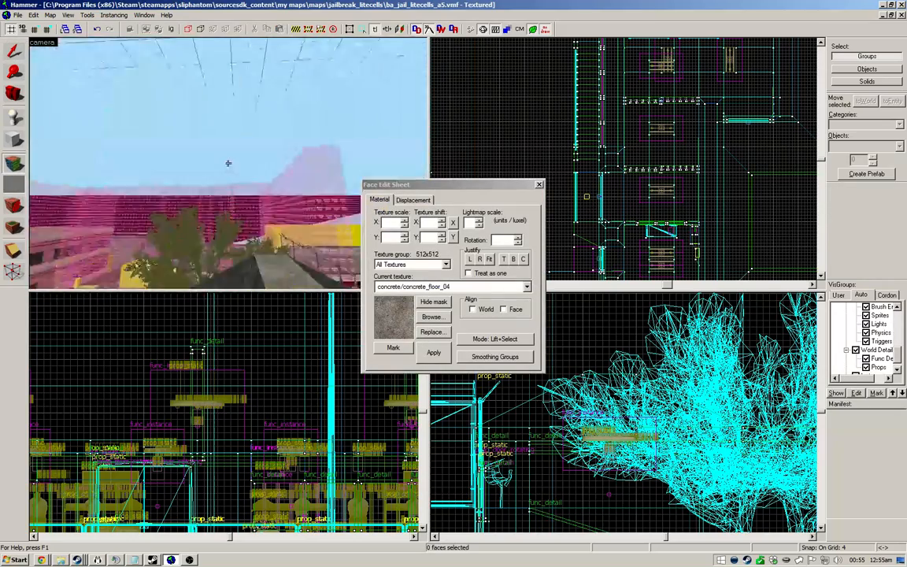
pyautogui.hotkey('shift', 's')
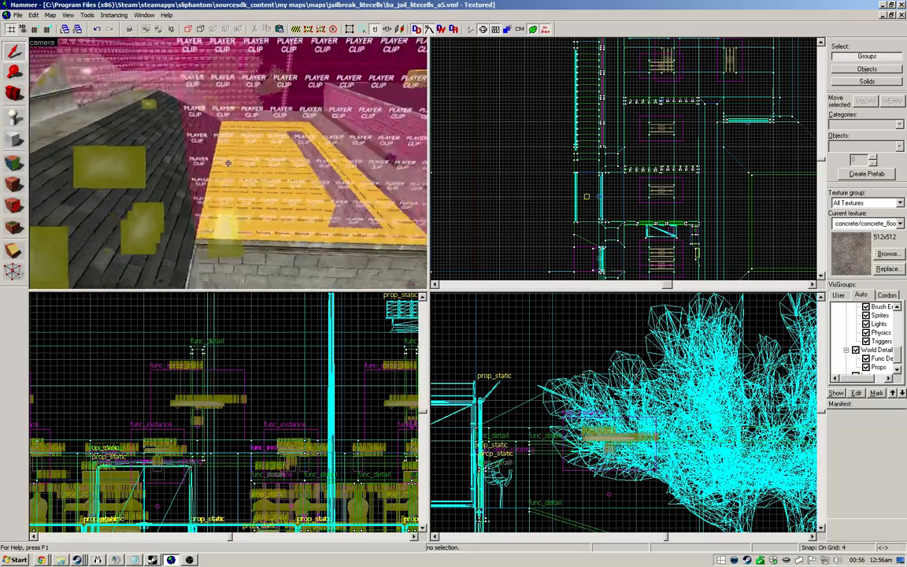
# Step: Turn on the cordon and delete the player clip brush standing above the nodraw side roof
pyautogui.click(296, 30)
pyautogui.click(228, 164)
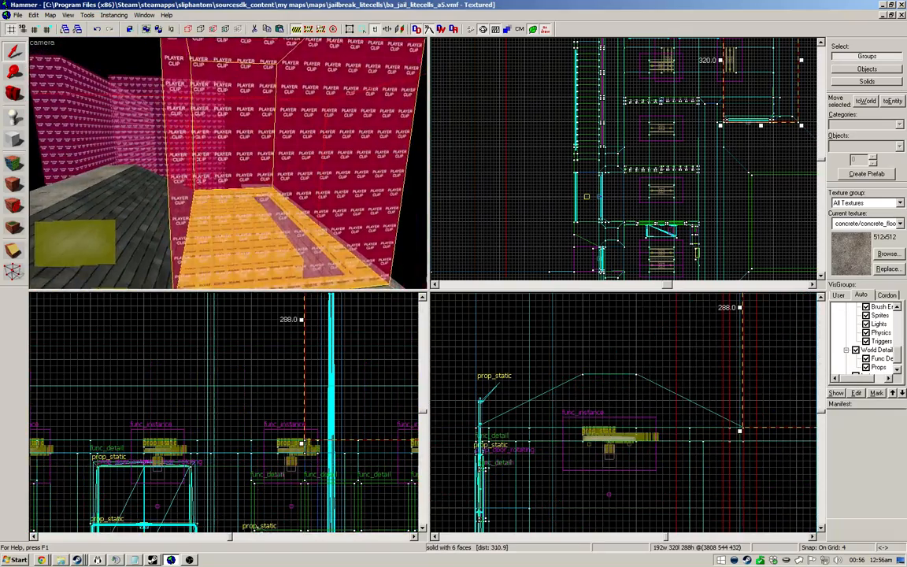
pyautogui.press('Delete')
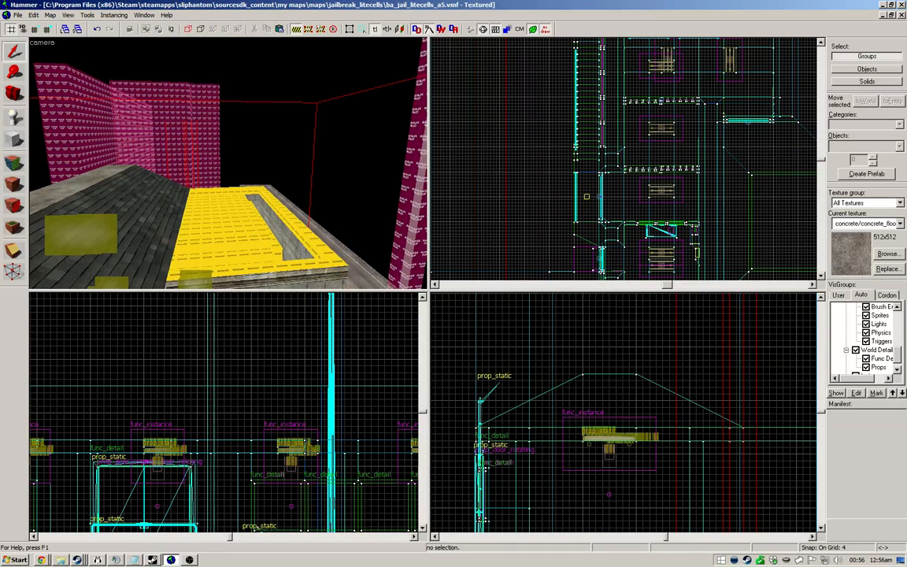
# Step: Select the 192 by 192 nodraw ceiling slab beside the sloped roof and shorten its width to 64 units
pyautogui.press('w')
pyautogui.click(162, 222)
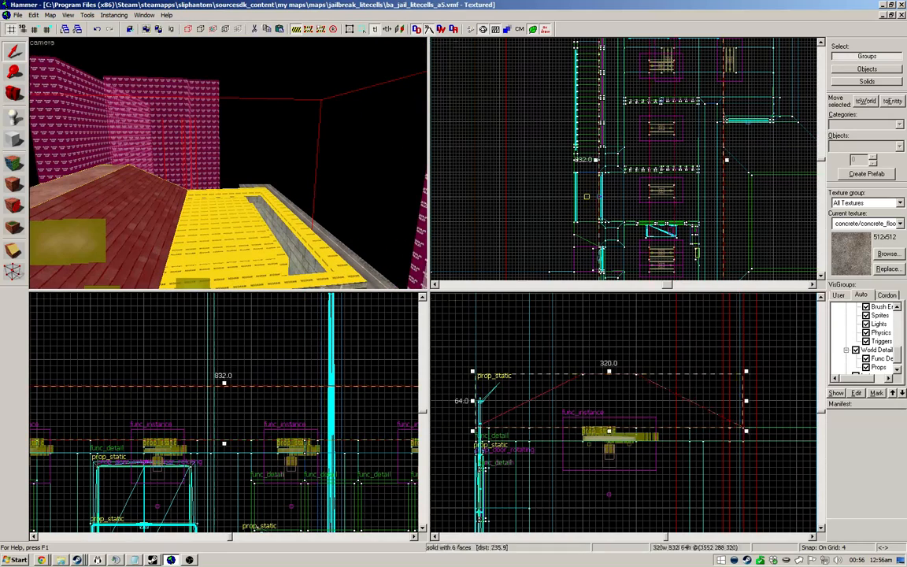
pyautogui.click(224, 225)
pyautogui.press('z')
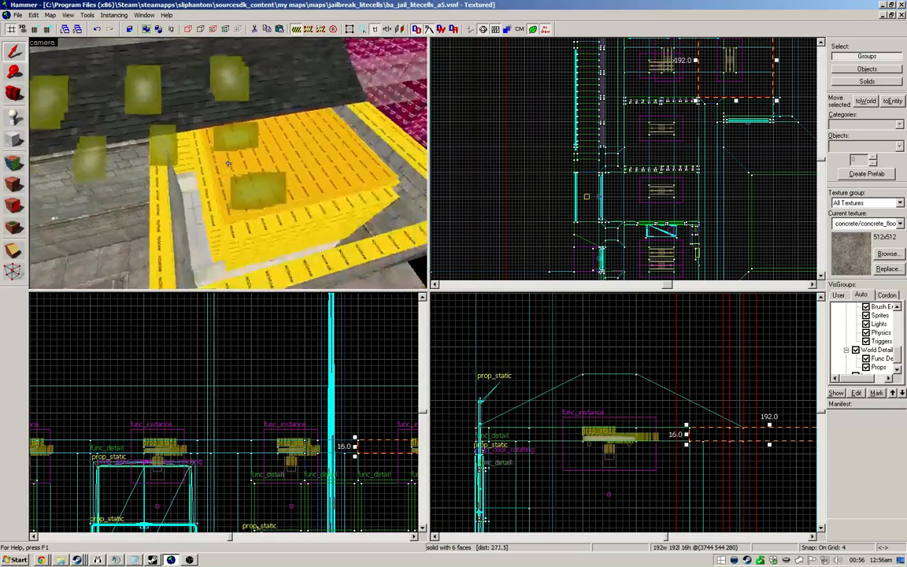
pyautogui.hotkey('ctrl', 'e')
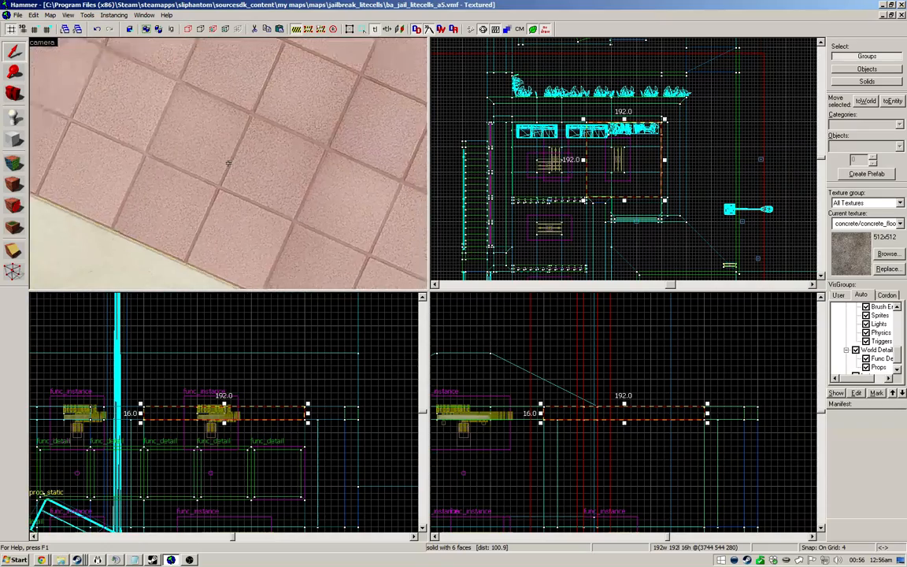
pyautogui.press('s')
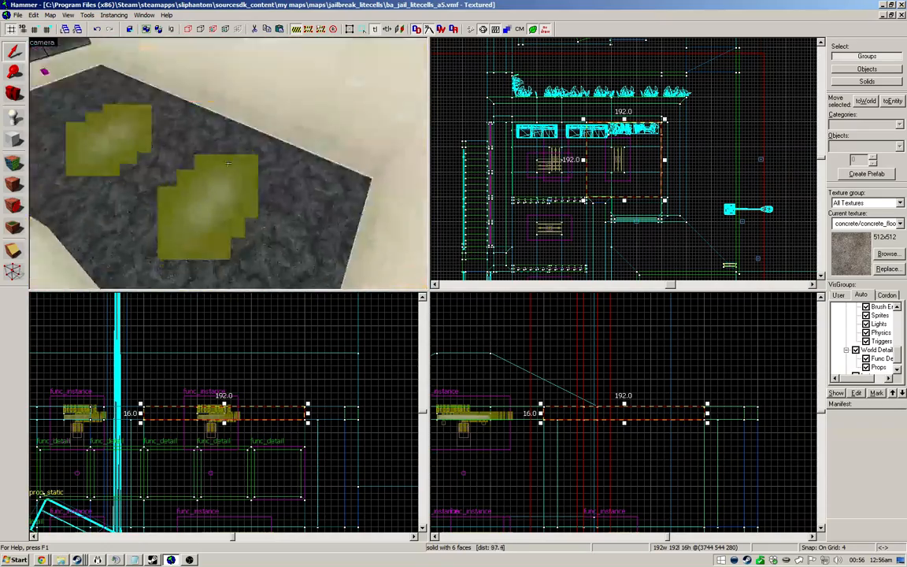
pyautogui.press('w')
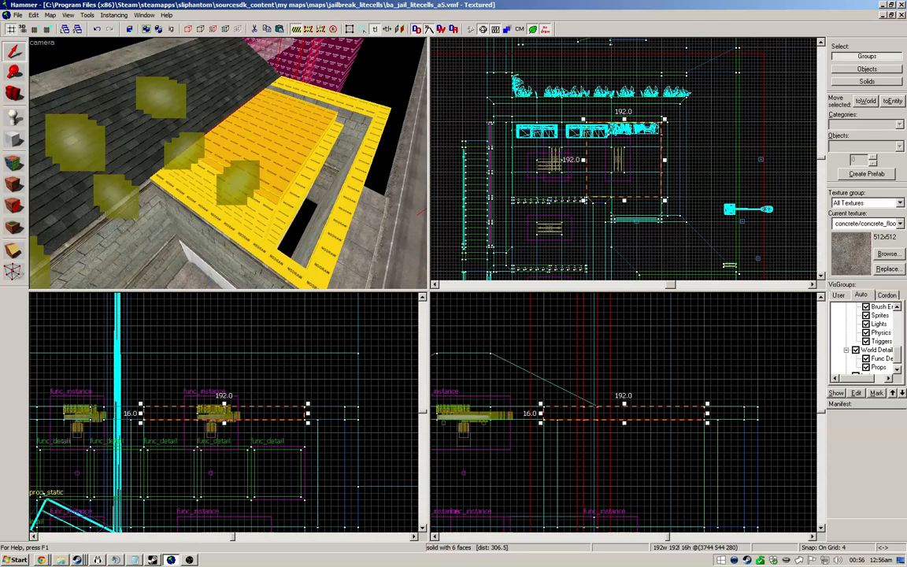
pyautogui.press('d')
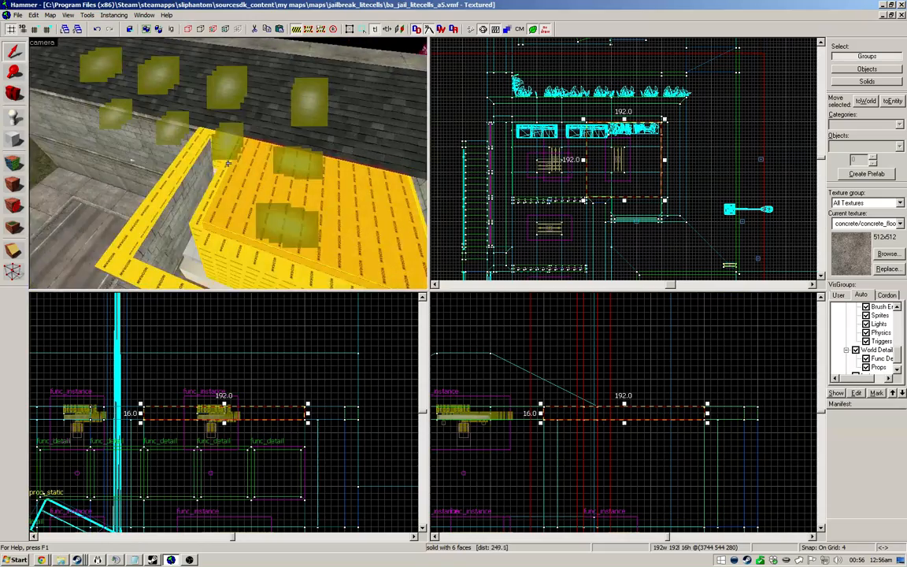
pyautogui.press('a')
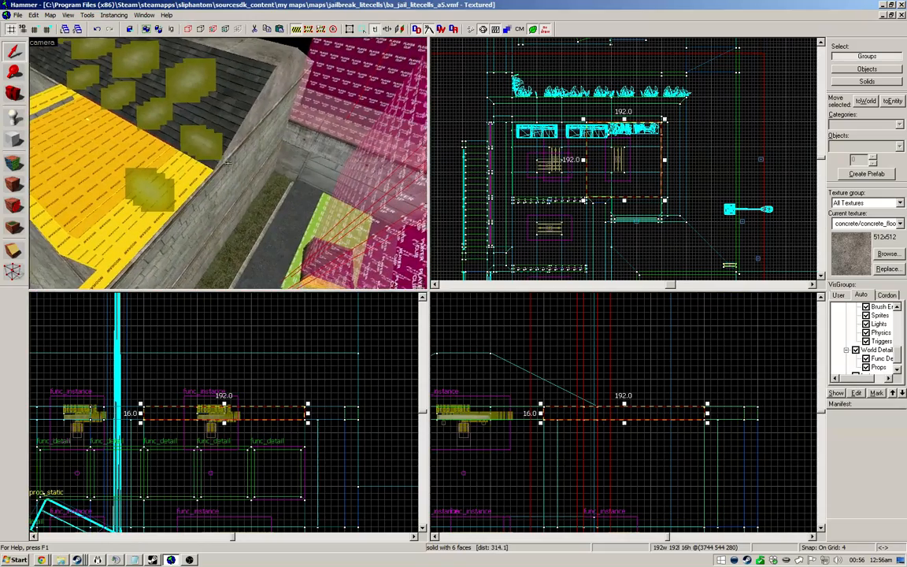
pyautogui.press('d')
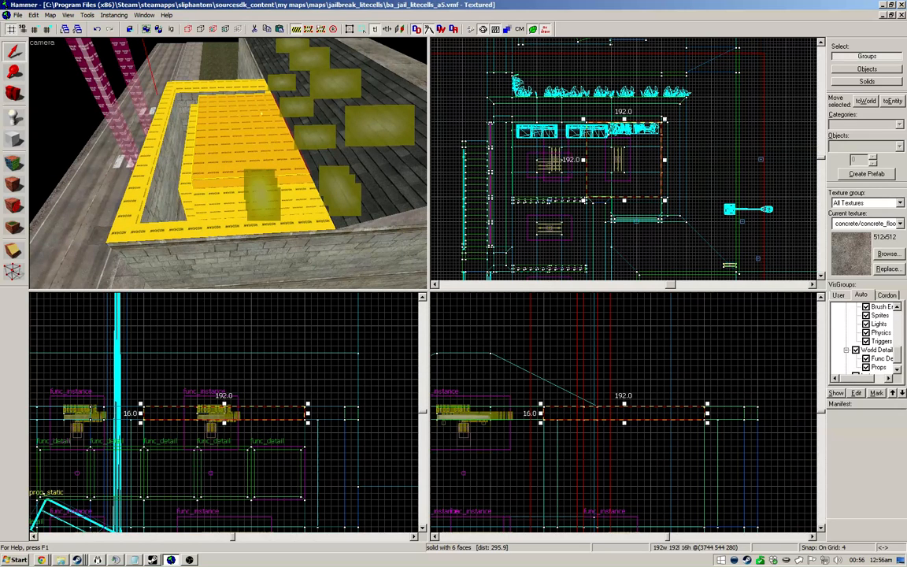
pyautogui.moveTo(664, 160); pyautogui.dragTo(610, 163)
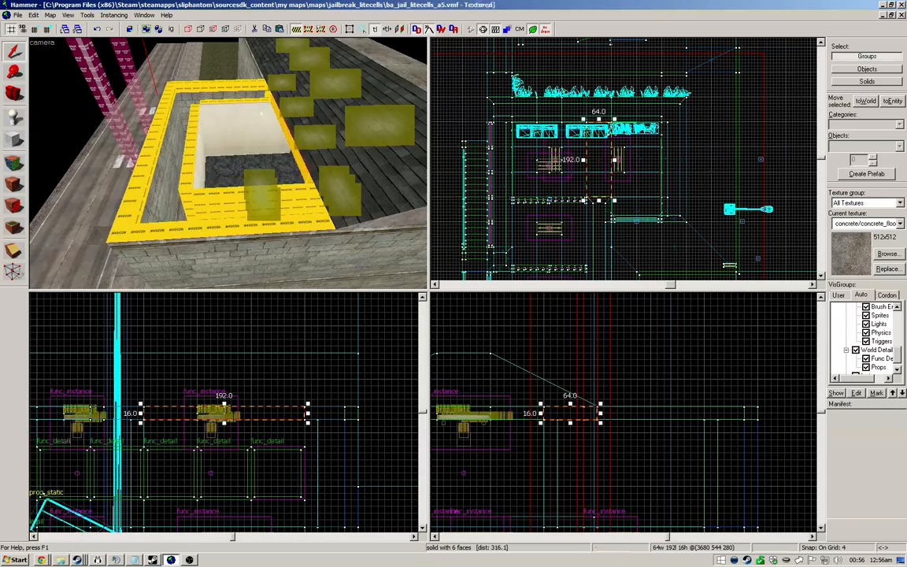
# Step: Sample tile/ceilingtilea from the room's ceiling, and make tools/toolsnodraw the current texture from the roof surface
pyautogui.press('z')
pyautogui.press('w')
pyautogui.hotkey('shift', 'a')
pyautogui.click(229, 163)
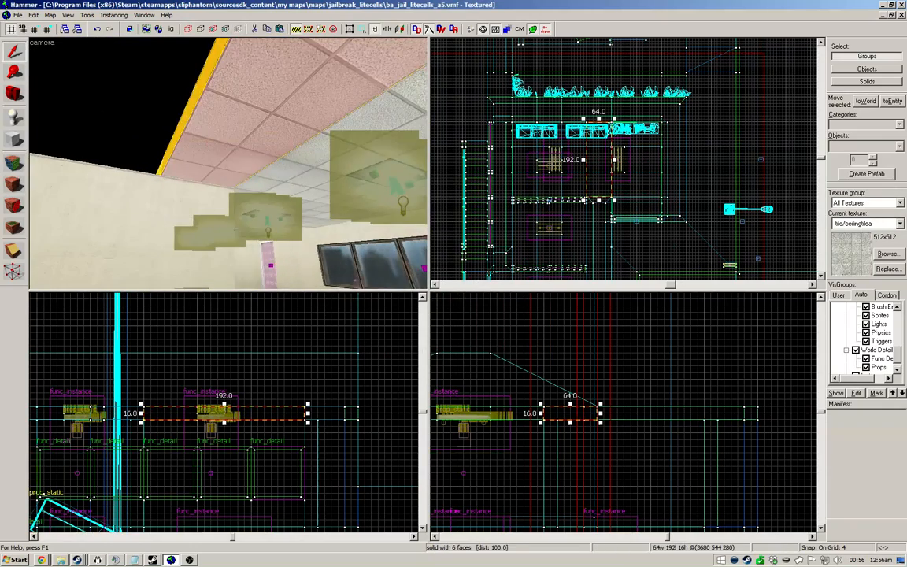
pyautogui.press('s')
pyautogui.hotkey('shift', 'a')
pyautogui.hotkey('shift', 's')
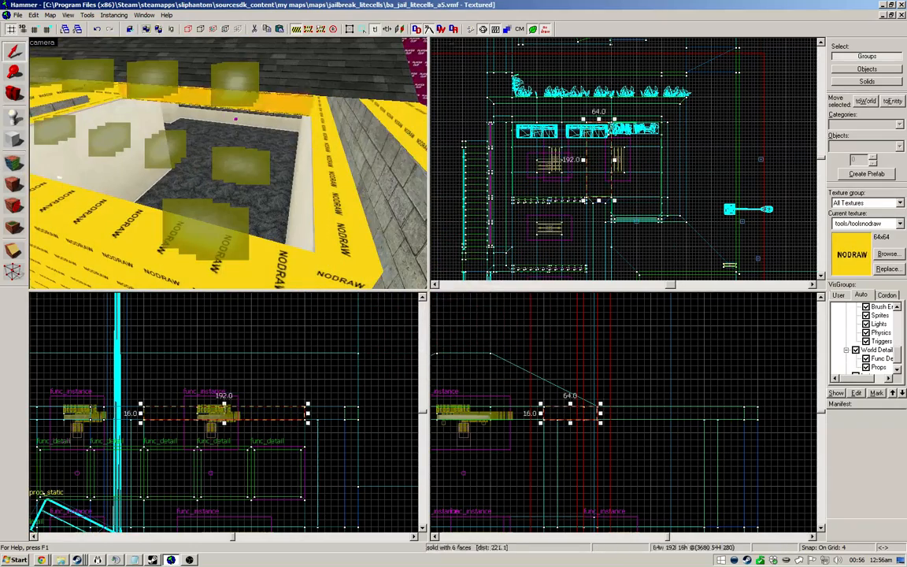
# Step: Create a nodraw block that covers the opened side roof out to the inside of its edge trim
pyautogui.click(14, 139)
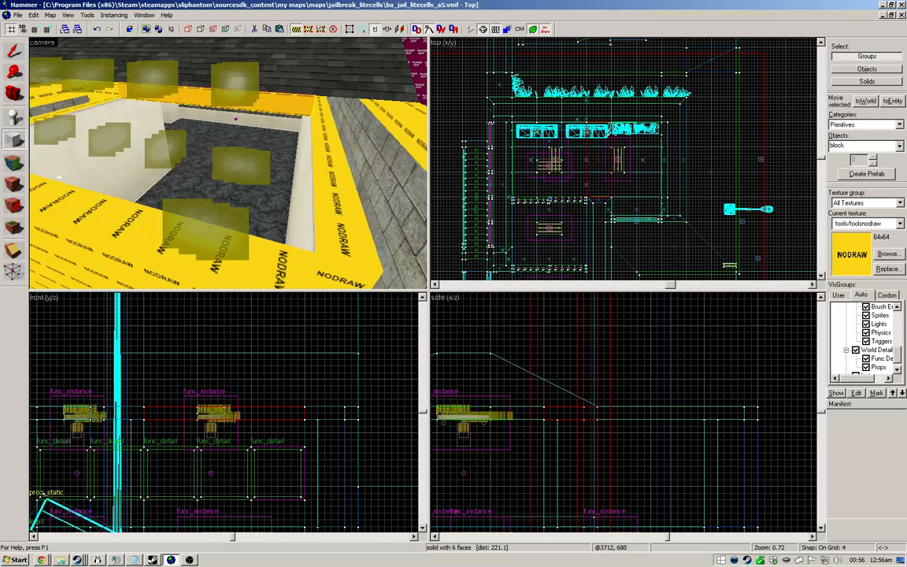
pyautogui.moveTo(612, 104); pyautogui.dragTo(680, 216)
pyautogui.press('Return')
pyautogui.press('s')
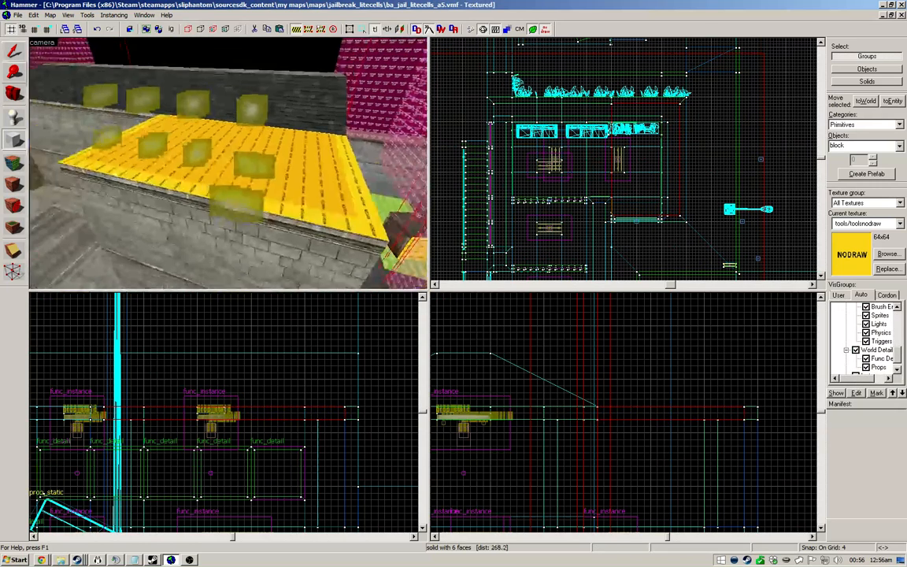
# Step: Clip the side roof's three edge trim brushes at the sloped roof's edge, keeping only the 320-unit section beneath the sloped roof
pyautogui.hotkey('shift', 's')
pyautogui.click(181, 195)
pyautogui.press('Escape')
pyautogui.press('d')
pyautogui.click(189, 224)
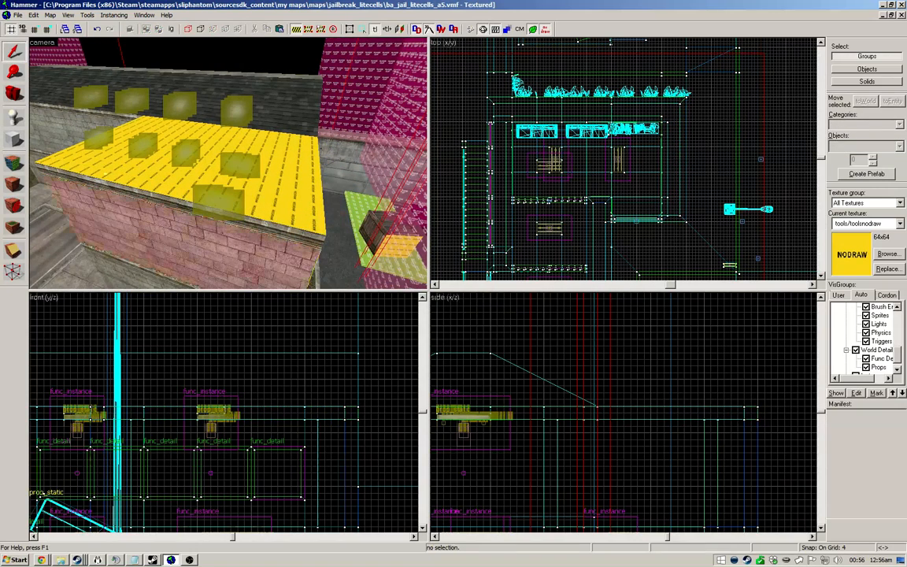
pyautogui.click(181, 198)
pyautogui.keyDown('ctrl'); pyautogui.click(44, 163); pyautogui.keyUp('ctrl')
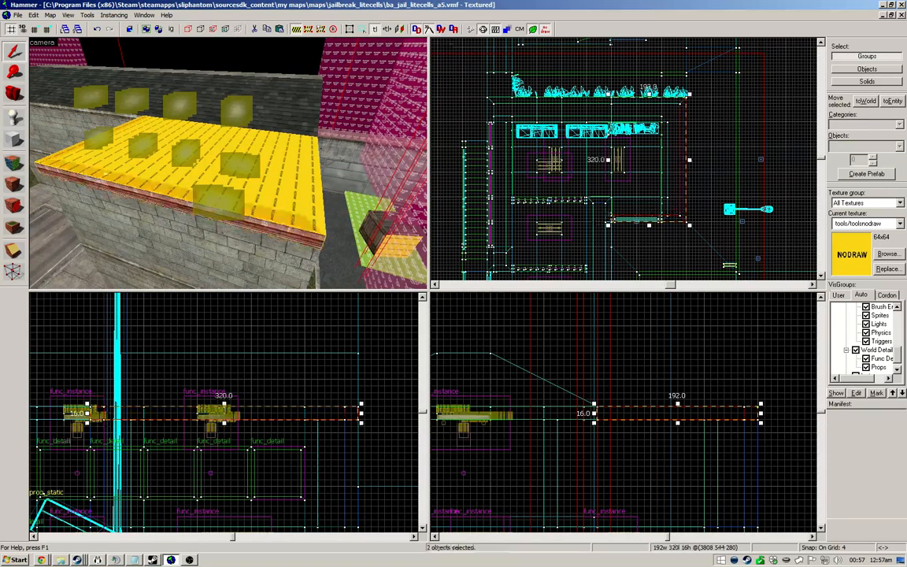
pyautogui.press('d')
pyautogui.keyDown('ctrl'); pyautogui.click(276, 195); pyautogui.keyUp('ctrl')
pyautogui.hotkey('shift', 'x')
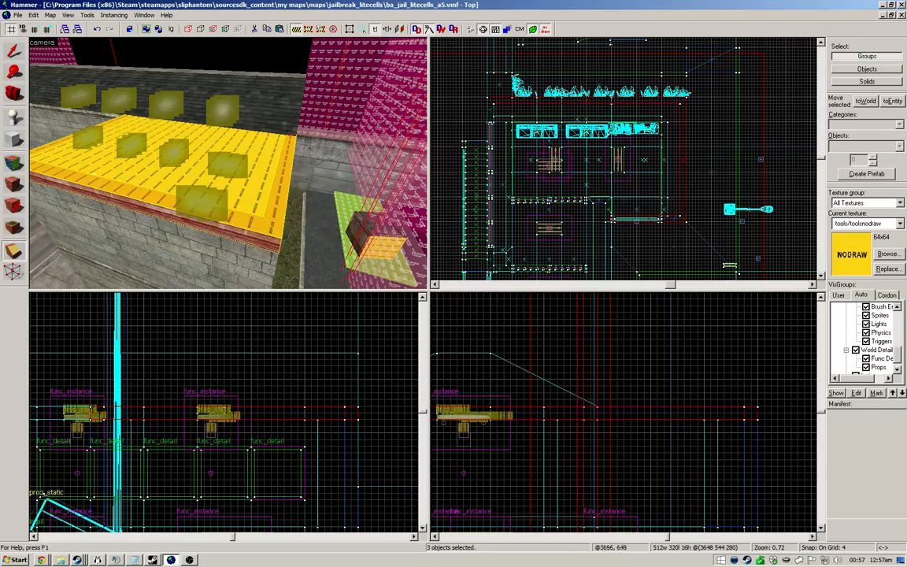
pyautogui.moveTo(611, 104); pyautogui.dragTo(611, 89)
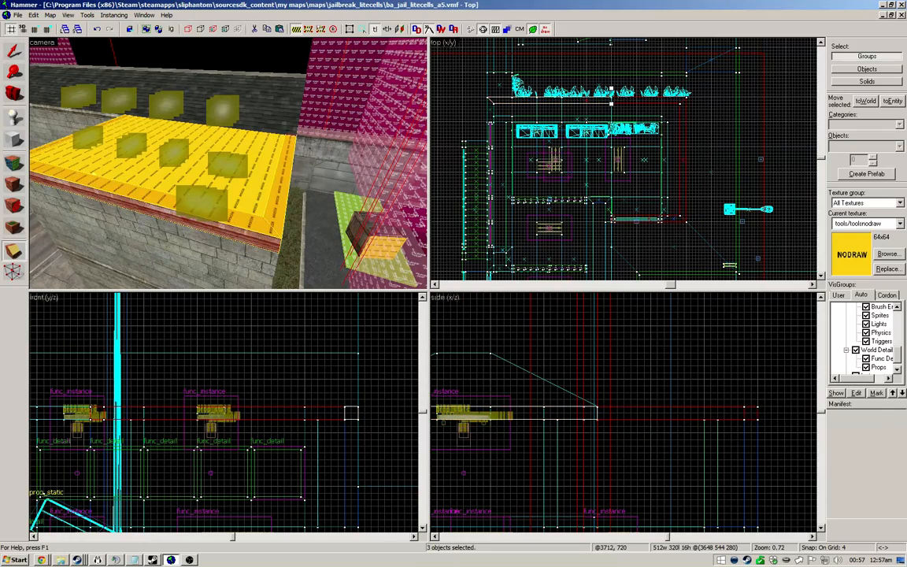
pyautogui.press('z')
pyautogui.press('w')
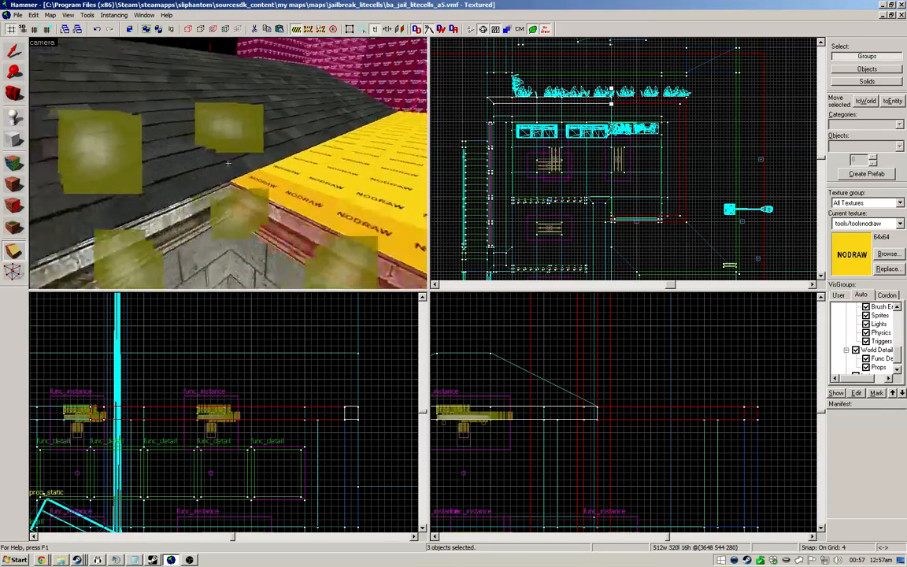
pyautogui.press('w')
pyautogui.press('s')
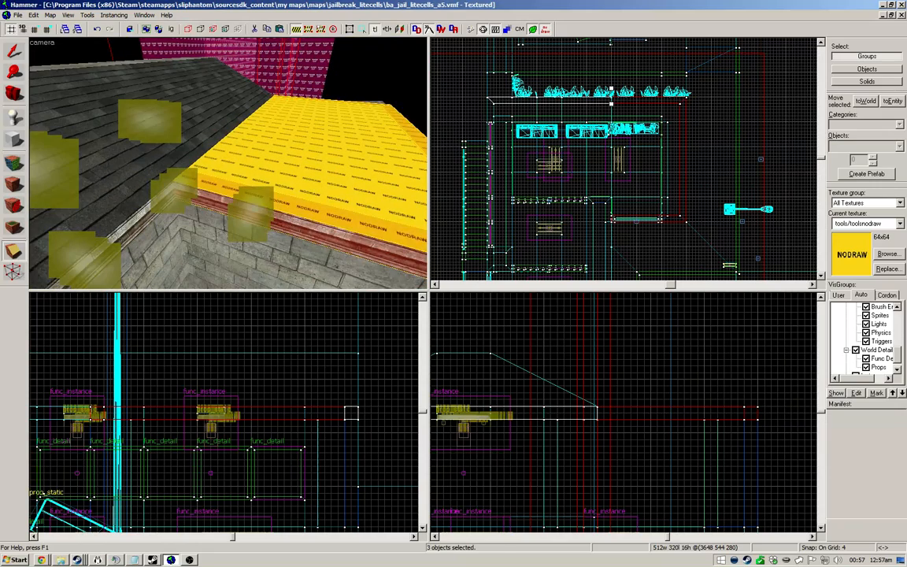
pyautogui.press('Return')
pyautogui.press('w')
# Step: Extend the nodraw side roof block outward over the removed trim's space, making it 192 by 320 units
pyautogui.click(14, 51)
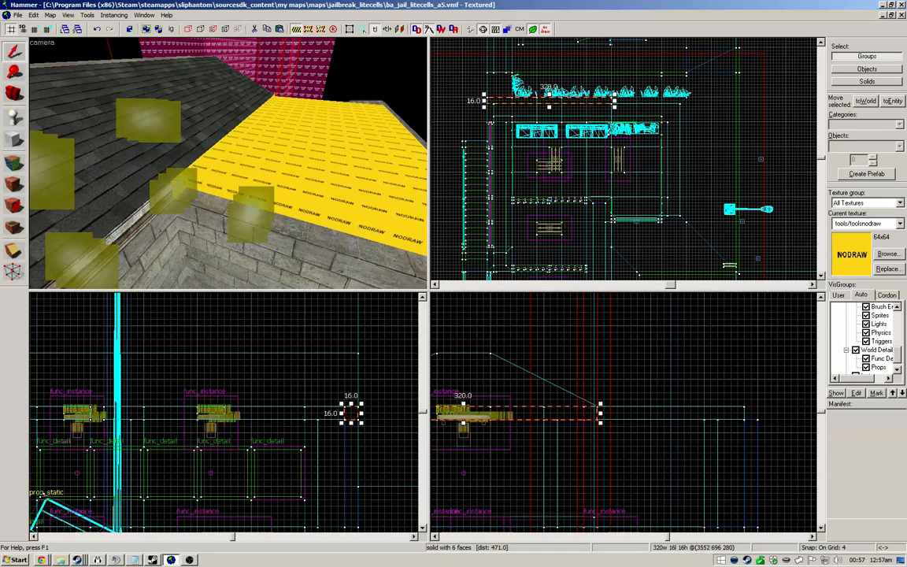
pyautogui.click(118, 231)
pyautogui.click(228, 163)
pyautogui.press('d')
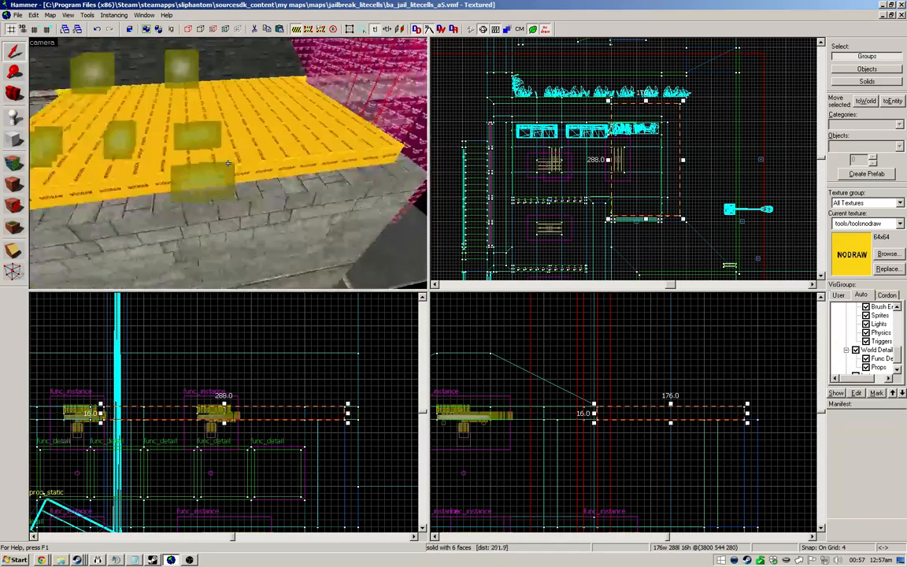
pyautogui.press('z')
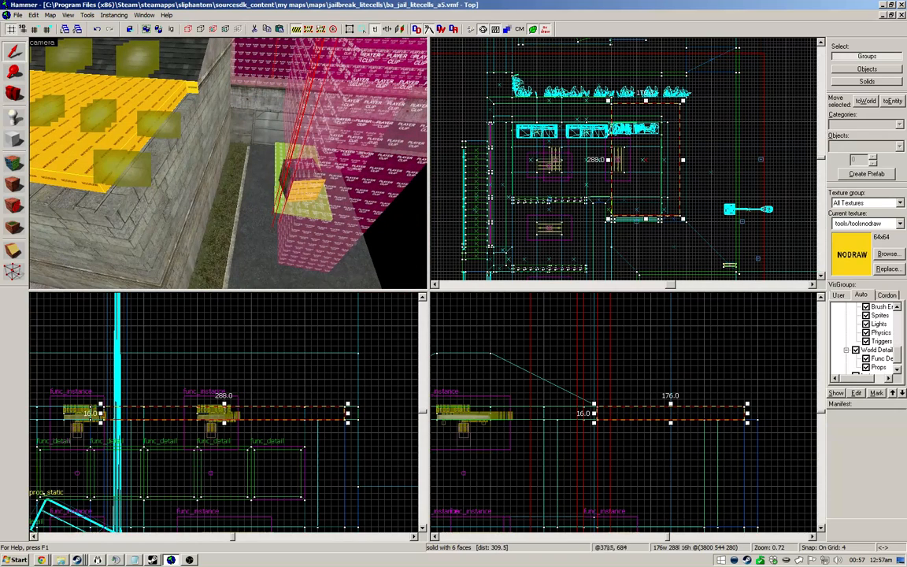
pyautogui.moveTo(683, 100); pyautogui.dragTo(690, 94)
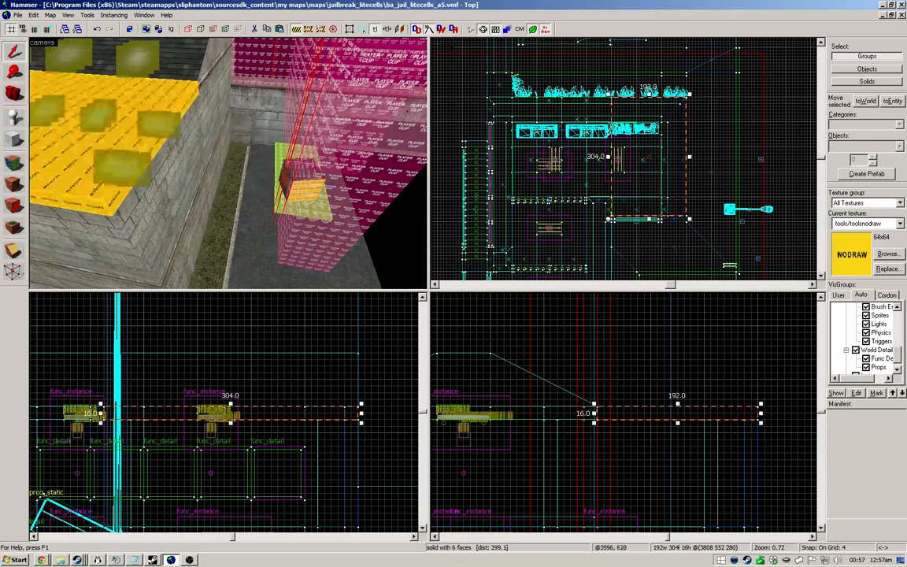
pyautogui.press('Escape')
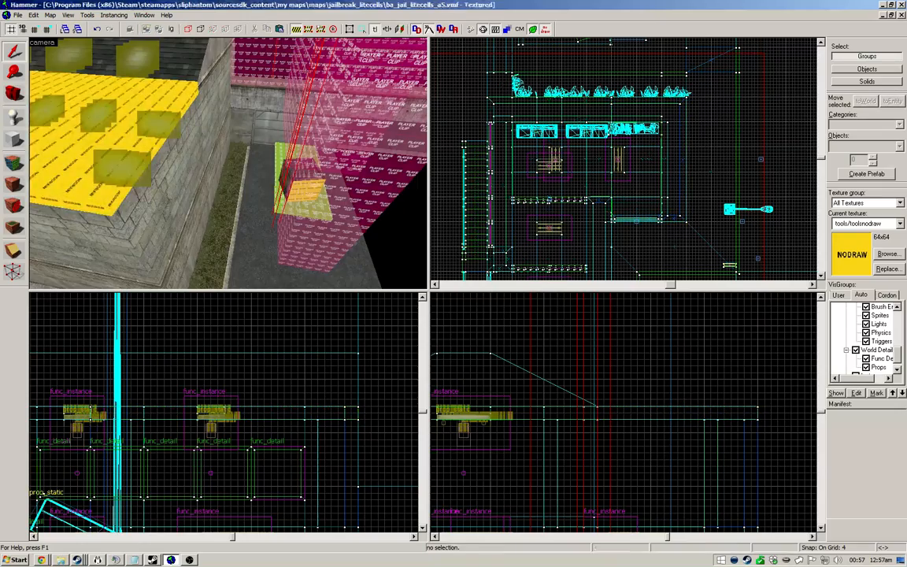
# Step: Texture the side roof block's outer edges with de_chateau/exttrim05 and its underside with tile/ceilingtilea
pyautogui.press('z')
pyautogui.hotkey('shift', 'a')
pyautogui.click(228, 163)
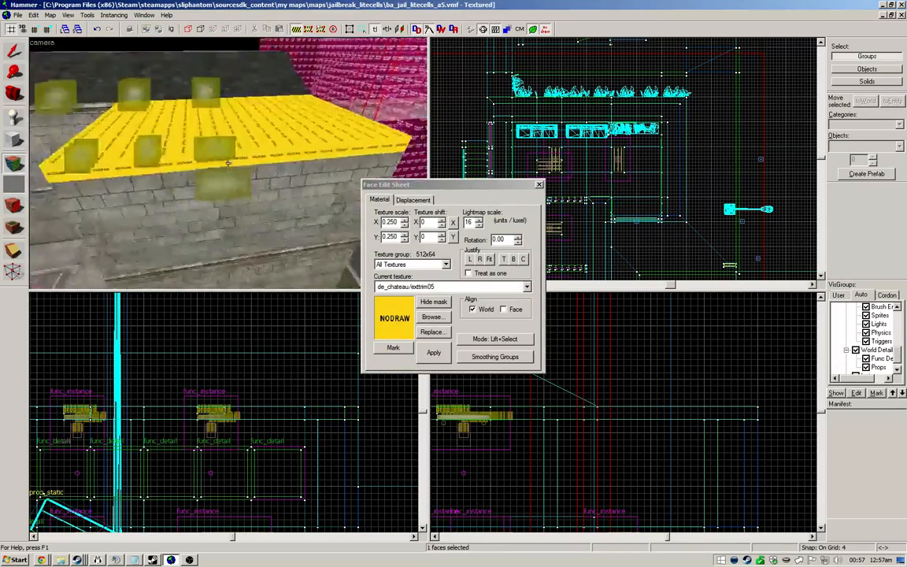
pyautogui.press('w')
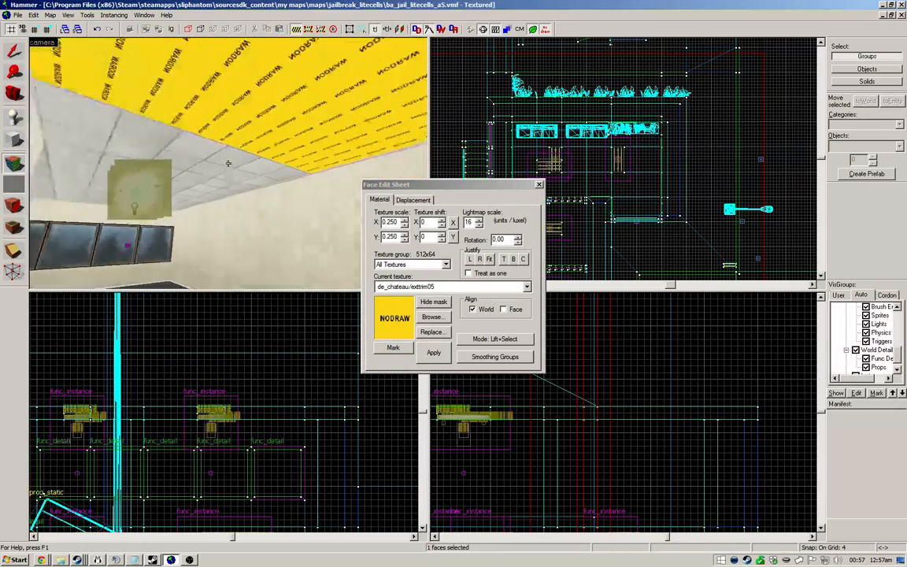
pyautogui.hotkey('shift', 's')
# Step: Turn off the cordon and sample the stone-slab roof texture from the large flat roof of another building
pyautogui.click(296, 29)
pyautogui.press('z')
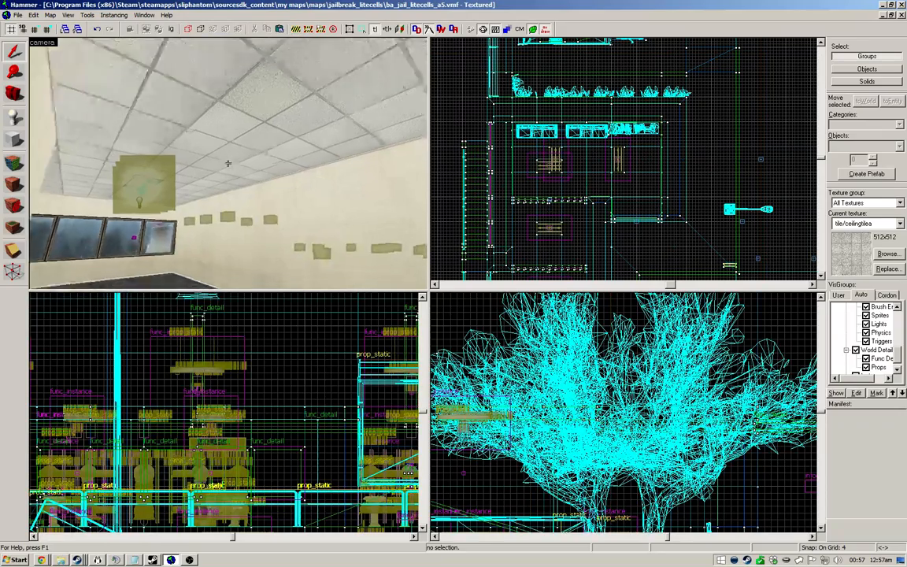
pyautogui.press('w')
pyautogui.hotkey('shift', 'a')
pyautogui.click(229, 163)
pyautogui.hotkey('shift', 's')
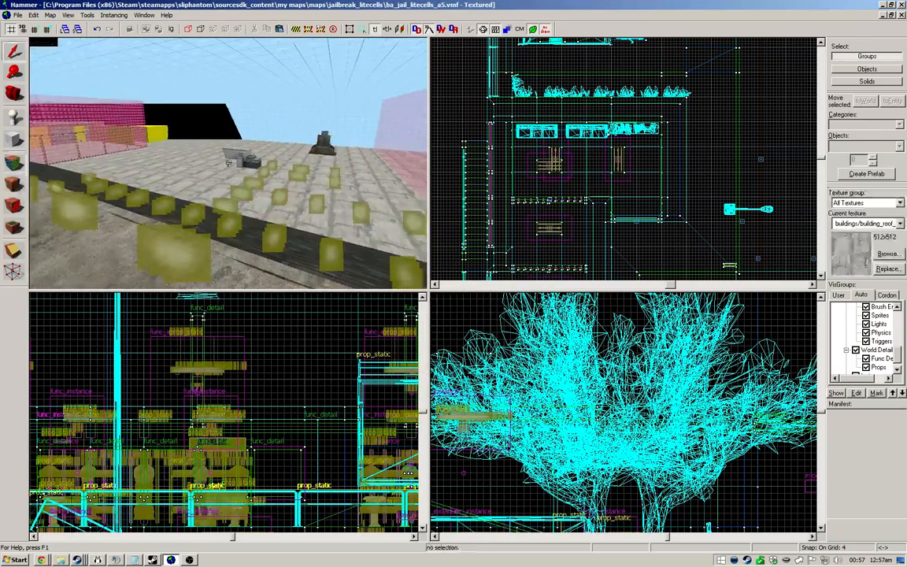
# Step: Apply the sampled roof texture to the top face of the nodraw side roof block
pyautogui.press('w')
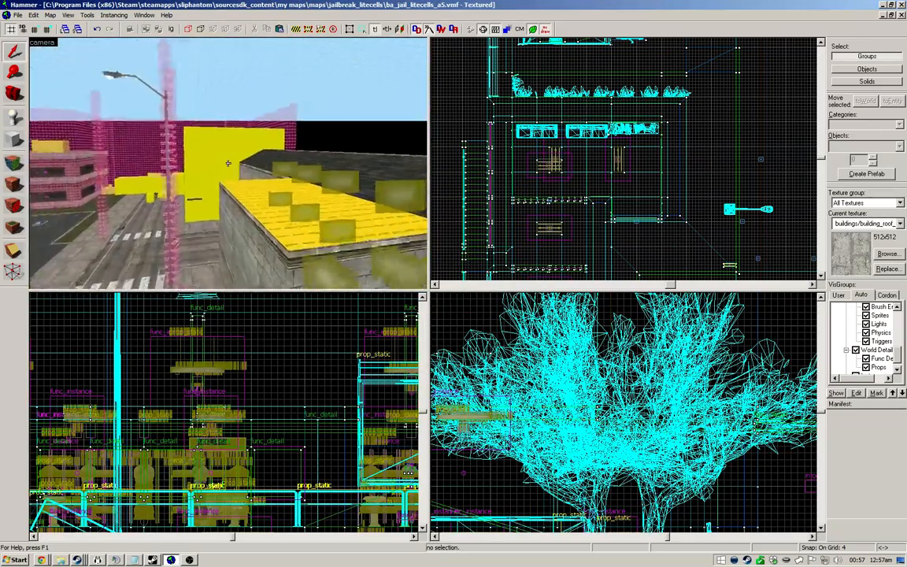
pyautogui.press('w')
pyautogui.hotkey('shift', 'a')
pyautogui.rightClick(229, 163)
pyautogui.hotkey('shift', 's')
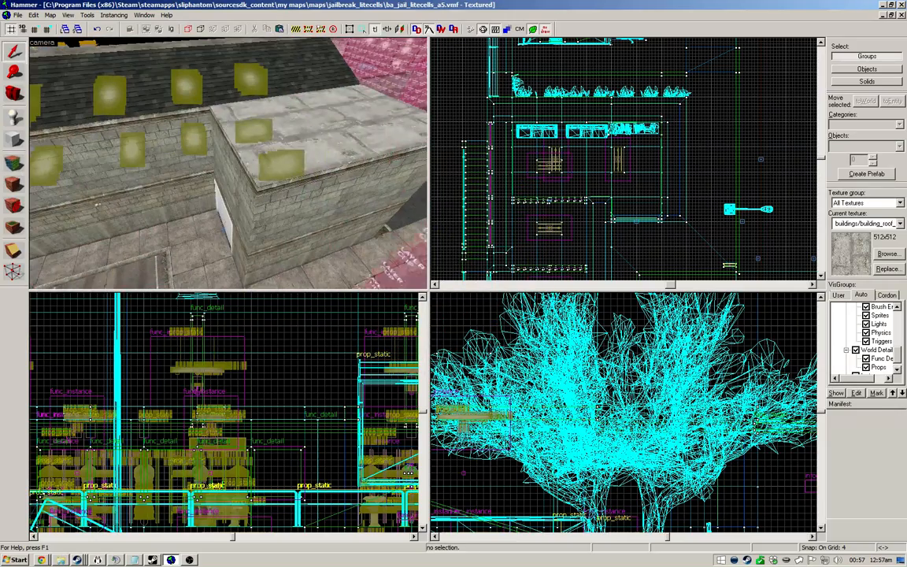
# Step: Try deleting the 64 by 192 ceiling strip that adjoins the side roof slab
pyautogui.click(228, 163)
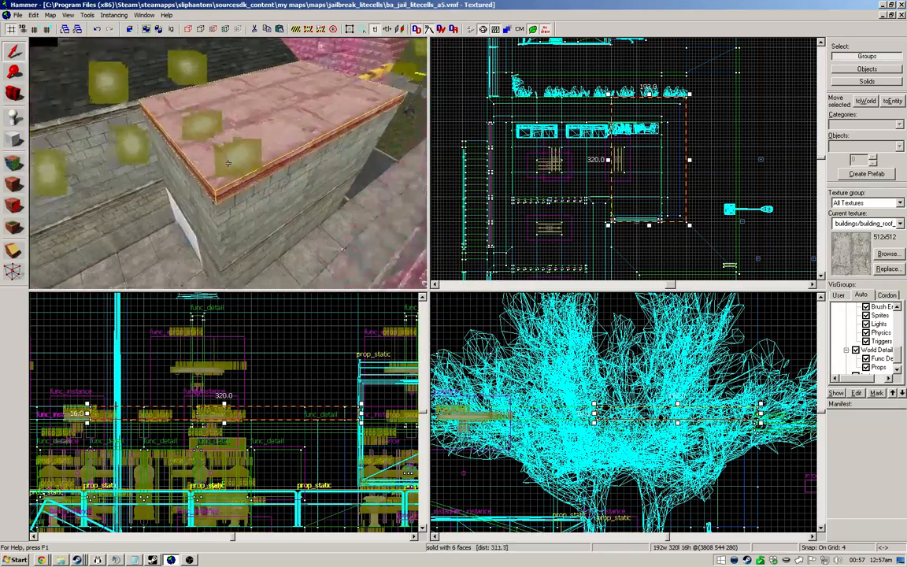
pyautogui.click(227, 163)
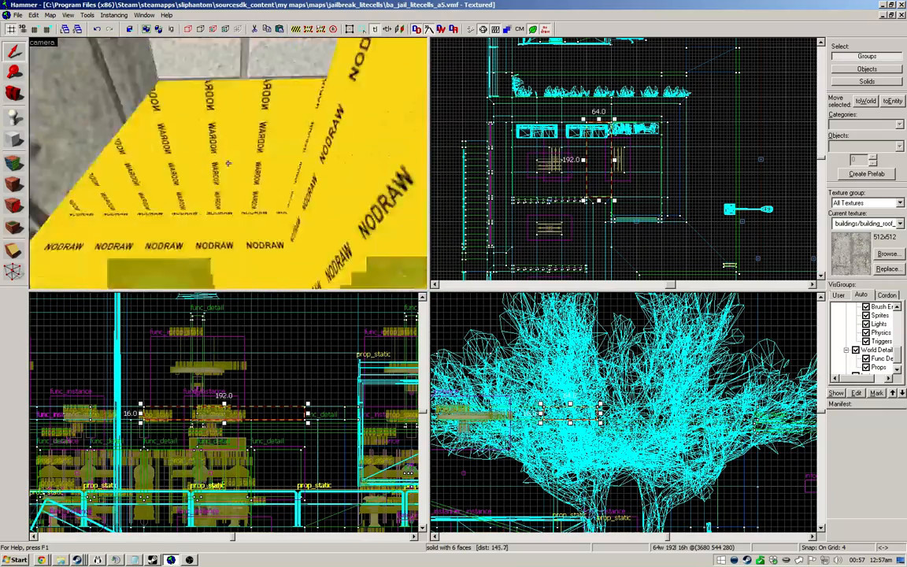
pyautogui.click(228, 163)
pyautogui.click(227, 163)
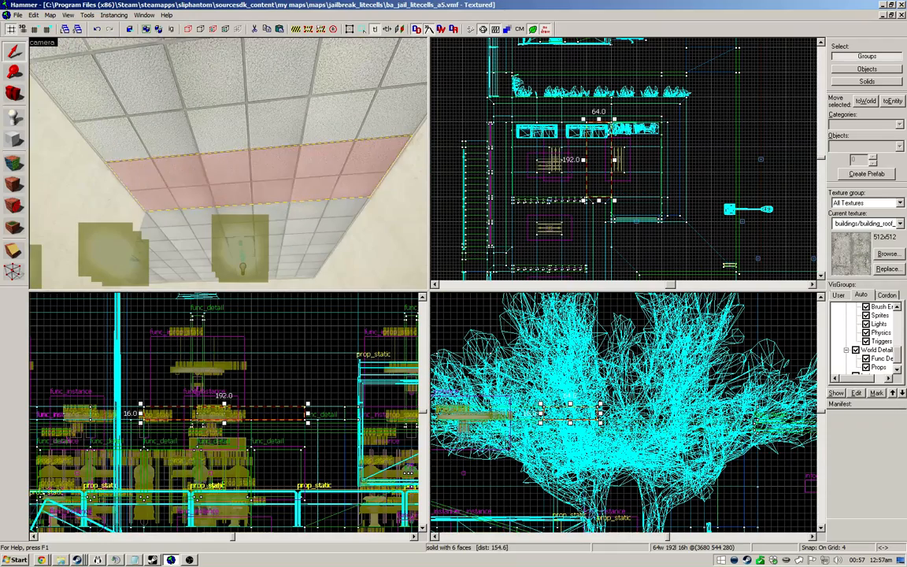
pyautogui.press('Delete')
pyautogui.click(611, 160)
pyautogui.scroll(3, 611, 160)
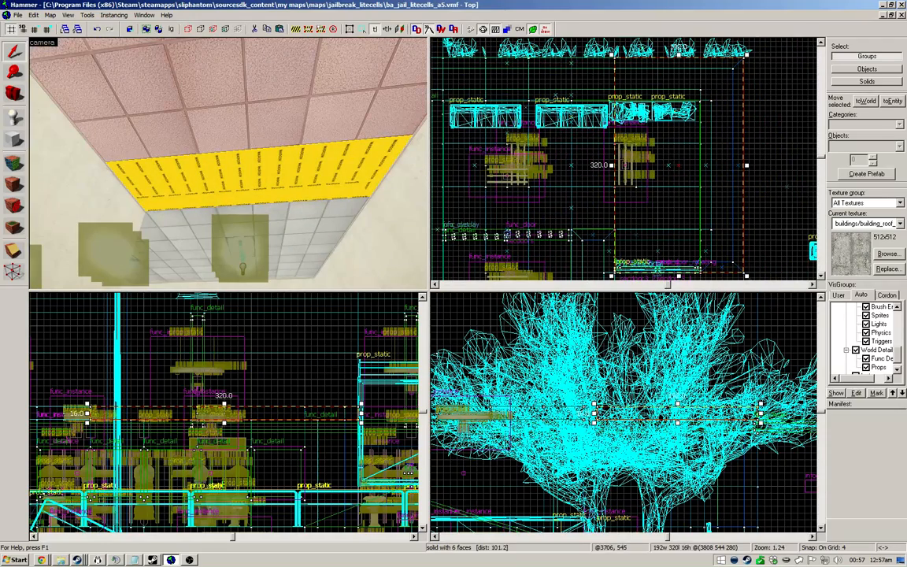
pyautogui.press('z')
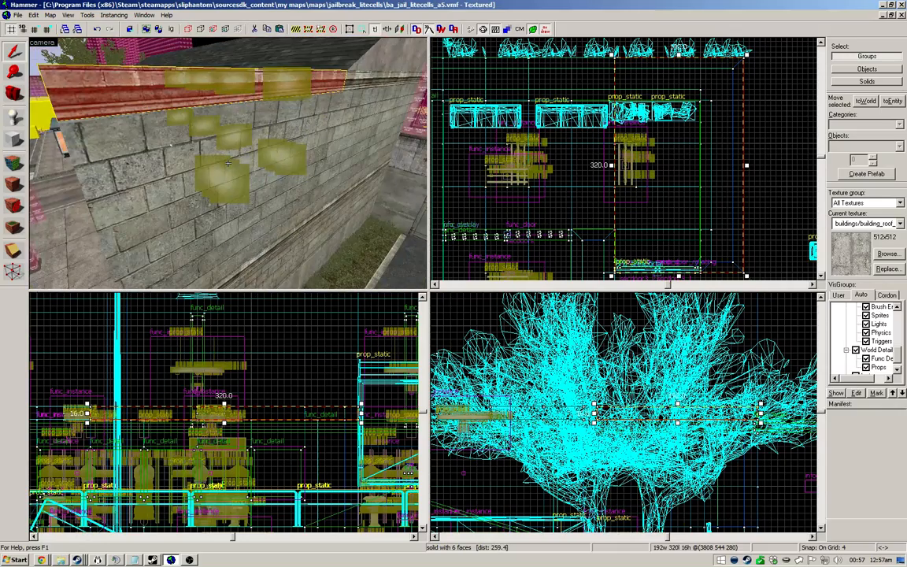
pyautogui.press('Escape')
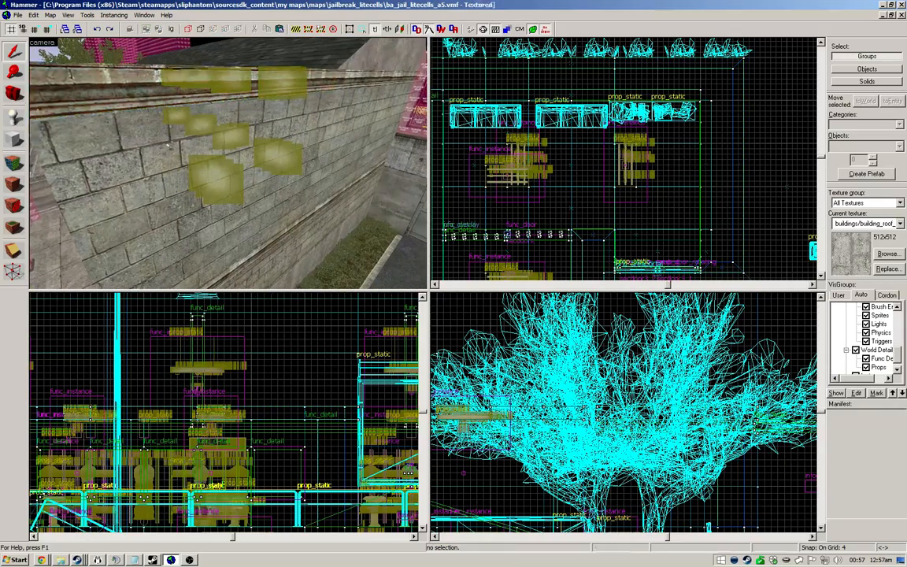
# Step: Check the 64-unit ceiling strip from inside the room and examine the finished roofs from outside
pyautogui.click(228, 163)
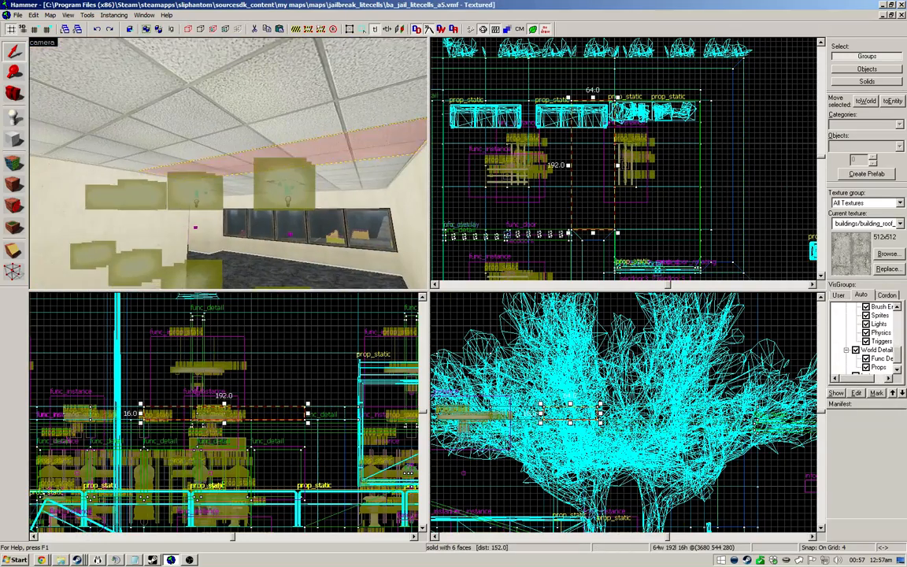
pyautogui.press('Escape')
pyautogui.click(228, 163)
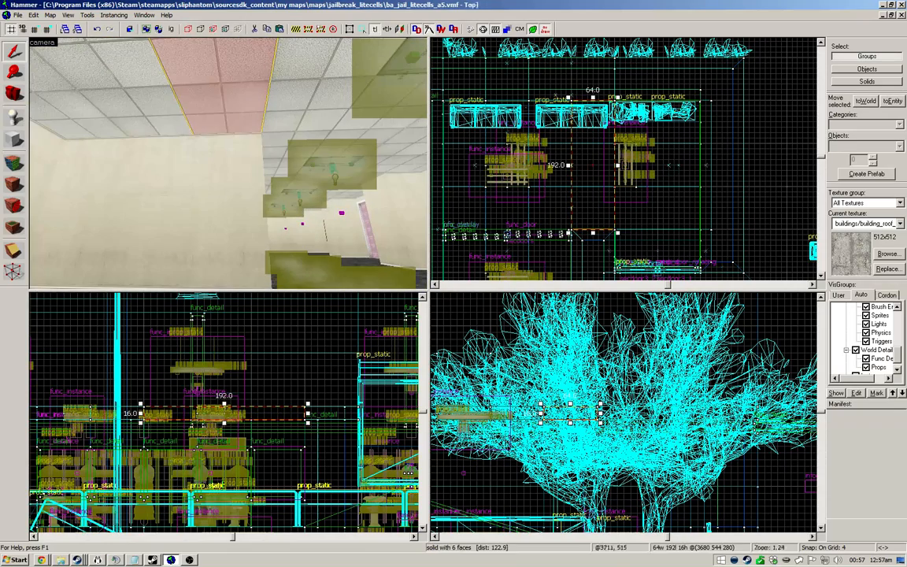
pyautogui.press('Escape')
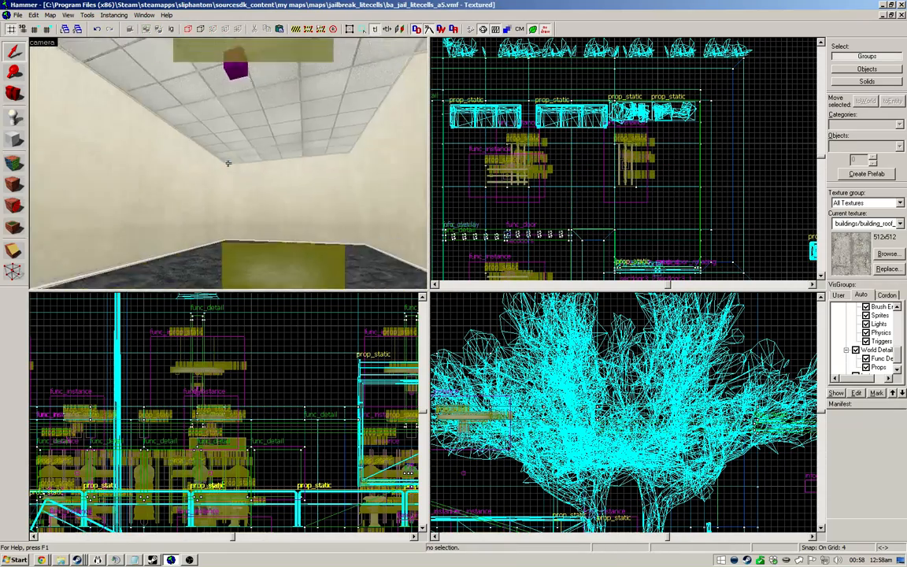
pyautogui.press('w')
pyautogui.press('d')
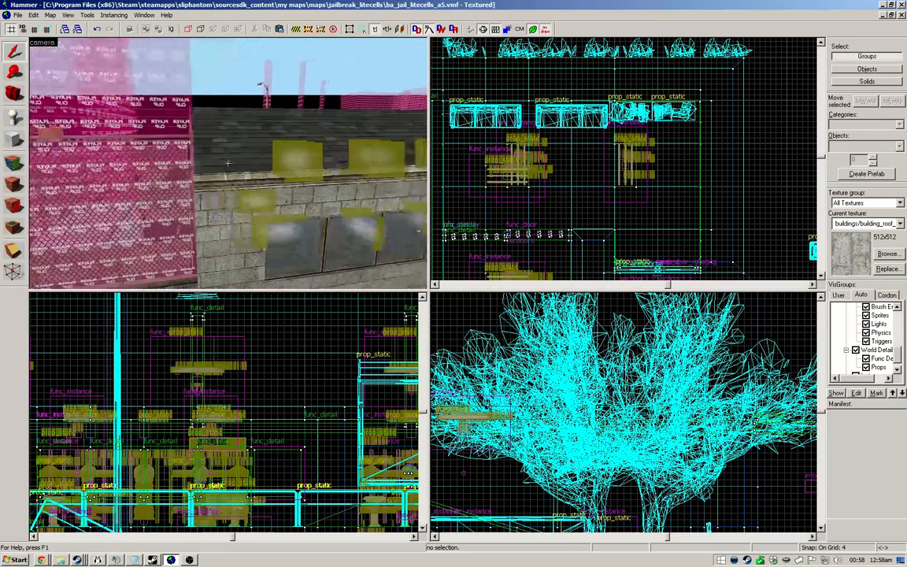
pyautogui.press('w')
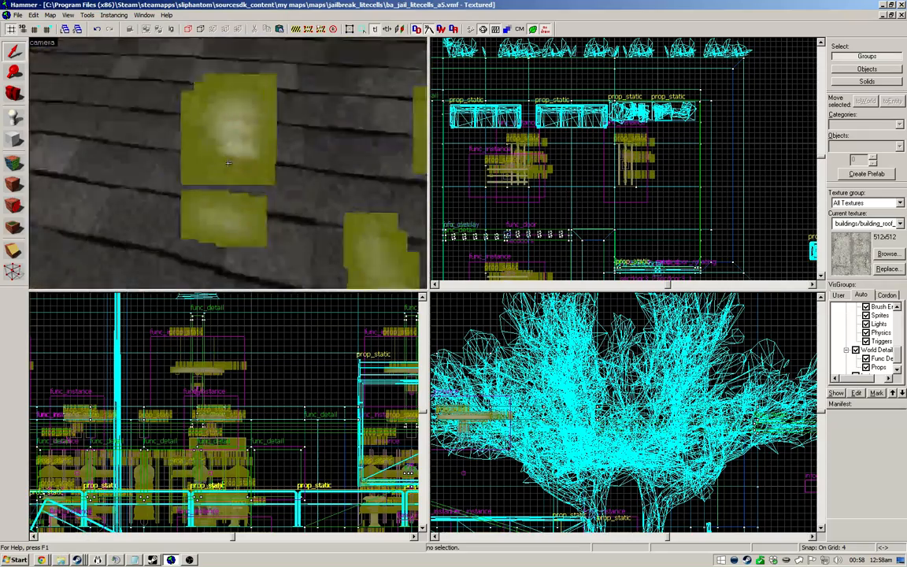
# Step: Centre the 2D views on the wall section at the end of the window row, and turn on the cordon
pyautogui.click(240, 177)
pyautogui.hotkey('ctrl', 'shift', 'e')
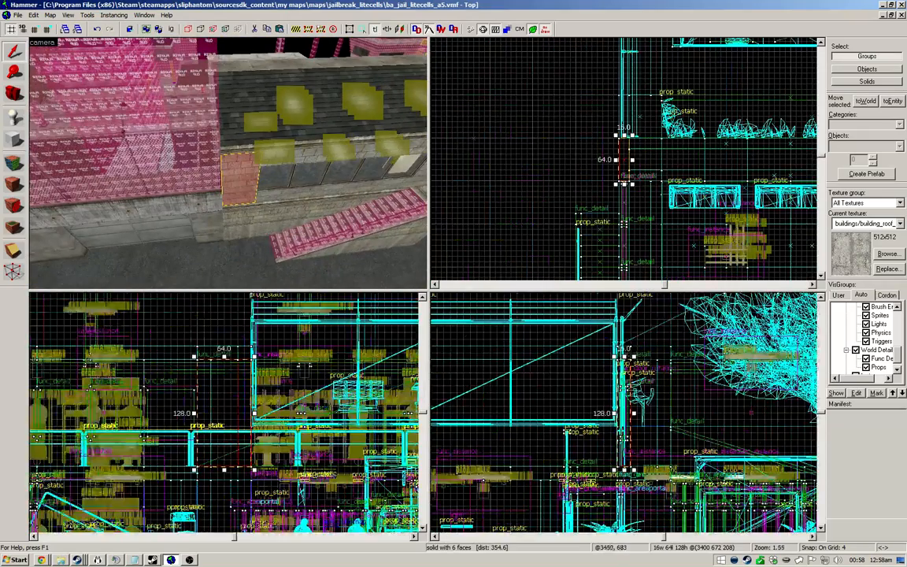
pyautogui.scroll(-2, 591, 138)
pyautogui.press('Escape')
pyautogui.scroll(3, 725, 240)
pyautogui.scroll(-2, 699, 143)
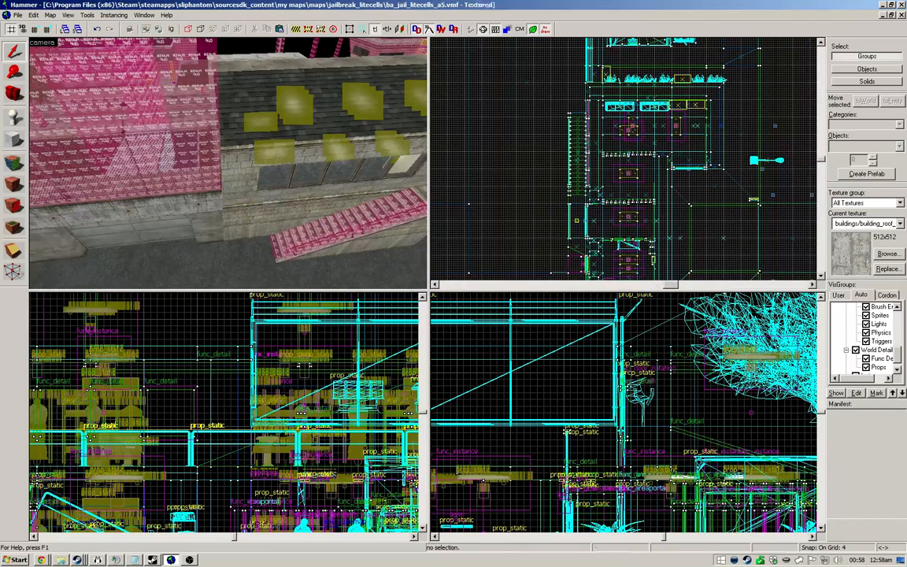
pyautogui.click(296, 29)
pyautogui.scroll(-4, 708, 171)
pyautogui.scroll(4, 709, 174)
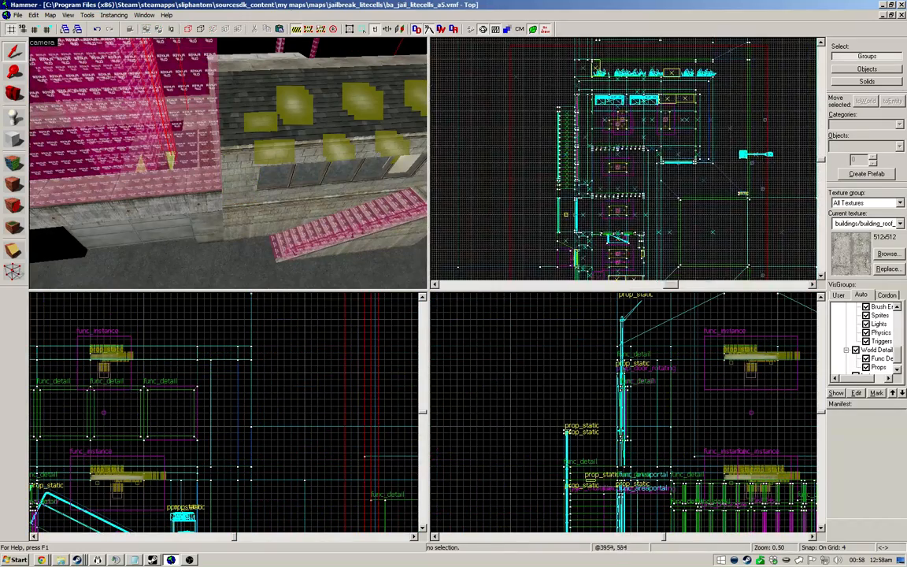
pyautogui.scroll(2, 734, 109)
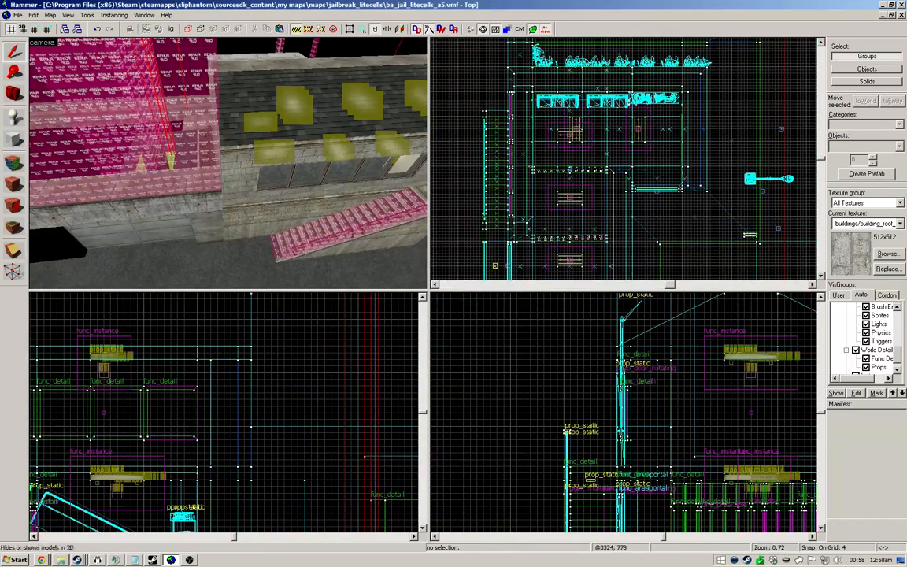
# Step: Hide the prop models in the 2D views and bring the camera to the lower outer wall beside the stairs
pyautogui.click(495, 29)
pyautogui.scroll(-1, 622, 92)
pyautogui.scroll(2, 630, 148)
pyautogui.scroll(-2, 618, 82)
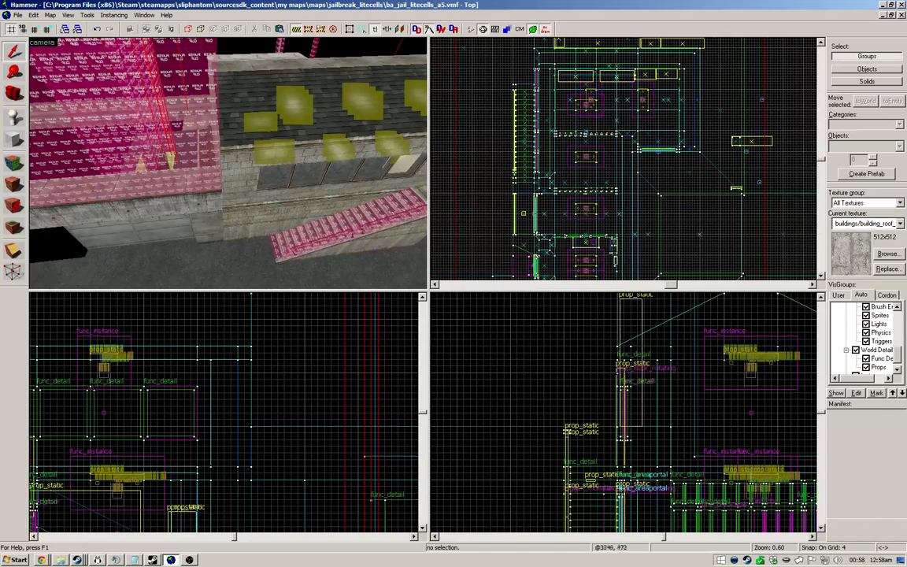
pyautogui.scroll(-1, 619, 67)
pyautogui.press('z')
pyautogui.press('w')
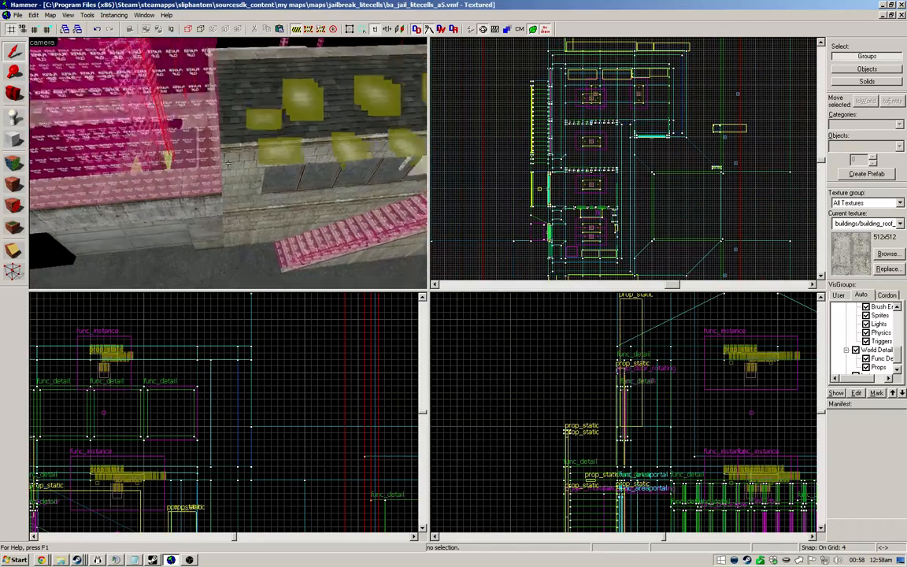
pyautogui.press('s')
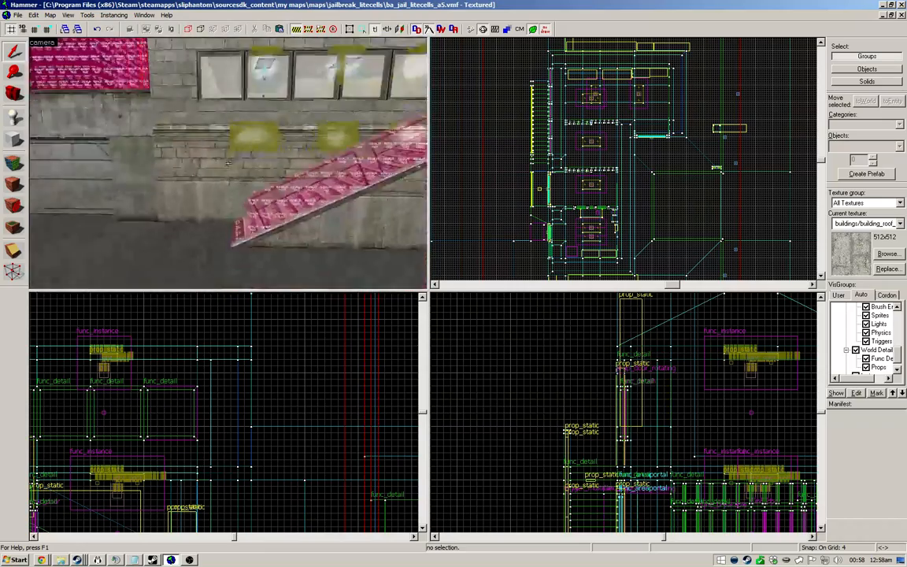
# Step: Frame the whole building in the side view and open the existing cordon bounds for editing
pyautogui.press('w')
pyautogui.press('z')
pyautogui.scroll(-6, 624, 379)
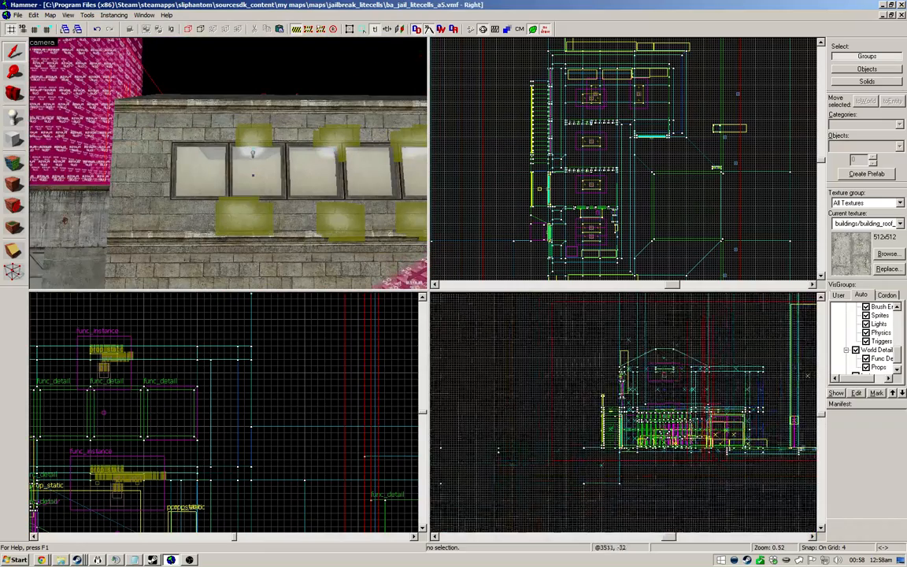
pyautogui.scroll(-1, 624, 379)
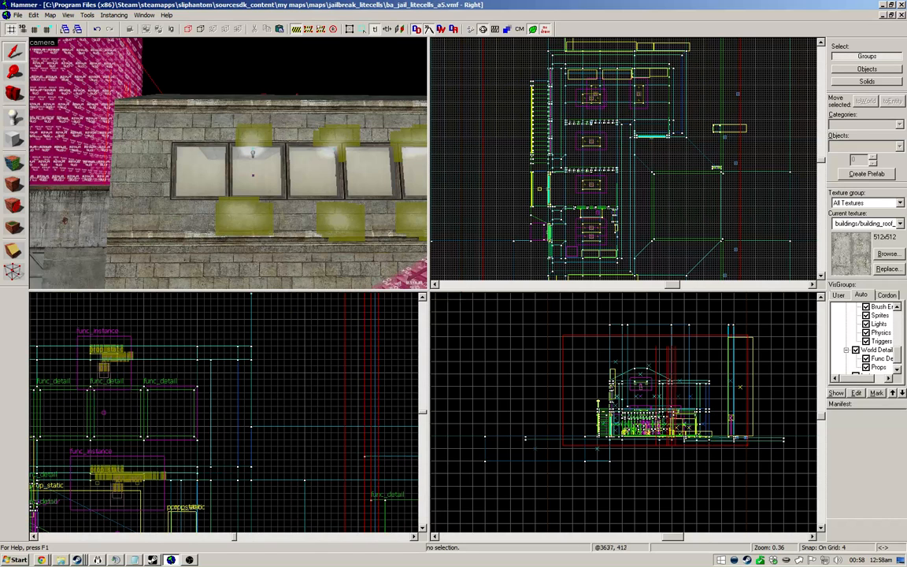
pyautogui.scroll(6, 642, 359)
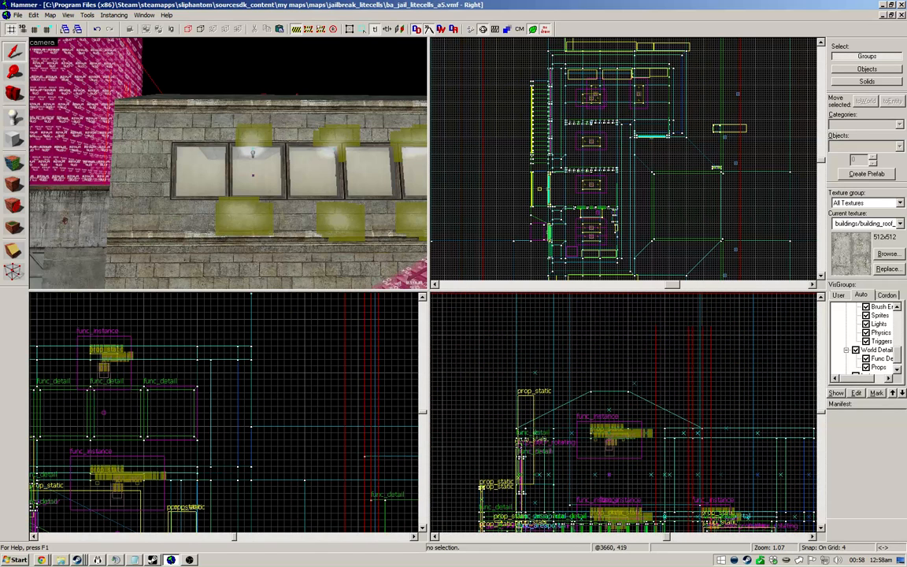
pyautogui.click(309, 29)
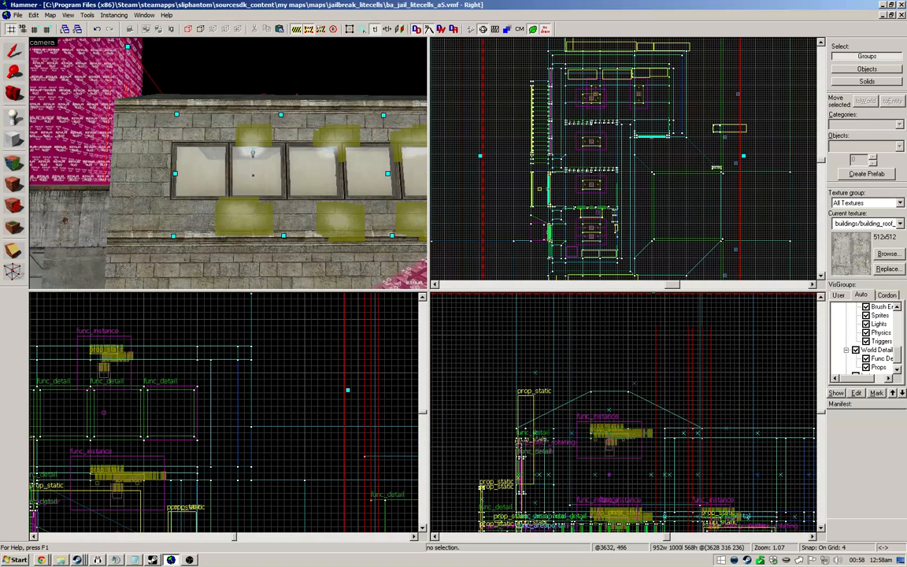
pyautogui.scroll(-3, 226, 413)
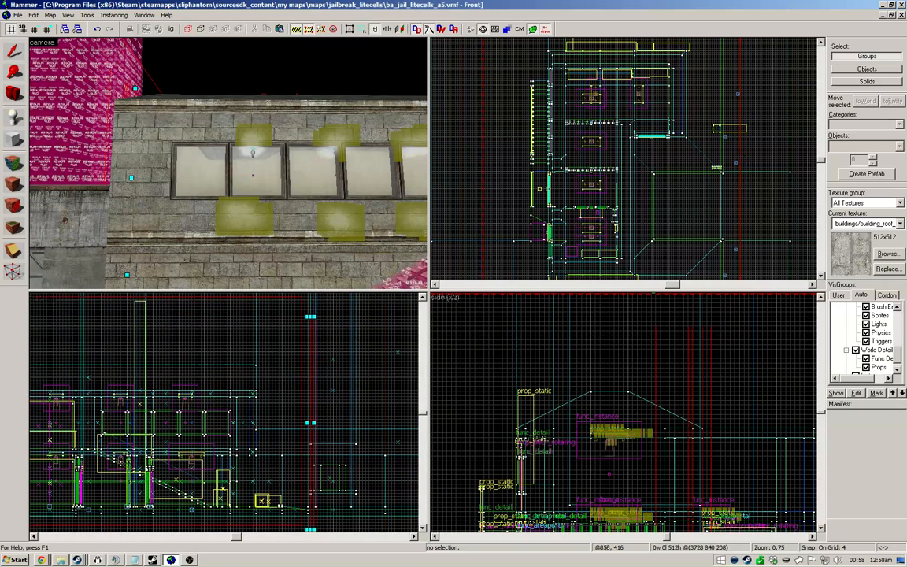
pyautogui.click(313, 339)
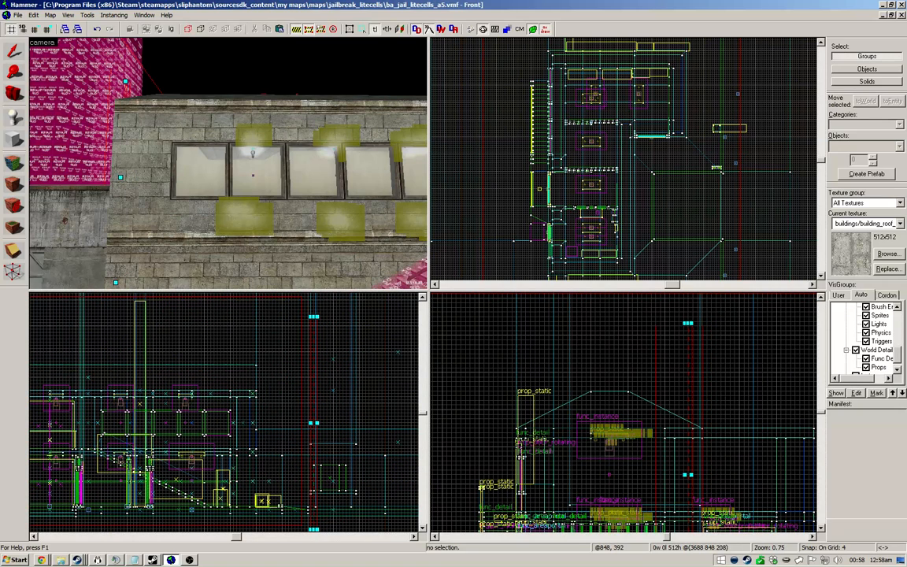
pyautogui.click(317, 345)
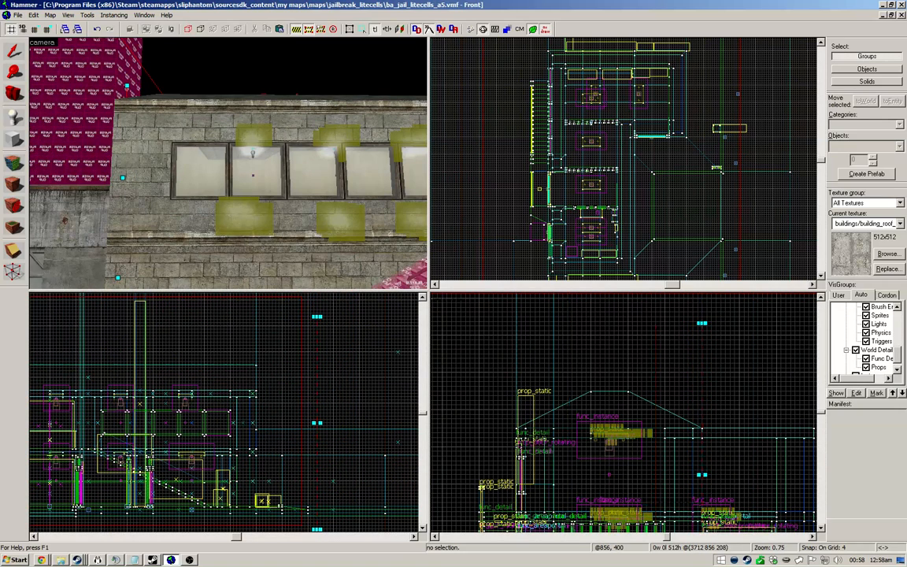
pyautogui.click(297, 29)
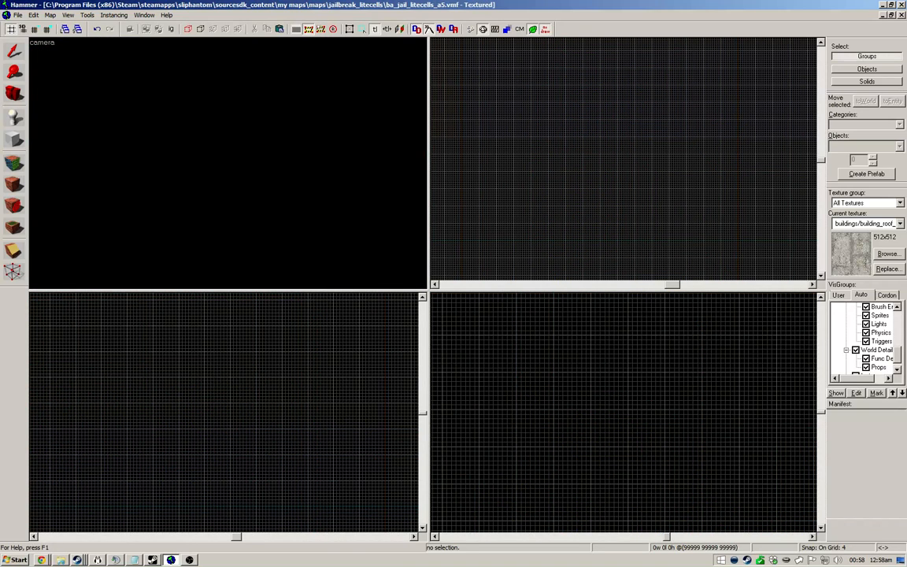
pyautogui.click(484, 166)
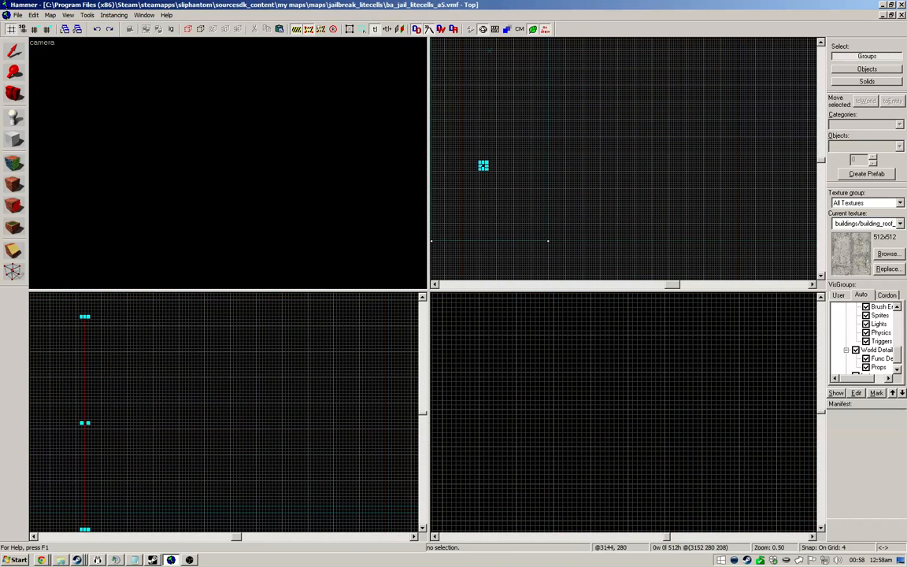
# Step: Draw a new cordon around the jail building in the top view and stretch it to 768 by 952 units
pyautogui.scroll(-4, 550, 171)
pyautogui.moveTo(524, 172); pyautogui.dragTo(612, 239)
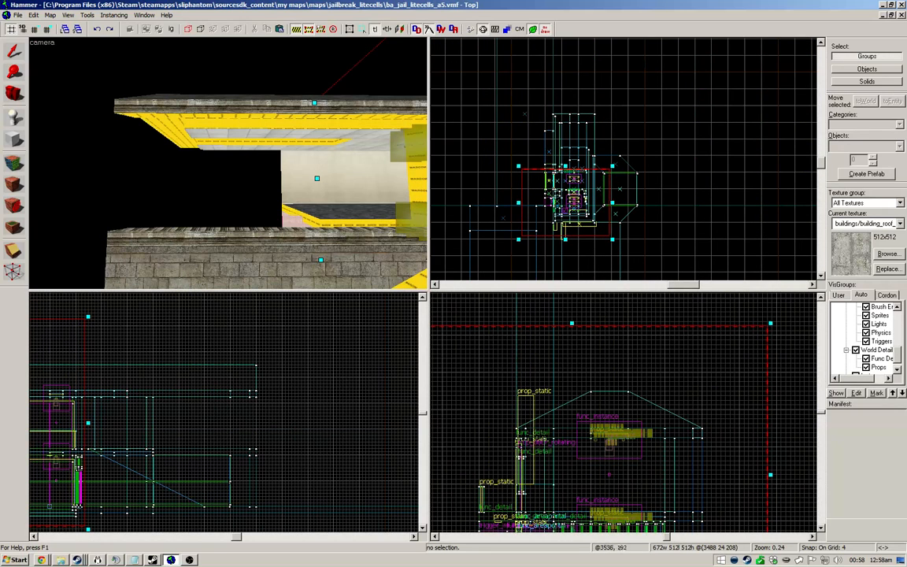
pyautogui.scroll(3, 576, 171)
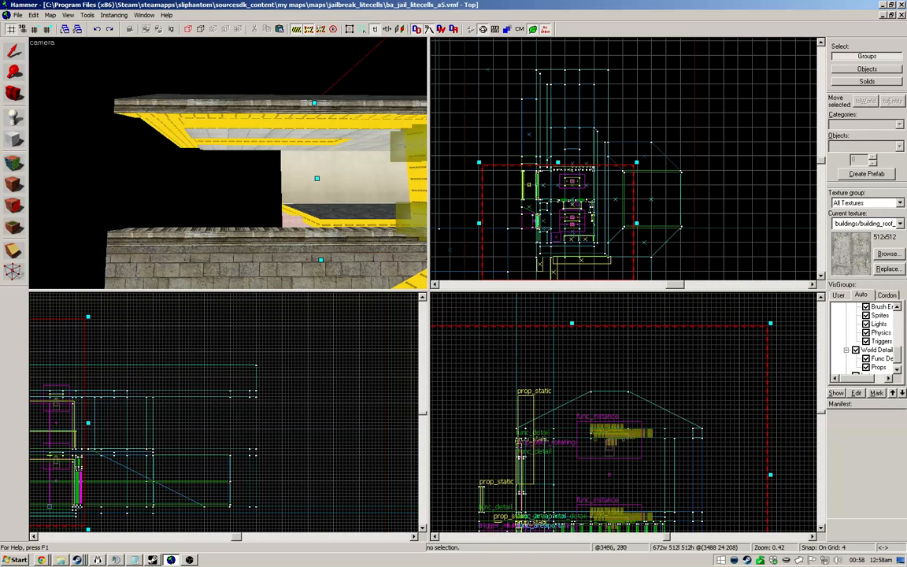
pyautogui.moveTo(557, 163); pyautogui.dragTo(557, 110)
pyautogui.scroll(-3, 667, 305)
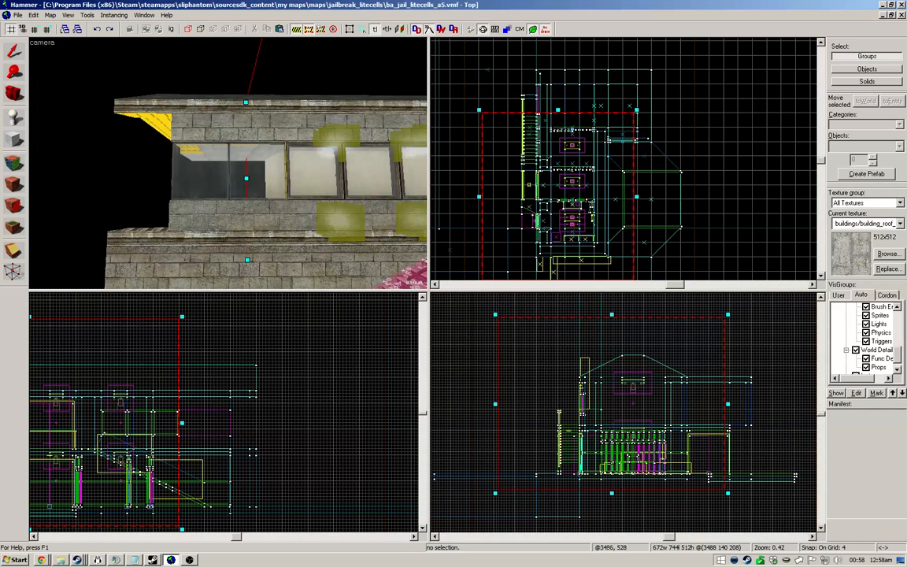
pyautogui.moveTo(557, 111); pyautogui.dragTo(557, 66)
pyautogui.moveTo(637, 66); pyautogui.dragTo(658, 63)
# Step: Pull in the cordon's lower edge in the top view to make the cordon 888 units long
pyautogui.press('z')
pyautogui.press('s')
pyautogui.press('z')
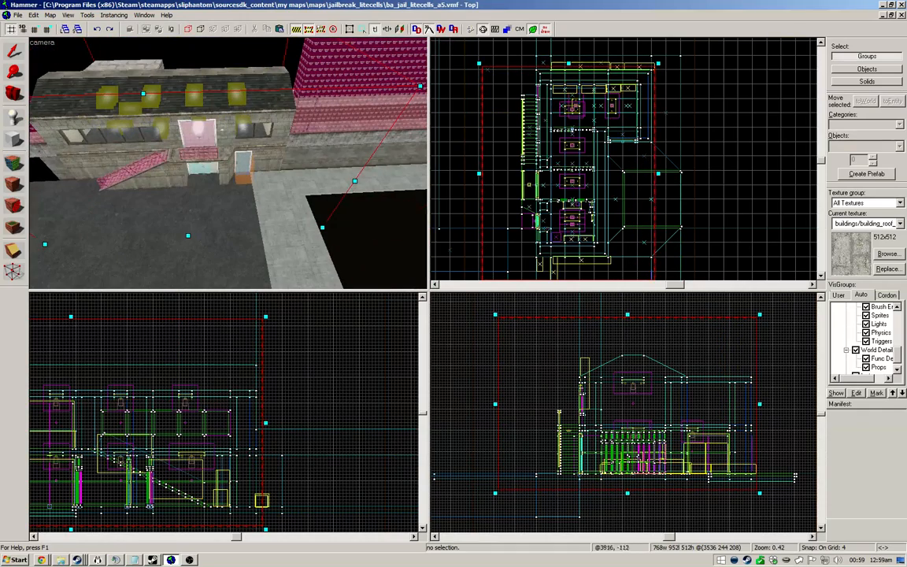
pyautogui.scroll(-2, 560, 171)
pyautogui.scroll(3, 572, 252)
pyautogui.moveTo(562, 246); pyautogui.dragTo(562, 229)
# Step: Inspect the building's end wall and extend the cordon's upper edge in the top view for a length of 920 units
pyautogui.press('z')
pyautogui.press('w')
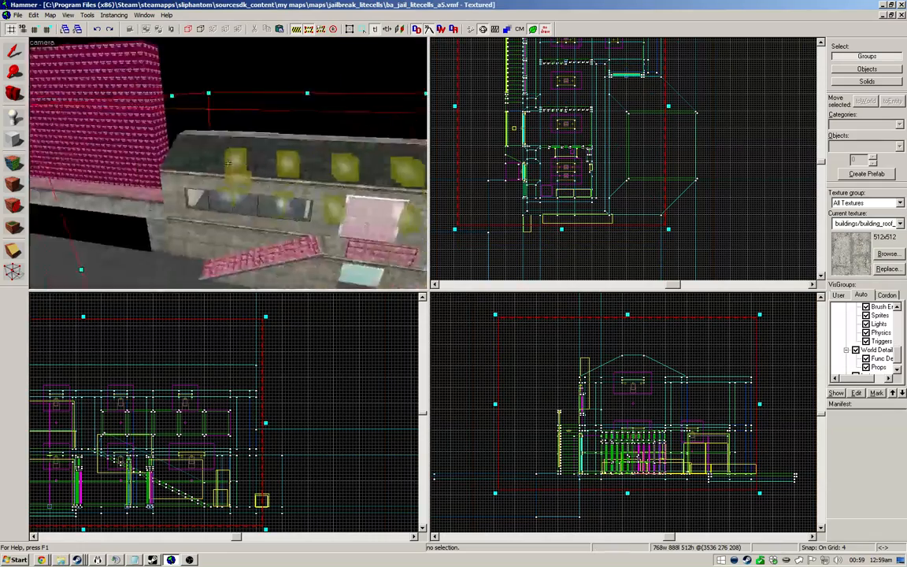
pyautogui.press('w')
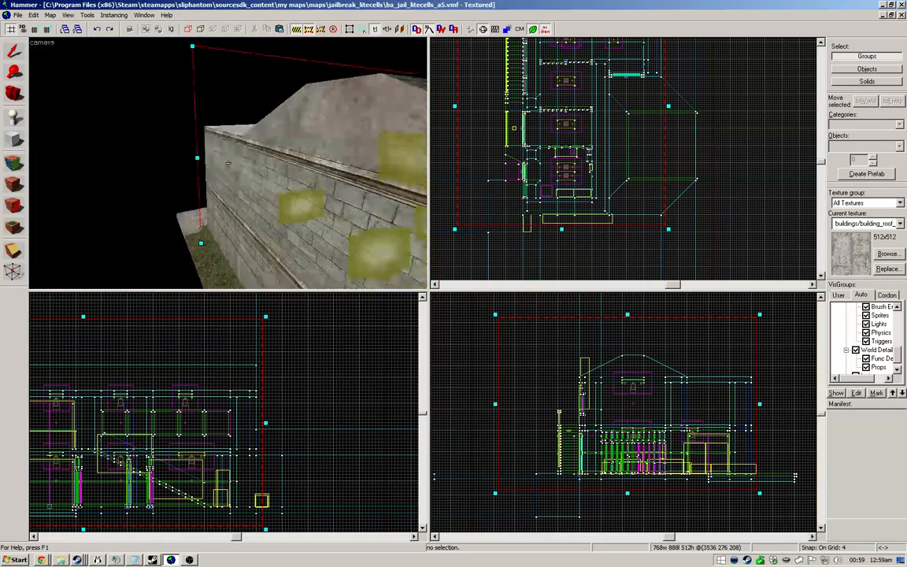
pyautogui.press('s')
pyautogui.press('z')
pyautogui.scroll(-1, 603, 206)
pyautogui.scroll(-1, 602, 233)
pyautogui.scroll(3, 587, 95)
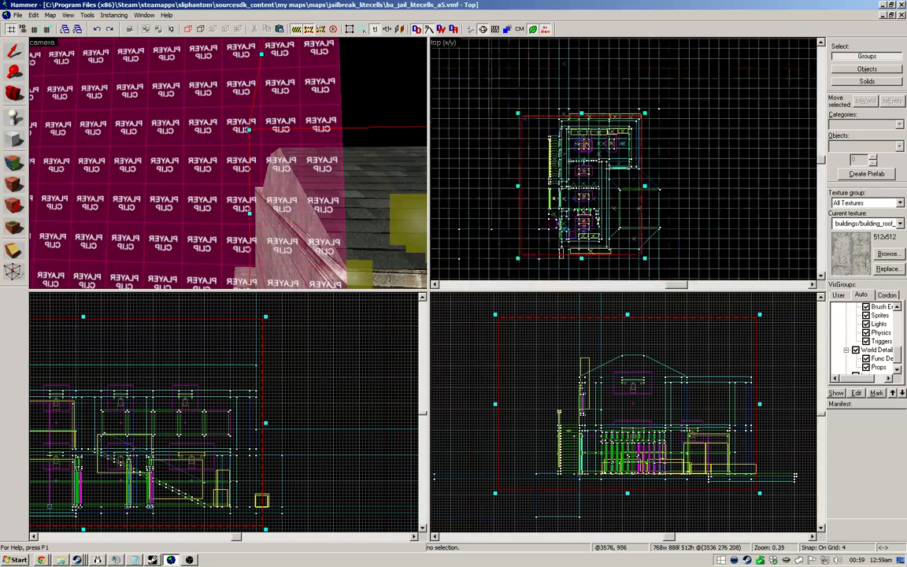
pyautogui.moveTo(580, 120); pyautogui.dragTo(580, 113)
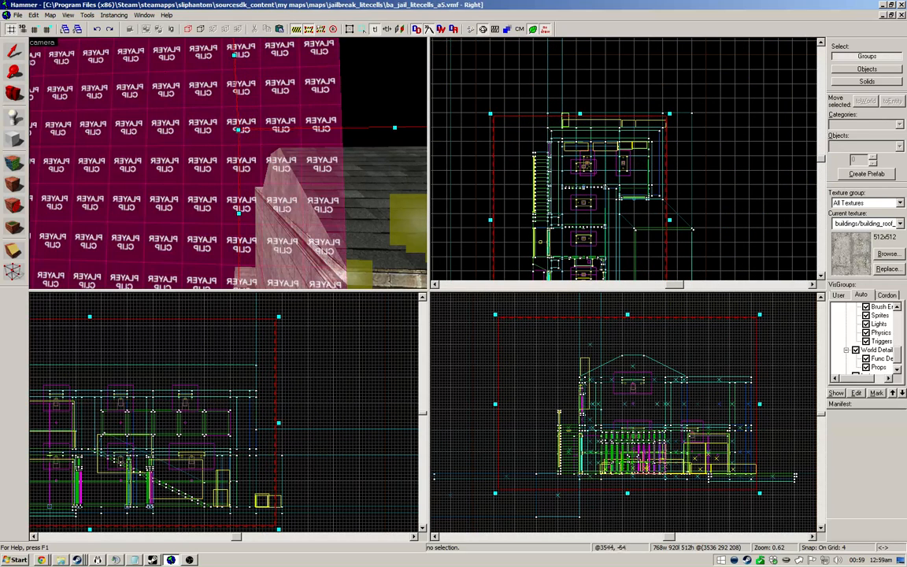
# Step: Raise the cordon's underside to the upper floor, making it 328 units high, and bring the camera to the window row
pyautogui.moveTo(628, 494); pyautogui.dragTo(627, 430)
pyautogui.press('z')
pyautogui.press('d')
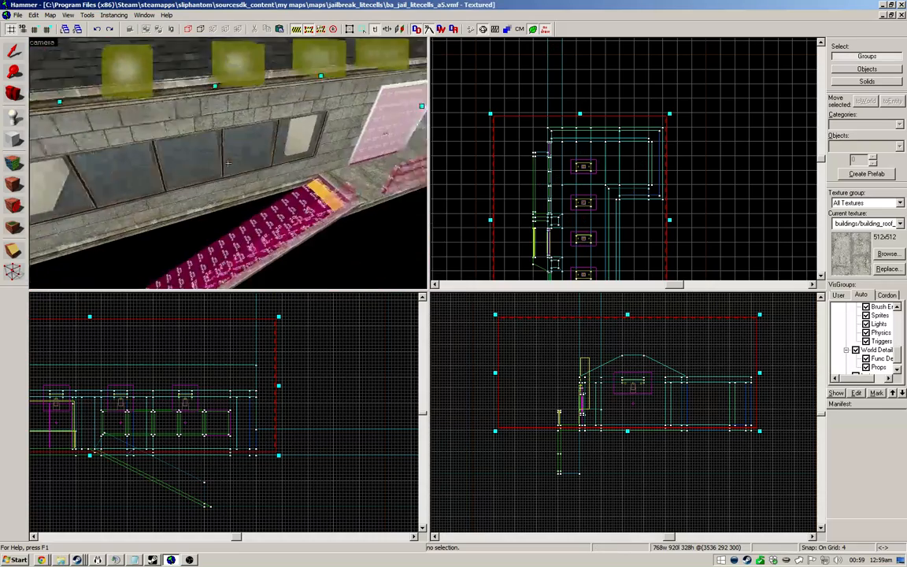
pyautogui.press('w')
pyautogui.press('z')
# Step: Examine the upper floor's wall layout in the top view and its doorway walls from inside and outside
pyautogui.scroll(4, 625, 160)
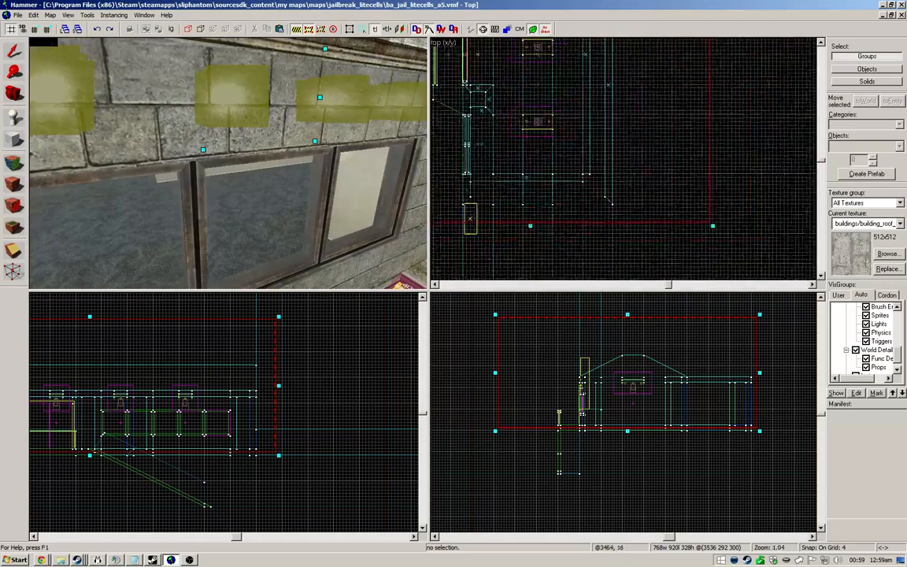
pyautogui.scroll(-2, 494, 175)
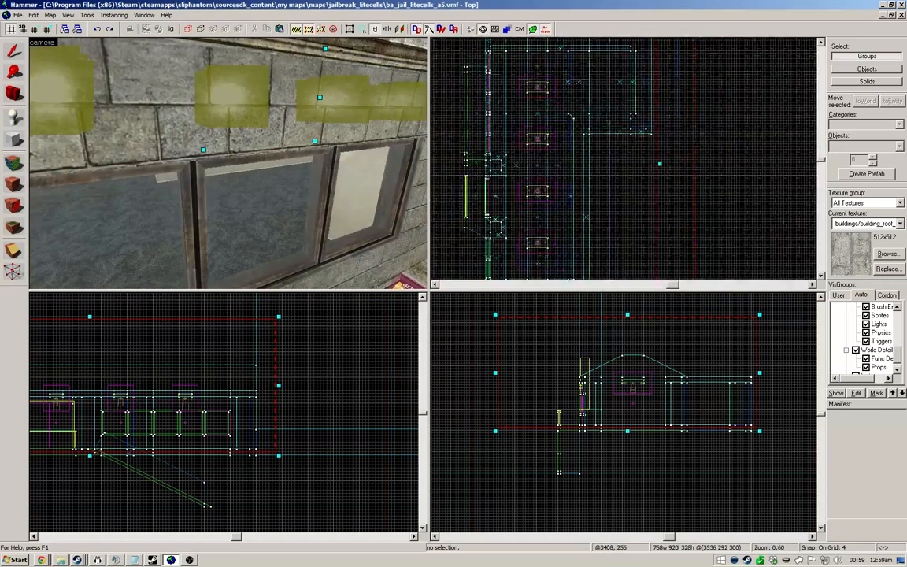
pyautogui.scroll(2, 229, 163)
pyautogui.press('w')
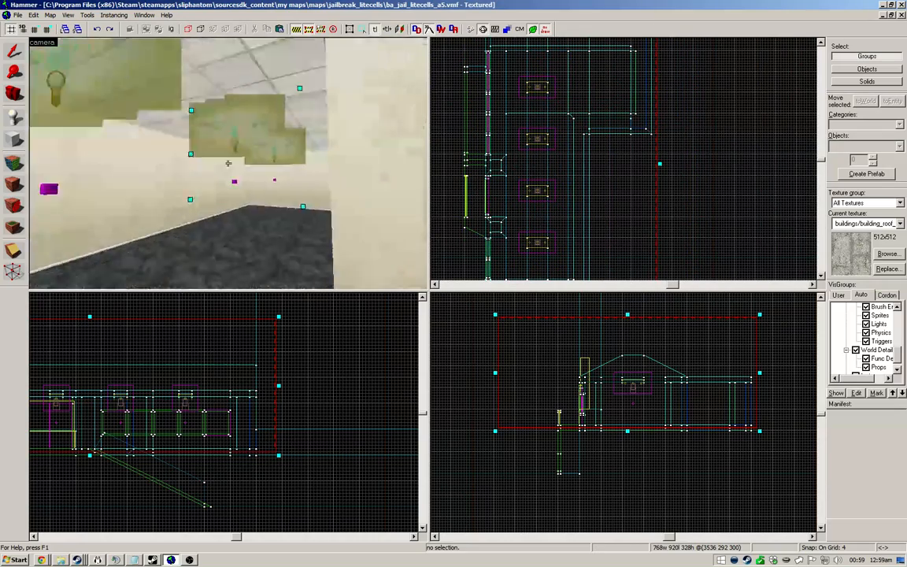
pyautogui.press('s')
pyautogui.press('w')
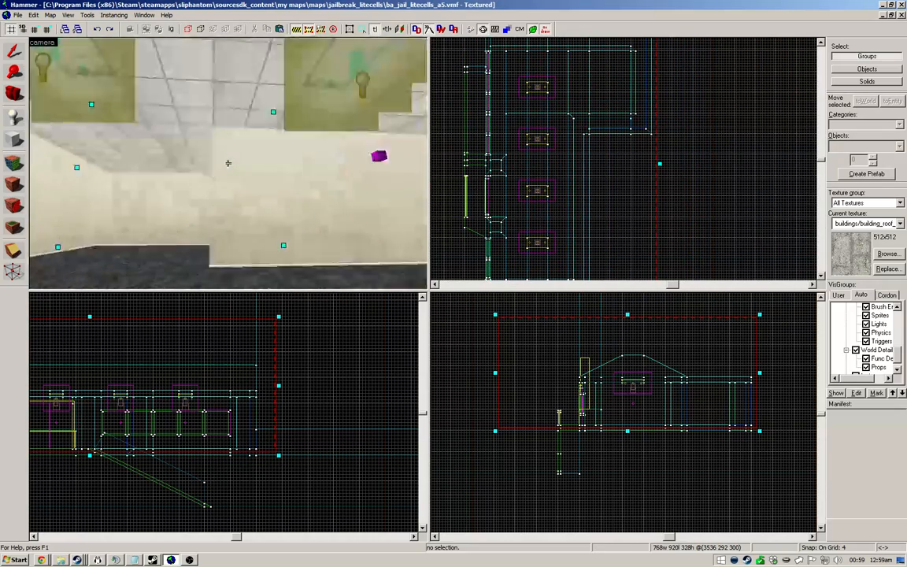
pyautogui.press('s')
pyautogui.press('w')
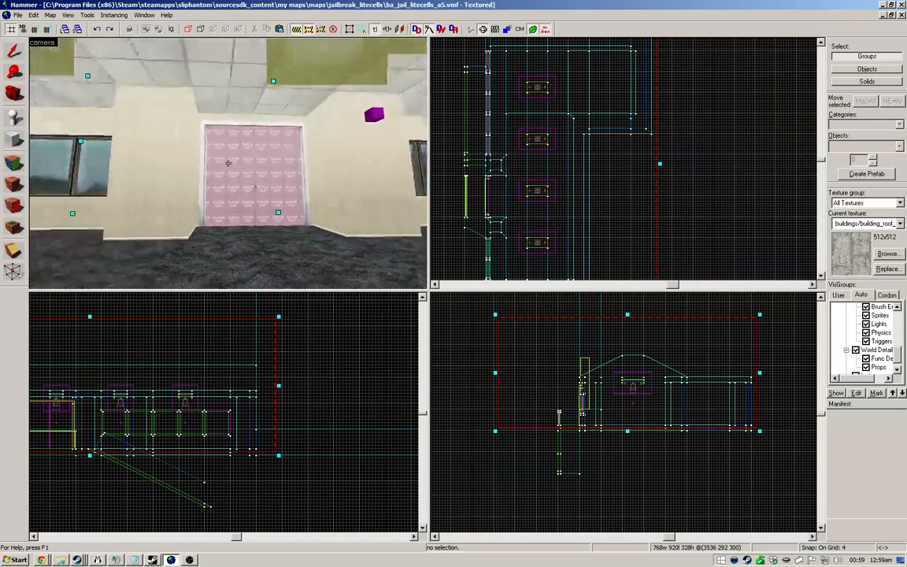
pyautogui.press('z')
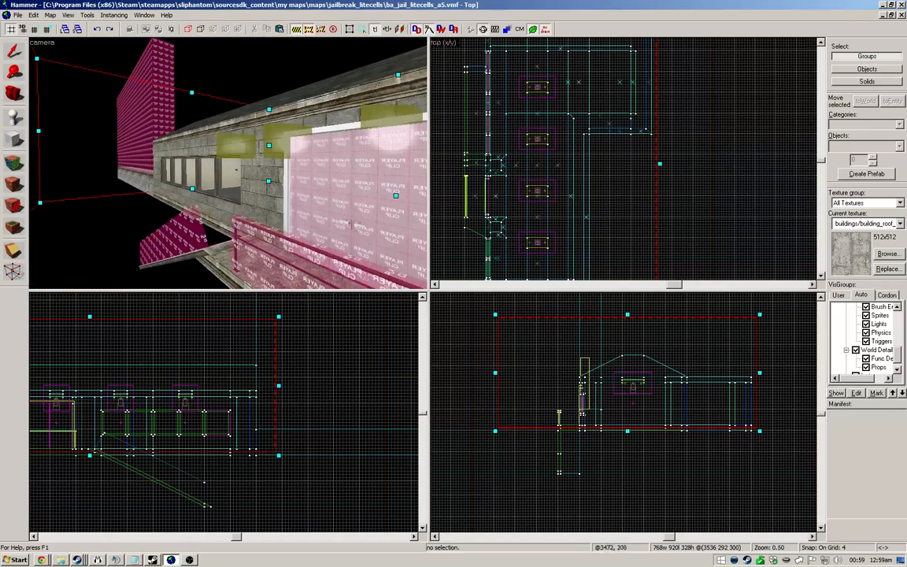
pyautogui.scroll(3, 516, 146)
pyautogui.scroll(-3, 571, 118)
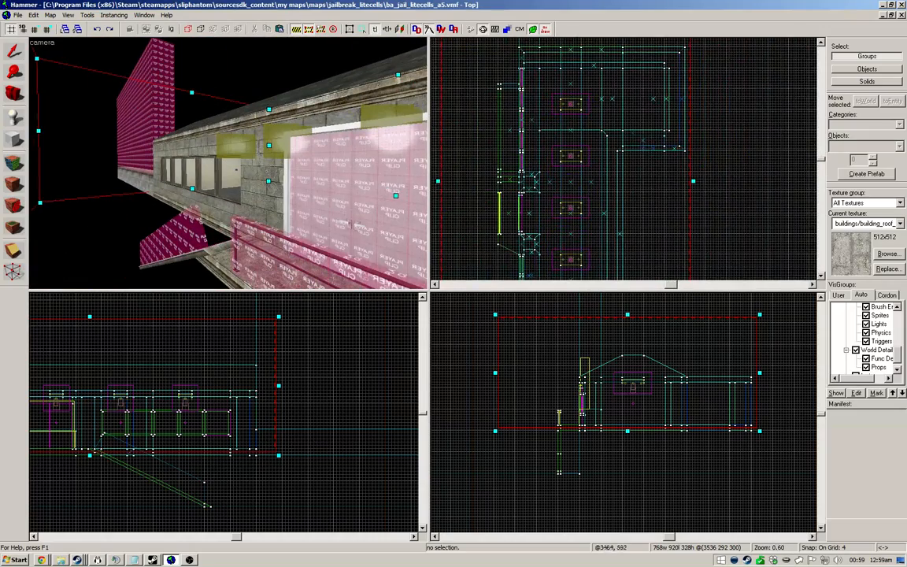
pyautogui.scroll(3, 549, 122)
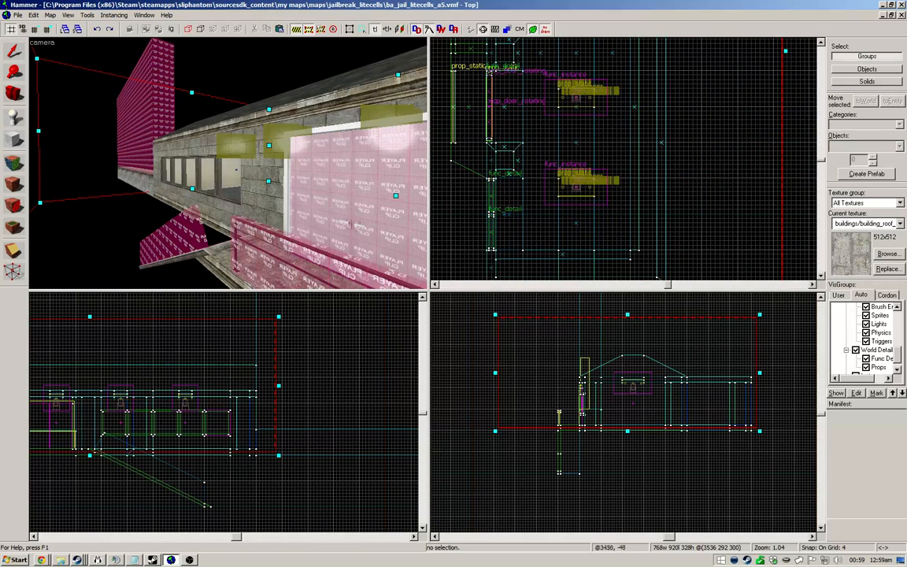
# Step: Inspect the upper room's inner walls, corners and window row from several viewpoints
pyautogui.press('z')
pyautogui.press('w')
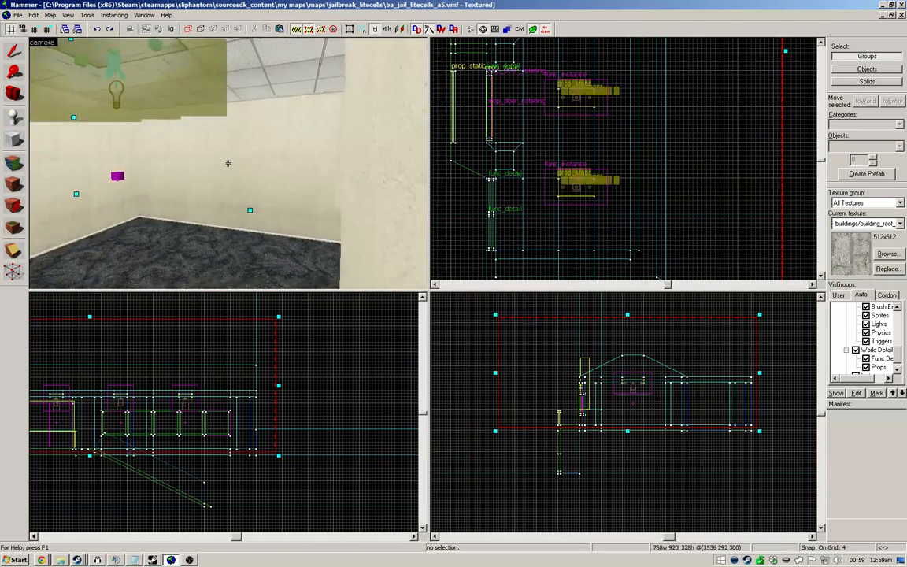
pyautogui.press('w')
pyautogui.press('s')
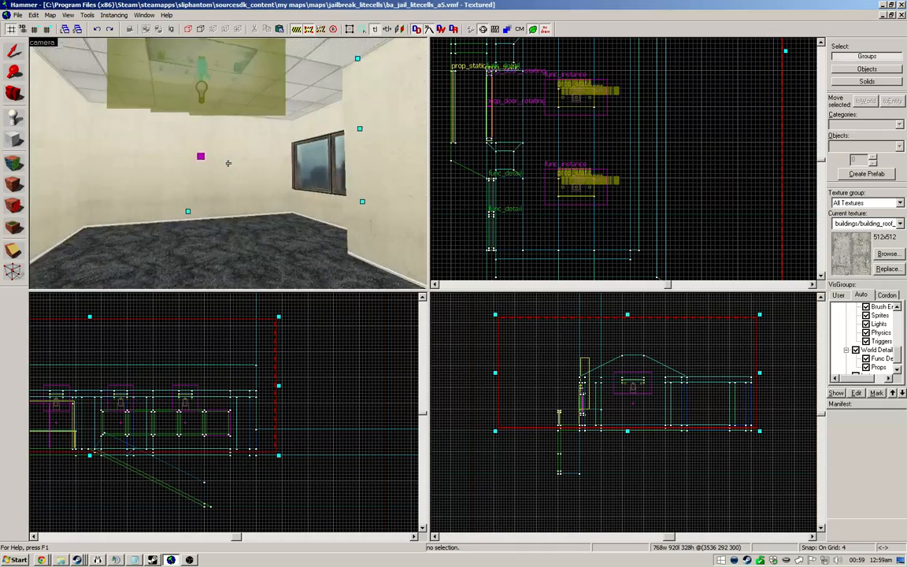
pyautogui.press('w')
pyautogui.press('w')
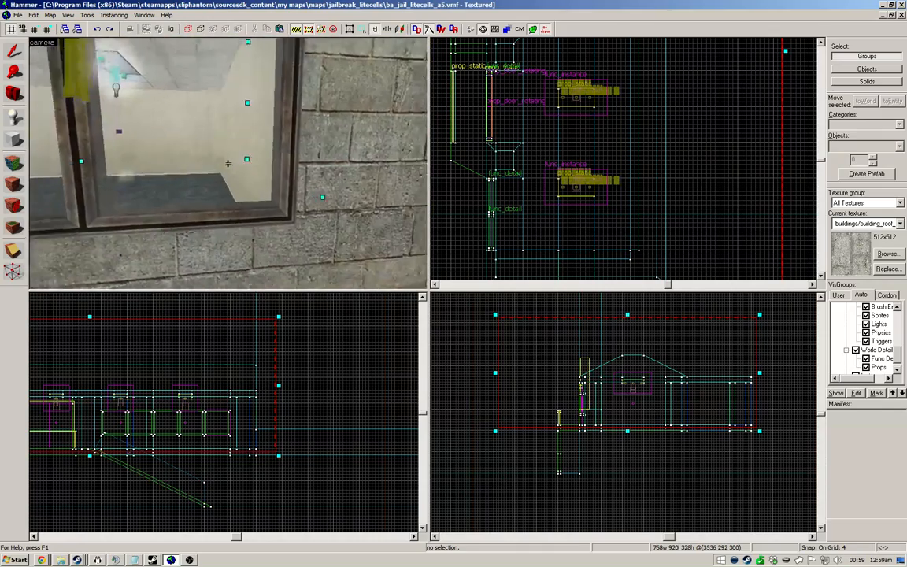
pyautogui.press('s')
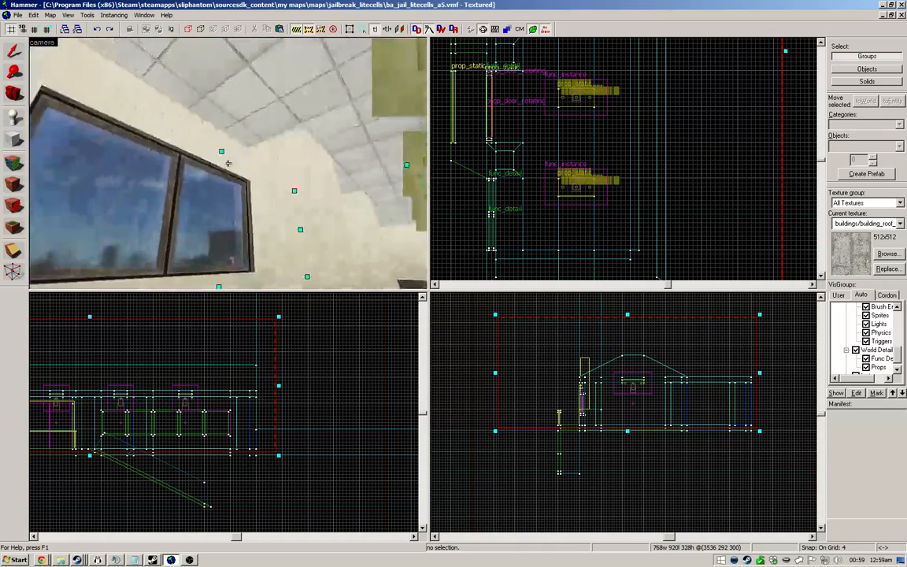
pyautogui.press('w')
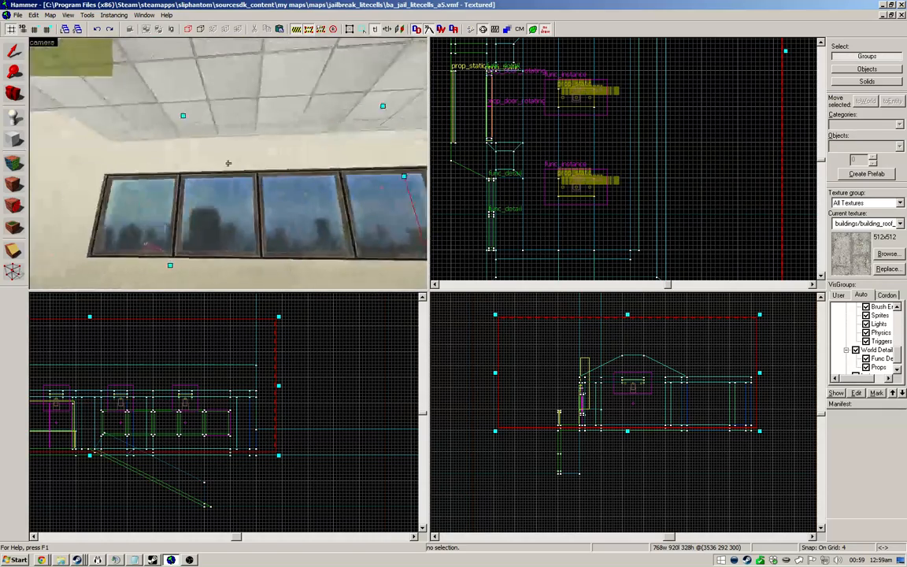
# Step: Pick up the tile/ceilingtilea texture from the ceiling face beside the windows and return to the Selection tool
pyautogui.press('z')
pyautogui.scroll(-4, 618, 194)
pyautogui.press('z')
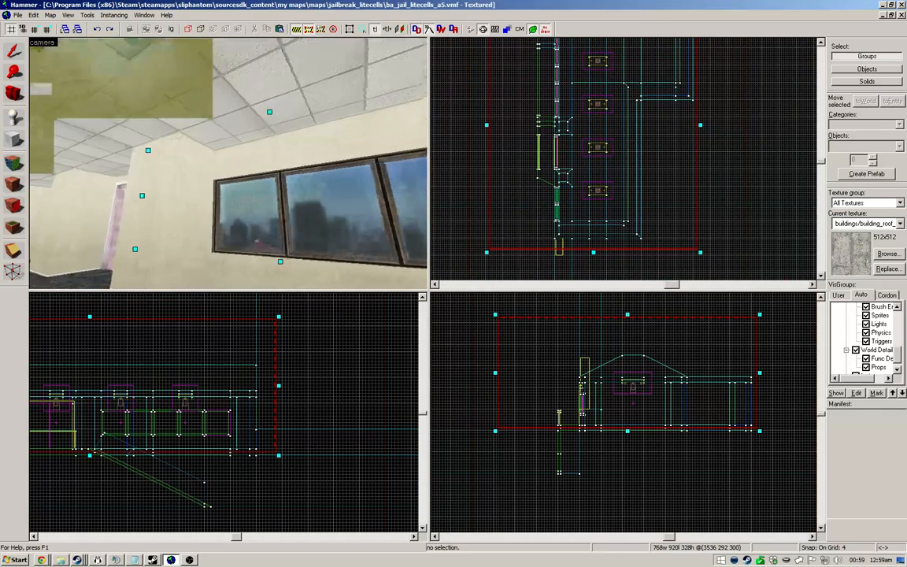
pyautogui.press('w')
pyautogui.press('w')
pyautogui.press('s')
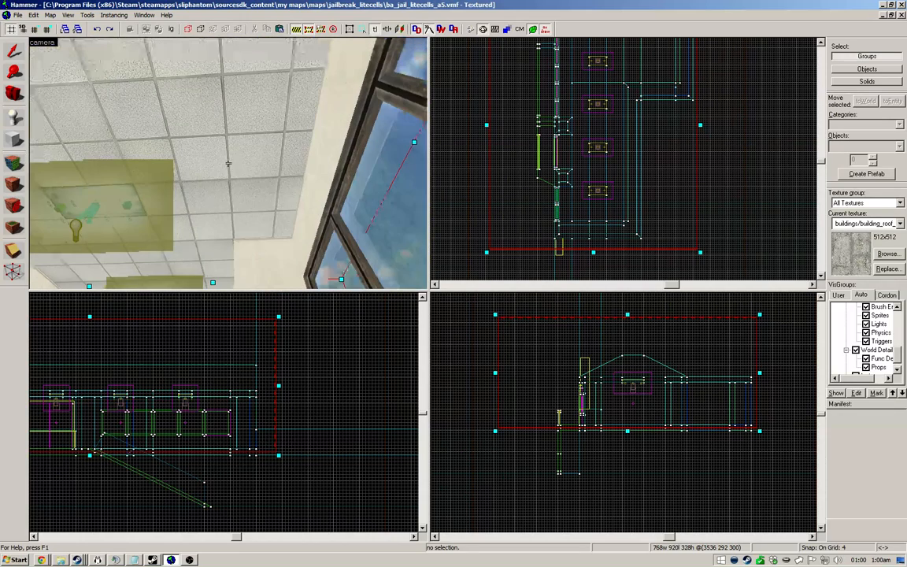
pyautogui.hotkey('shift', 'a')
pyautogui.click(229, 163)
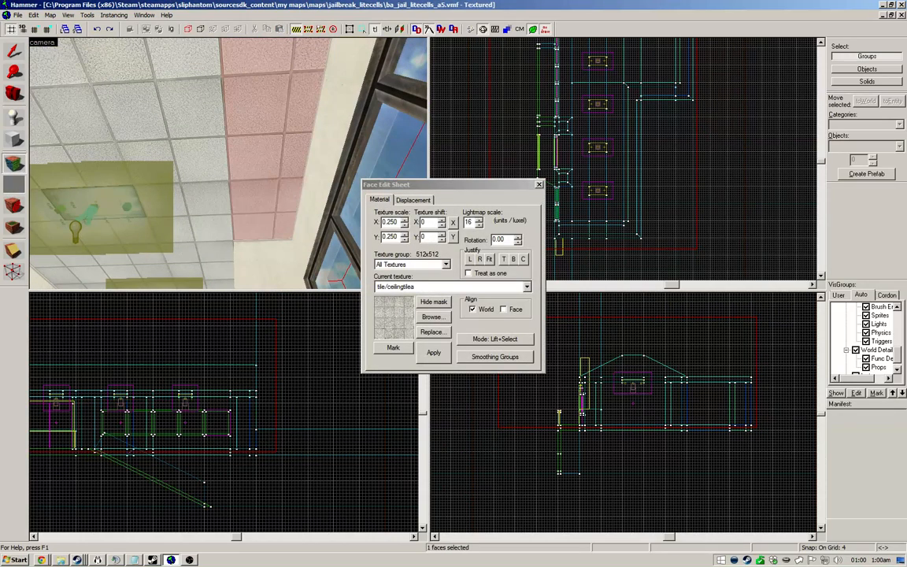
pyautogui.hotkey('shift', 's')
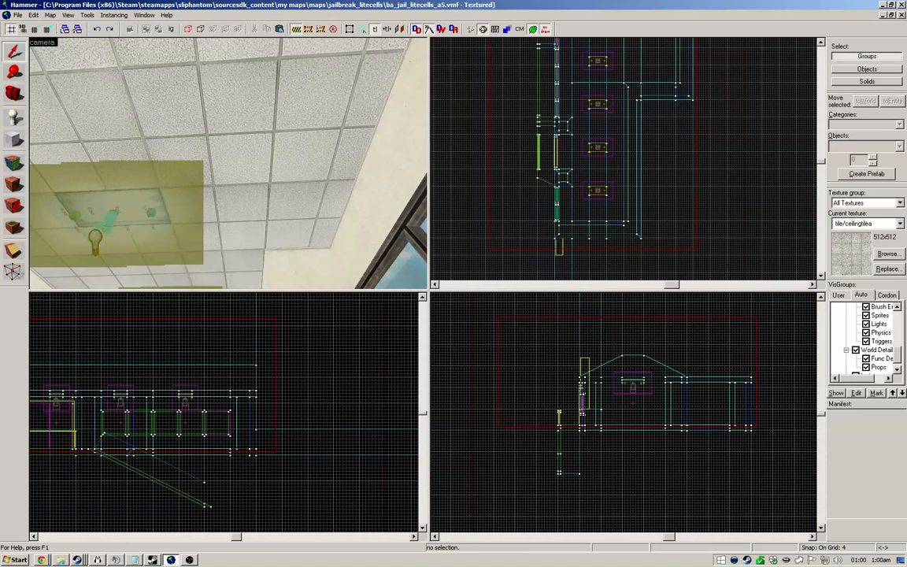
# Step: Inspect the ceiling strip beside the window row in the top view and from inside the upper room
pyautogui.click(327, 141)
pyautogui.scroll(-5, 596, 220)
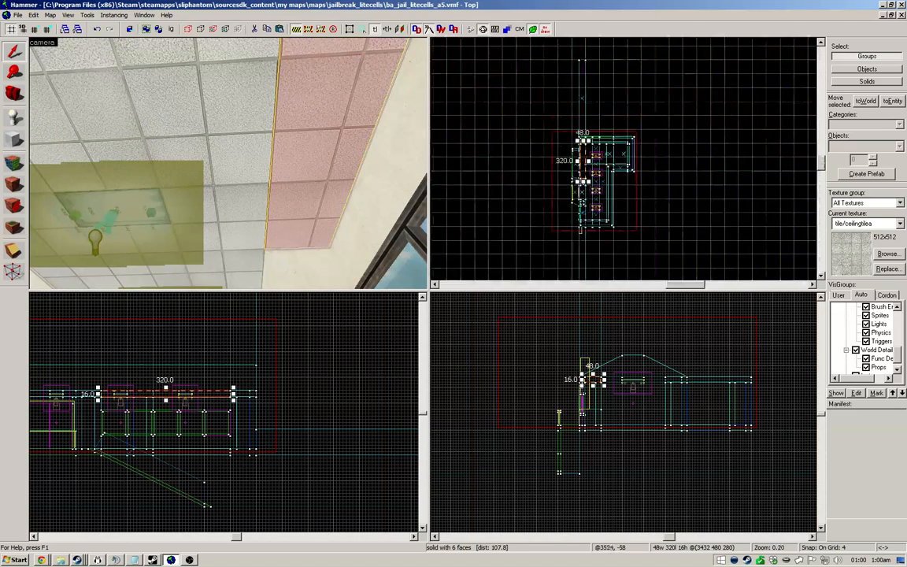
pyautogui.scroll(5, 584, 148)
pyautogui.scroll(5, 578, 126)
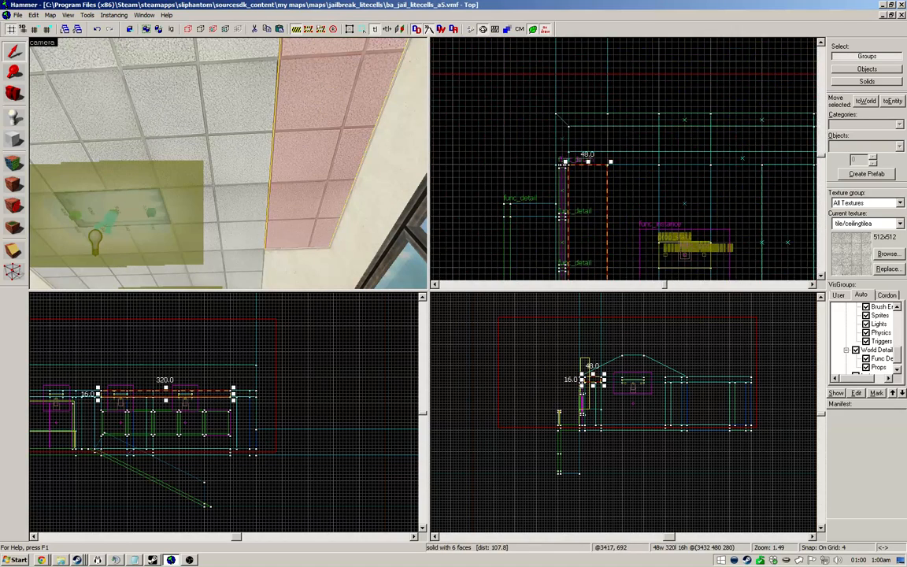
pyautogui.press('Escape')
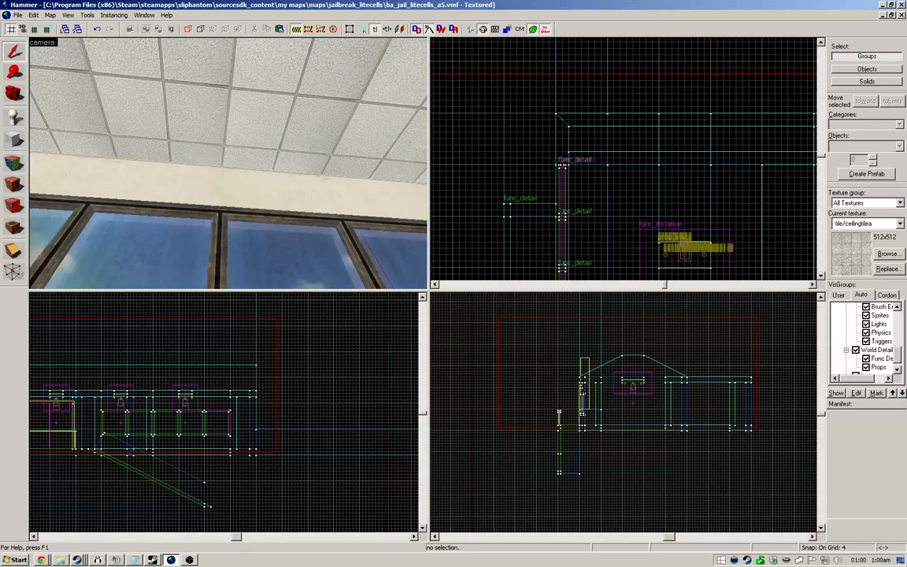
pyautogui.press('z')
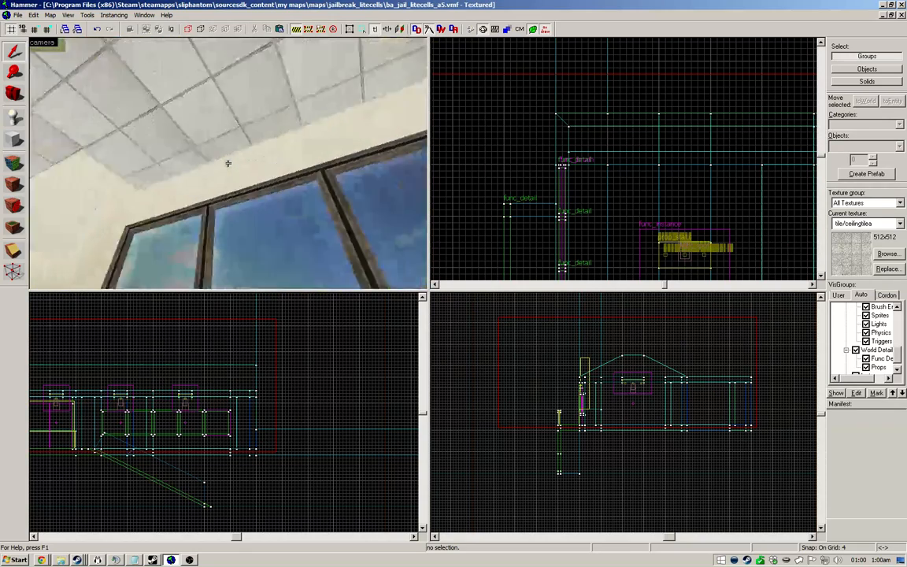
pyautogui.press('w')
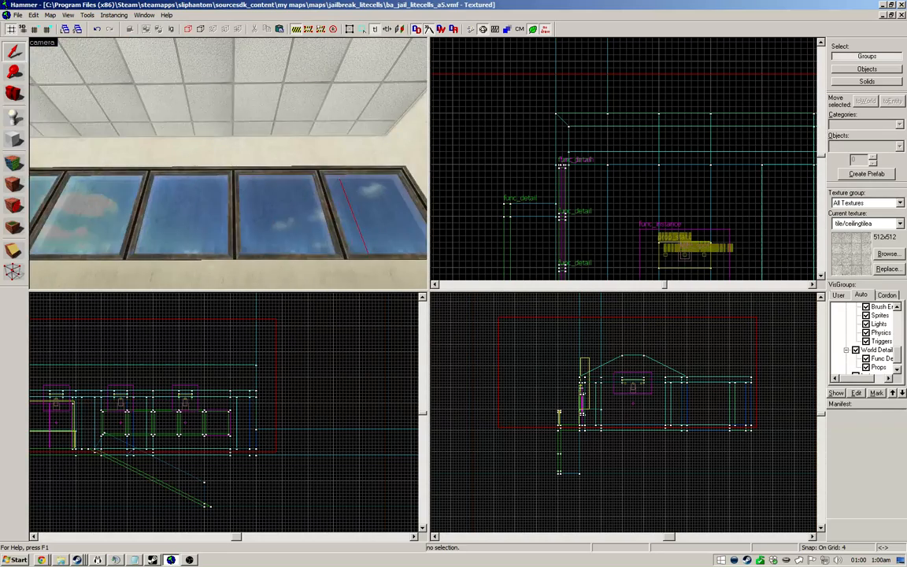
pyautogui.click(228, 126)
pyautogui.press('Escape')
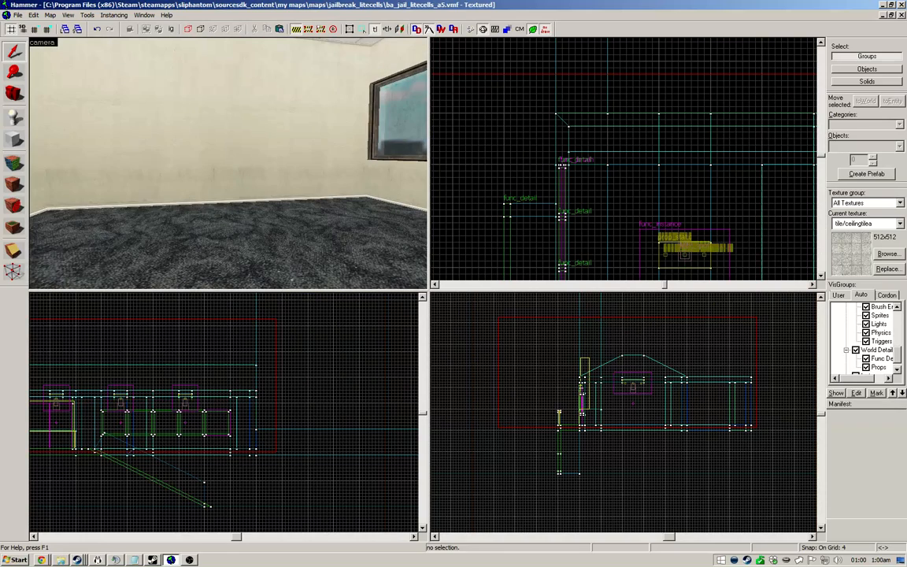
# Step: Extend the cordon's underside down past the ground floor, making the cordon 480 units high
pyautogui.press('w')
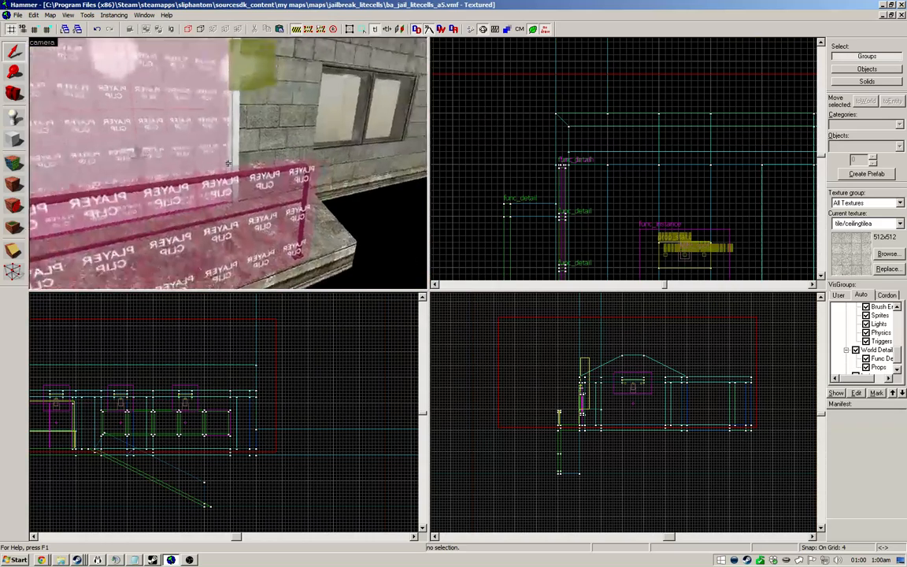
pyautogui.press('s')
pyautogui.press('z')
pyautogui.scroll(-3, 724, 336)
pyautogui.scroll(3, 650, 390)
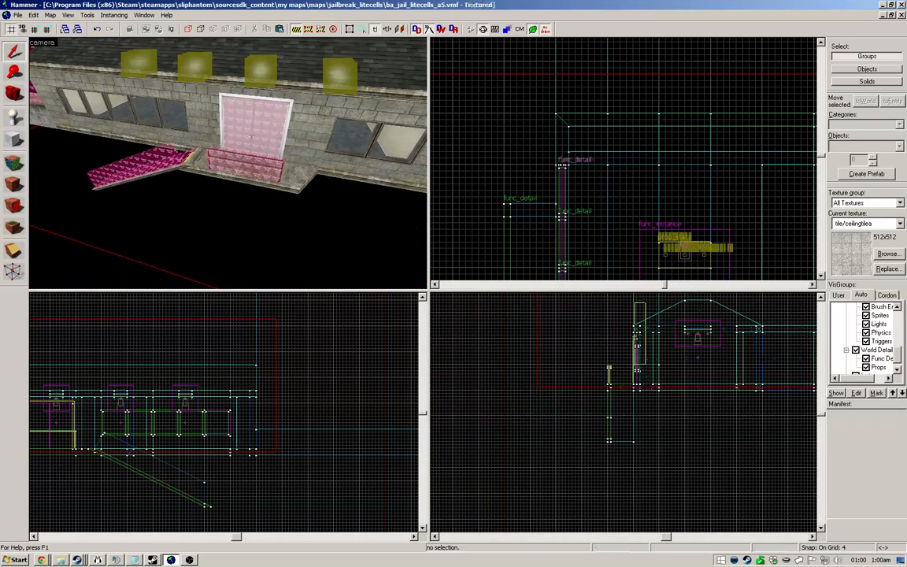
pyautogui.click(308, 29)
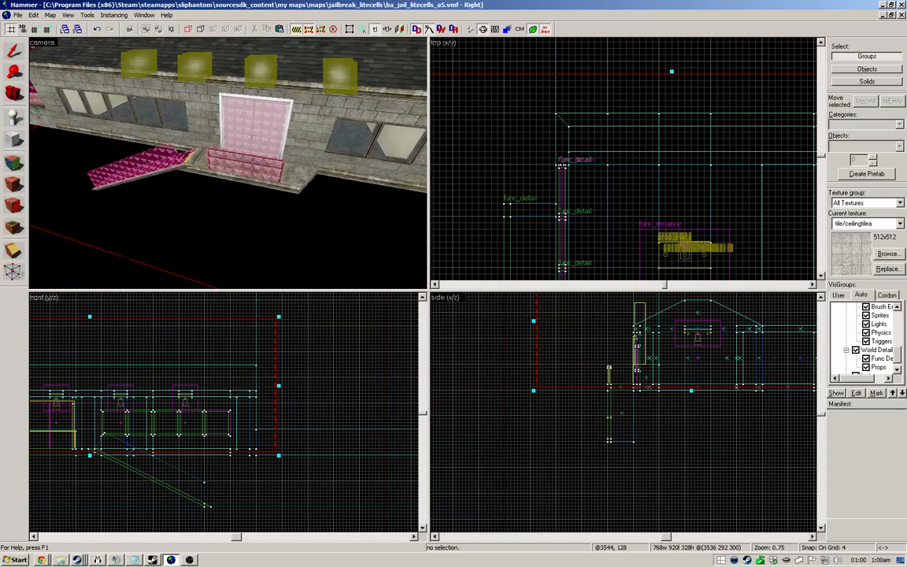
pyautogui.moveTo(693, 390); pyautogui.dragTo(692, 452)
# Step: Examine the upper room's interior and the outside facade around the staircase, balcony door and window row
pyautogui.press('z')
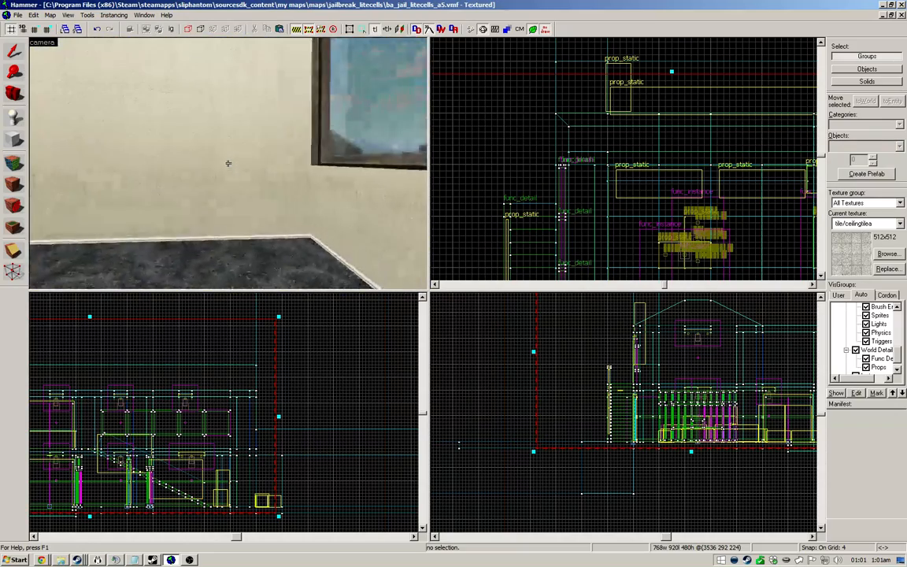
pyautogui.press('s')
pyautogui.press('s')
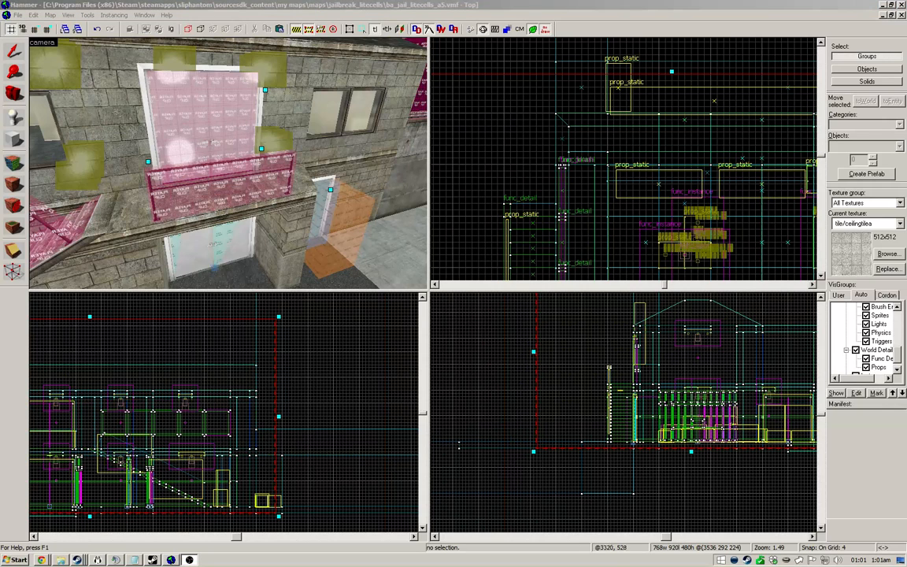
pyautogui.click(229, 163)
pyautogui.press('z')
pyautogui.press('w')
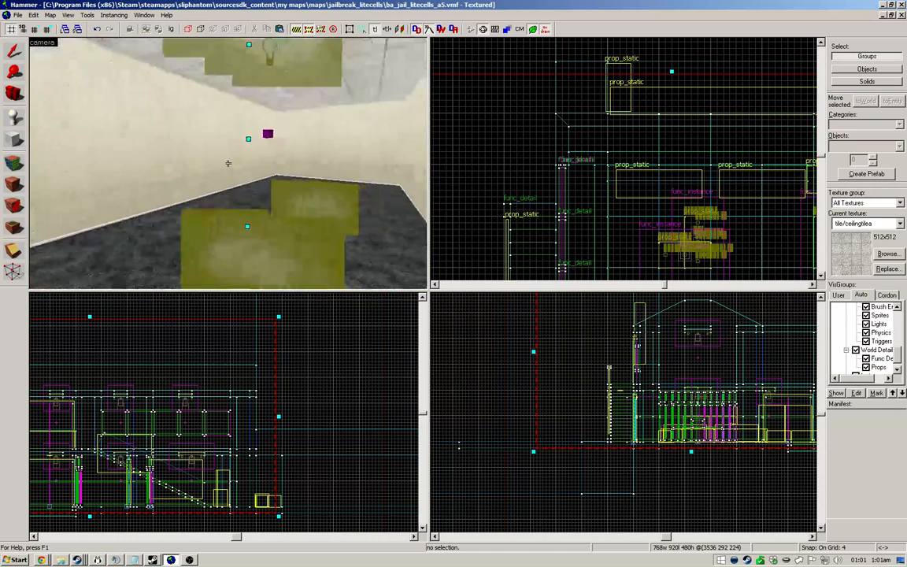
pyautogui.press('s')
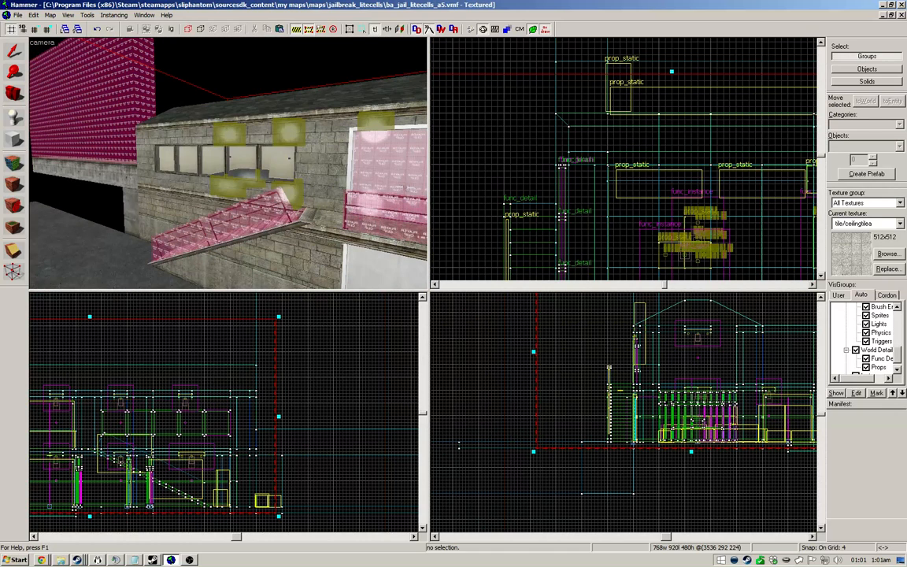
pyautogui.press('s')
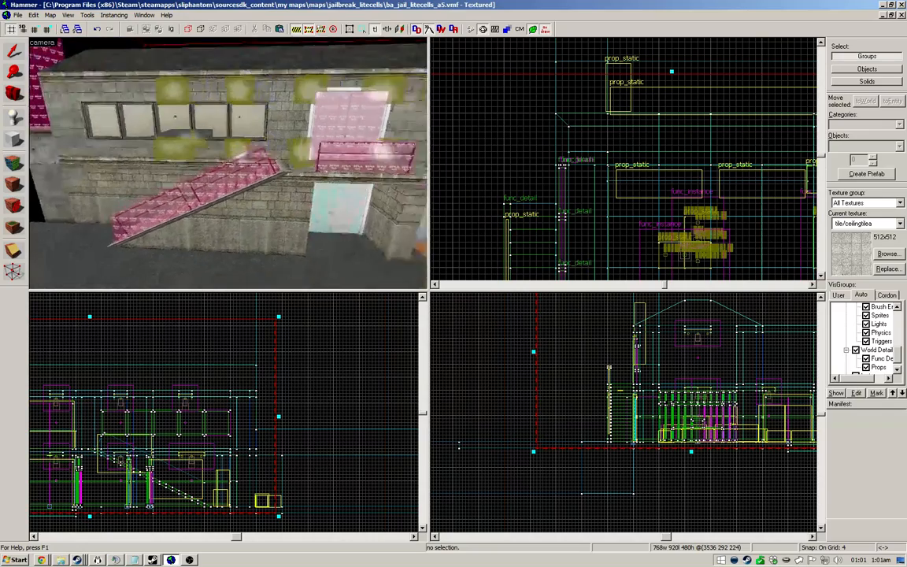
pyautogui.press('w')
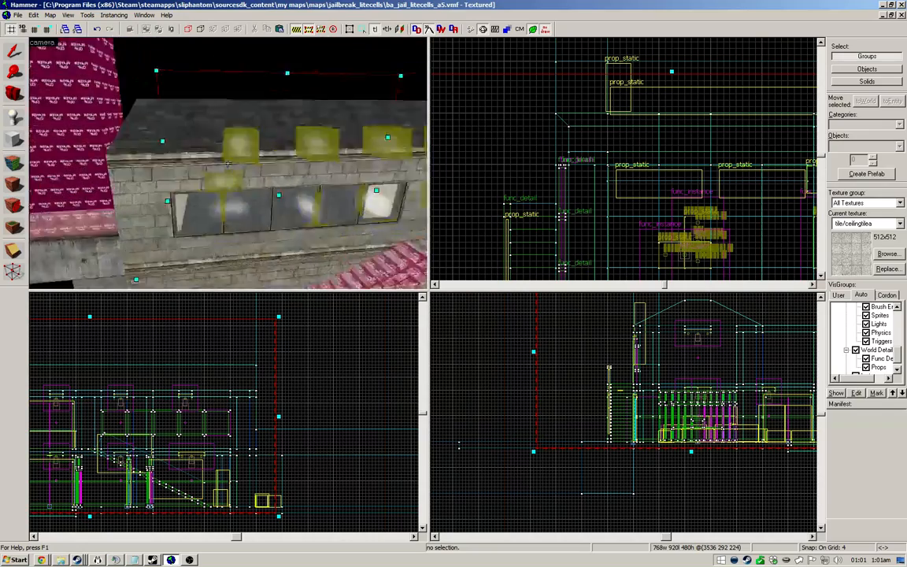
pyautogui.press('s')
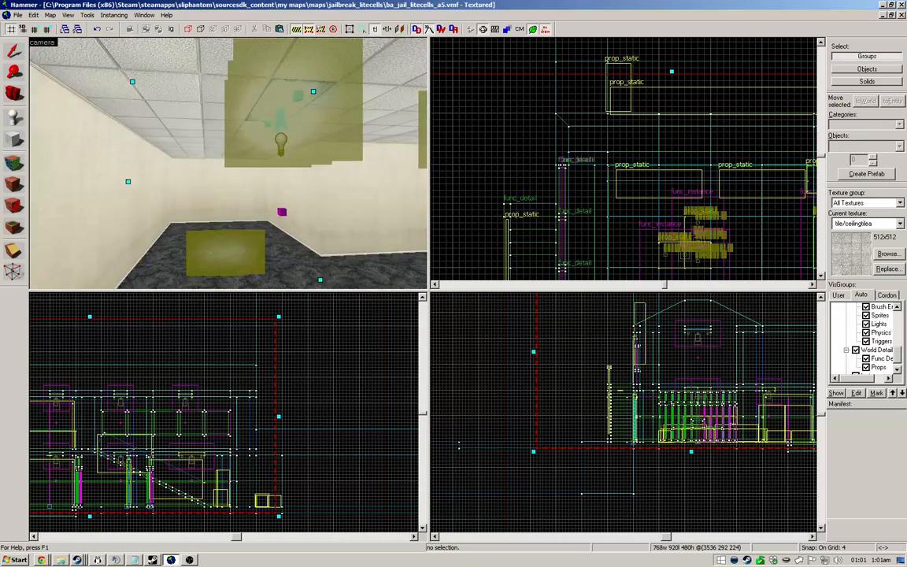